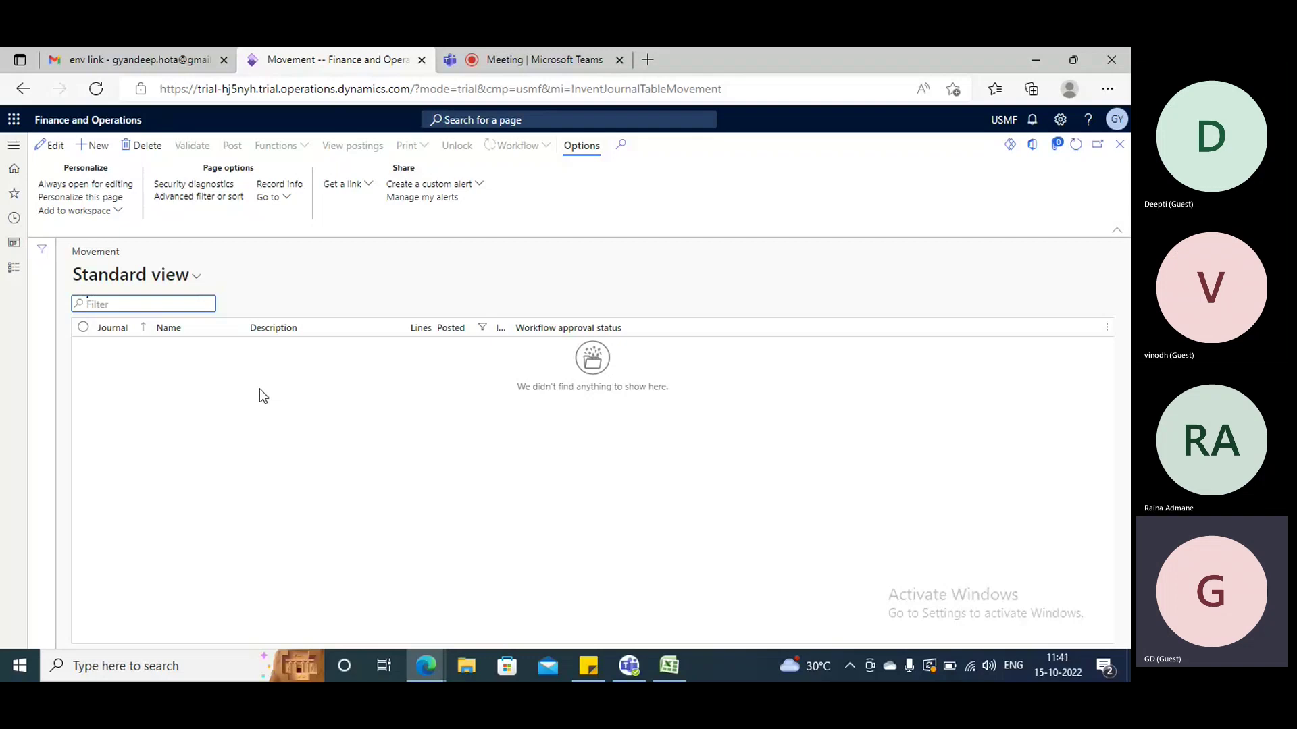
- Open the Create inventory journal form for a new Movement journal from the item journal entries of Inventory management
{"action": "left_click", "coordinate": [14, 267]}
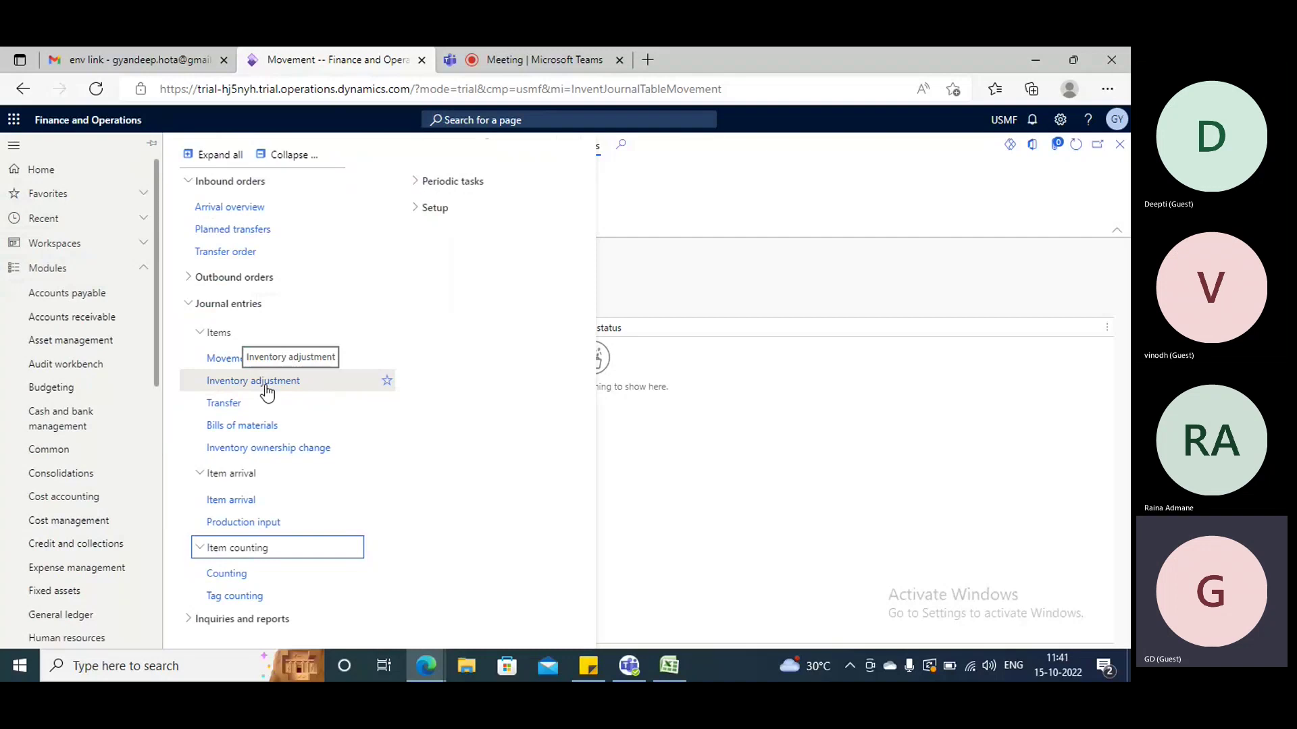
{"action": "left_click", "coordinate": [229, 360]}
{"action": "key", "text": "Escape"}
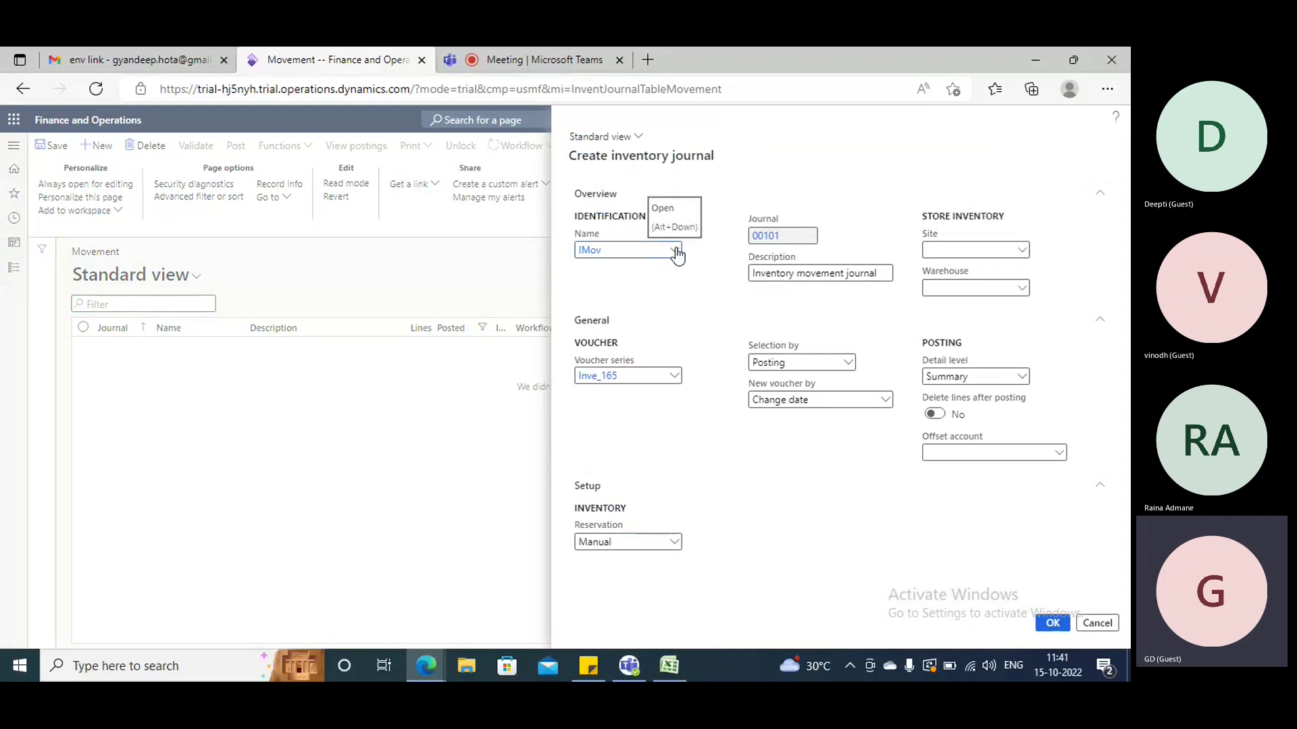
- Duplicate the Movement page into a second browser tab and close the e-mail tab
{"action": "right_click", "coordinate": [676, 253]}
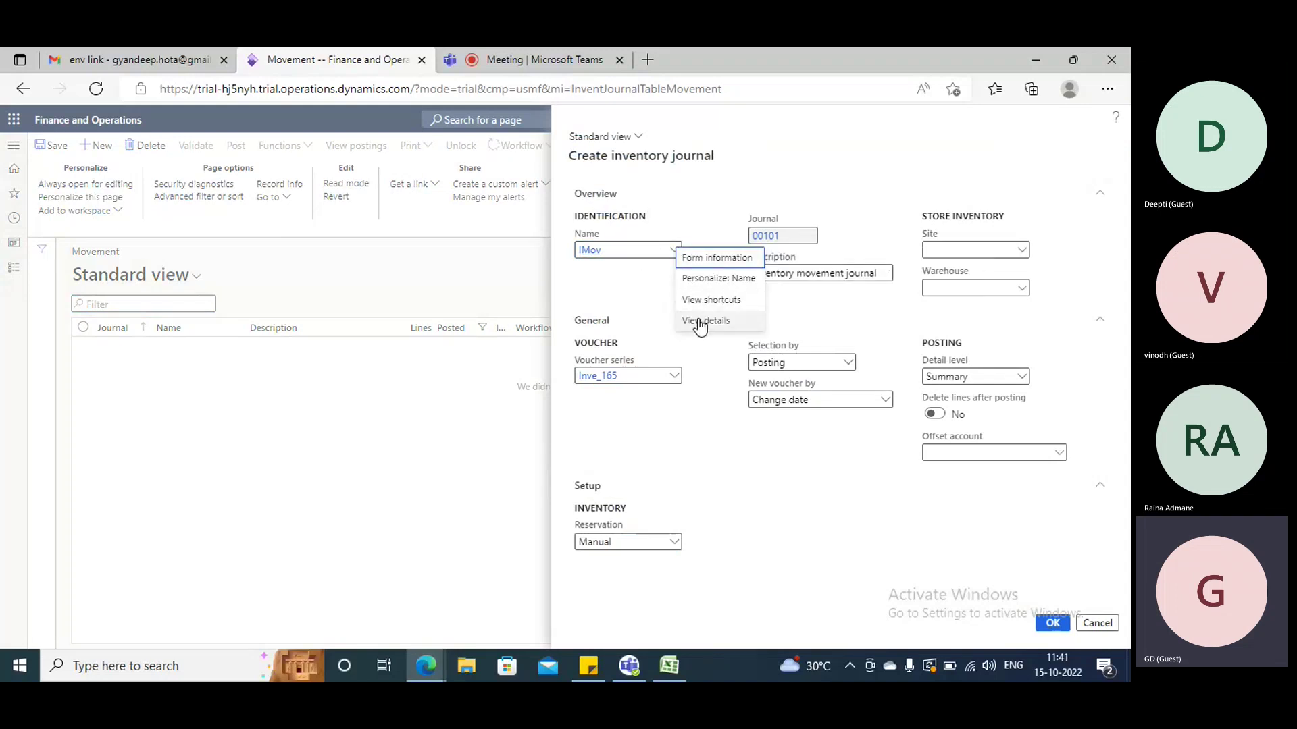
{"action": "right_click", "coordinate": [326, 59]}
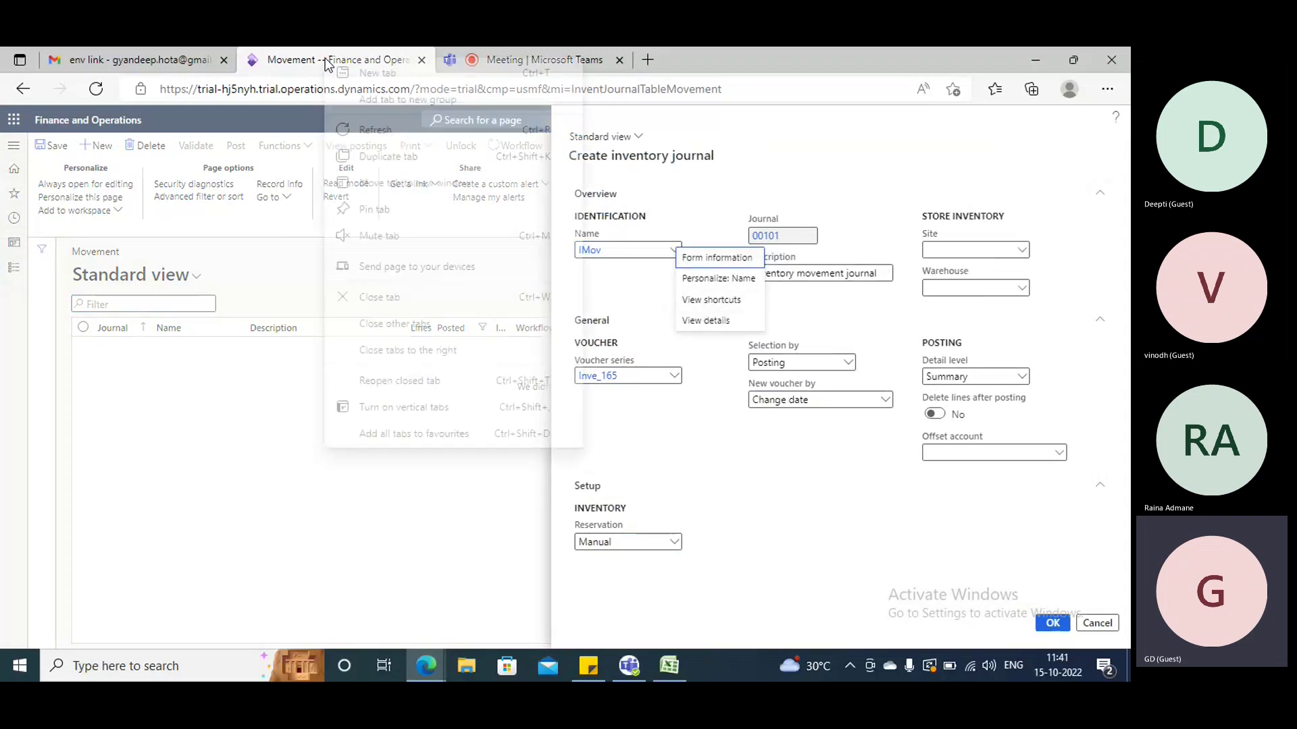
{"action": "left_click", "coordinate": [380, 159]}
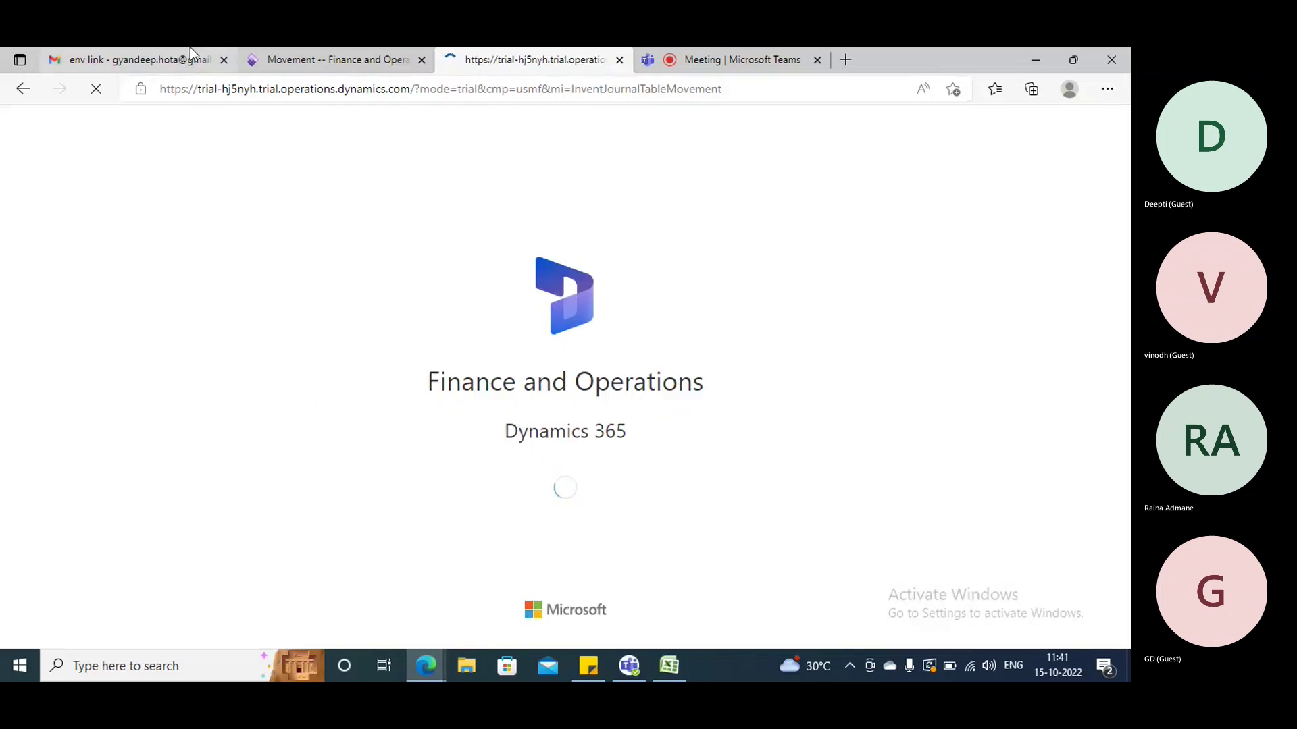
{"action": "left_click", "coordinate": [225, 59]}
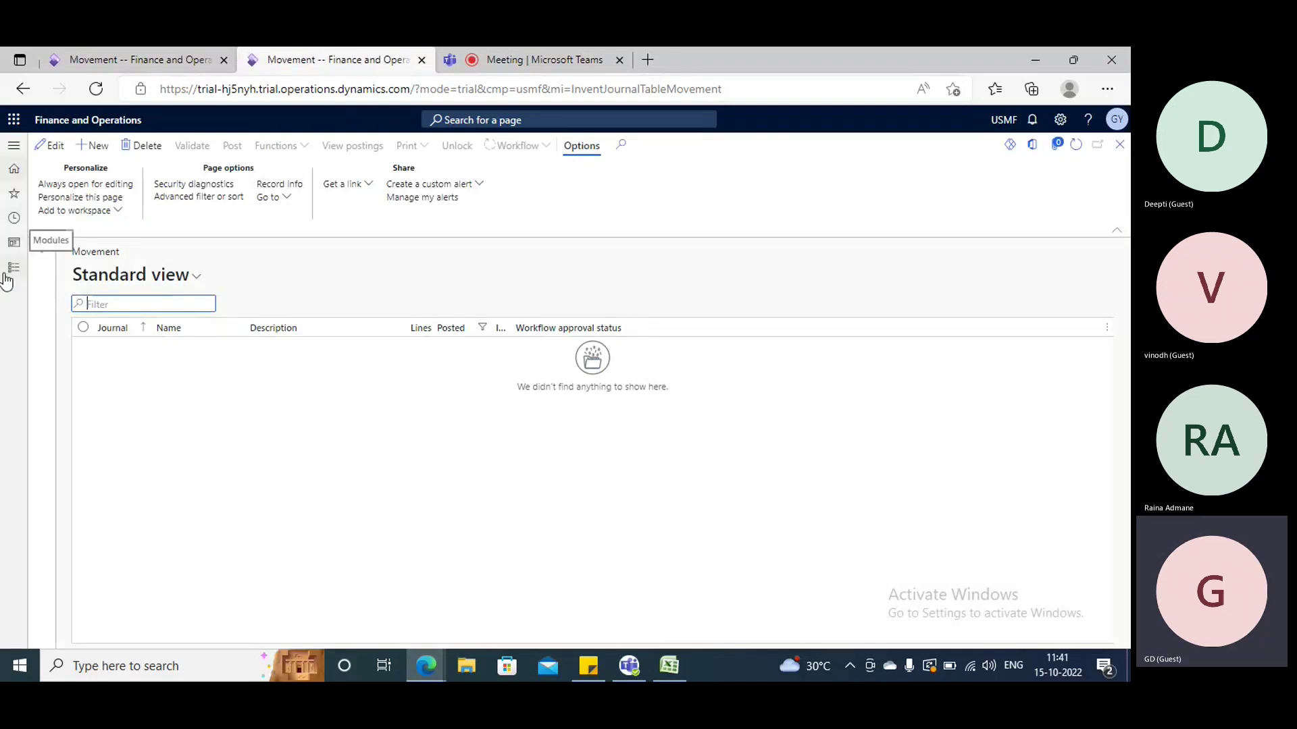
- Open the Inventory journal names setup page of the Inventory management module in the duplicated tab
{"action": "left_click", "coordinate": [14, 269]}
{"action": "scroll", "coordinate": [81, 405], "scroll_direction": "down", "scroll_amount": 4}
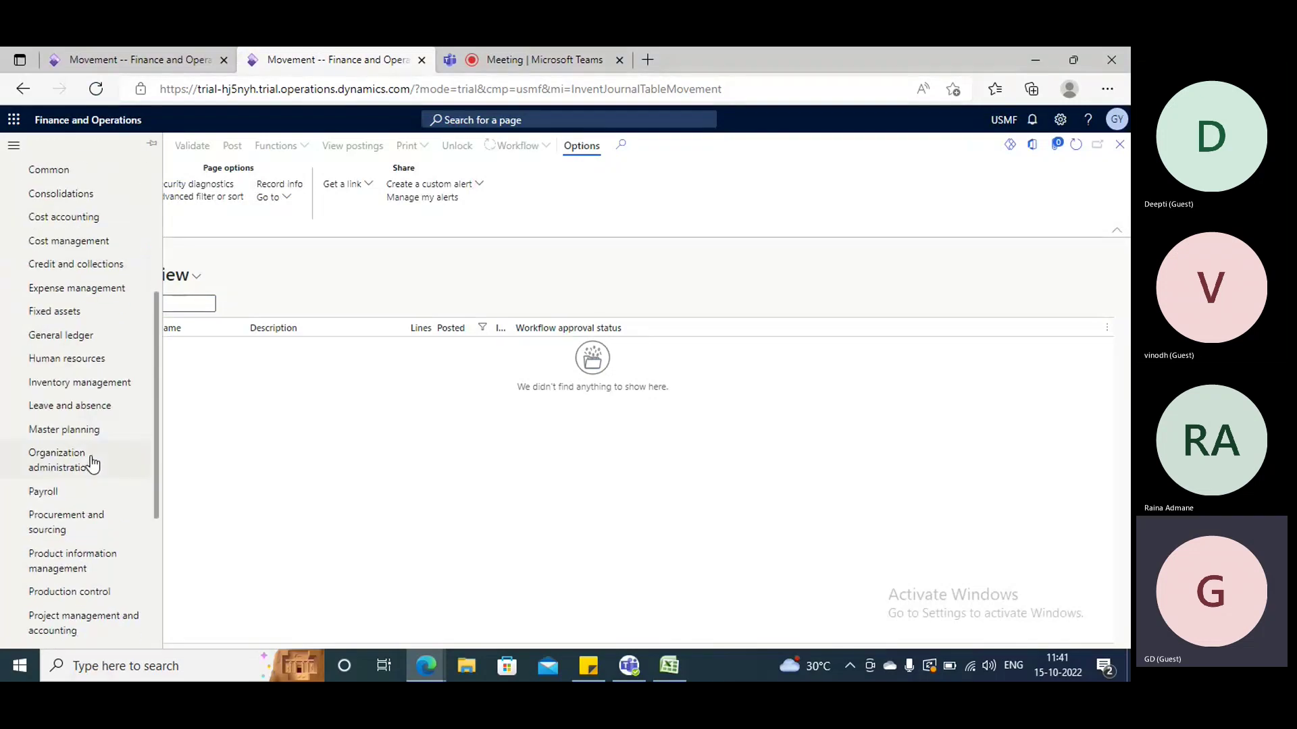
{"action": "left_click", "coordinate": [79, 367]}
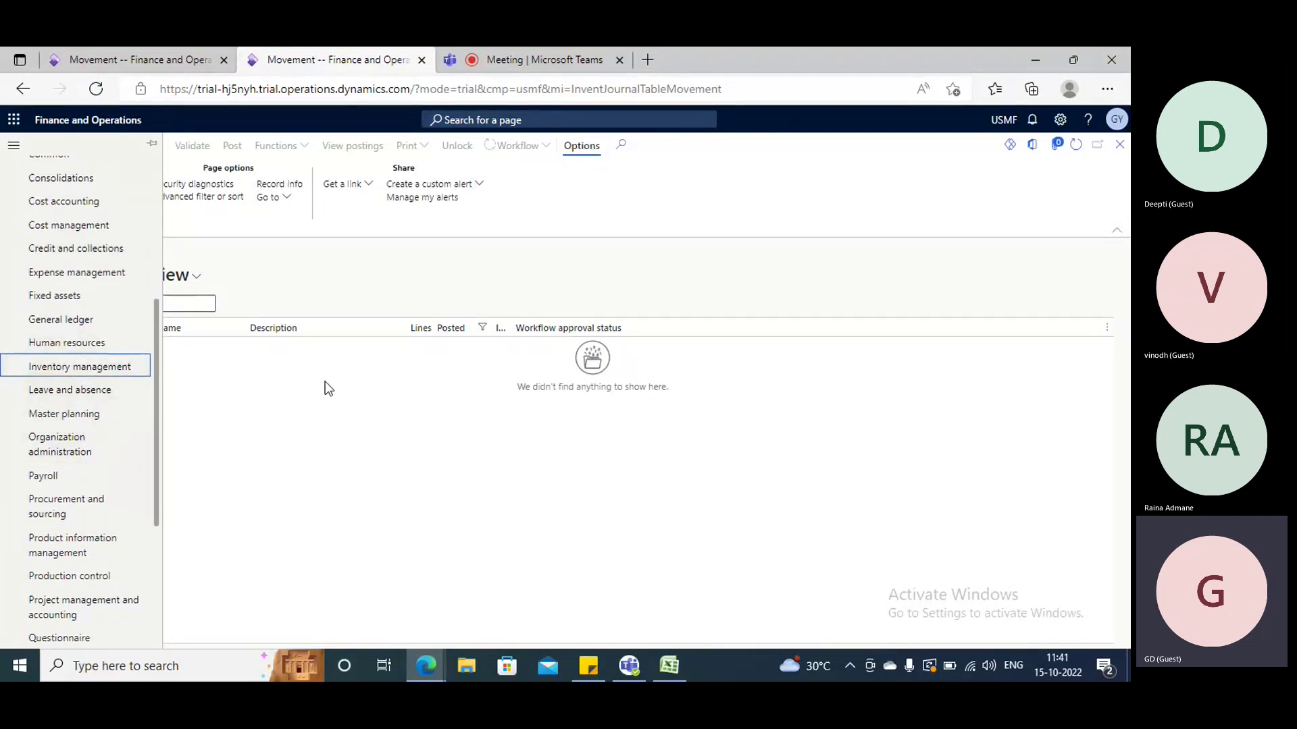
{"action": "left_click", "coordinate": [289, 156]}
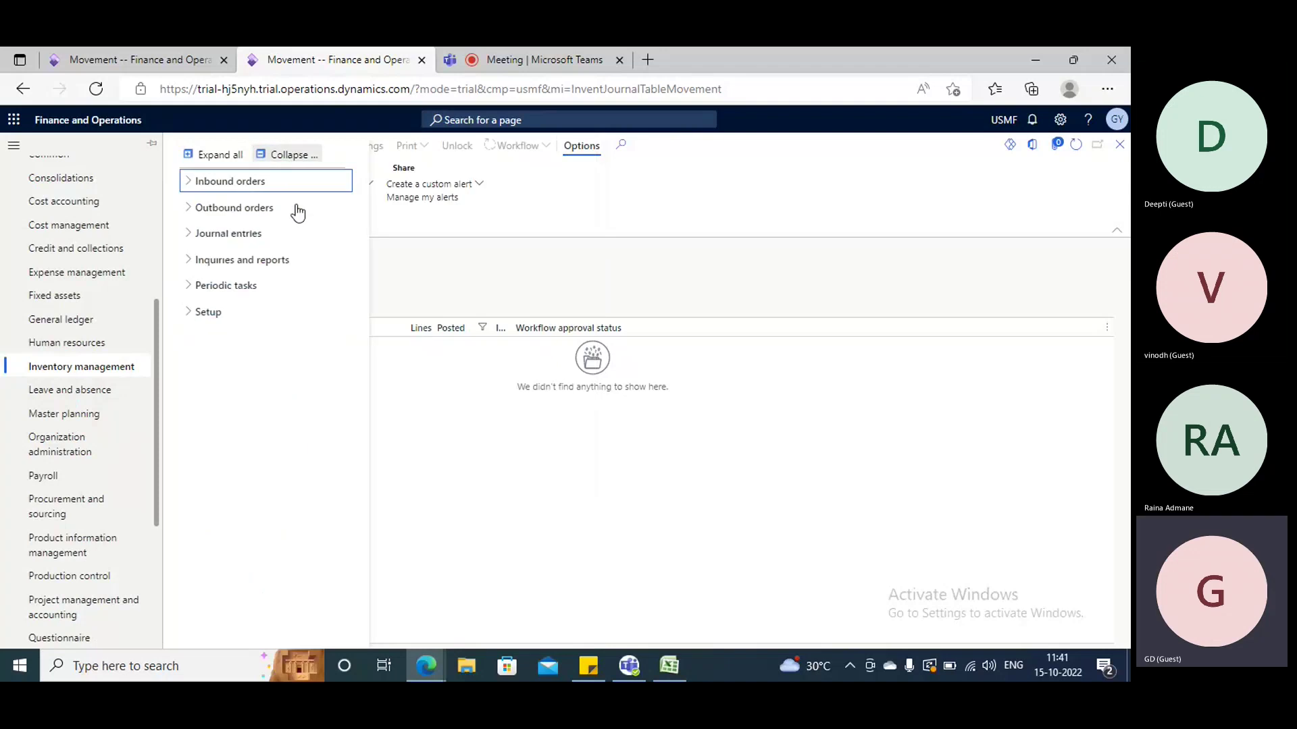
{"action": "left_click", "coordinate": [223, 313]}
{"action": "left_click", "coordinate": [445, 272]}
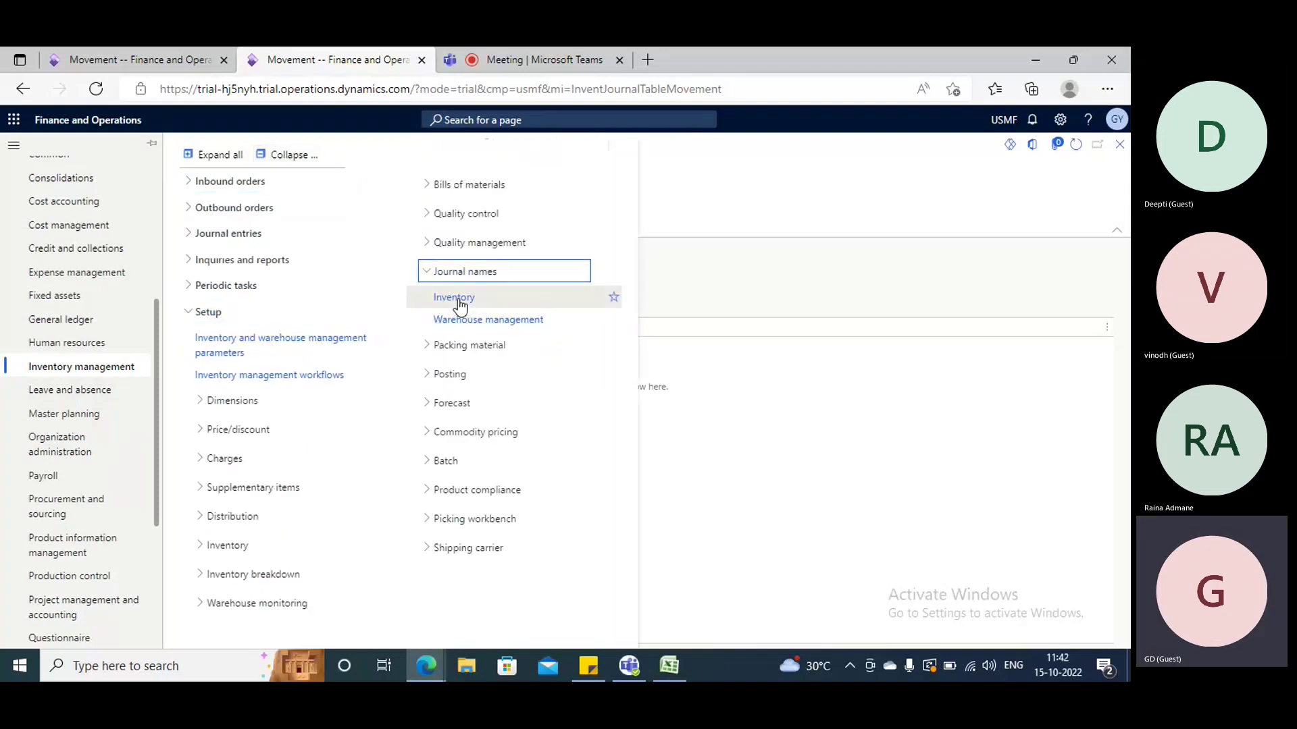
{"action": "left_click", "coordinate": [455, 298]}
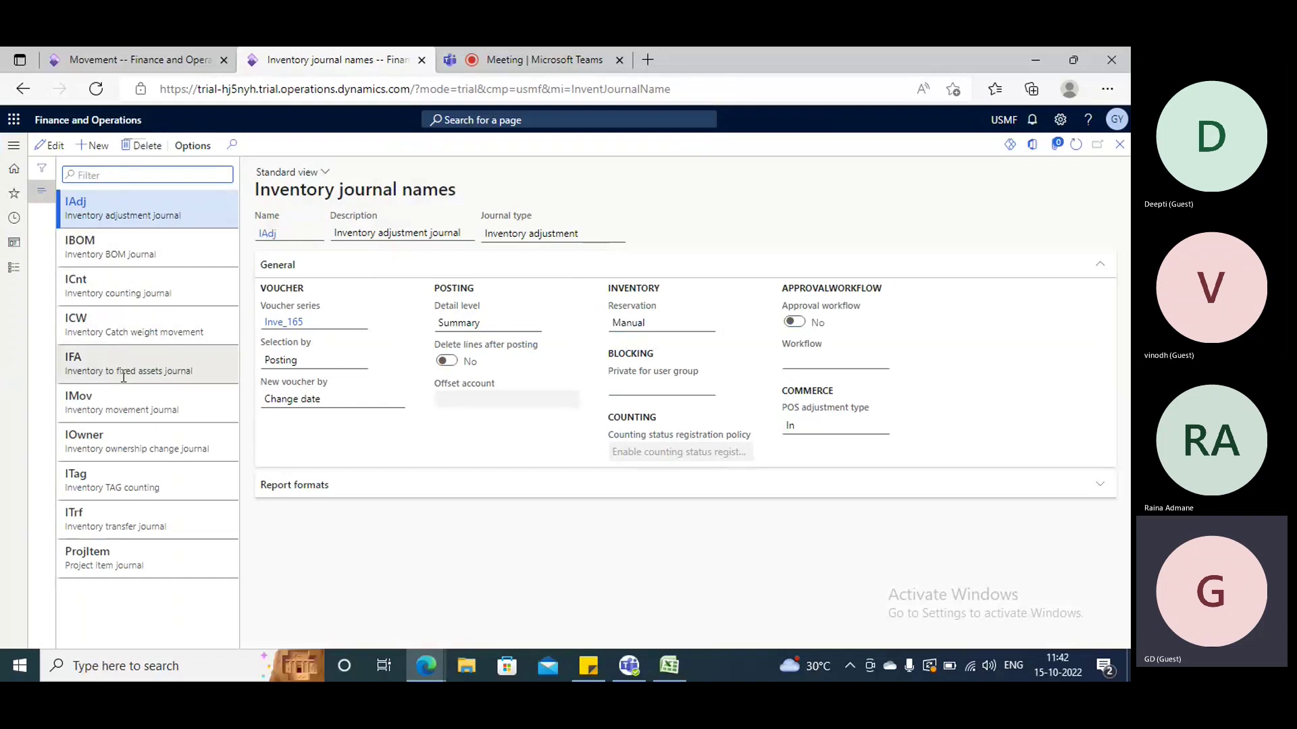
- Check the journal types offered for a new inventory journal name, discard that blank record and return to the Create inventory journal form
{"action": "left_click", "coordinate": [122, 404]}
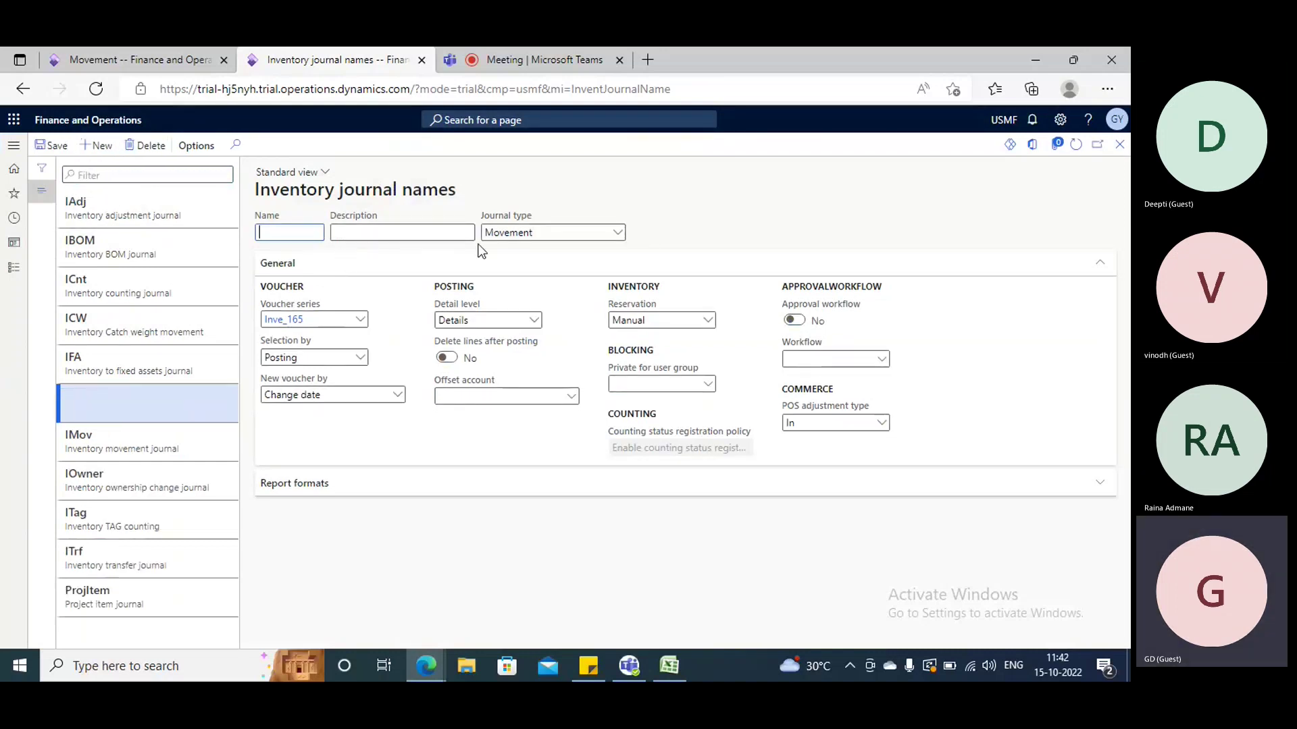
{"action": "left_click", "coordinate": [617, 233]}
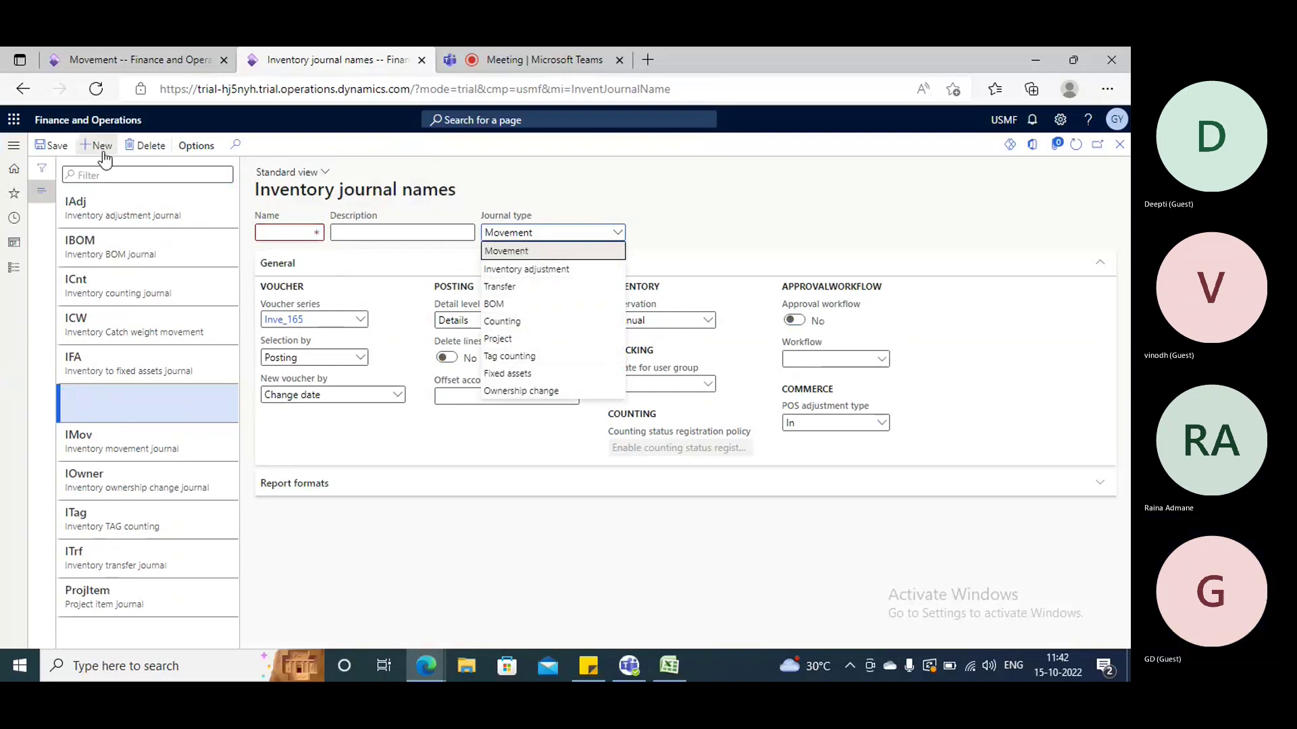
{"action": "left_click", "coordinate": [147, 147]}
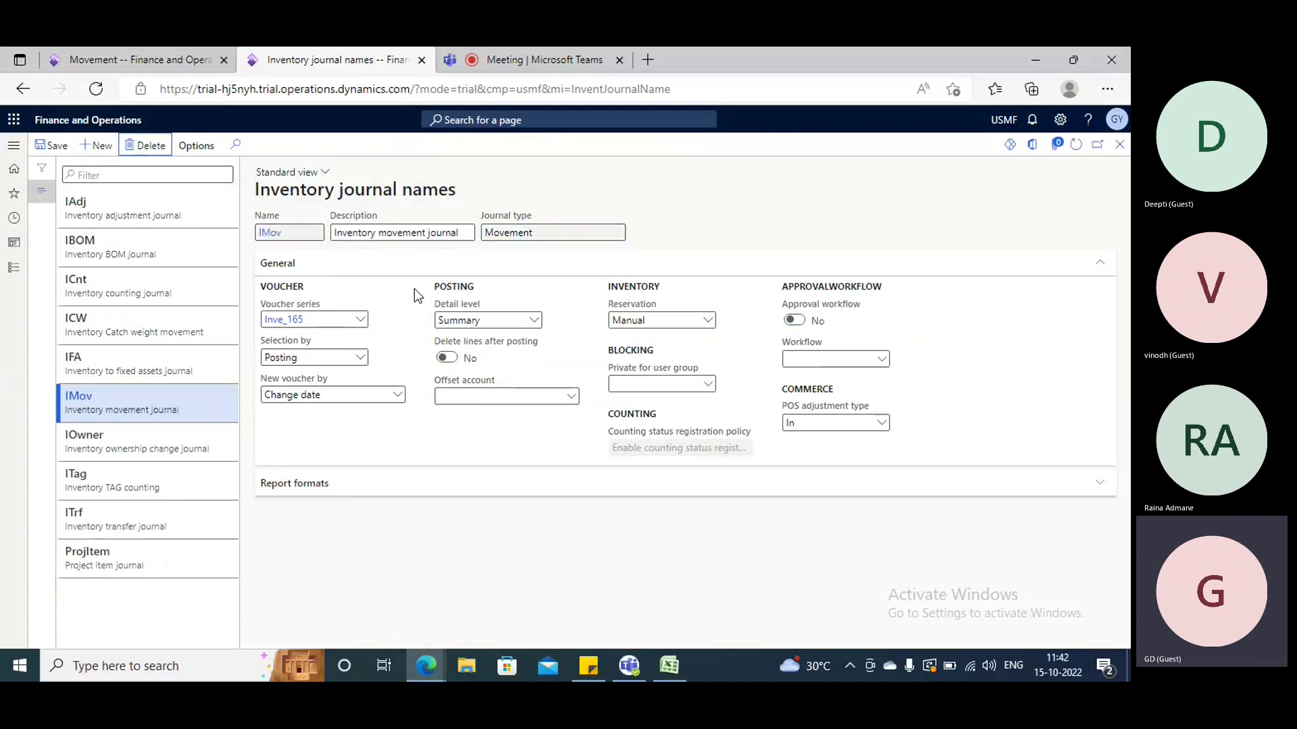
{"action": "left_click", "coordinate": [85, 61]}
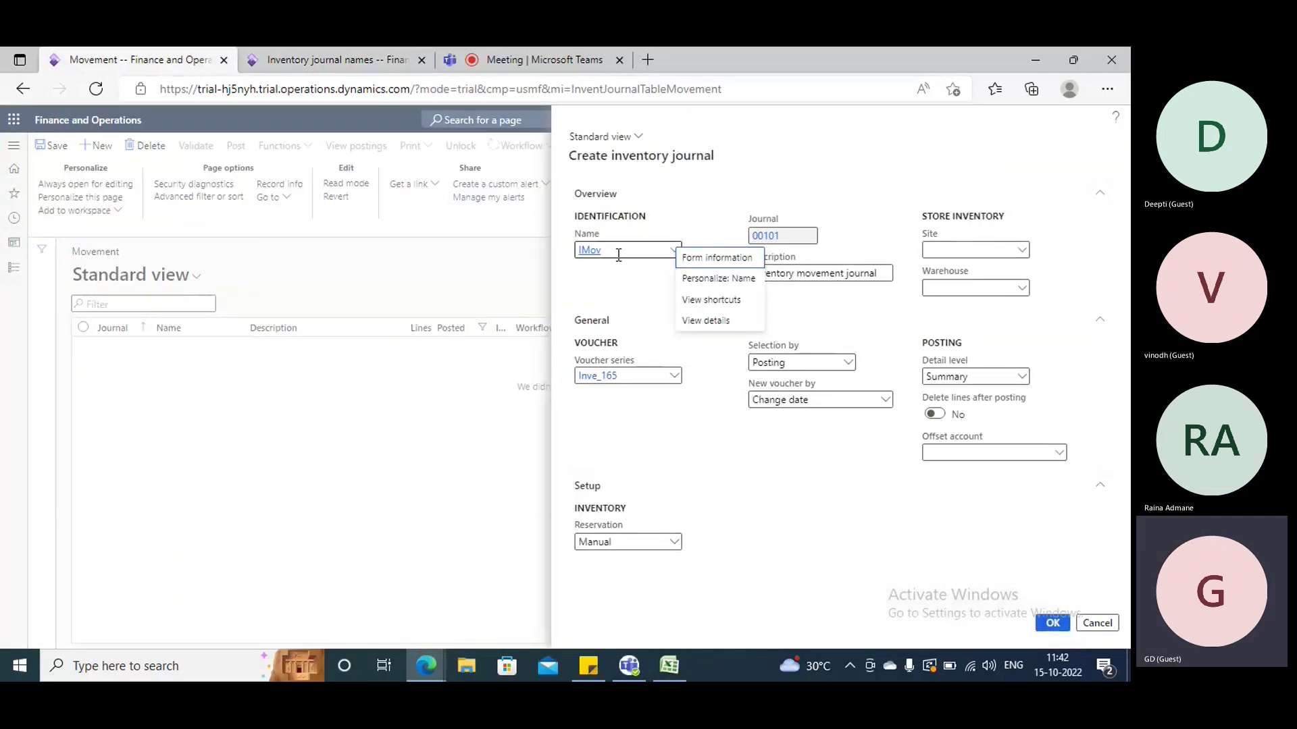
{"action": "type", "text": "24"}
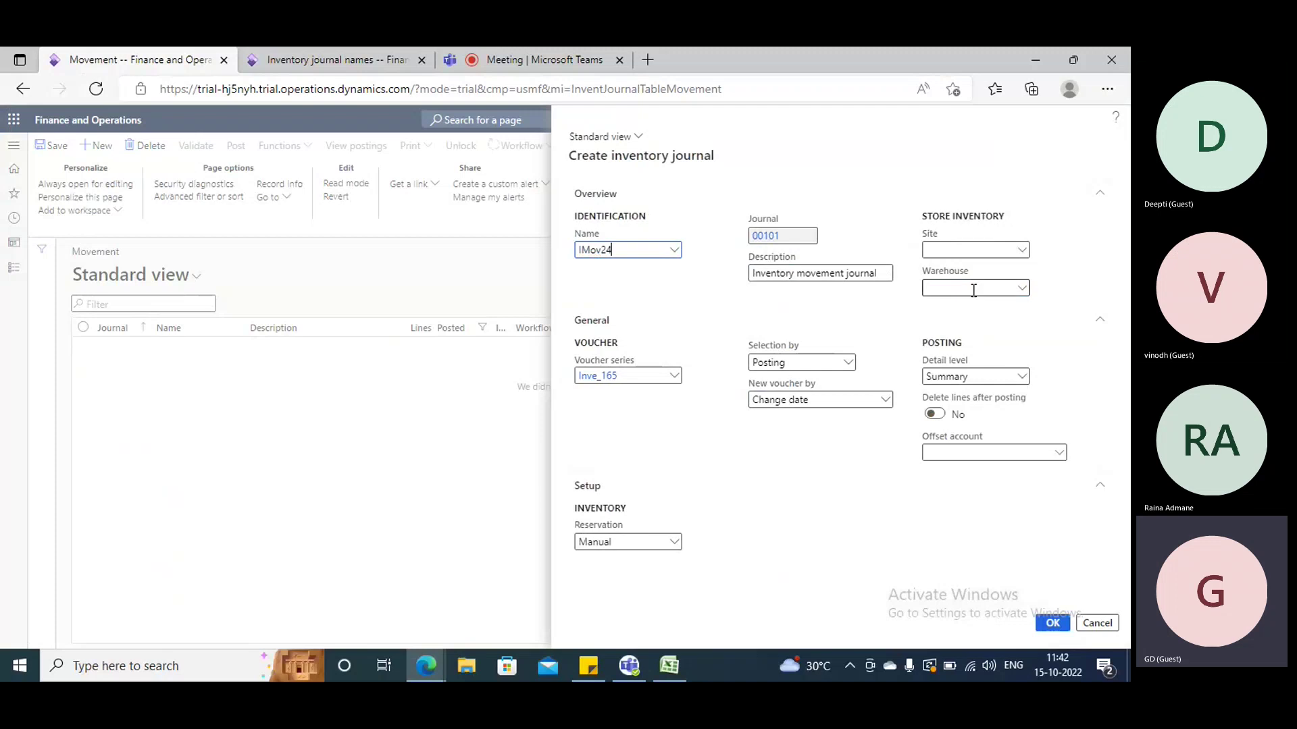
{"action": "left_click", "coordinate": [973, 289]}
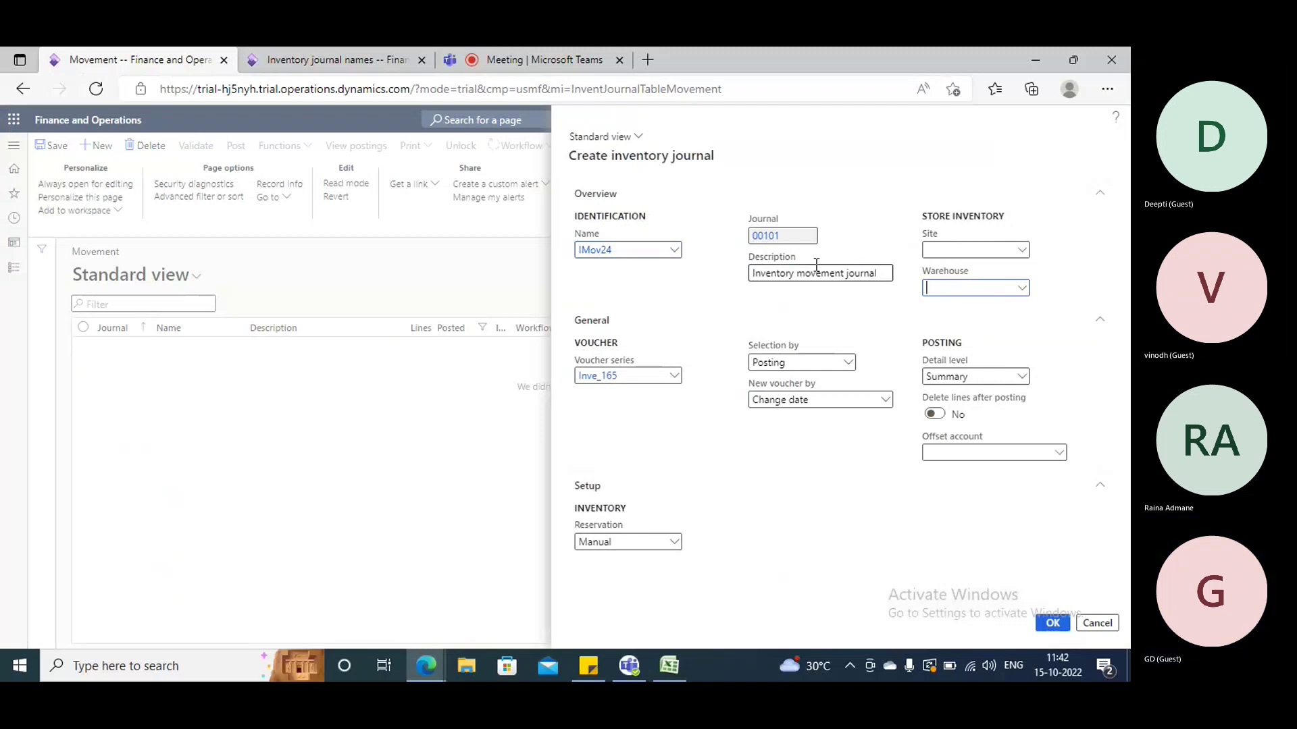
{"action": "left_click", "coordinate": [627, 268]}
{"action": "key", "text": "BackSpace"}
{"action": "key", "text": "BackSpace"}
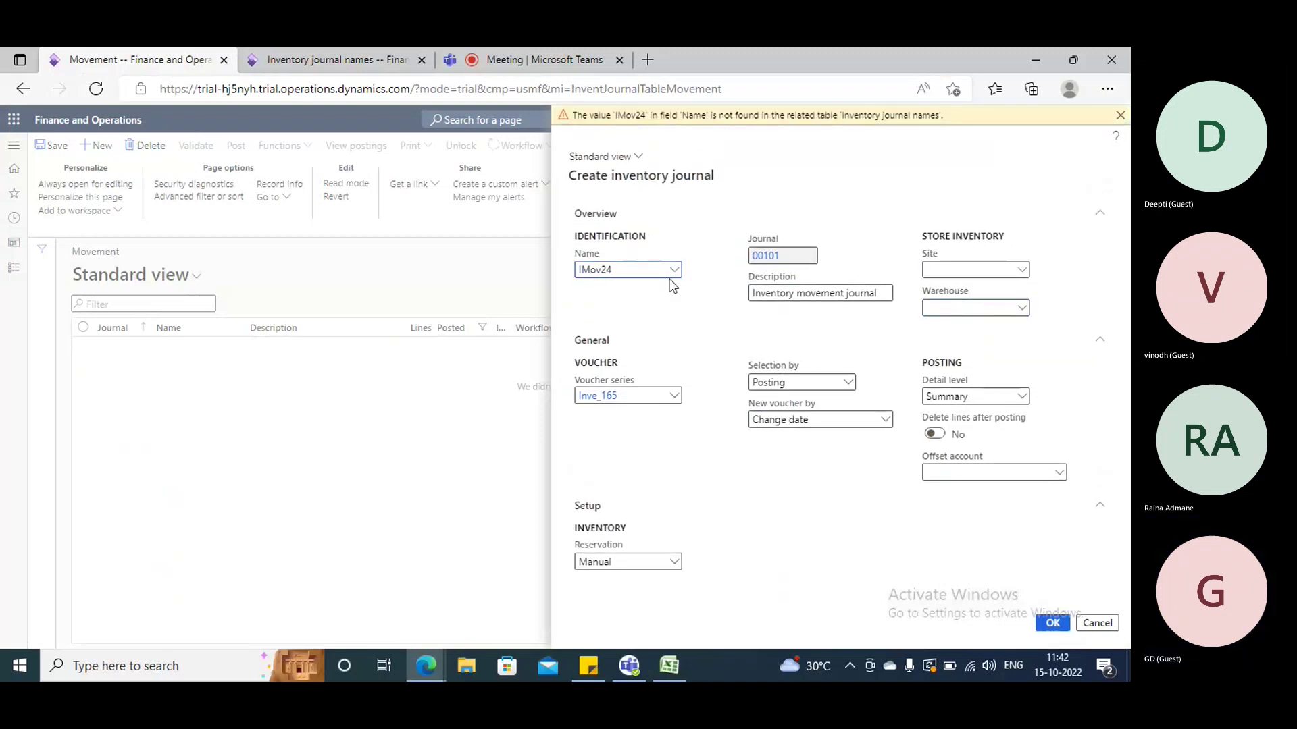
- Set the new journal's store inventory to warehouse 24 on site 2
{"action": "left_click", "coordinate": [949, 311]}
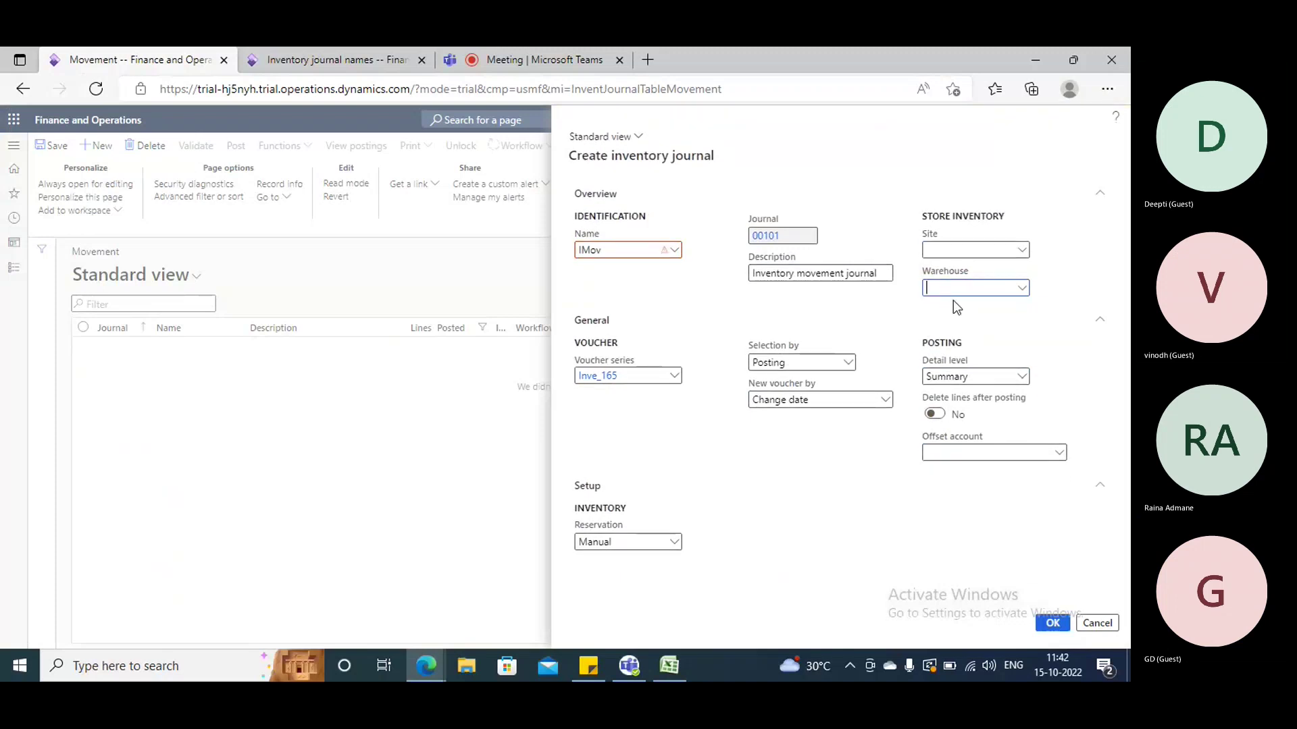
{"action": "type", "text": "24"}
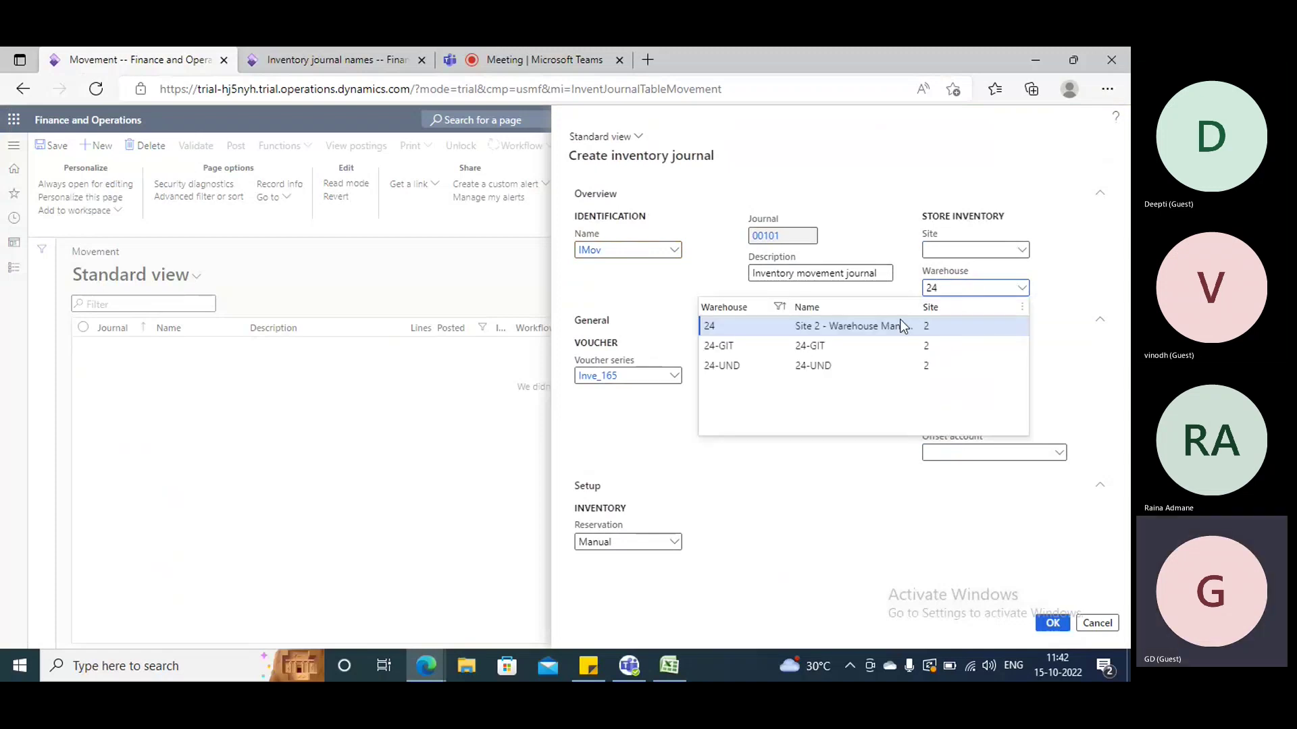
{"action": "left_click", "coordinate": [890, 328]}
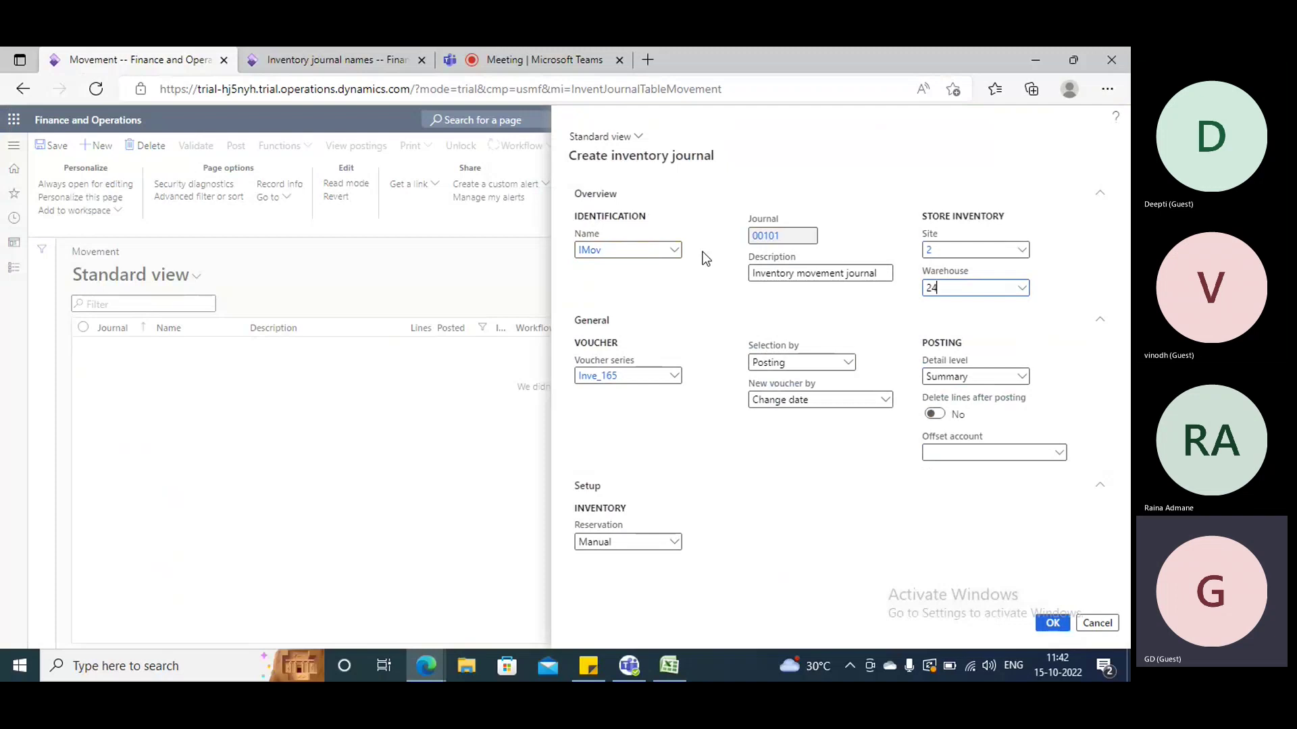
- Set the posting offset account to the Petty Cash main account and create the movement journal
{"action": "left_click", "coordinate": [984, 454]}
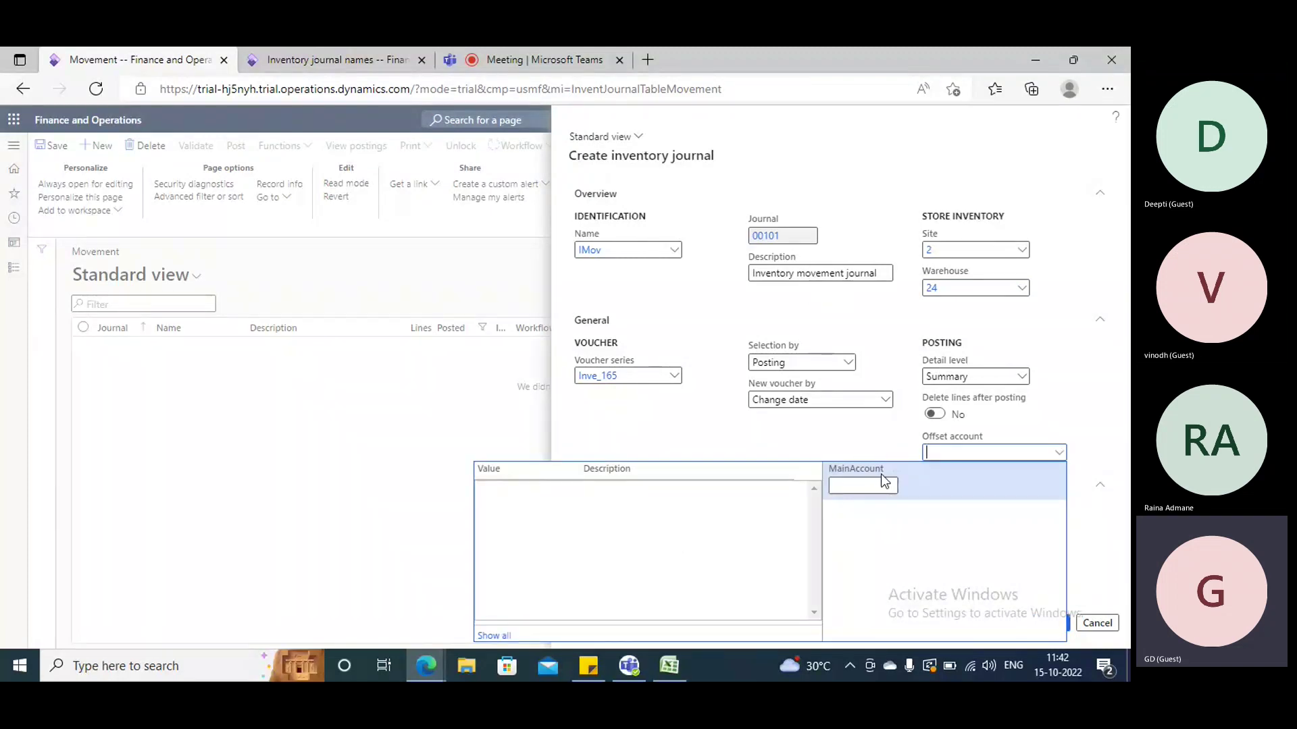
{"action": "type", "text": "SALES"}
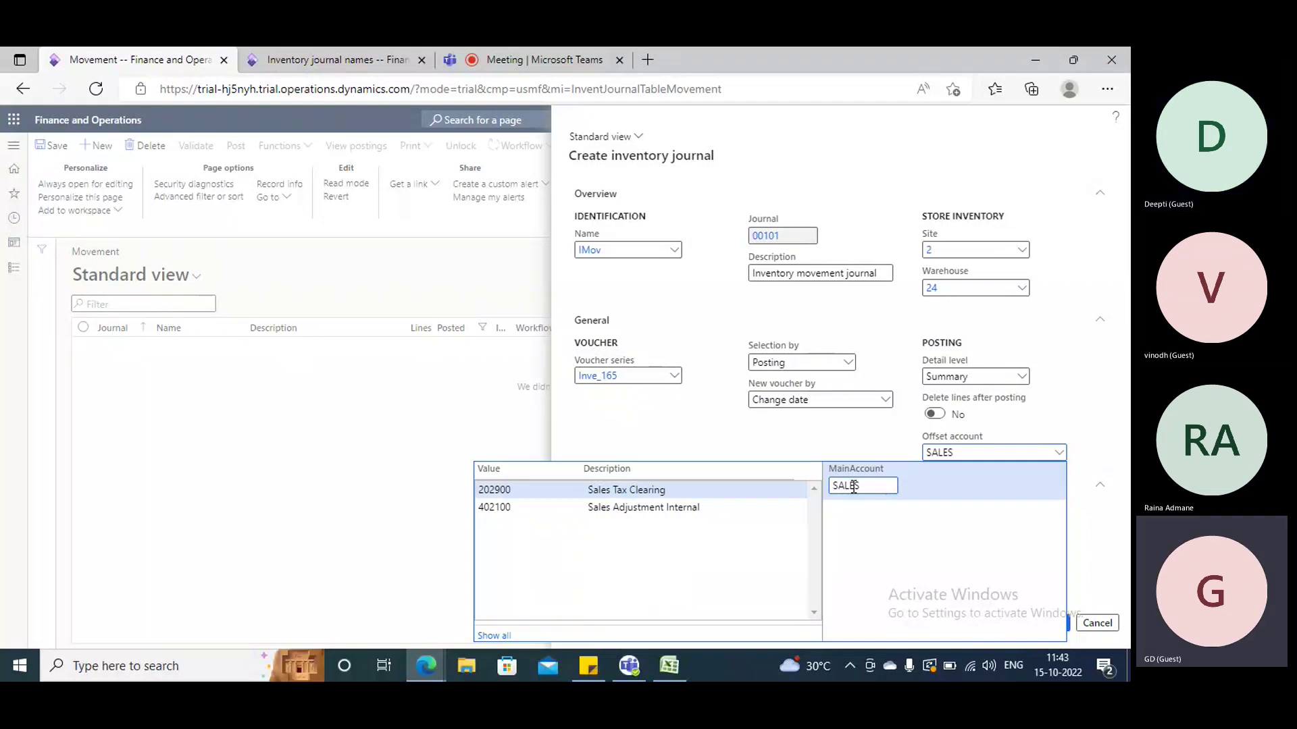
{"action": "left_click_drag", "start_coordinate": [889, 487], "coordinate": [766, 498]}
{"action": "type", "text": "PET"}
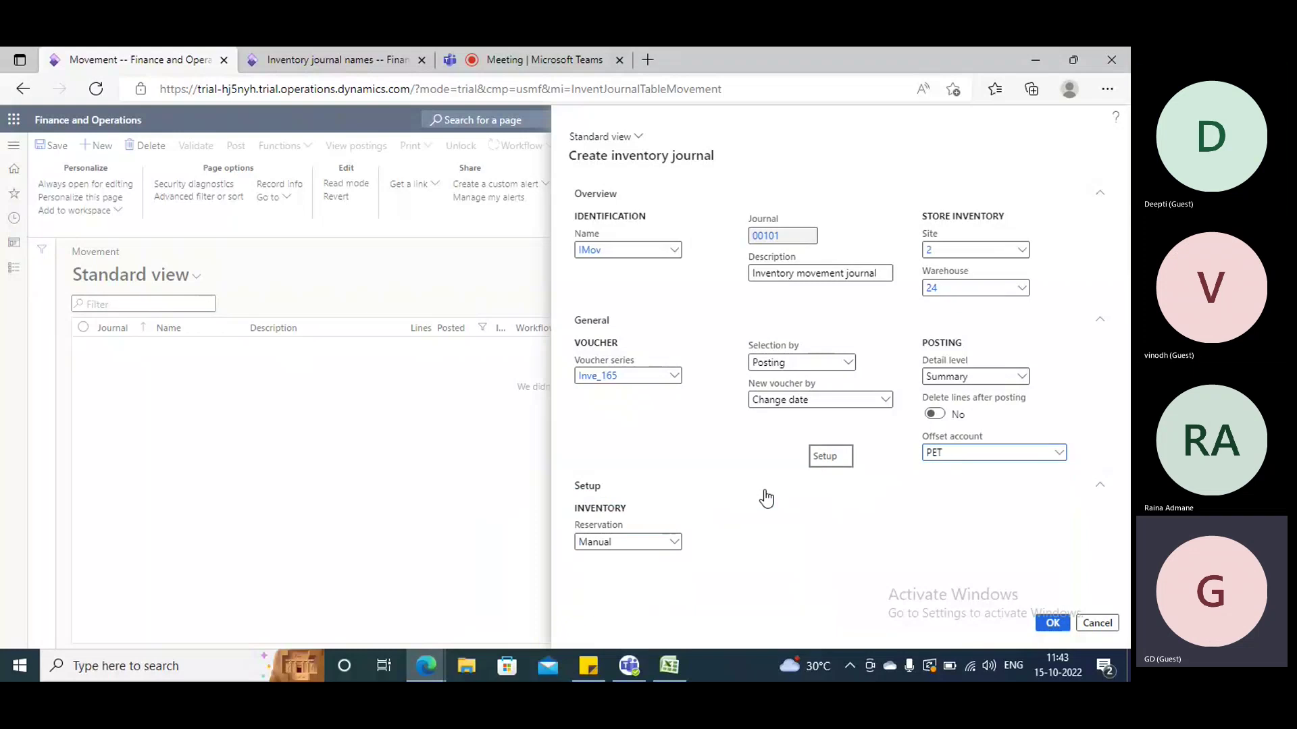
{"action": "left_click", "coordinate": [1064, 457]}
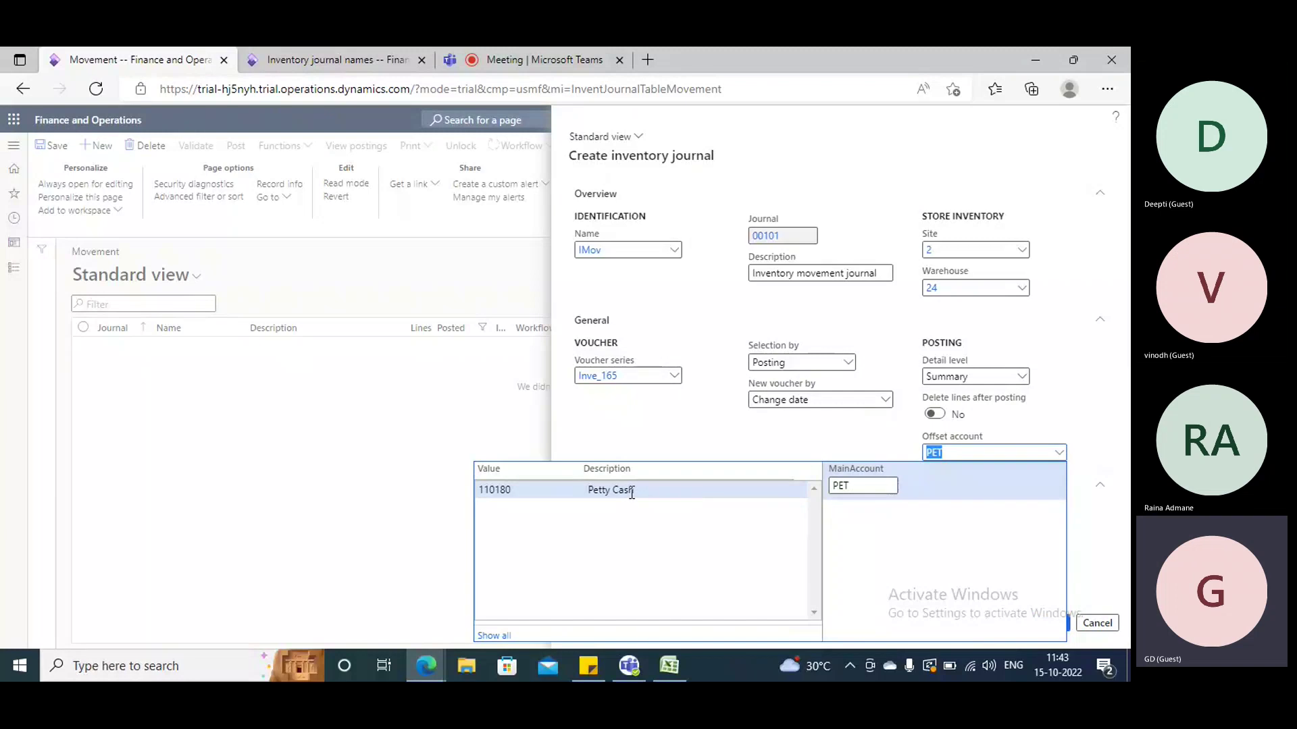
{"action": "left_click", "coordinate": [632, 492]}
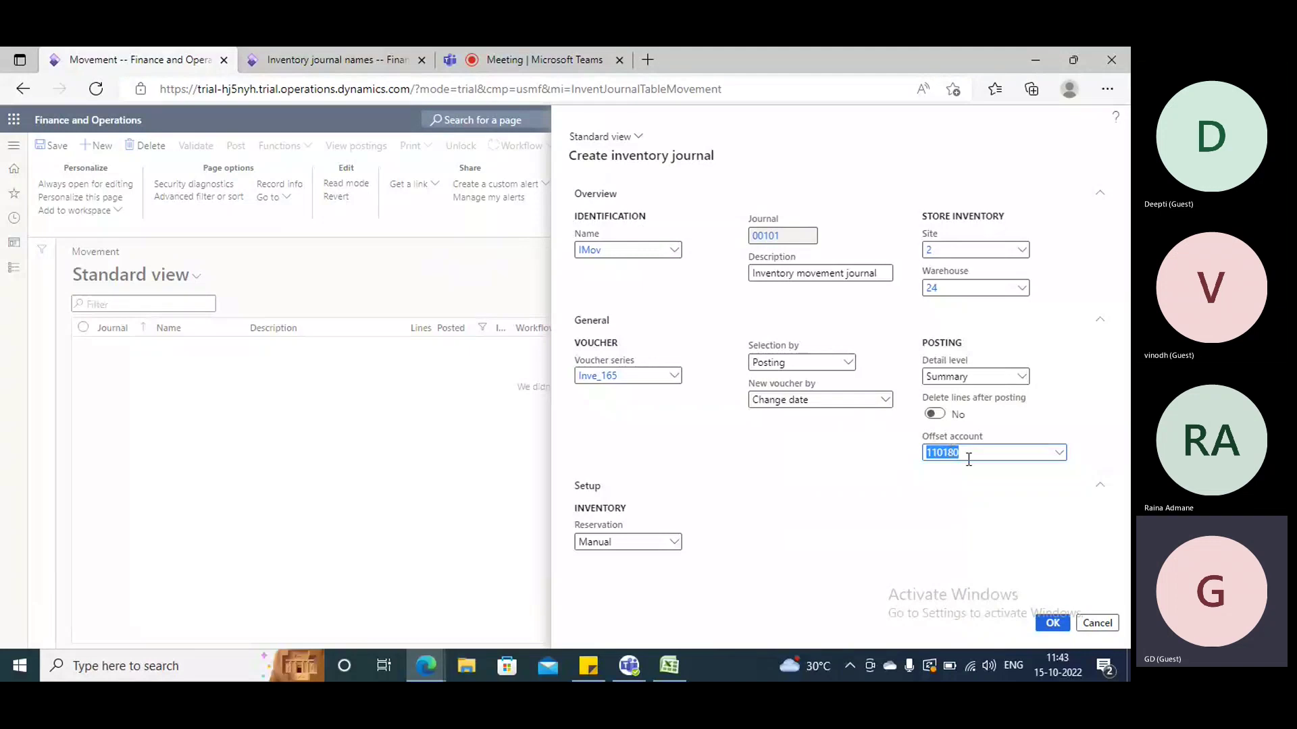
{"action": "left_click", "coordinate": [1053, 622]}
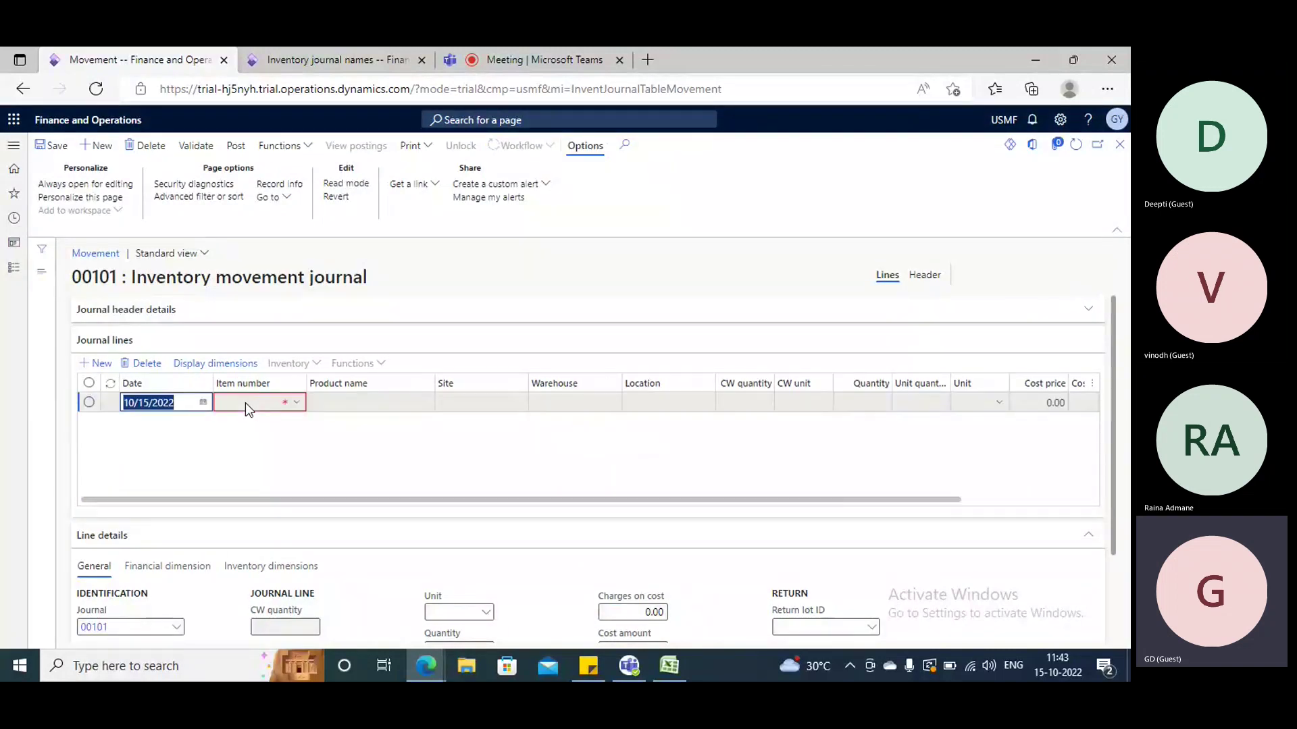
- Enter item number A0001 on the first line of the inventory movement journal
{"action": "type", "text": "A0"}
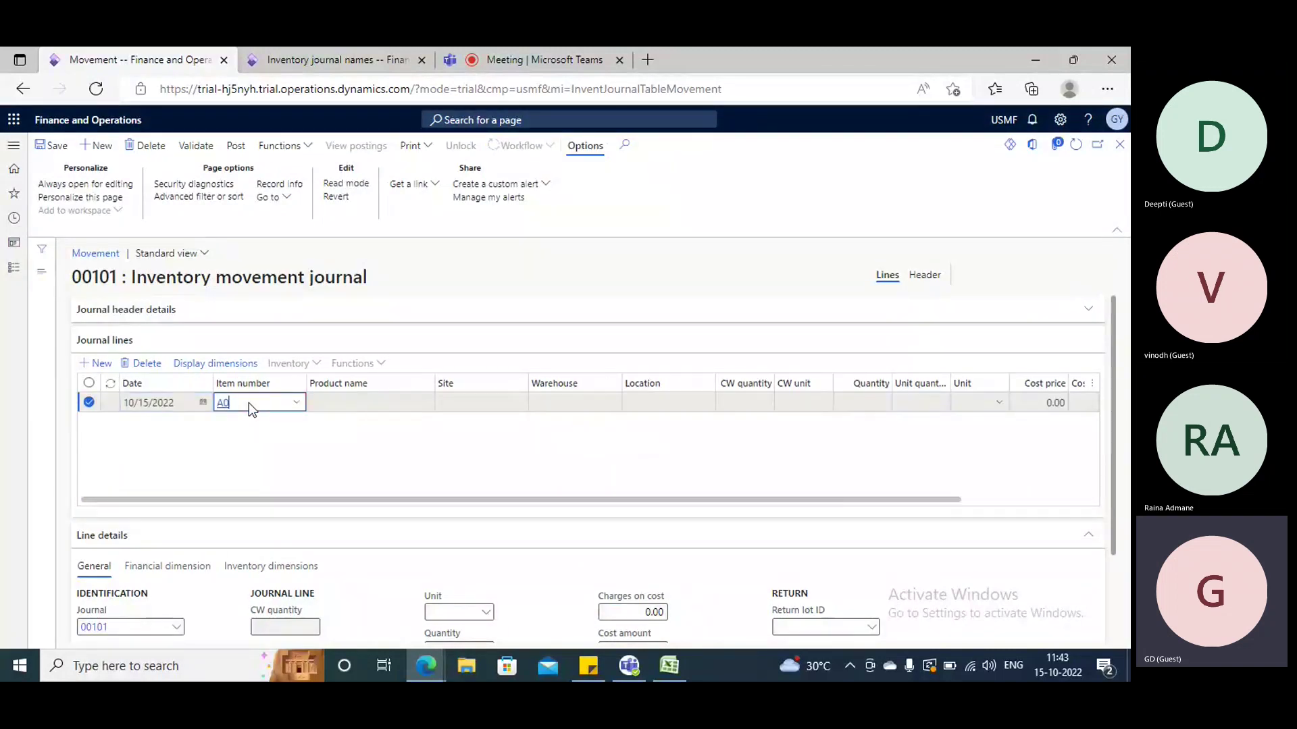
{"action": "type", "text": "001"}
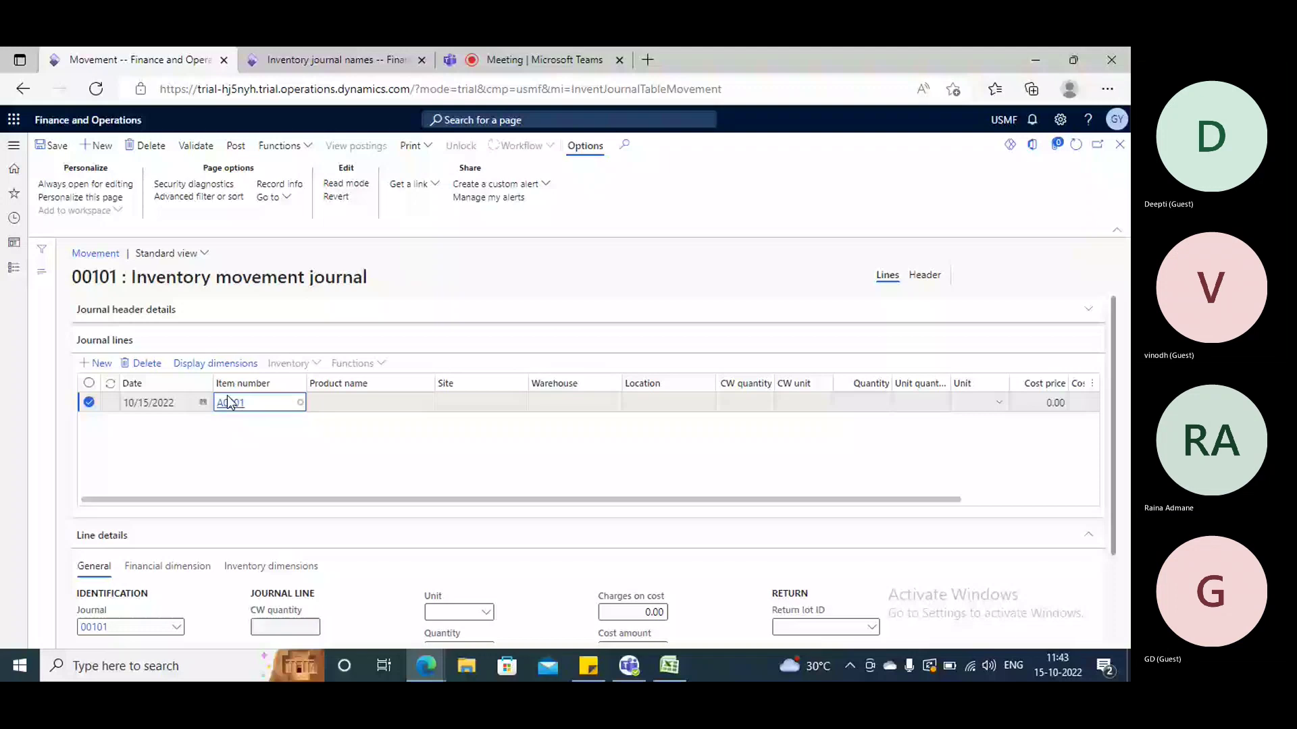
{"action": "key", "text": "Tab"}
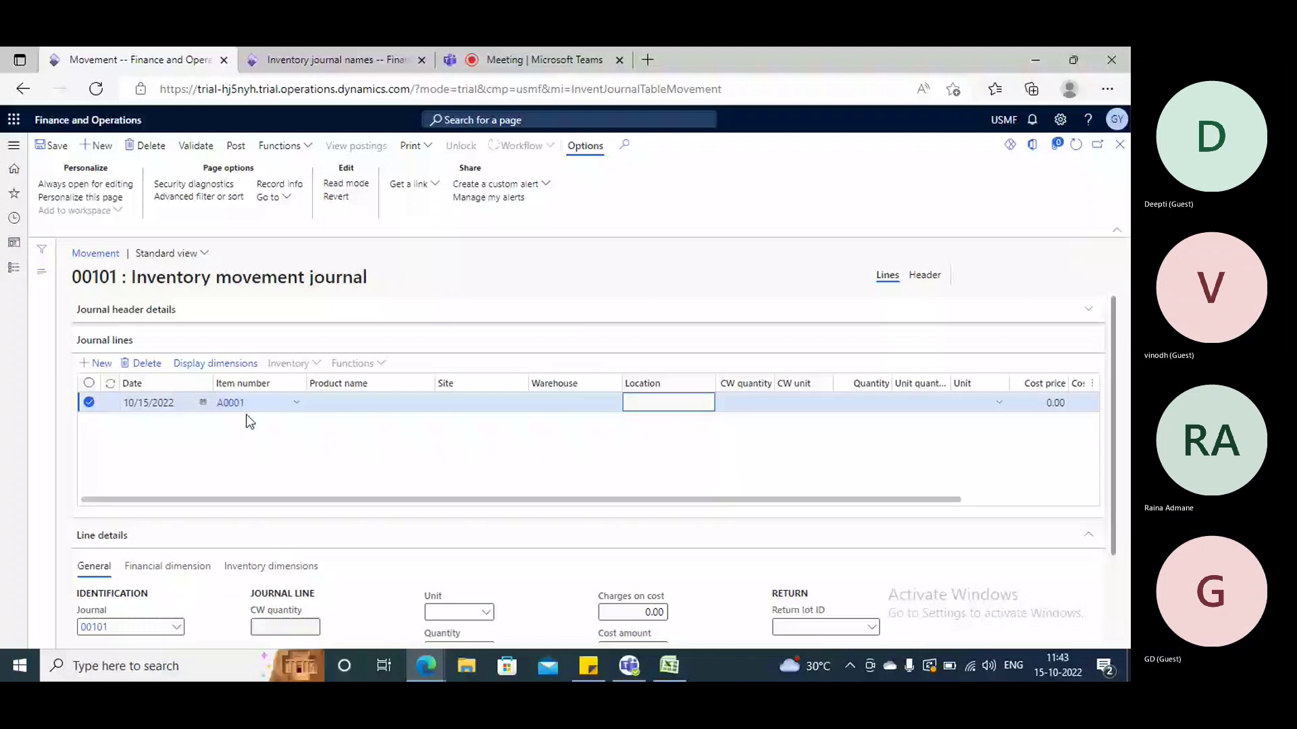
{"action": "left_click", "coordinate": [296, 403]}
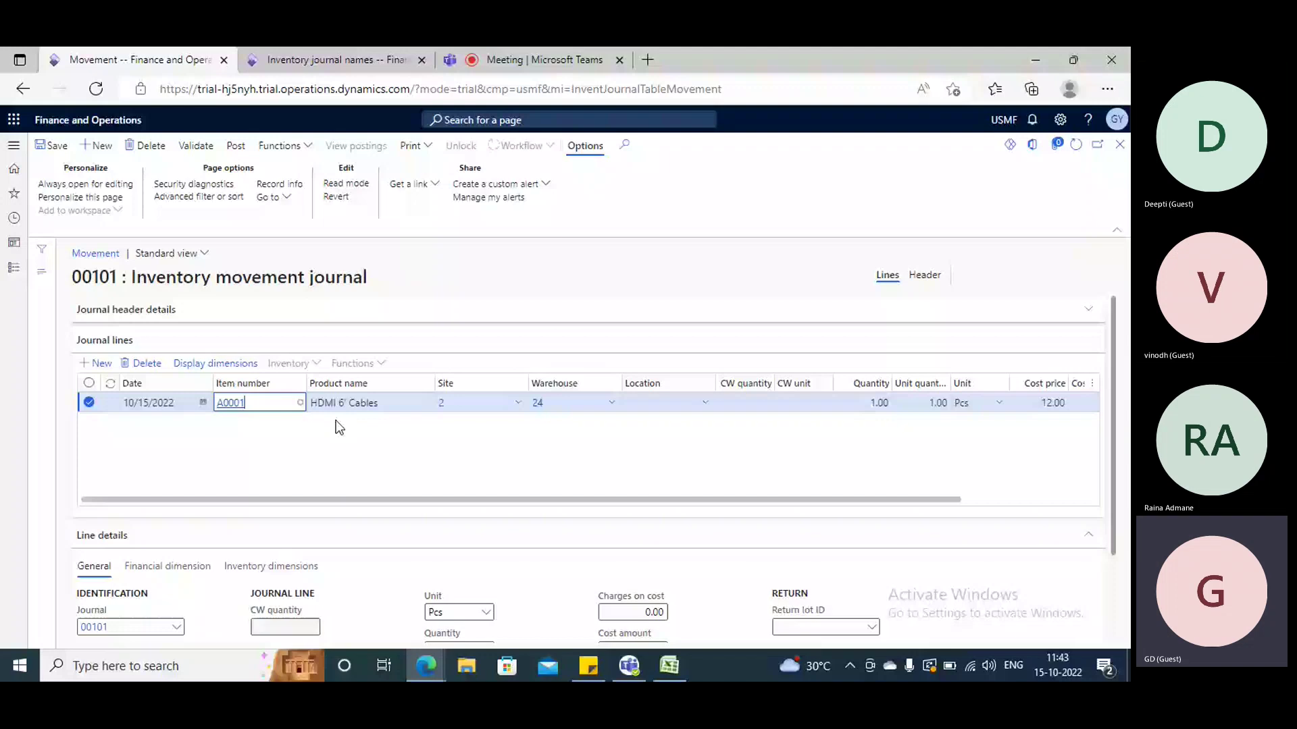
- Set the quantity of the A0001 journal line to -1.00 and save the journal
{"action": "left_click", "coordinate": [908, 403]}
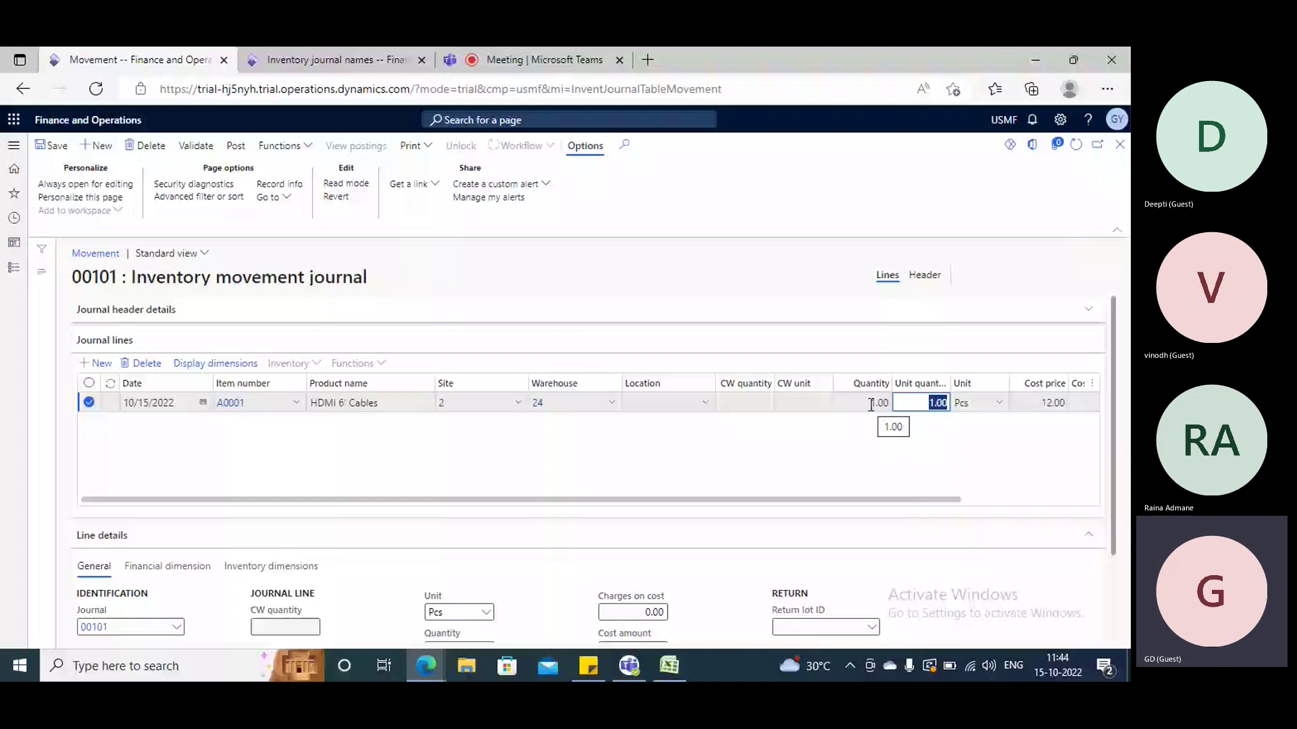
{"action": "left_click", "coordinate": [870, 404]}
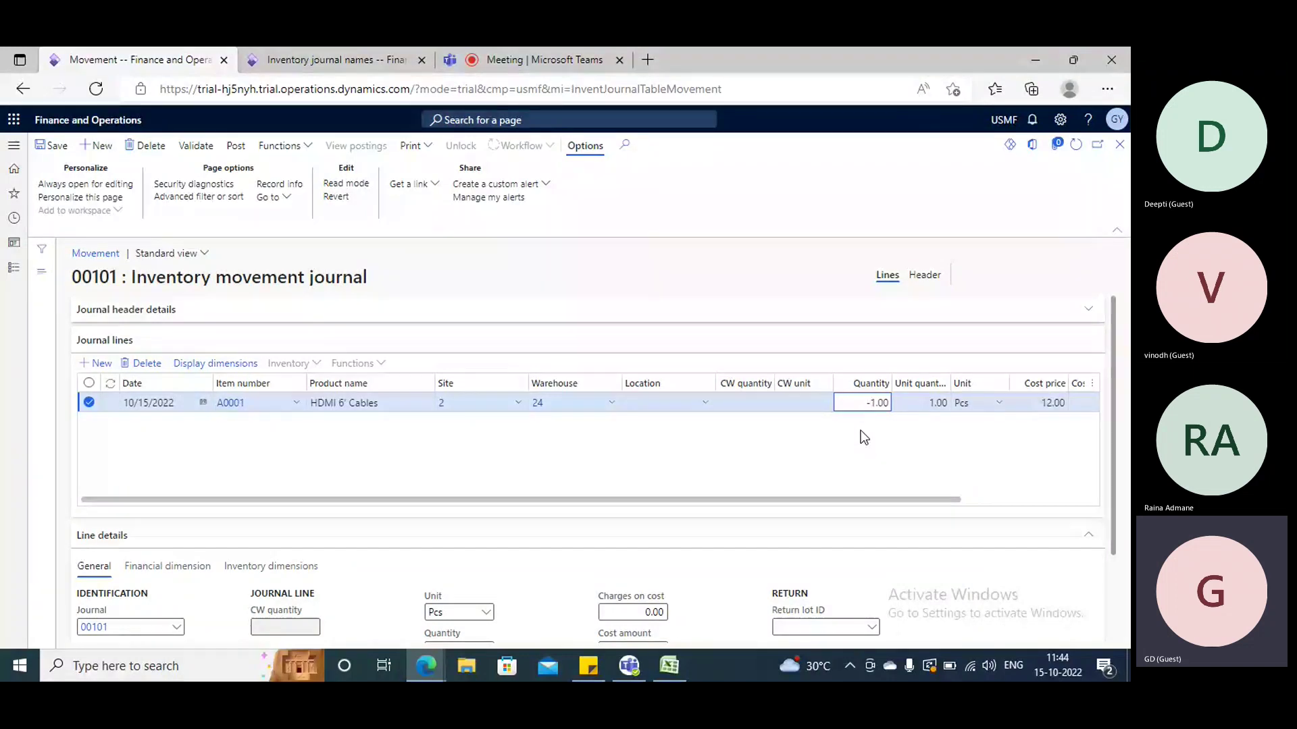
{"action": "left_click", "coordinate": [749, 466]}
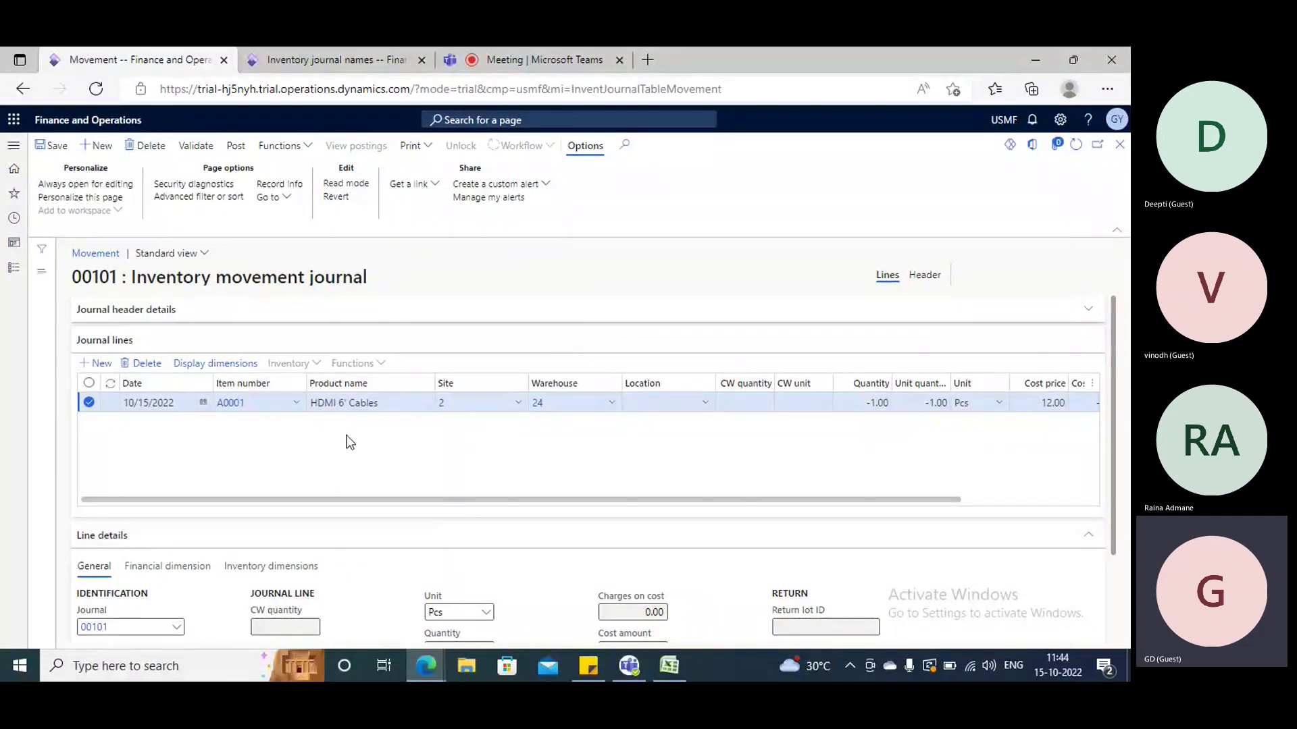
{"action": "left_click", "coordinate": [51, 145]}
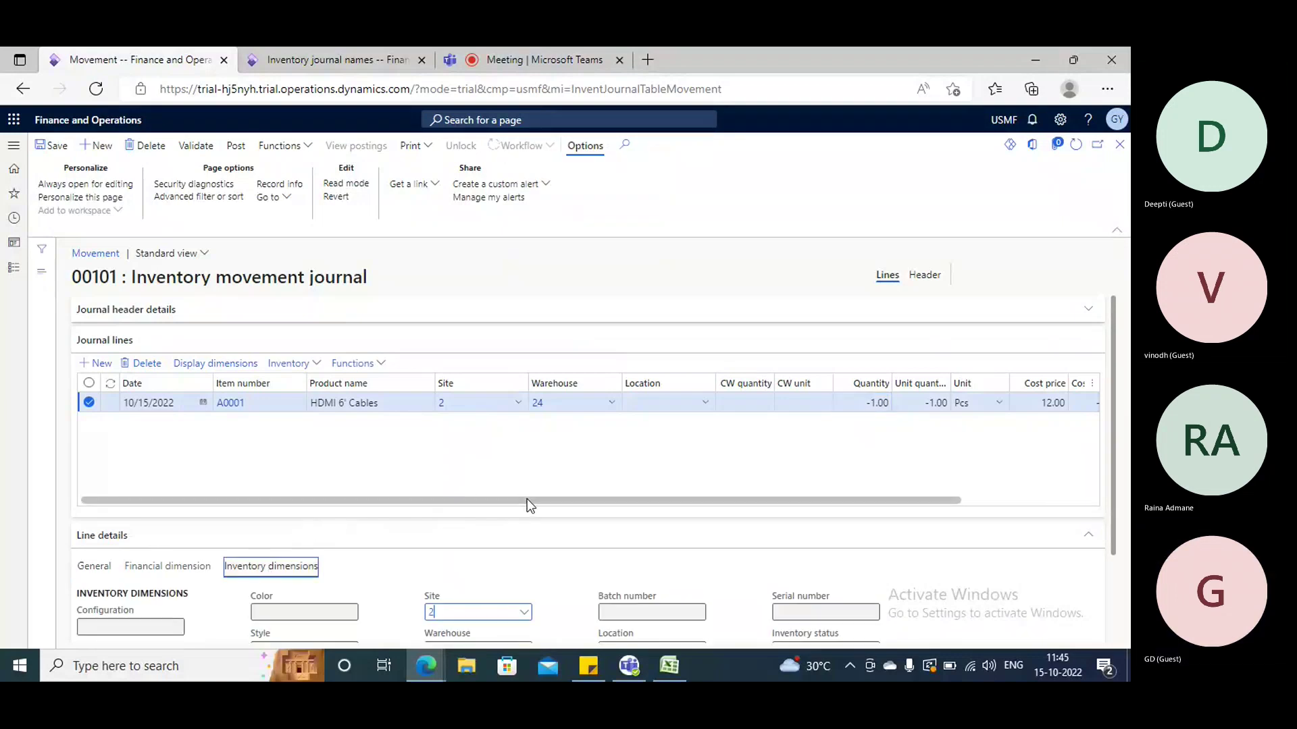
- Set the A0001 line's location to BULK-001 from the on-hand list for site 2, warehouse 24, and save the journal
{"action": "scroll", "coordinate": [530, 505], "scroll_direction": "down", "scroll_amount": 2}
{"action": "left_click", "coordinate": [701, 540]}
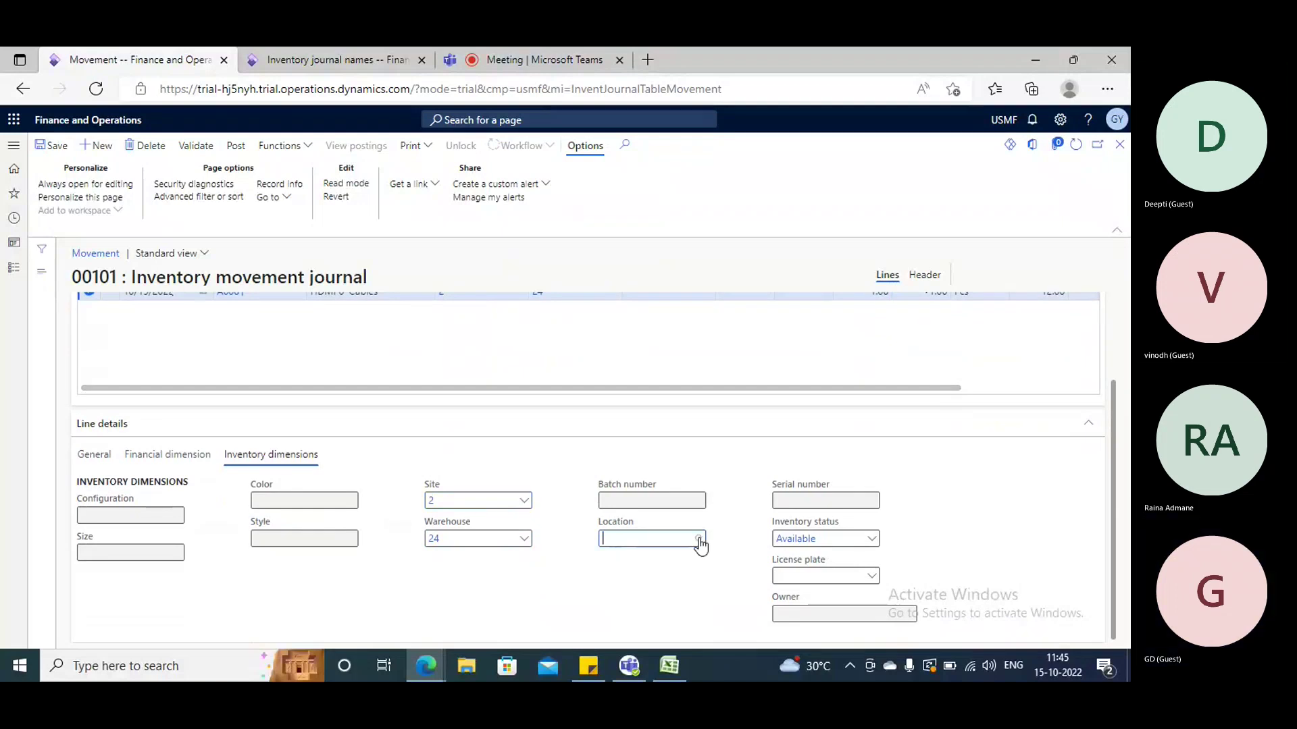
{"action": "left_click", "coordinate": [701, 545]}
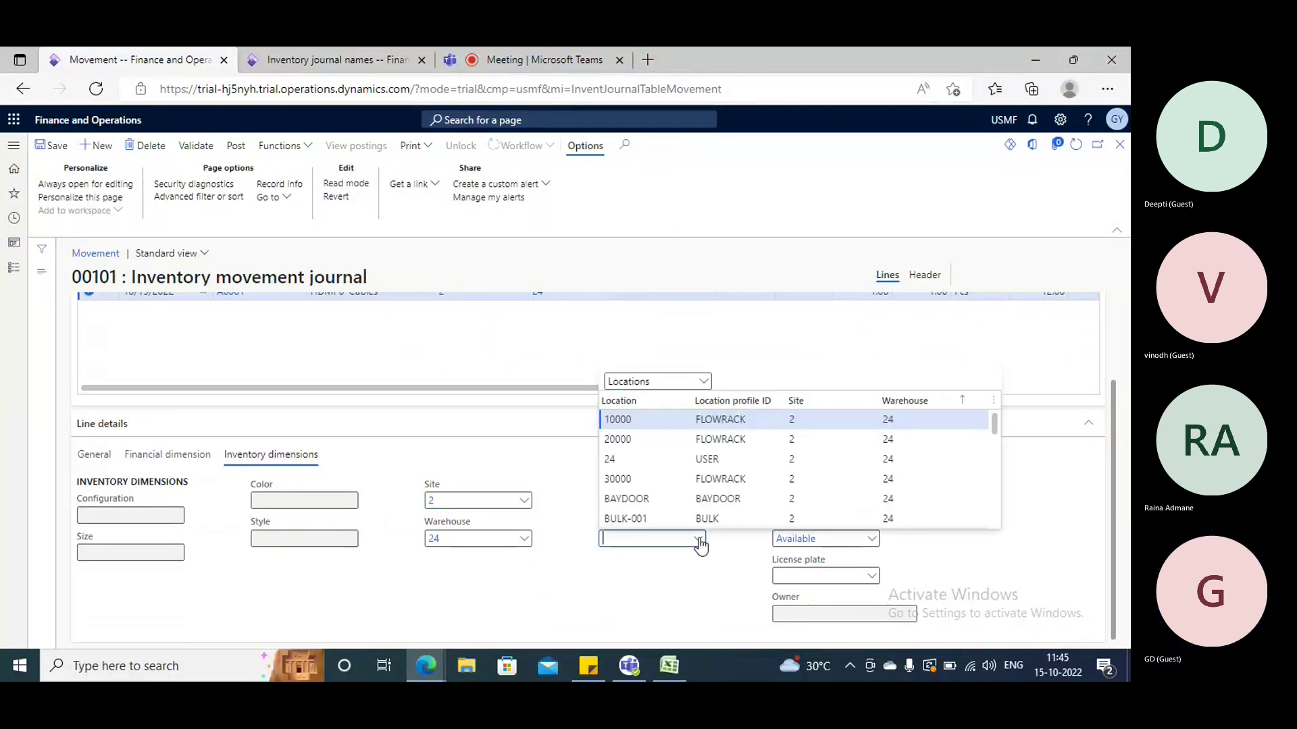
{"action": "left_click", "coordinate": [702, 381]}
{"action": "left_click", "coordinate": [647, 419]}
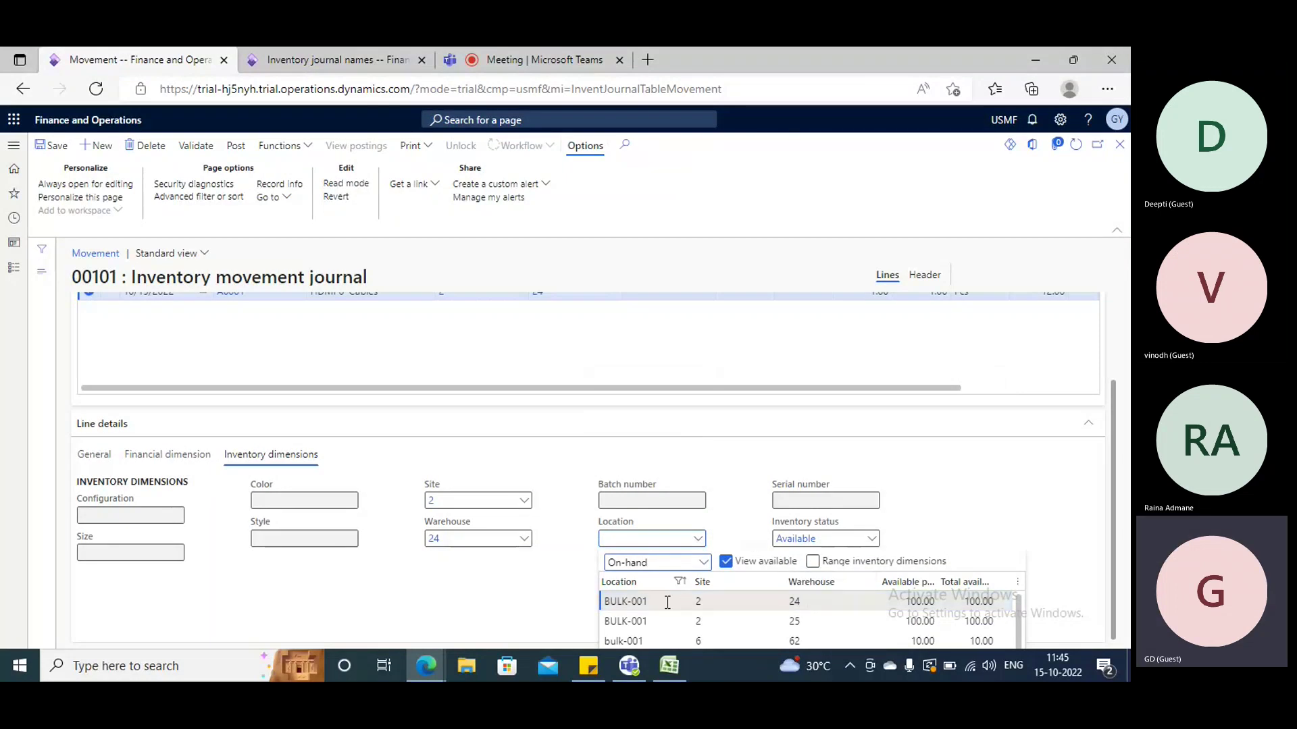
{"action": "left_click", "coordinate": [699, 603]}
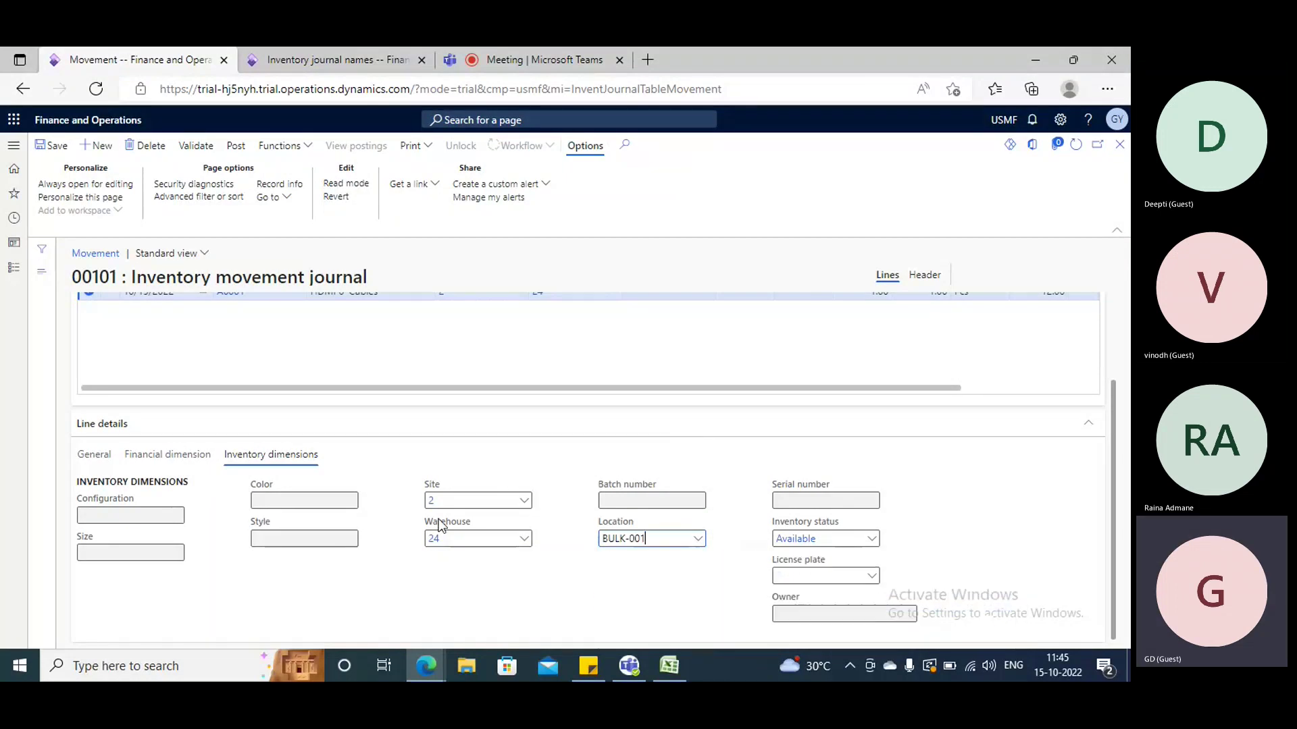
{"action": "scroll", "coordinate": [442, 391], "scroll_direction": "up", "scroll_amount": 2}
{"action": "left_click", "coordinate": [57, 148]}
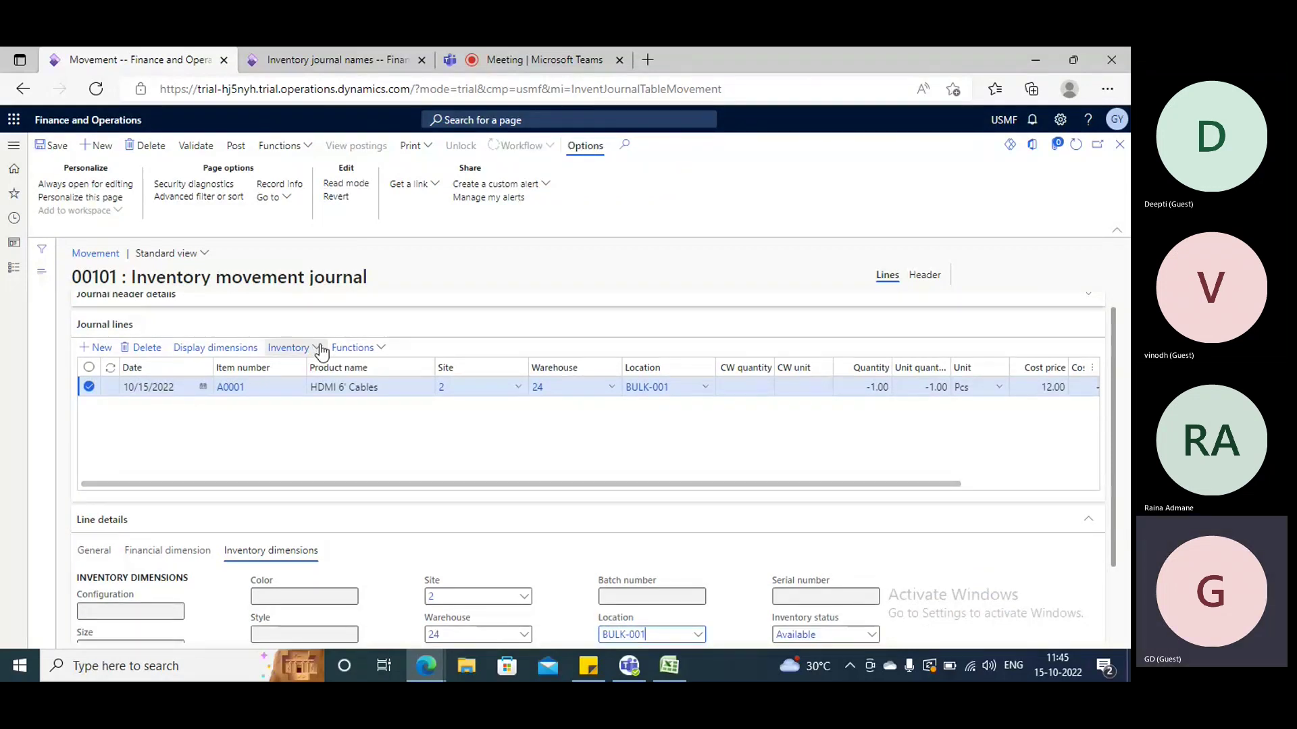
- View the A0001 journal line's inventory transactions, including the site, warehouse and location columns, and return to the journal
{"action": "left_click", "coordinate": [317, 348]}
{"action": "left_click", "coordinate": [613, 378]}
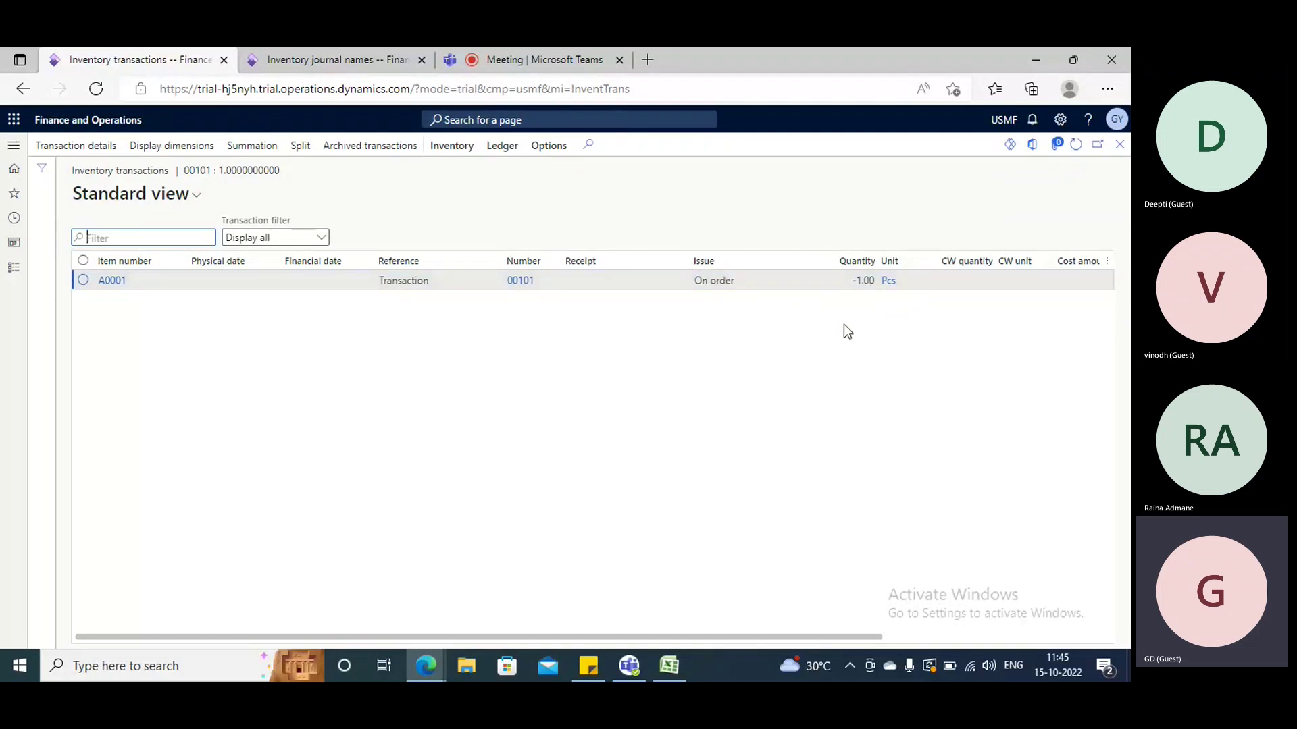
{"action": "left_click_drag", "start_coordinate": [640, 638], "coordinate": [871, 638]}
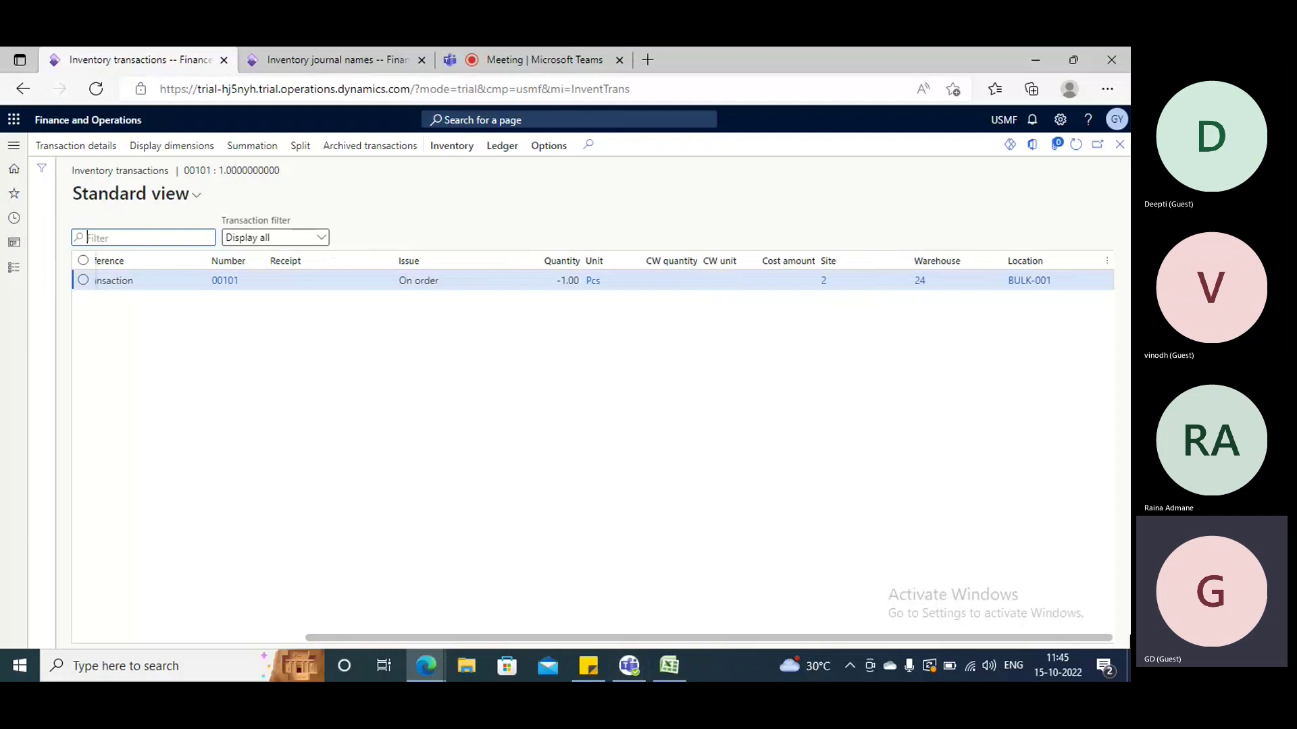
{"action": "left_click", "coordinate": [1107, 264]}
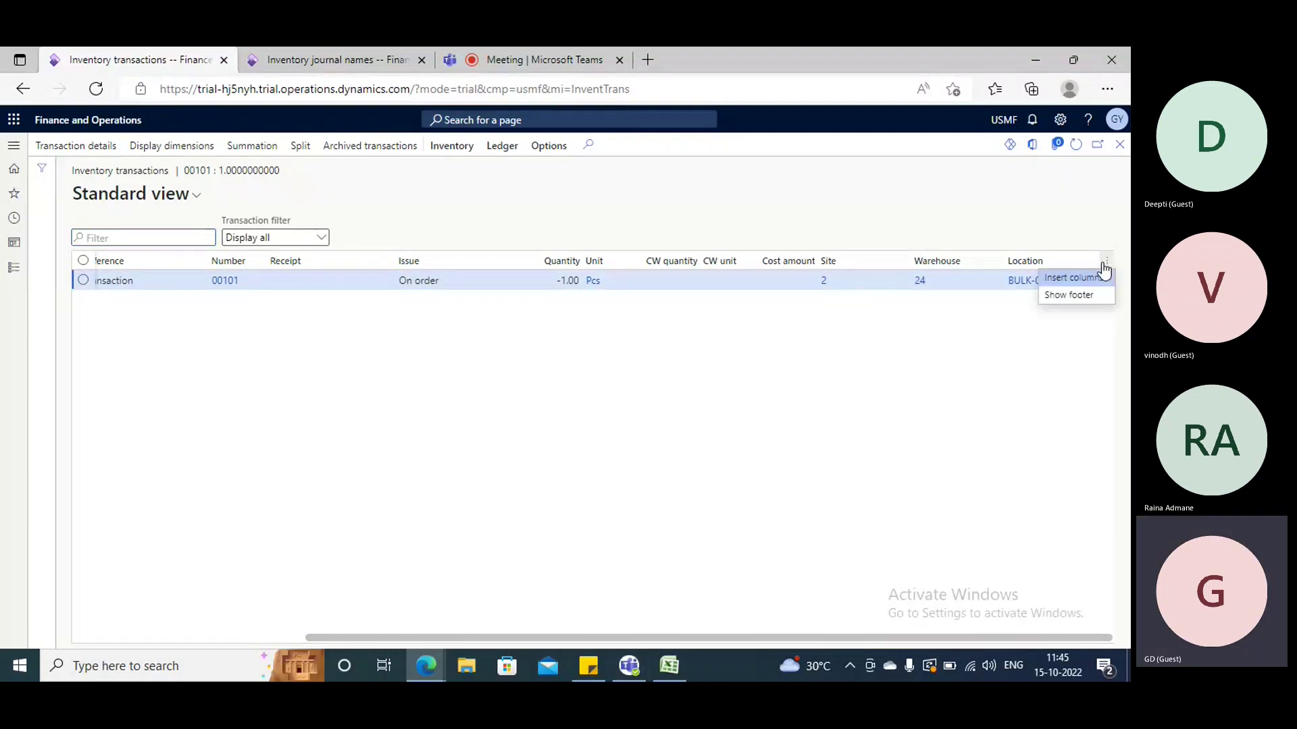
{"action": "left_click", "coordinate": [1047, 281]}
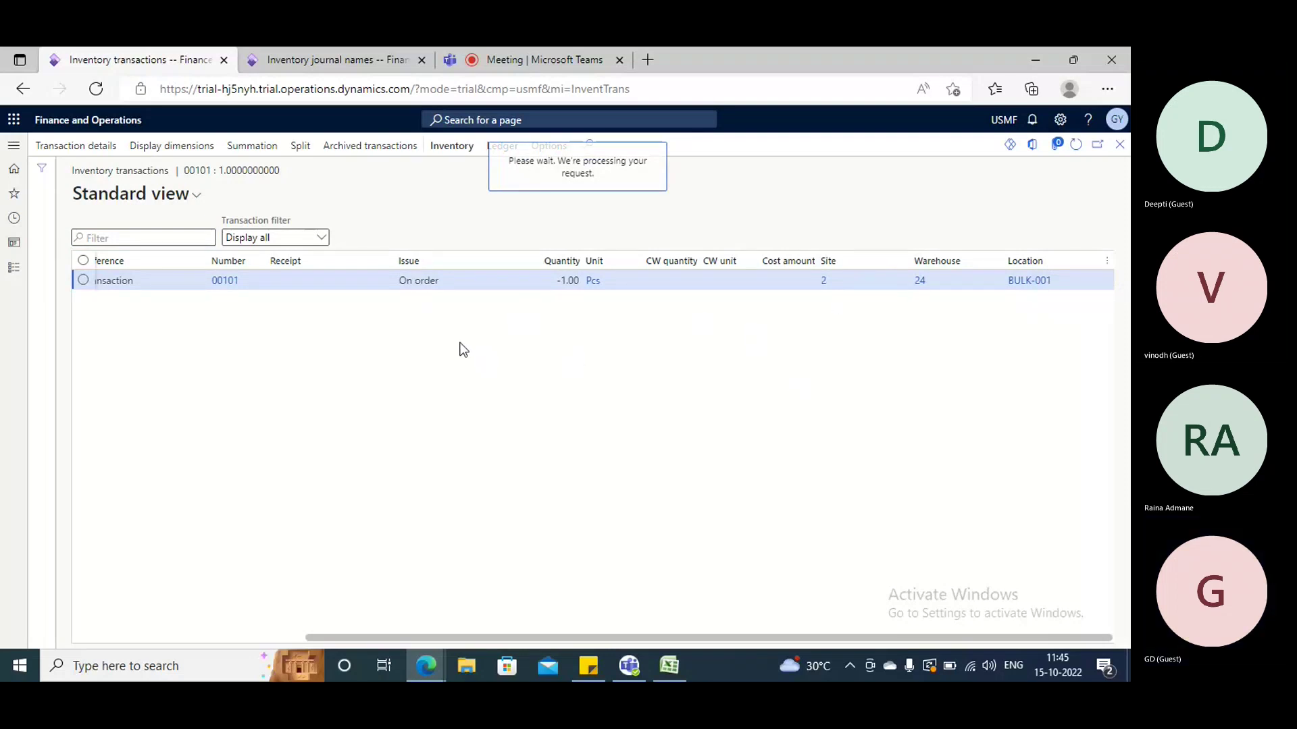
{"action": "left_click", "coordinate": [1114, 627]}
{"action": "left_click", "coordinate": [1119, 145]}
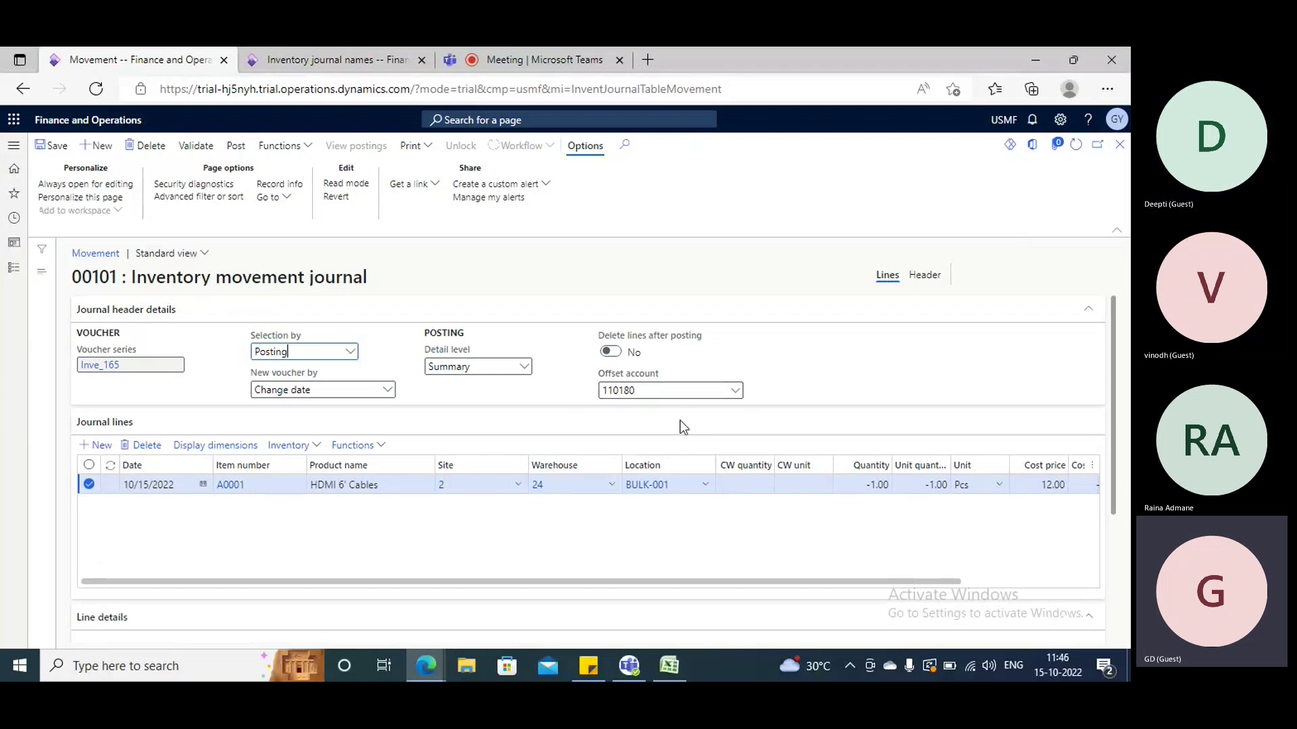
- Validate the inventory movement journal and check the A0001 line's inventory transactions again
{"action": "left_click", "coordinate": [197, 150]}
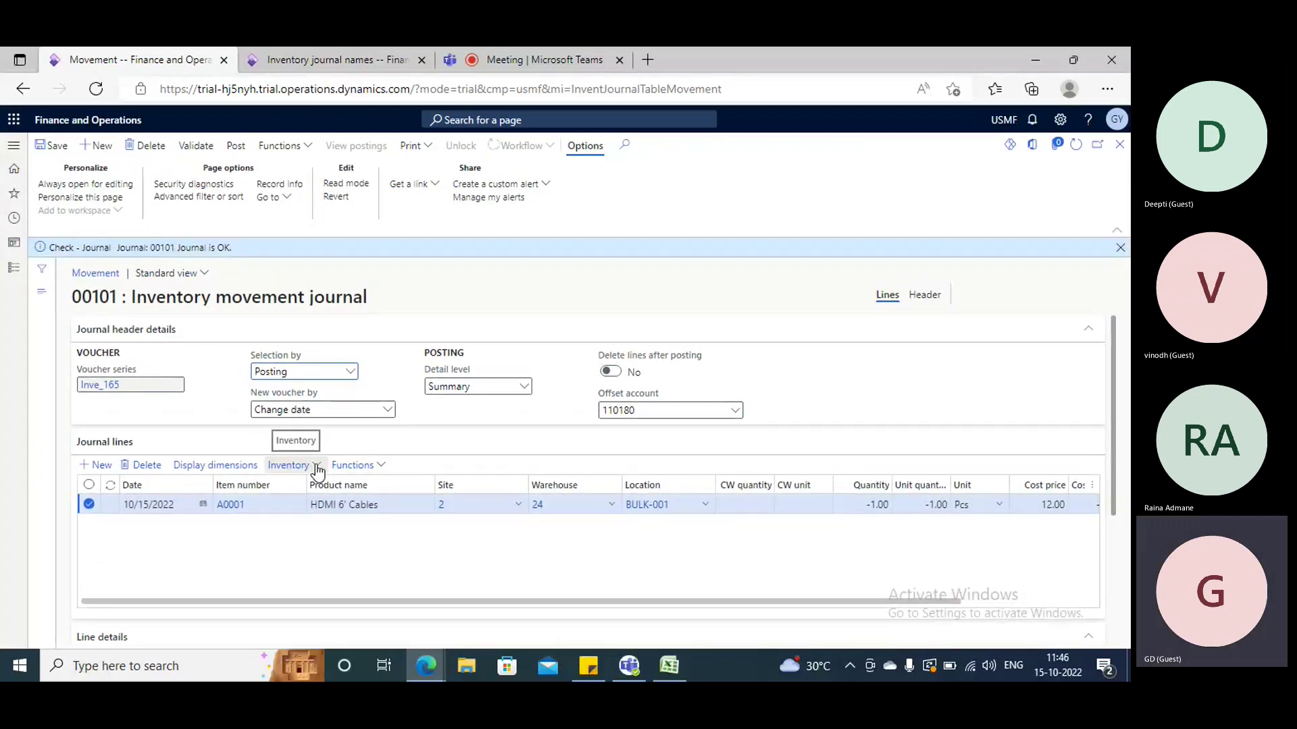
{"action": "left_click", "coordinate": [318, 469]}
{"action": "left_click", "coordinate": [299, 267]}
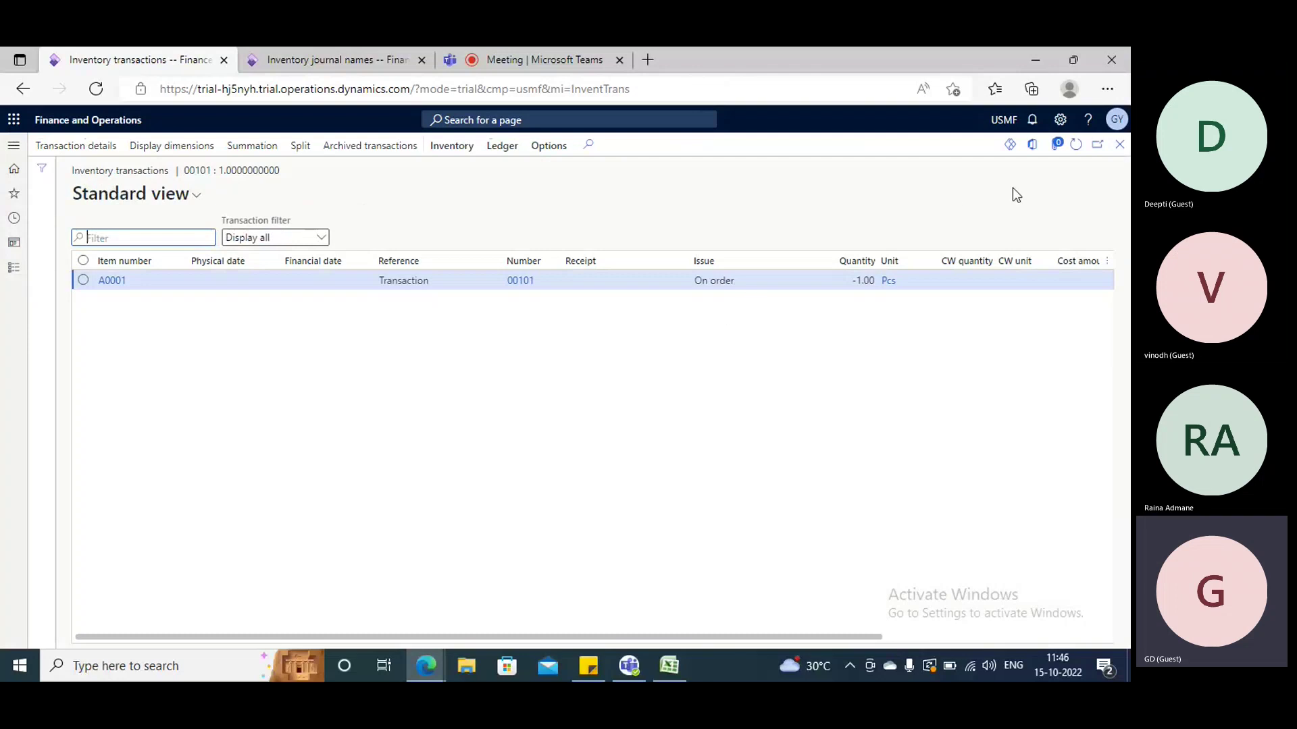
{"action": "left_click", "coordinate": [1119, 144]}
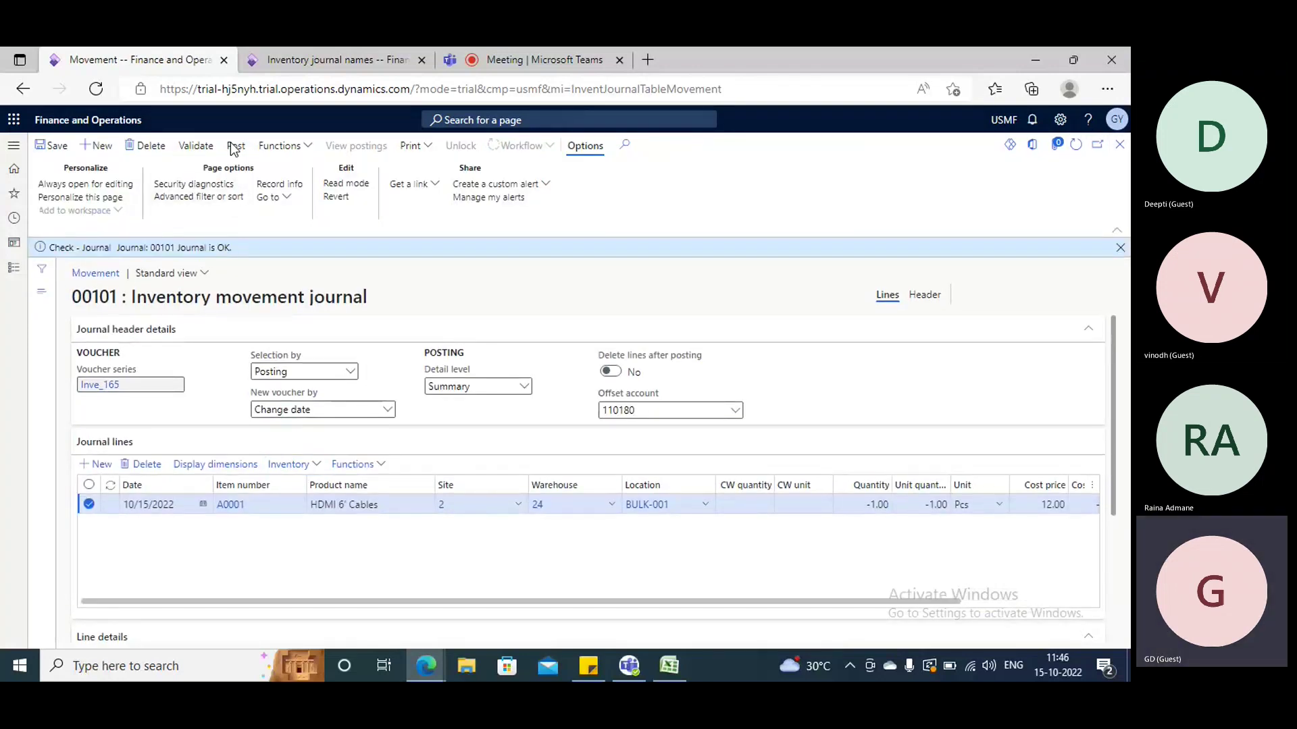
- Post the inventory movement journal
{"action": "left_click", "coordinate": [233, 146]}
{"action": "left_click", "coordinate": [1055, 623]}
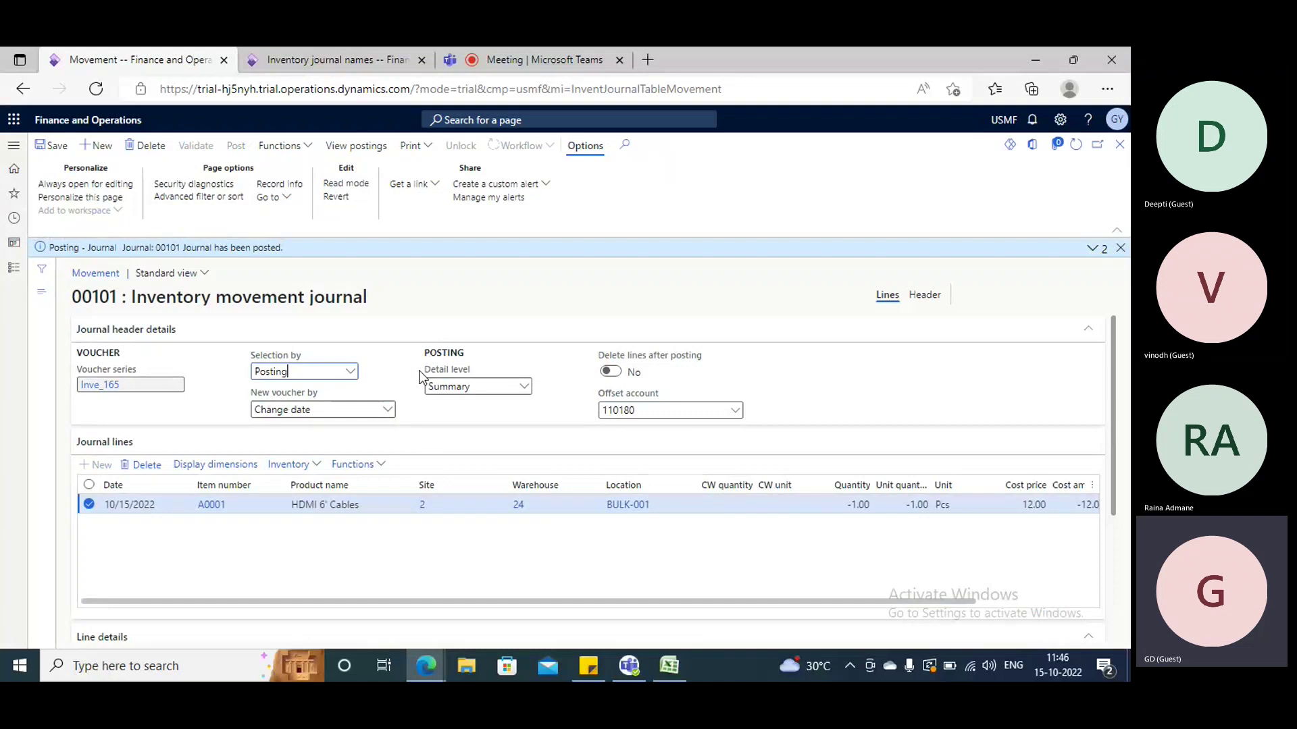
- Examine the financial voucher behind the posted A0001 line's inventory transaction and return to the journal
{"action": "left_click", "coordinate": [317, 469]}
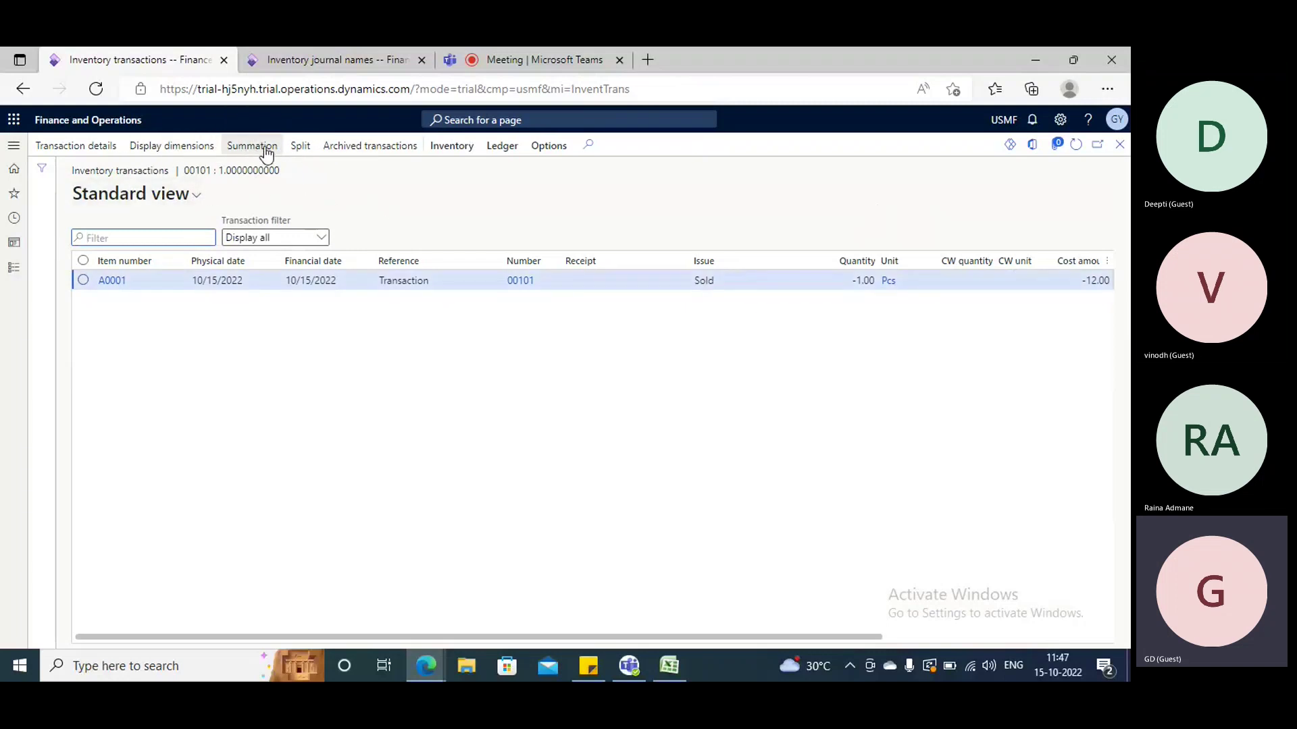
{"action": "left_click", "coordinate": [496, 150]}
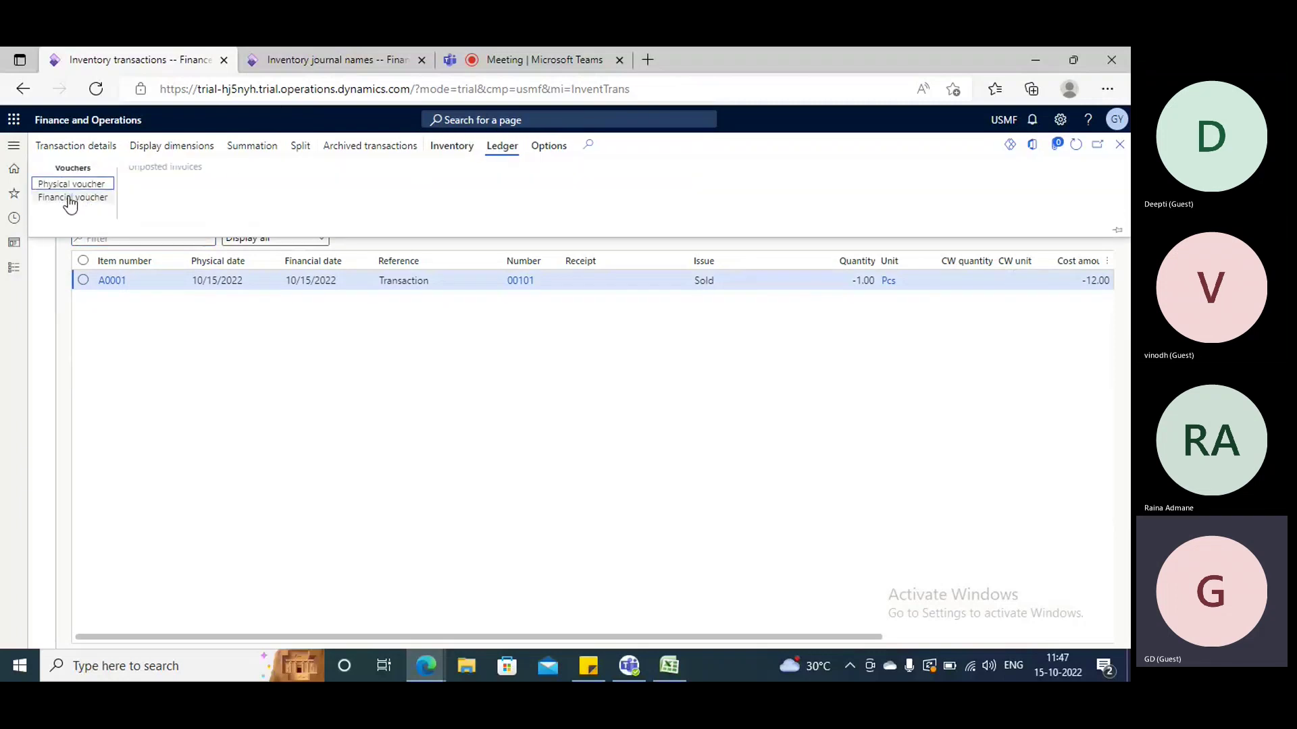
{"action": "left_click", "coordinate": [357, 242]}
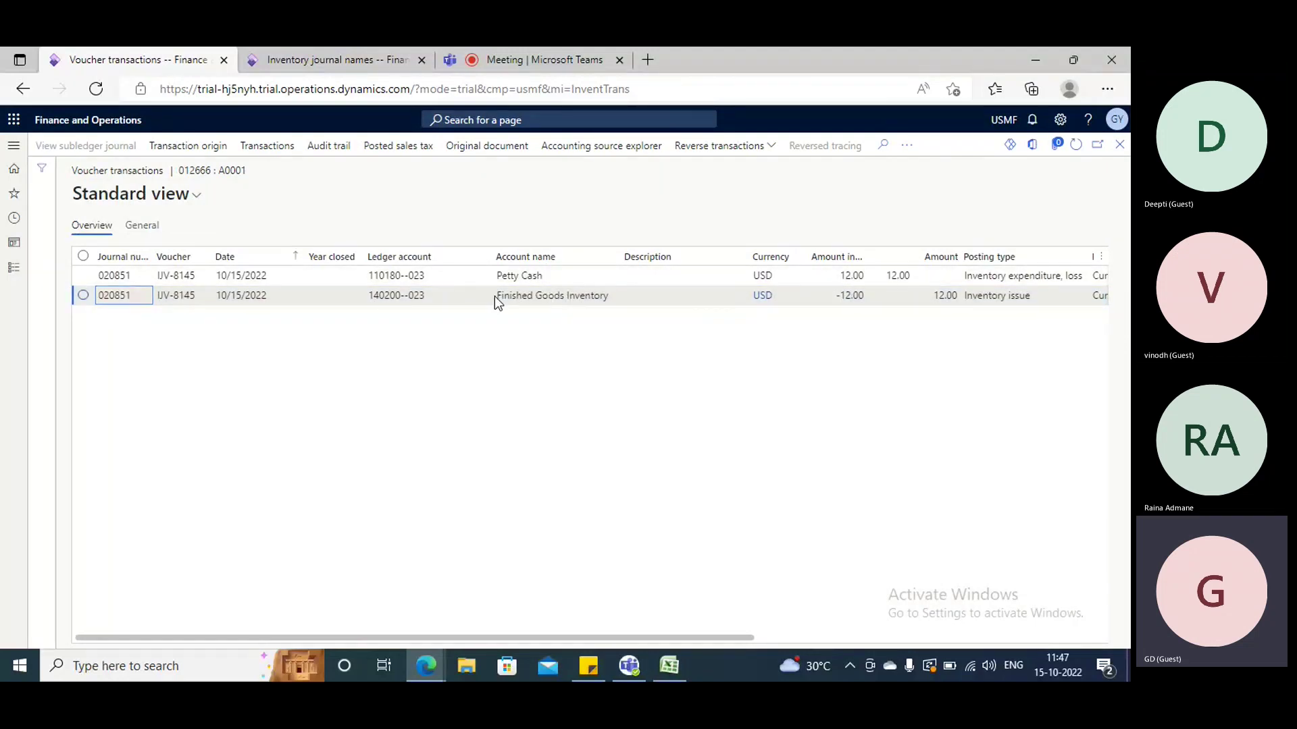
{"action": "left_click", "coordinate": [666, 295]}
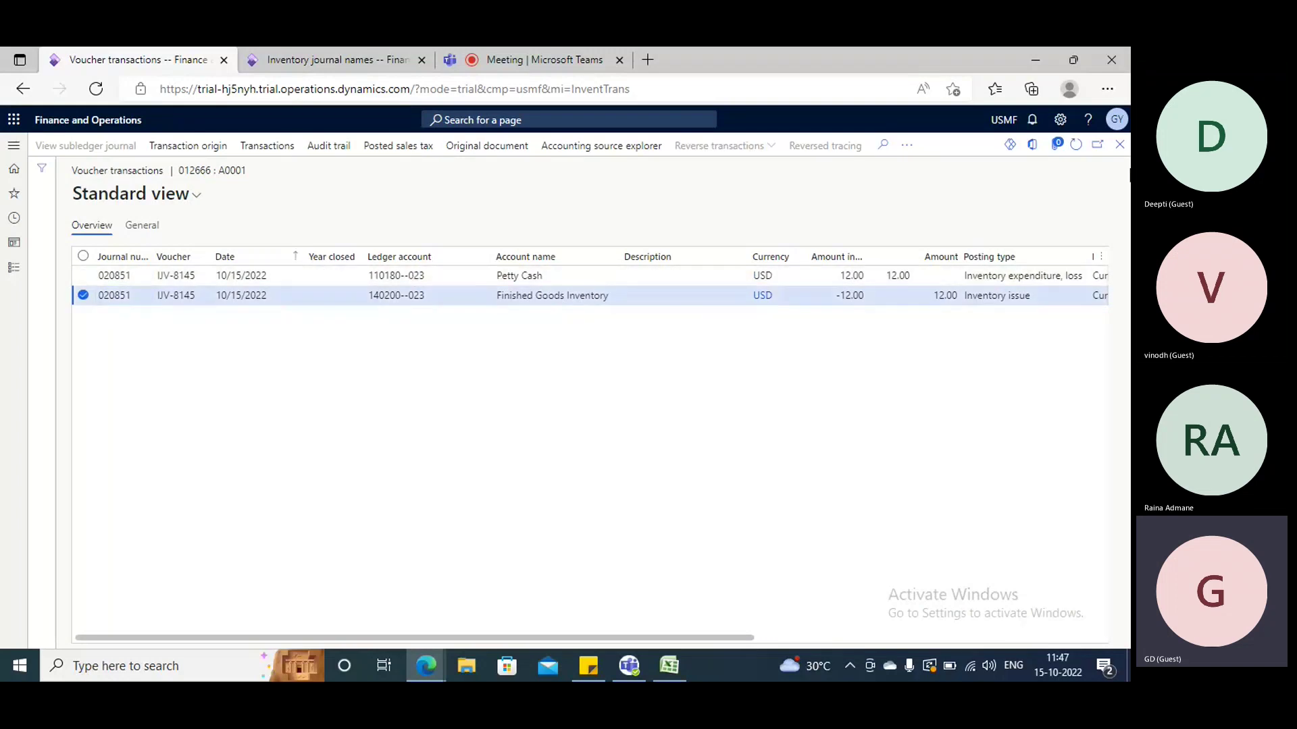
{"action": "left_click", "coordinate": [1120, 144]}
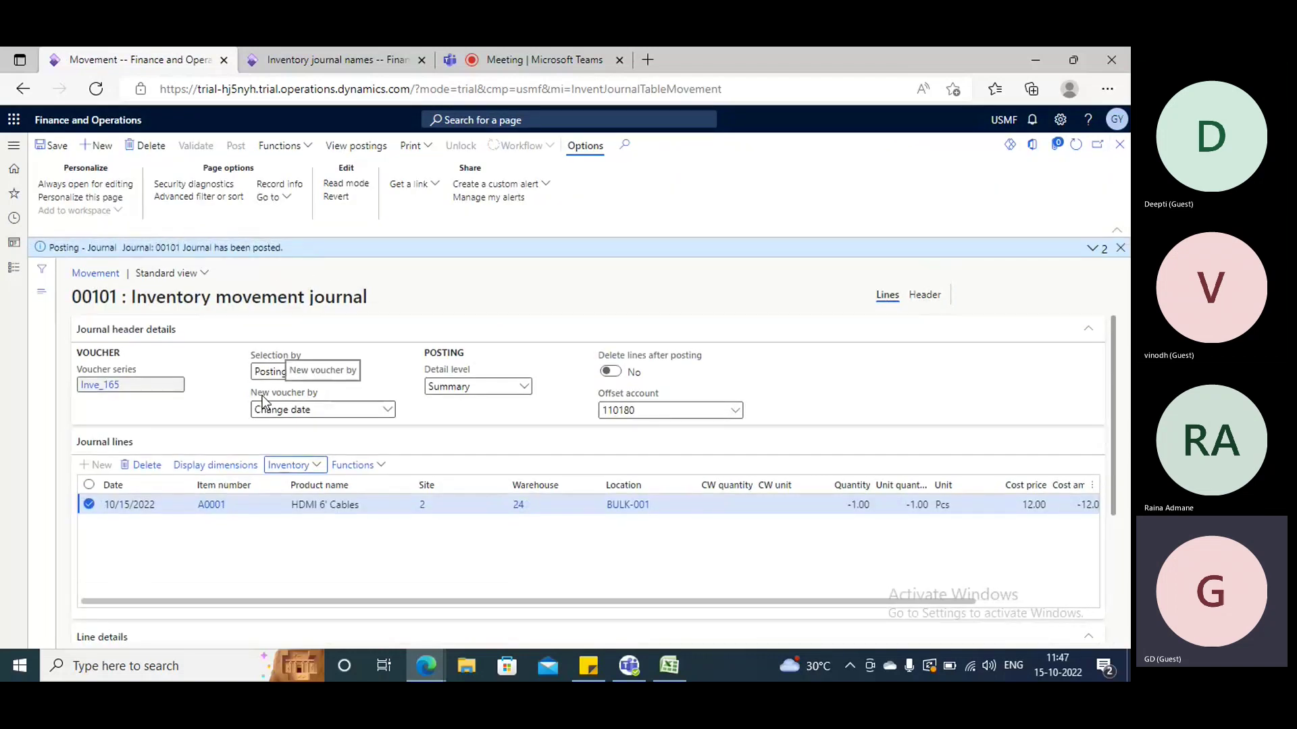
{"action": "left_click", "coordinate": [14, 268]}
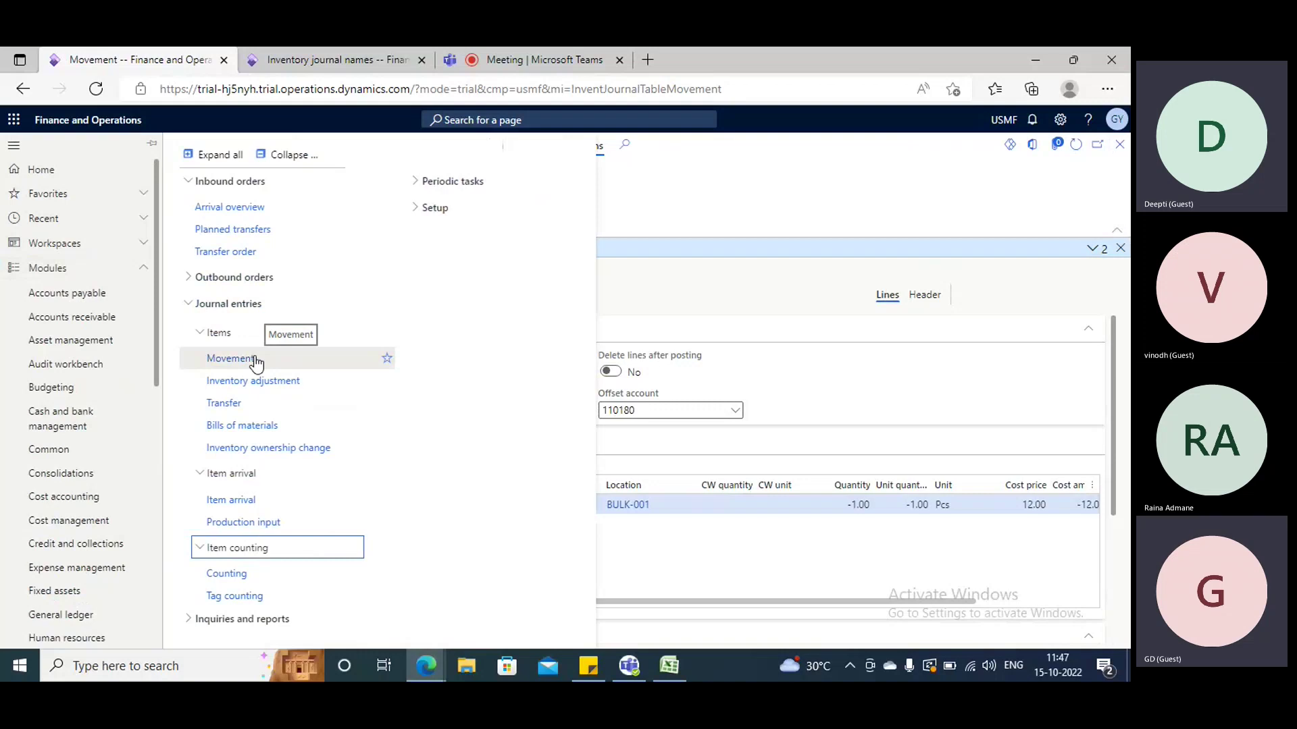
{"action": "left_click", "coordinate": [691, 297]}
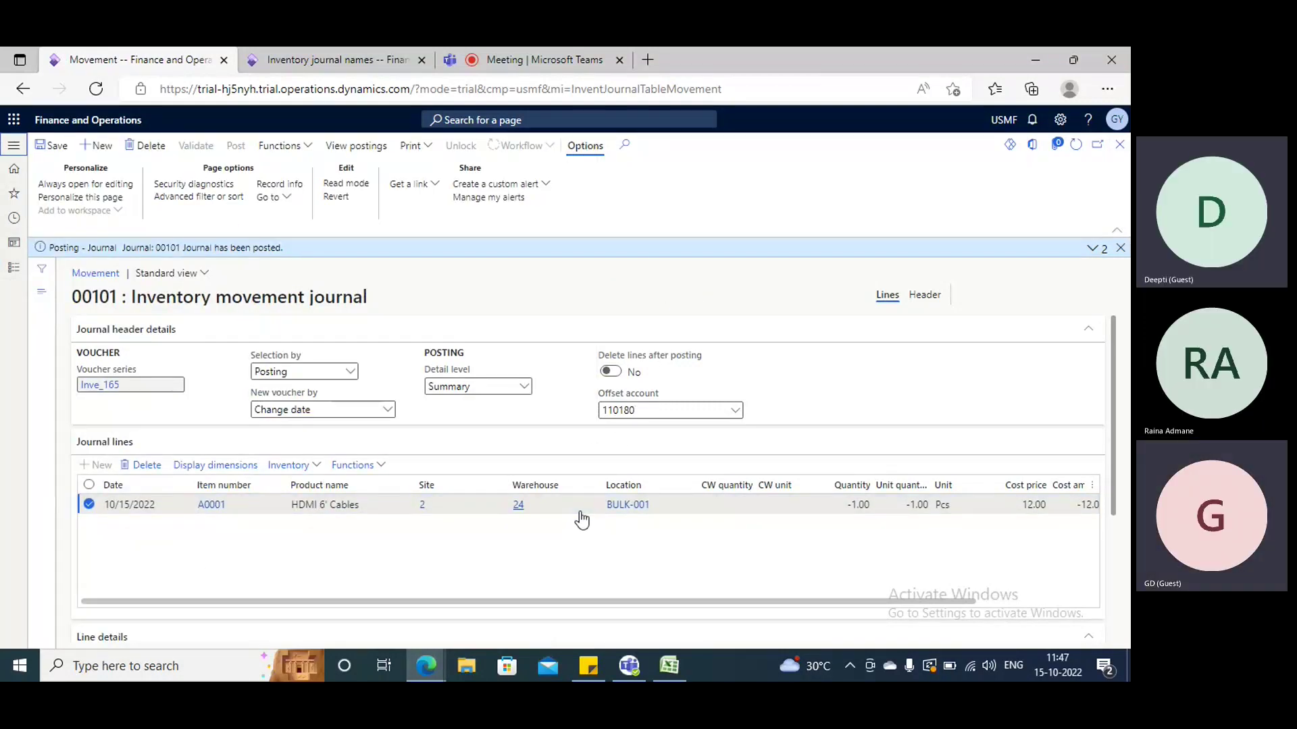
{"action": "mouse_move", "coordinate": [581, 520]}
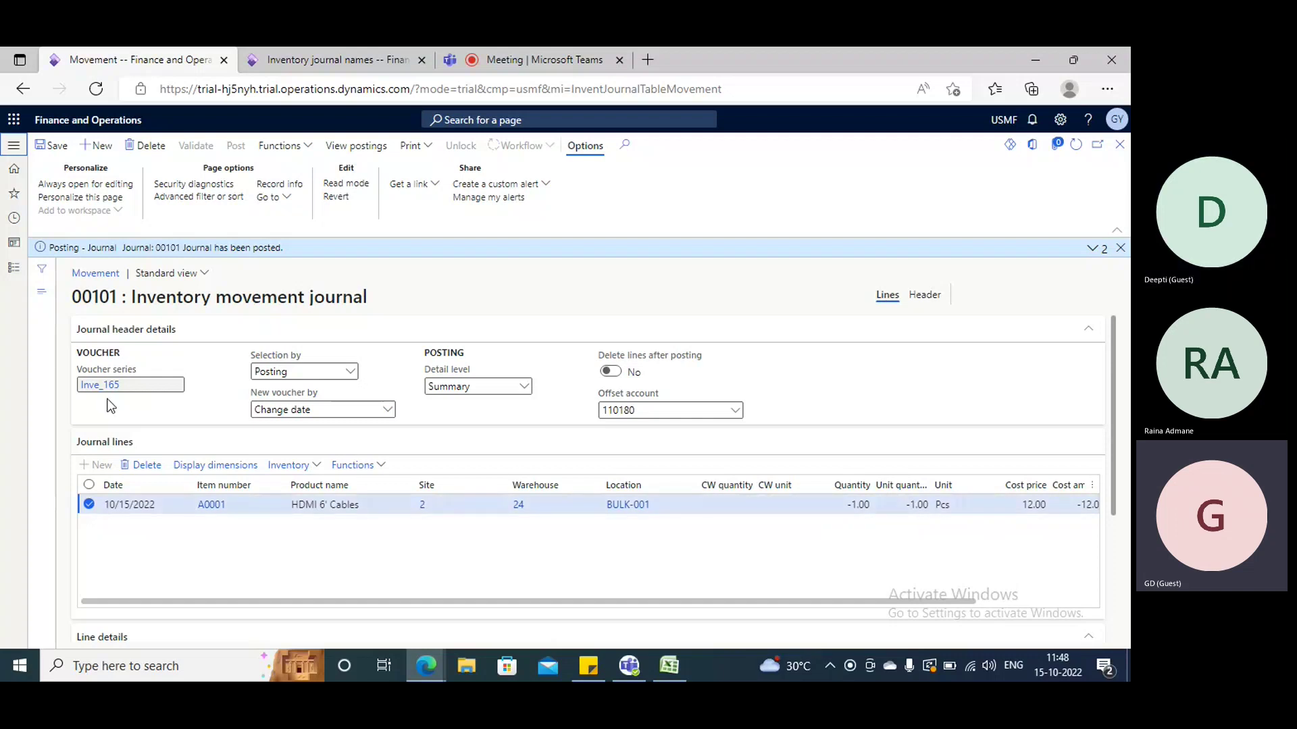
{"action": "left_click", "coordinate": [13, 267]}
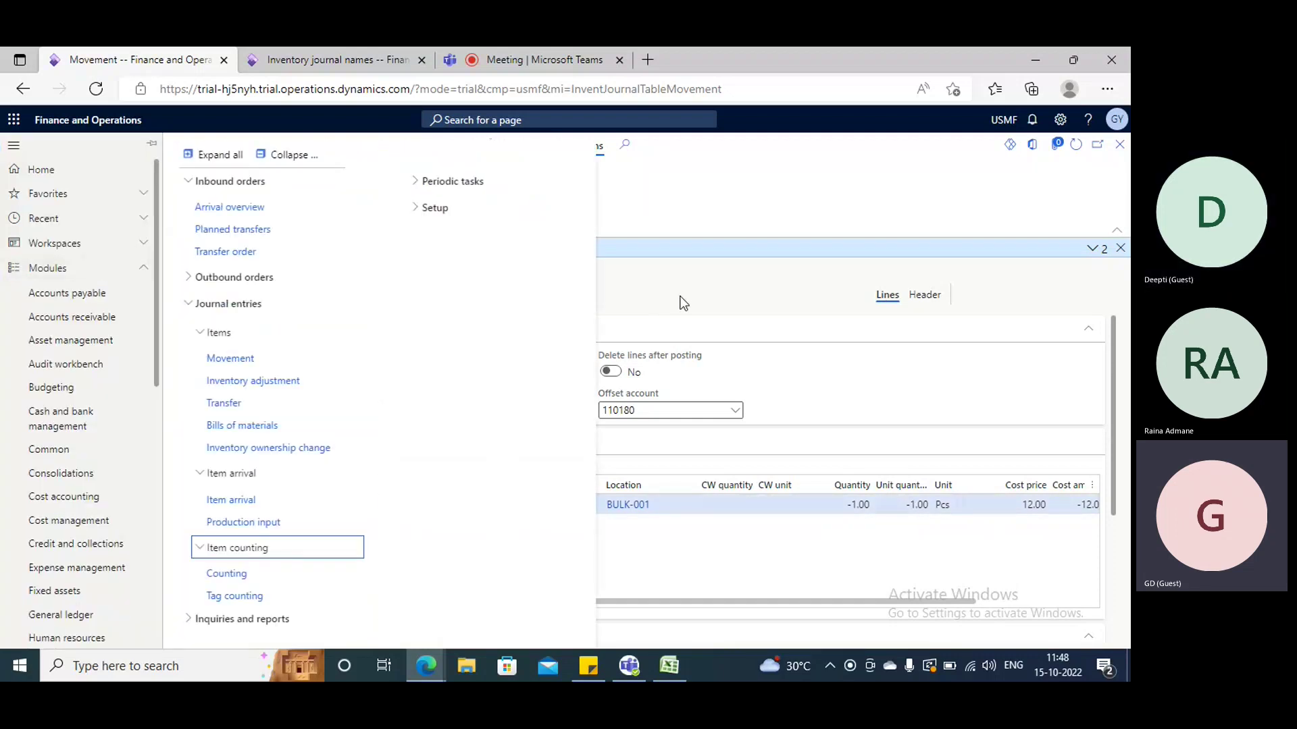
{"action": "left_click", "coordinate": [783, 295]}
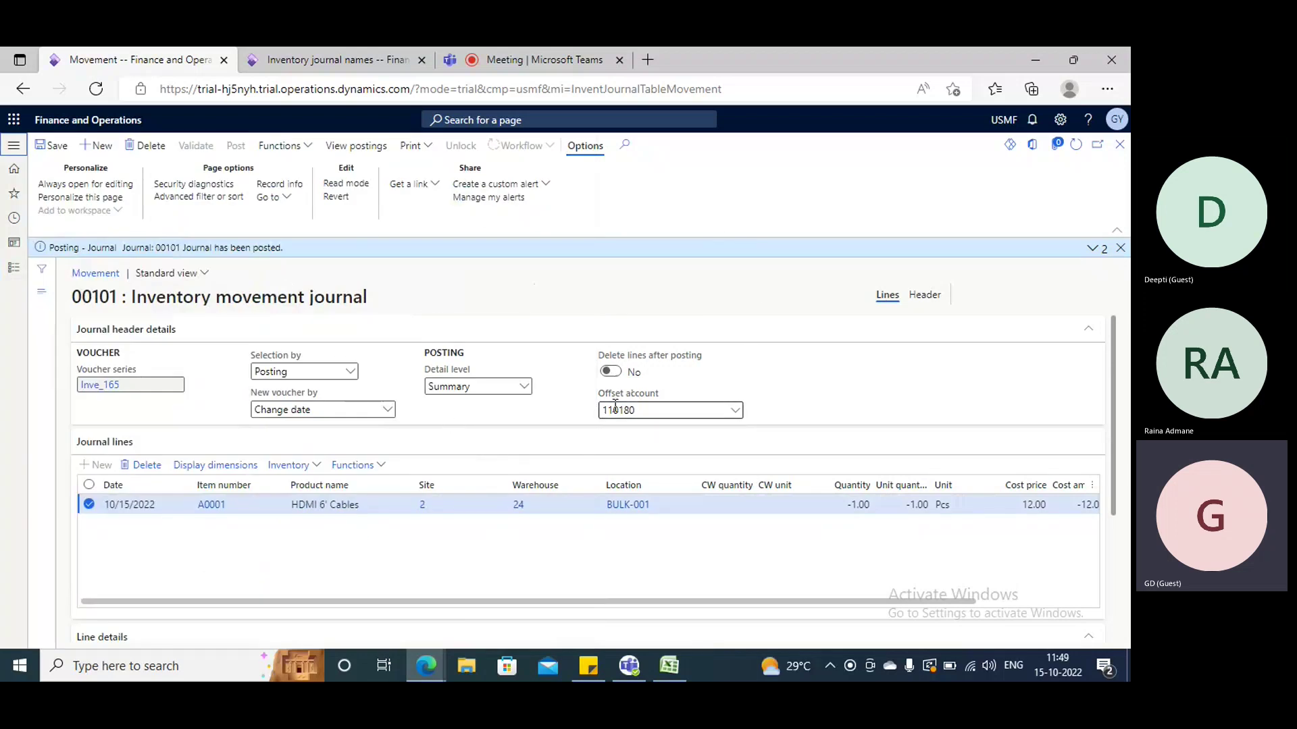
{"action": "mouse_move", "coordinate": [614, 405]}
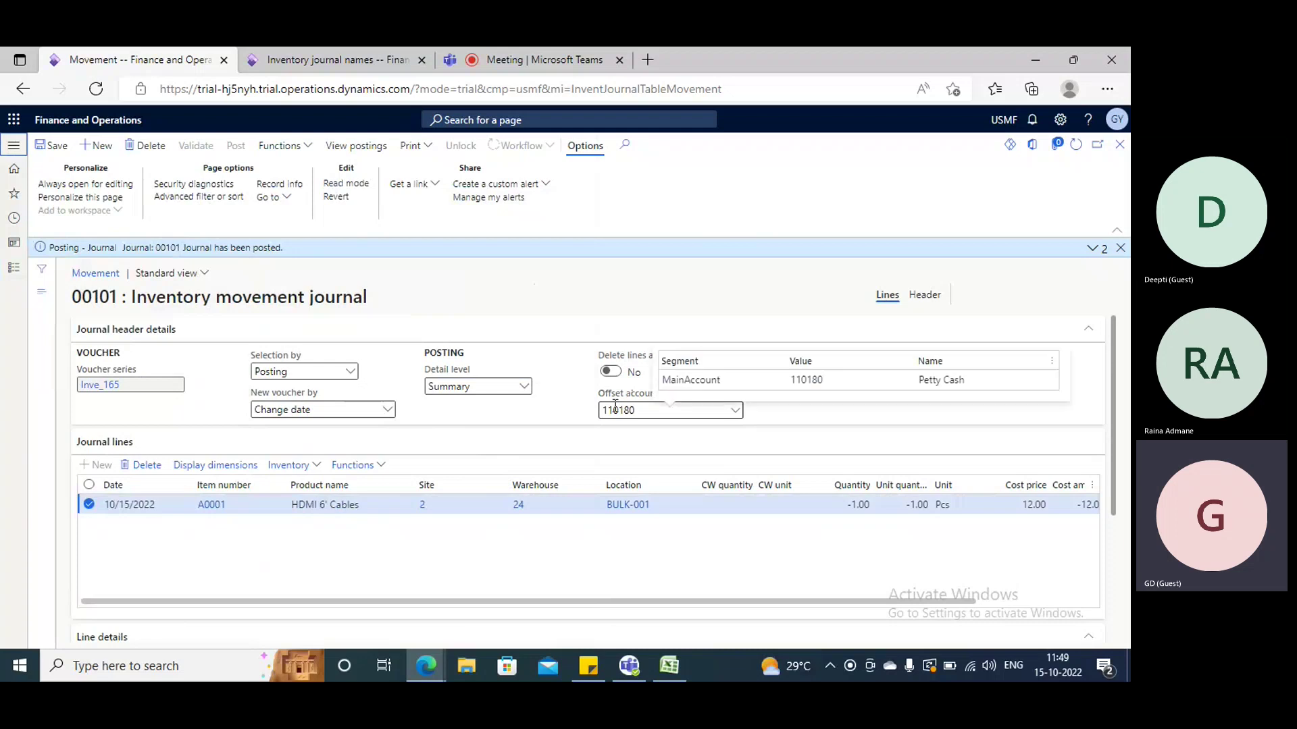
- Open the inventory adjustment journals and start a new adjustment journal
{"action": "left_click", "coordinate": [13, 267]}
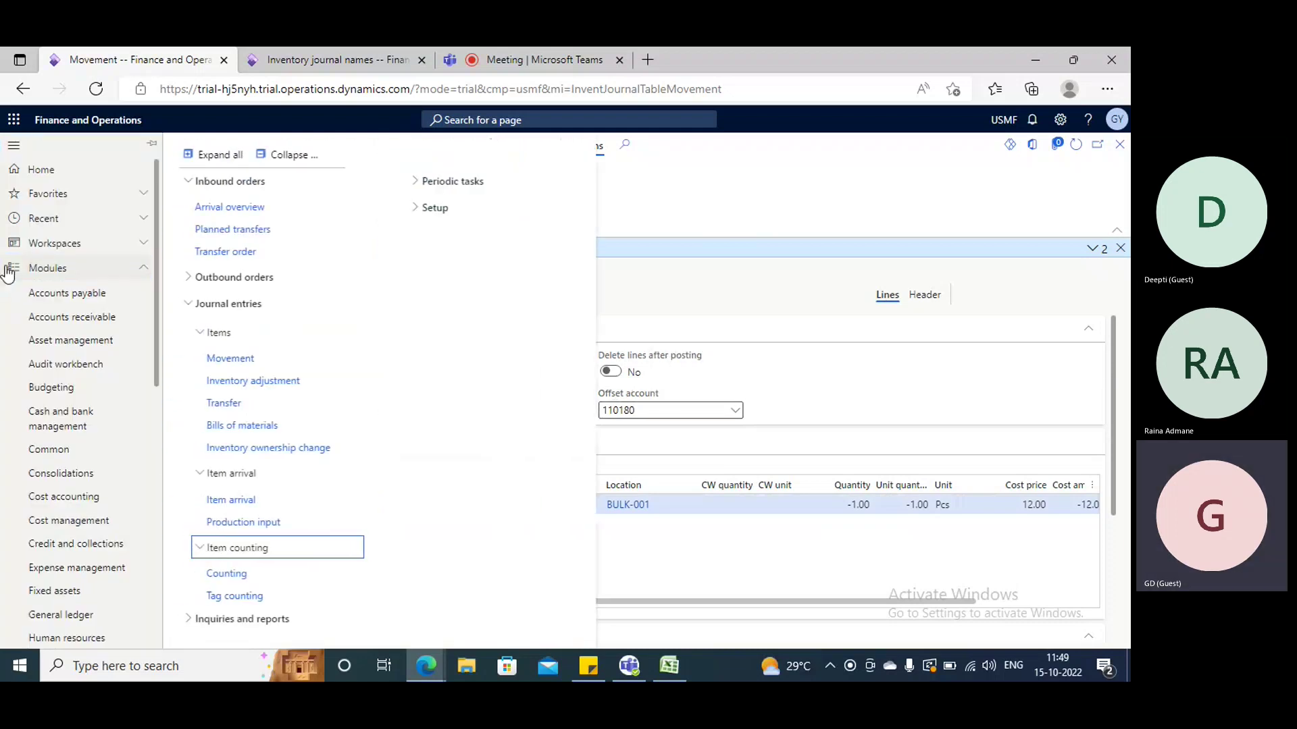
{"action": "left_click", "coordinate": [317, 380]}
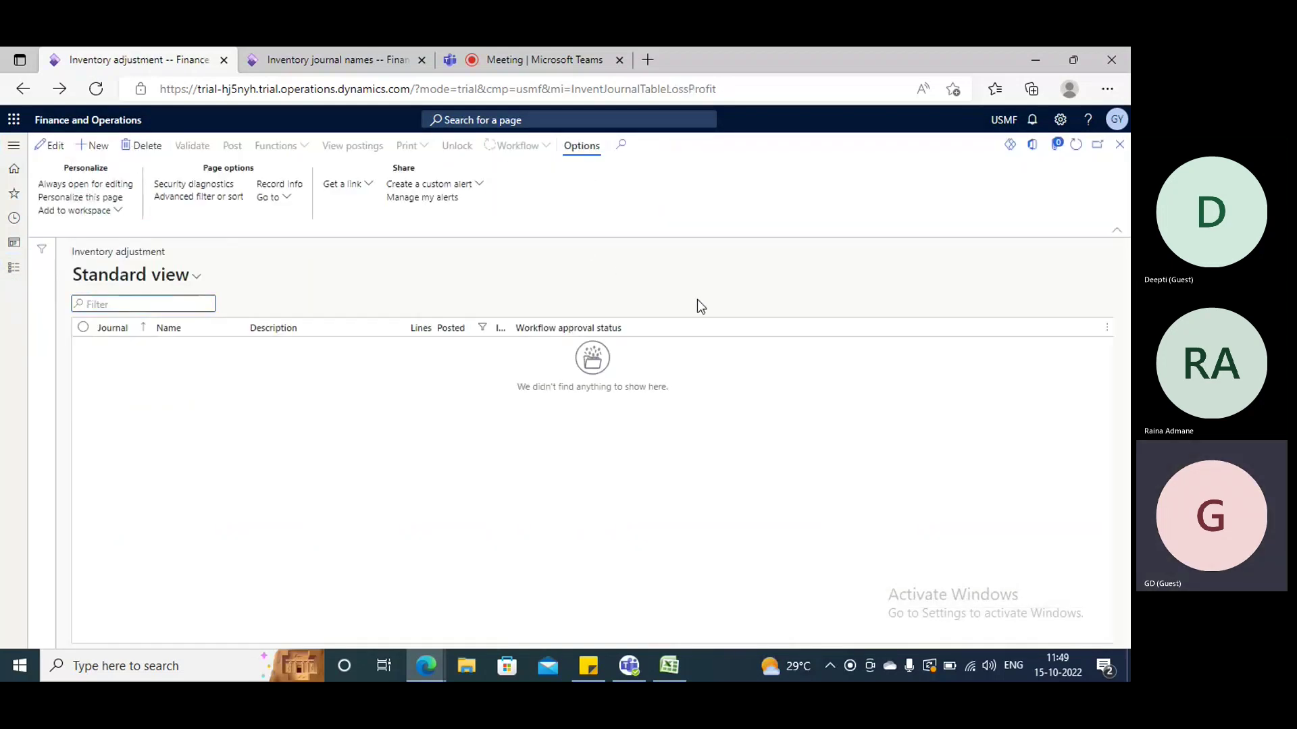
{"action": "key", "text": "alt+n"}
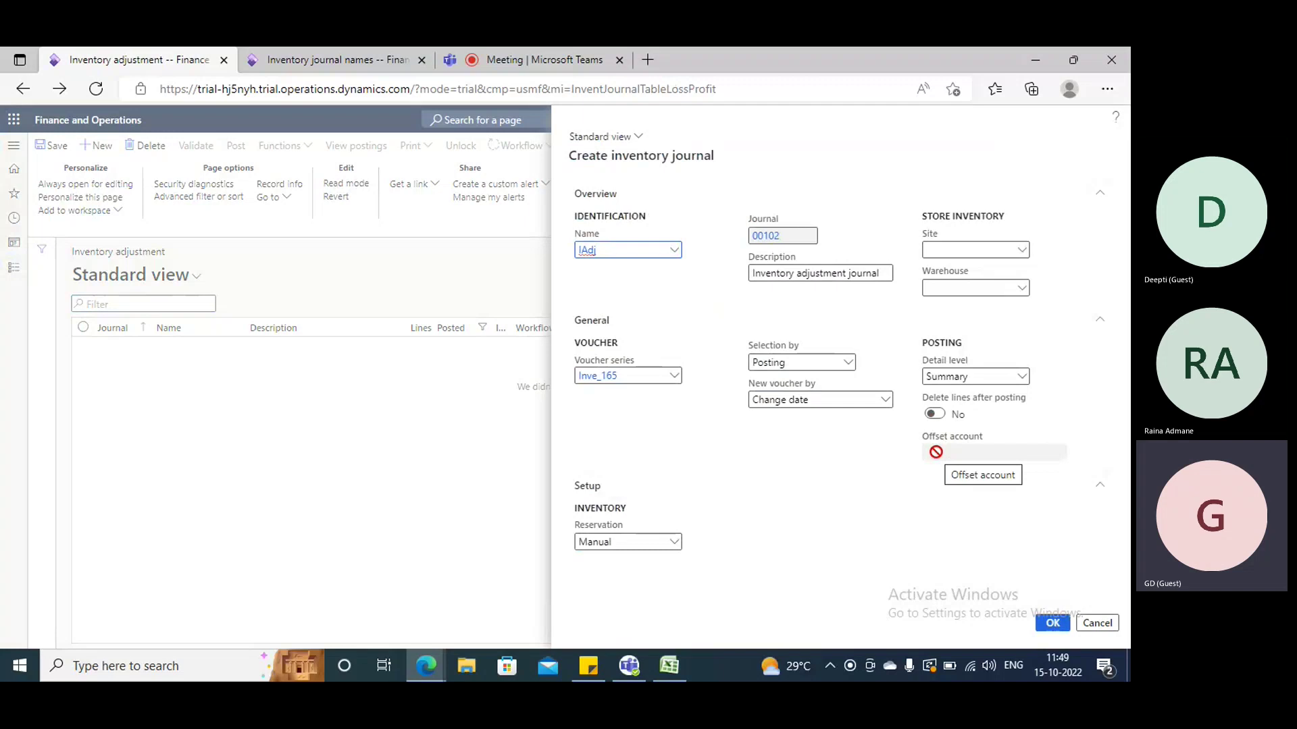
- Switch to the Microsoft Teams meeting in the browser, mute the microphone and unmute it again
{"action": "left_click", "coordinate": [615, 676]}
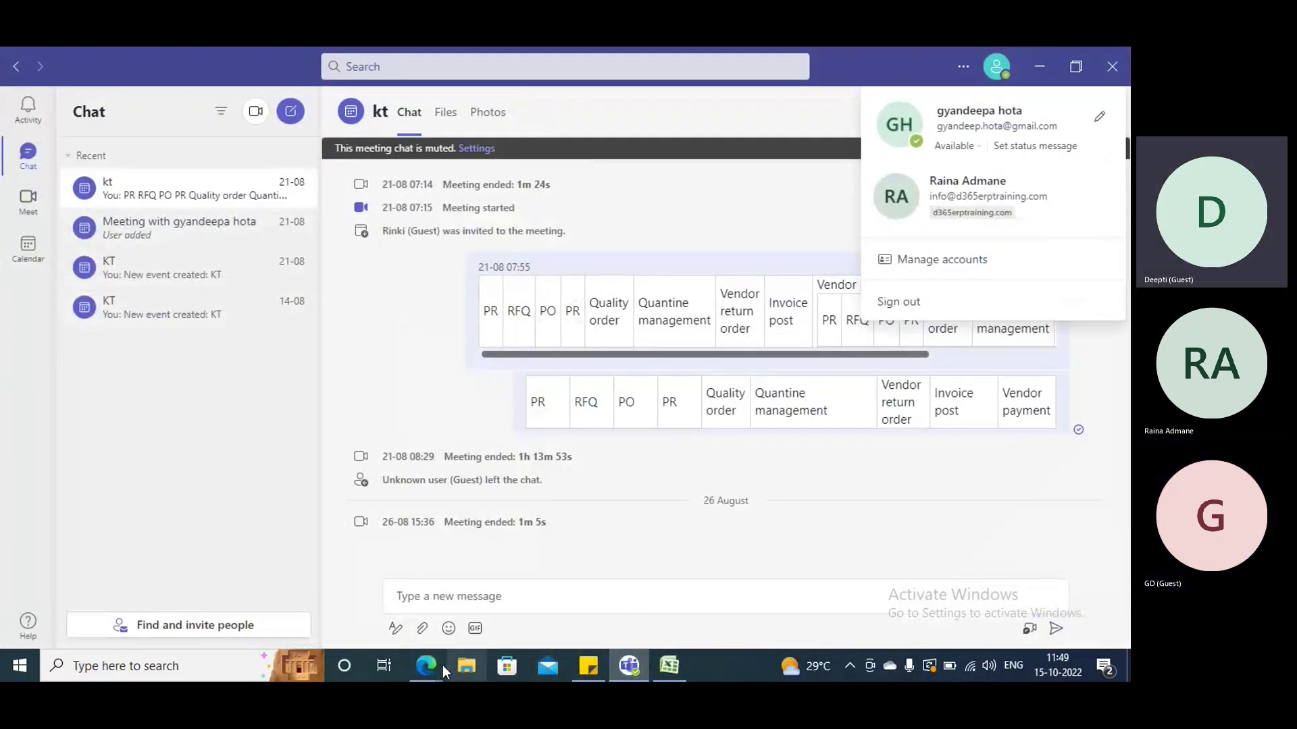
{"action": "mouse_move", "coordinate": [427, 666]}
{"action": "left_click", "coordinate": [333, 589]}
{"action": "left_click", "coordinate": [513, 54]}
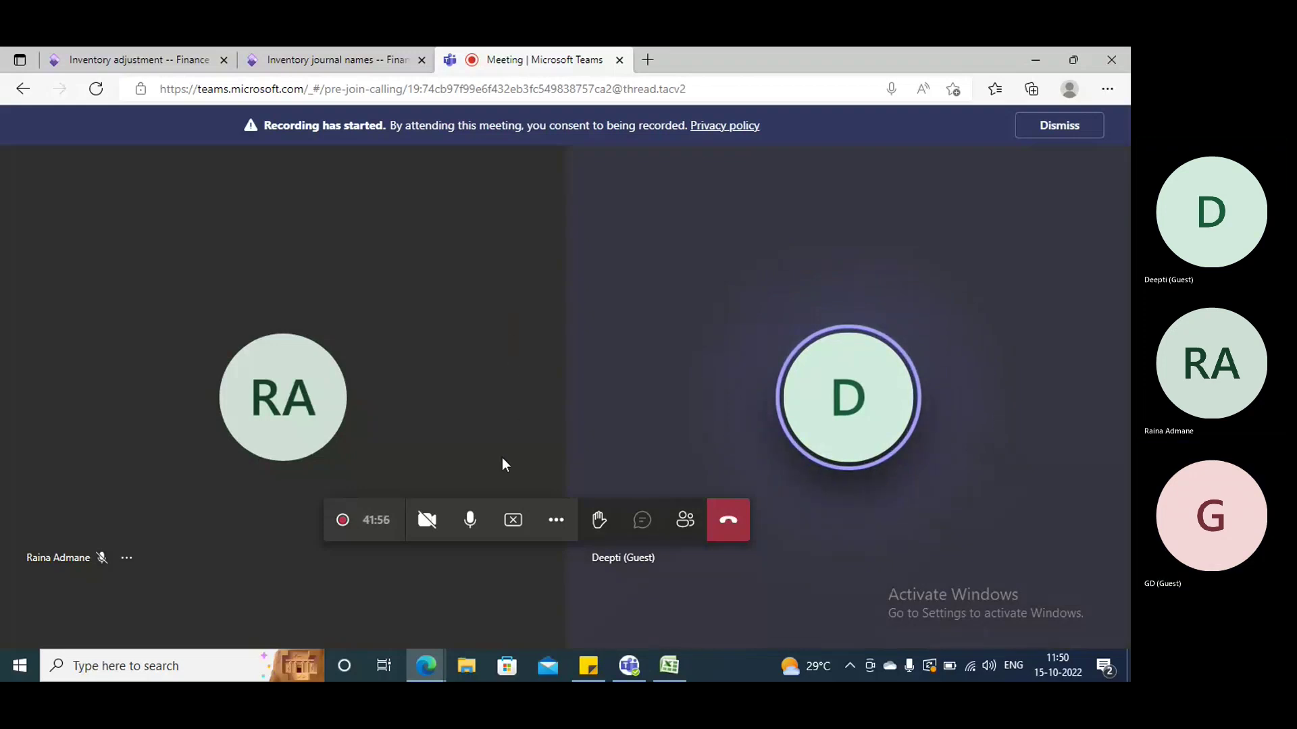
{"action": "left_click", "coordinate": [470, 523]}
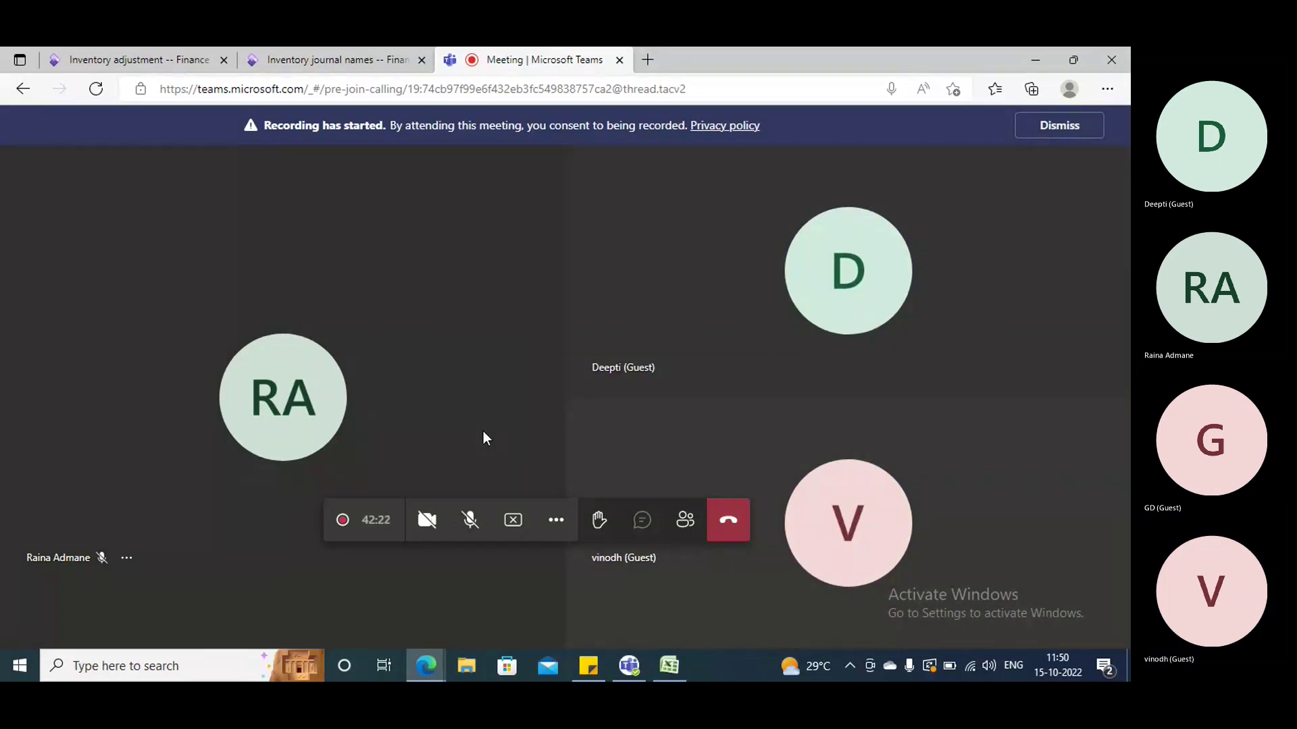
{"action": "left_click", "coordinate": [470, 519]}
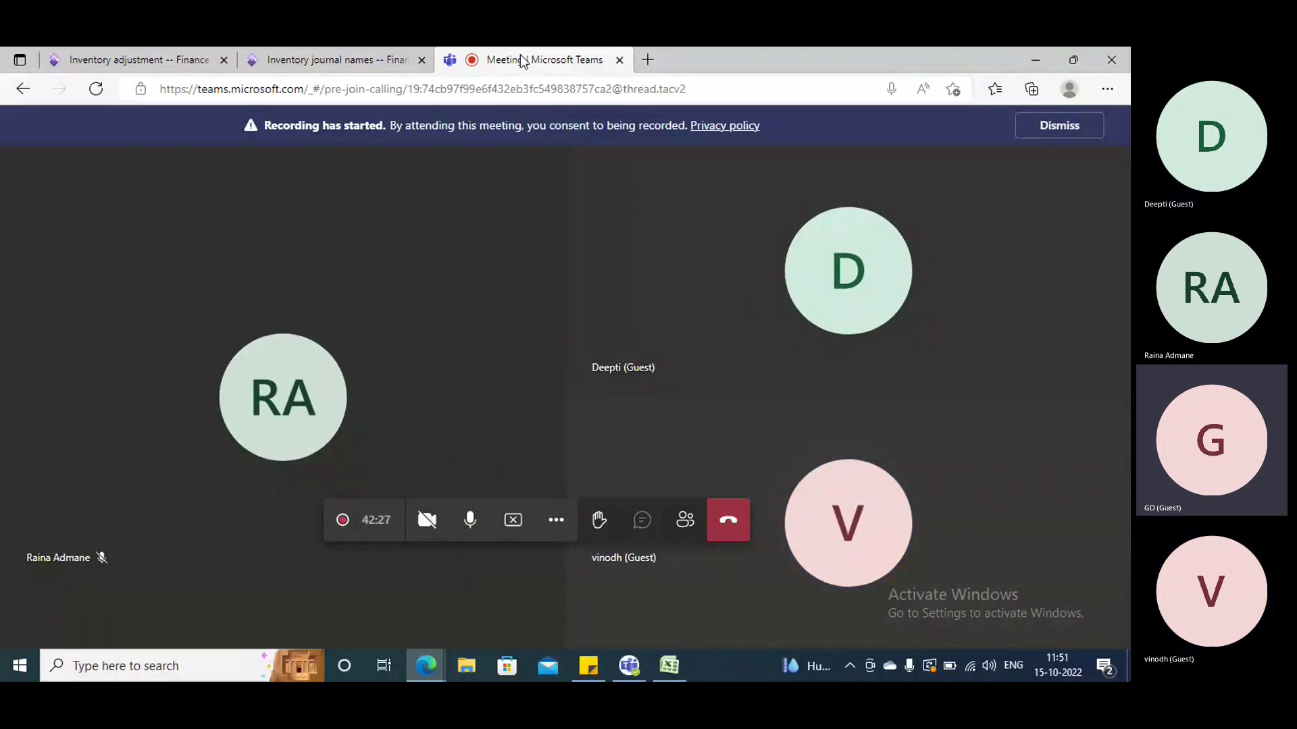
- Return to Finance and Operations, view the IMov inventory journal name setup, and go back to the new inventory adjustment journal
{"action": "left_click", "coordinate": [1037, 60]}
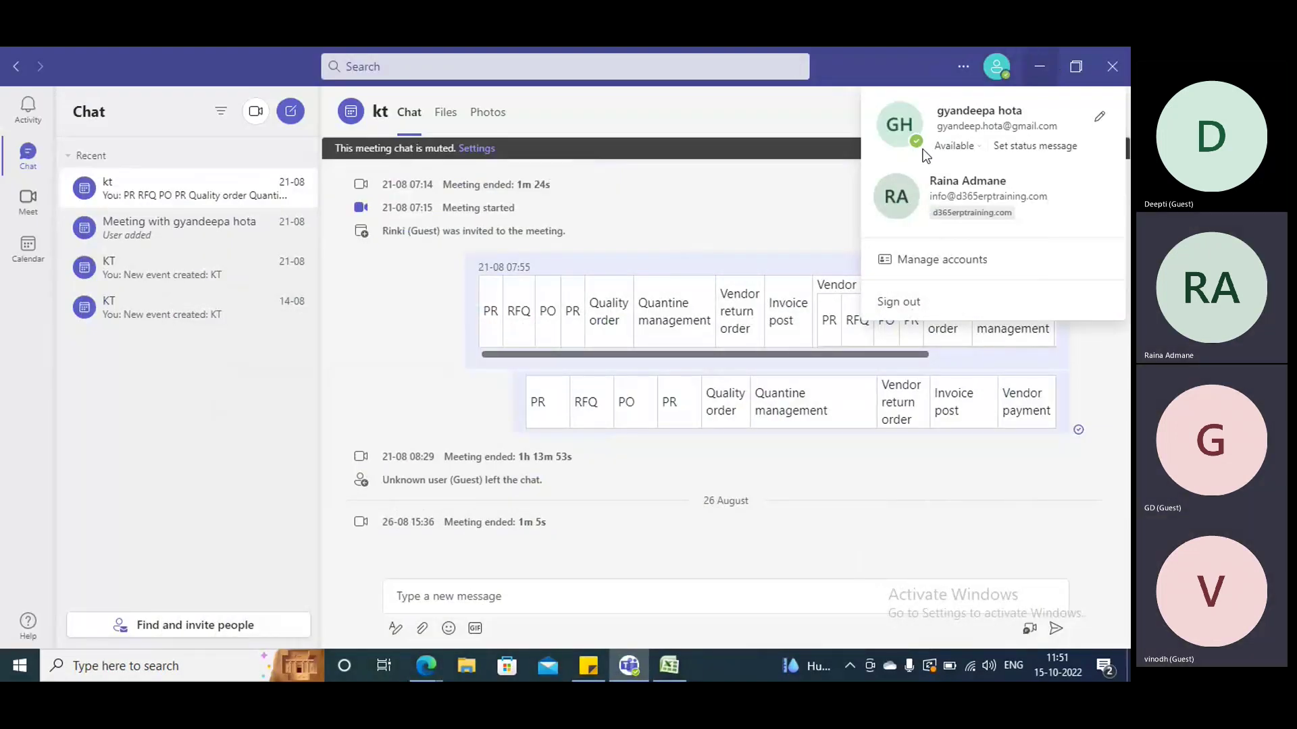
{"action": "left_click", "coordinate": [1050, 66]}
{"action": "mouse_move", "coordinate": [428, 665]}
{"action": "left_click", "coordinate": [335, 554]}
{"action": "left_click", "coordinate": [302, 59]}
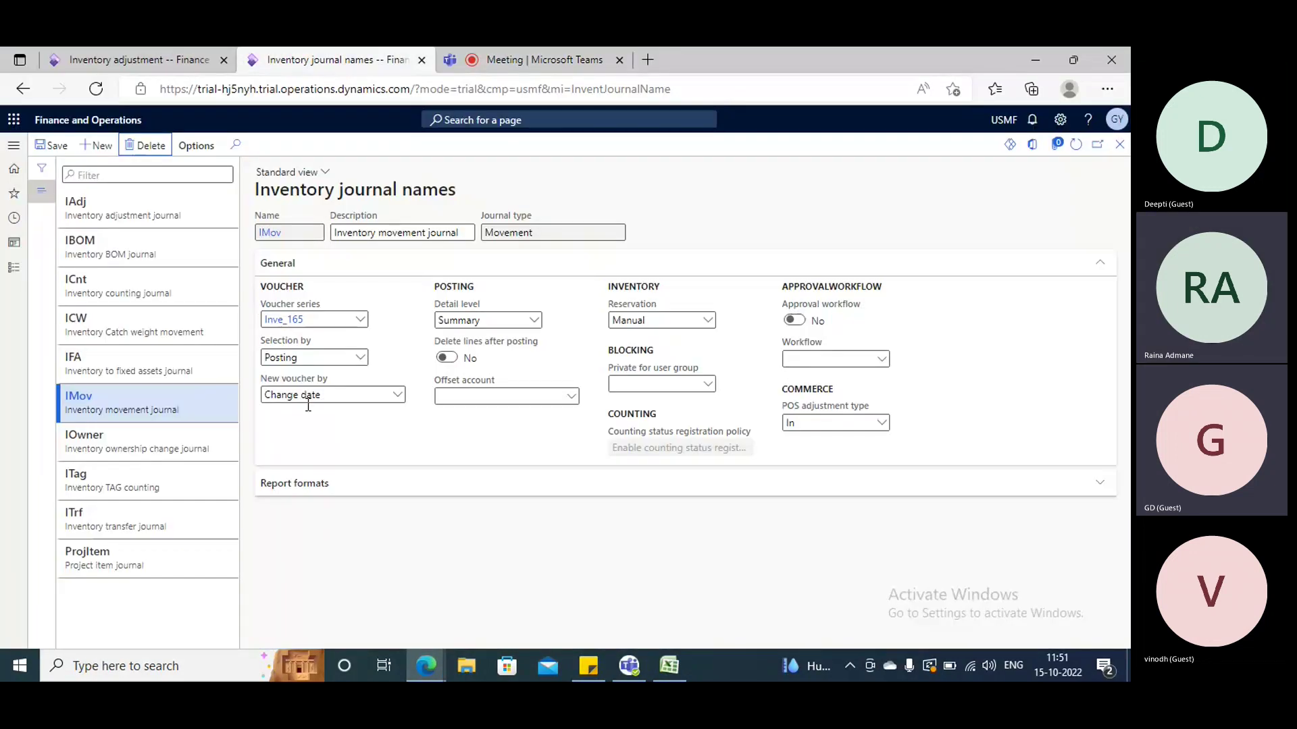
{"action": "left_click", "coordinate": [133, 54]}
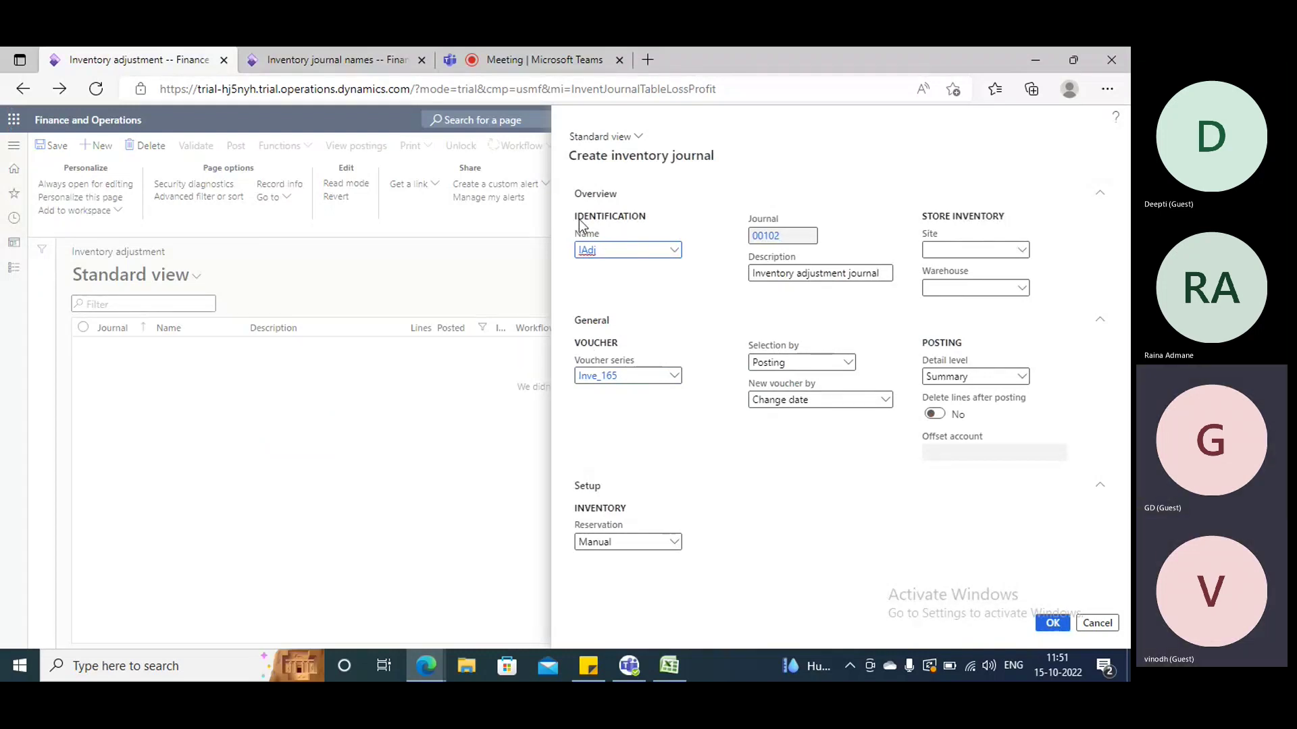
- Cancel the new inventory adjustment journal and start a new movement journal instead
{"action": "left_click", "coordinate": [1097, 623]}
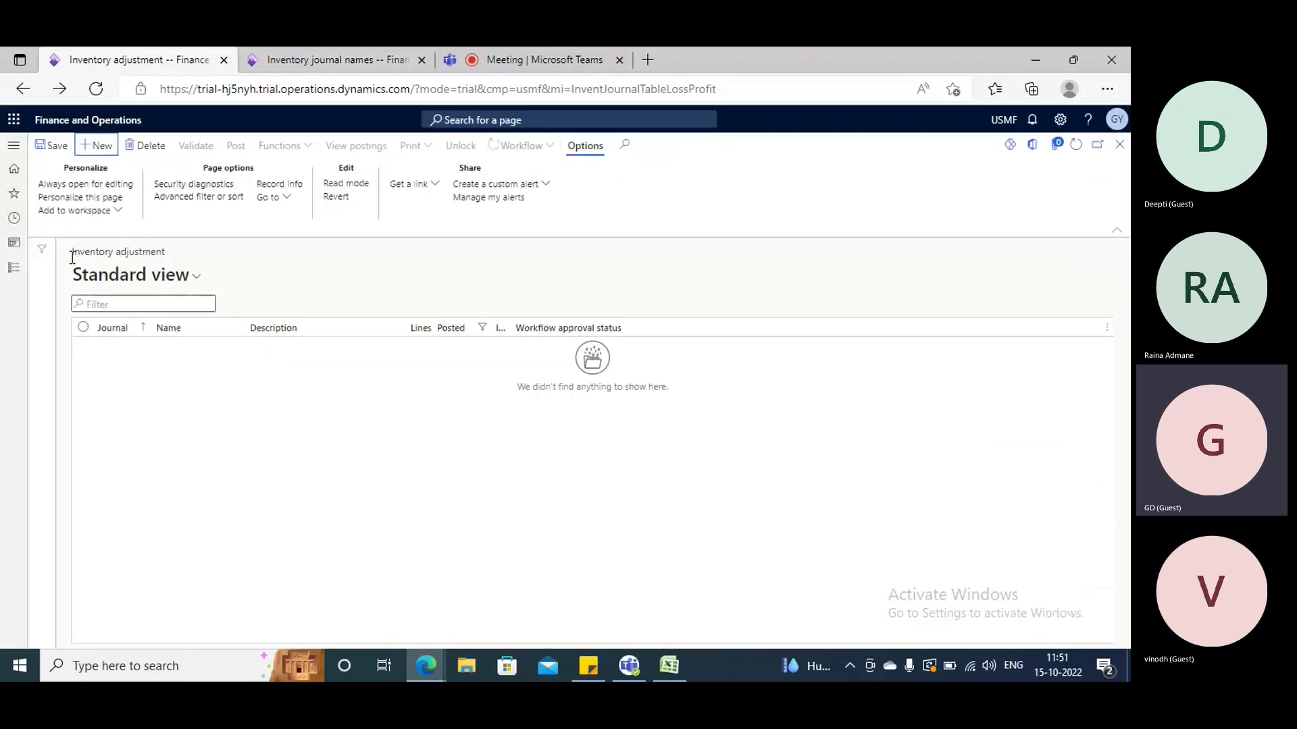
{"action": "left_click", "coordinate": [12, 274]}
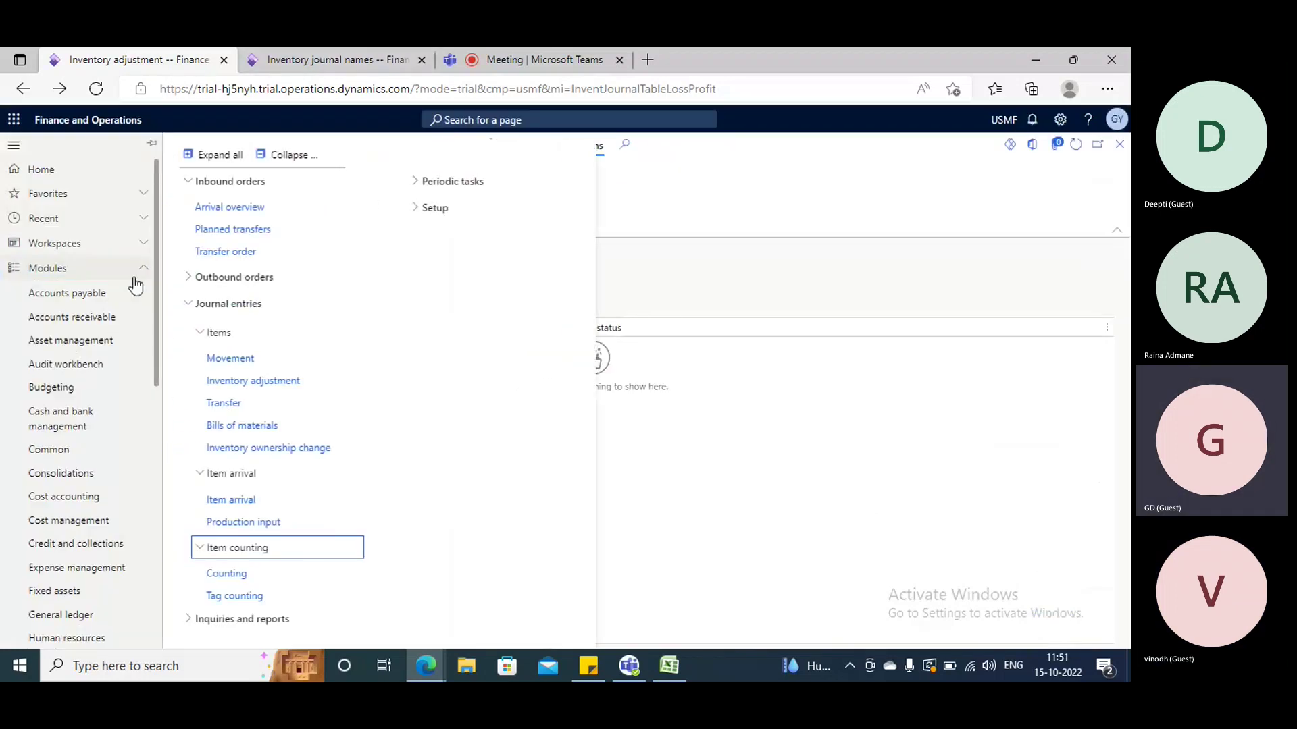
{"action": "left_click", "coordinate": [255, 357]}
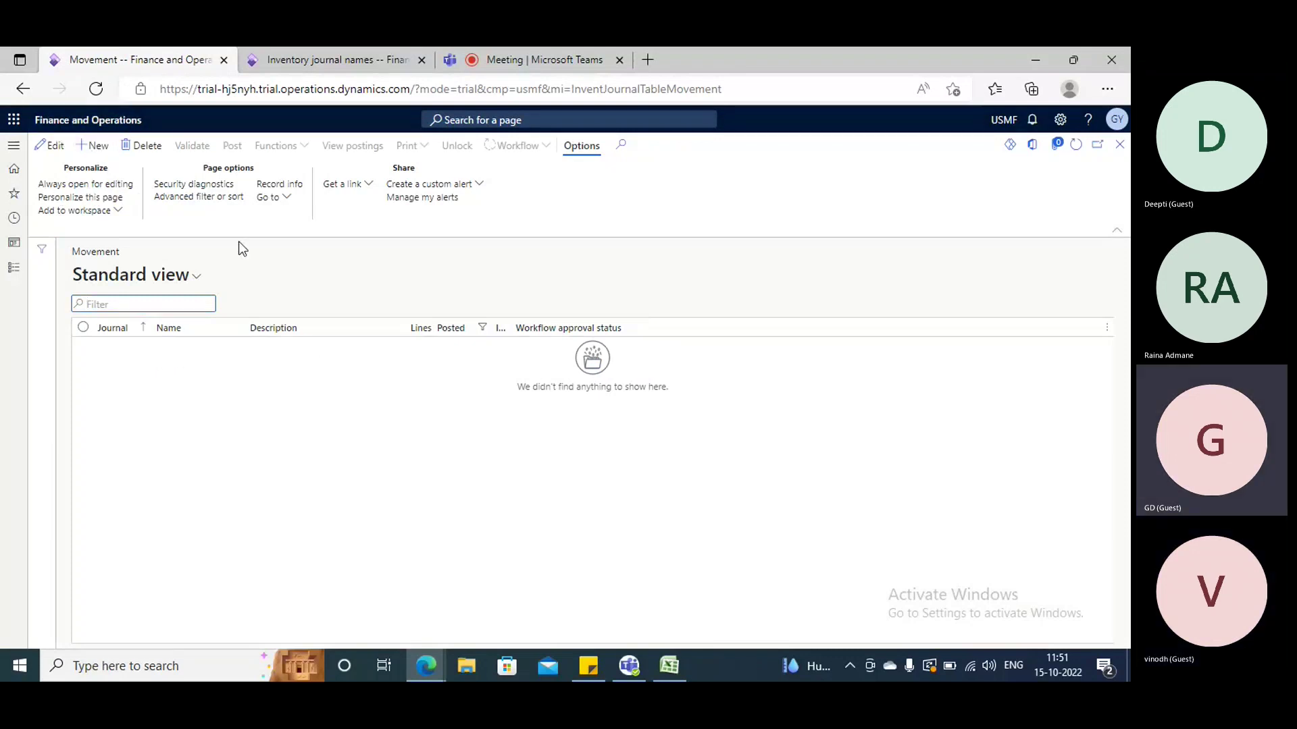
{"action": "key", "text": "alt+n"}
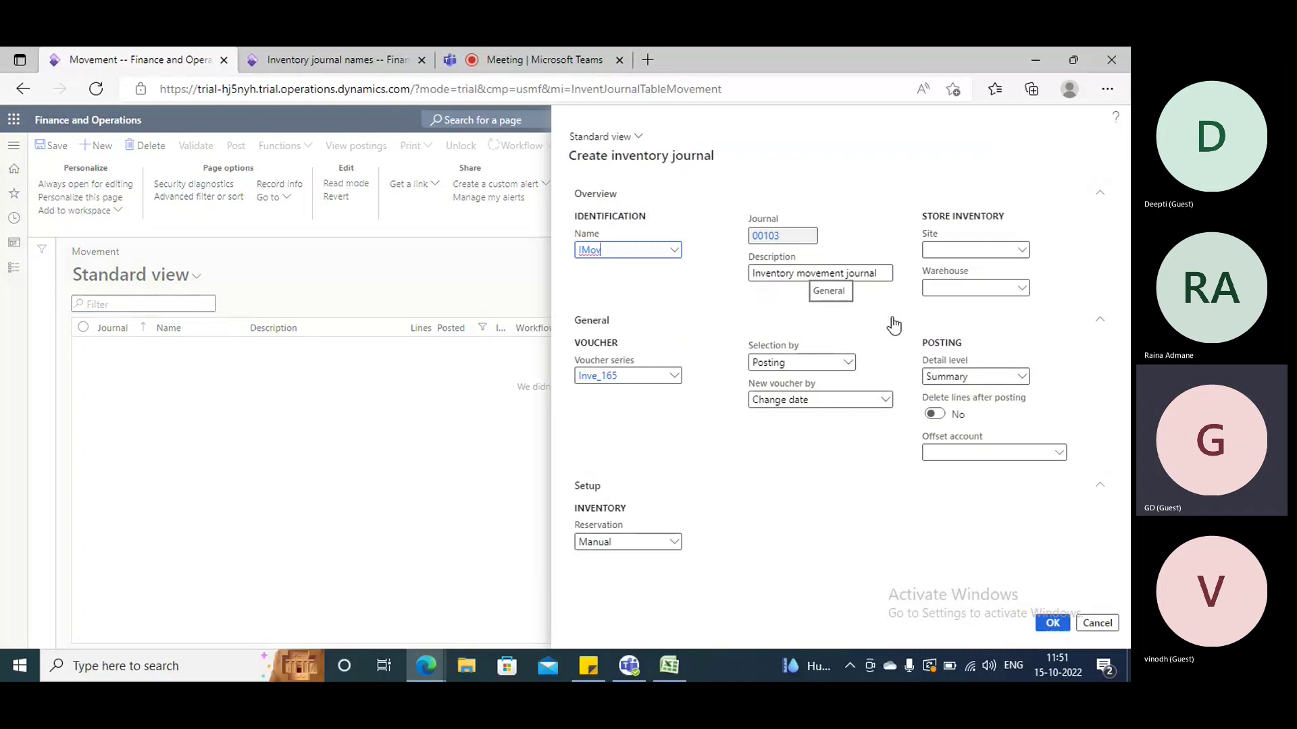
- Create the movement journal for warehouse 24 with the Petty Cash main account as its offset account
{"action": "left_click", "coordinate": [968, 287]}
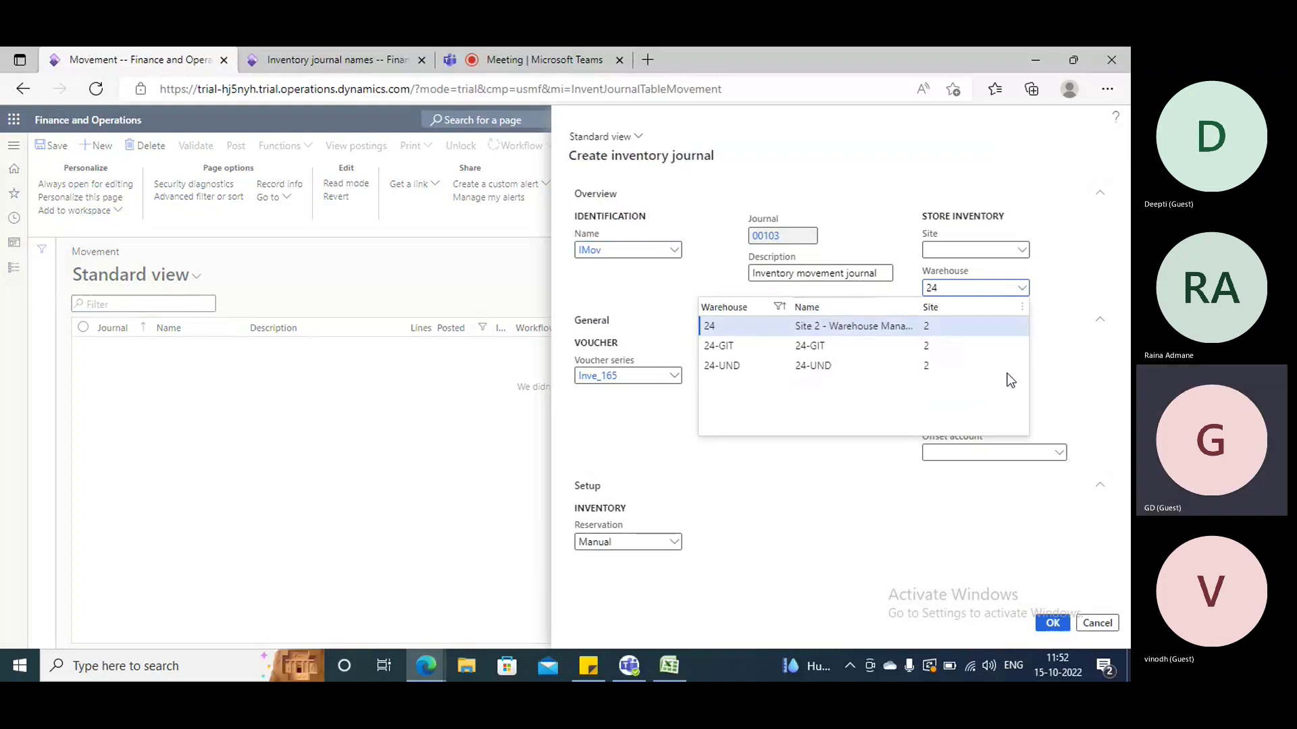
{"action": "key", "text": "Return"}
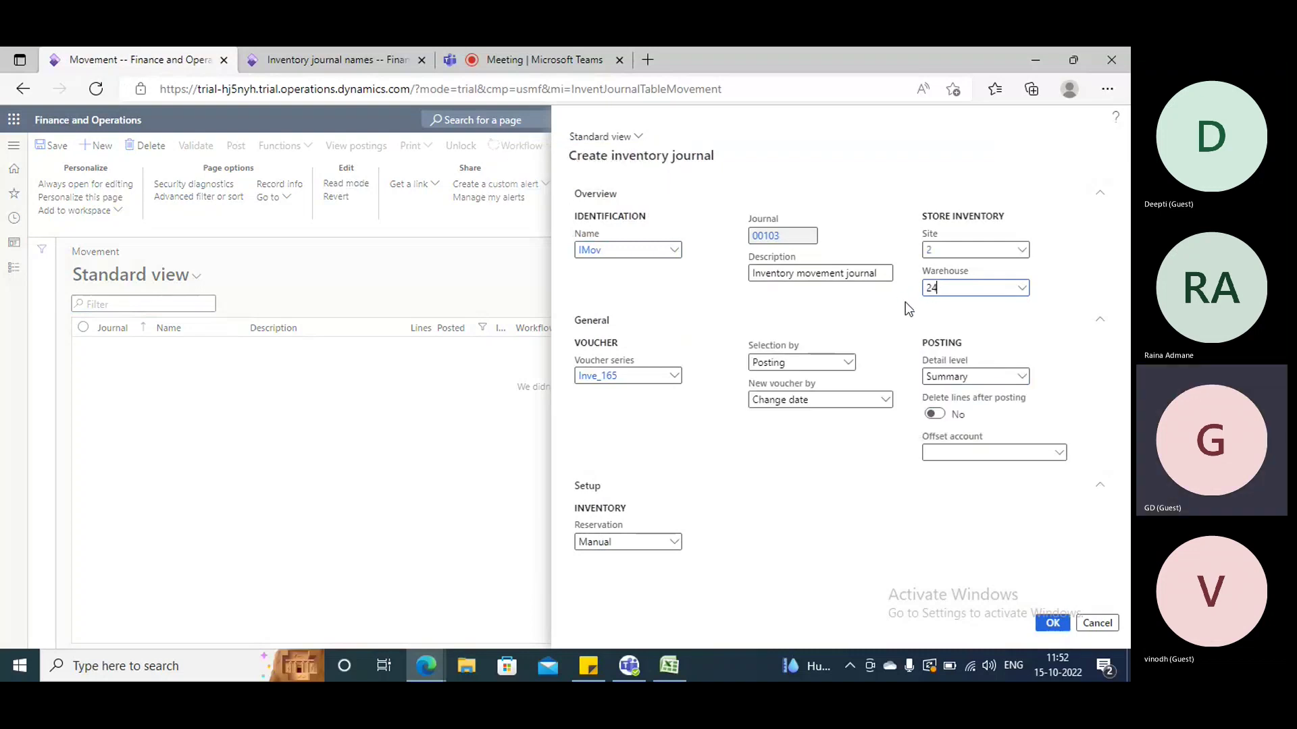
{"action": "left_click", "coordinate": [981, 452]}
{"action": "type", "text": "PETTY"}
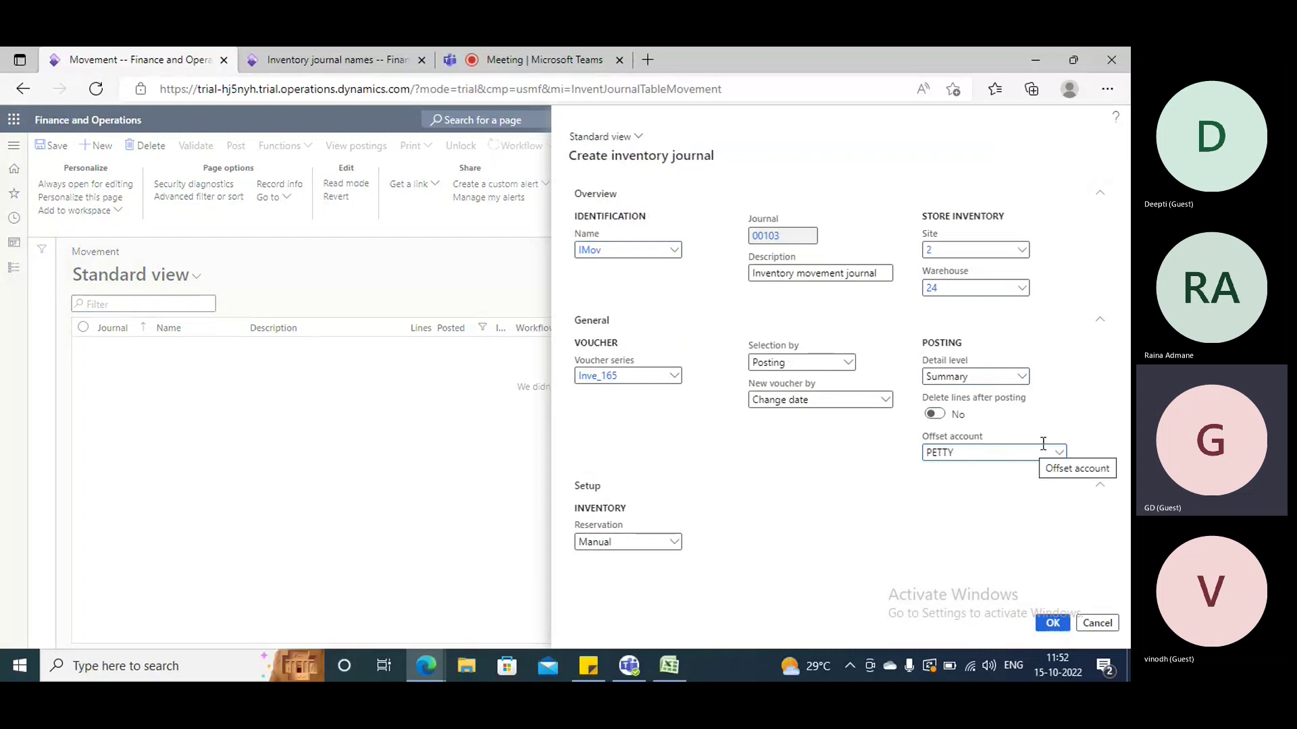
{"action": "double_click", "coordinate": [1014, 452]}
{"action": "left_click", "coordinate": [1058, 452]}
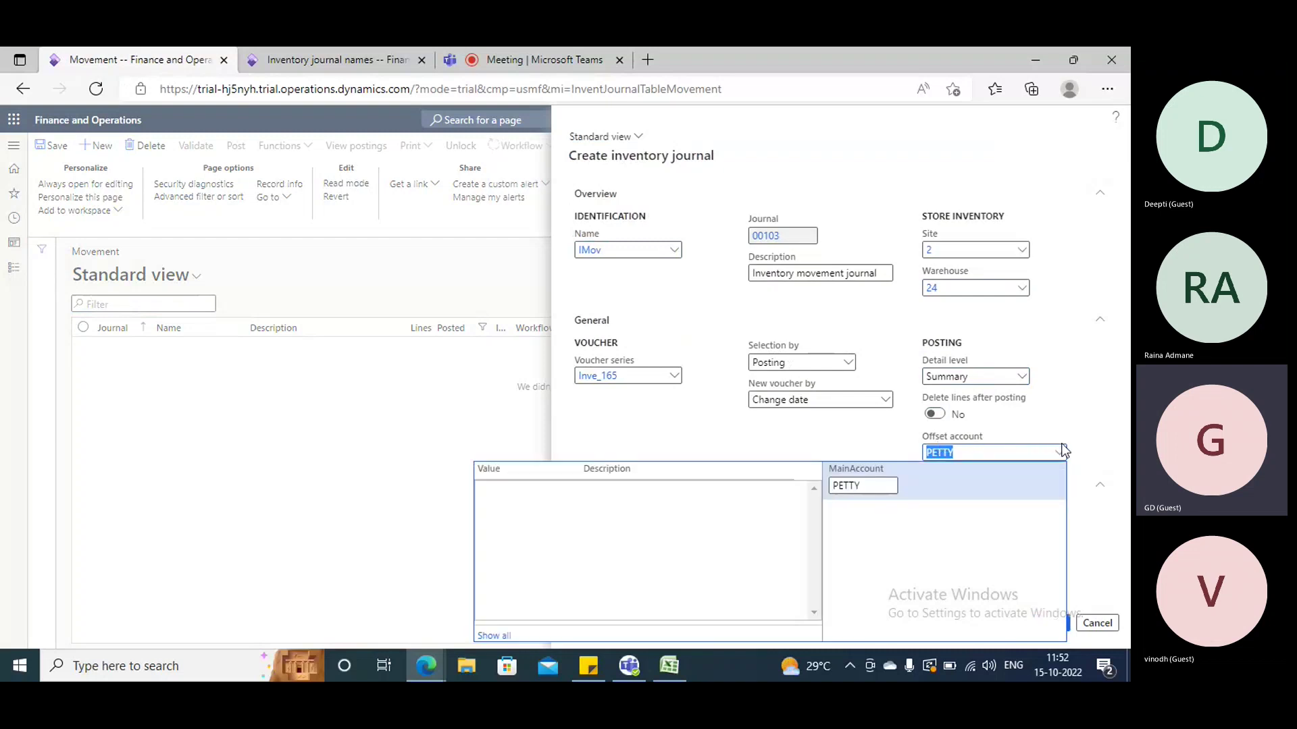
{"action": "left_click", "coordinate": [667, 489]}
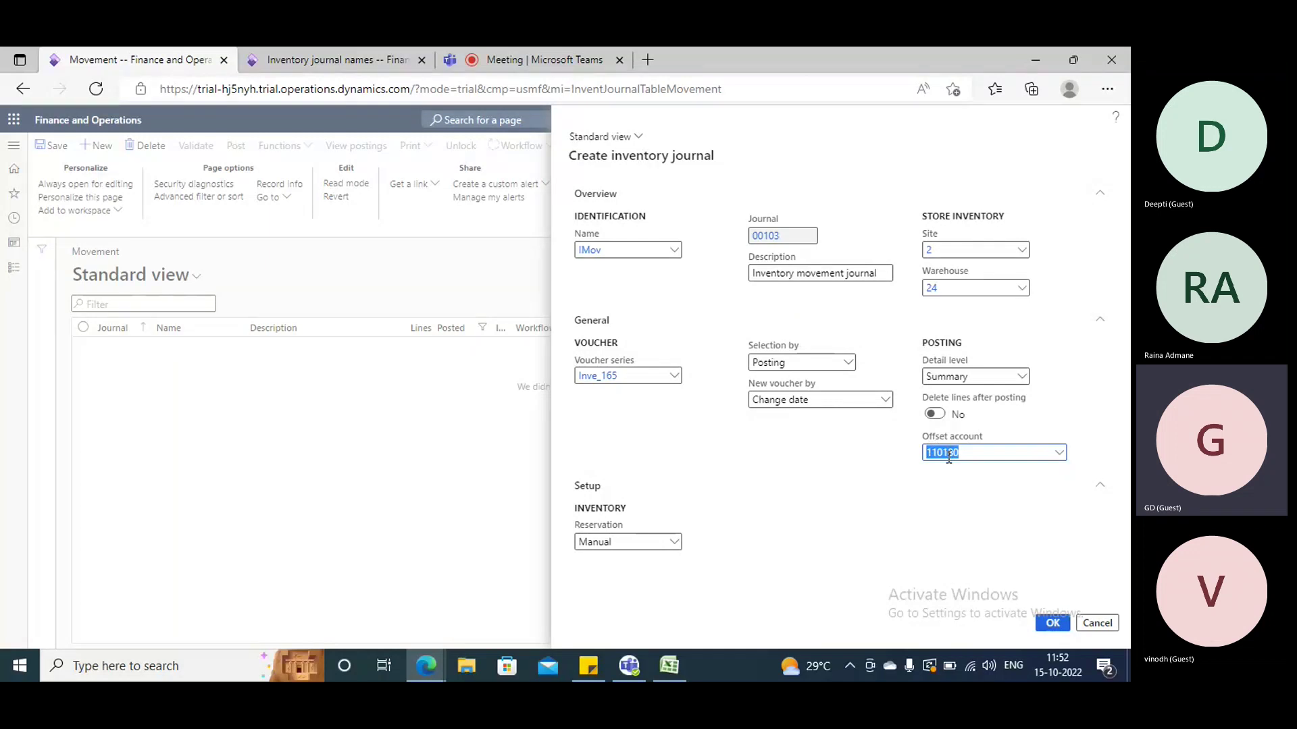
{"action": "left_click", "coordinate": [1052, 624]}
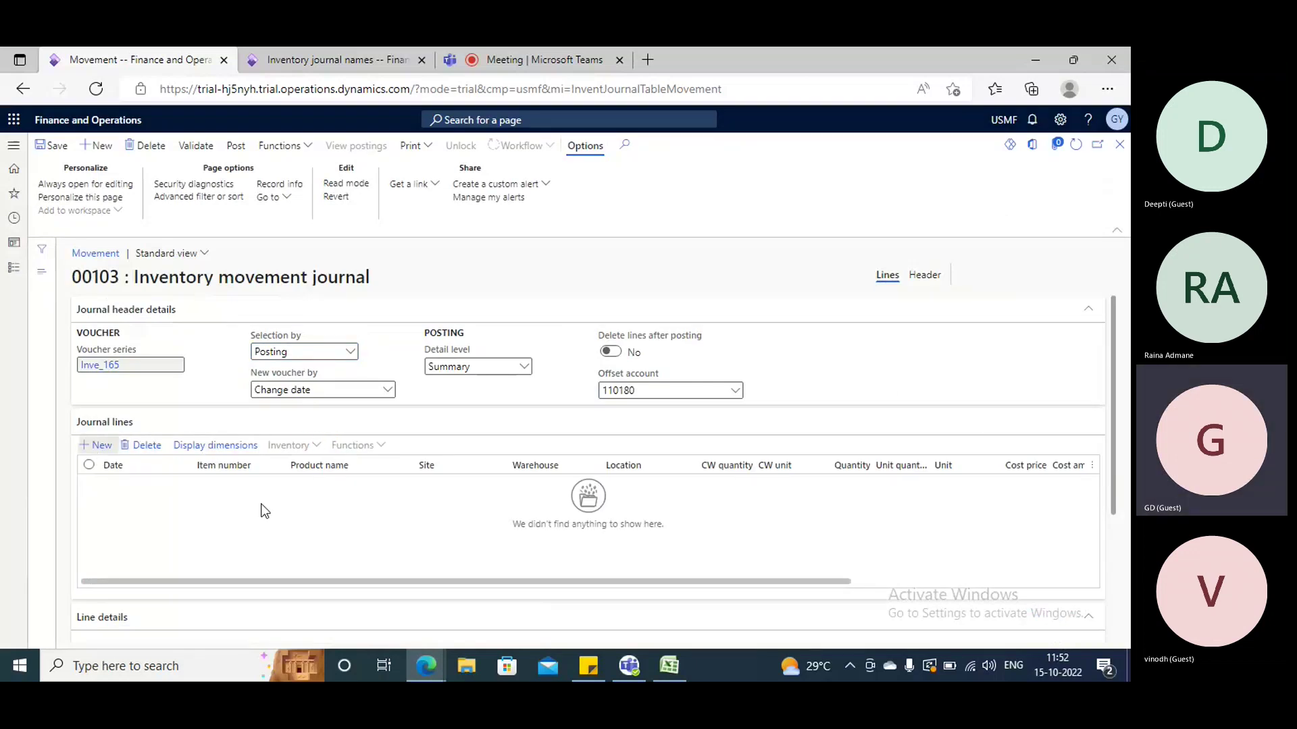
- Add a journal line for item A0001 to the movement journal
{"action": "left_click", "coordinate": [248, 490]}
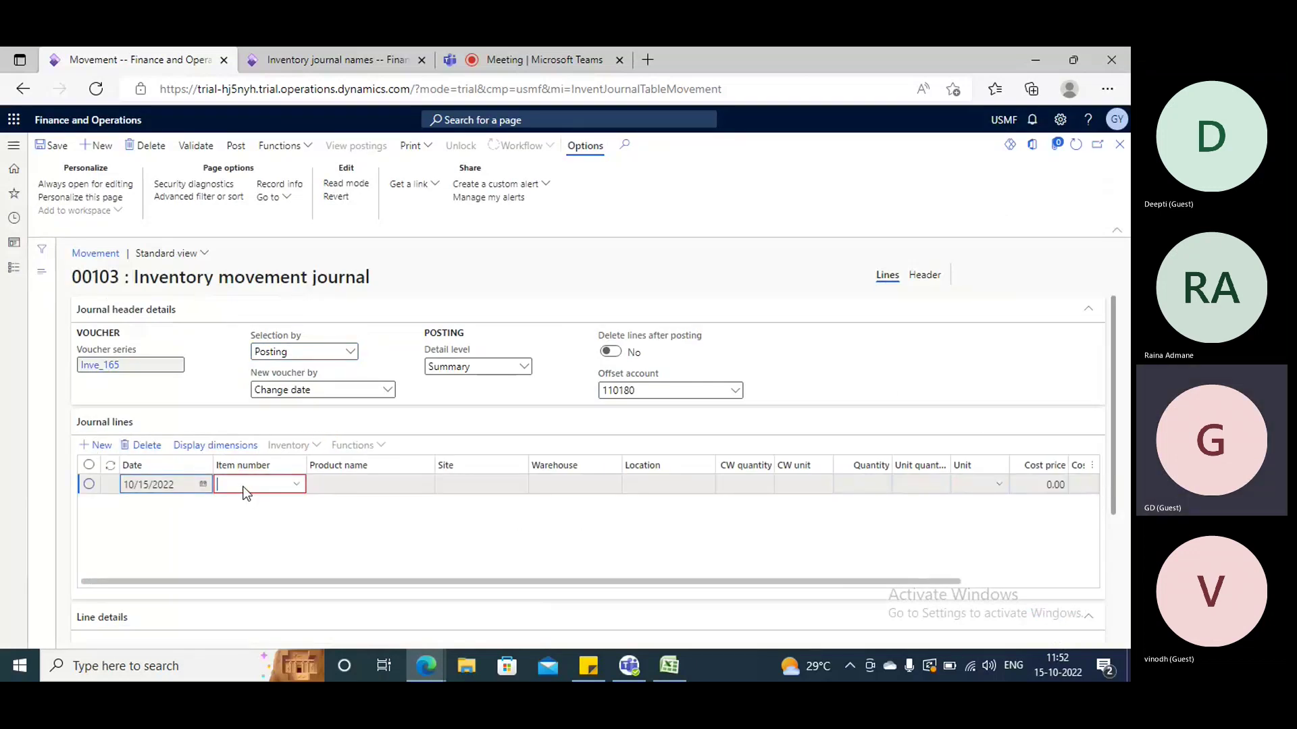
{"action": "type", "text": "A0001"}
{"action": "key", "text": "Tab"}
{"action": "key", "text": "Tab"}
{"action": "key", "text": "Tab"}
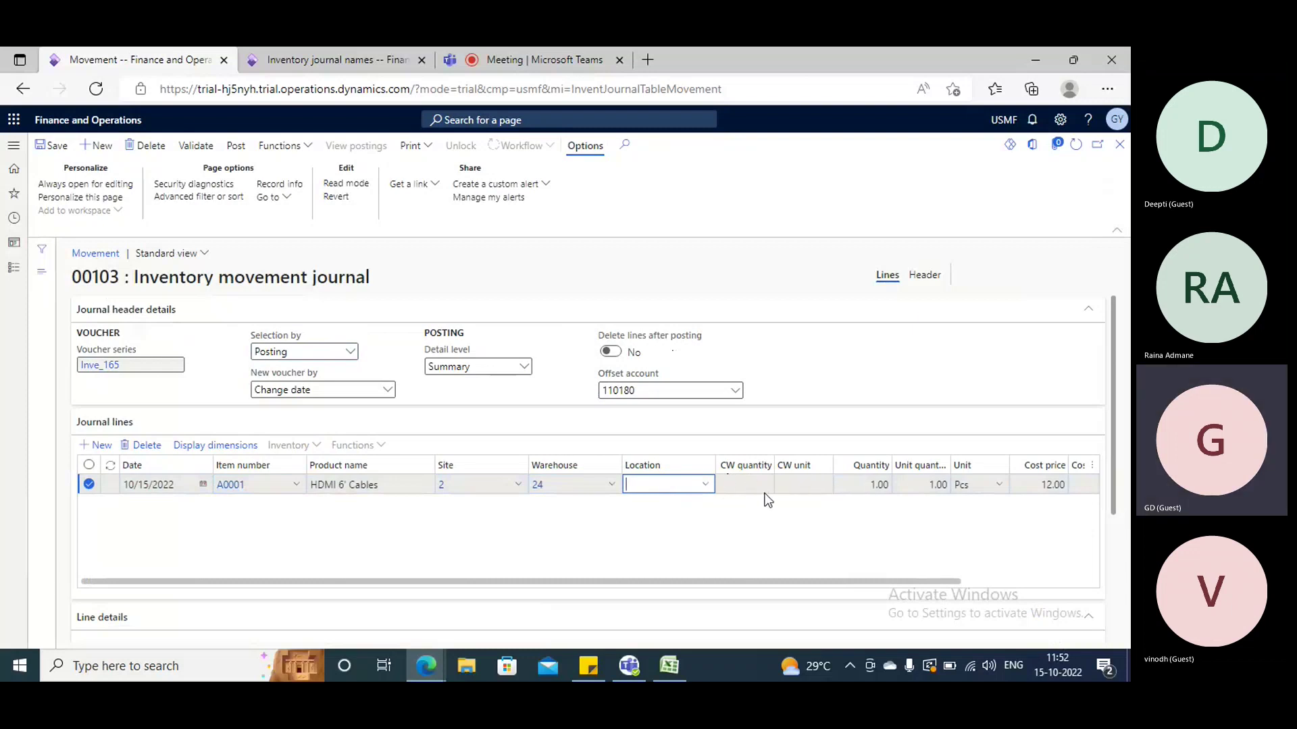
- Set the A0001 line's inventory location to BULK-001 in warehouse 24
{"action": "scroll", "coordinate": [582, 483], "scroll_direction": "down", "scroll_amount": 3}
{"action": "left_click", "coordinate": [271, 455]}
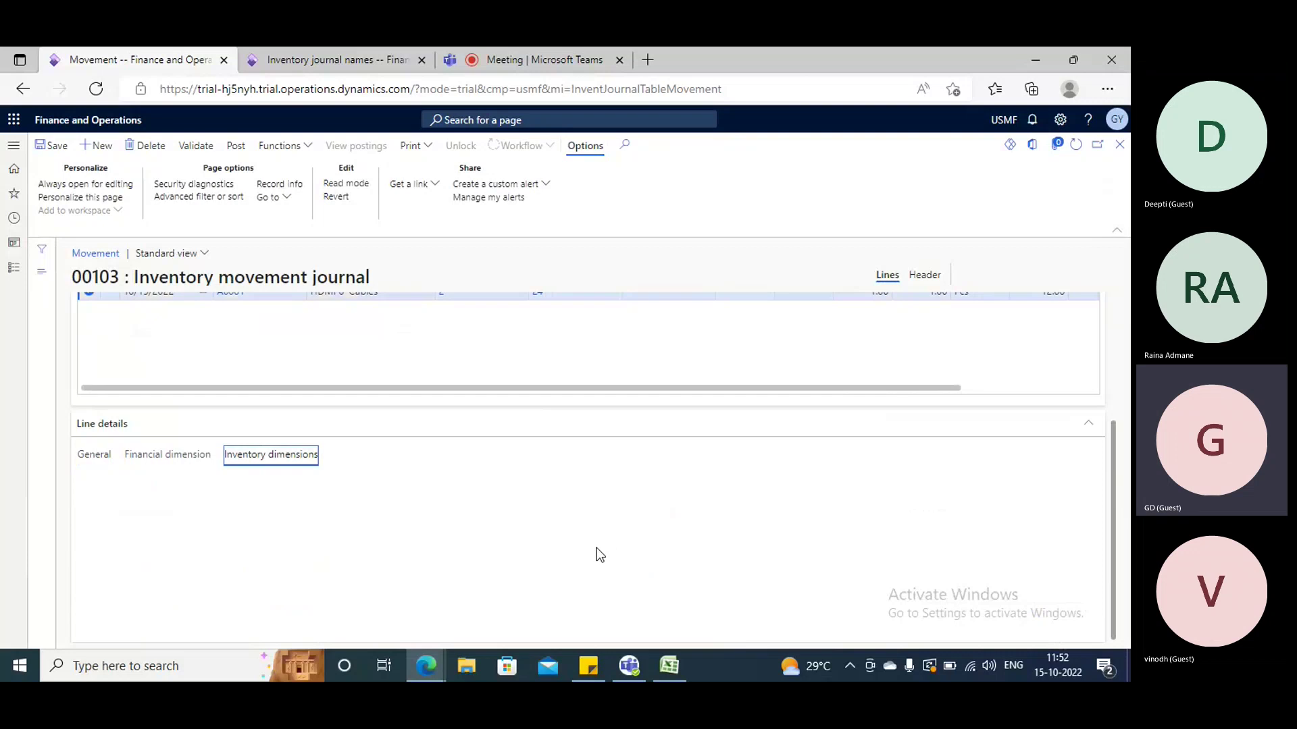
{"action": "left_click", "coordinate": [697, 542]}
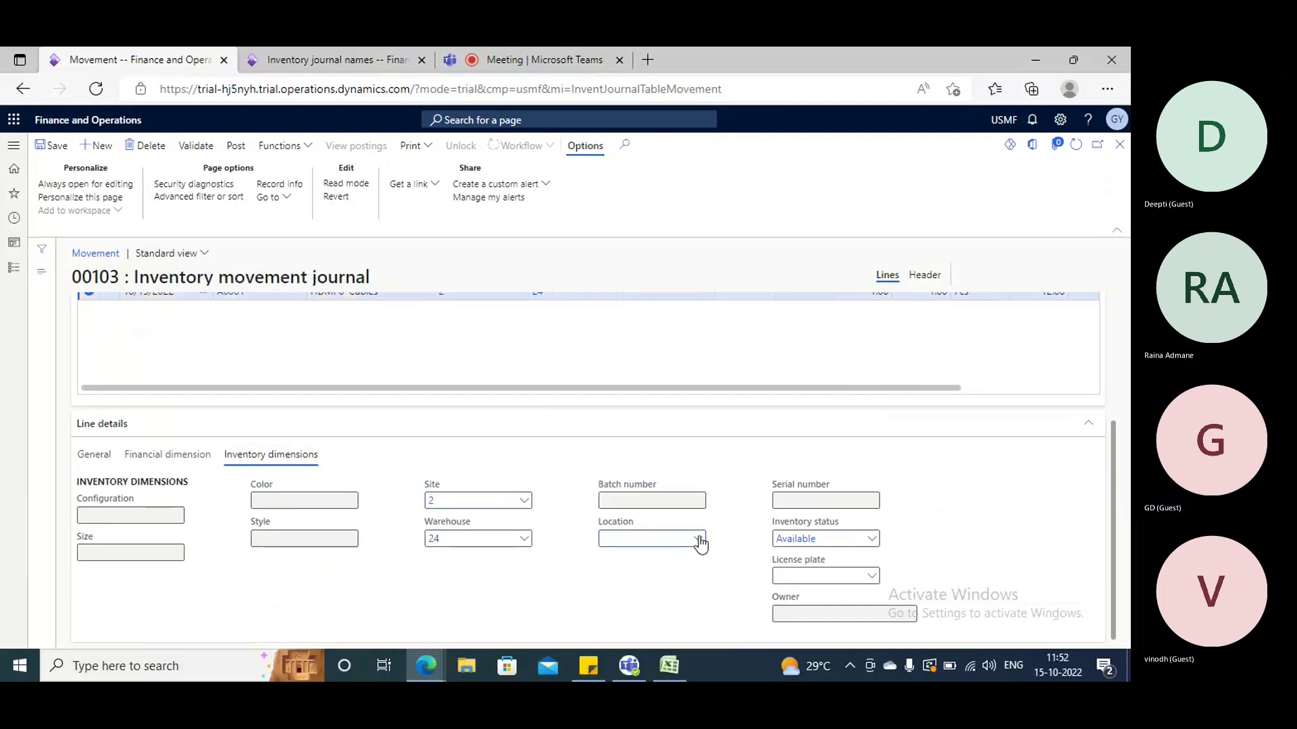
{"action": "left_click", "coordinate": [699, 539]}
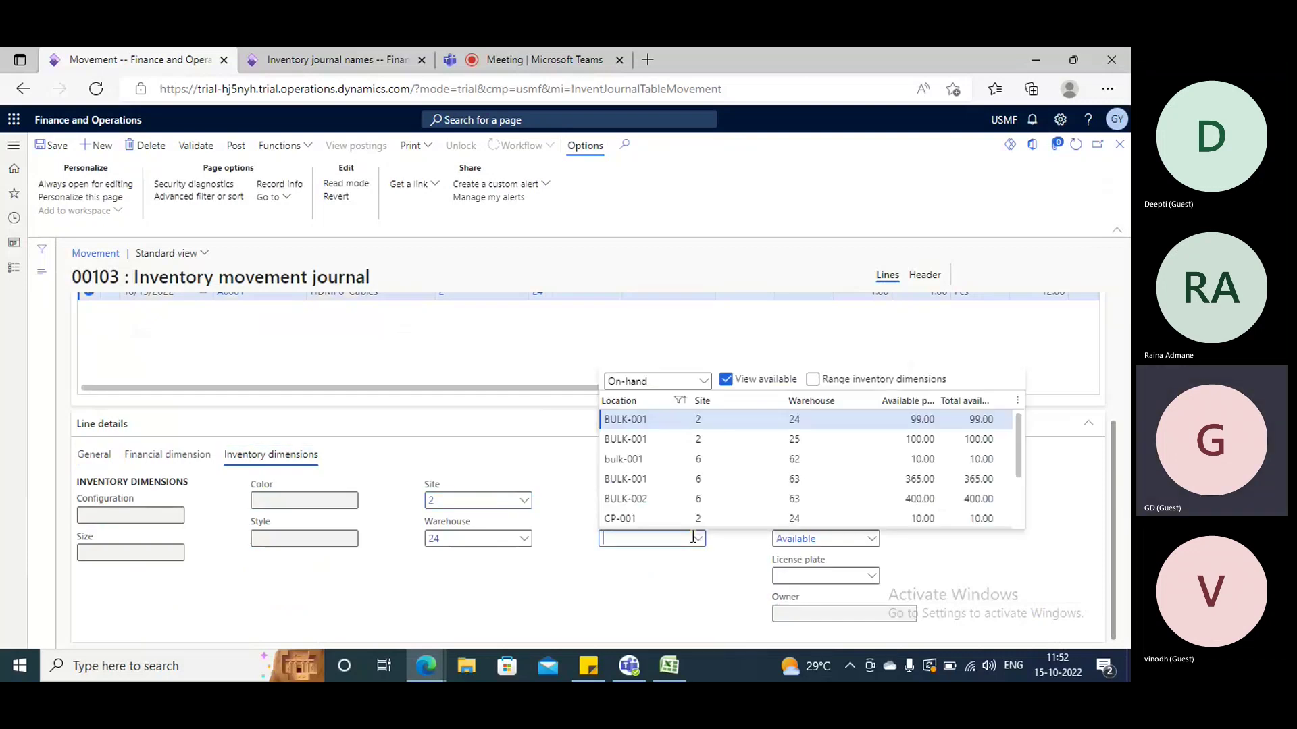
{"action": "left_click", "coordinate": [636, 420]}
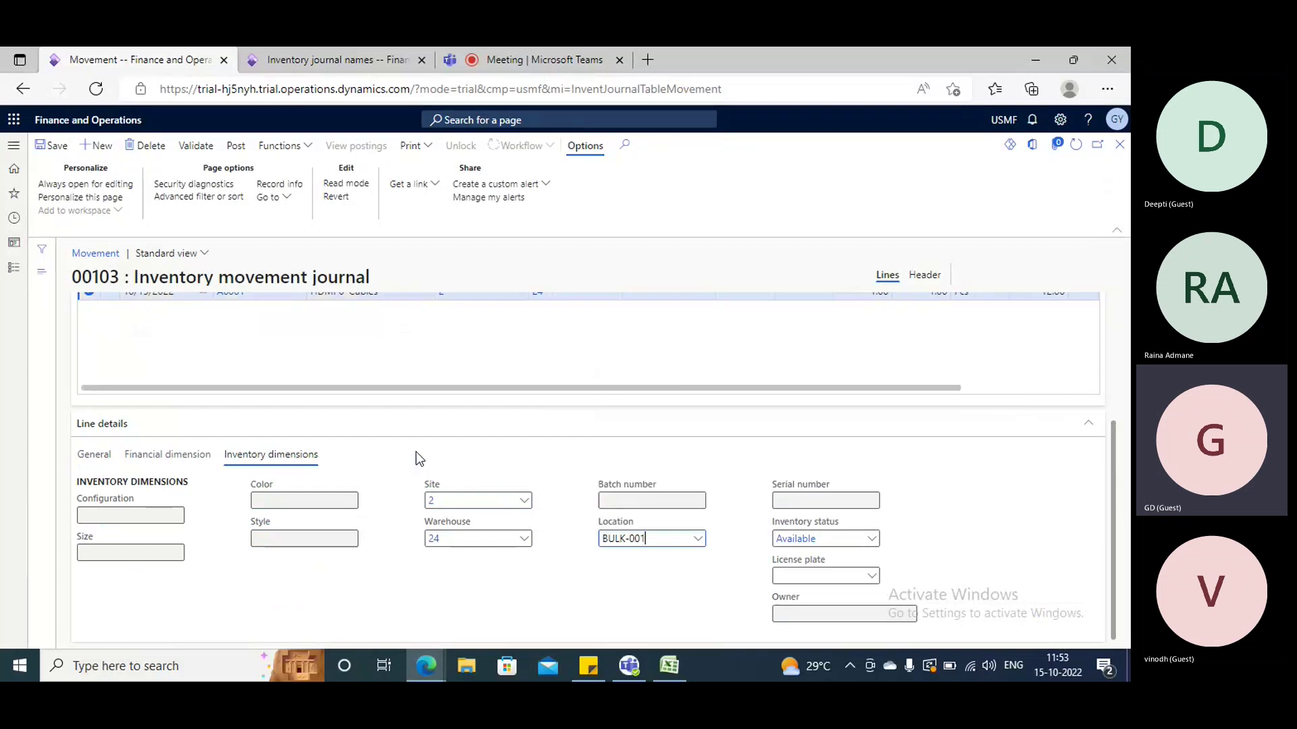
{"action": "scroll", "coordinate": [388, 434], "scroll_direction": "up", "scroll_amount": 3}
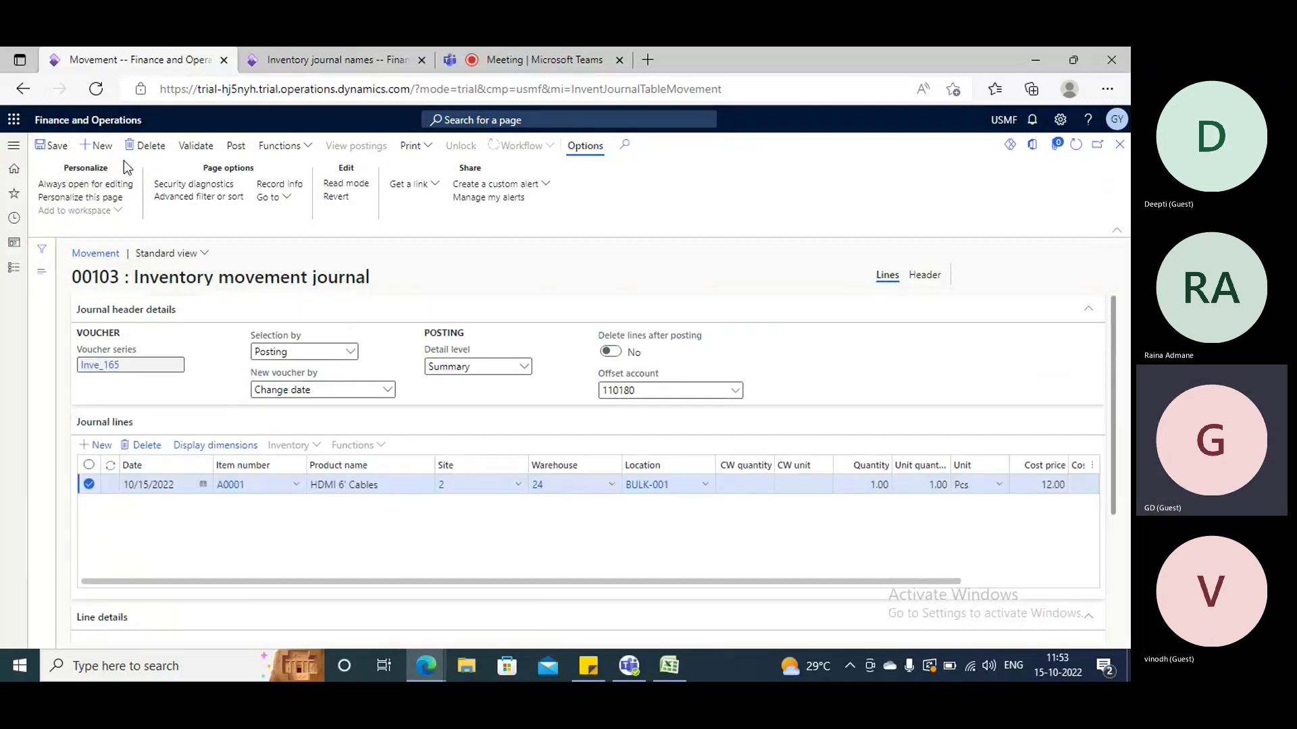
- Validate and post the movement journal, and review the A0001 line's inventory transactions
{"action": "left_click", "coordinate": [206, 148]}
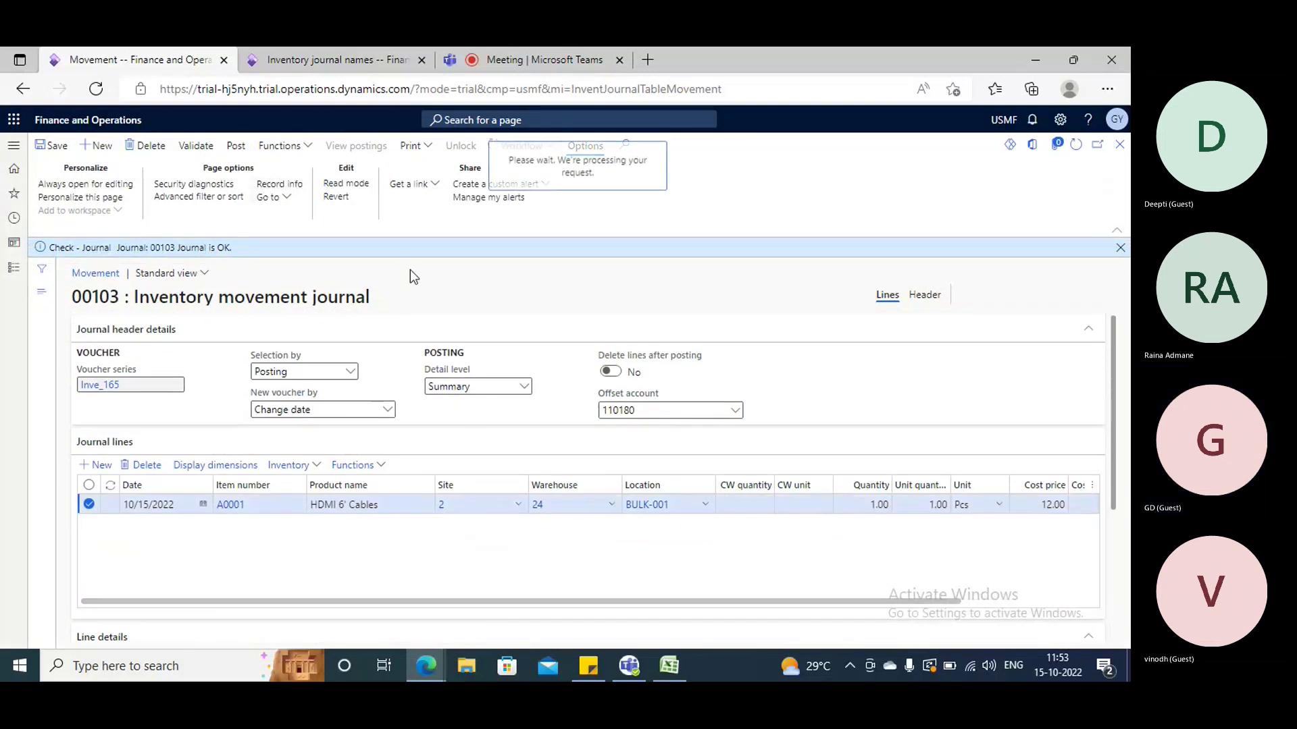
{"action": "left_click", "coordinate": [1054, 624]}
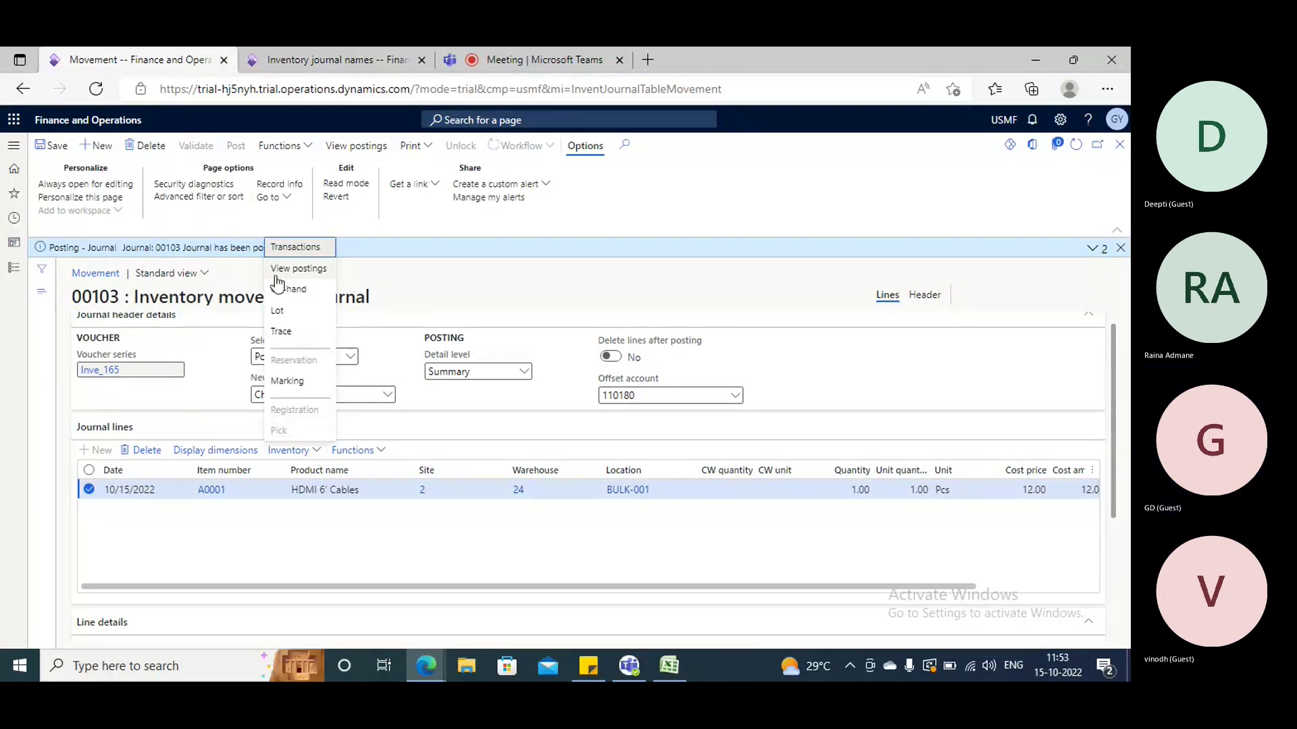
{"action": "left_click", "coordinate": [285, 249]}
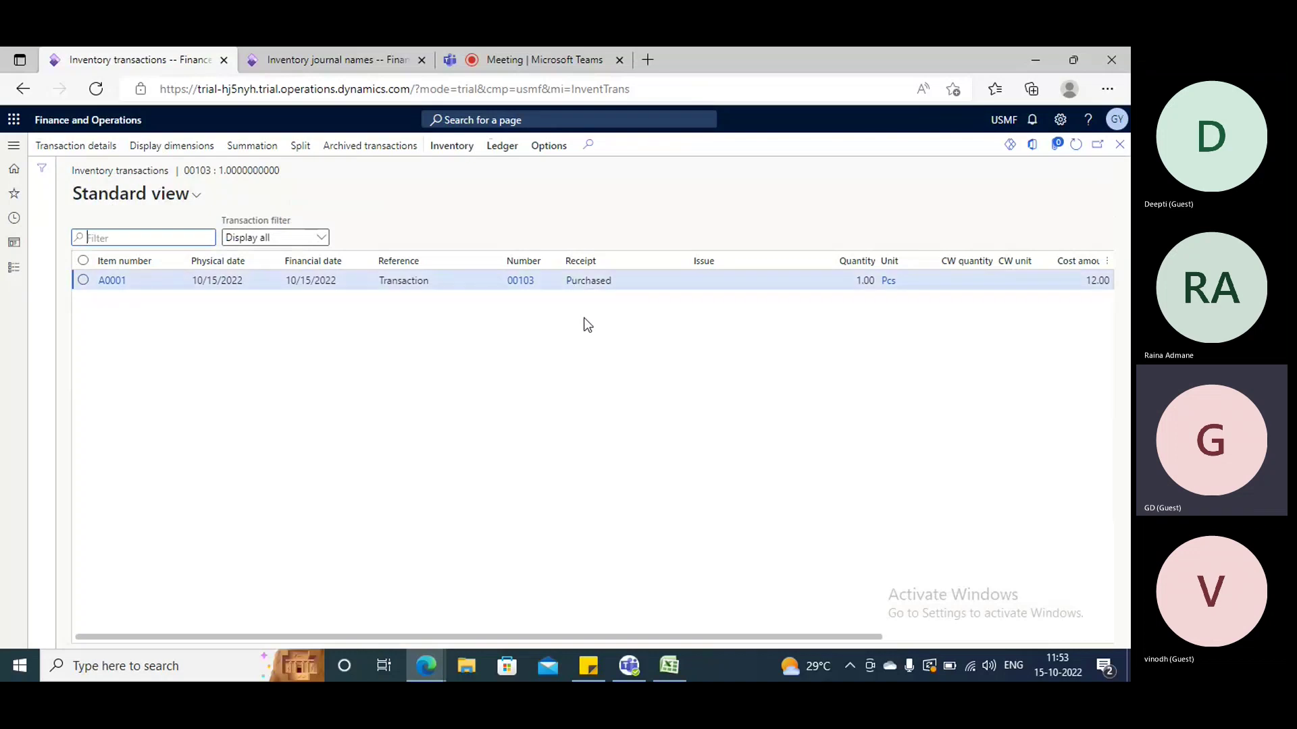
{"action": "left_click", "coordinate": [1119, 143]}
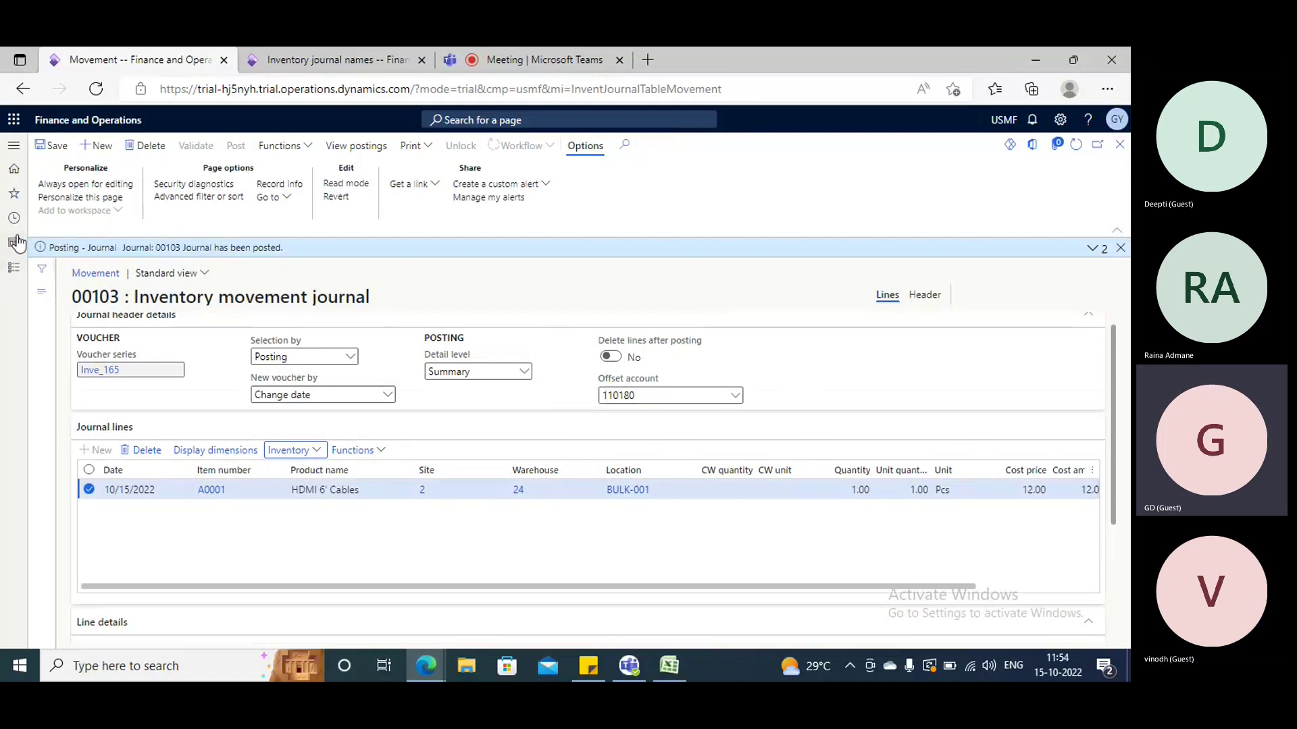
- Open the inventory adjustment journals and start a new journal with the name IAdj
{"action": "left_click", "coordinate": [15, 272]}
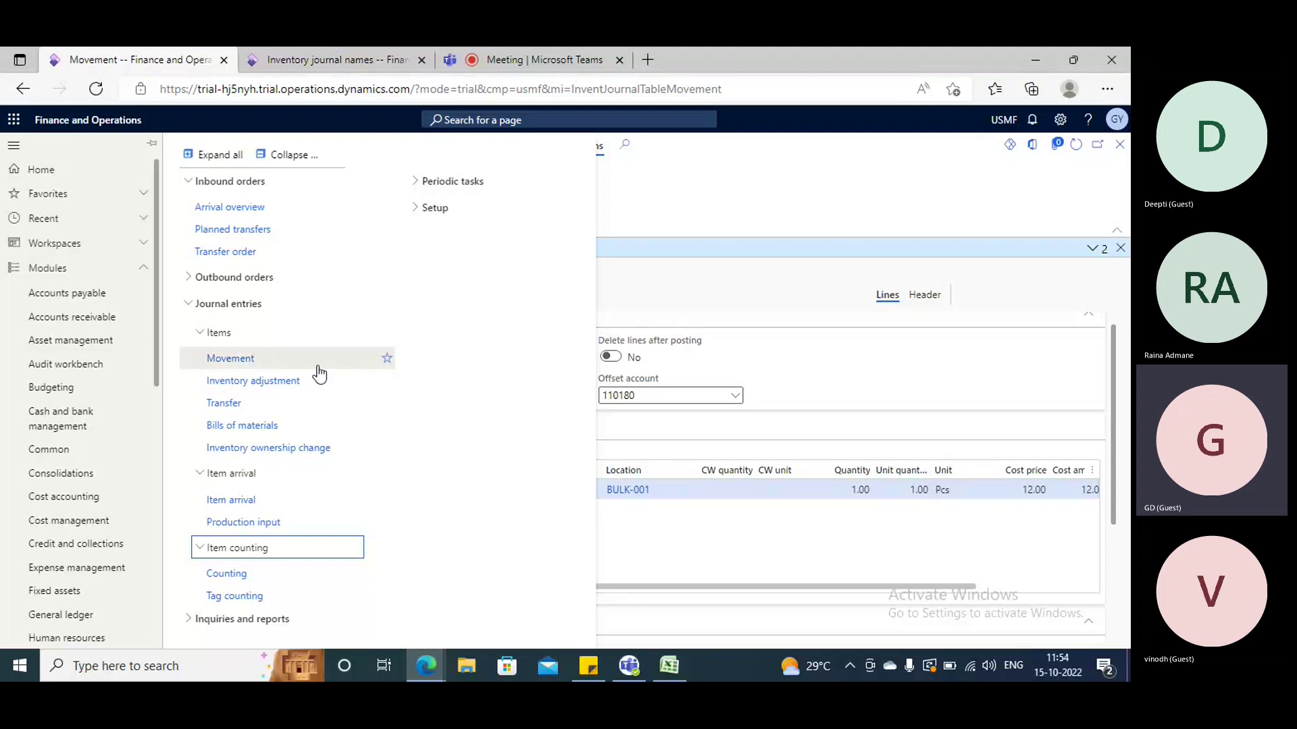
{"action": "left_click", "coordinate": [278, 384]}
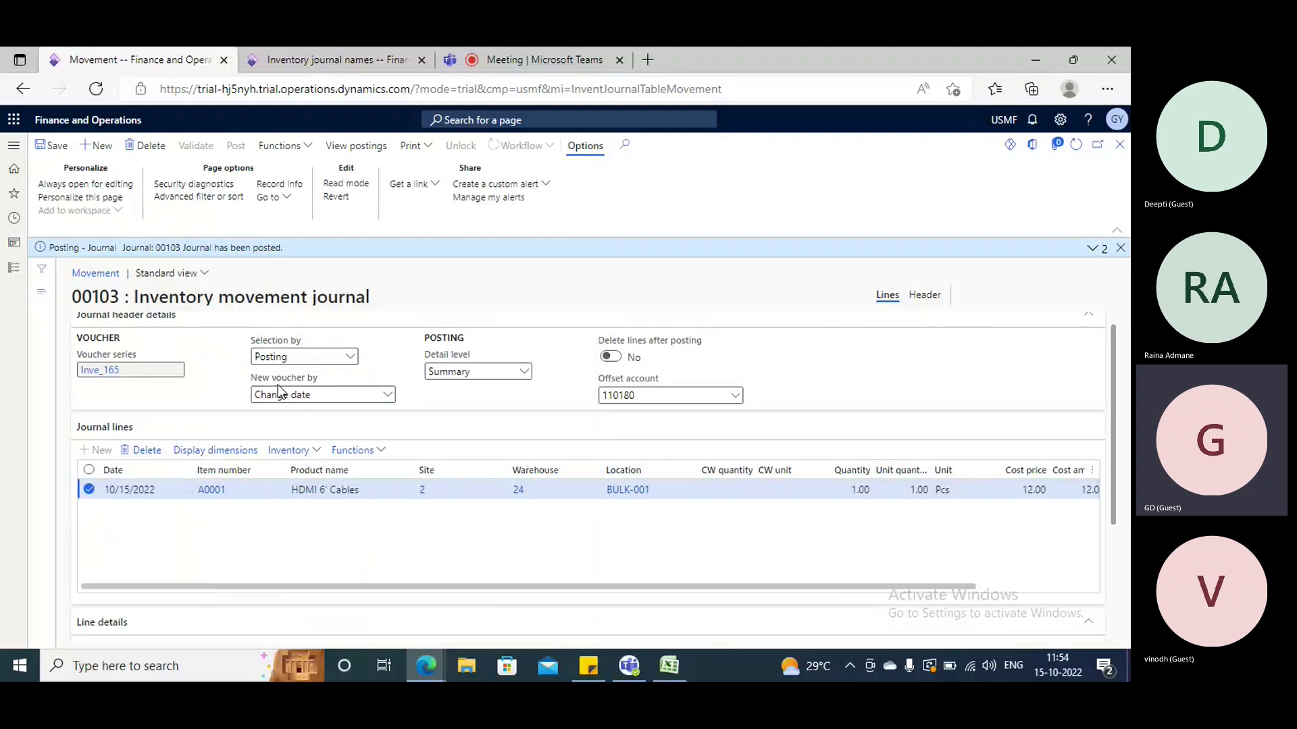
{"action": "key", "text": "alt+Left"}
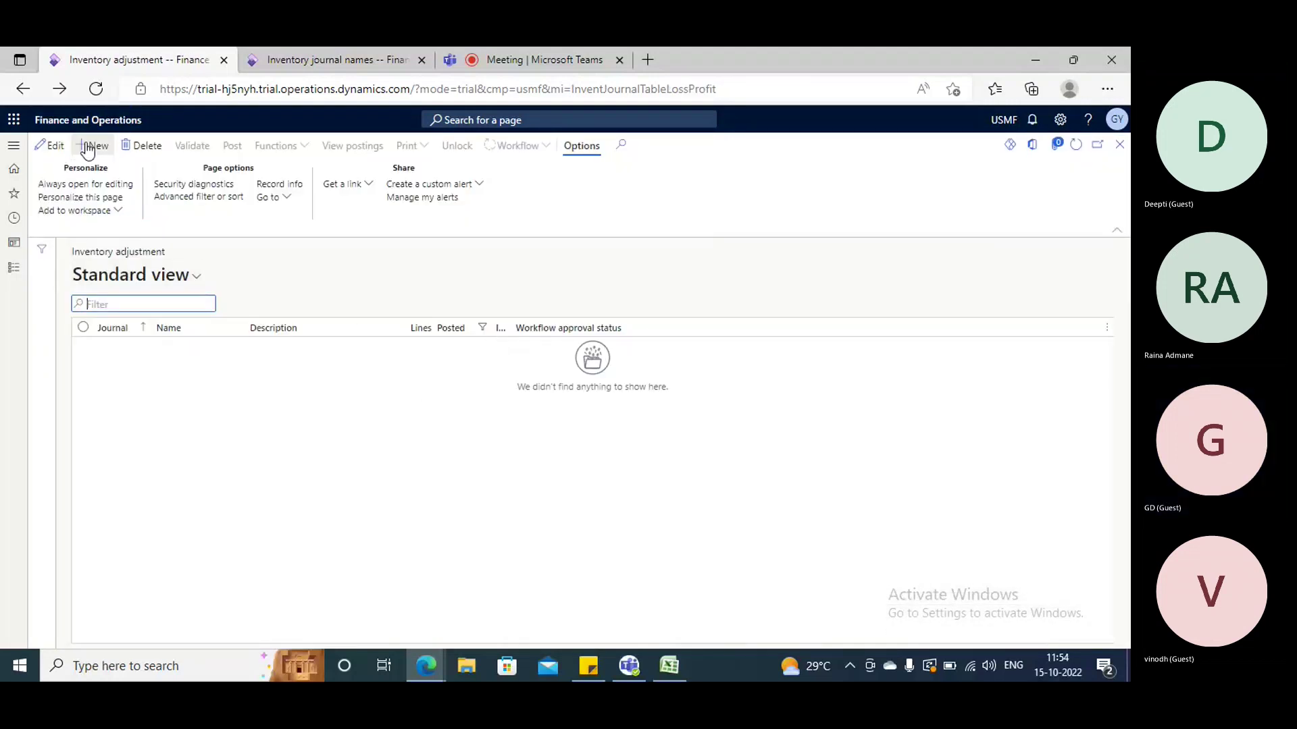
{"action": "left_click", "coordinate": [14, 268]}
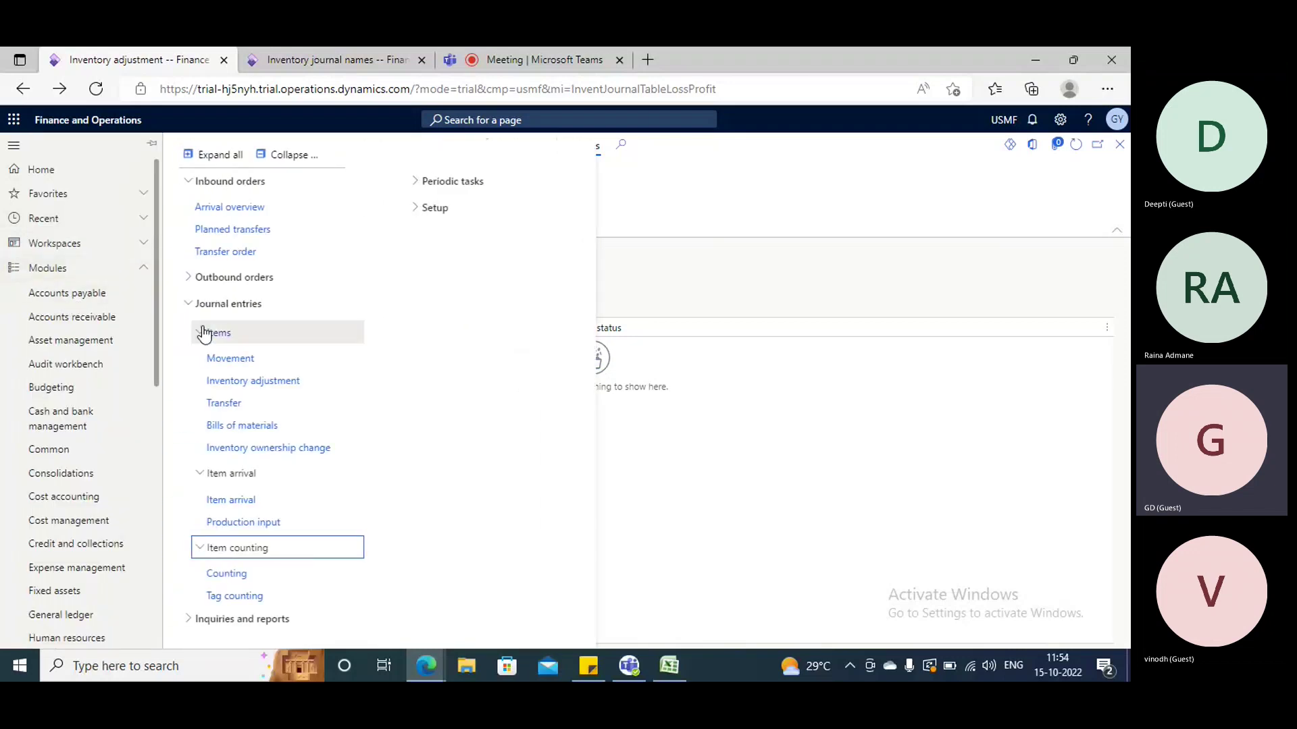
{"action": "left_click", "coordinate": [748, 422]}
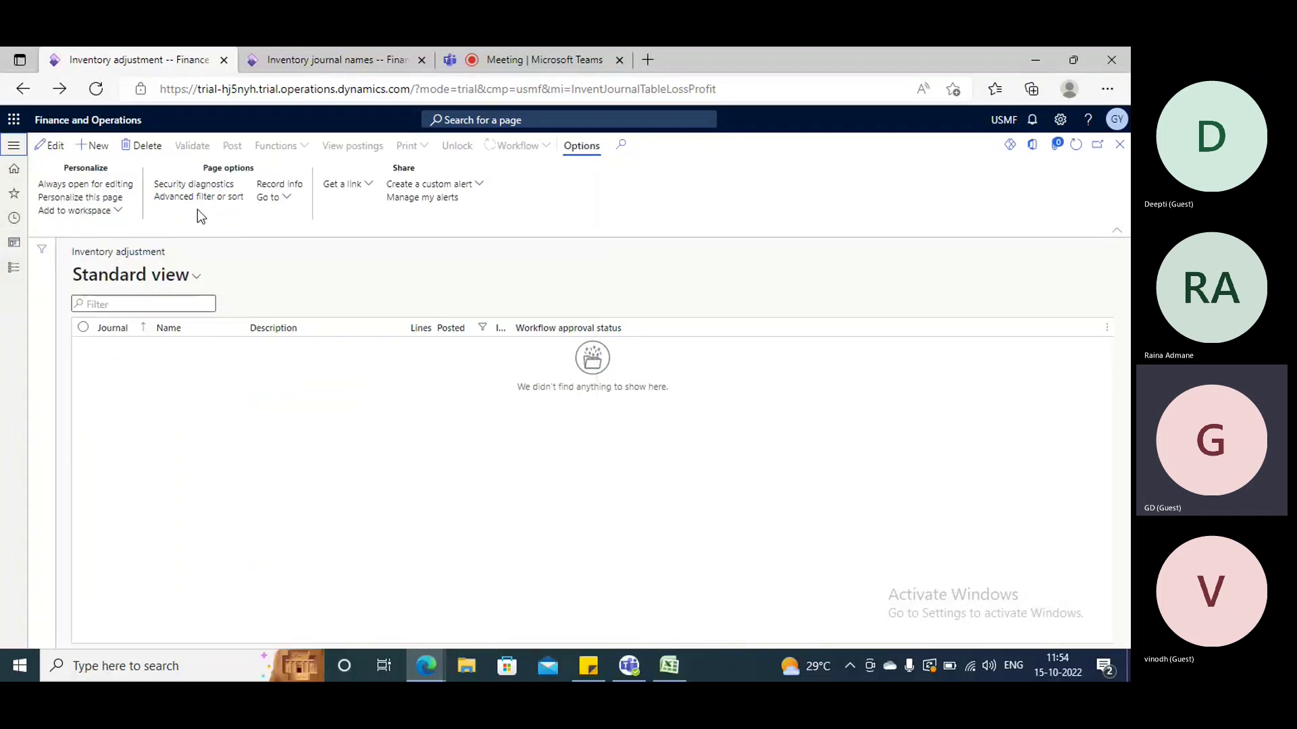
{"action": "key", "text": "alt+n"}
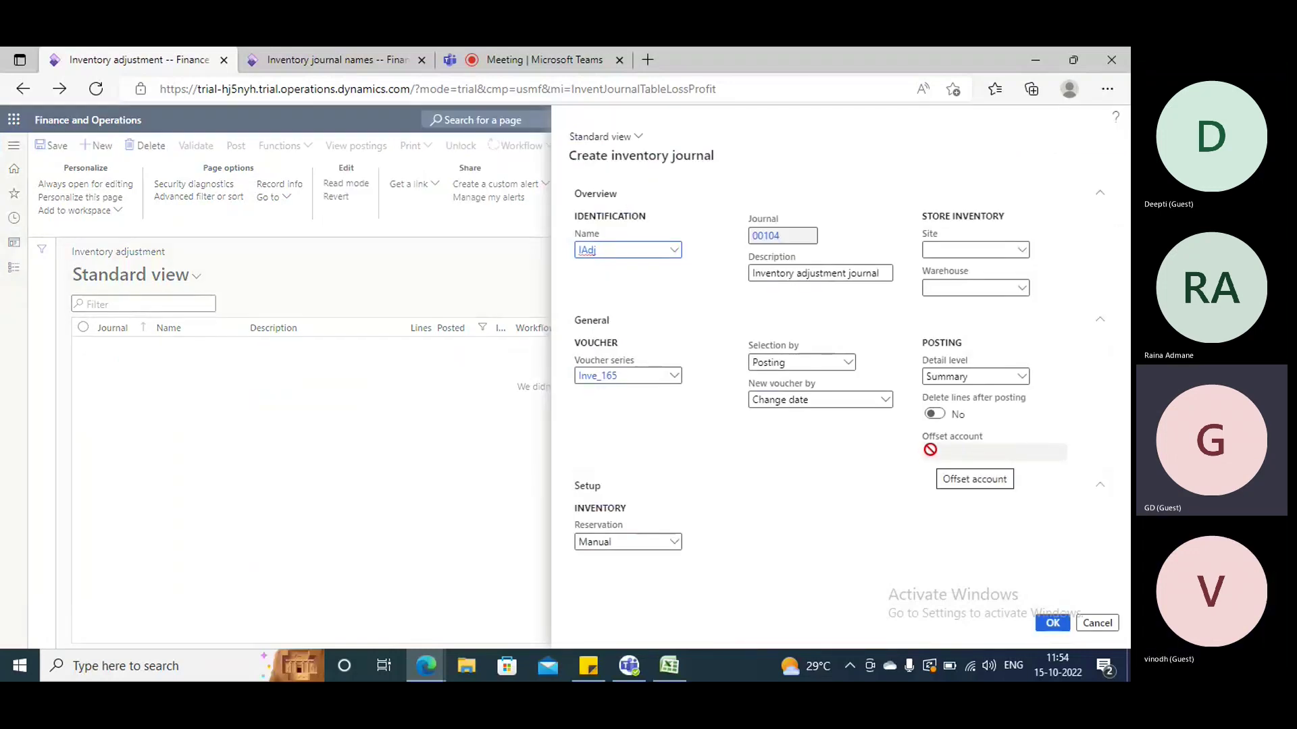
- Create the adjustment journal for warehouse 24 and expand its header details
{"action": "left_click", "coordinate": [947, 291]}
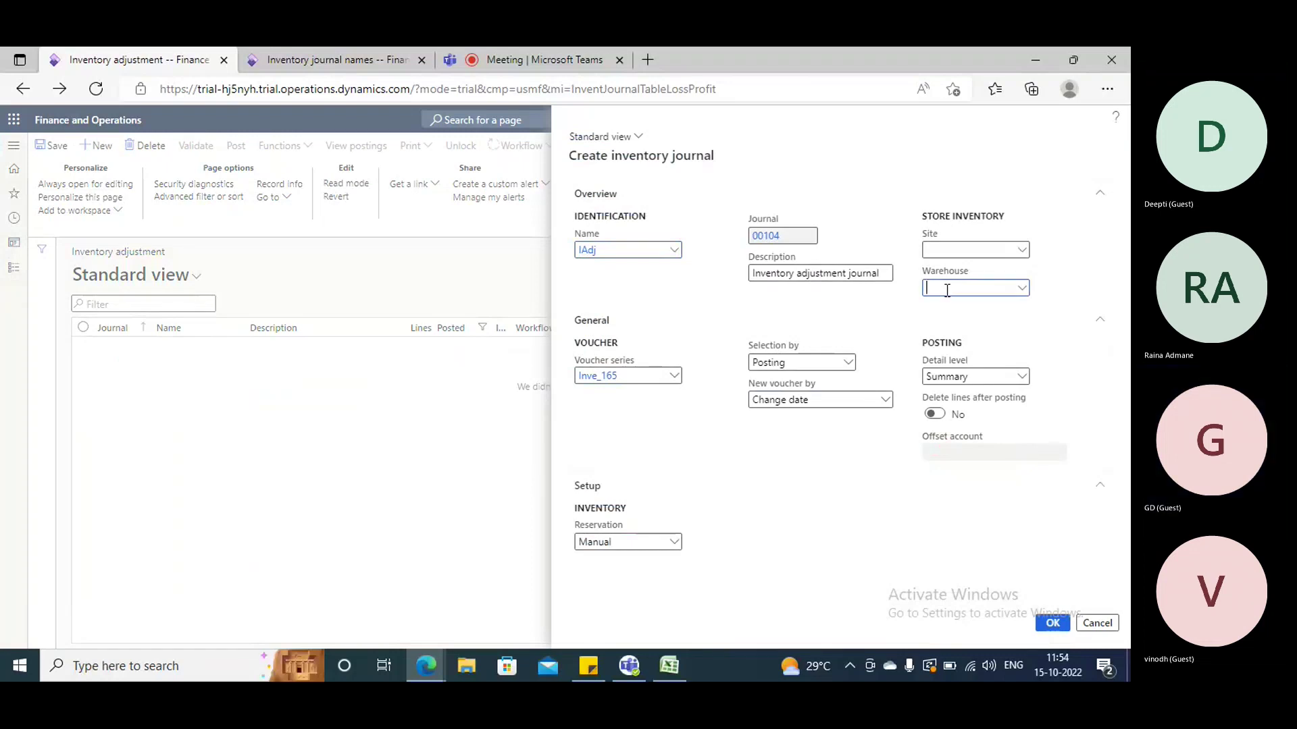
{"action": "type", "text": "24"}
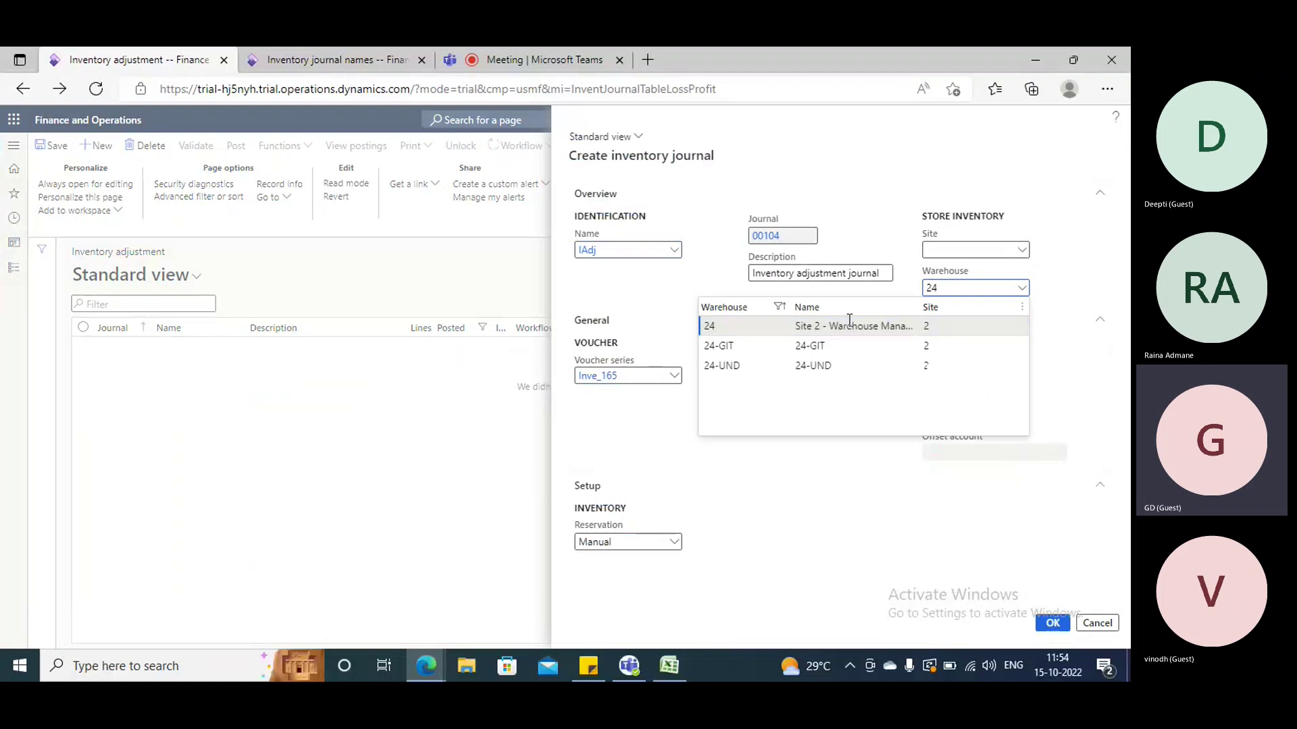
{"action": "key", "text": "Return"}
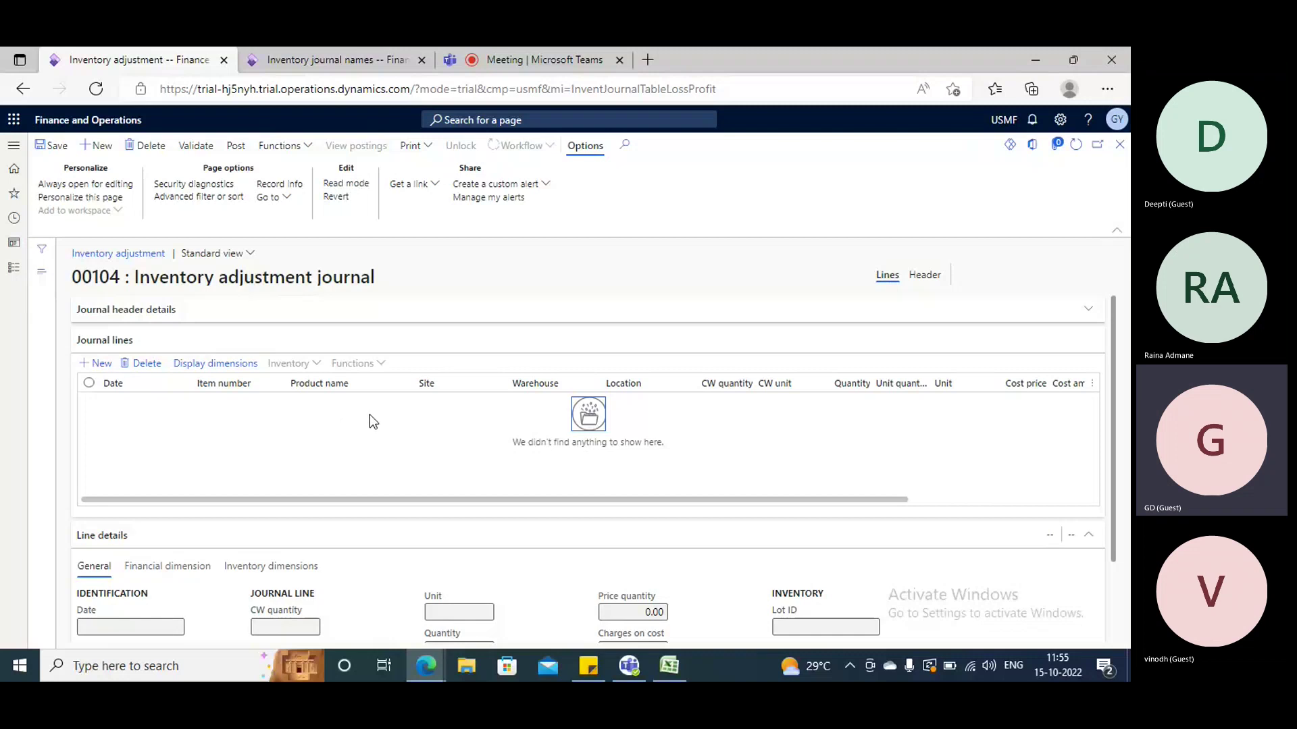
{"action": "left_click", "coordinate": [181, 317]}
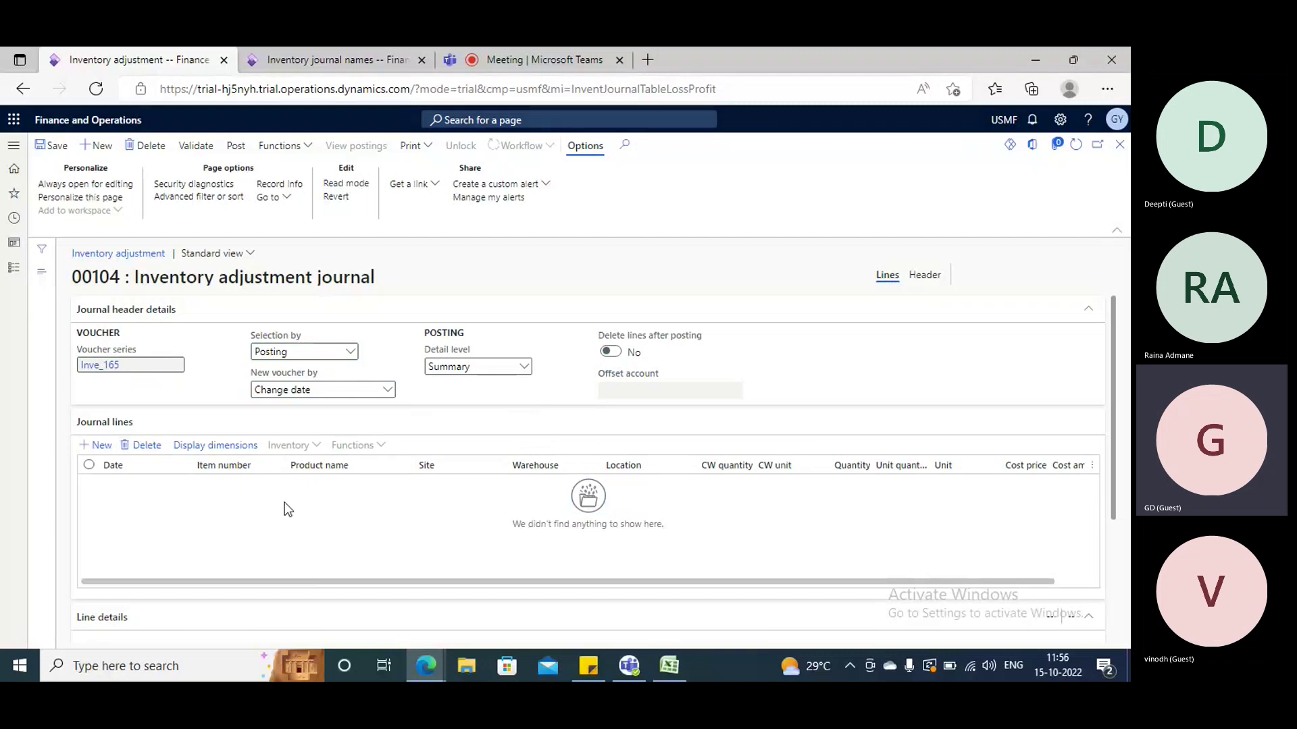
- Add a journal line for item A0001 to the inventory adjustment journal and save it
{"action": "left_click", "coordinate": [261, 484]}
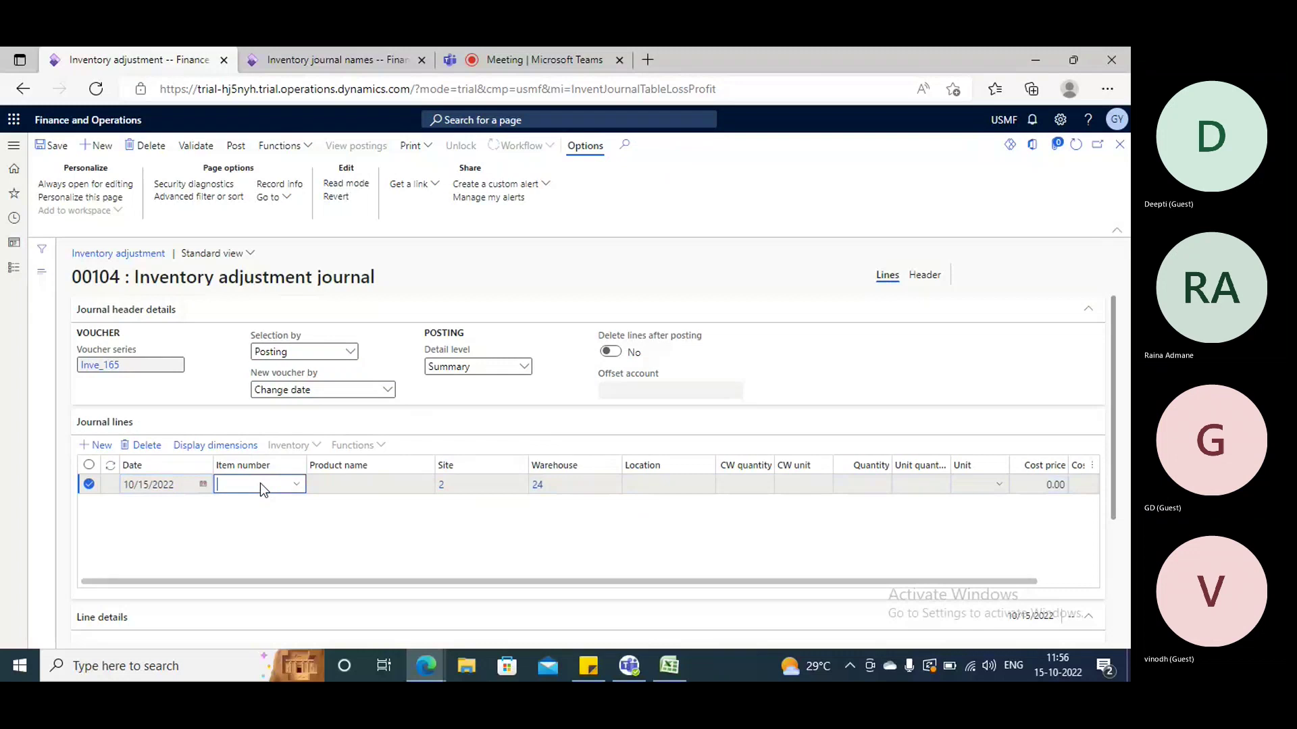
{"action": "type", "text": "A0001"}
{"action": "key", "text": "Tab"}
{"action": "key", "text": "Tab"}
{"action": "key", "text": "Tab"}
{"action": "key", "text": "Tab"}
{"action": "key", "text": "Tab"}
{"action": "key", "text": "Tab"}
{"action": "key", "text": "Tab"}
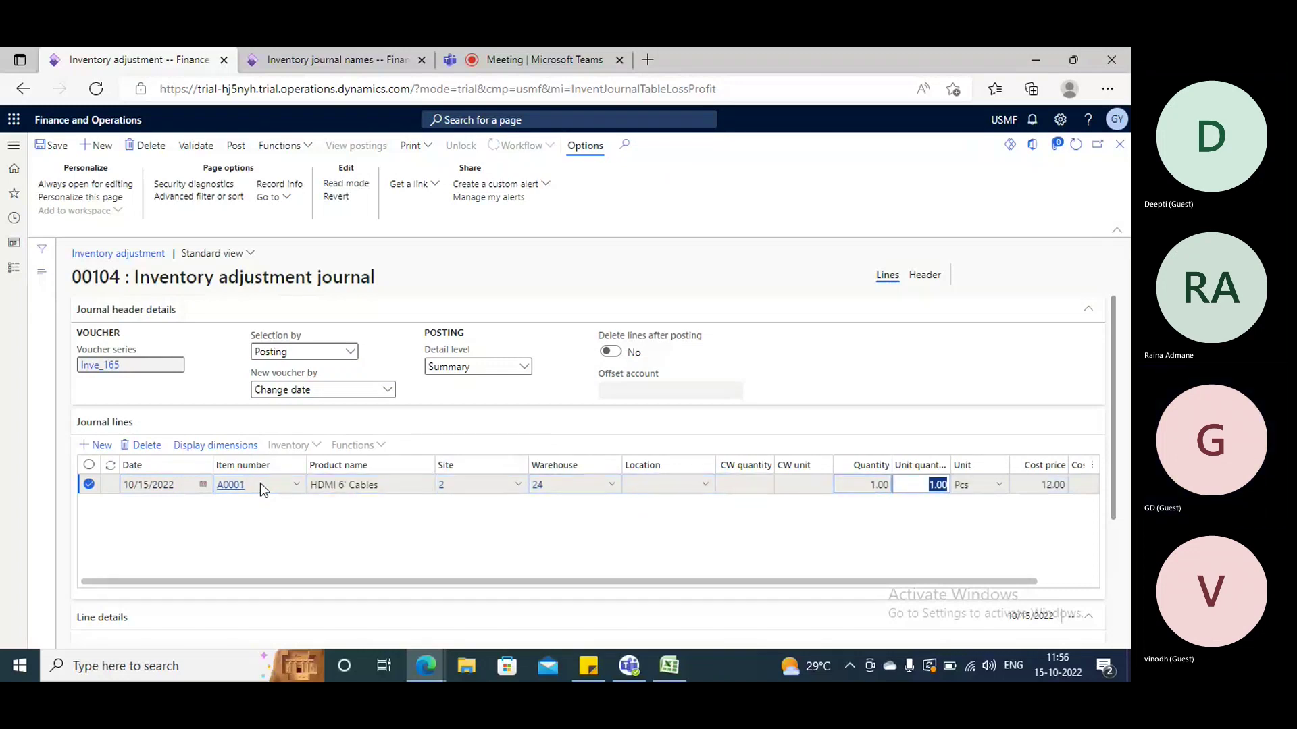
{"action": "left_click", "coordinate": [879, 484]}
{"action": "left_click", "coordinate": [49, 145]}
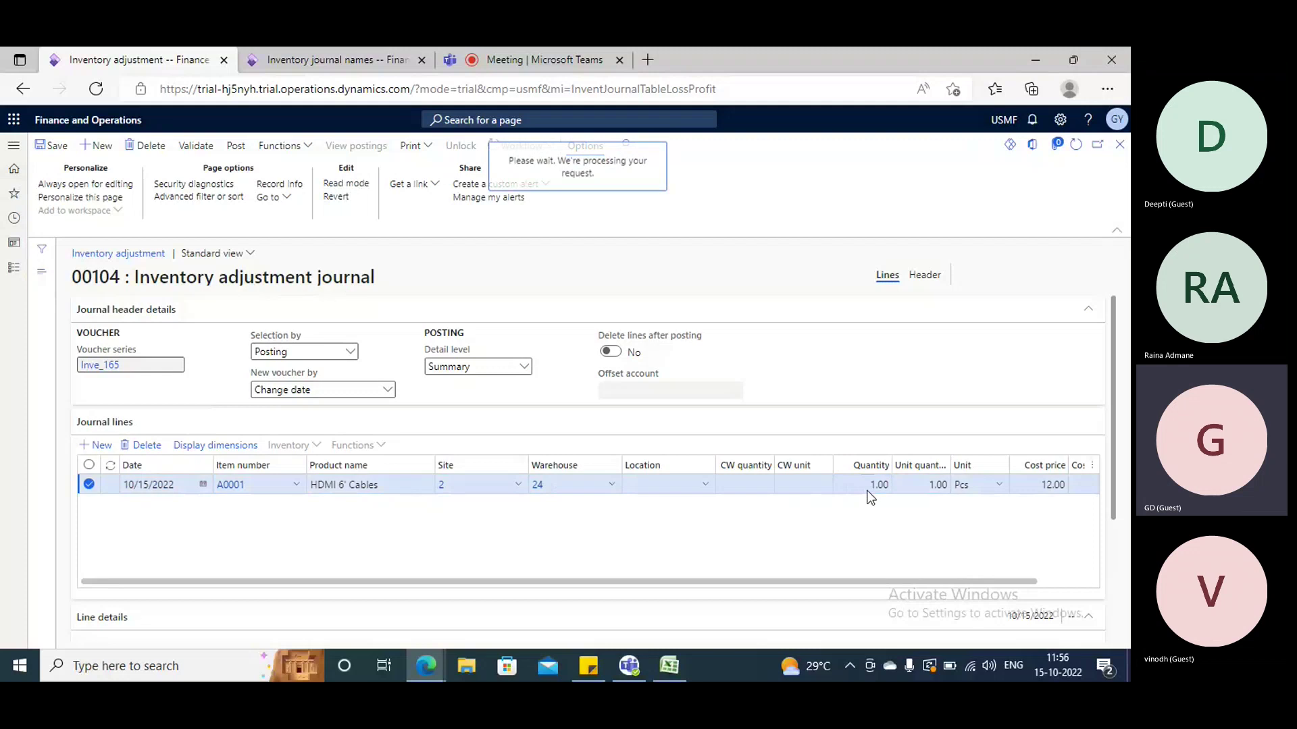
{"action": "scroll", "coordinate": [789, 482], "scroll_direction": "down", "scroll_amount": 1}
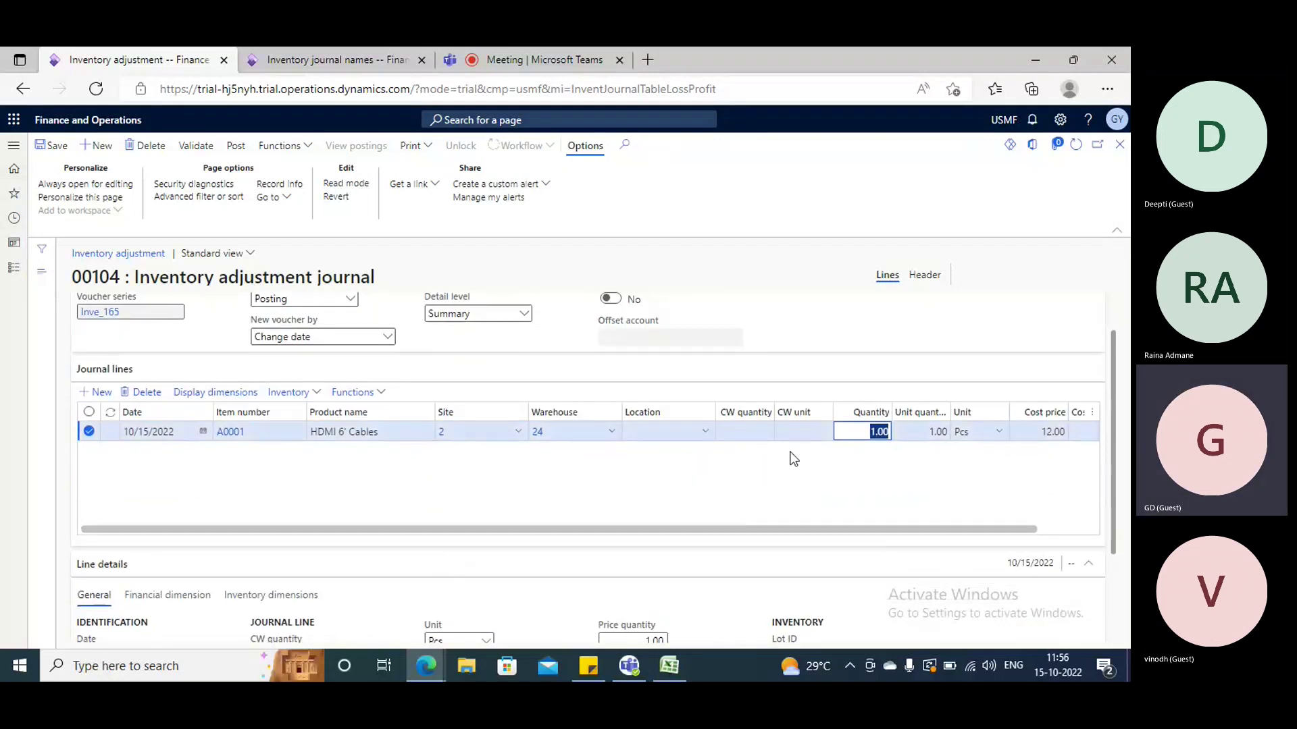
- Set the quantity of the A0001 adjustment line to -1 and save the journal
{"action": "left_click", "coordinate": [872, 436]}
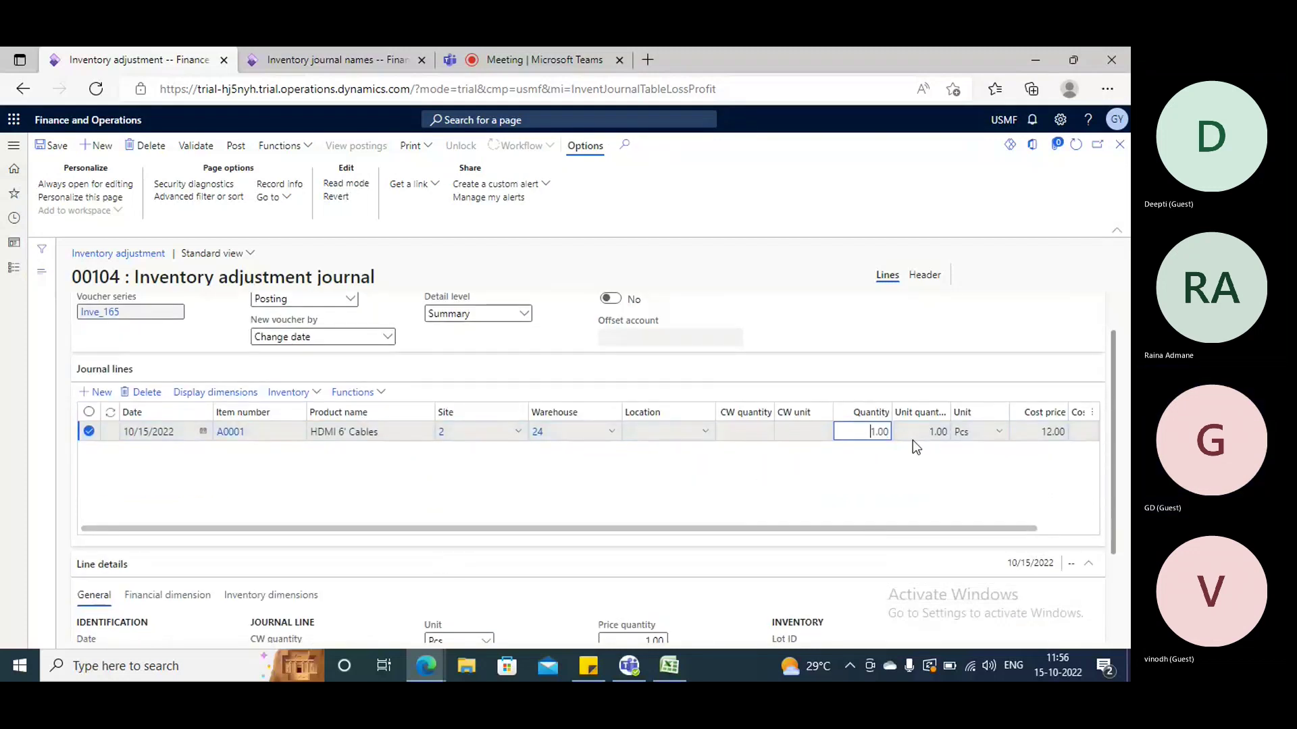
{"action": "type", "text": "-"}
{"action": "key", "text": "Tab"}
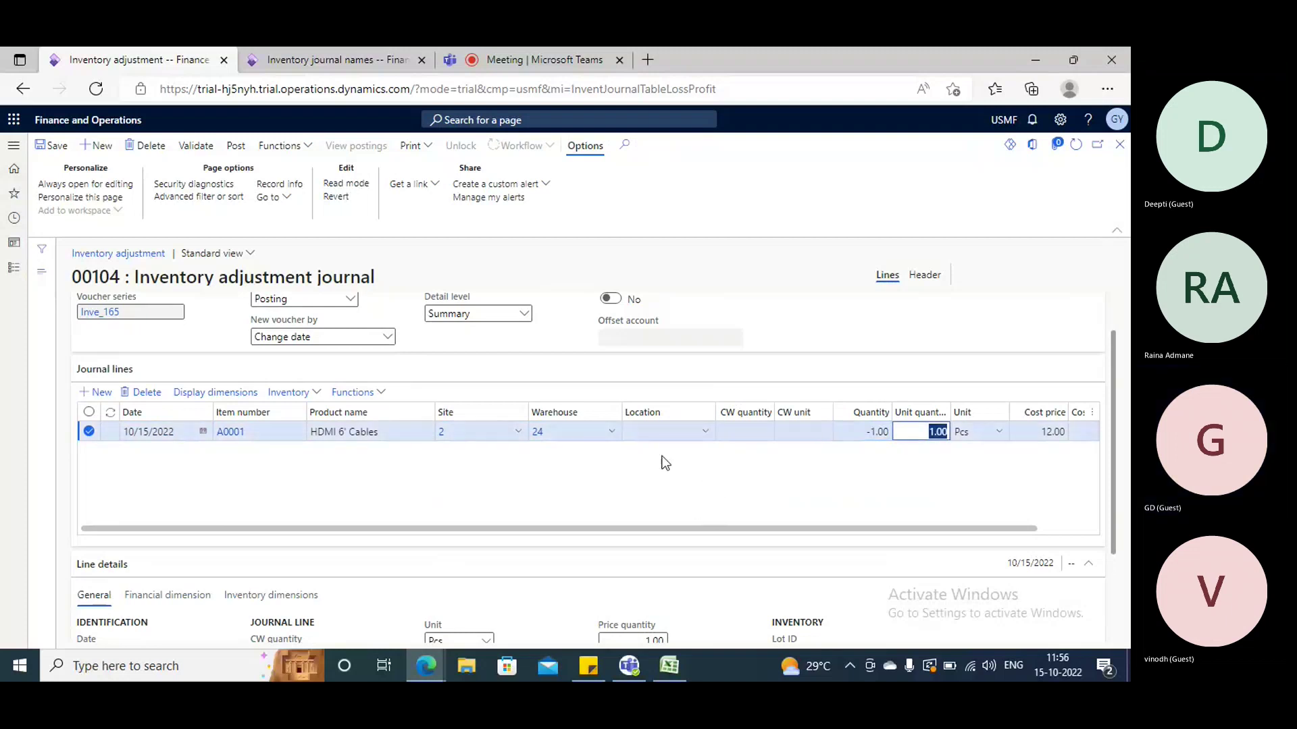
{"action": "left_click", "coordinate": [66, 152]}
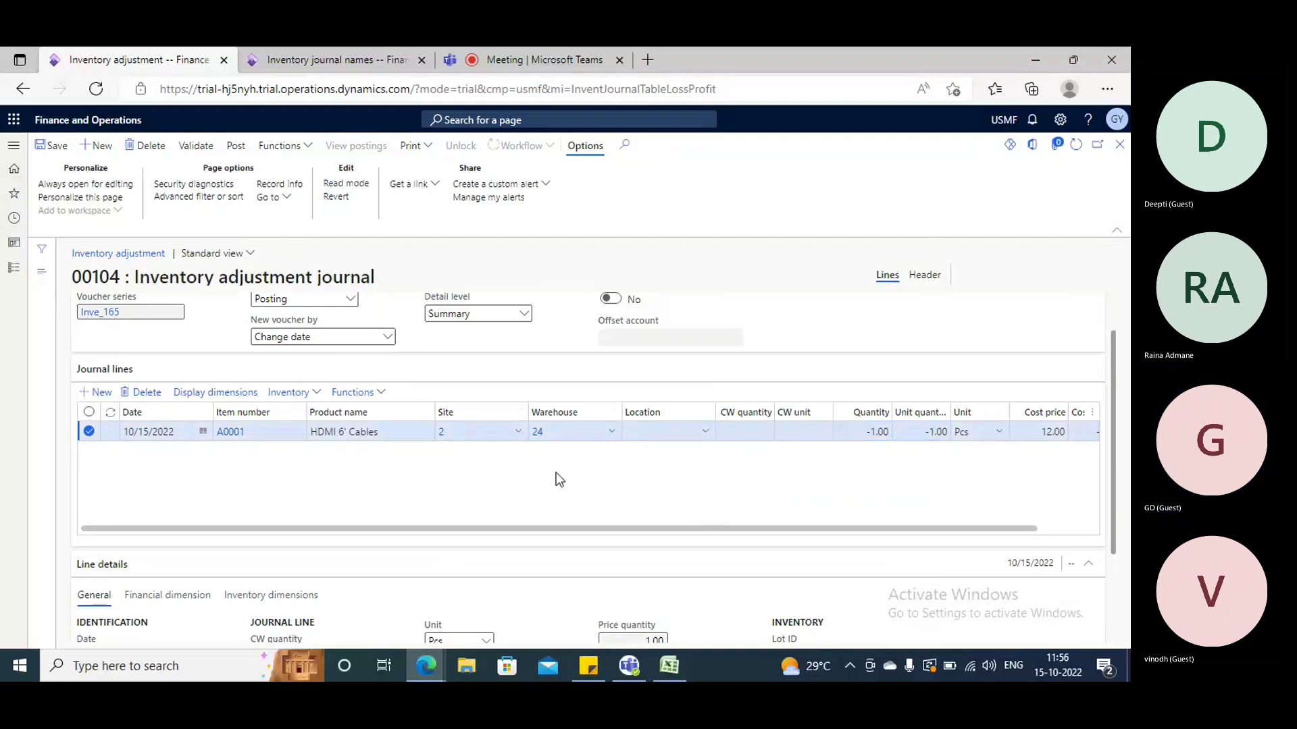
- Set the adjustment line's location inventory dimension to BULK-001, picked from the on-hand list for warehouse 24, and save
{"action": "left_click", "coordinate": [269, 595]}
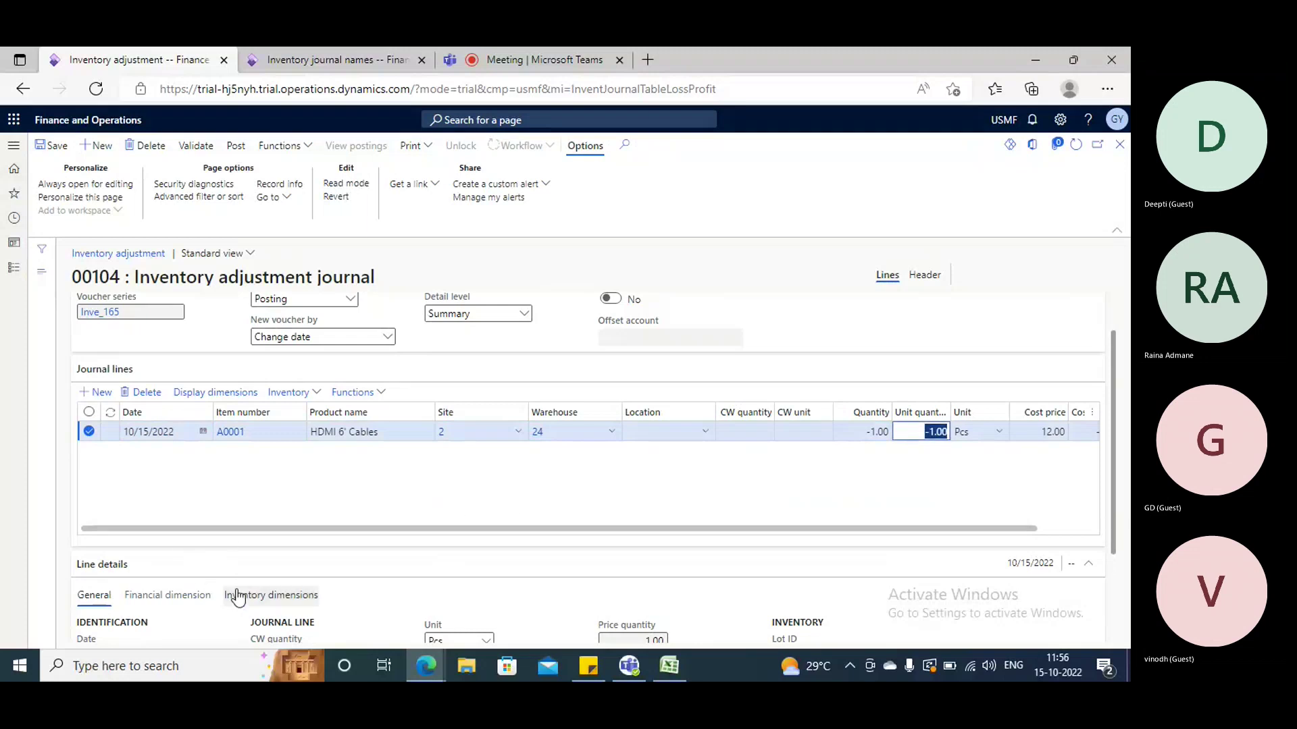
{"action": "scroll", "coordinate": [605, 532], "scroll_direction": "down", "scroll_amount": 2}
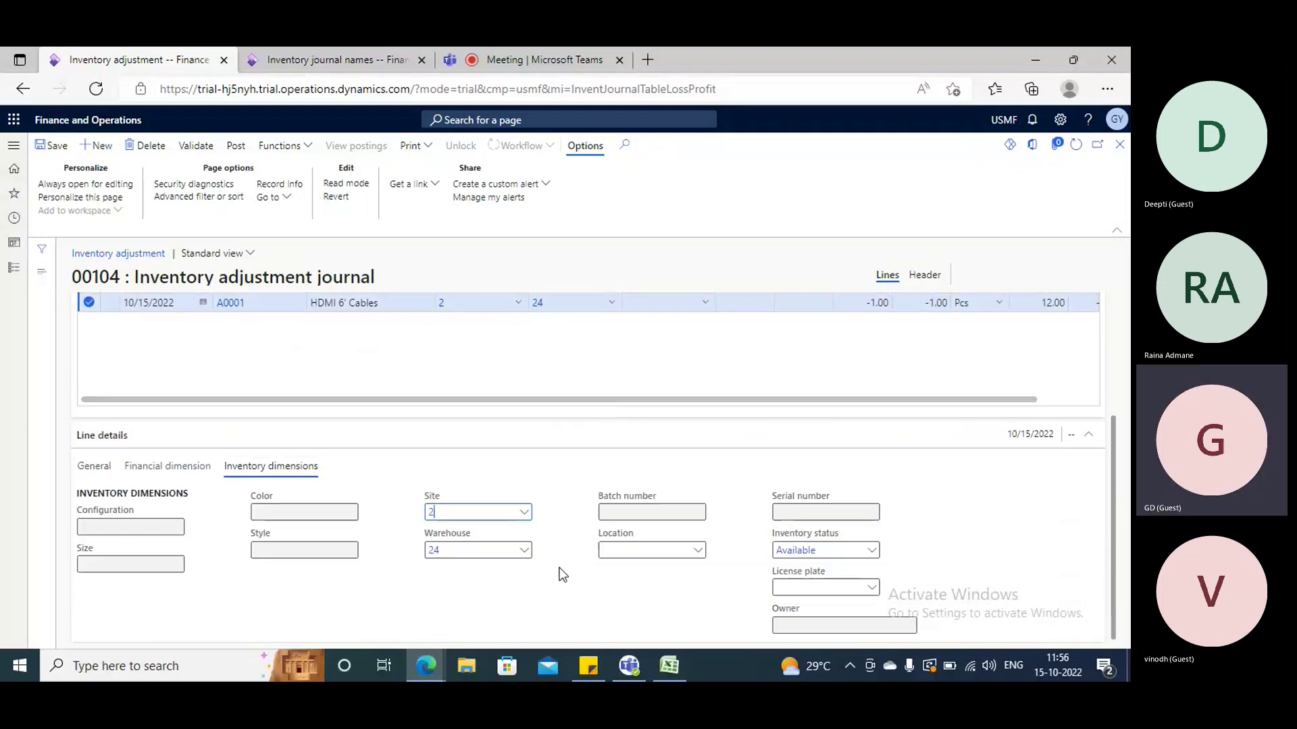
{"action": "left_click", "coordinate": [682, 546]}
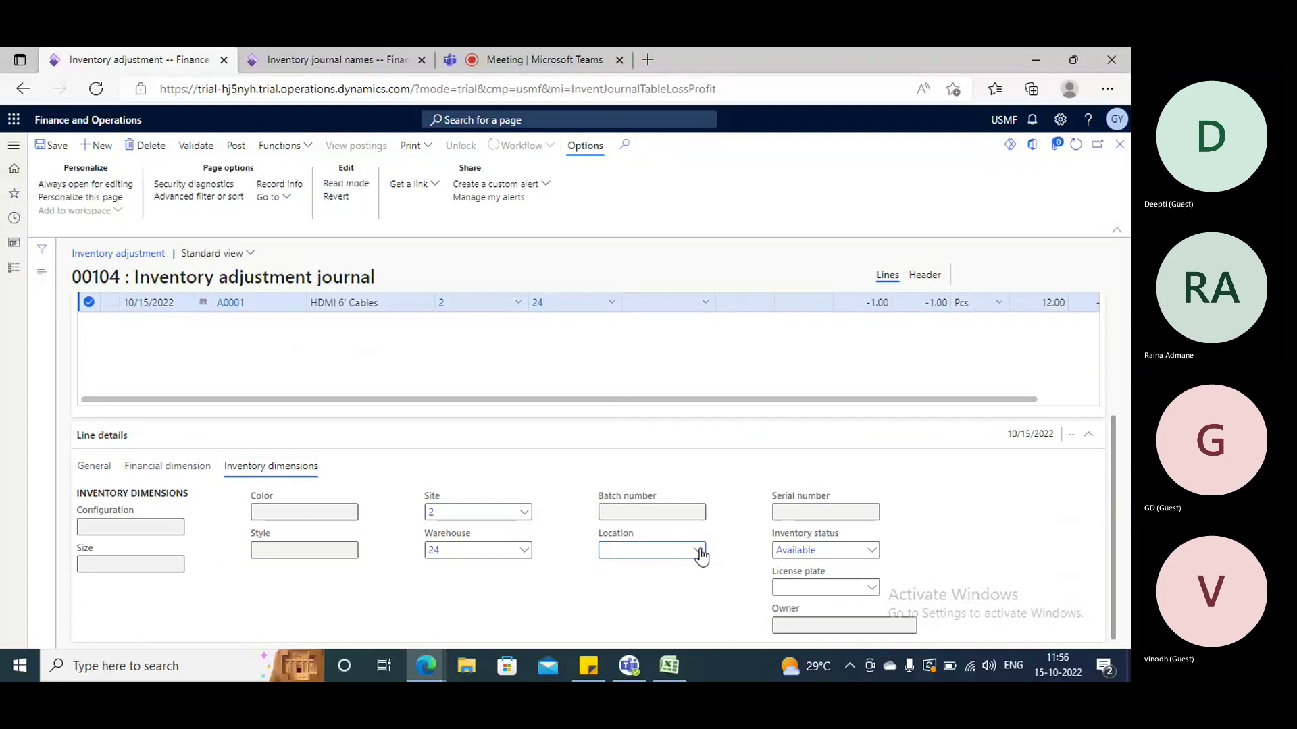
{"action": "left_click", "coordinate": [699, 551]}
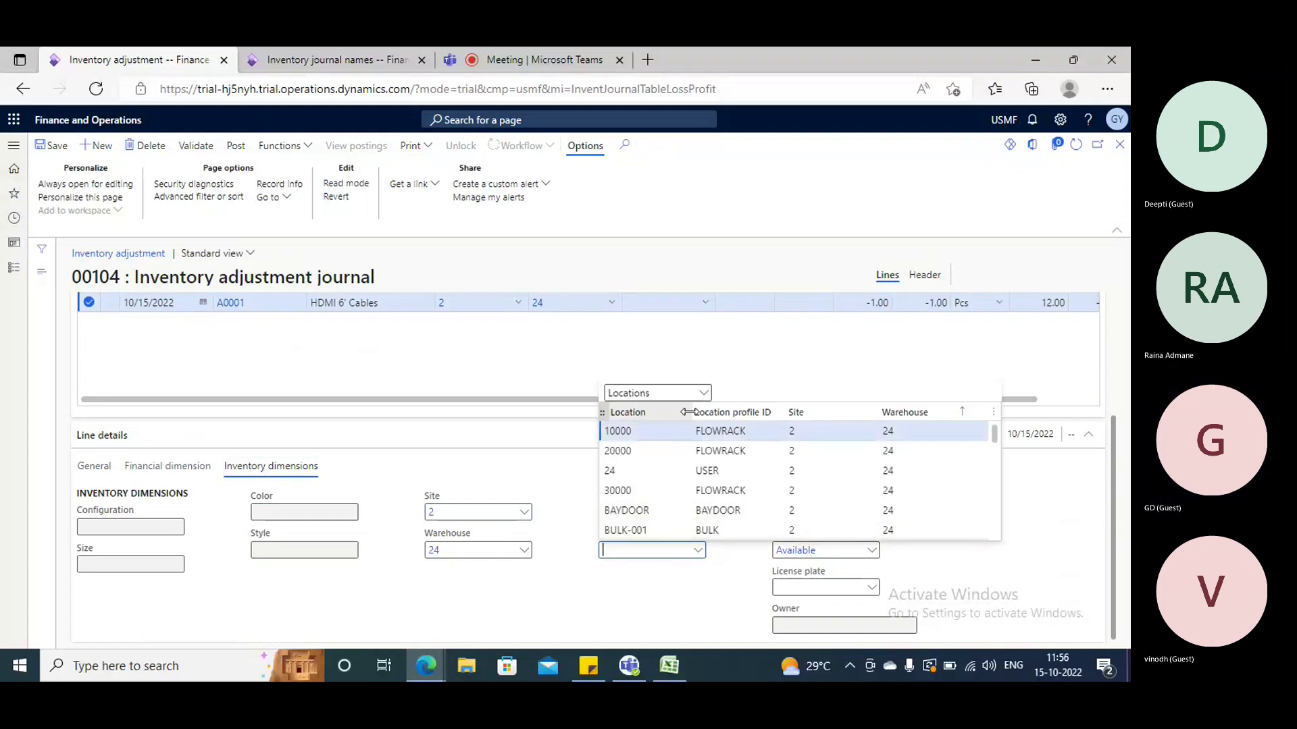
{"action": "left_click", "coordinate": [704, 394]}
{"action": "left_click", "coordinate": [674, 427]}
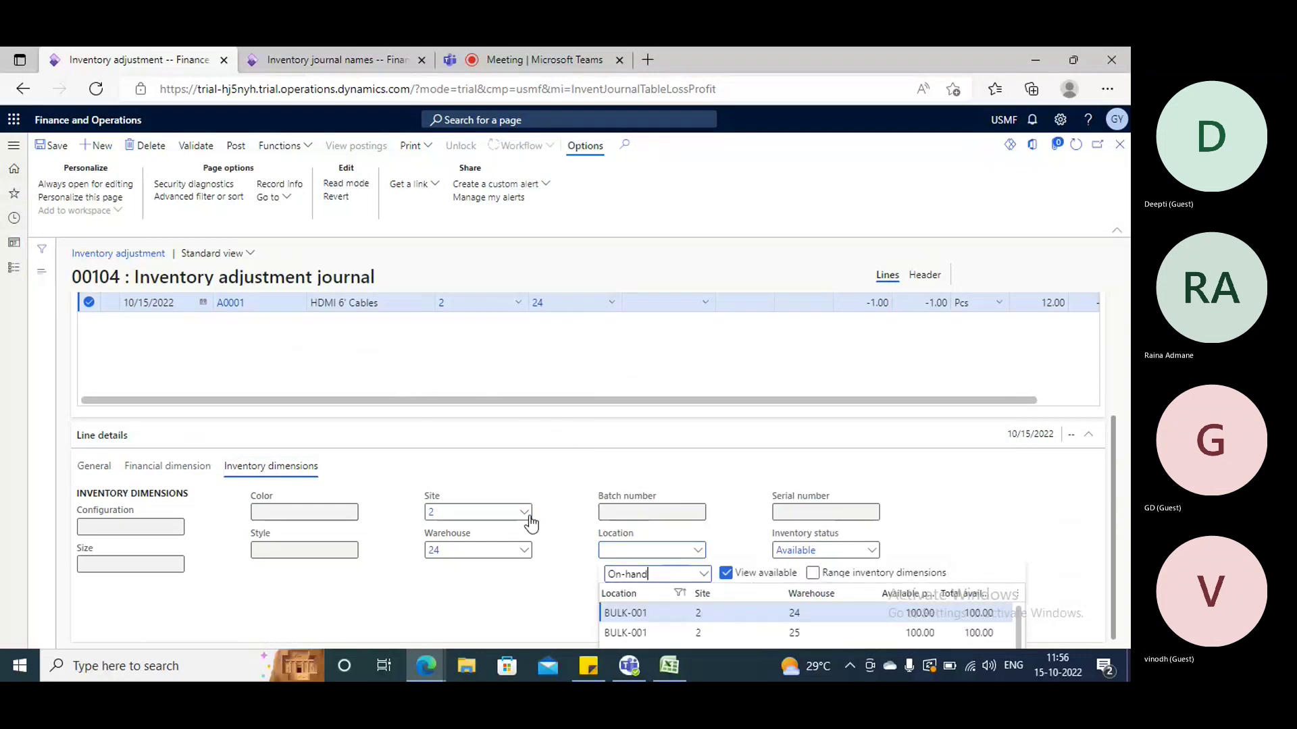
{"action": "left_click", "coordinate": [67, 144]}
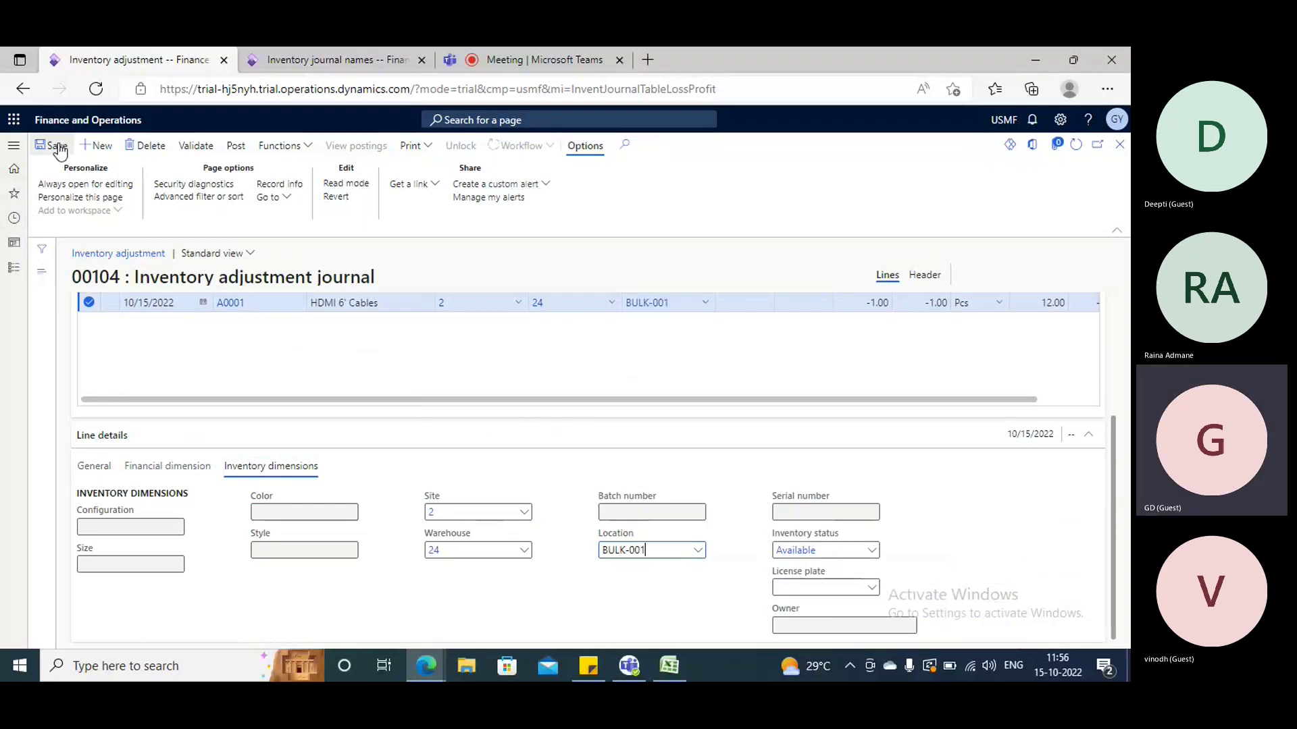
- Validate and post the inventory adjustment journal
{"action": "left_click", "coordinate": [195, 147]}
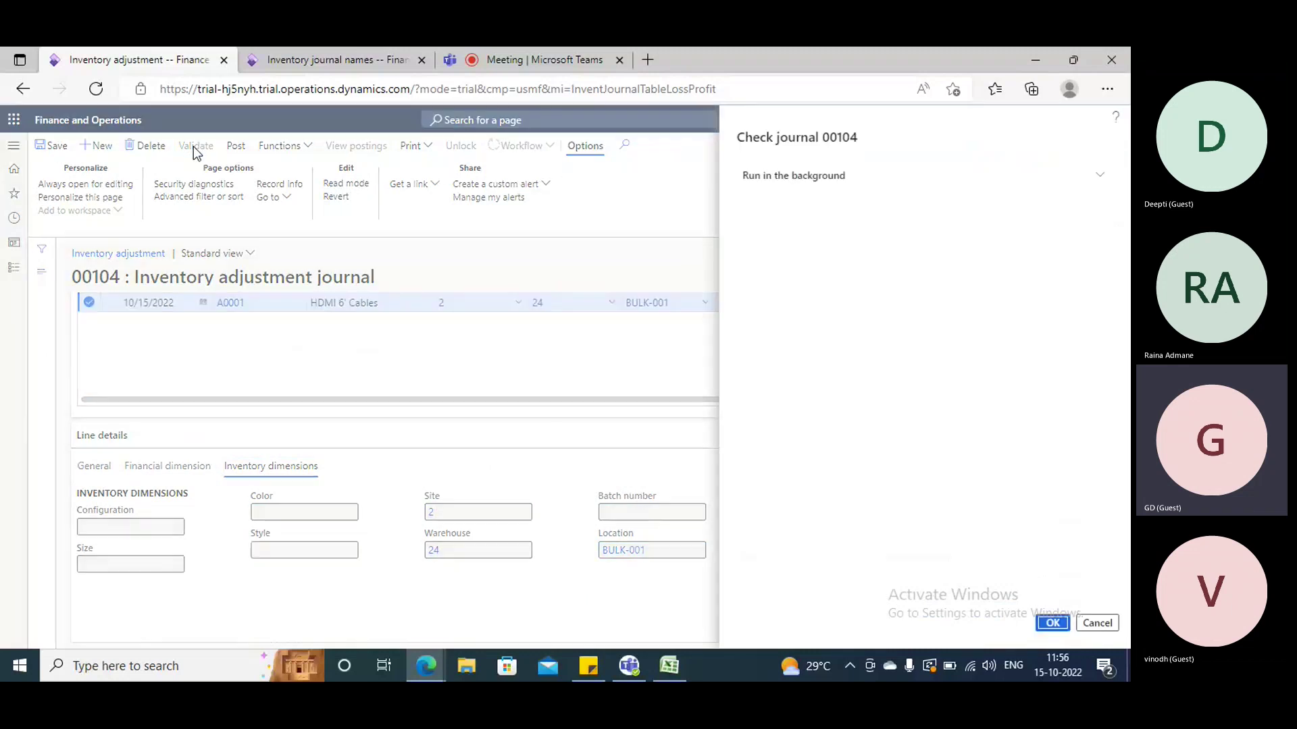
{"action": "left_click", "coordinate": [1052, 623]}
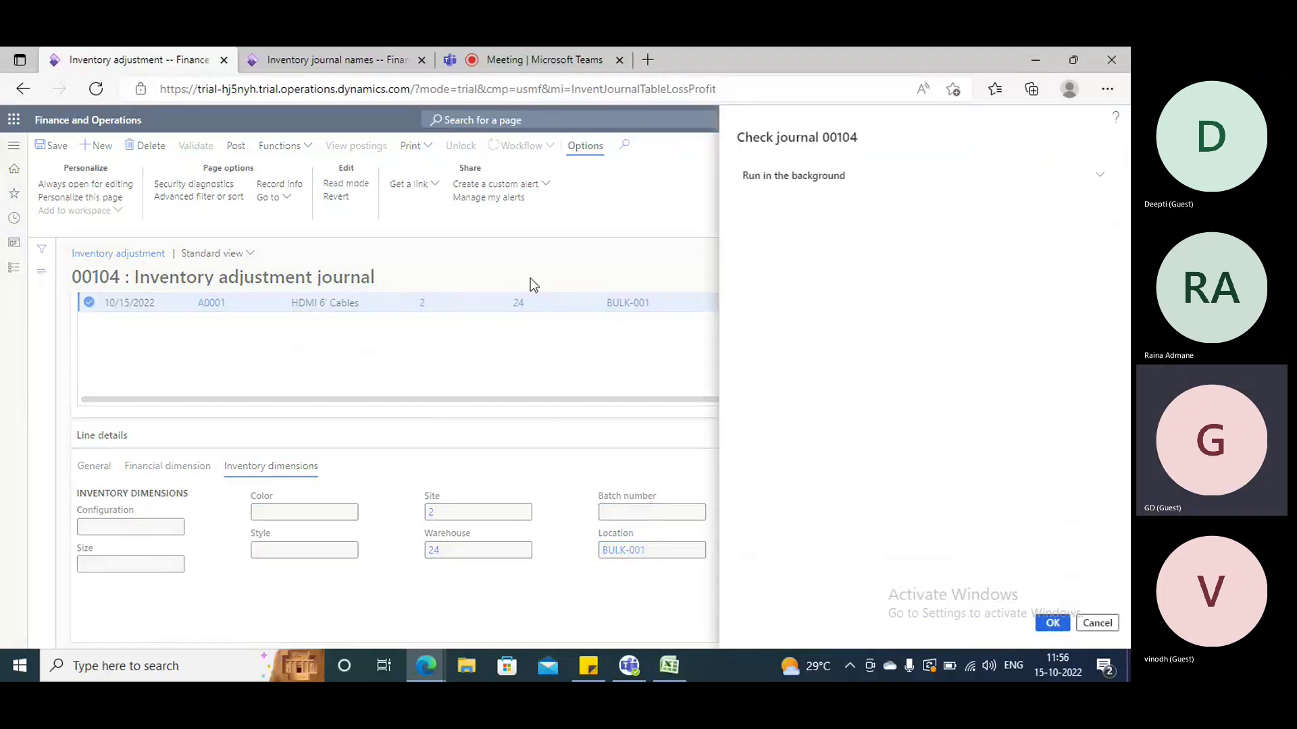
{"action": "left_click", "coordinate": [485, 325]}
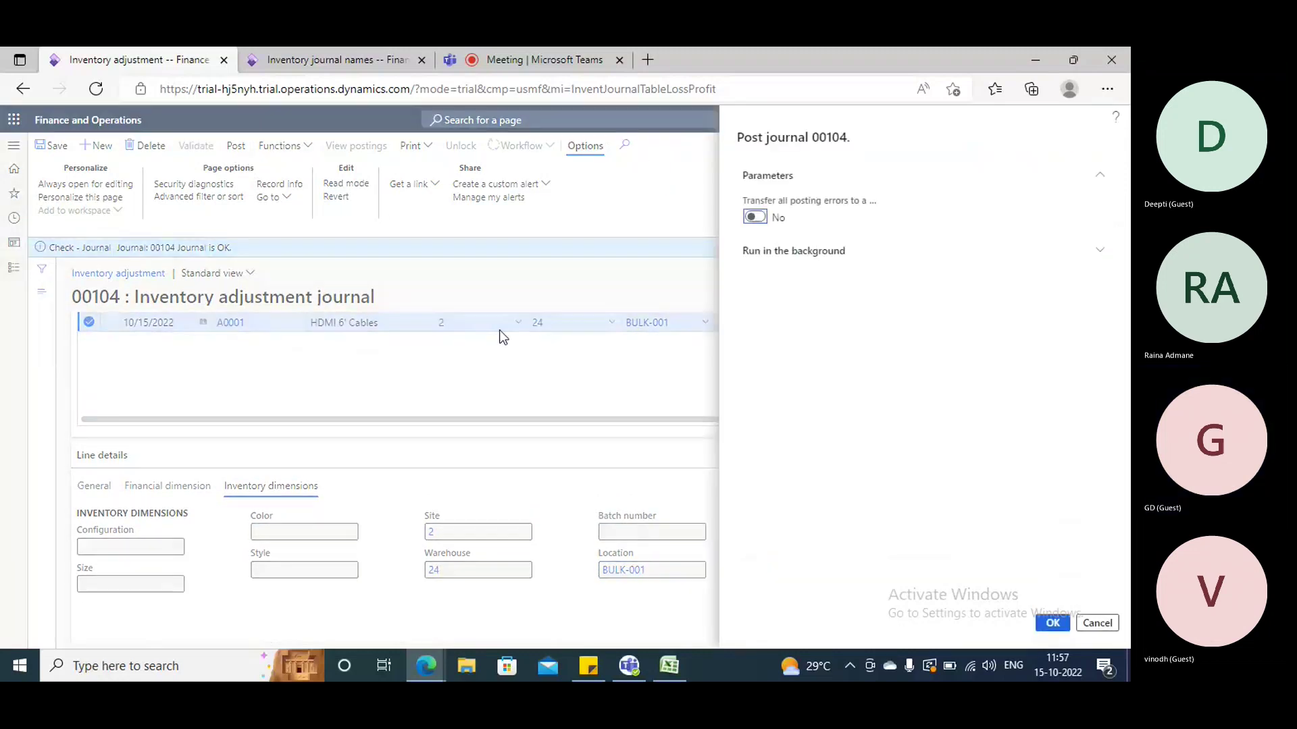
{"action": "left_click", "coordinate": [1052, 623]}
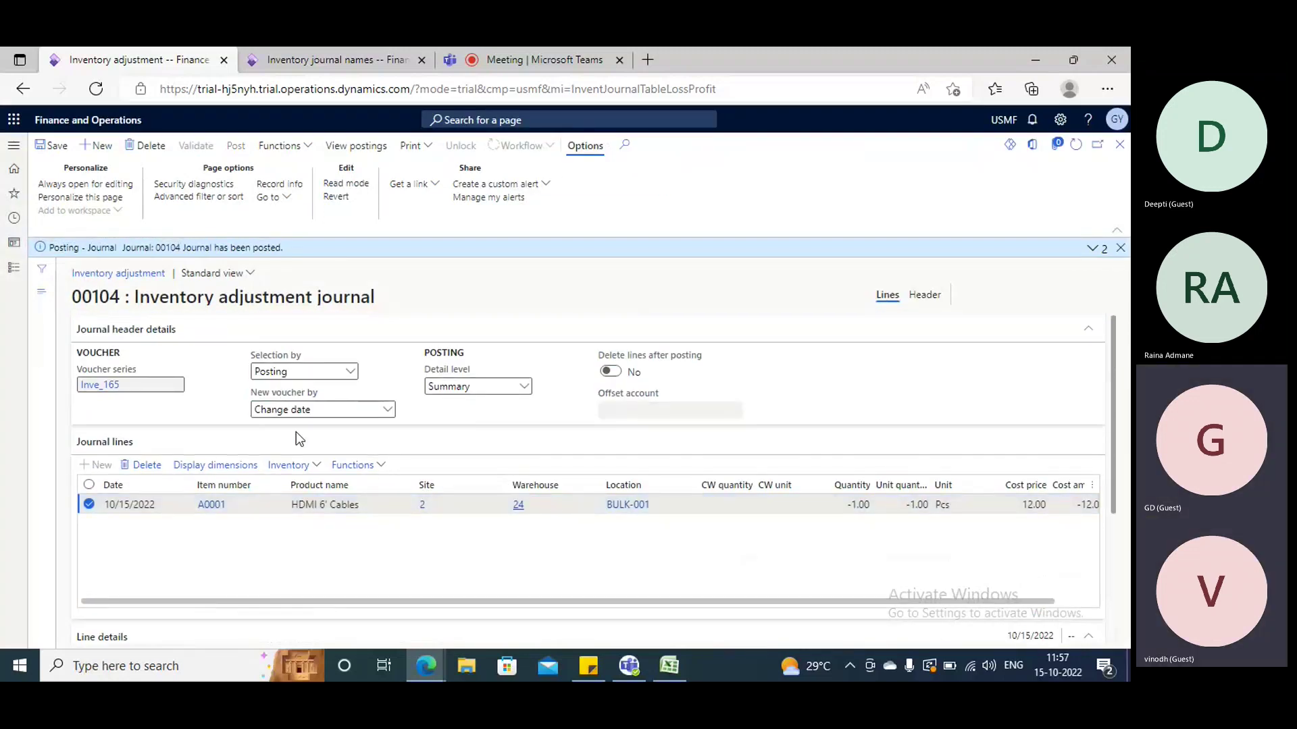
{"action": "left_click", "coordinate": [14, 268]}
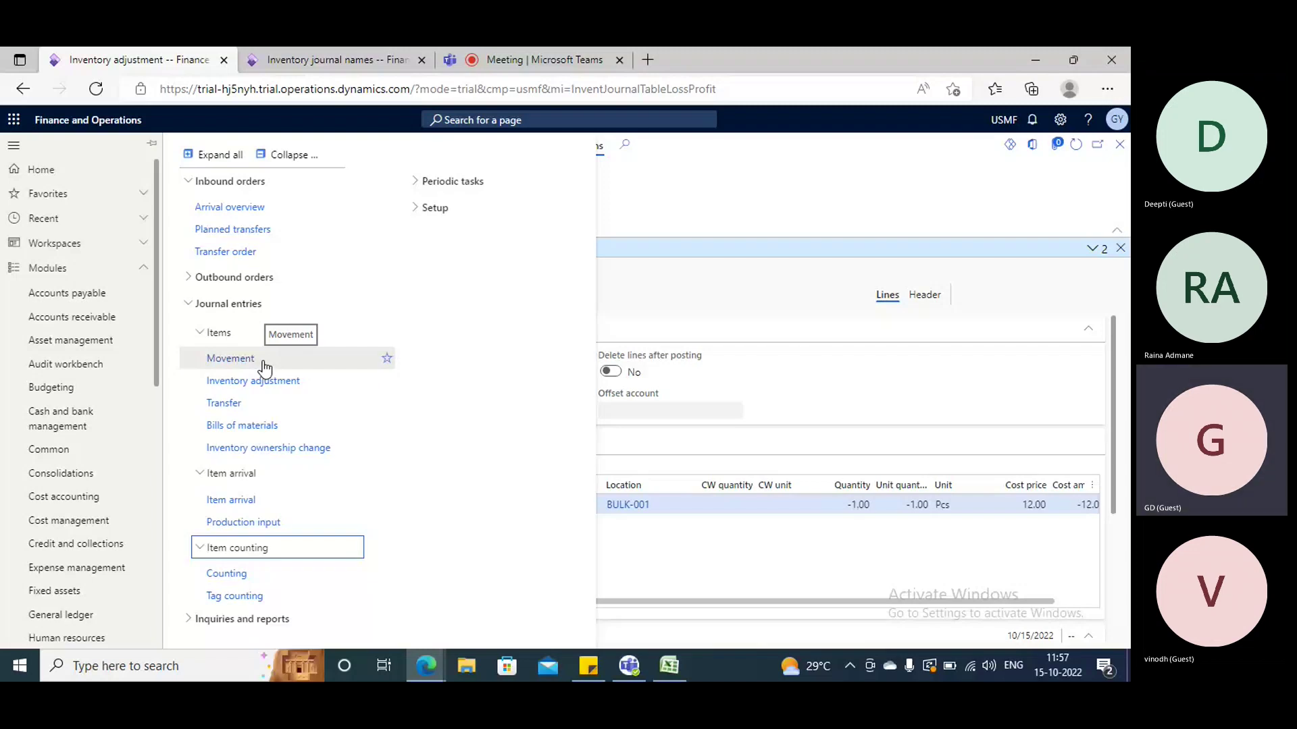
{"action": "left_click", "coordinate": [511, 63]}
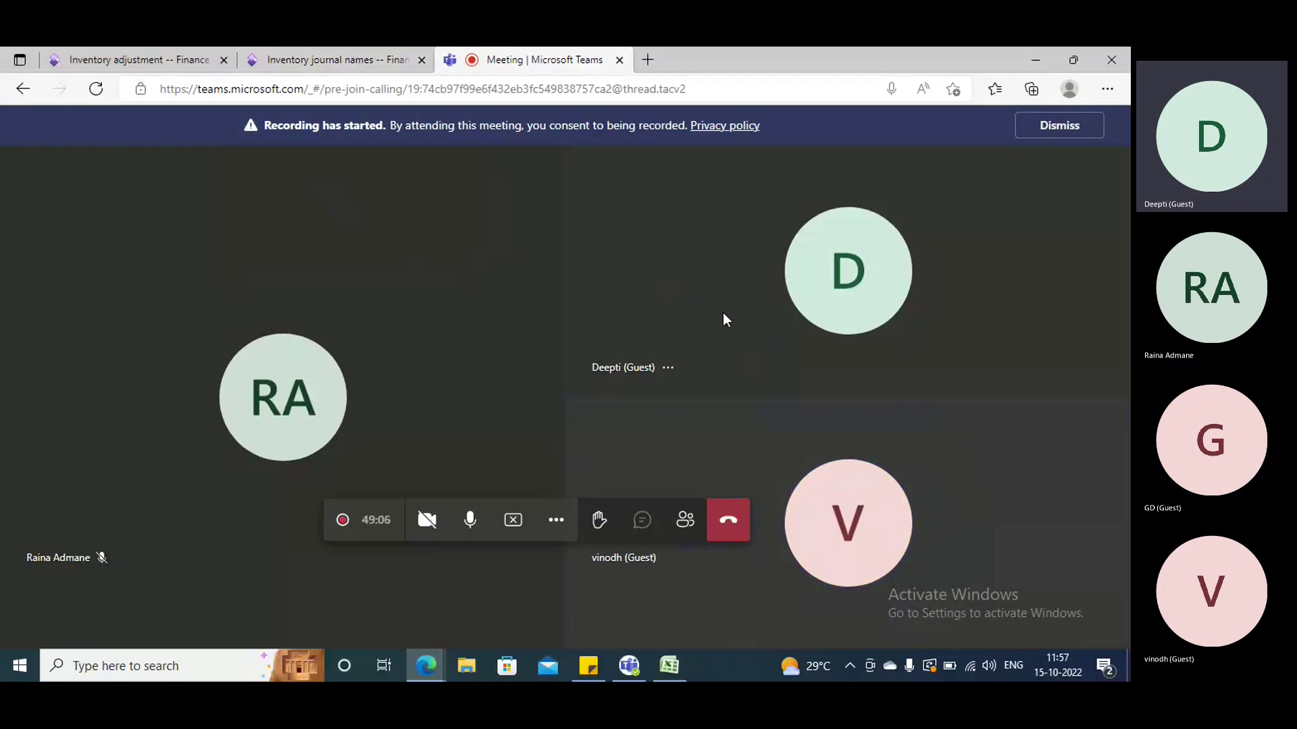
{"action": "left_click", "coordinate": [311, 59]}
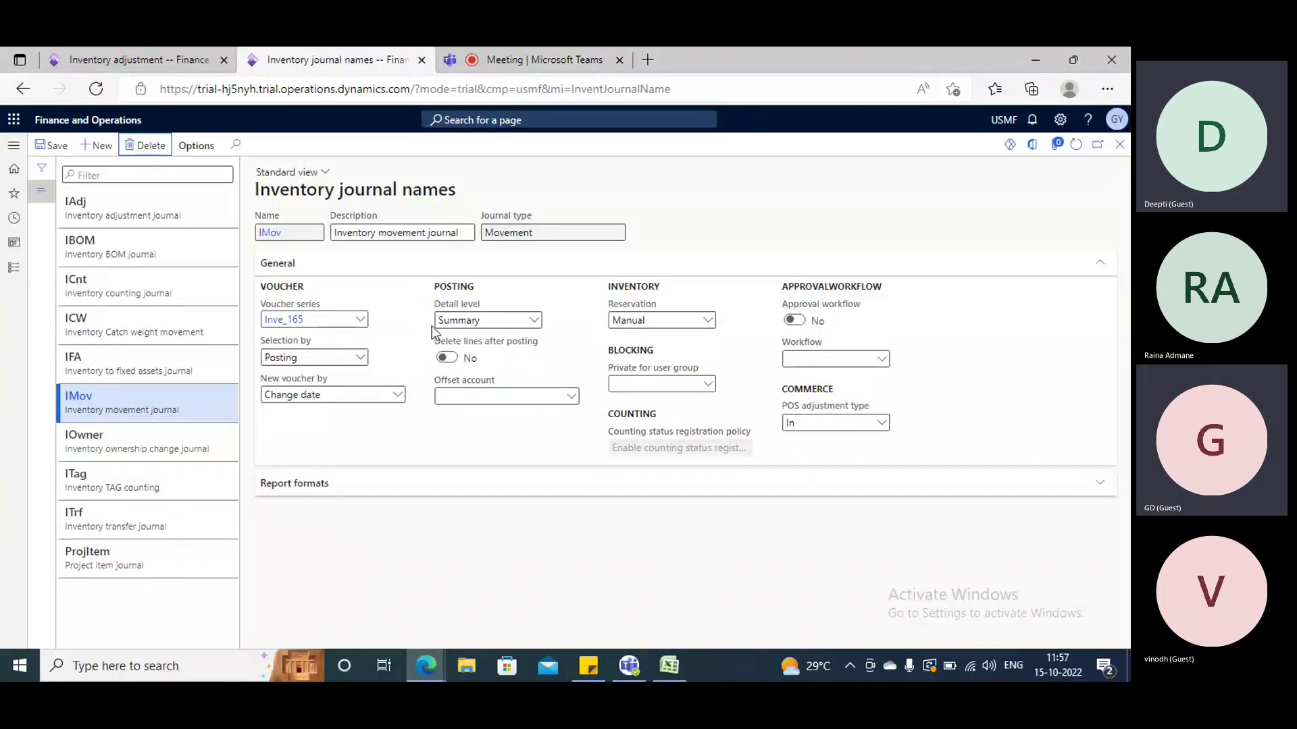
{"action": "left_click", "coordinate": [156, 59]}
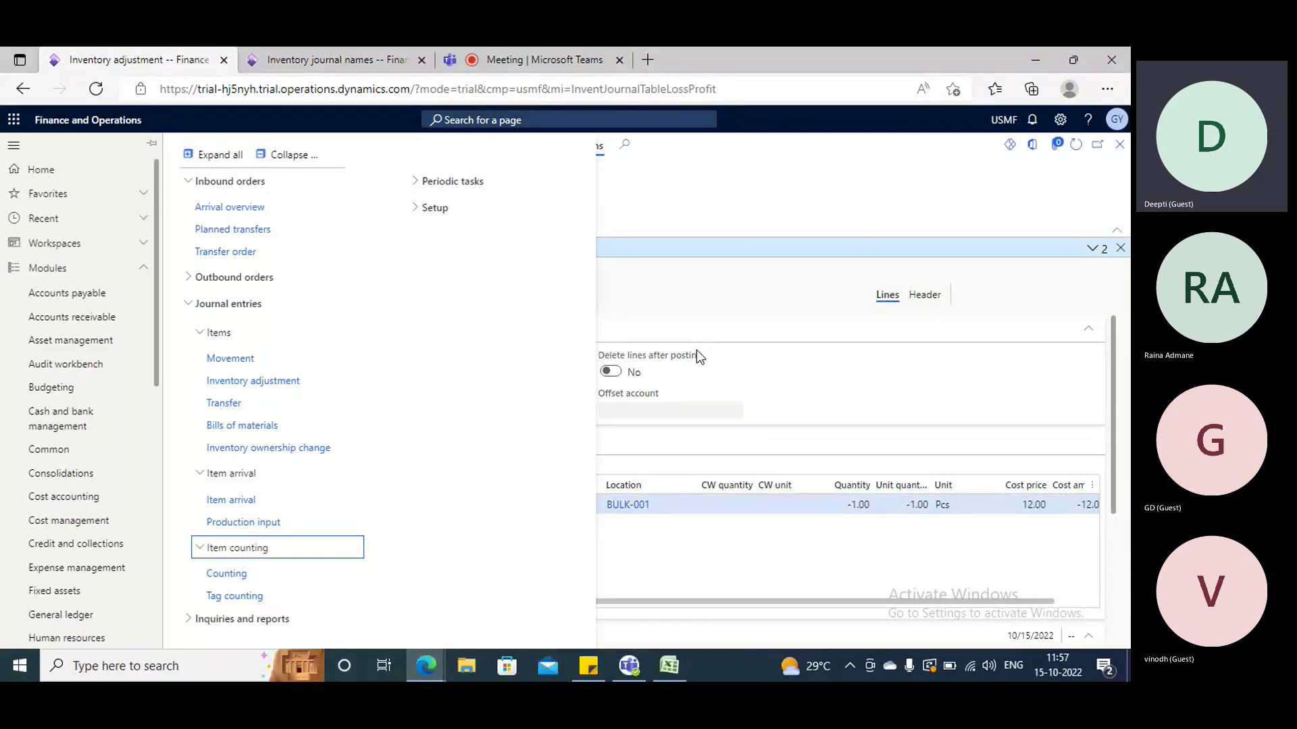
{"action": "left_click", "coordinate": [748, 542]}
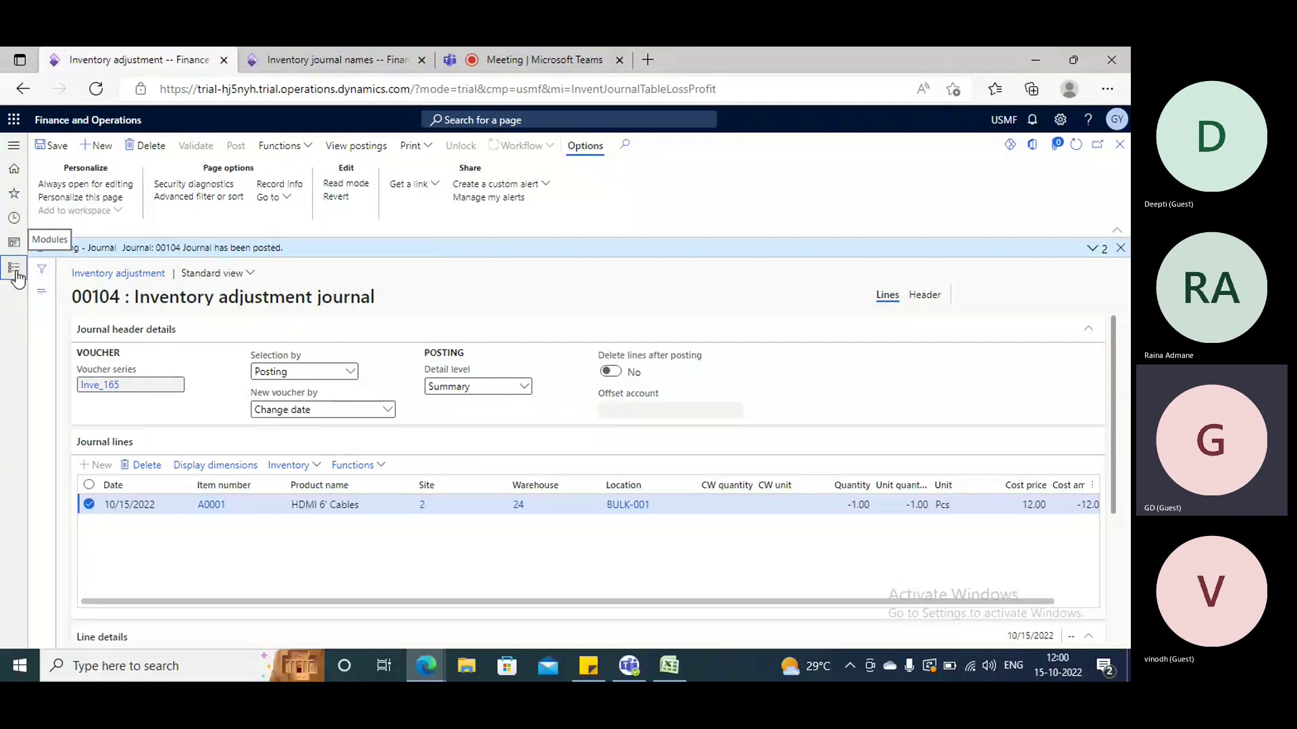
{"action": "left_click", "coordinate": [14, 269]}
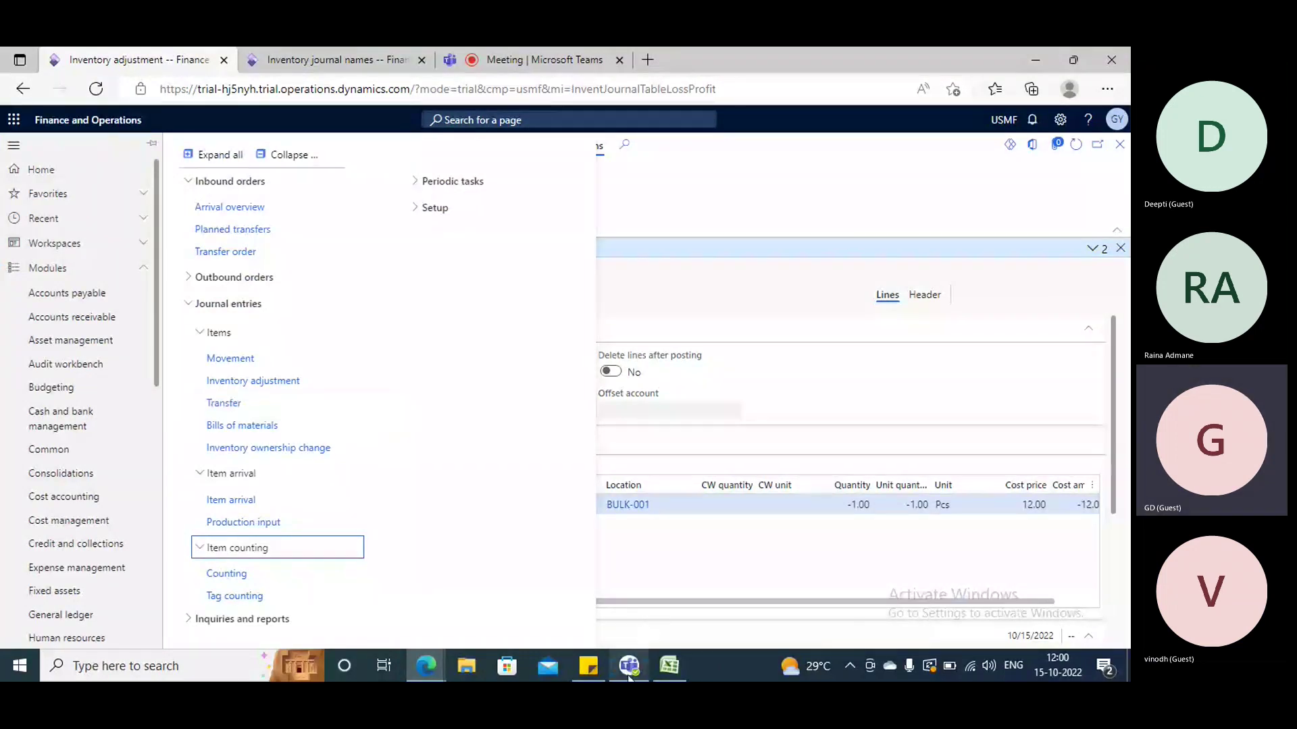
{"action": "left_click", "coordinate": [594, 672]}
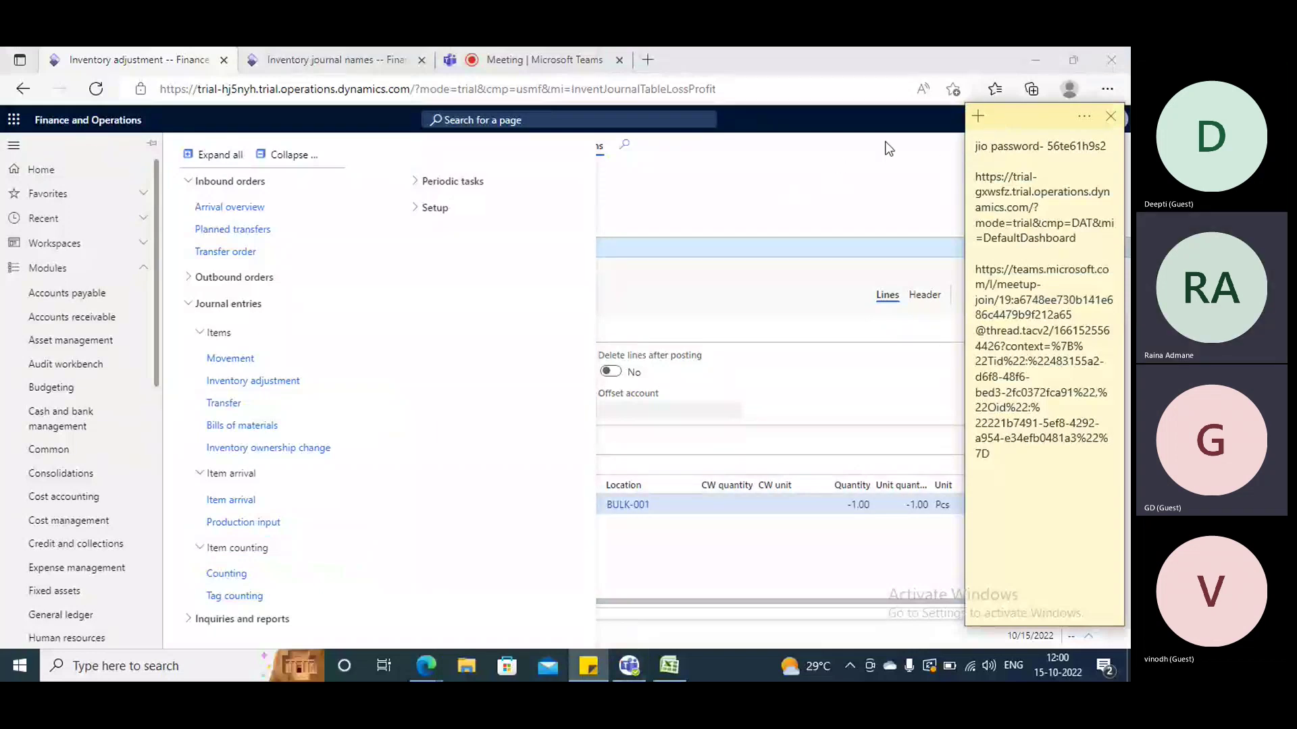
{"action": "left_click", "coordinate": [343, 665]}
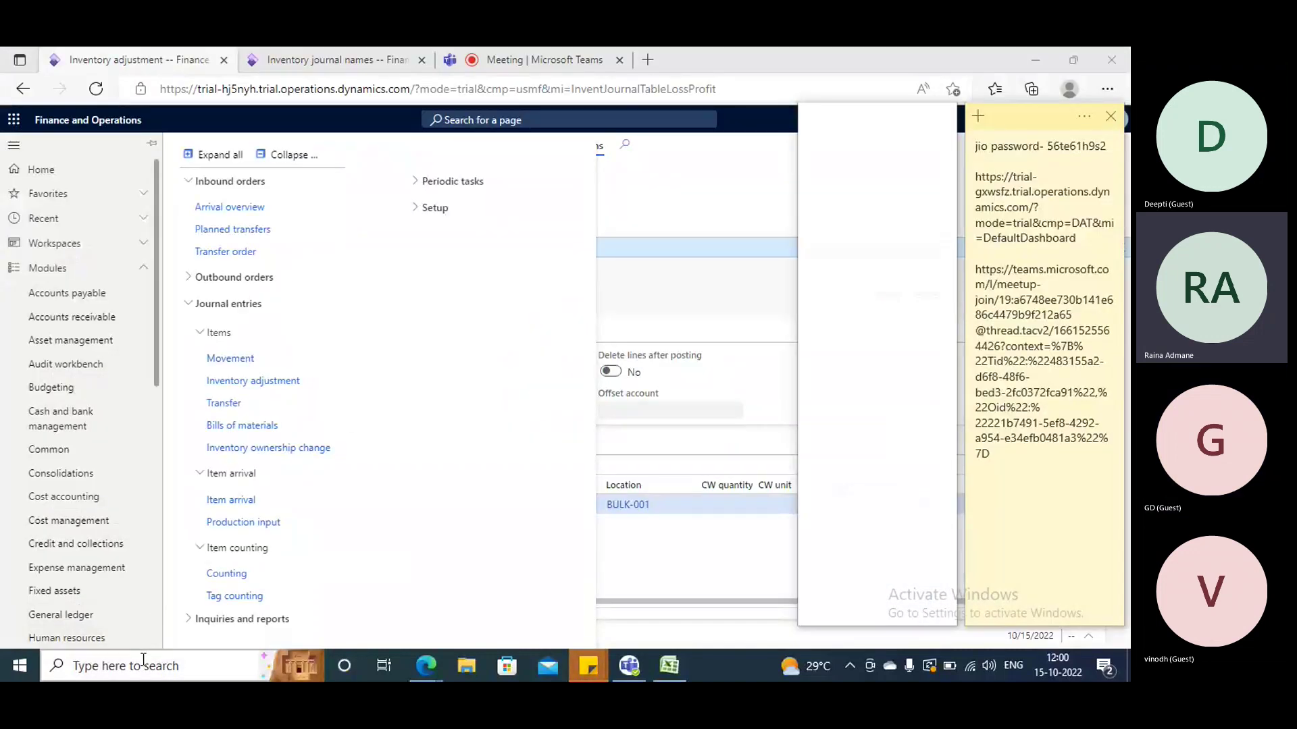
{"action": "left_click", "coordinate": [223, 650]}
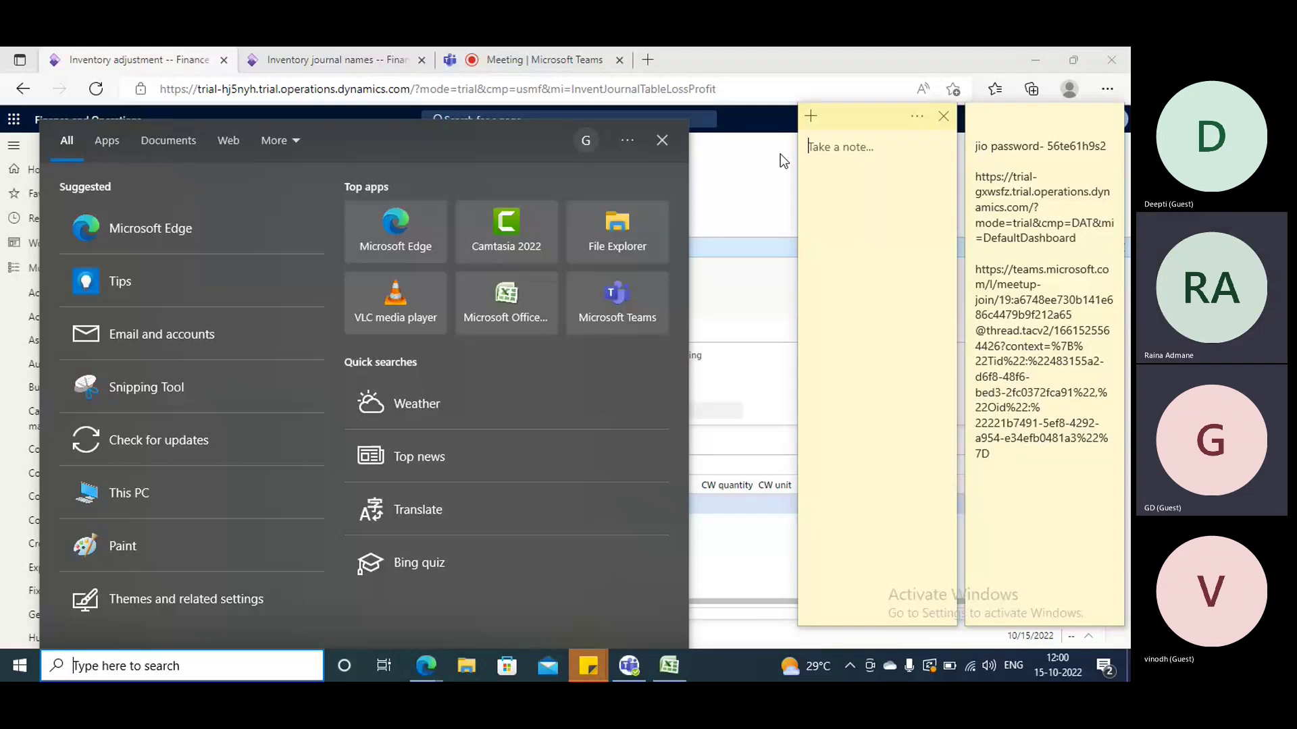
{"action": "left_click", "coordinate": [735, 181]}
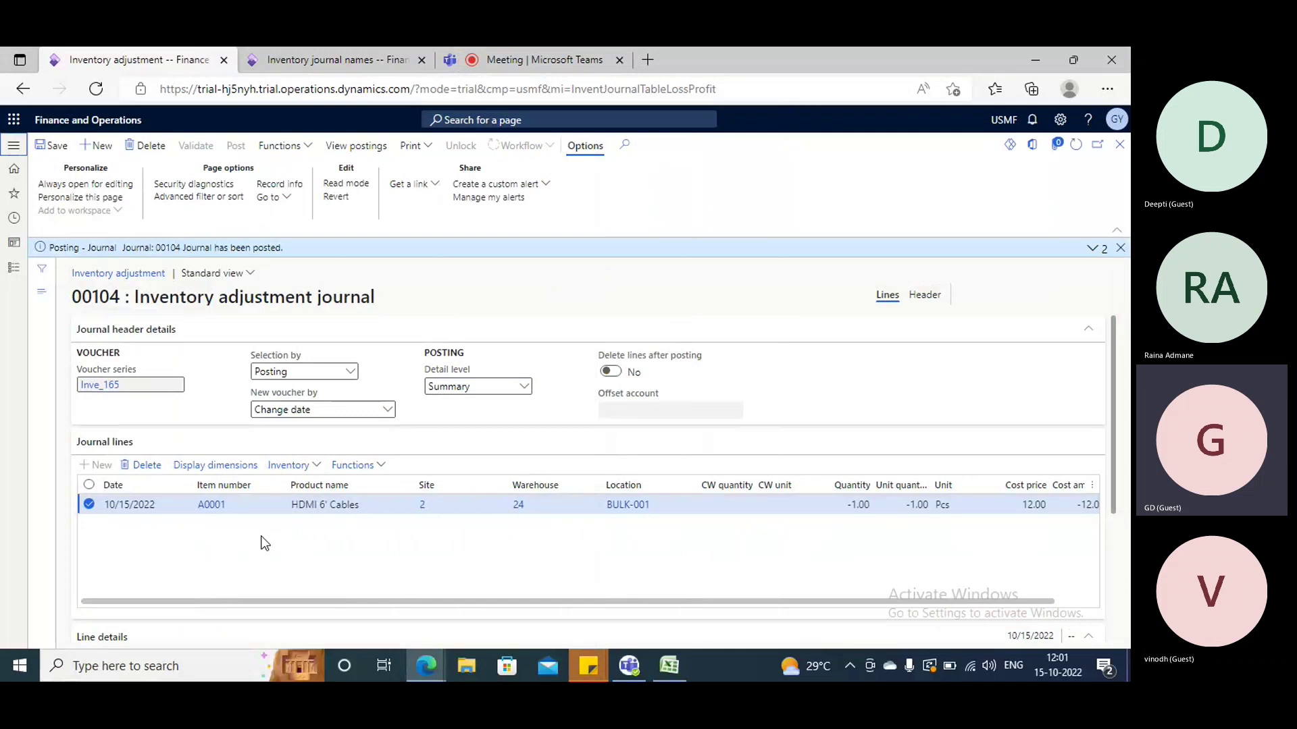
- Show the inventory journal entries navigation, and open a blank Notepad window maximized over it
{"action": "left_click", "coordinate": [14, 270]}
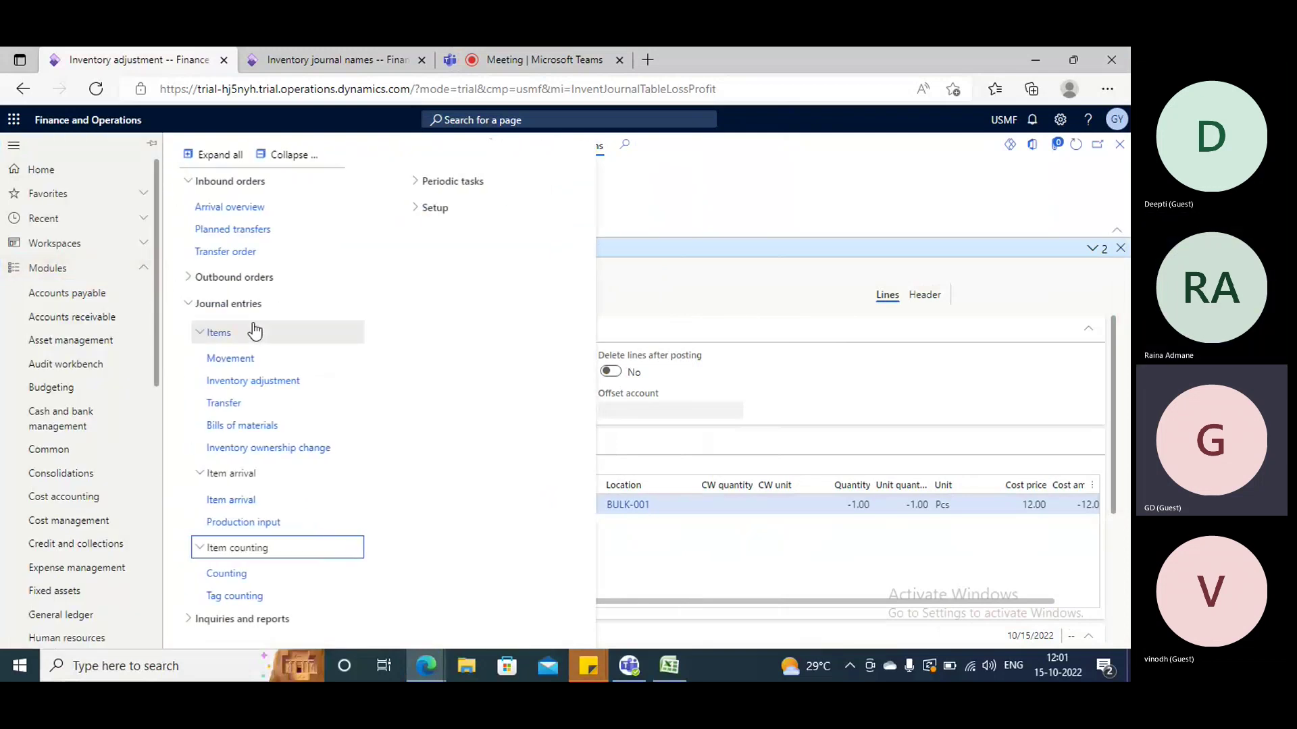
{"action": "left_click", "coordinate": [215, 669]}
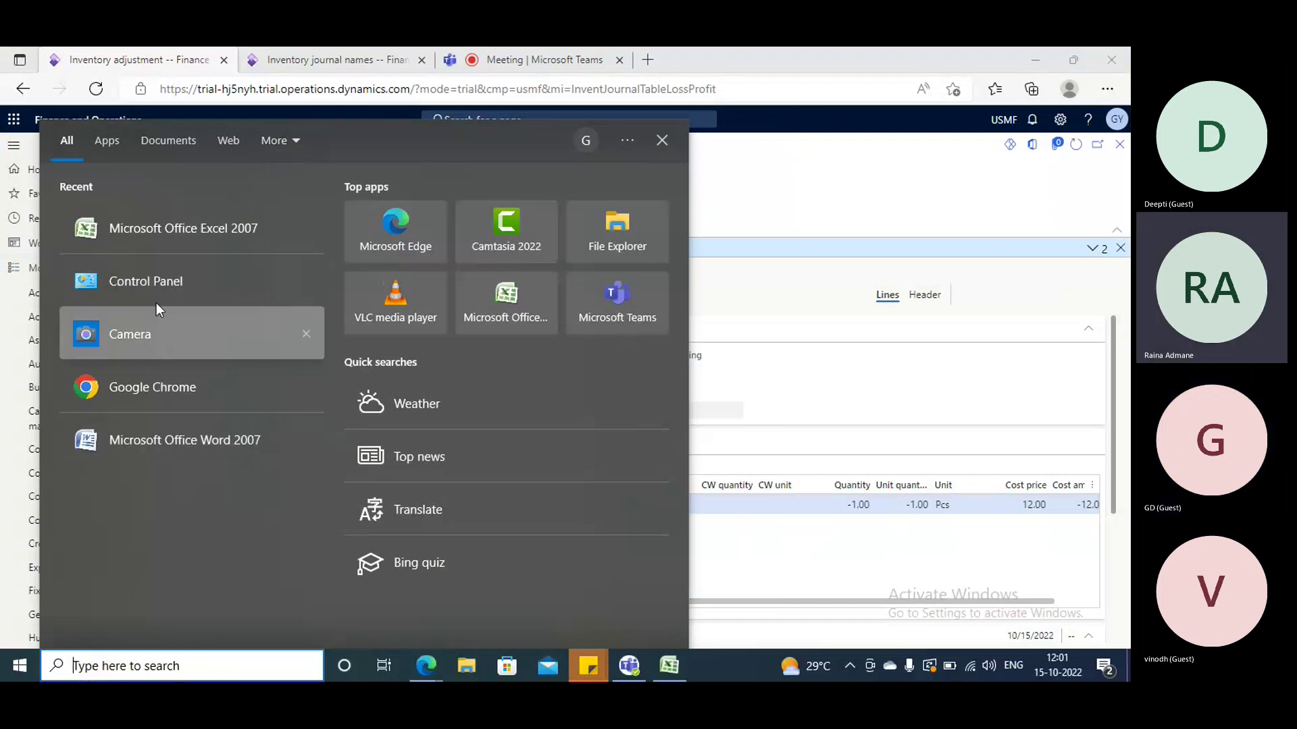
{"action": "type", "text": "NO"}
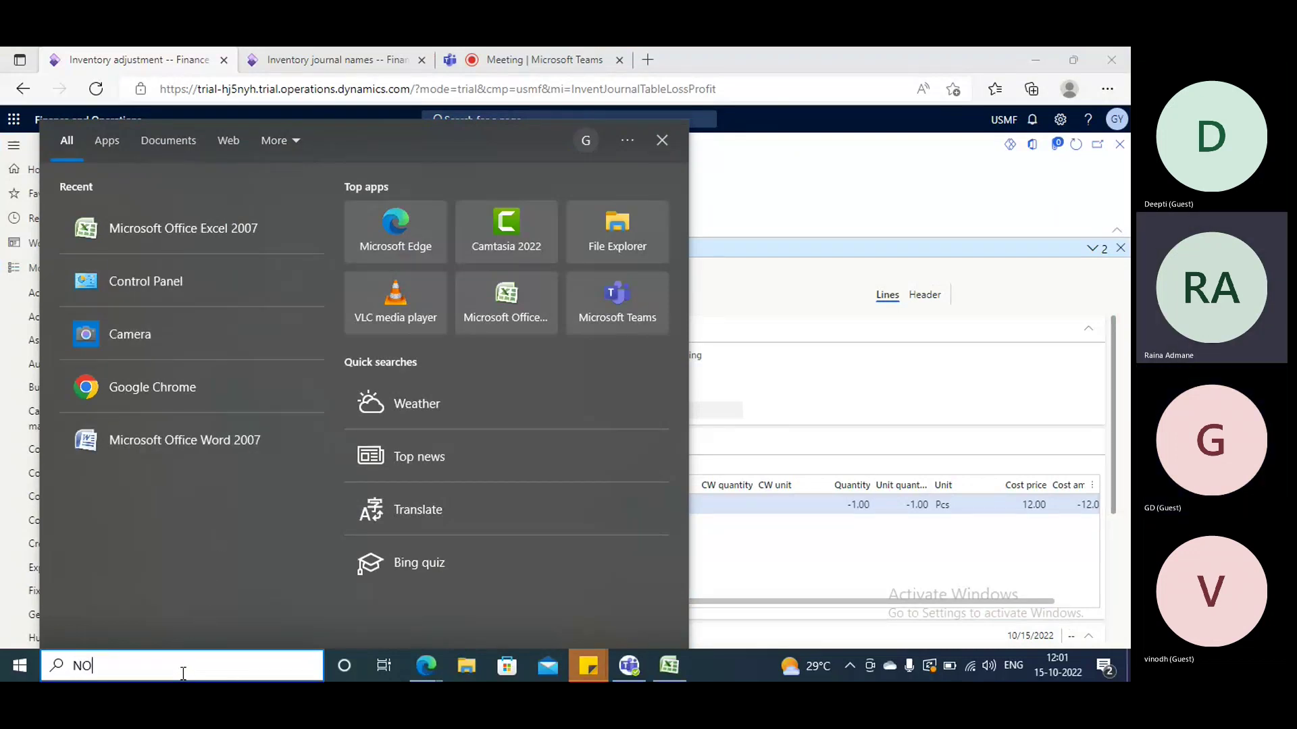
{"action": "type", "text": "TE"}
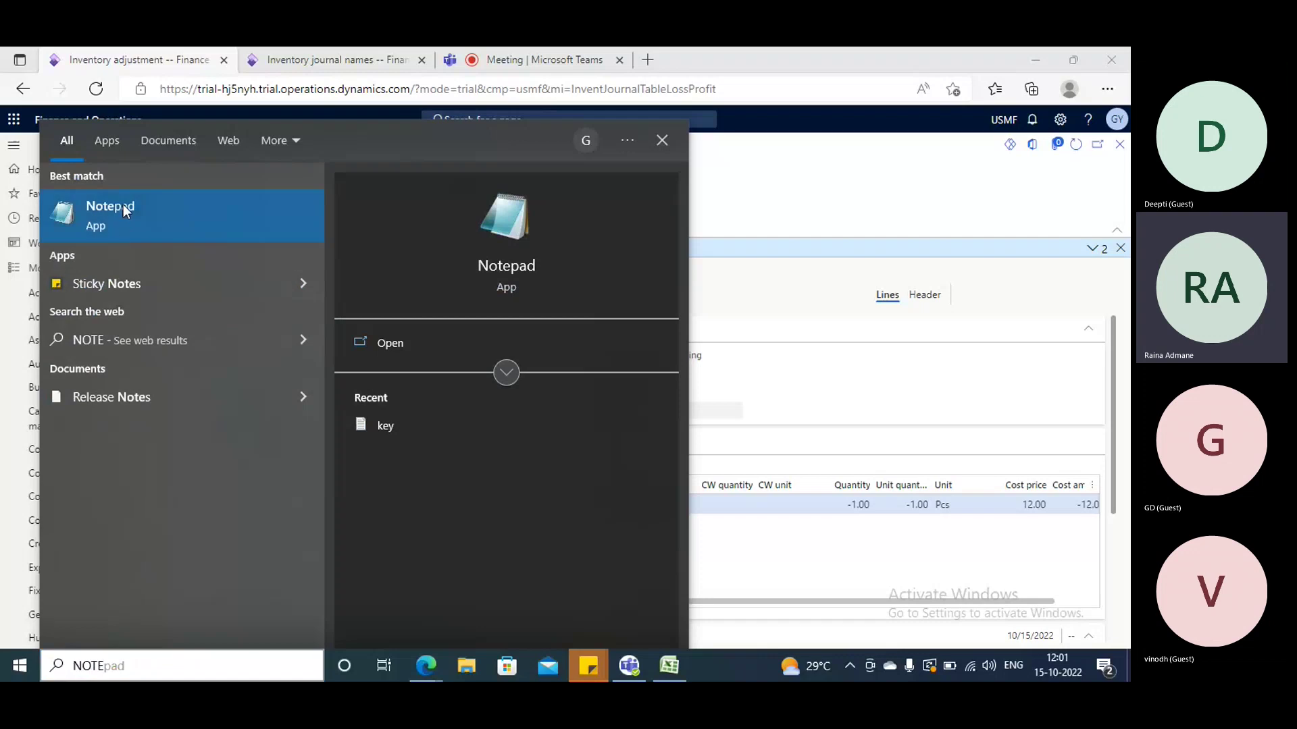
{"action": "left_click", "coordinate": [408, 269]}
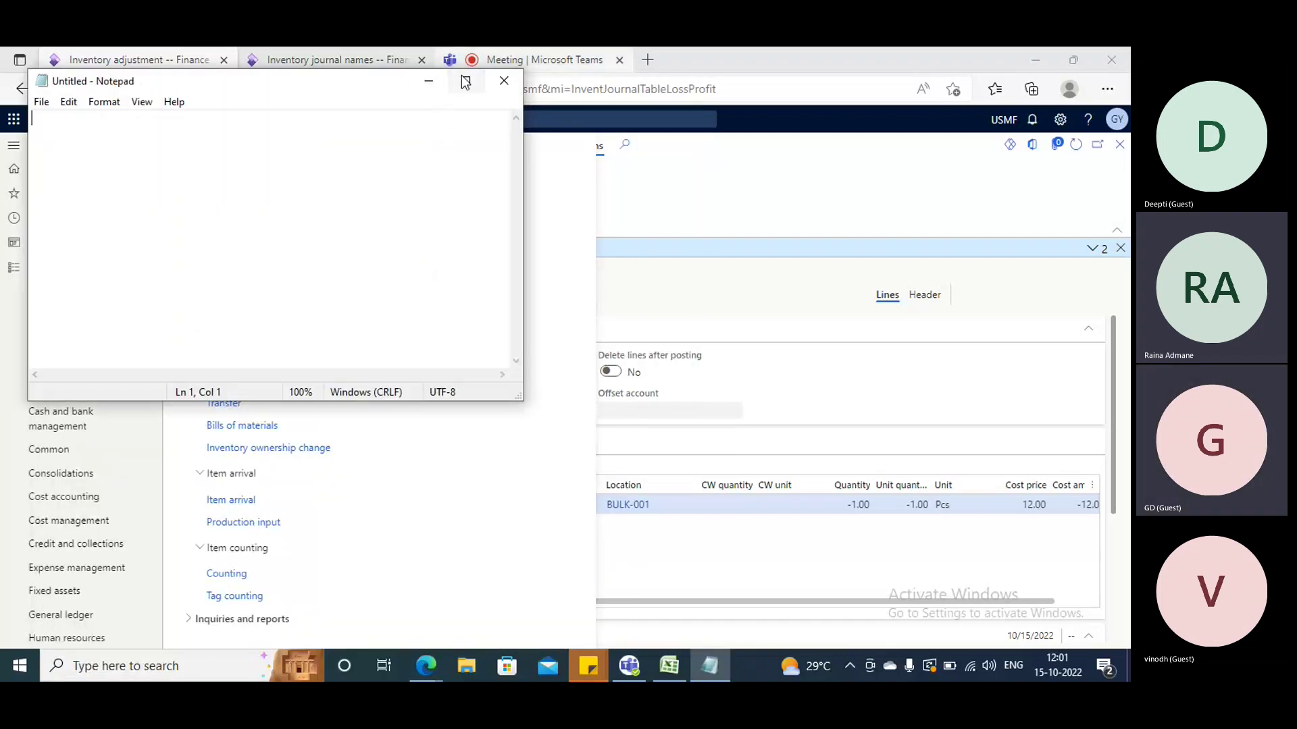
{"action": "left_click", "coordinate": [466, 81]}
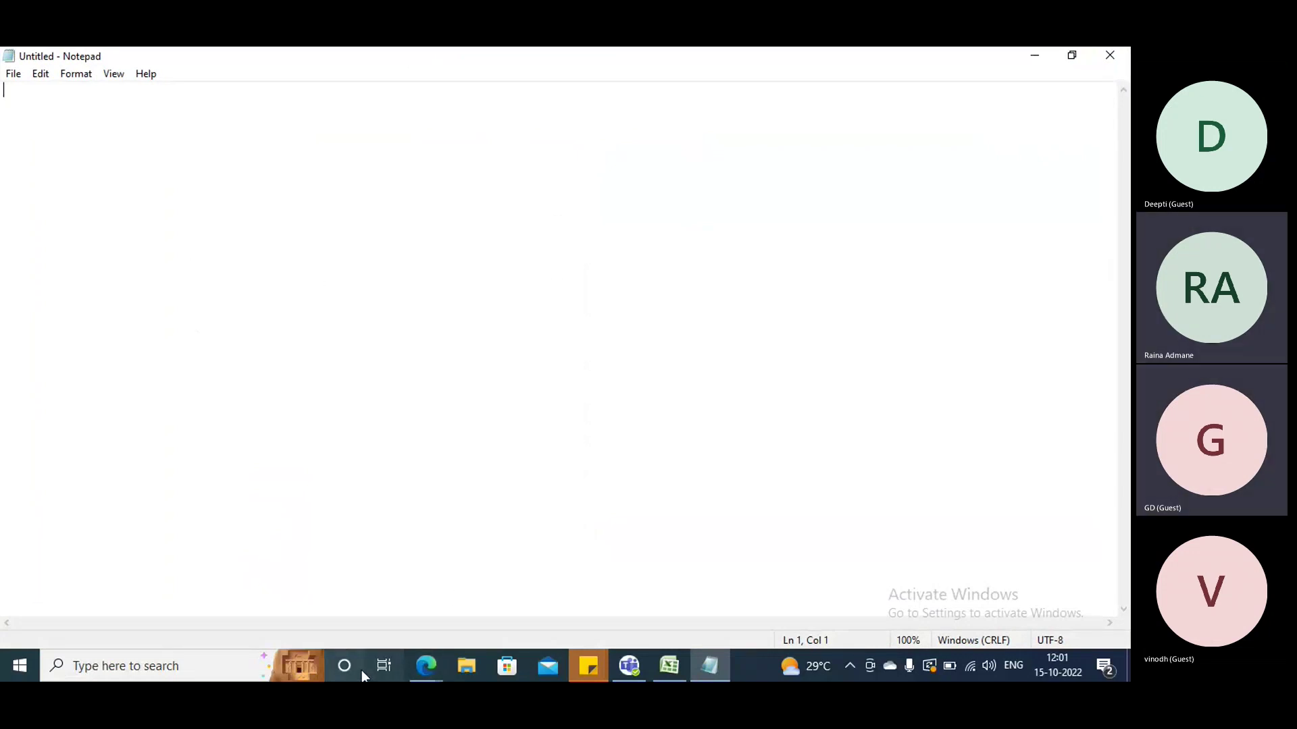
- Switch back to Finance and Operations in Edge and open the inventory transfer journals
{"action": "left_click", "coordinate": [426, 666]}
{"action": "left_click", "coordinate": [365, 598]}
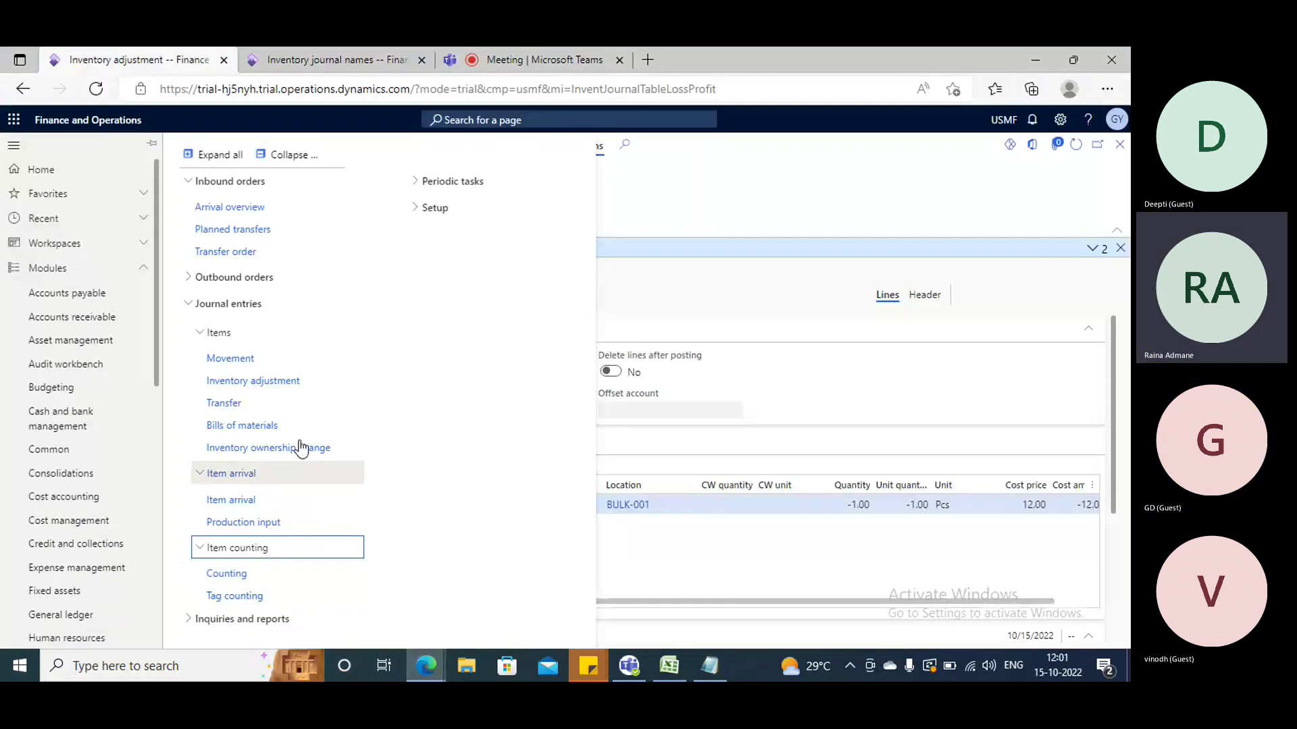
{"action": "left_click", "coordinate": [241, 409]}
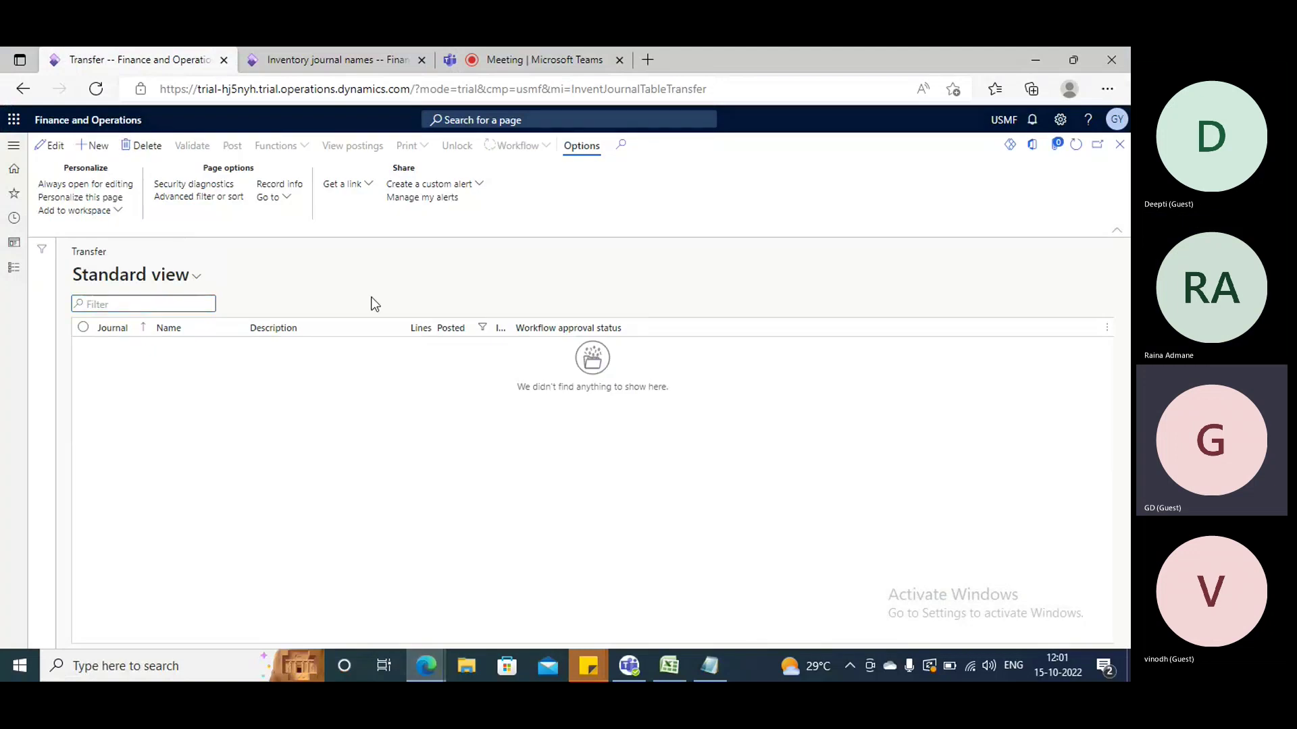
- Create a new inventory transfer journal with the name ITrf for warehouse 24
{"action": "key", "text": "alt+n"}
{"action": "left_click", "coordinate": [959, 290]}
{"action": "type", "text": "24"}
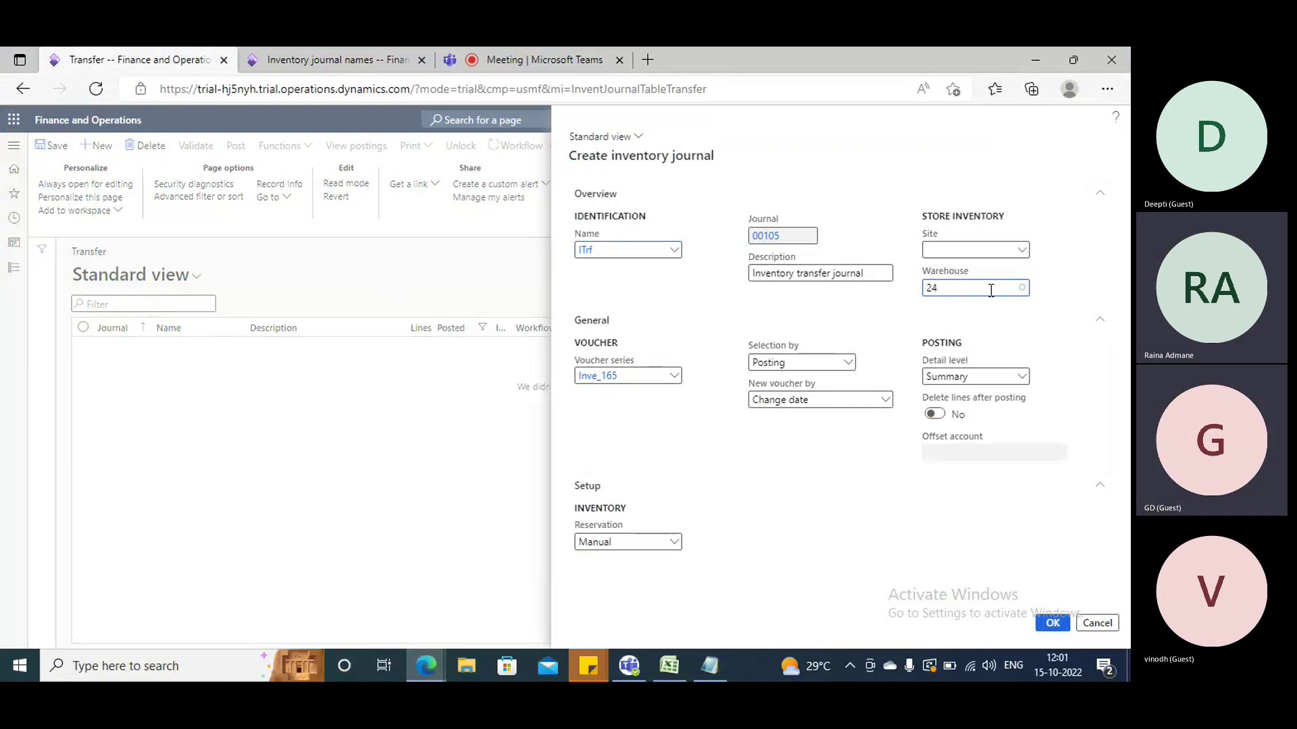
{"action": "left_click", "coordinate": [1062, 367]}
{"action": "left_click", "coordinate": [1047, 623]}
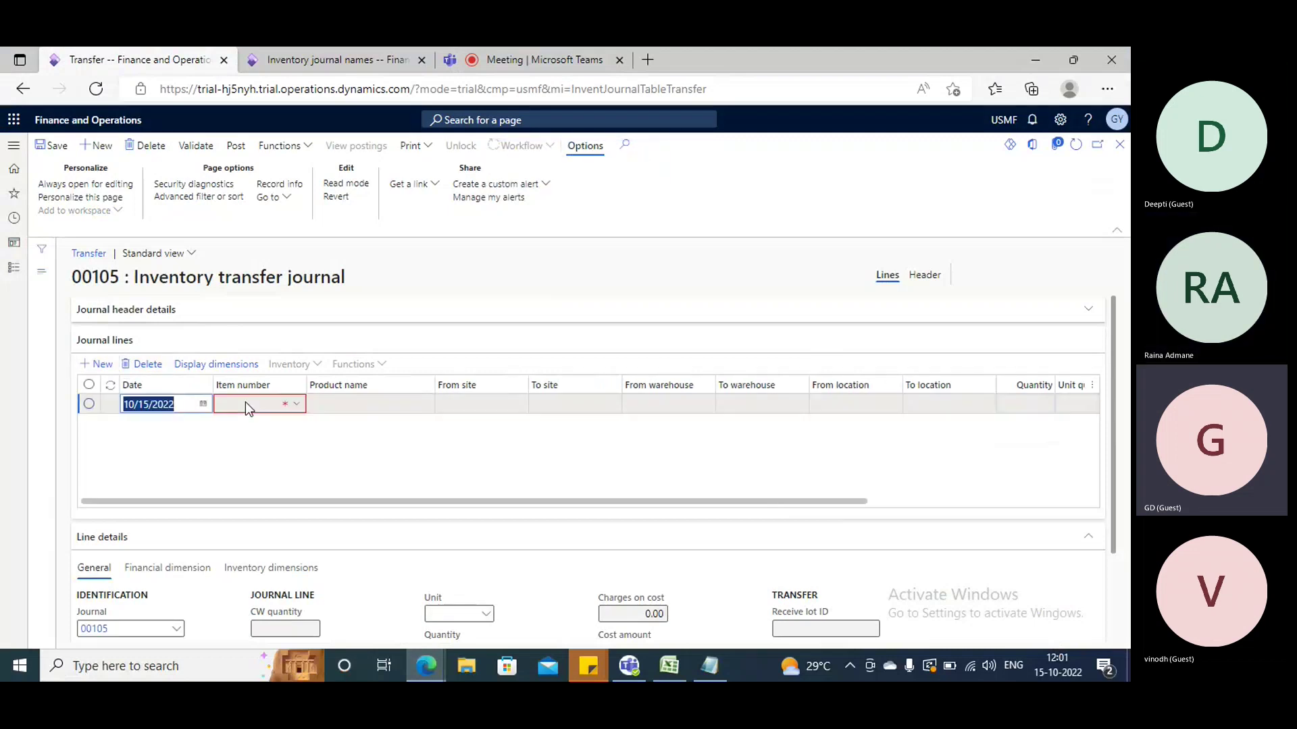
- Enter item A0001 on the transfer journal line and set its destination site to 1, Home speakers production
{"action": "type", "text": "A0001"}
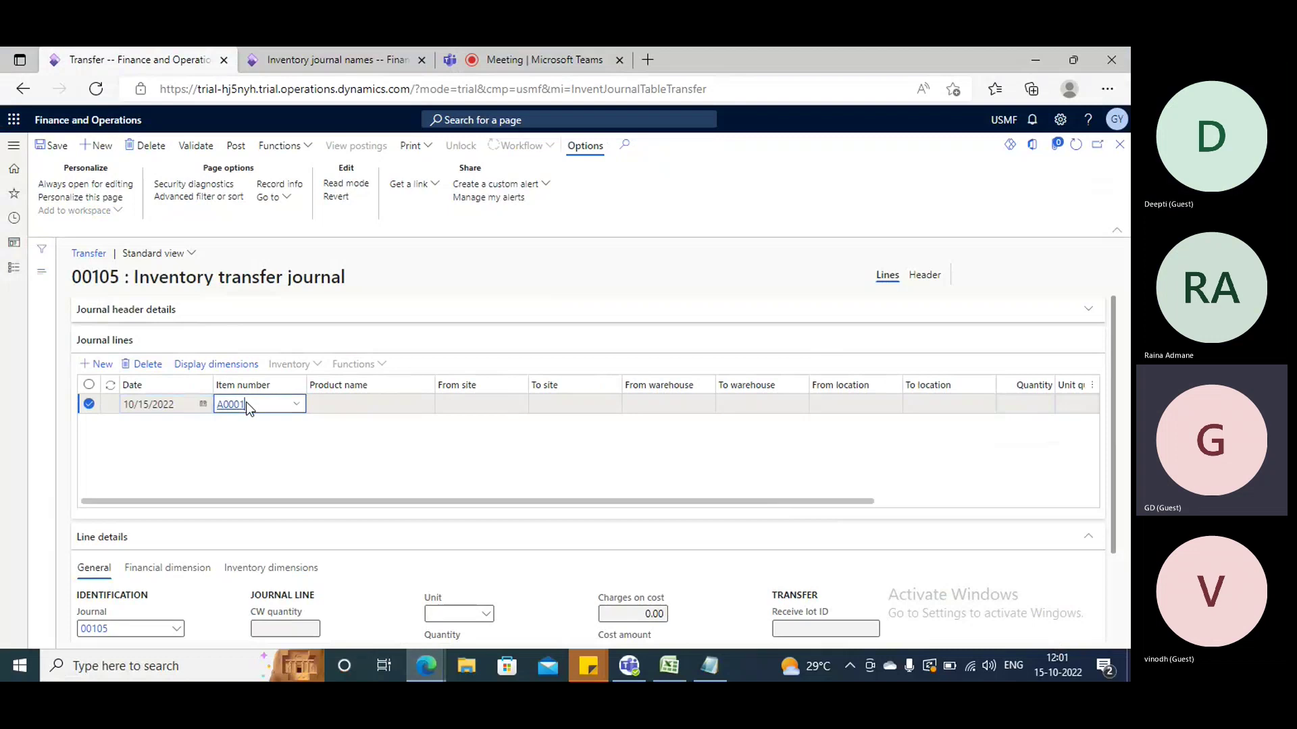
{"action": "key", "text": "Tab"}
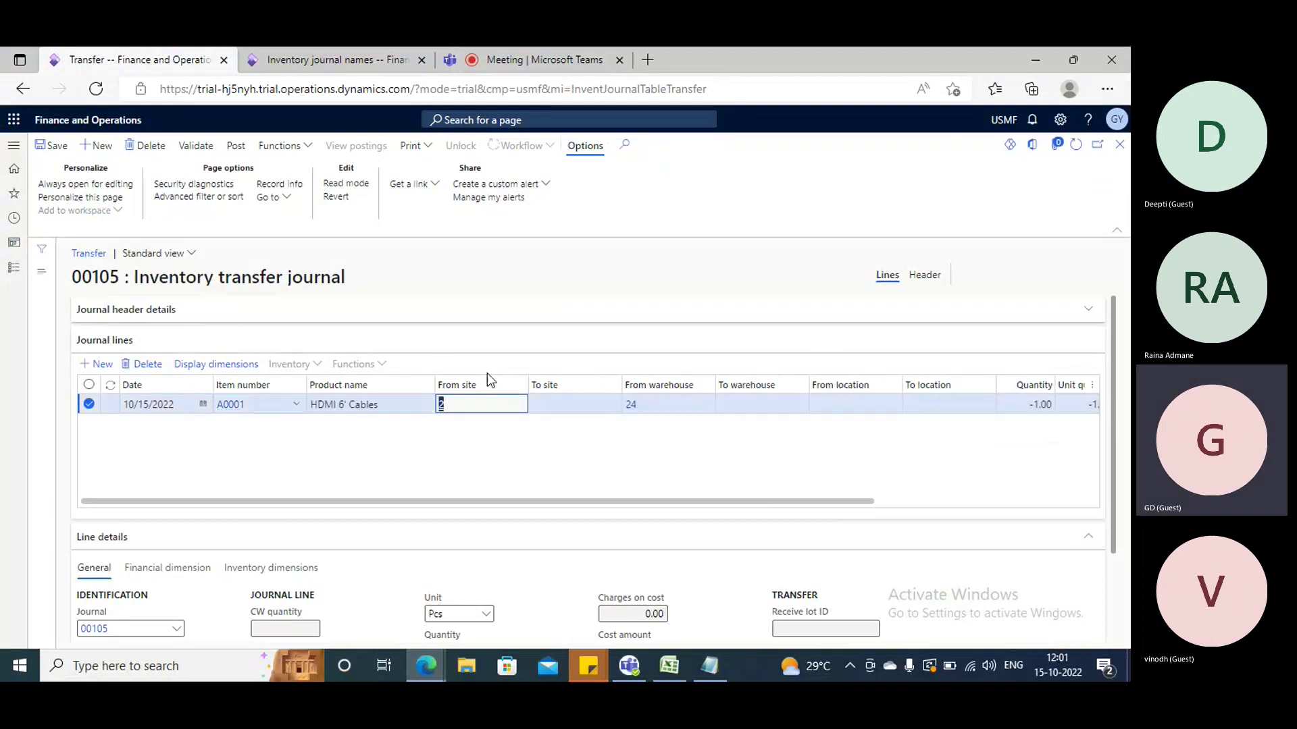
{"action": "left_click", "coordinate": [618, 408]}
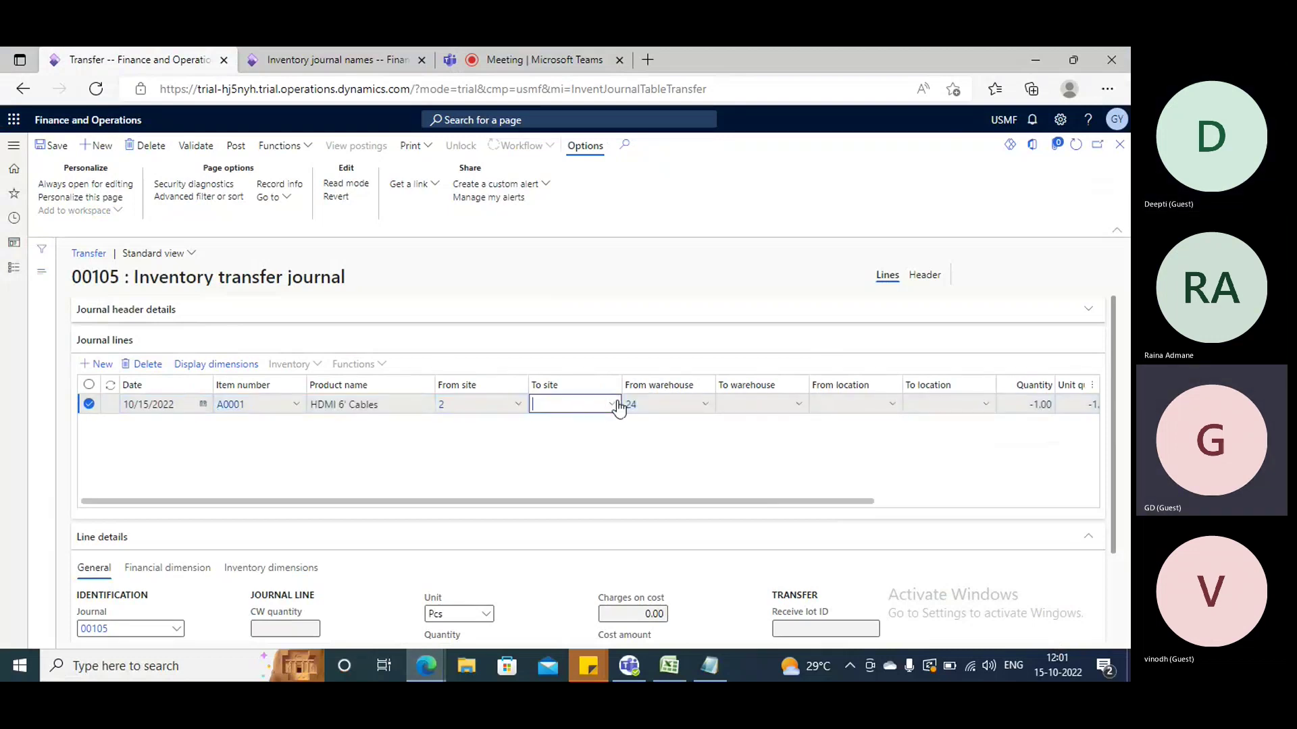
{"action": "left_click", "coordinate": [613, 406]}
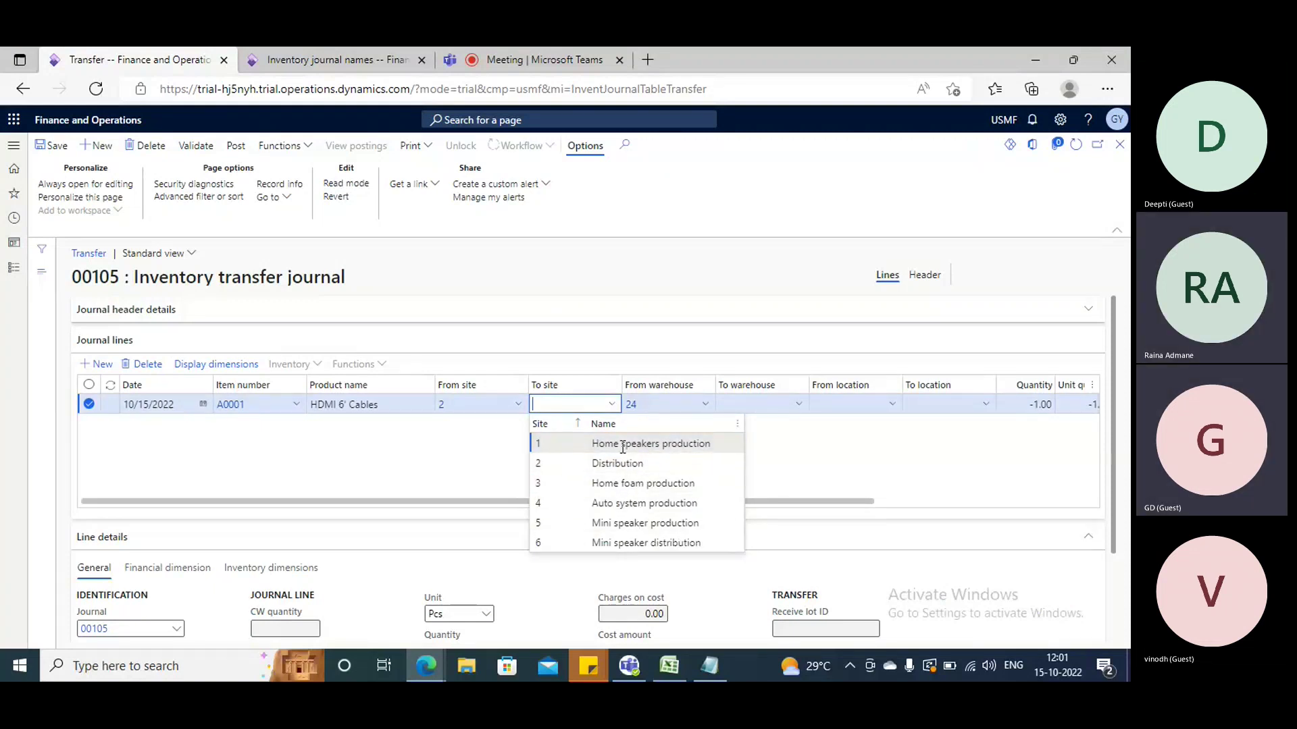
{"action": "left_click", "coordinate": [742, 446]}
{"action": "key", "text": "Tab"}
{"action": "key", "text": "Tab"}
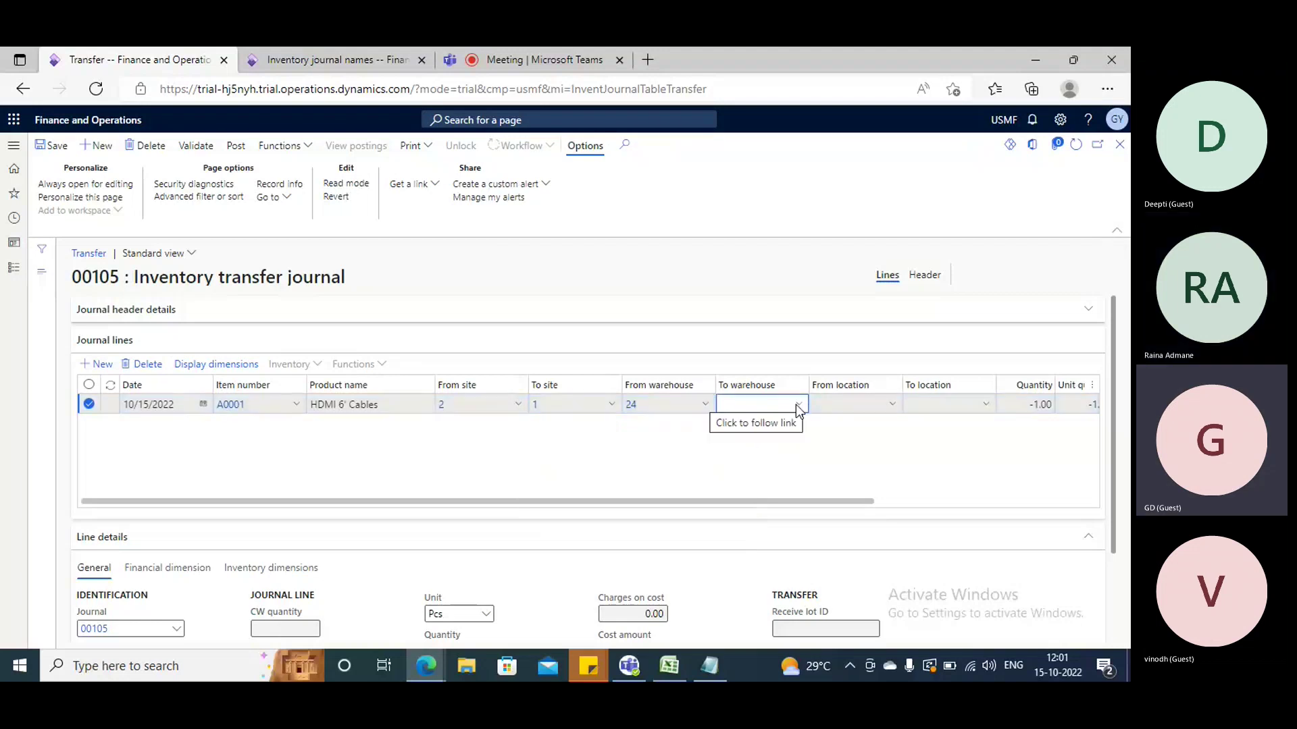
- Set the line's destination warehouse to 11, Site 1 - Raw Materials
{"action": "left_click", "coordinate": [799, 405]}
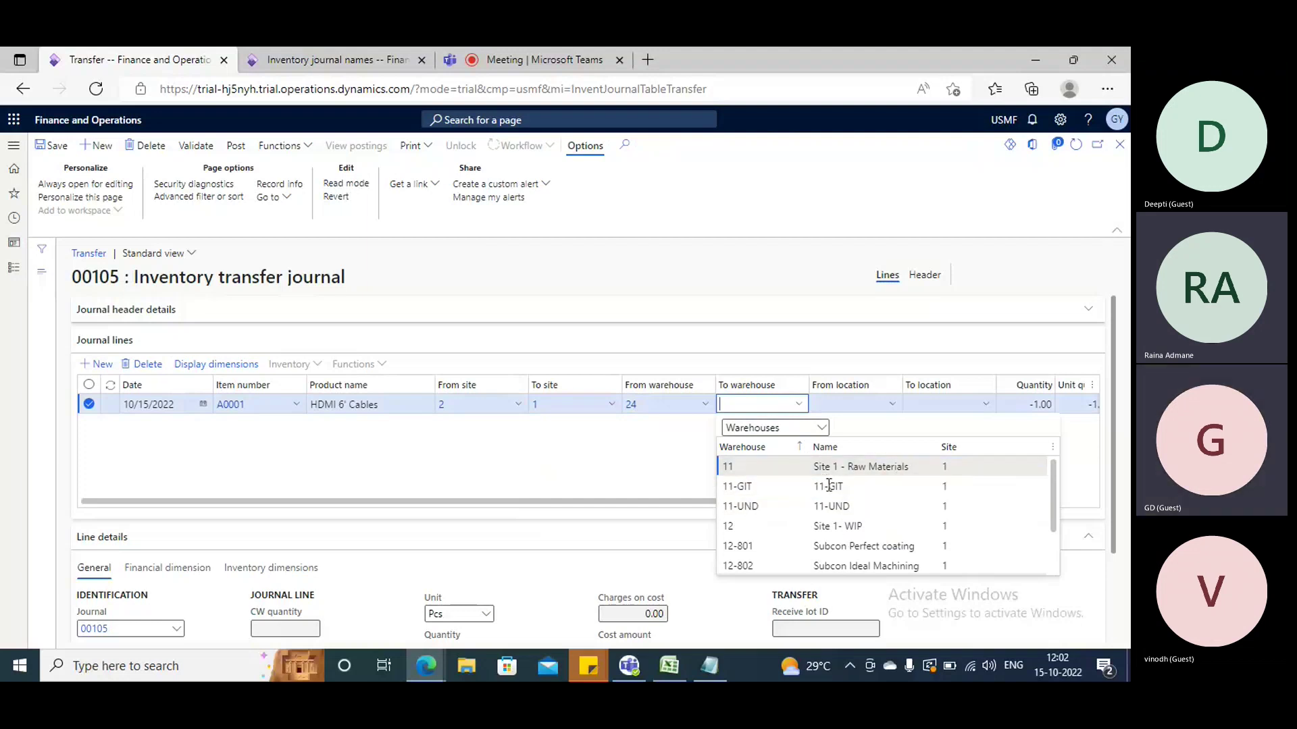
{"action": "scroll", "coordinate": [867, 526], "scroll_direction": "down", "scroll_amount": 1}
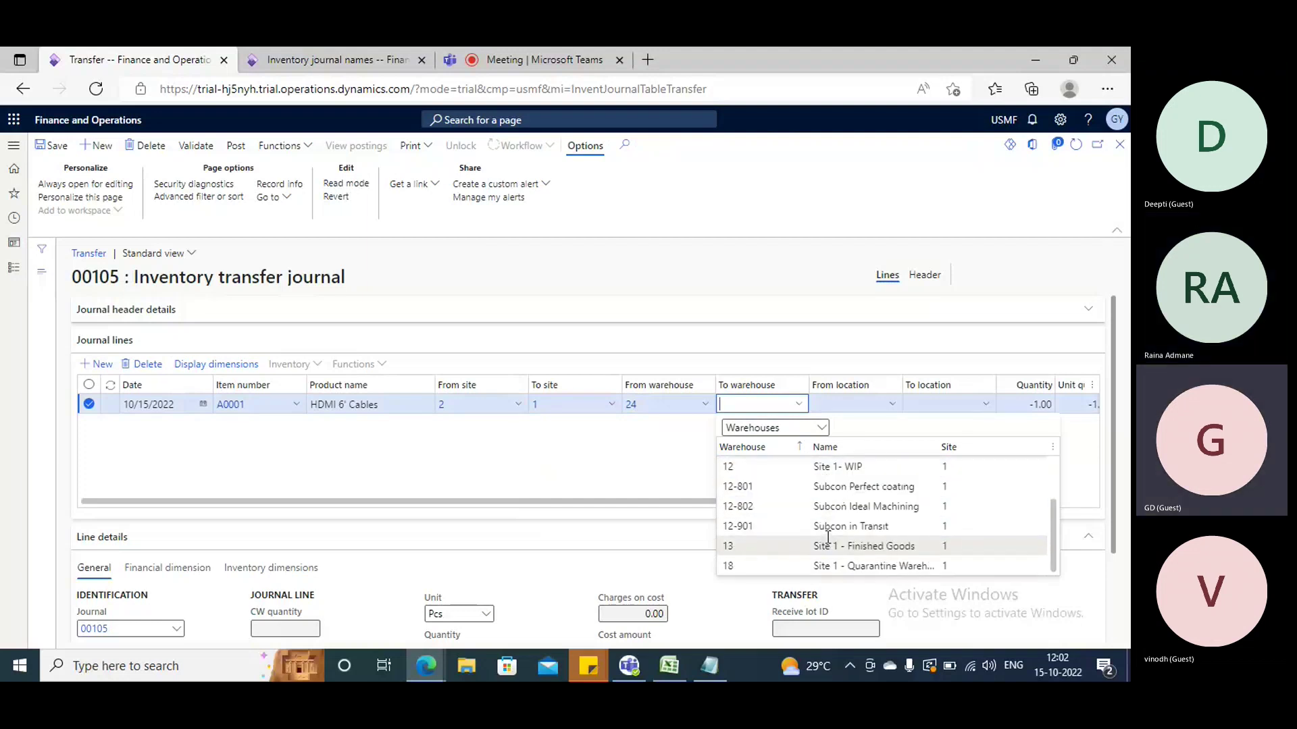
{"action": "scroll", "coordinate": [838, 519], "scroll_direction": "up", "scroll_amount": 1}
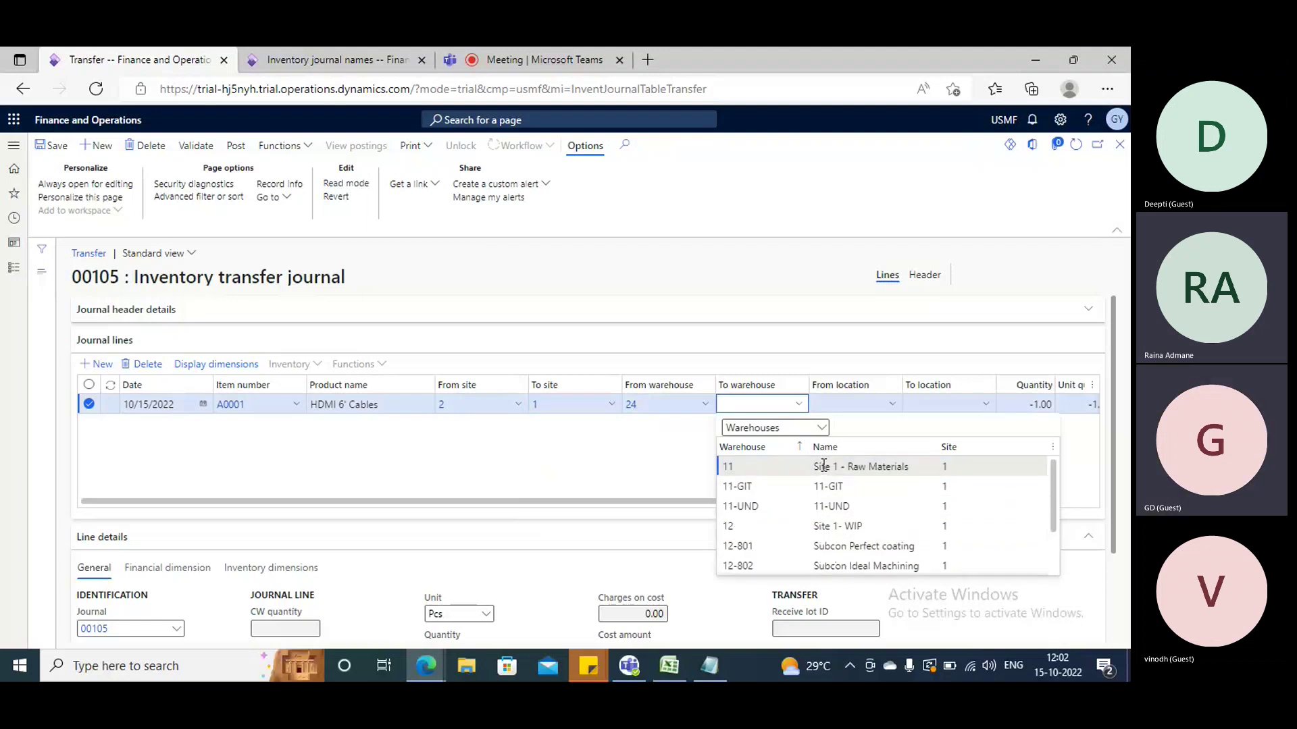
{"action": "key", "text": "Tab"}
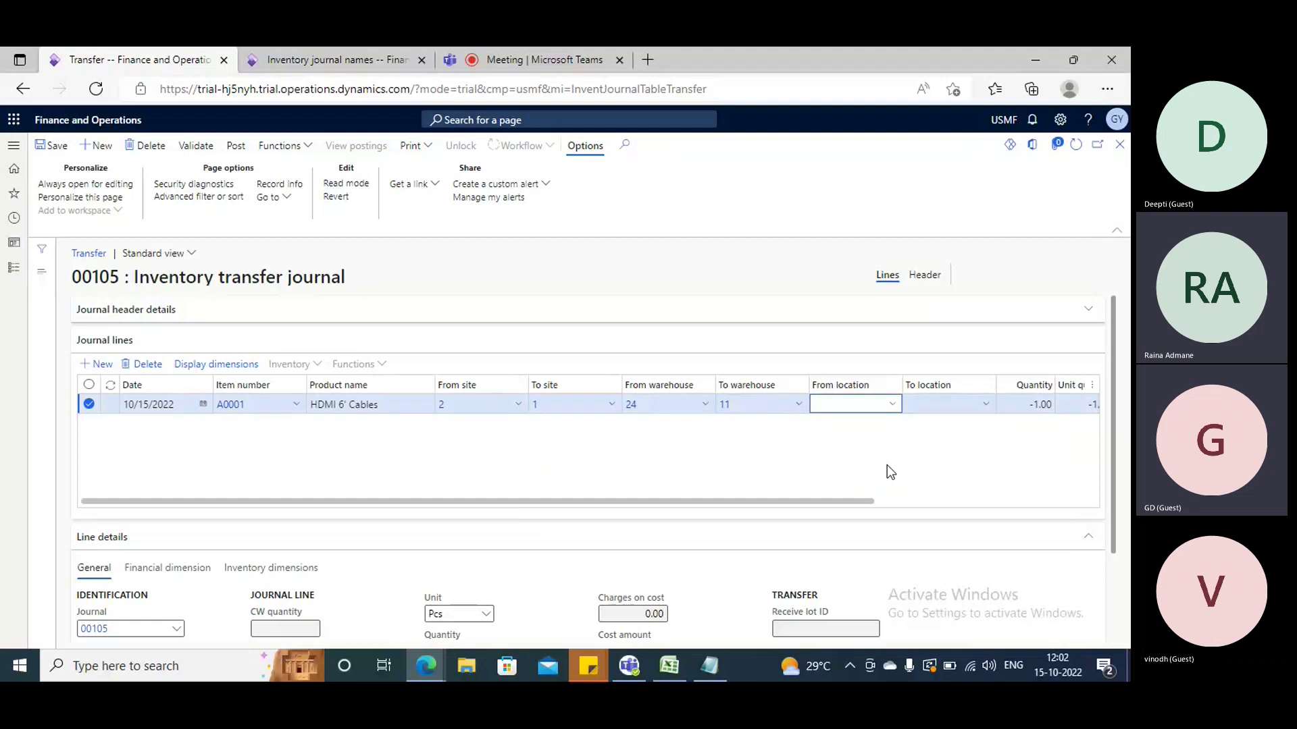
- Set the line's source location to BULK-001 in warehouse 24, chosen from the on-hand stock lookup
{"action": "left_click", "coordinate": [891, 407]}
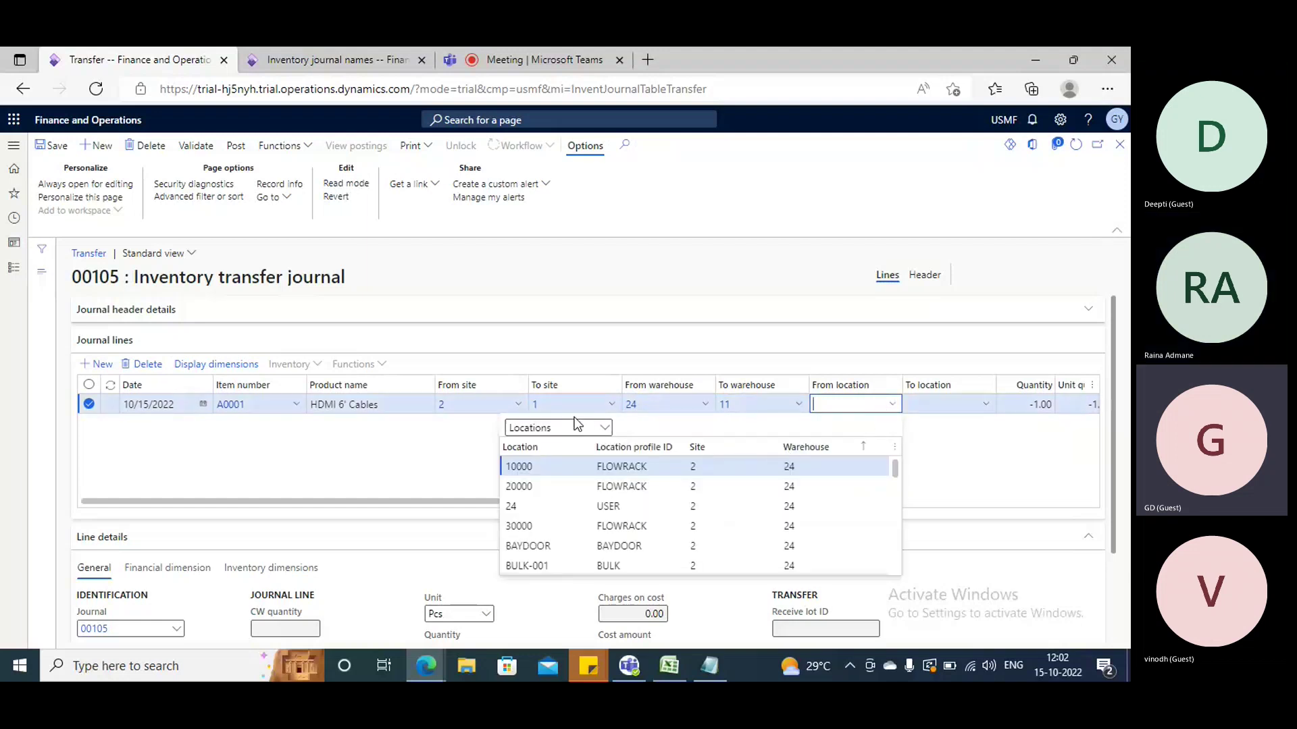
{"action": "left_click", "coordinate": [605, 429]}
{"action": "left_click", "coordinate": [555, 464]}
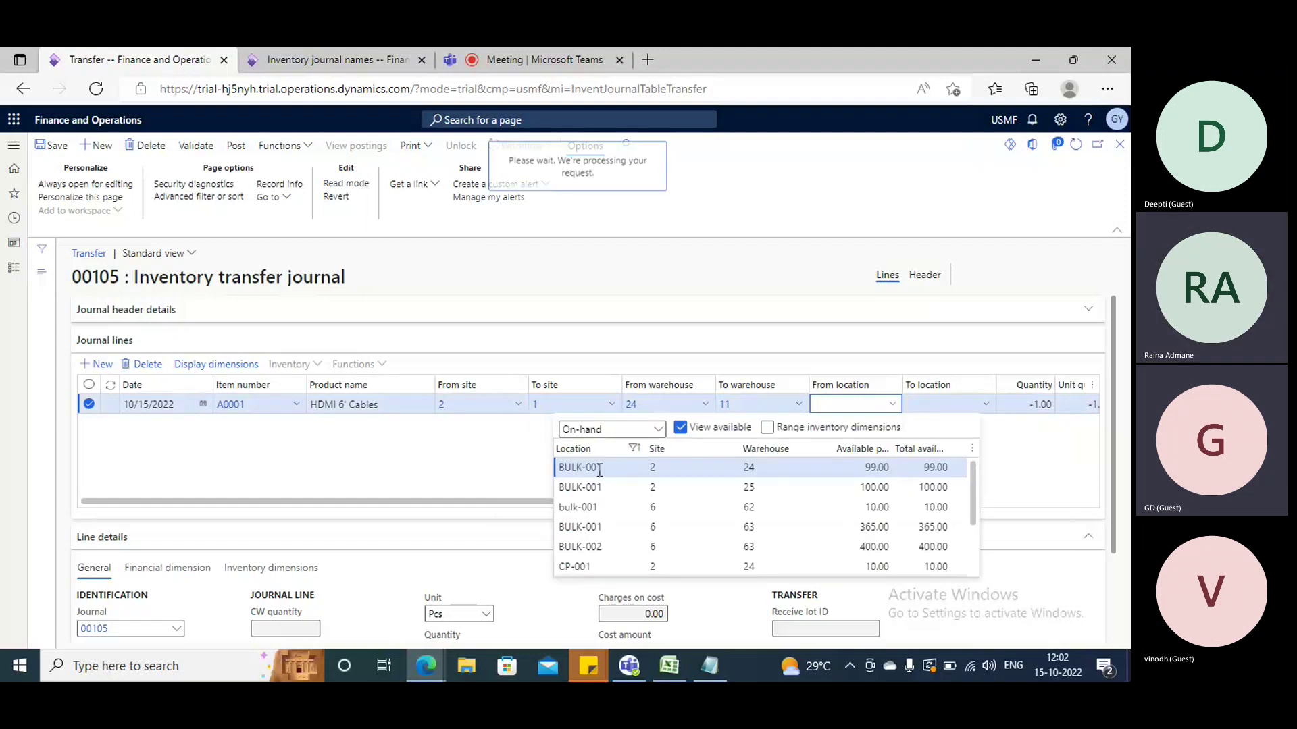
{"action": "key", "text": "Return"}
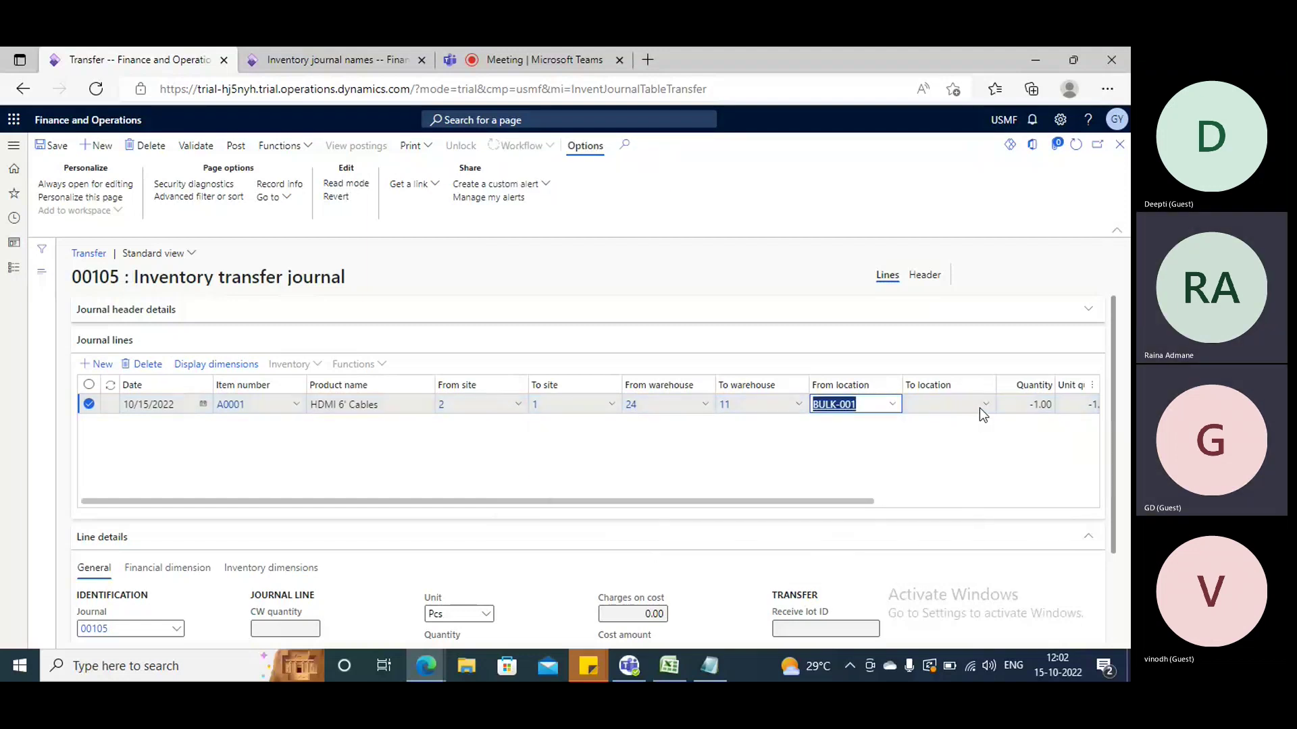
- Set the line's destination location to 11 from the Locations lookup and save the journal
{"action": "left_click", "coordinate": [979, 407]}
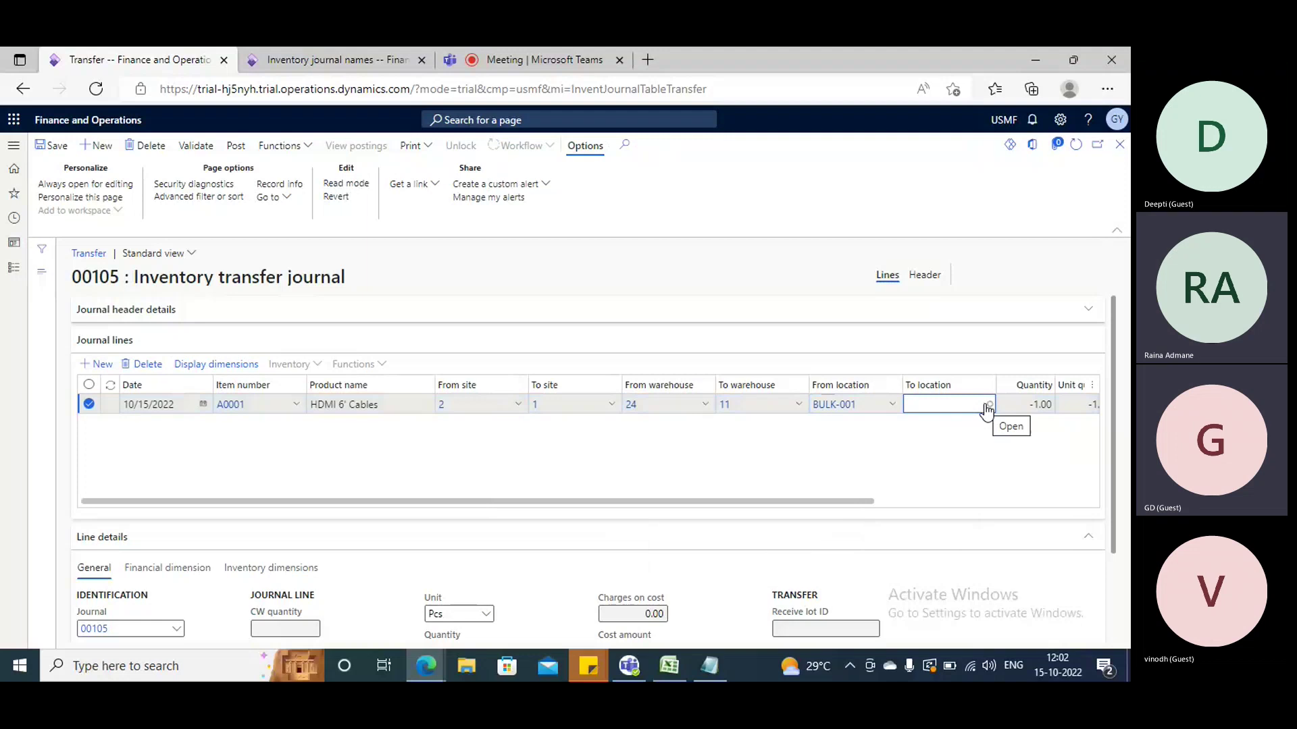
{"action": "left_click", "coordinate": [987, 407]}
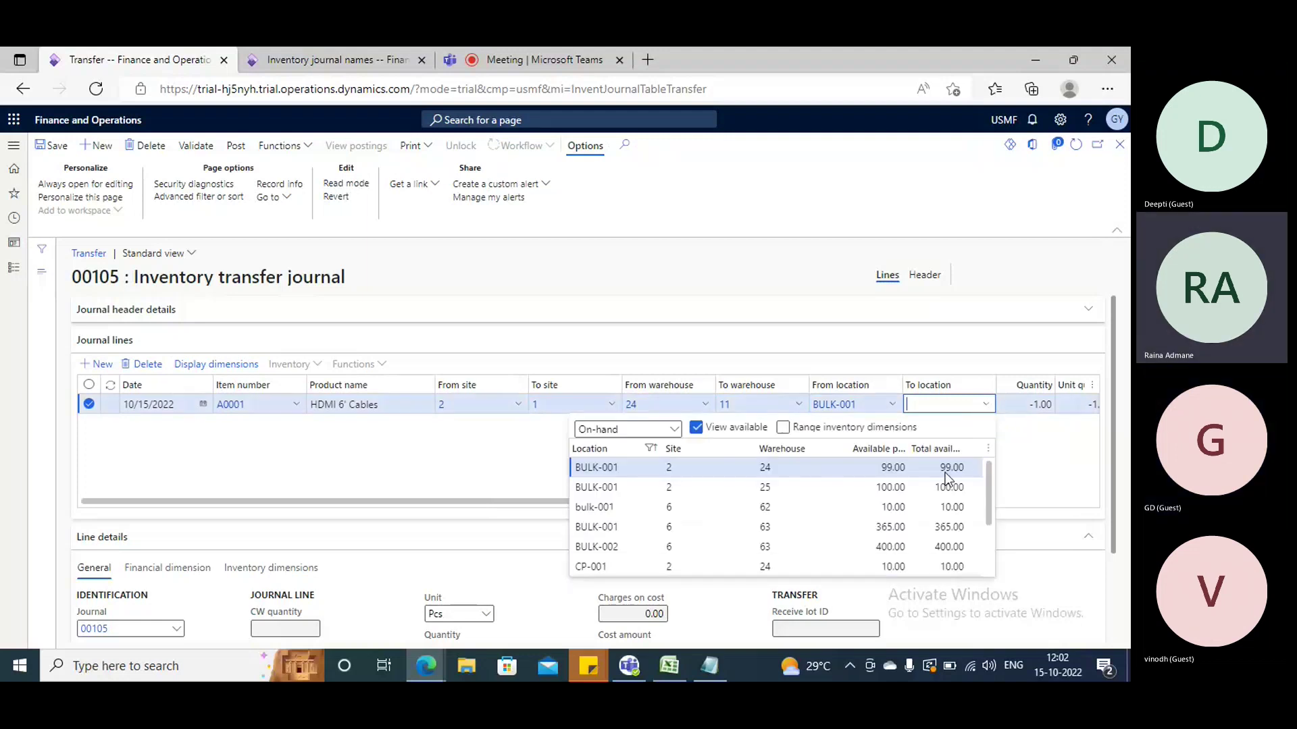
{"action": "scroll", "coordinate": [723, 490], "scroll_direction": "down", "scroll_amount": 2}
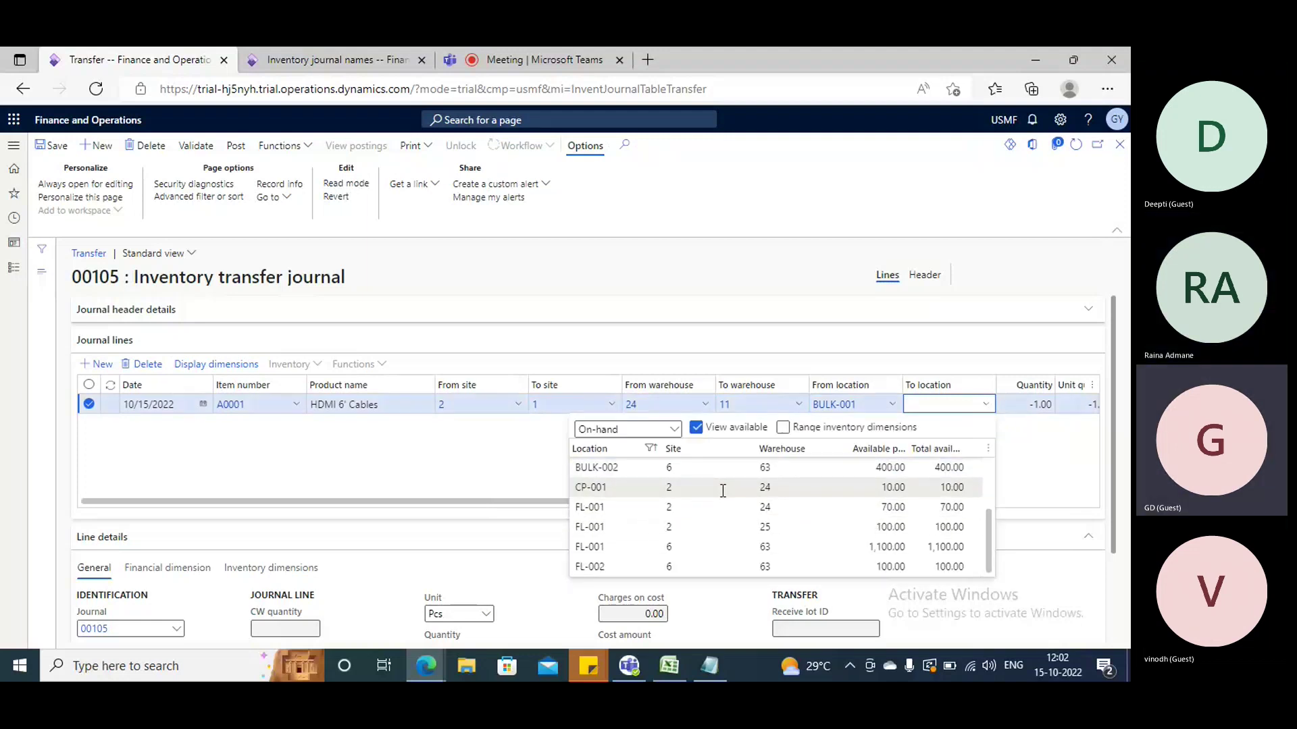
{"action": "scroll", "coordinate": [722, 491], "scroll_direction": "up", "scroll_amount": 2}
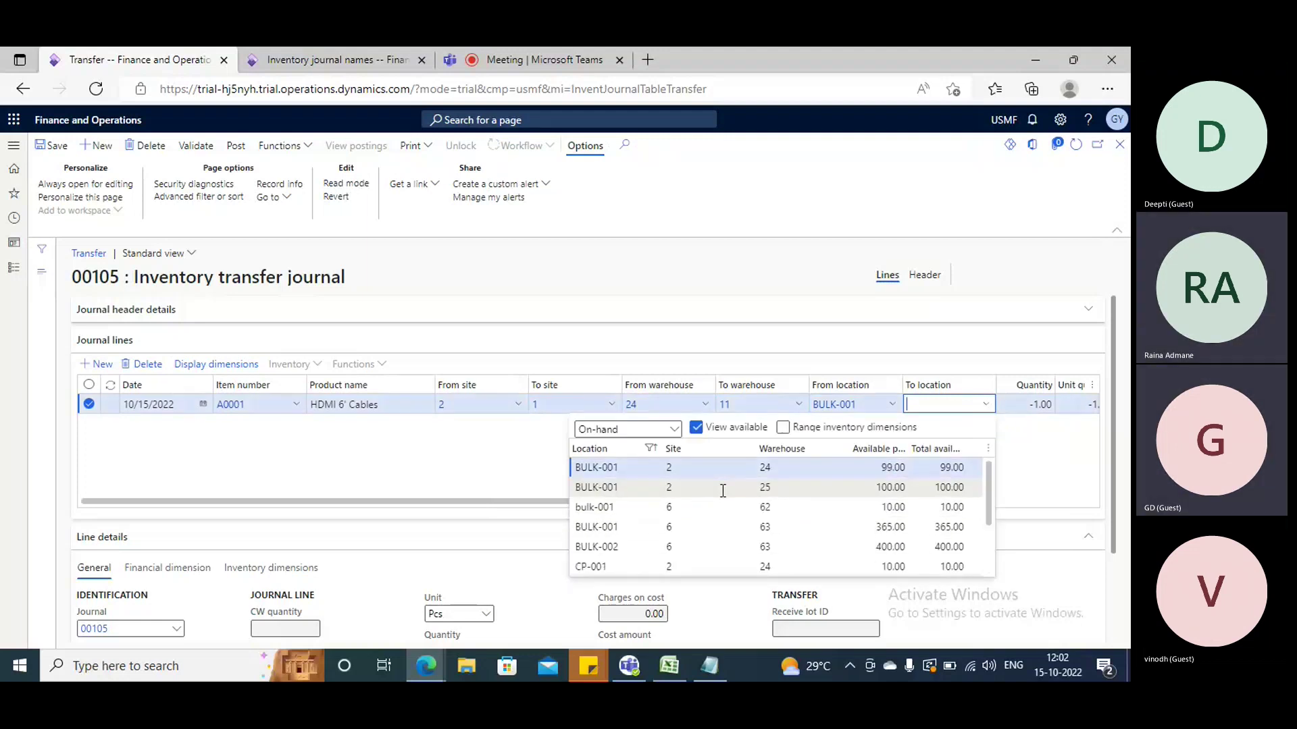
{"action": "left_click", "coordinate": [674, 430]}
{"action": "left_click", "coordinate": [620, 456]}
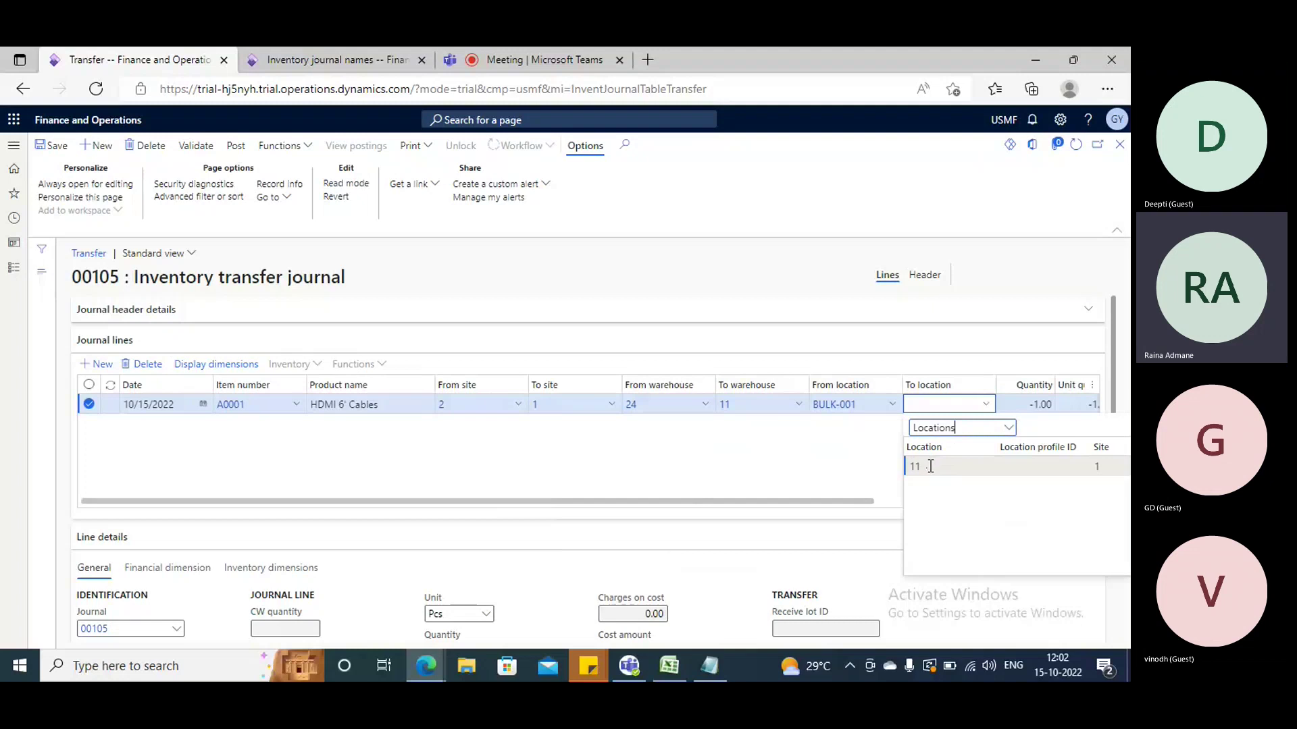
{"action": "left_click", "coordinate": [931, 466]}
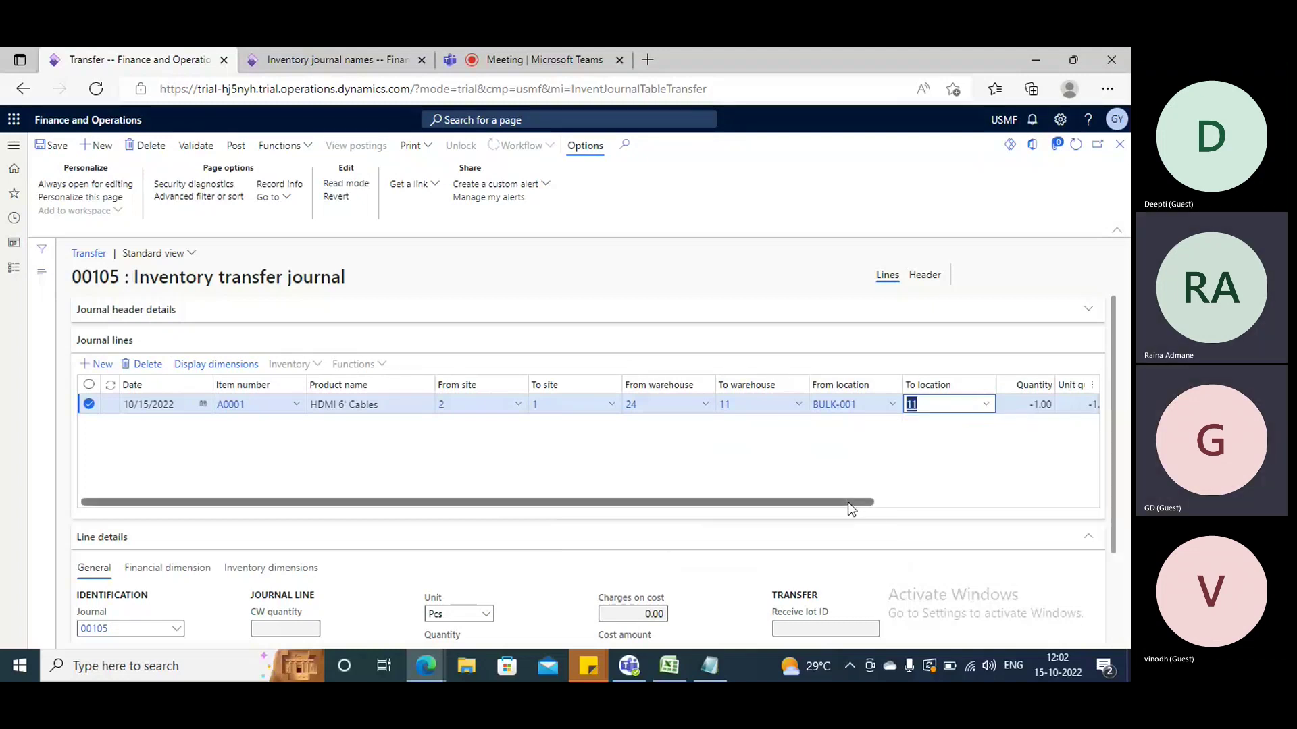
{"action": "key", "text": "Tab"}
{"action": "key", "text": "Tab"}
{"action": "key", "text": "Tab"}
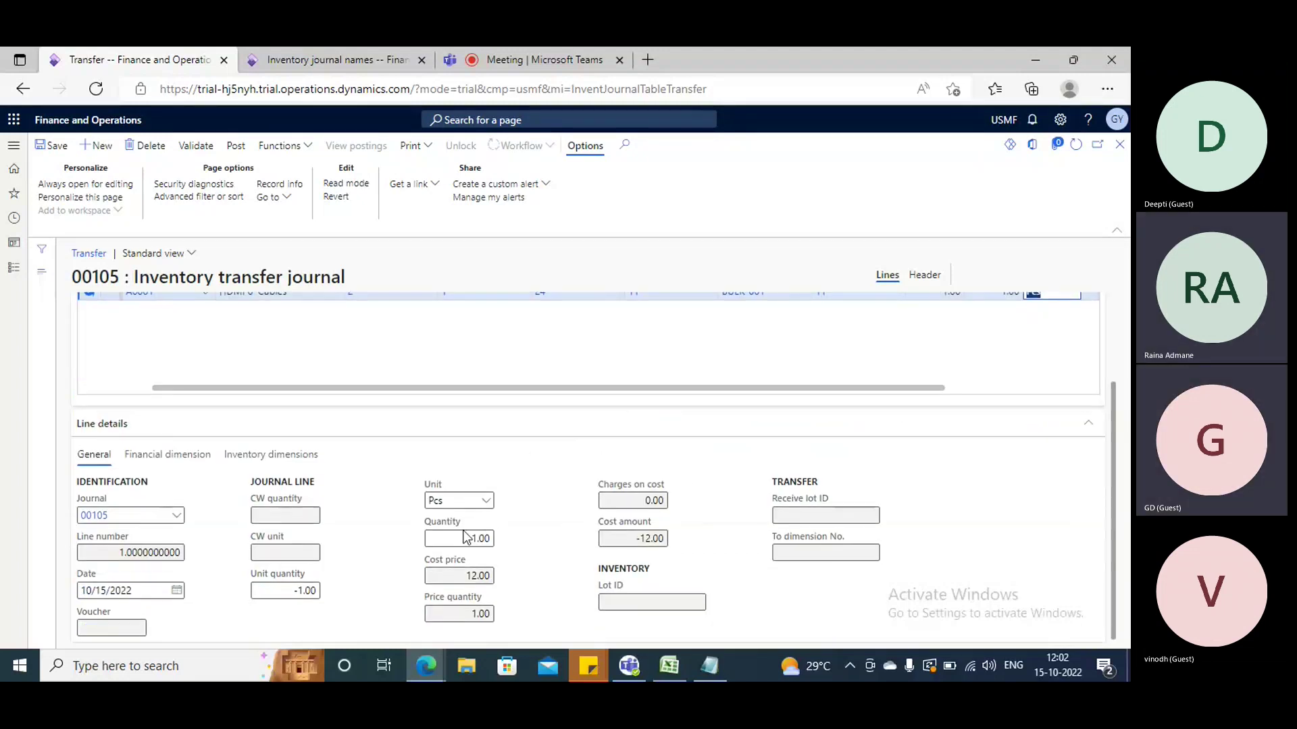
{"action": "left_click", "coordinate": [53, 146]}
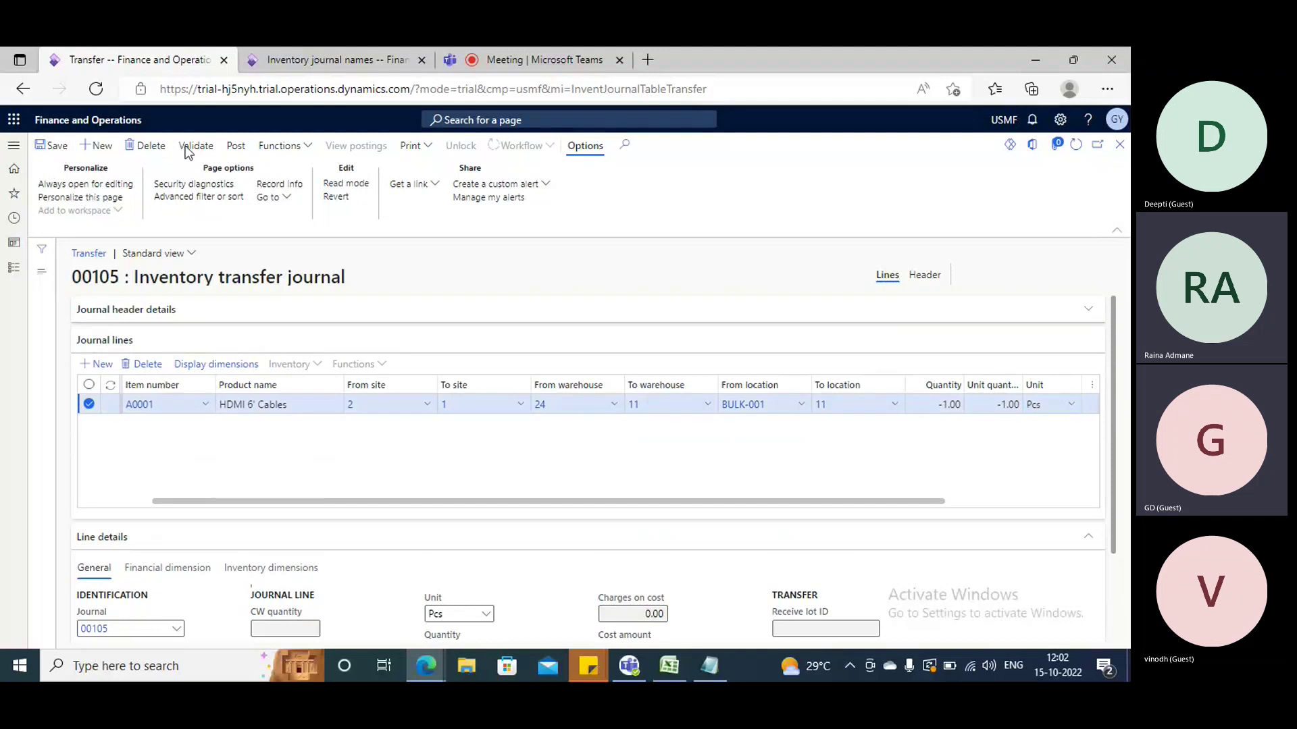
- Review the line's inventory transactions, and validate and post the transfer journal
{"action": "left_click", "coordinate": [317, 364]}
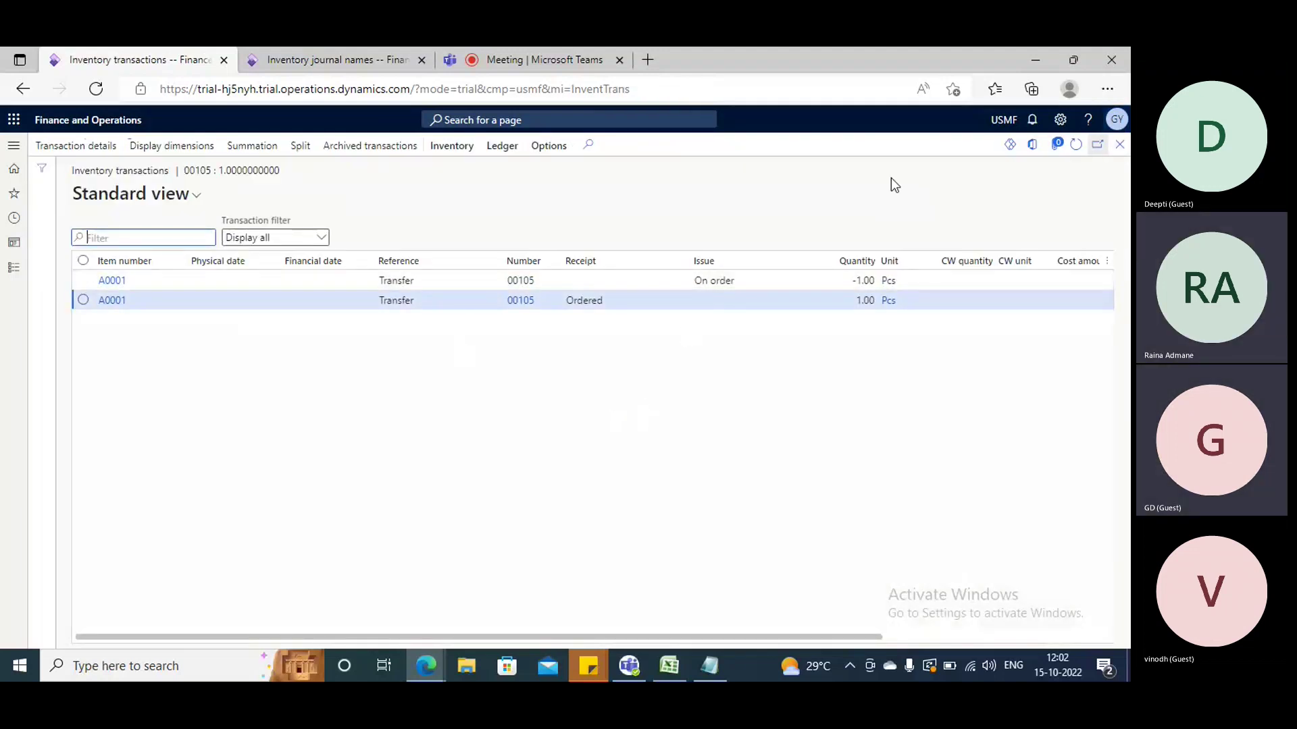
{"action": "left_click", "coordinate": [1120, 144]}
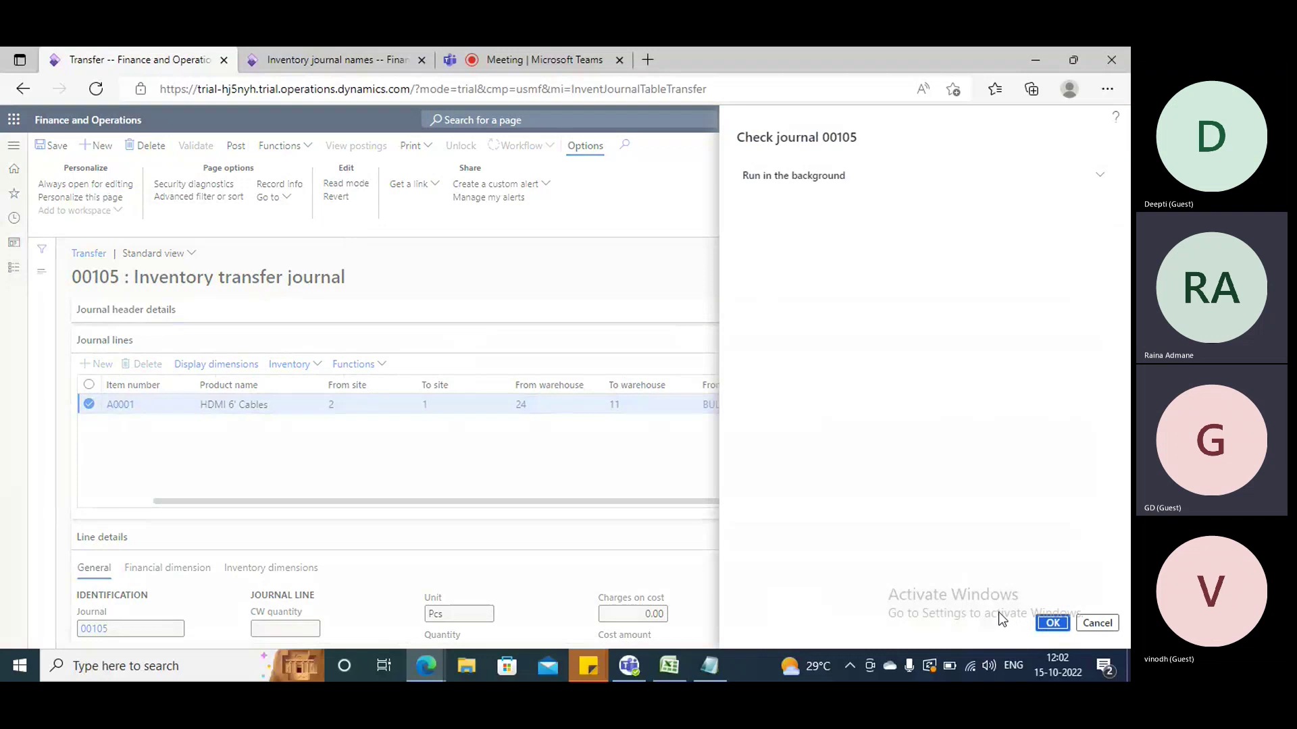
{"action": "left_click", "coordinate": [1051, 623]}
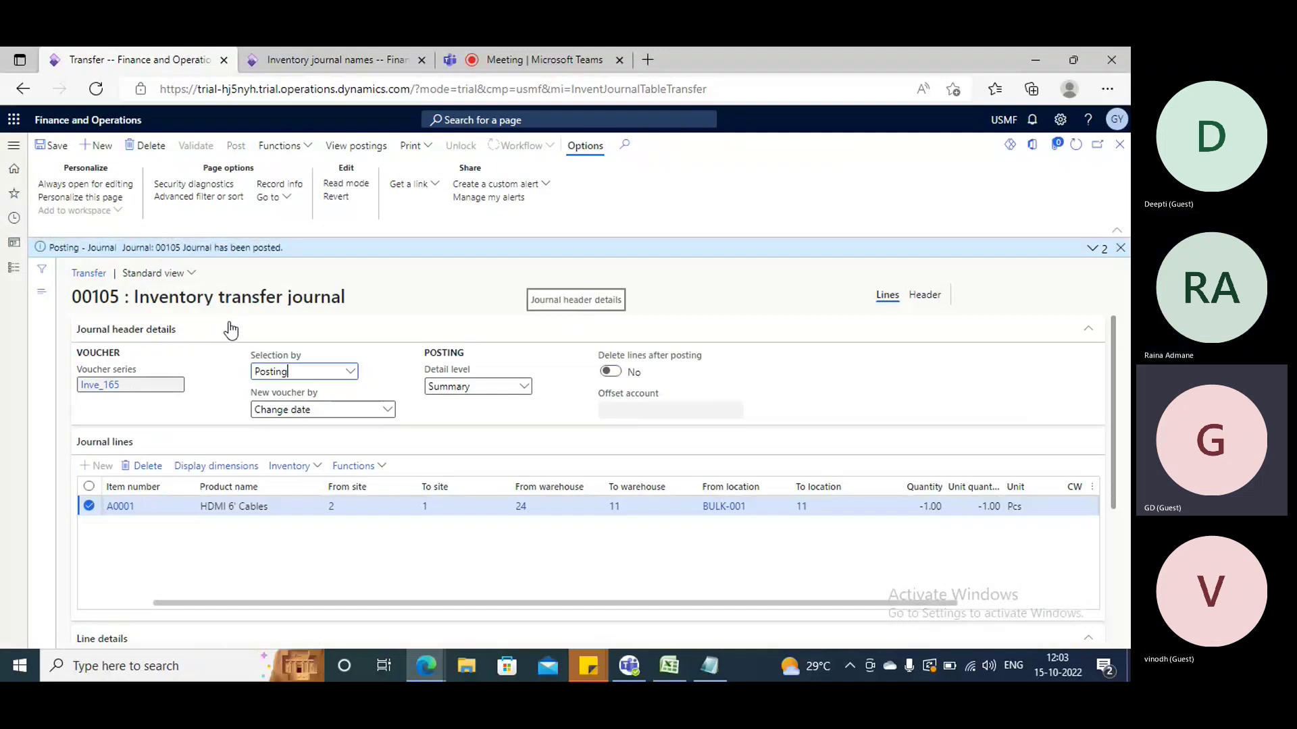
- Open the inventory transactions of the posted A0001 line and show the ledger voucher of the receipt transaction
{"action": "left_click", "coordinate": [317, 467]}
{"action": "left_click", "coordinate": [296, 292]}
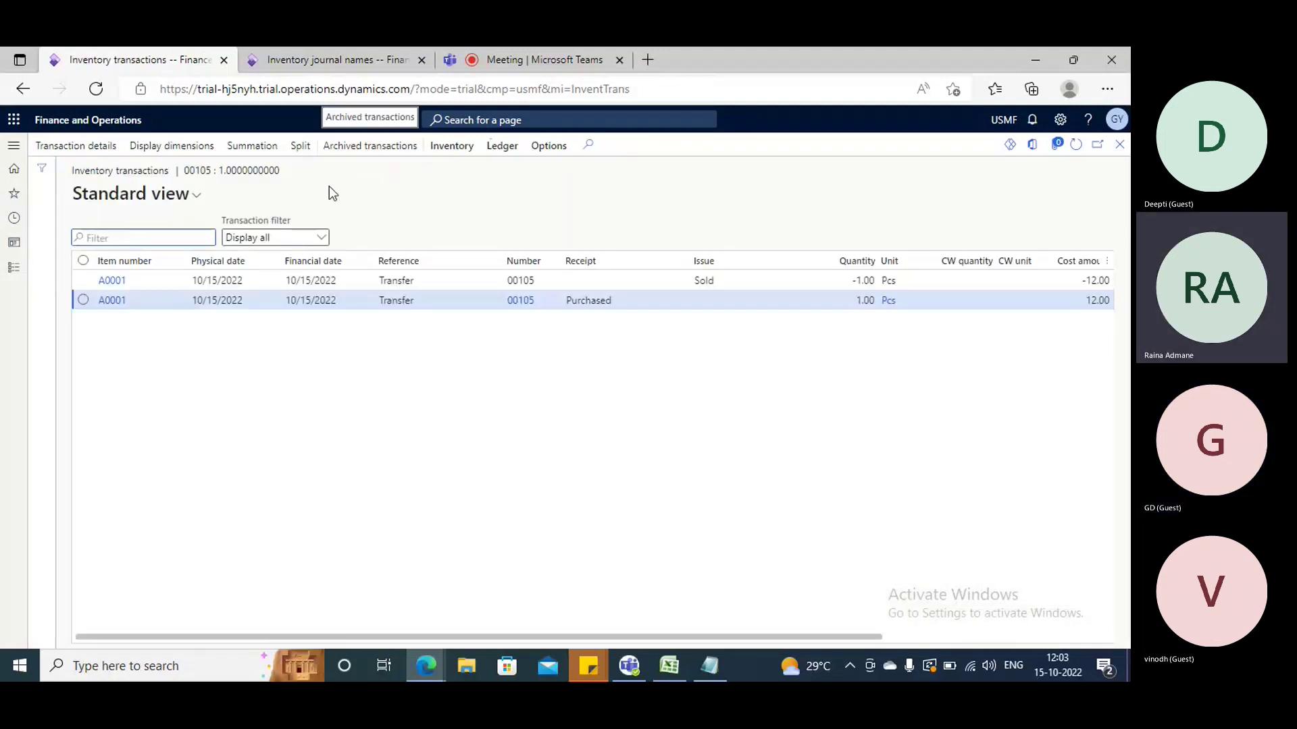
{"action": "left_click", "coordinate": [499, 148]}
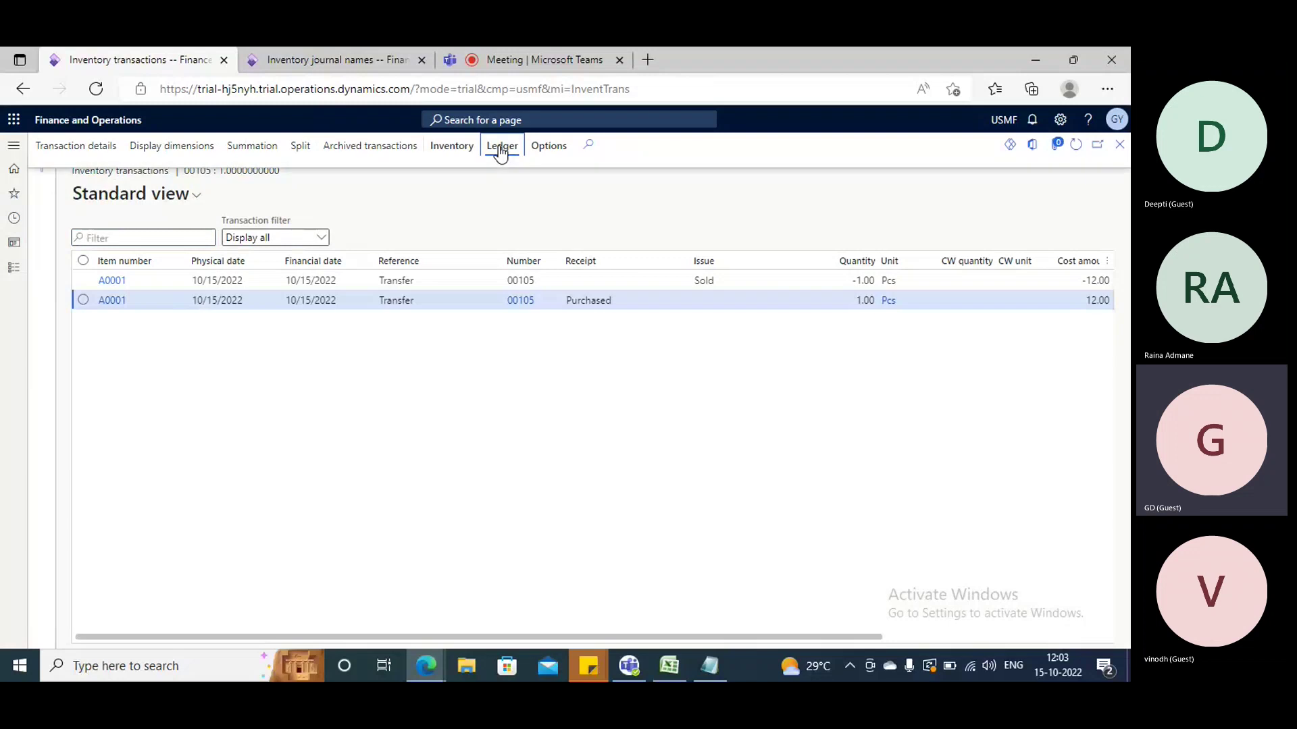
{"action": "left_click", "coordinate": [77, 198]}
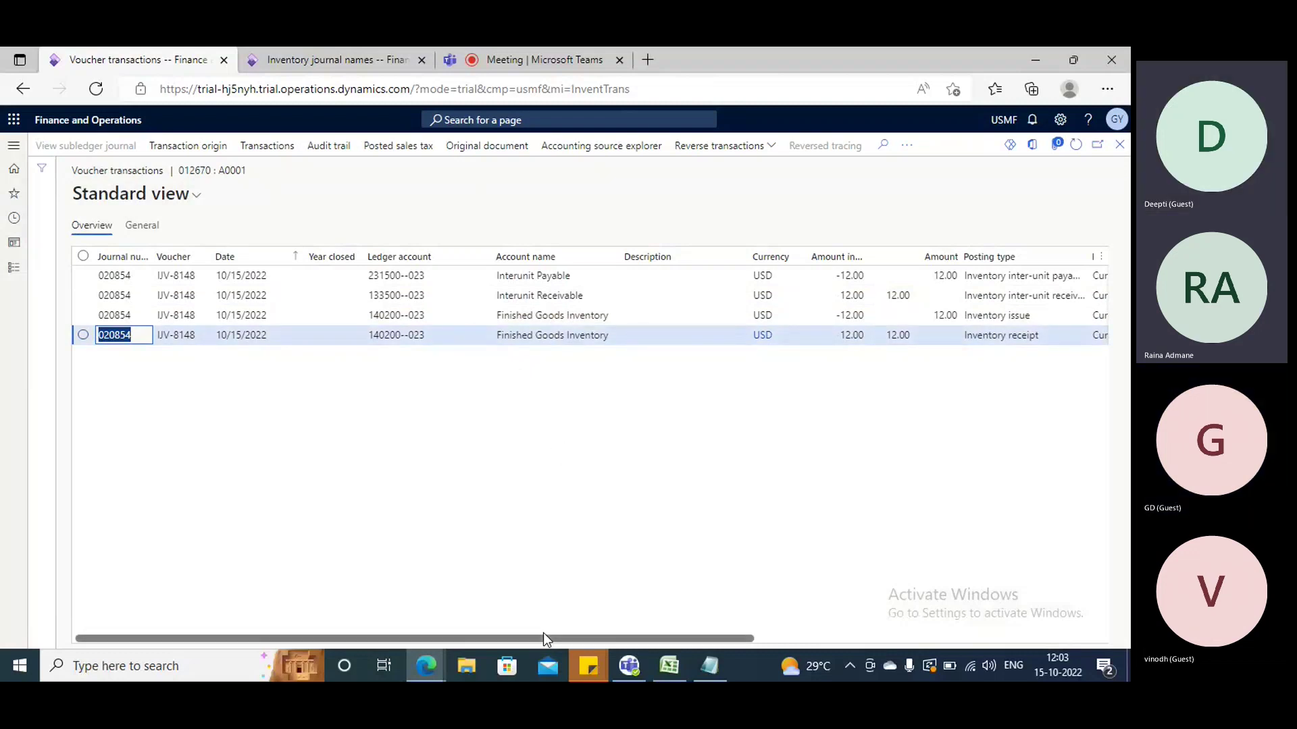
- Examine the voucher's entries, highlighting the Interunit Payable and Interunit Receivable account names
{"action": "left_click_drag", "start_coordinate": [543, 633], "coordinate": [549, 634]}
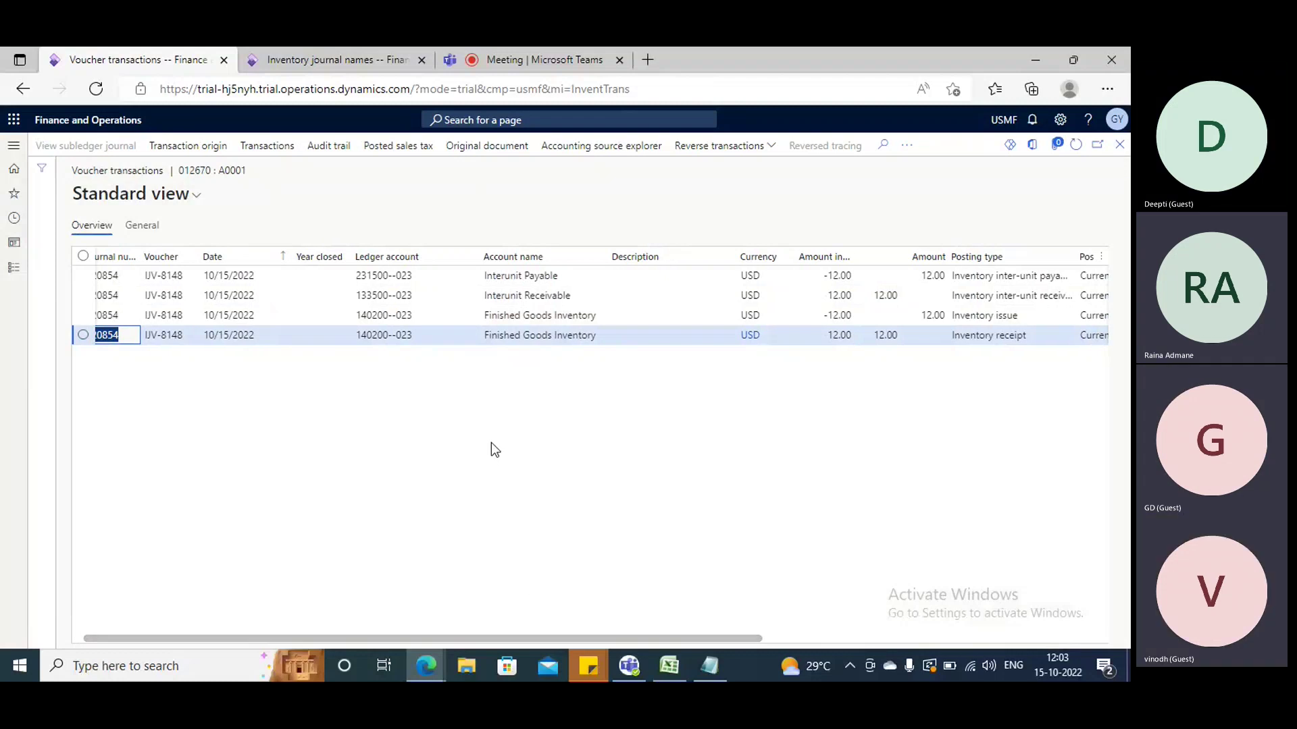
{"action": "mouse_move", "coordinate": [464, 637]}
{"action": "left_mouse_down"}
{"action": "mouse_move", "coordinate": [500, 639]}
{"action": "mouse_move", "coordinate": [488, 639]}
{"action": "left_mouse_up"}
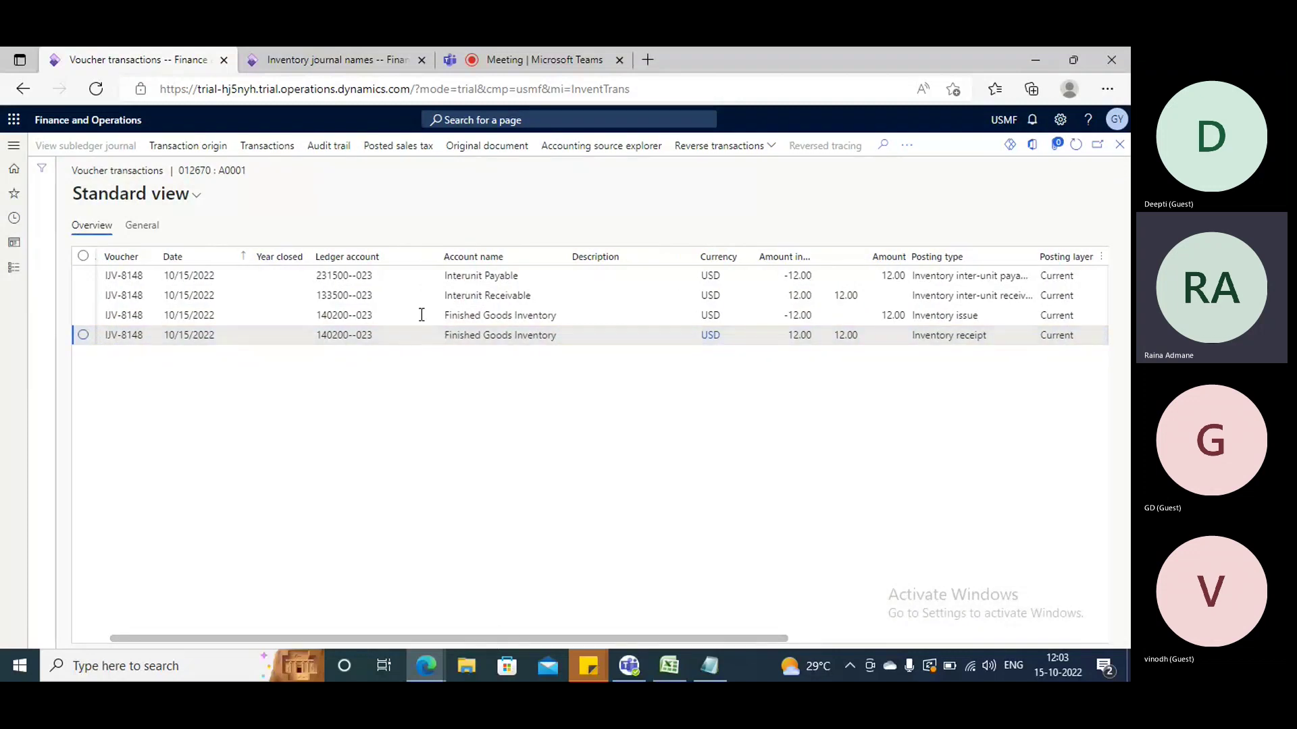
{"action": "left_click_drag", "start_coordinate": [533, 277], "coordinate": [440, 277]}
{"action": "left_click_drag", "start_coordinate": [549, 294], "coordinate": [432, 295]}
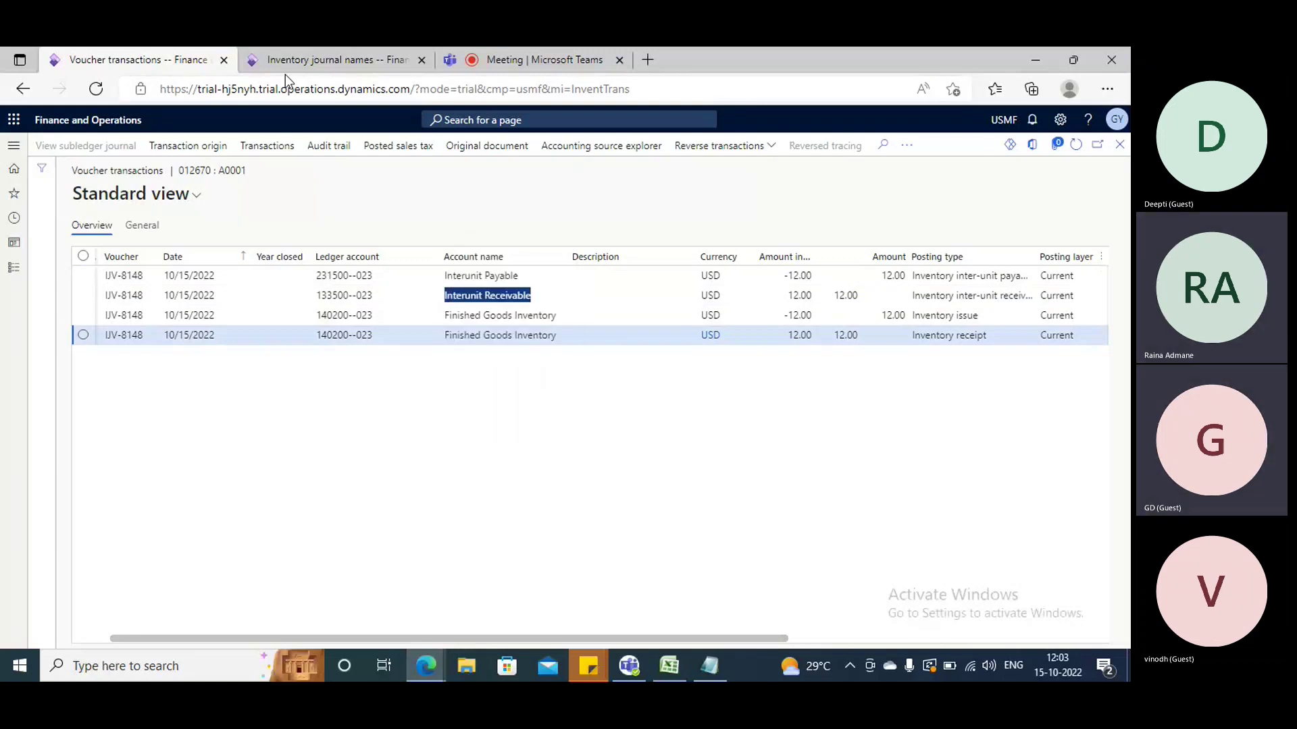
- Switch to the blank Notepad window and write the heading "Transfer Order" on the first line
{"action": "left_click", "coordinate": [710, 665]}
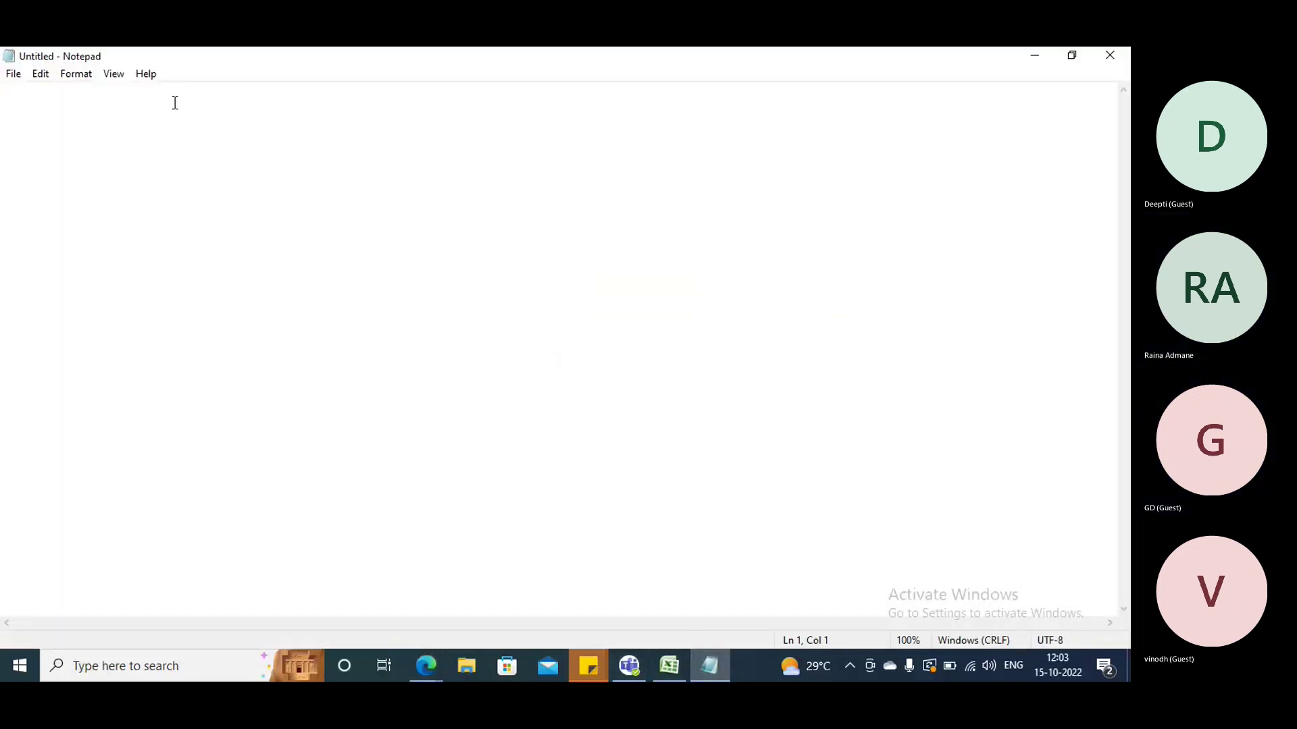
{"action": "type", "text": "Tran"}
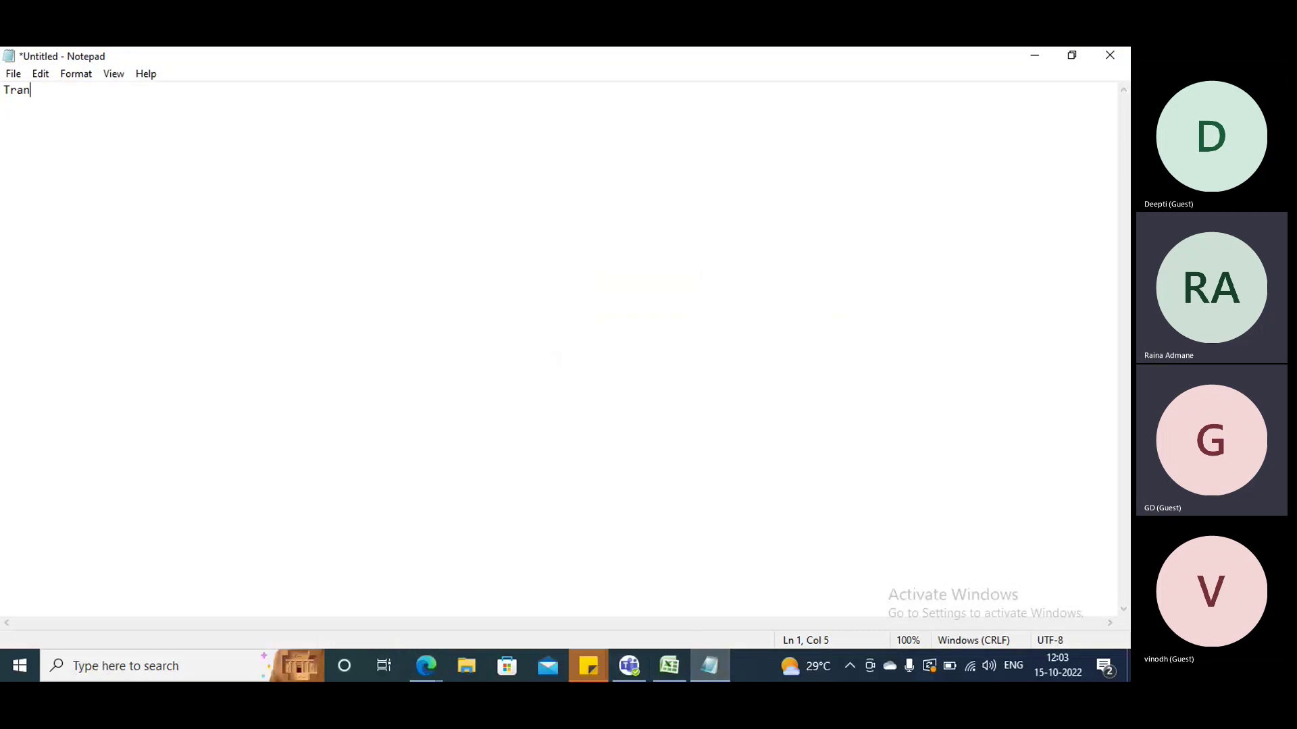
{"action": "type", "text": "sfer Order"}
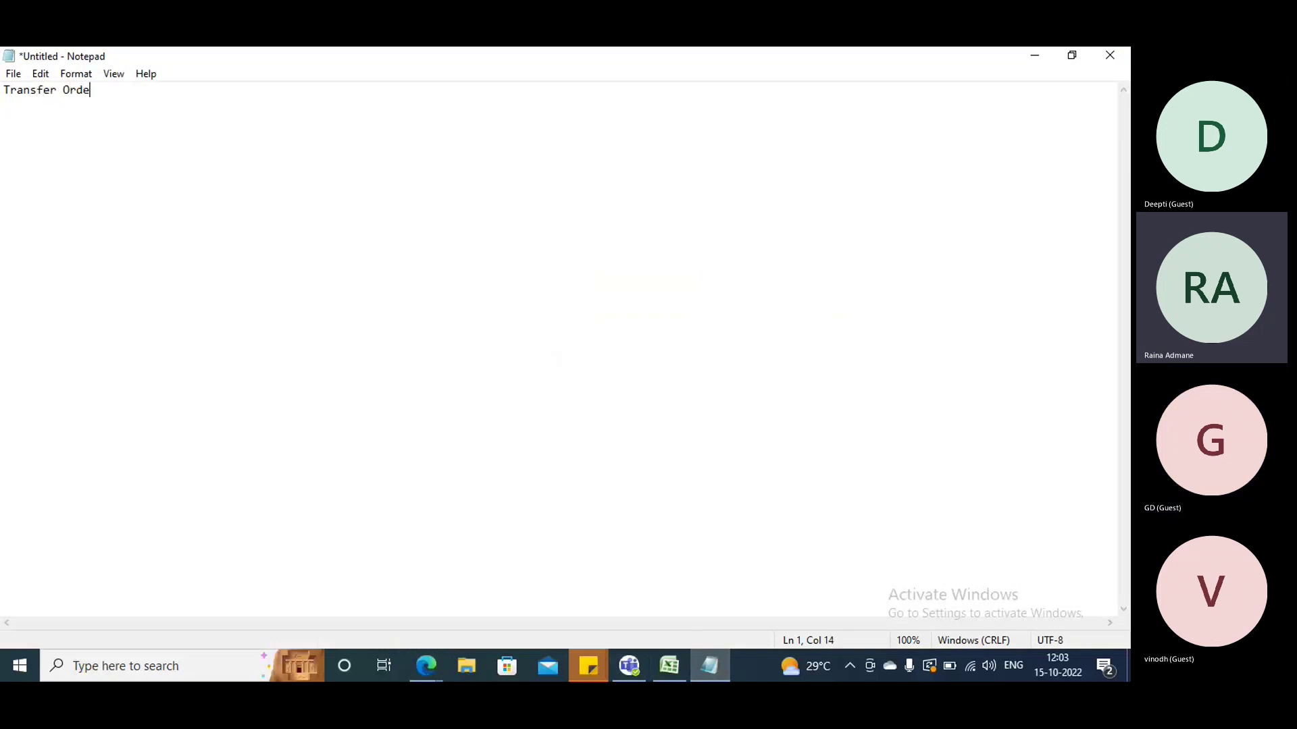
- Leave several blank lines below the Transfer Order heading and write the heading "Transfer Journal"
{"action": "key", "text": "Return"}
{"action": "key", "text": "Return"}
{"action": "key", "text": "Return"}
{"action": "key", "text": "Return"}
{"action": "key", "text": "Return"}
{"action": "type", "text": "Transf"}
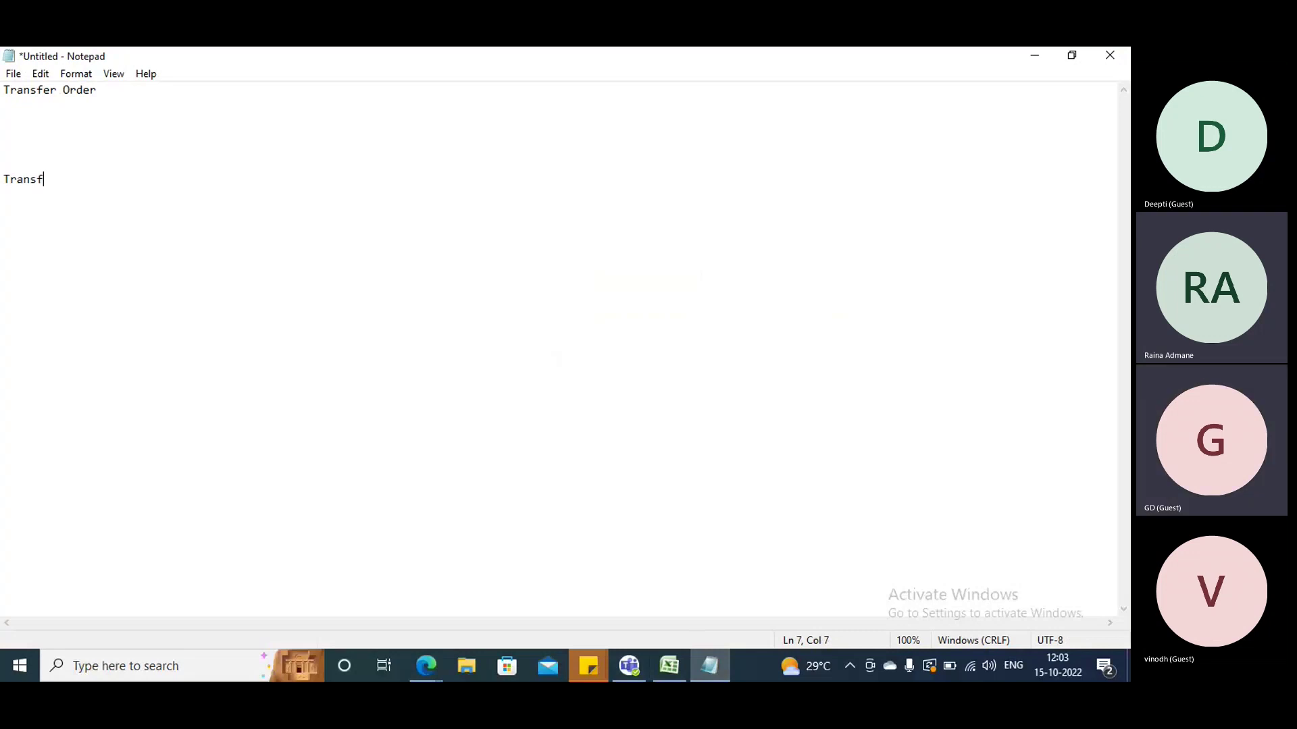
{"action": "type", "text": "er JOurnal"}
{"action": "key", "text": "BackSpace"}
{"action": "key", "text": "BackSpace"}
{"action": "key", "text": "BackSpace"}
{"action": "key", "text": "BackSpace"}
{"action": "key", "text": "BackSpace"}
{"action": "key", "text": "BackSpace"}
{"action": "type", "text": "ournal"}
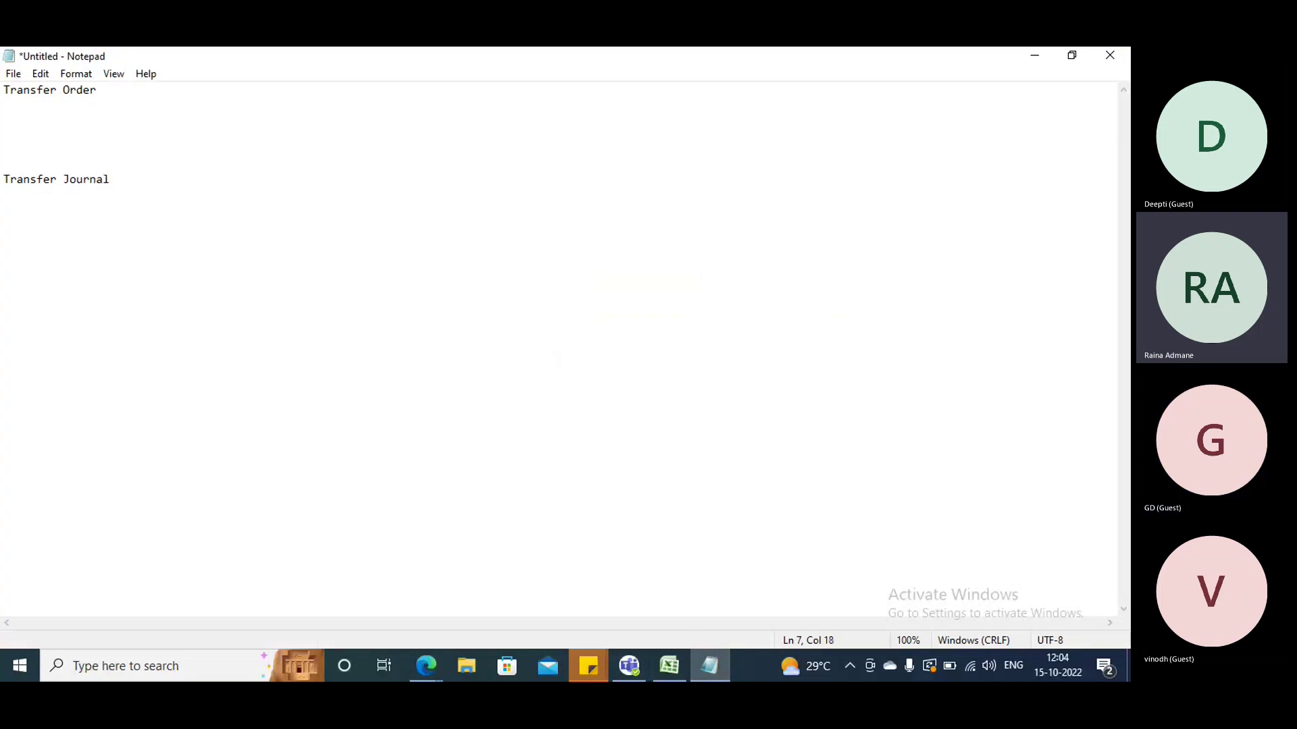
- Append "---" after the Transfer Journal heading and "----" after the Transfer Order heading
{"action": "type", "text": " ---"}
{"action": "left_click", "coordinate": [111, 90]}
{"action": "type", "text": "----"}
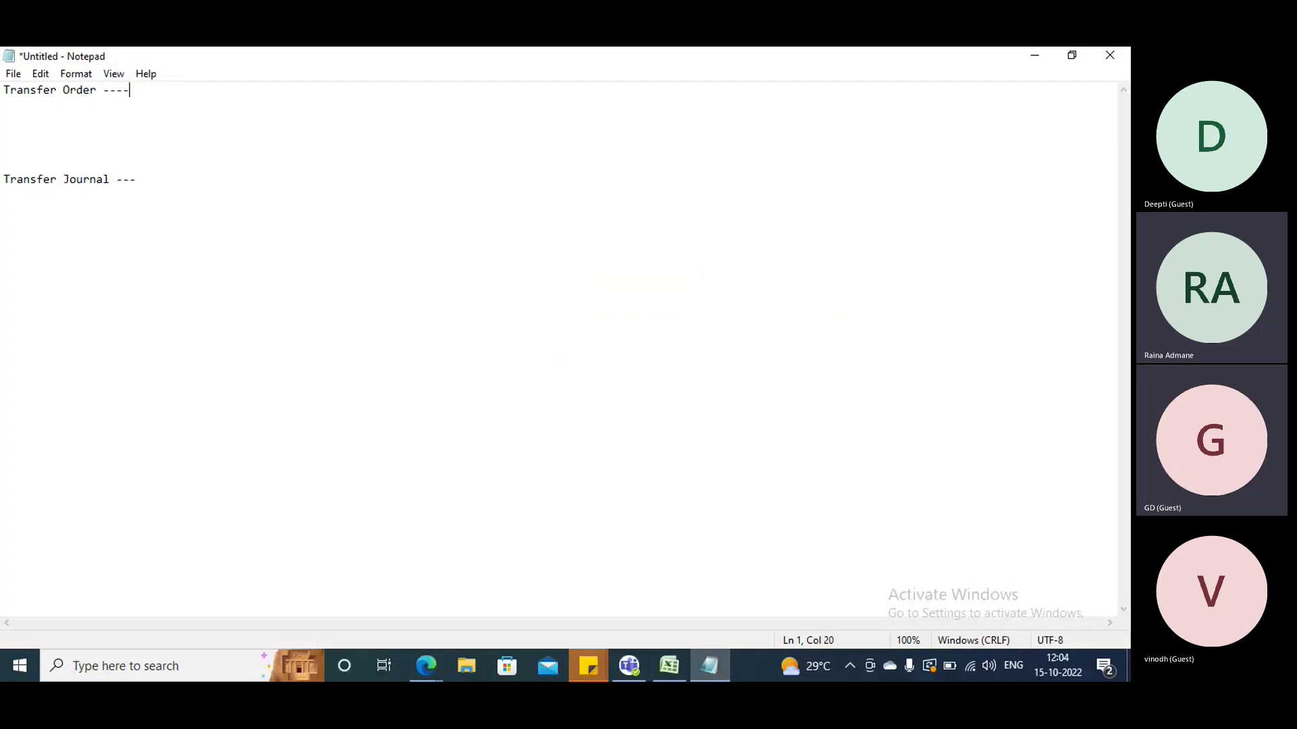
- Underline the Transfer Order and Transfer Journal headings, each with a row of dashes on the line below
{"action": "key", "text": "Return"}
{"action": "type", "text": "-------------------------"}
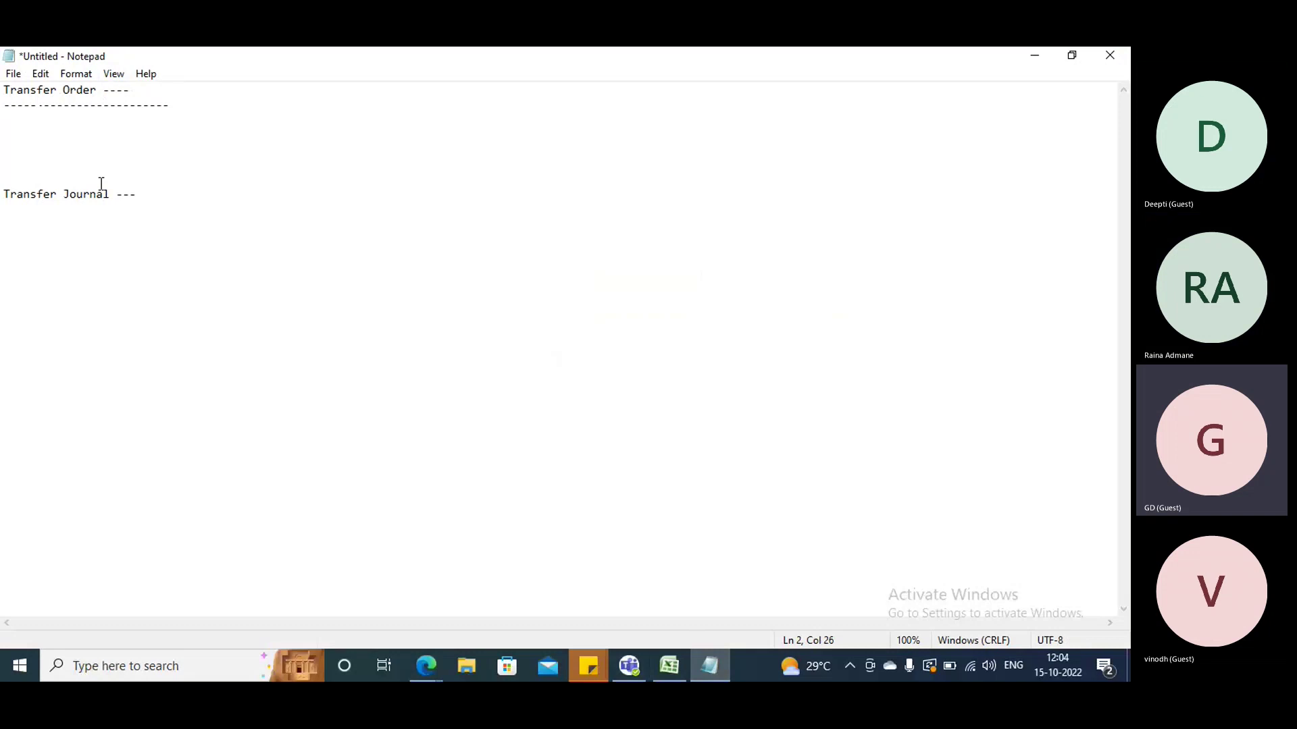
{"action": "left_click", "coordinate": [157, 190]}
{"action": "key", "text": "Return"}
{"action": "type", "text": "----------------------------"}
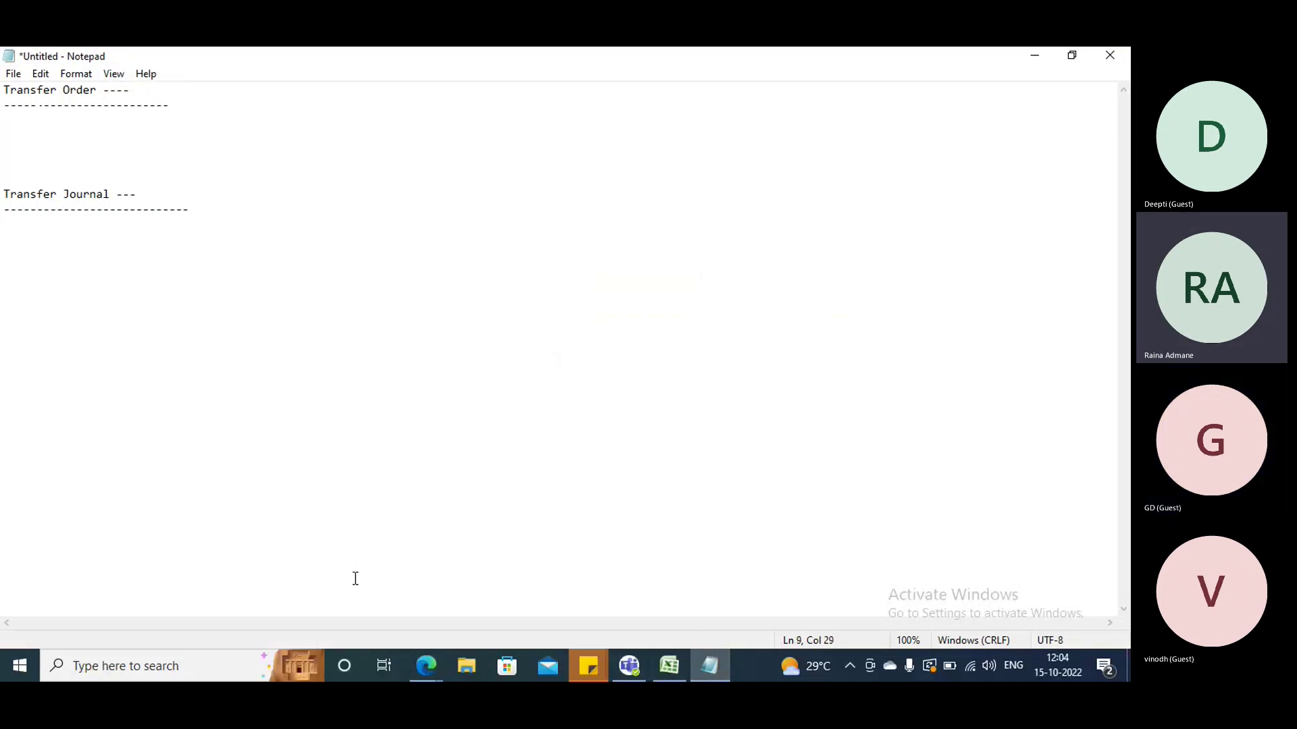
- Switch to Finance and Operations in the browser, leave the voucher transactions and open the inventory Transfer journals page
{"action": "left_click", "coordinate": [426, 666]}
{"action": "left_click", "coordinate": [352, 577]}
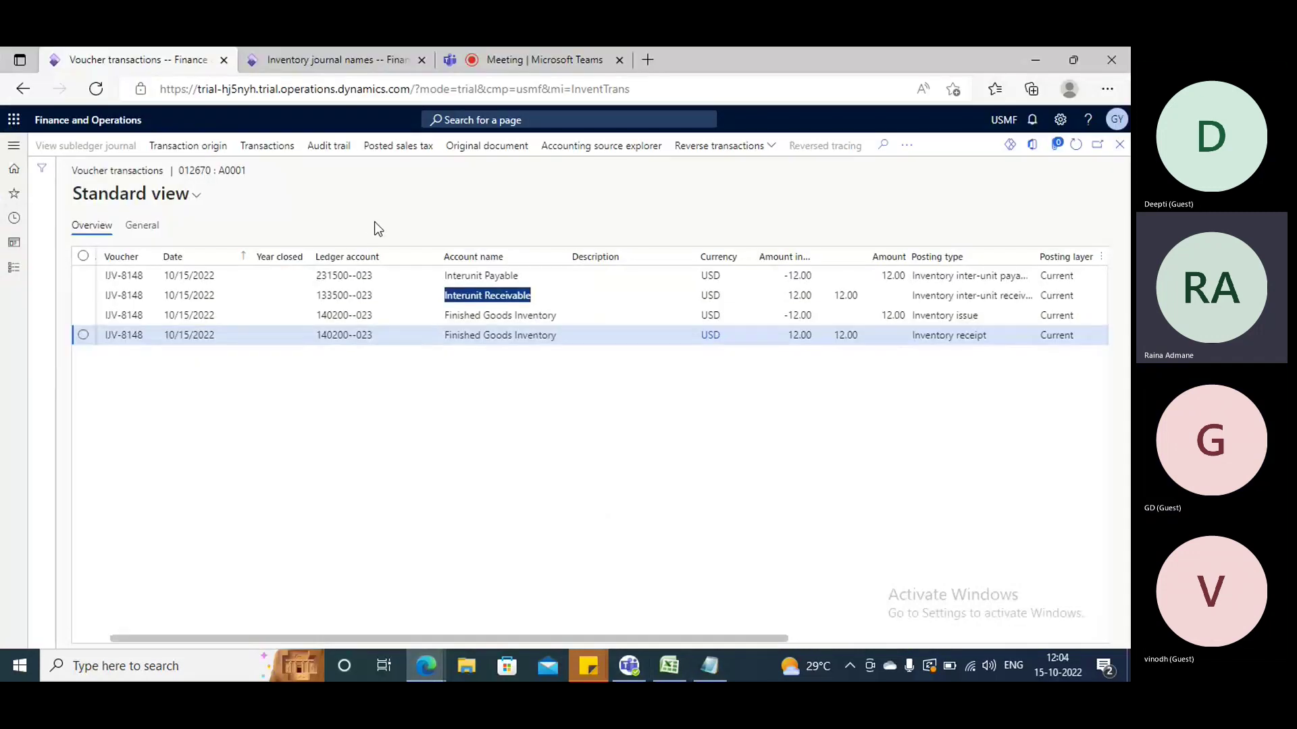
{"action": "key", "text": "alt+Right"}
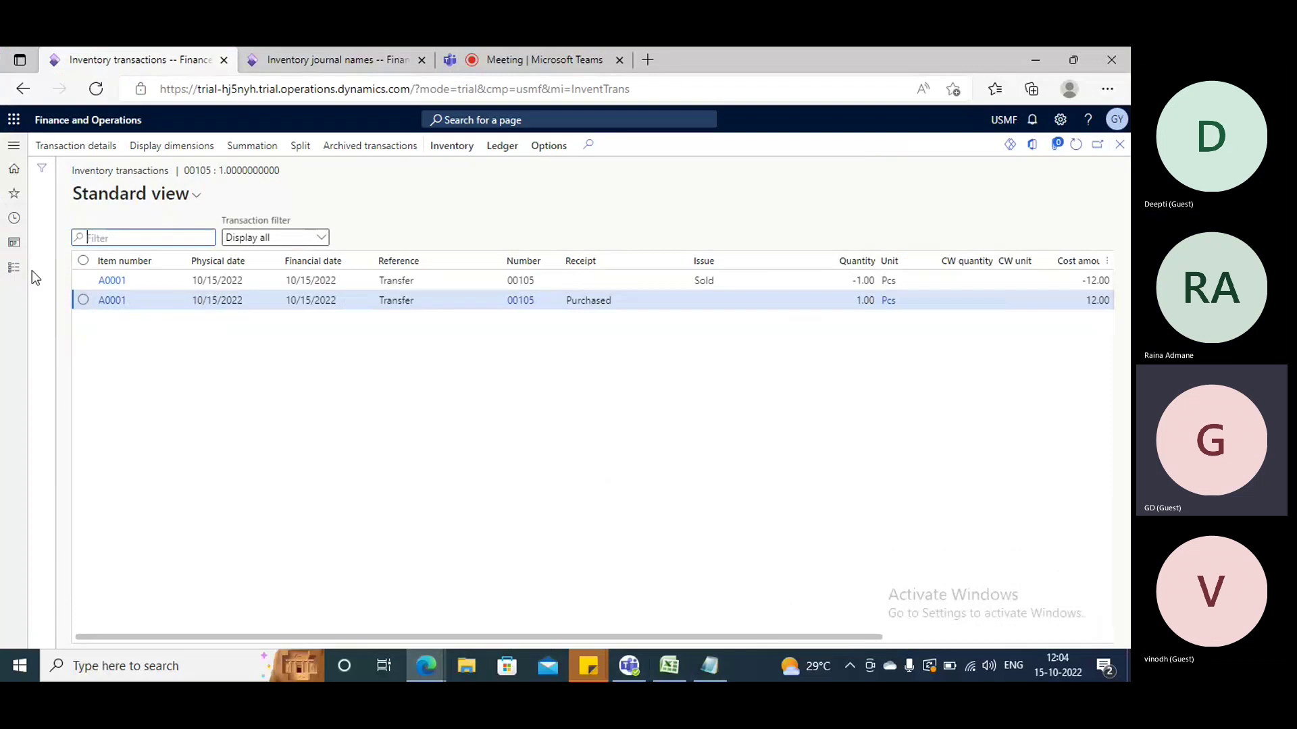
{"action": "left_click", "coordinate": [13, 268]}
{"action": "left_click", "coordinate": [222, 403]}
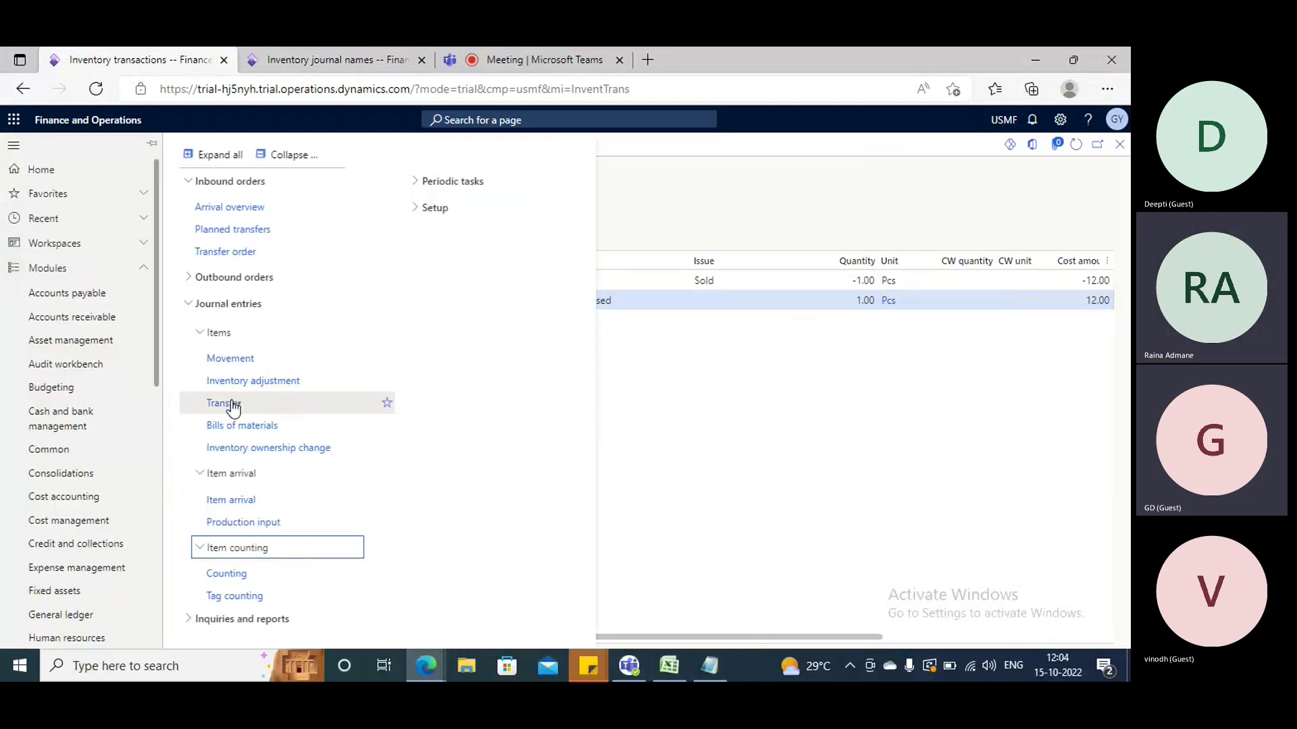
- Open the inventory Posting setup in place of Inventory journal names, and duplicate that browser tab
{"action": "left_click", "coordinate": [308, 59]}
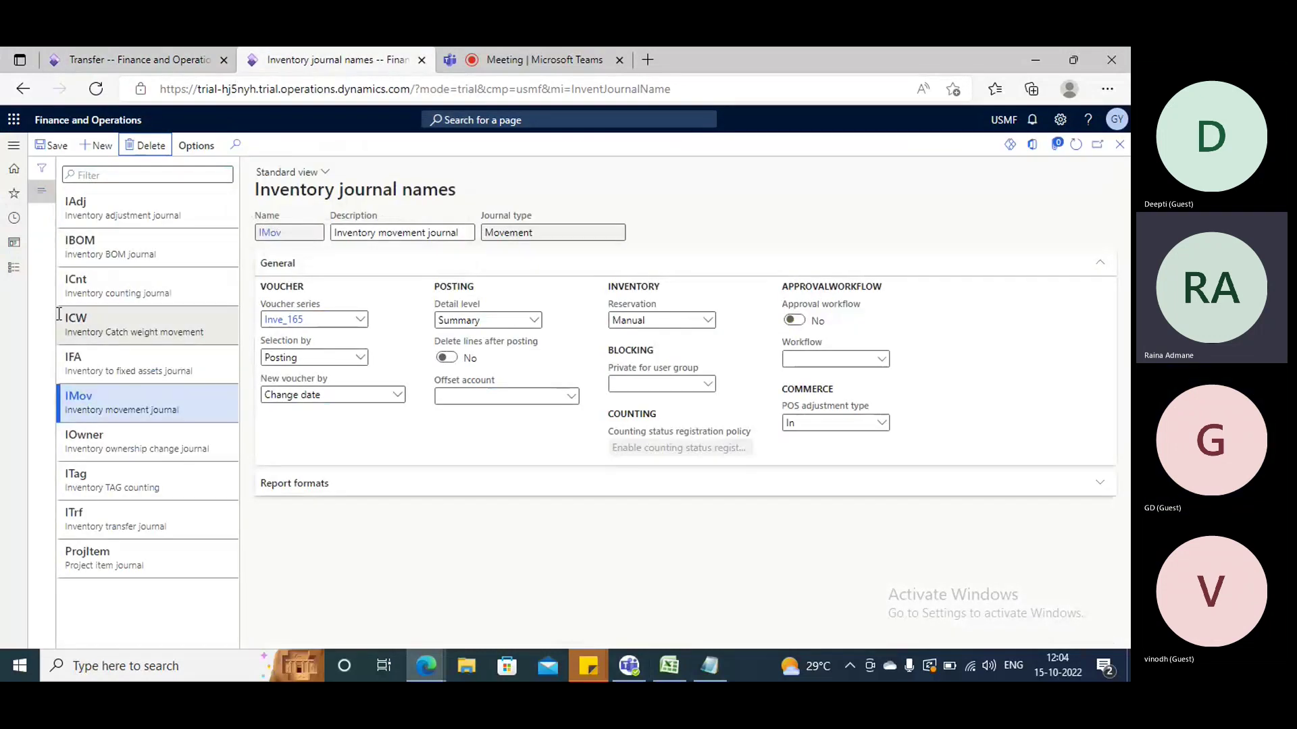
{"action": "left_click", "coordinate": [9, 268]}
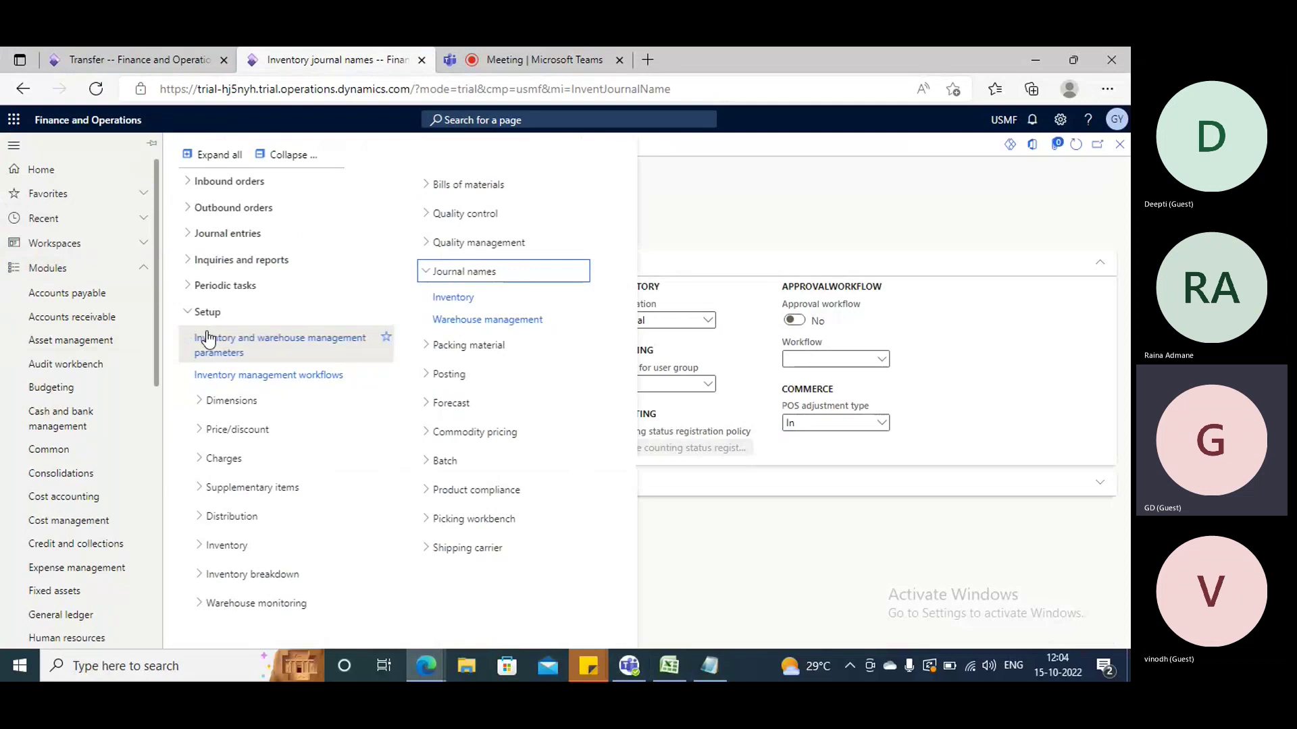
{"action": "left_click", "coordinate": [442, 378]}
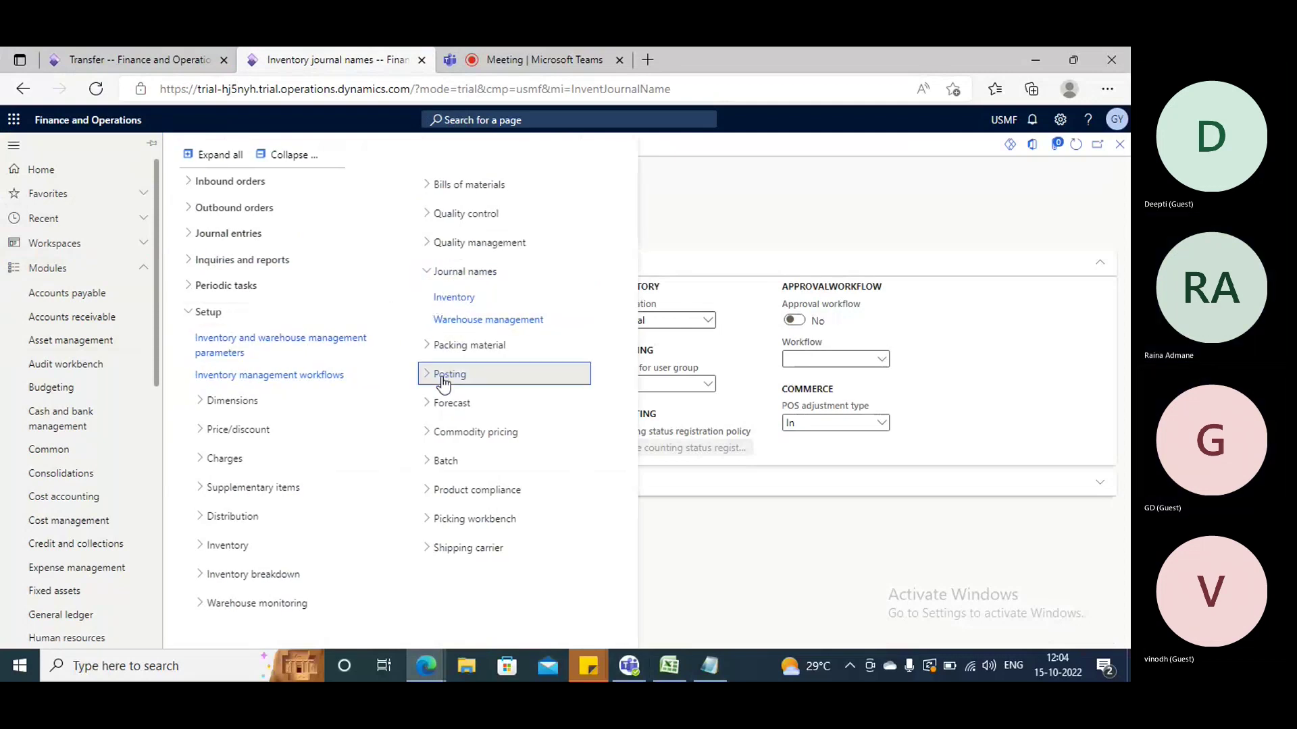
{"action": "left_click", "coordinate": [462, 402]}
{"action": "right_click", "coordinate": [358, 61]}
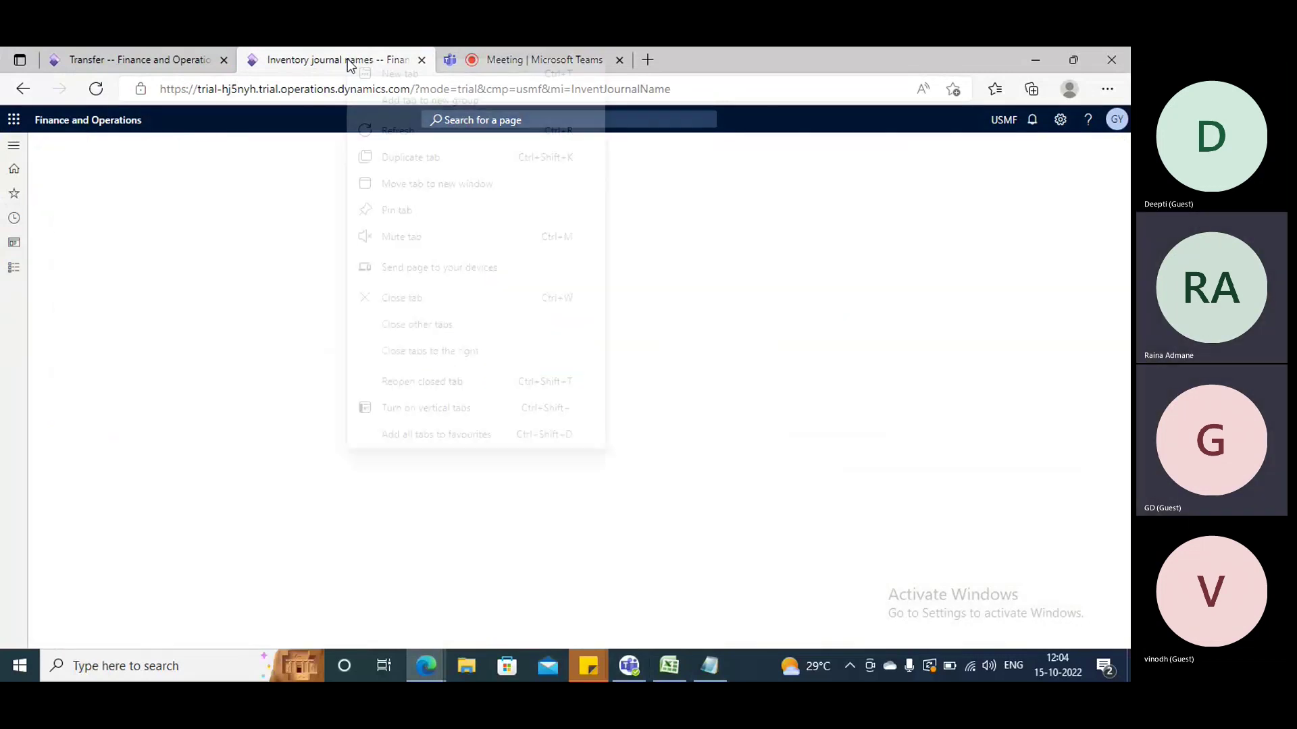
{"action": "left_click", "coordinate": [412, 165]}
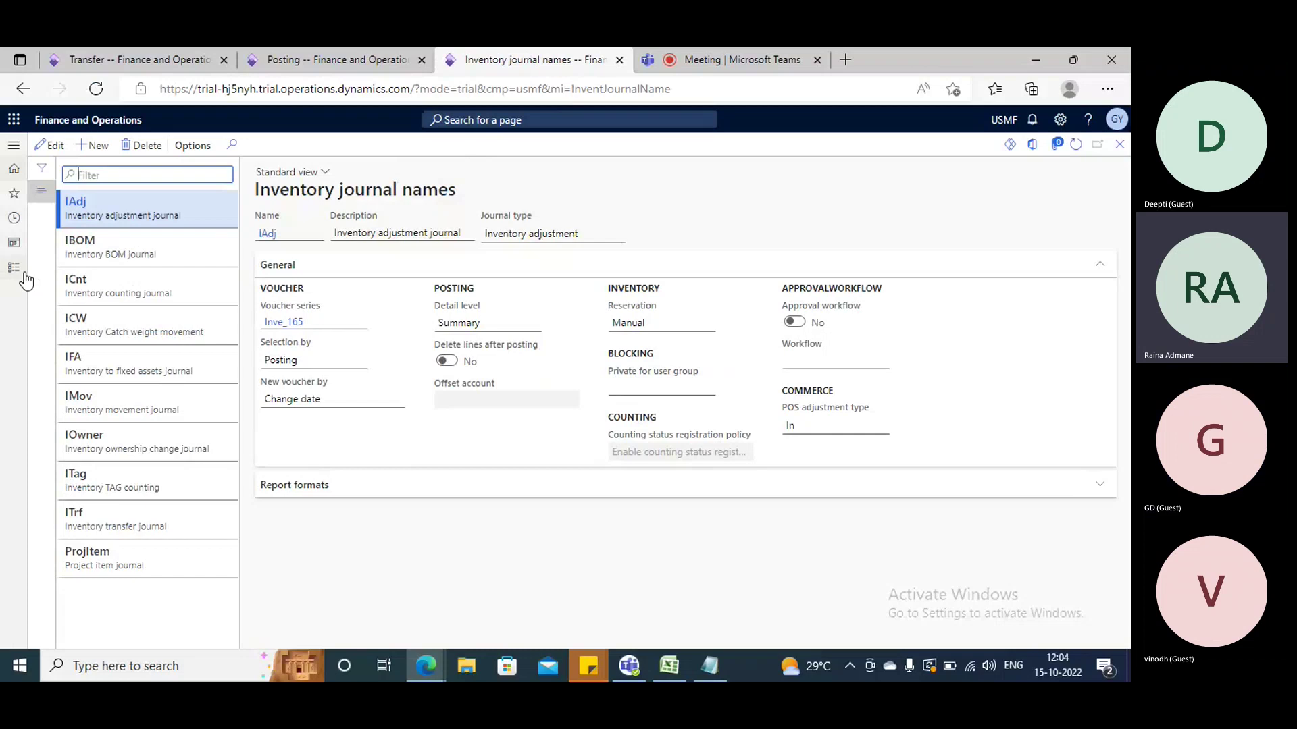
- Open the Transfer order page from Inventory management's inbound orders in the duplicated tab
{"action": "left_click", "coordinate": [13, 267]}
{"action": "scroll", "coordinate": [65, 338], "scroll_direction": "down", "scroll_amount": 3}
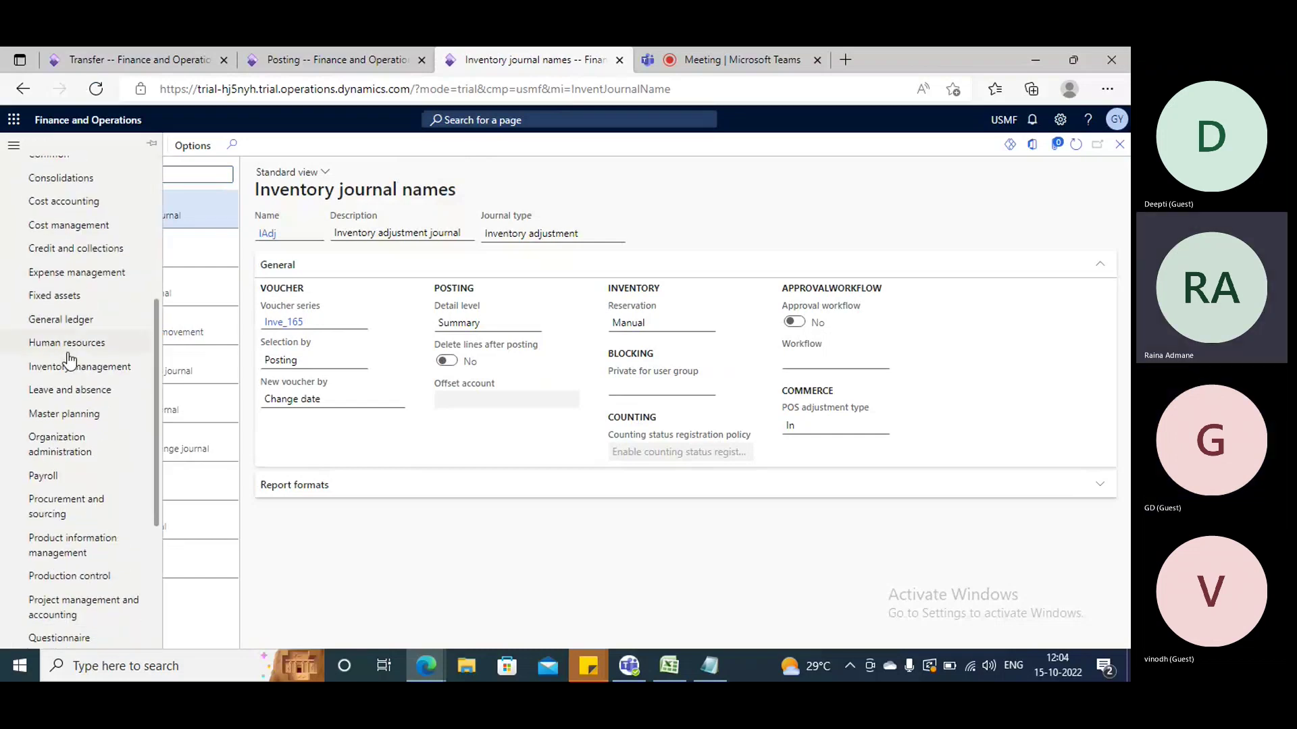
{"action": "left_click", "coordinate": [73, 365]}
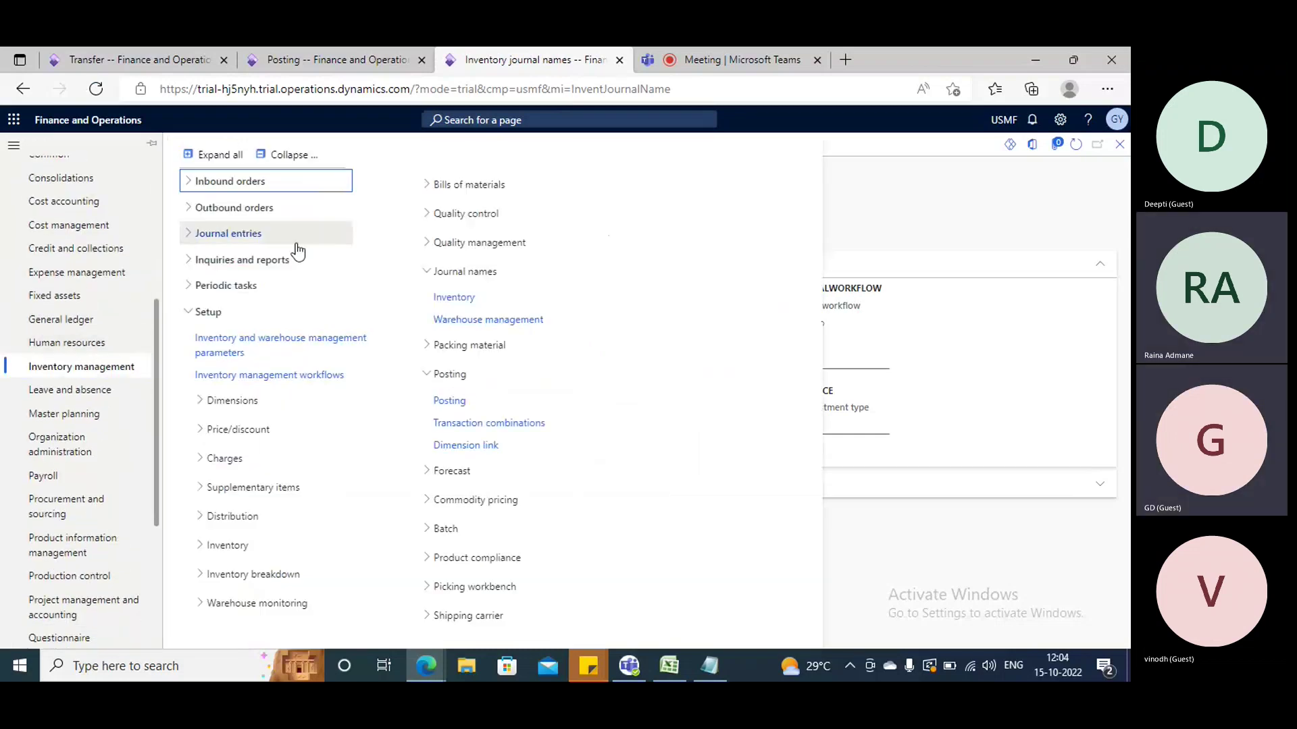
{"action": "left_click", "coordinate": [235, 183]}
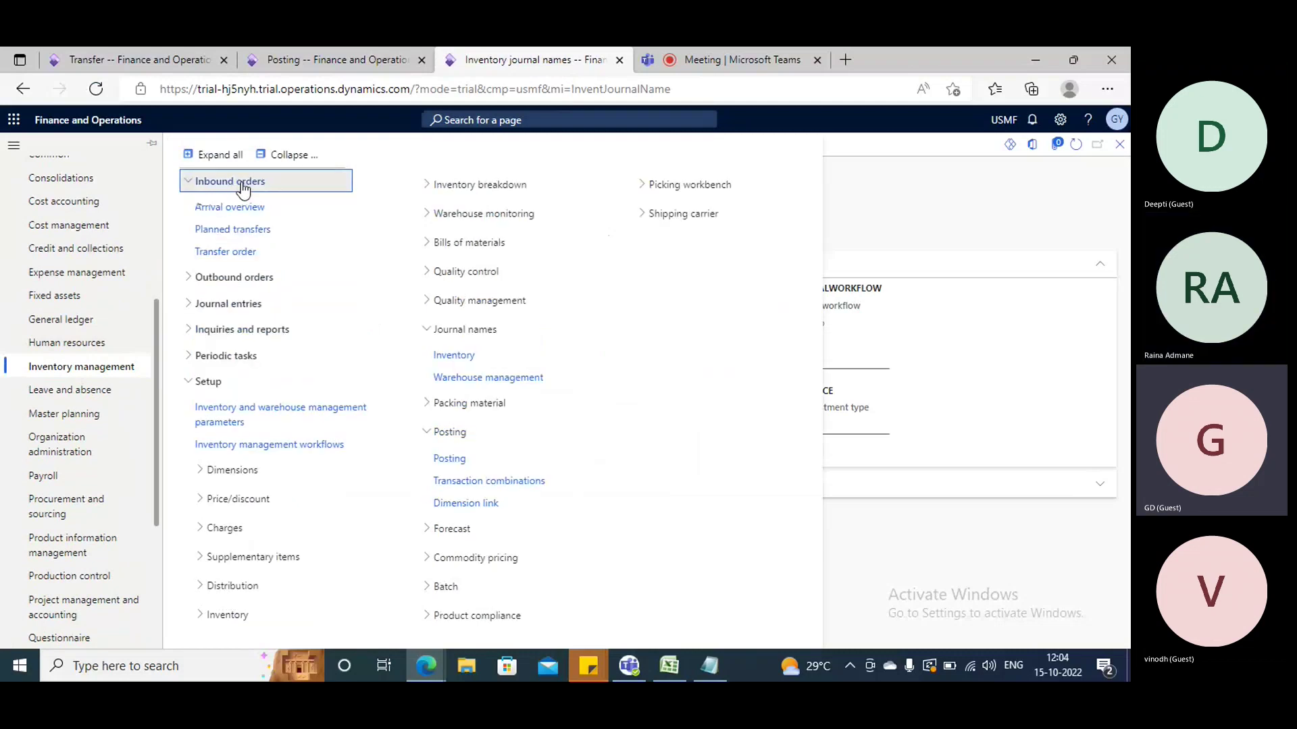
{"action": "left_click", "coordinate": [230, 251]}
- Check the inventory posting accounts for inter-unit payable, inter-unit receivable, inventory expenditure profit and inventory expenditure loss
{"action": "left_click", "coordinate": [282, 62]}
{"action": "left_click", "coordinate": [233, 220]}
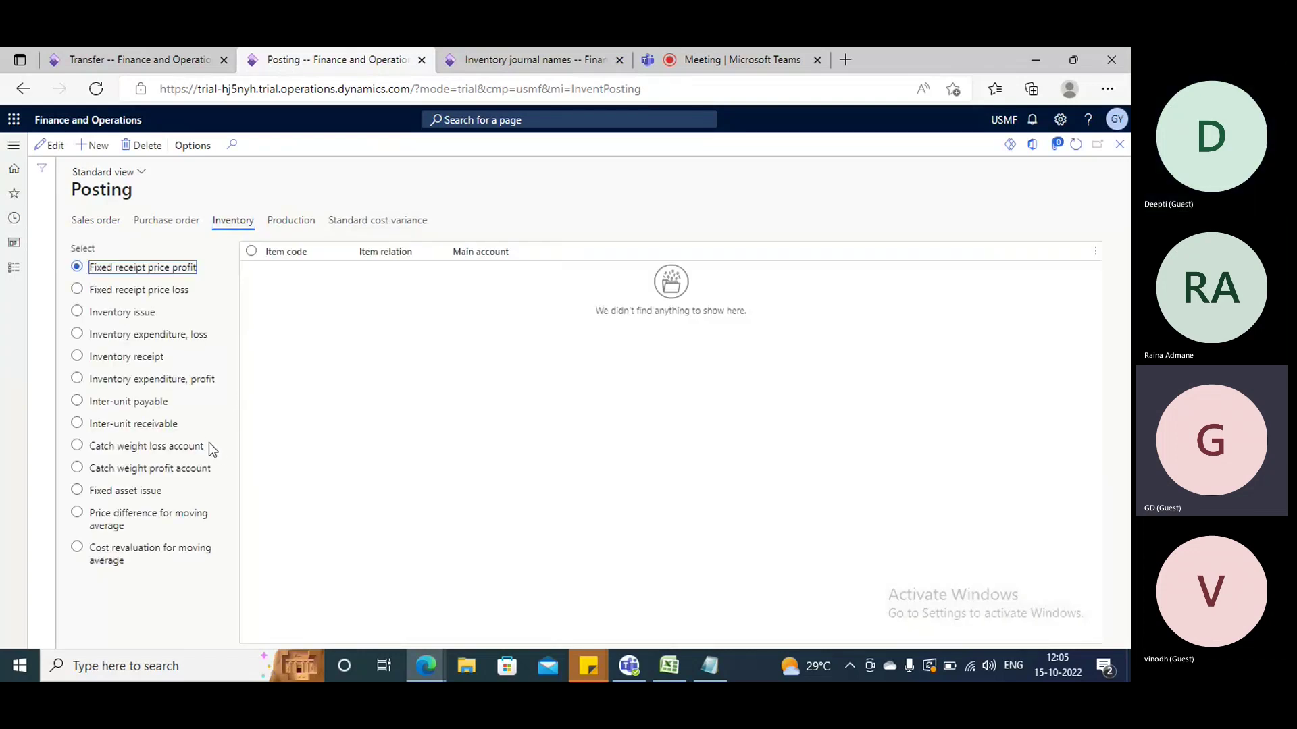
{"action": "left_click", "coordinate": [78, 402]}
{"action": "left_click", "coordinate": [77, 424]}
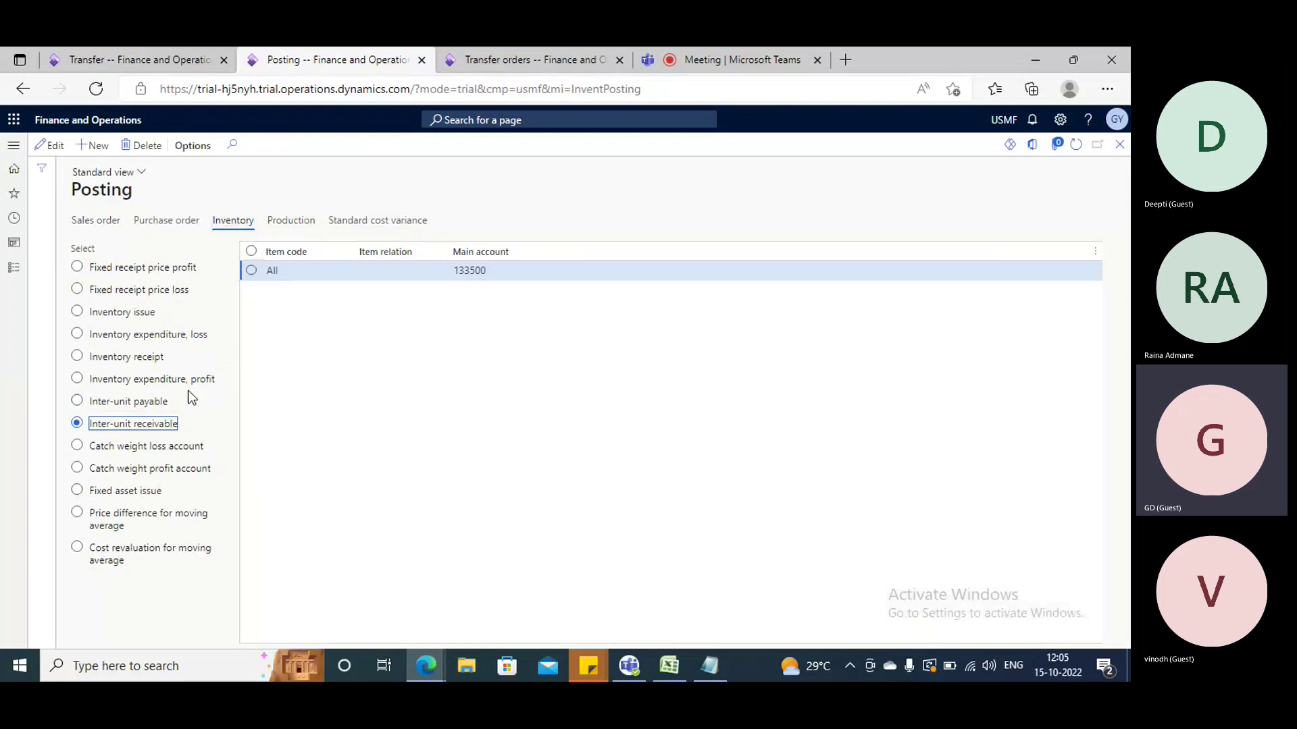
{"action": "left_click", "coordinate": [77, 380]}
{"action": "left_click", "coordinate": [88, 334]}
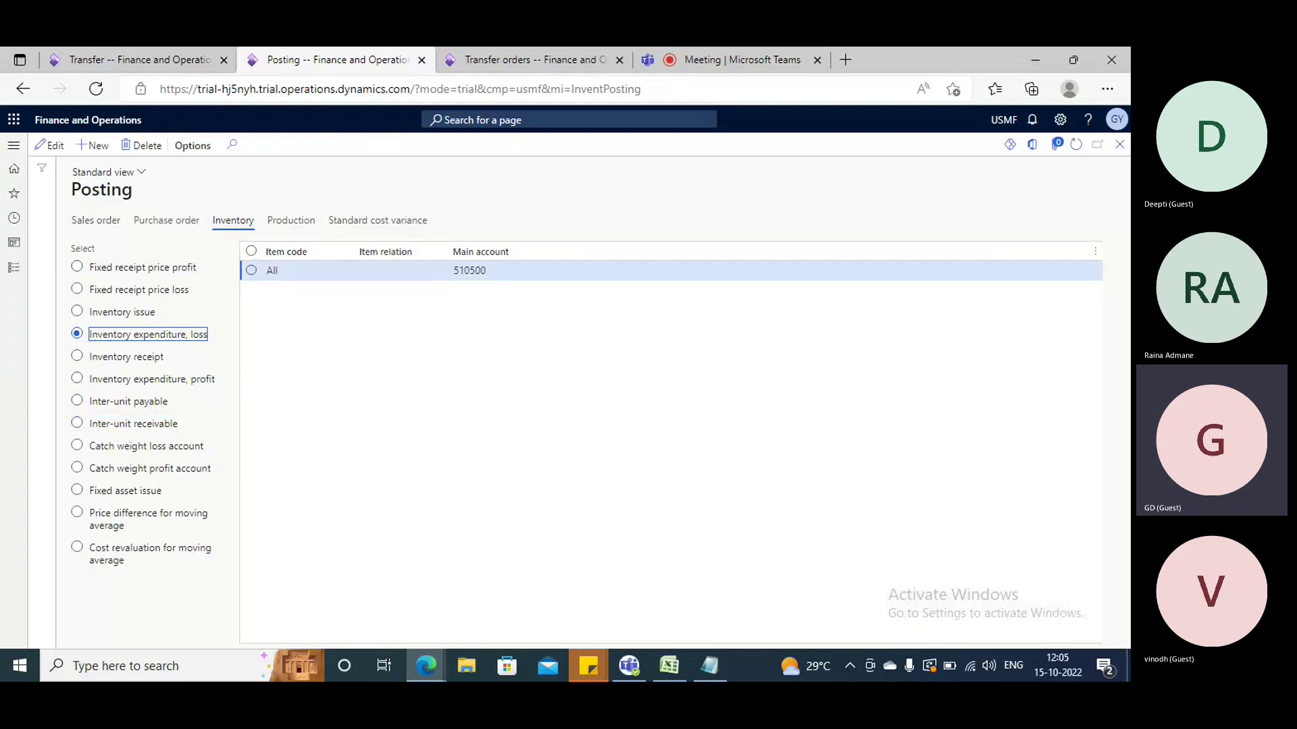
- Switch to Notepad and write "1-far distance" as the first point under the Transfer Order heading
{"action": "left_click", "coordinate": [702, 671]}
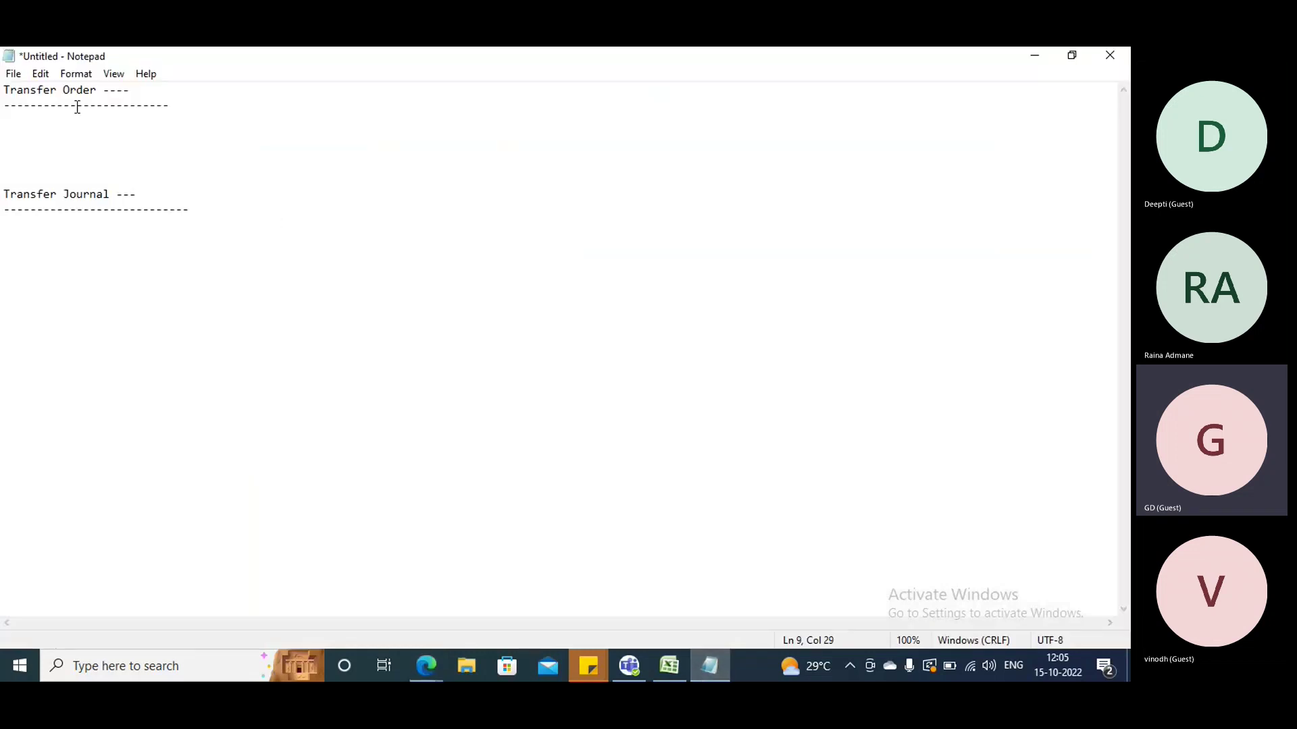
{"action": "left_click", "coordinate": [36, 121]}
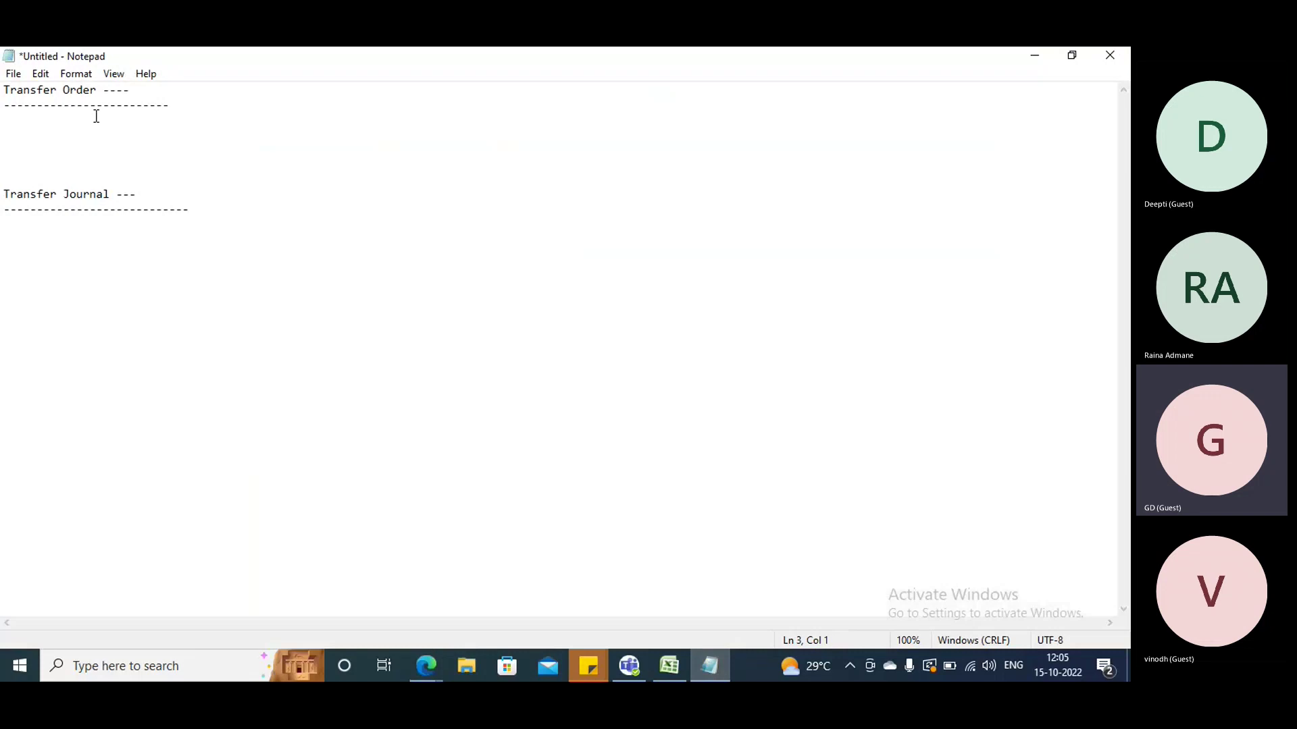
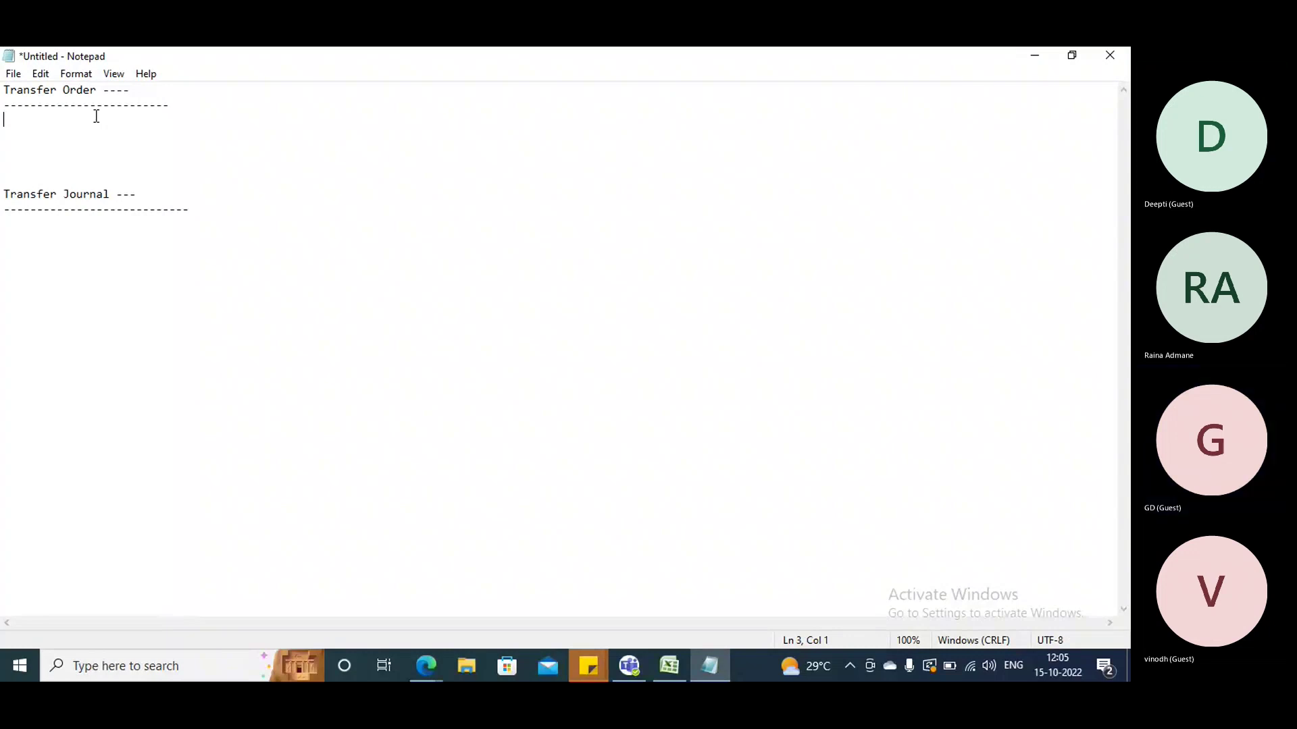
{"action": "type", "text": "1-"}
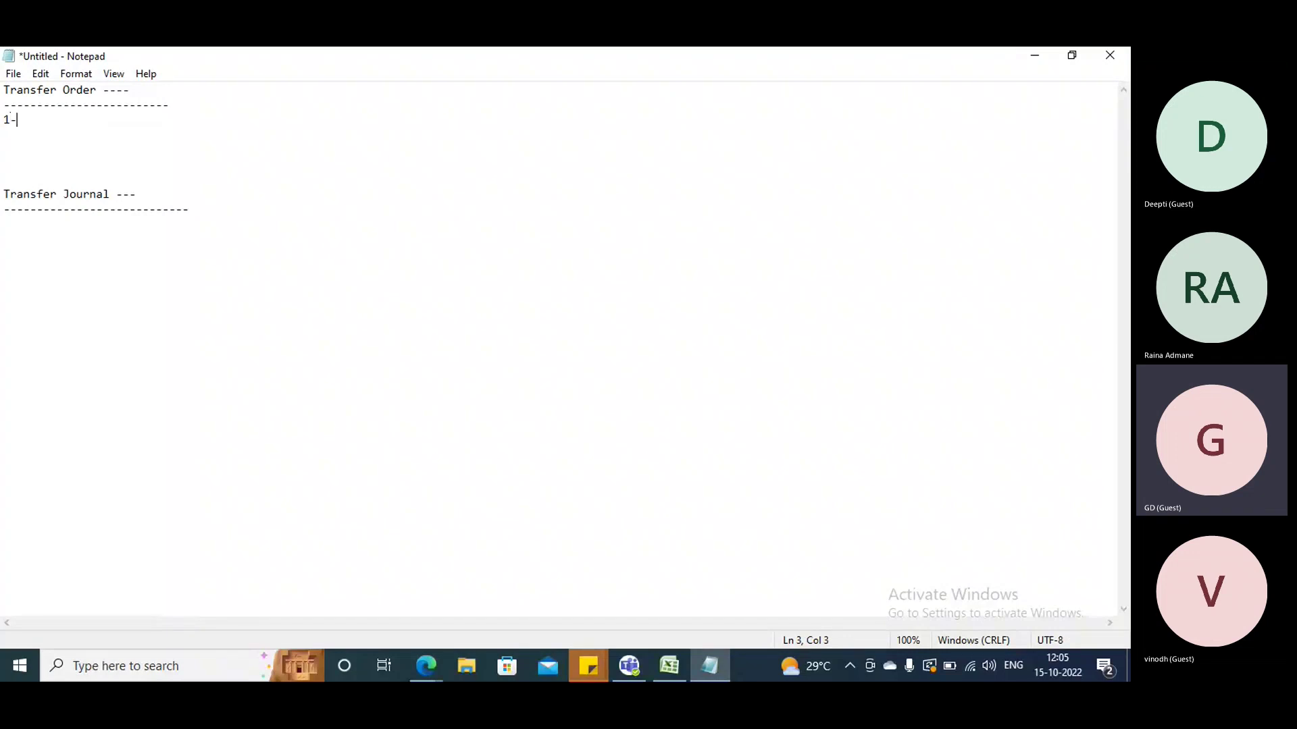
{"action": "type", "text": "f"}
{"action": "key", "text": "BackSpace"}
{"action": "key", "text": "BackSpace"}
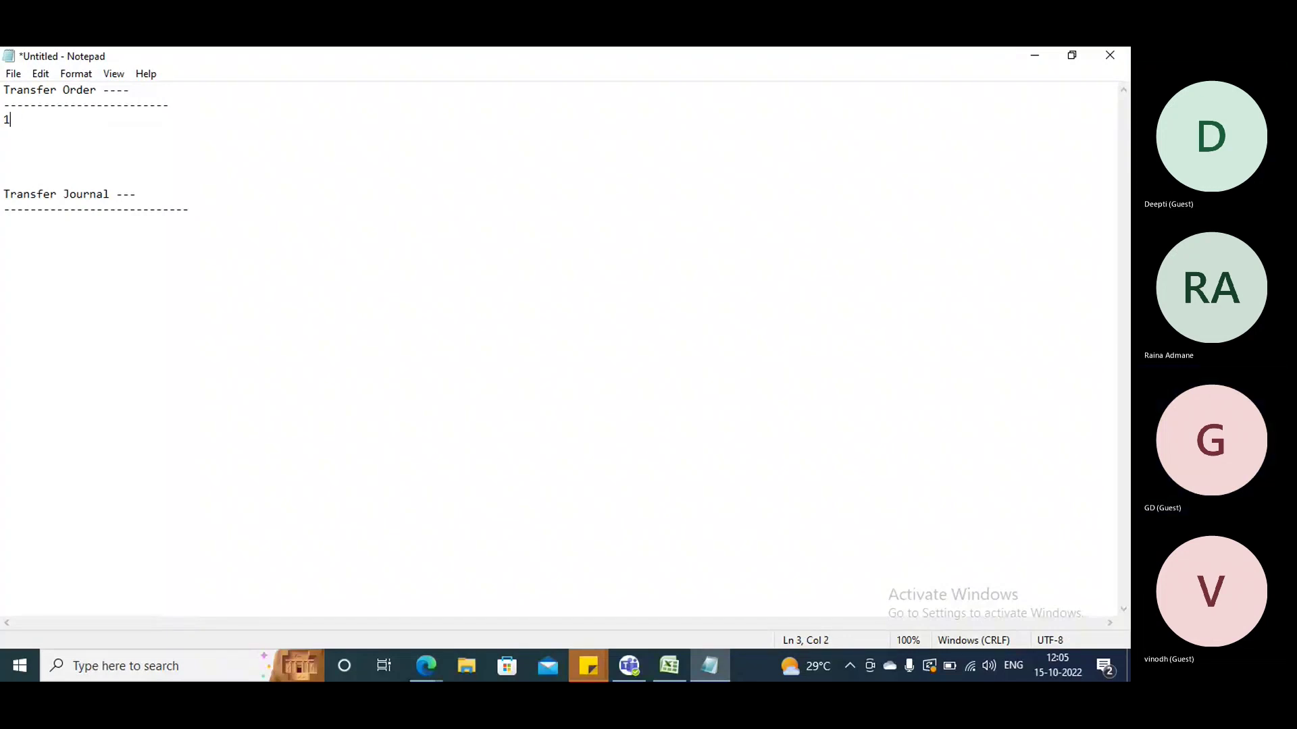
{"action": "type", "text": "-far distance"}
{"action": "key", "text": "Return"}
- Add "2-workers- AWMS,WM" as the second Transfer Order point
{"action": "type", "text": "2-"}
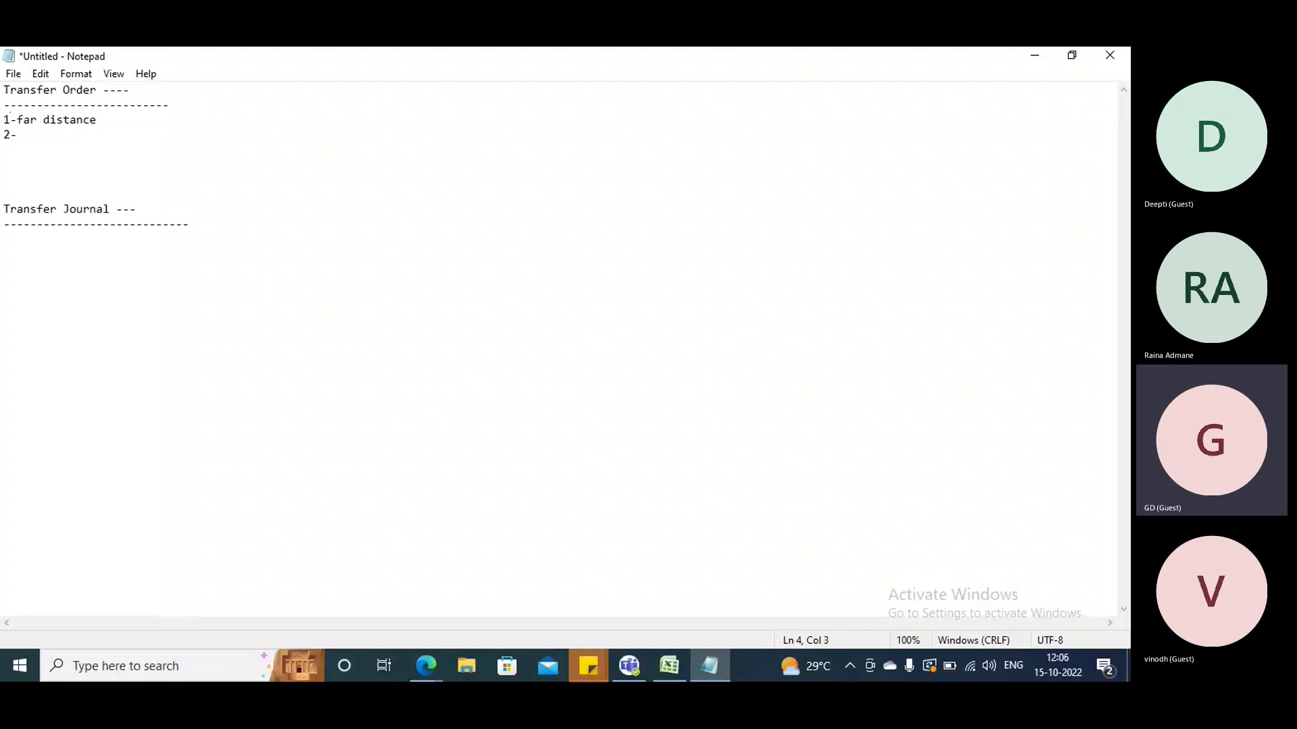
{"action": "type", "text": "worked"}
{"action": "key", "text": "BackSpace"}
{"action": "key", "text": "BackSpace"}
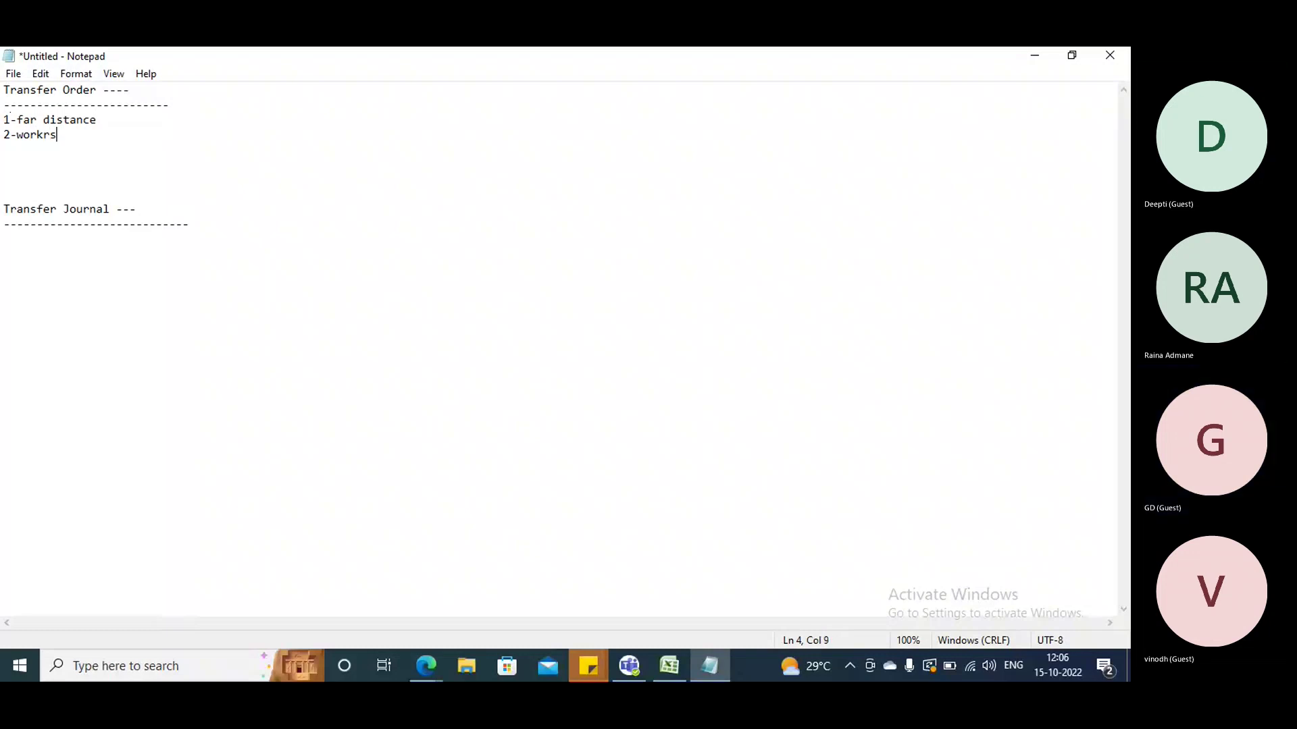
{"action": "type", "text": "rs- "}
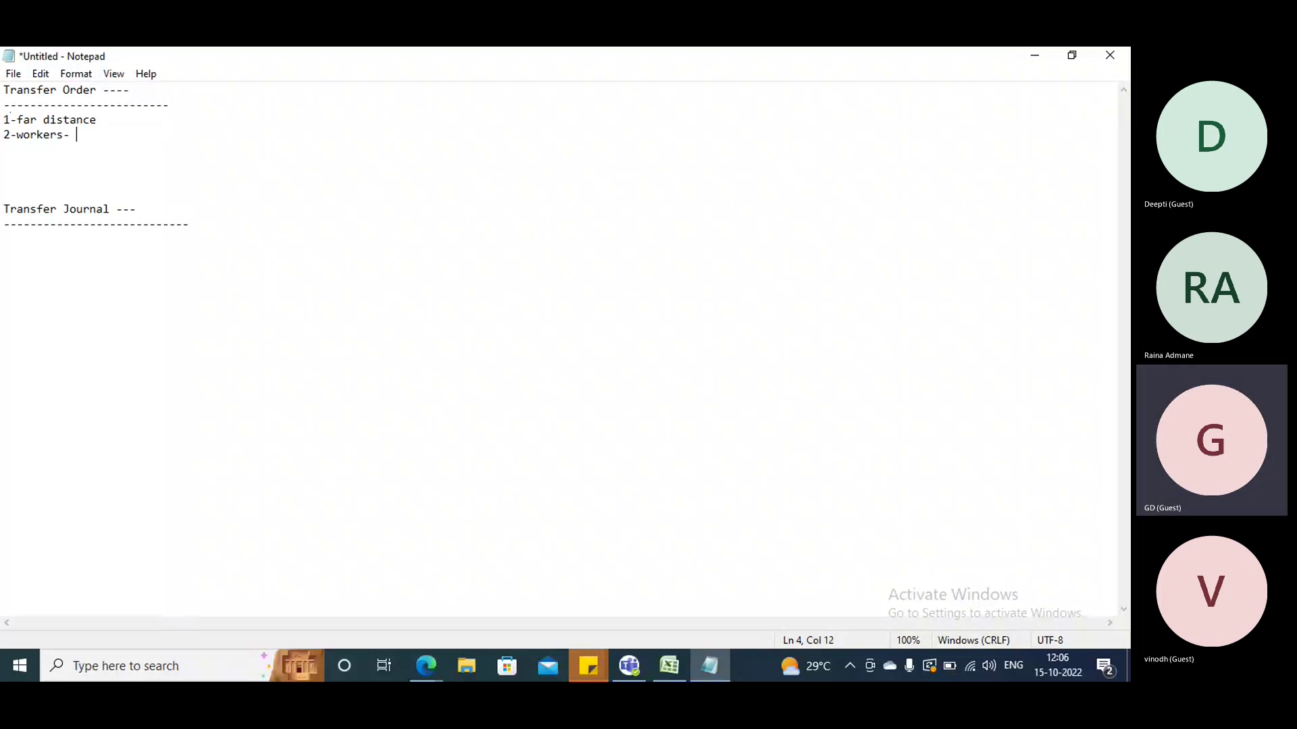
{"action": "type", "text": "AWMS,WM"}
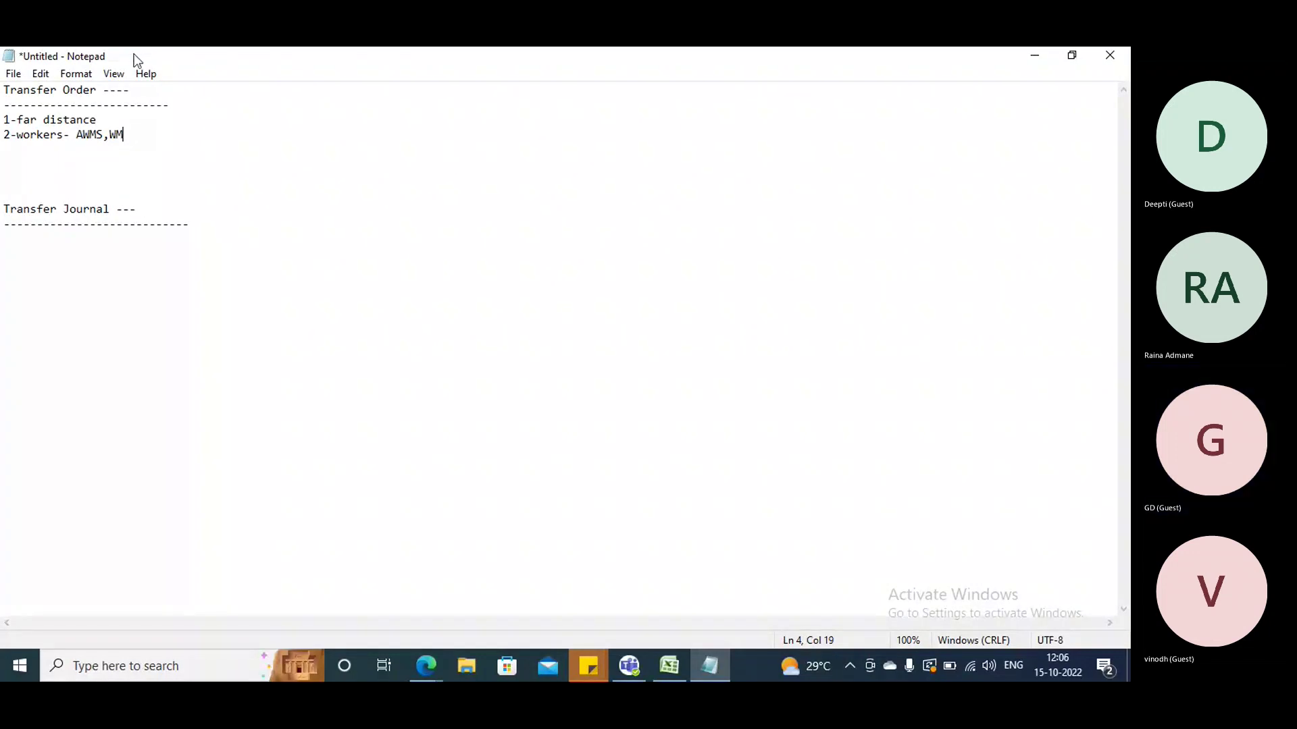
- Under the Transfer Journal heading, add a "-" line followed by the entry "2>A0001 BATCH1 LOC1"
{"action": "left_click", "coordinate": [20, 237]}
{"action": "left_click", "coordinate": [213, 220]}
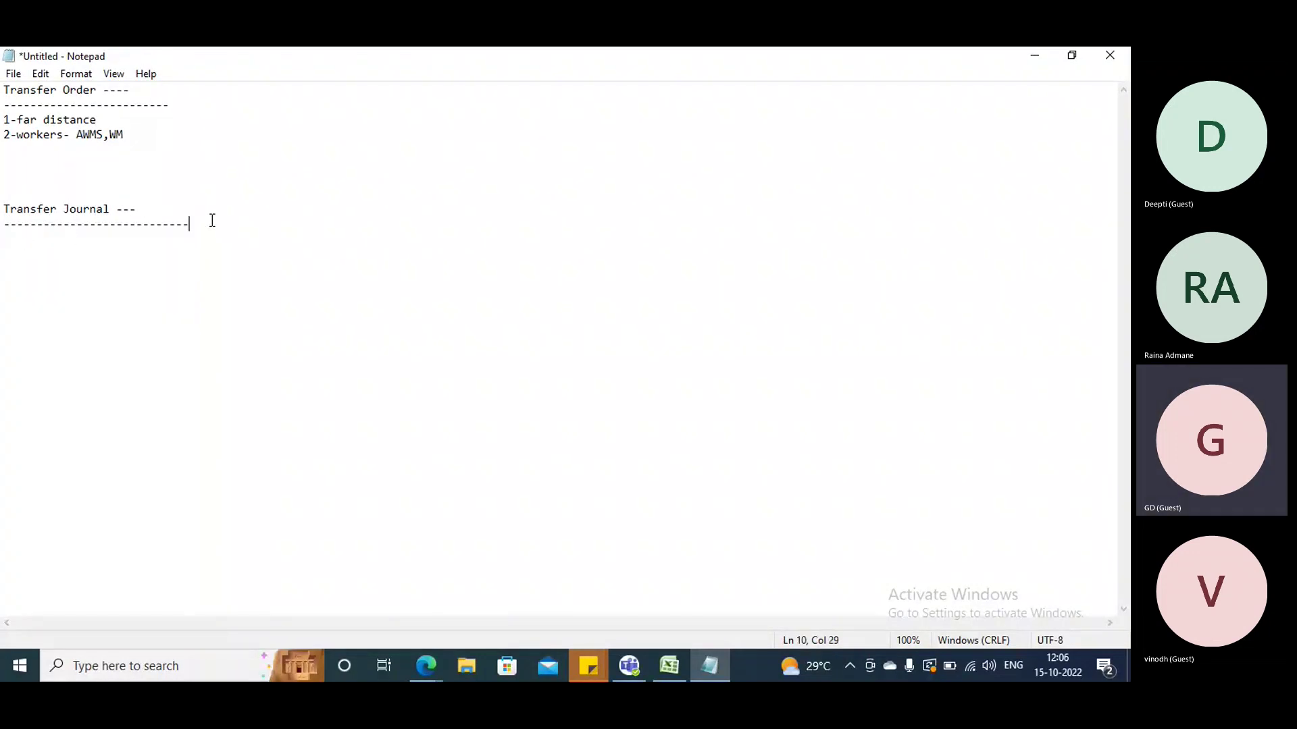
{"action": "key", "text": "Return"}
{"action": "key", "text": "Return"}
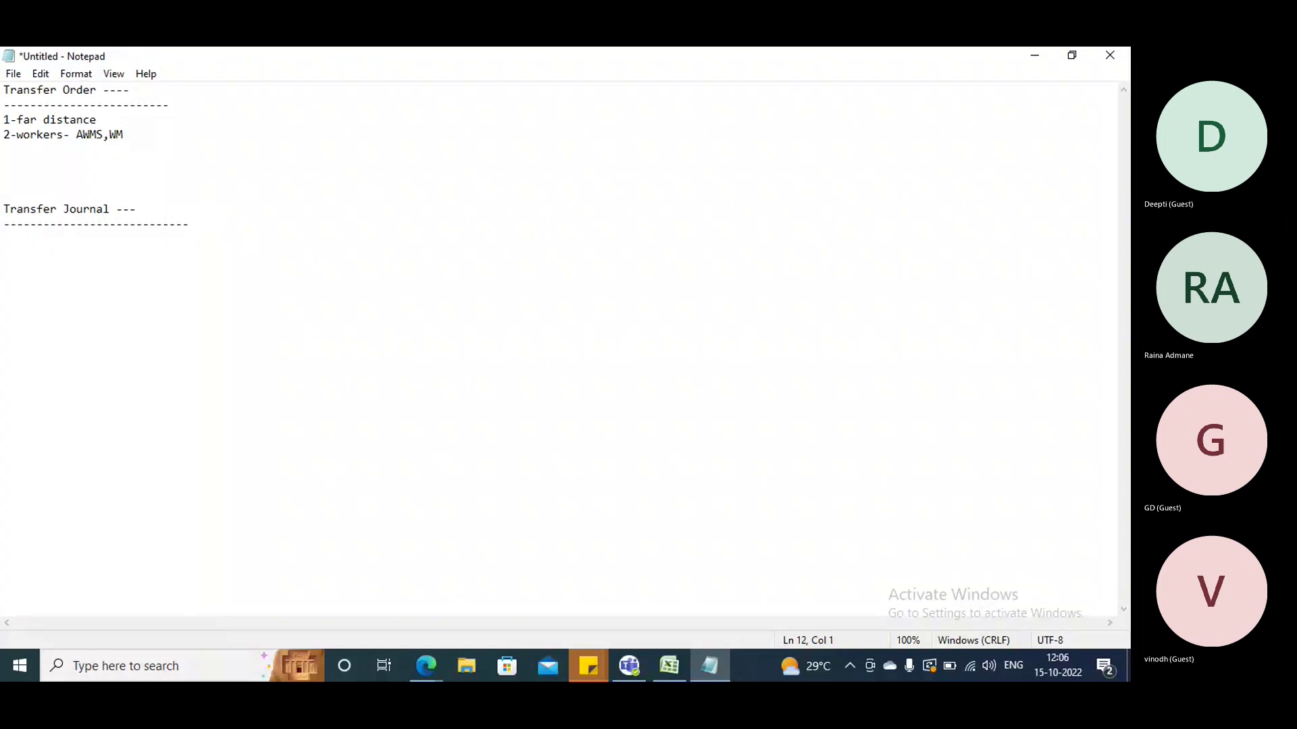
{"action": "type", "text": "-"}
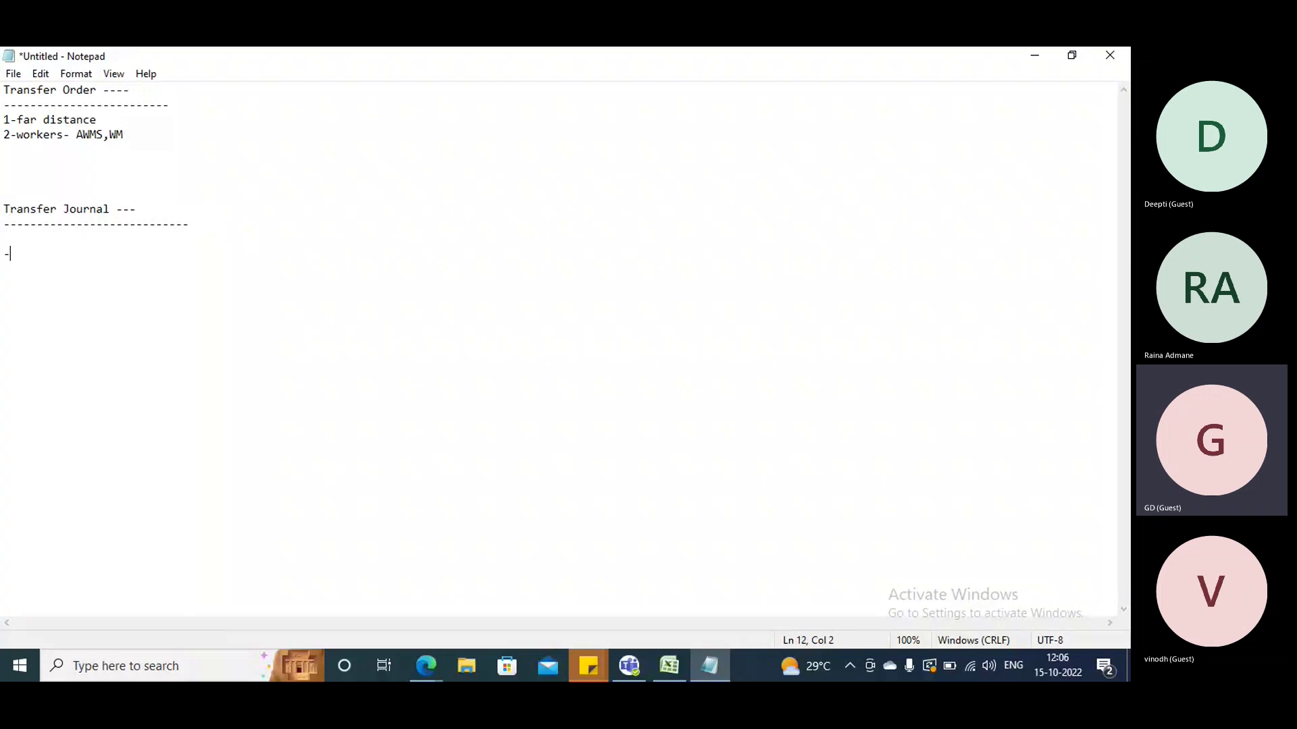
{"action": "key", "text": "Return"}
{"action": "type", "text": "2>"}
{"action": "type", "text": "A0001   BATCH1"}
{"action": "key", "text": "BackSpace"}
{"action": "type", "text": "LOC1"}
{"action": "key", "text": "Return"}
{"action": "key", "text": "Return"}
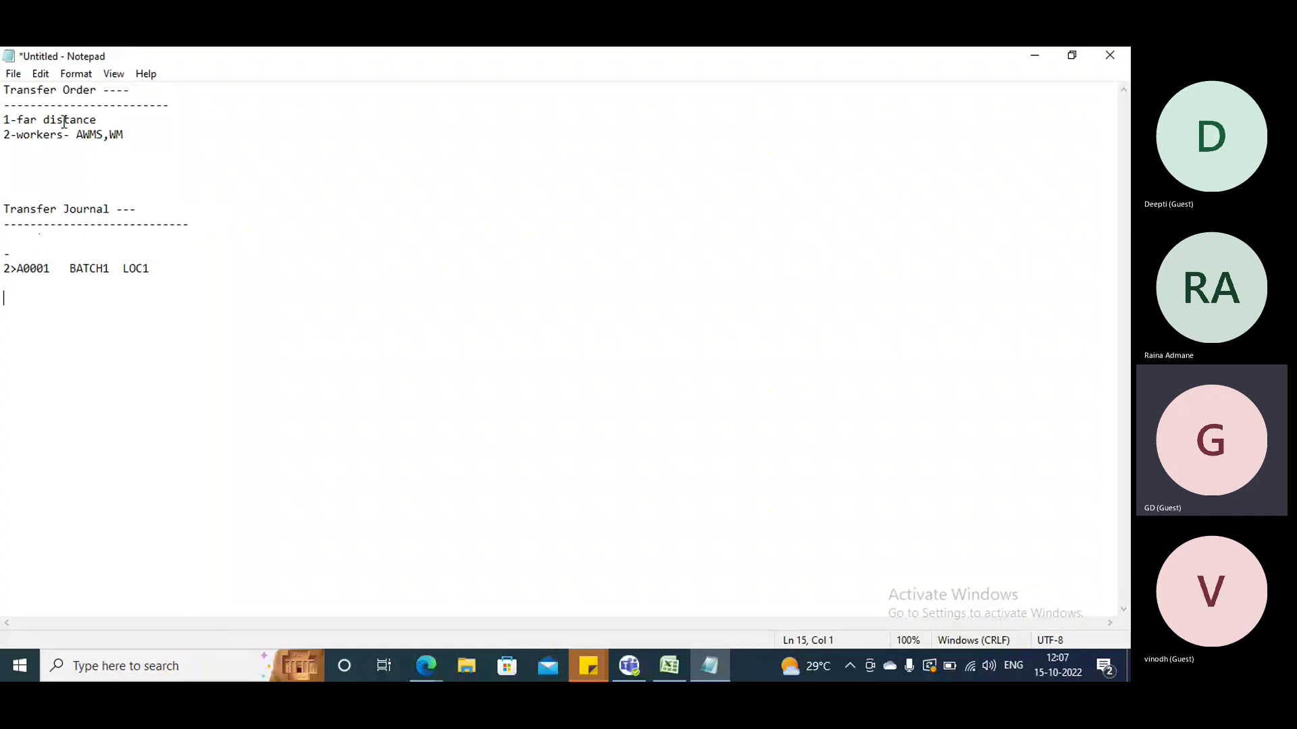
- Append "---" after LOC1 in the BATCH1 entry
{"action": "left_click", "coordinate": [32, 239]}
{"action": "left_click", "coordinate": [168, 270]}
{"action": "type", "text": "---"}
{"action": "key", "text": "Return"}
{"action": "key", "text": "BackSpace"}
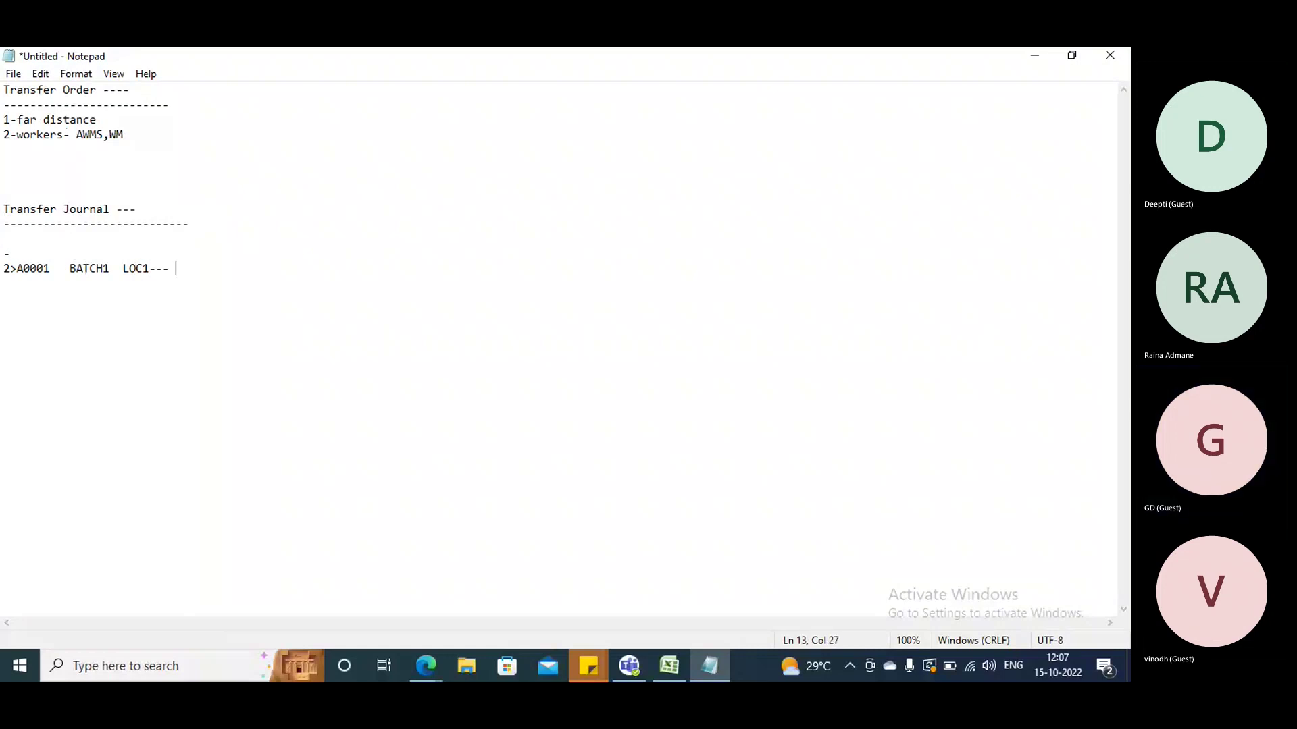
- Write the counterpart entry "A0001 BATCH 2 LOC2" below the BATCH1 line, separated by a blank line
{"action": "key", "text": "Return"}
{"action": "key", "text": "Return"}
{"action": "type", "text": "A0001"}
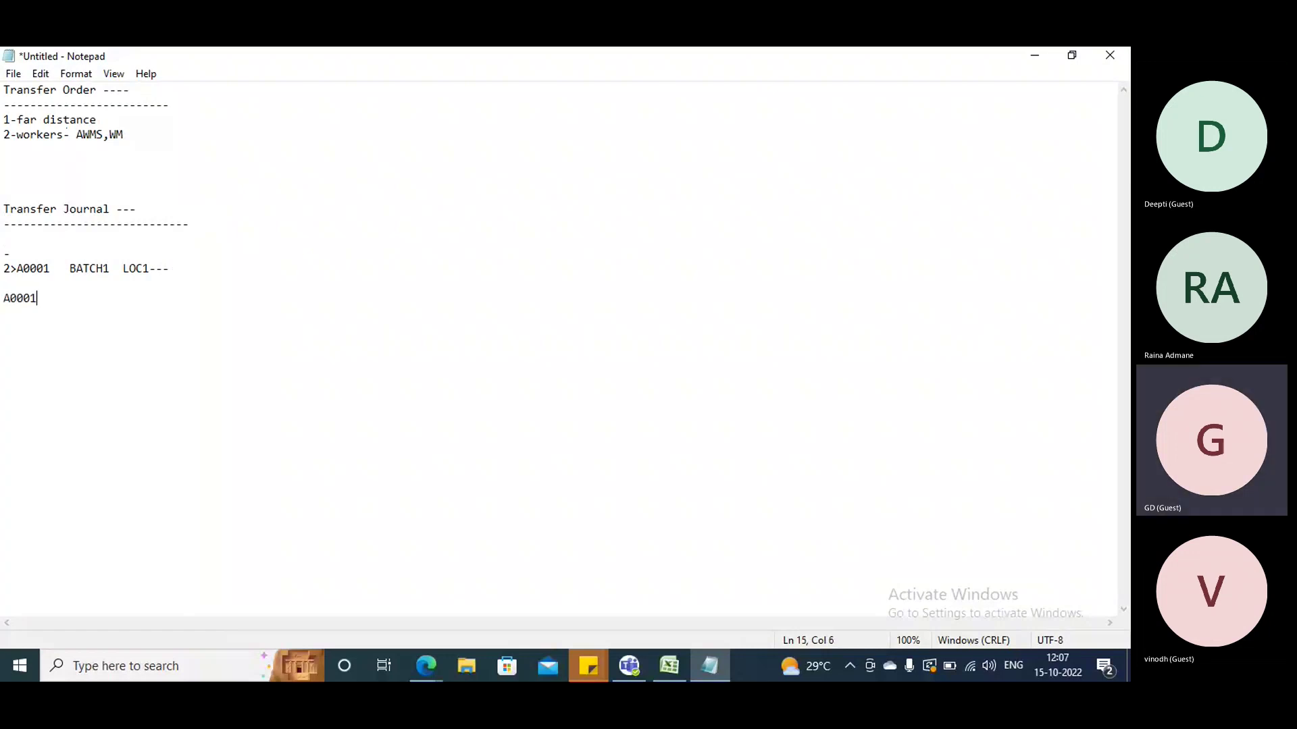
{"action": "type", "text": "  BATCH 2   "}
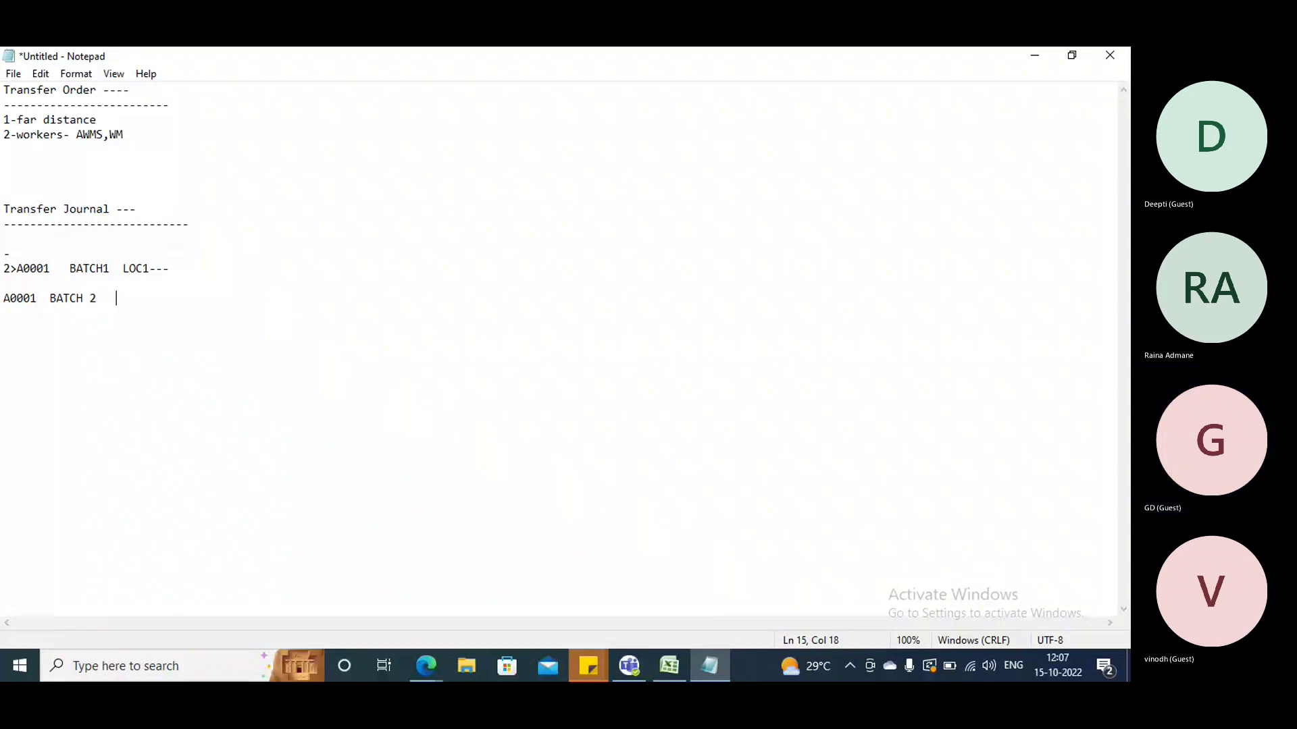
{"action": "type", "text": "LOCA"}
{"action": "key", "text": "BackSpace"}
{"action": "type", "text": "2"}
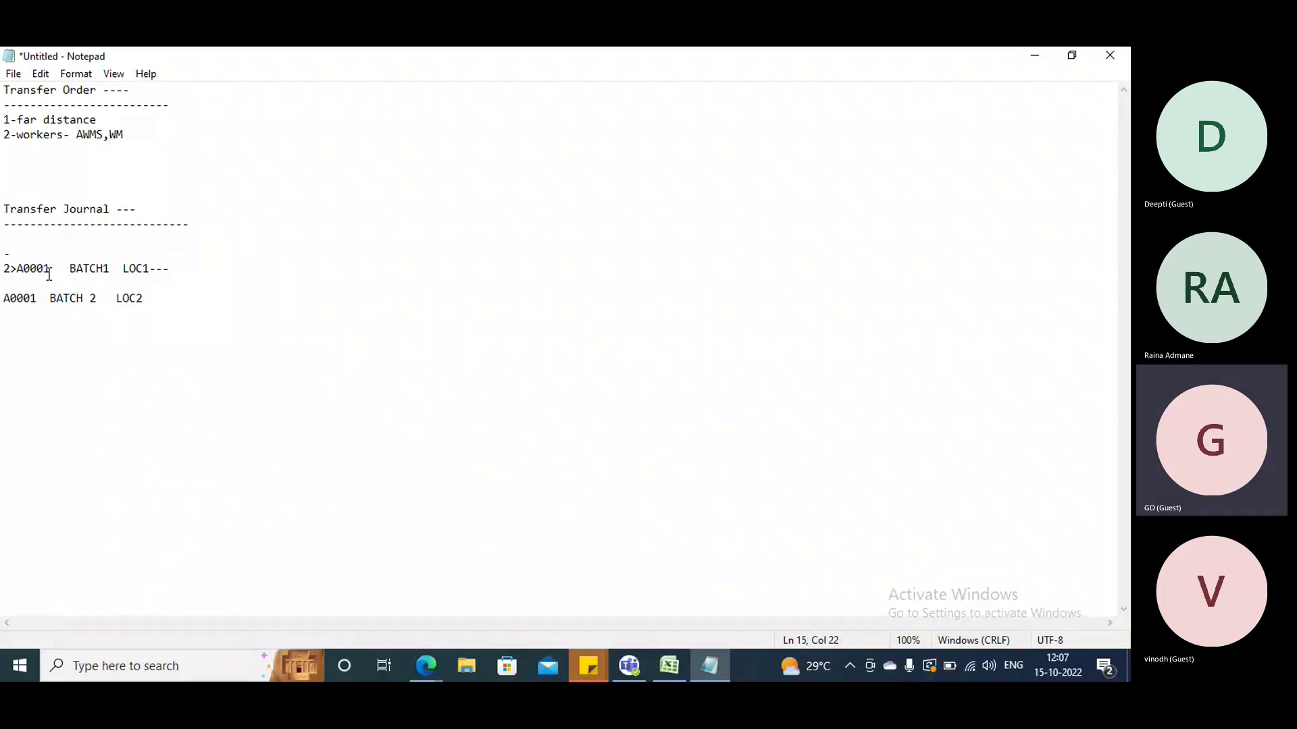
- Add a new entry "2> A0001" below the BATCH 2 line, separated by a blank line
{"action": "left_click_drag", "start_coordinate": [63, 268], "coordinate": [110, 268]}
{"action": "left_click", "coordinate": [175, 297]}
{"action": "key", "text": "Return"}
{"action": "key", "text": "Return"}
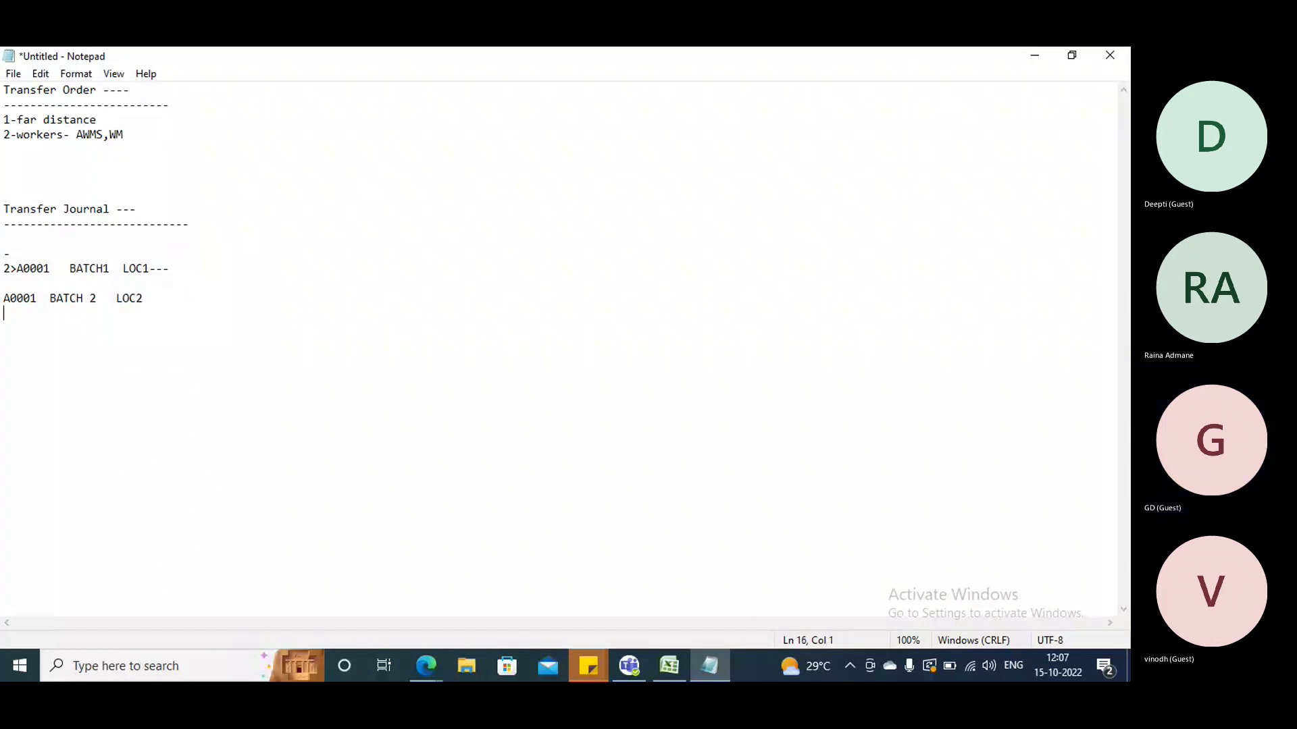
{"action": "type", "text": "2> A0001  "}
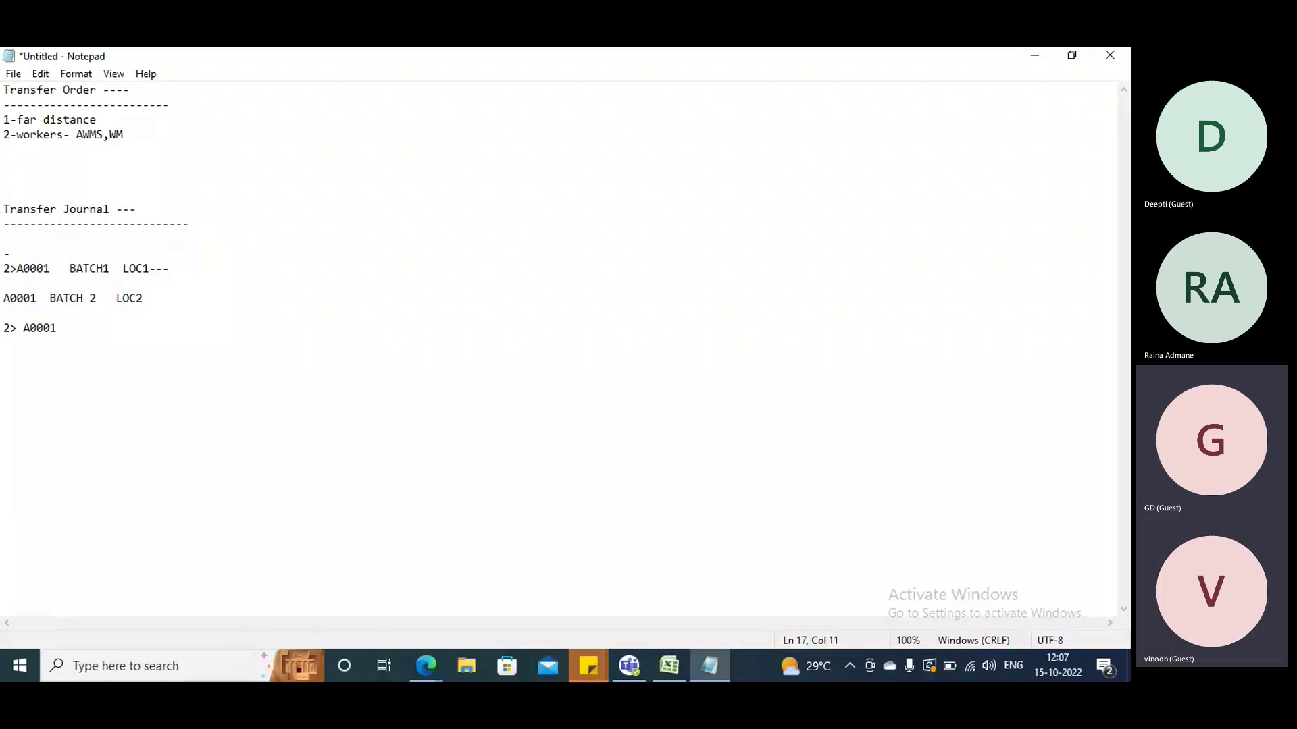
{"action": "type", "text": "RED"}
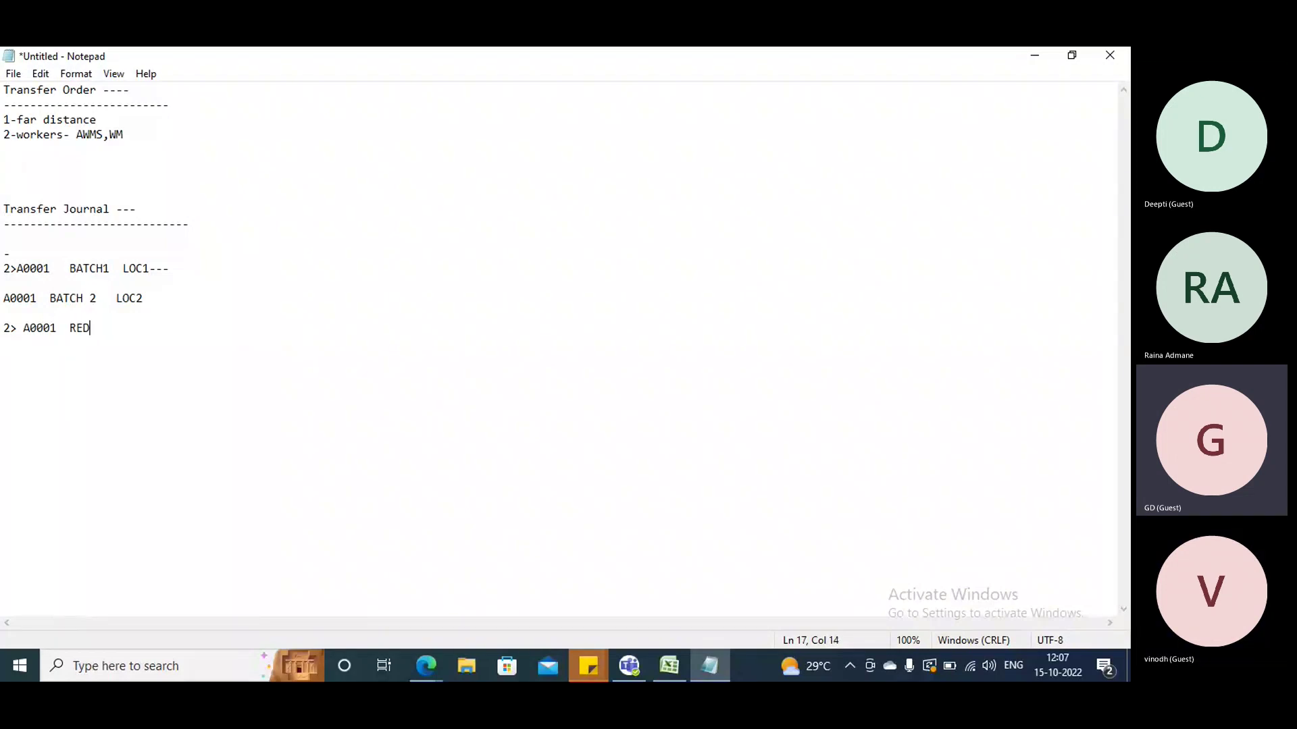
{"action": "type", "text": "  LOC"}
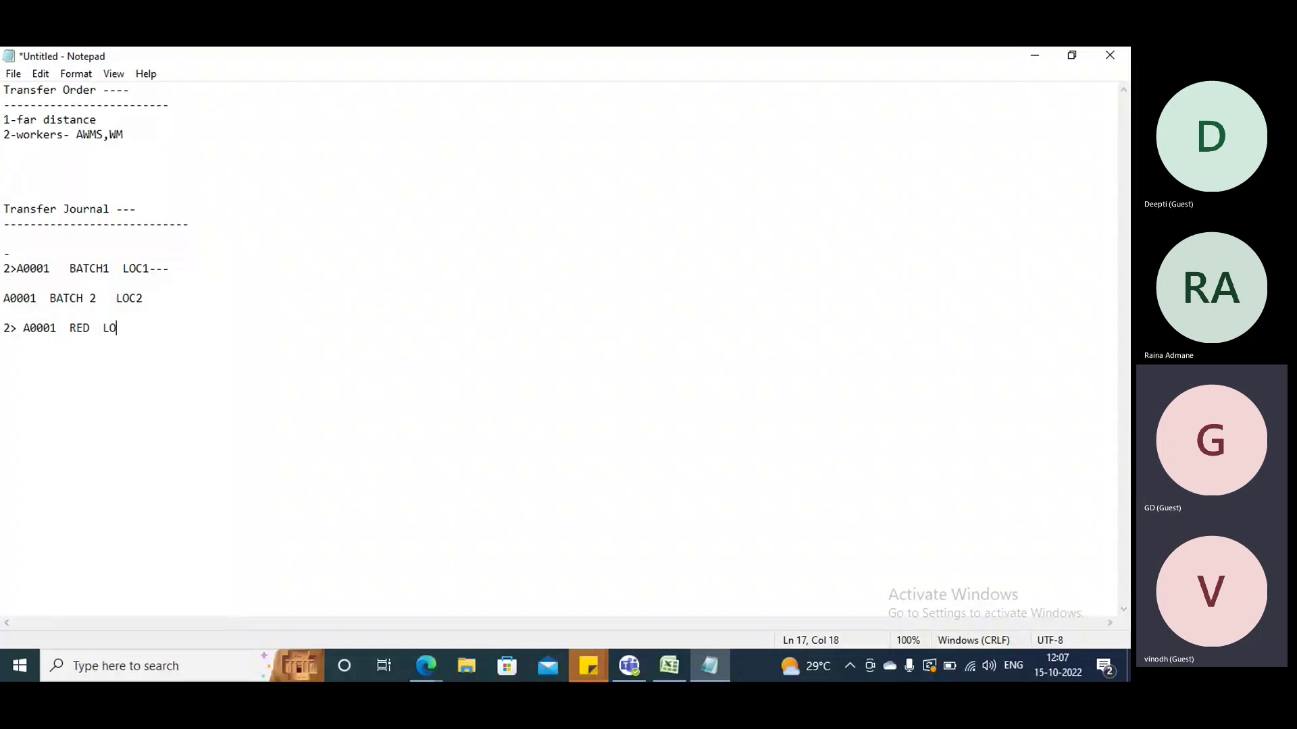
{"action": "key", "text": "BackSpace"}
{"action": "key", "text": "BackSpace"}
{"action": "key", "text": "BackSpace"}
{"action": "key", "text": "BackSpace"}
{"action": "key", "text": "BackSpace"}
{"action": "key", "text": "BackSpace"}
{"action": "key", "text": "BackSpace"}
{"action": "key", "text": "BackSpace"}
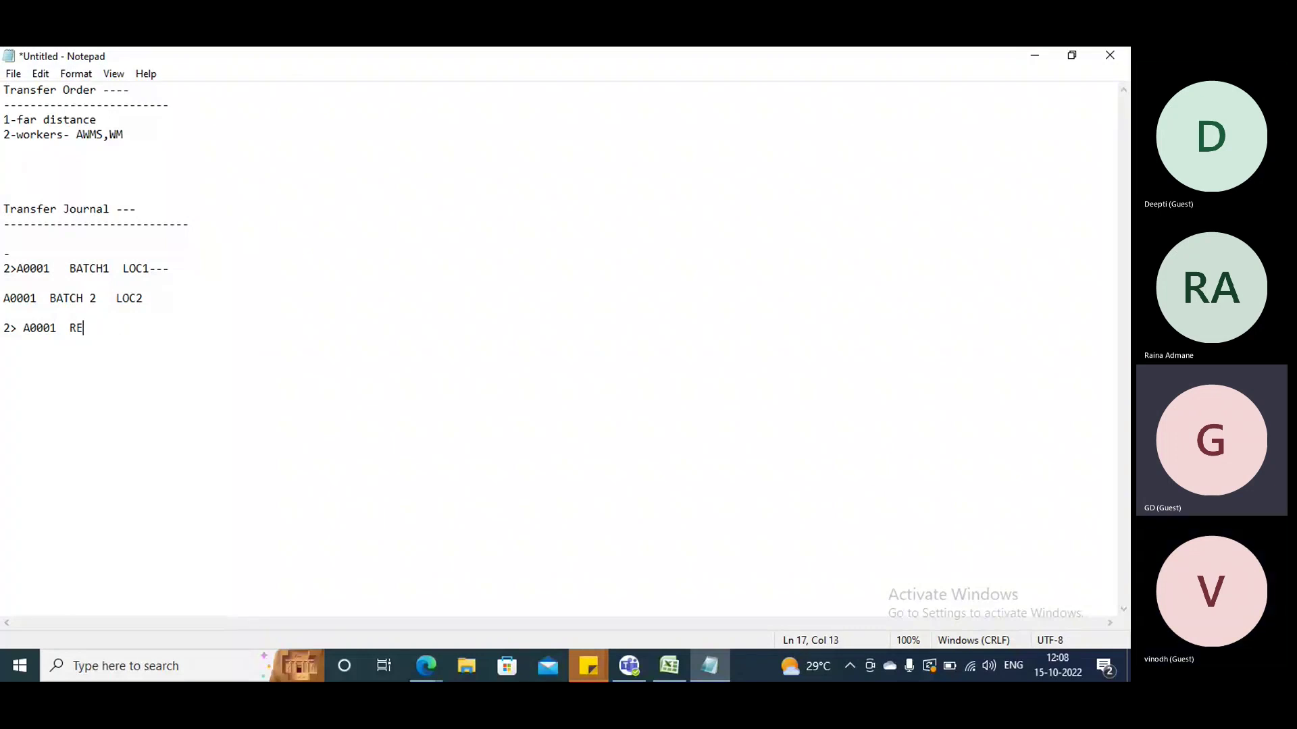
- Complete the second entry with "DIMENSION" and add the line "A001 OTHER" beneath it
{"action": "type", "text": "DIMENTIO"}
{"action": "key", "text": "BackSpace"}
{"action": "key", "text": "BackSpace"}
{"action": "key", "text": "BackSpace"}
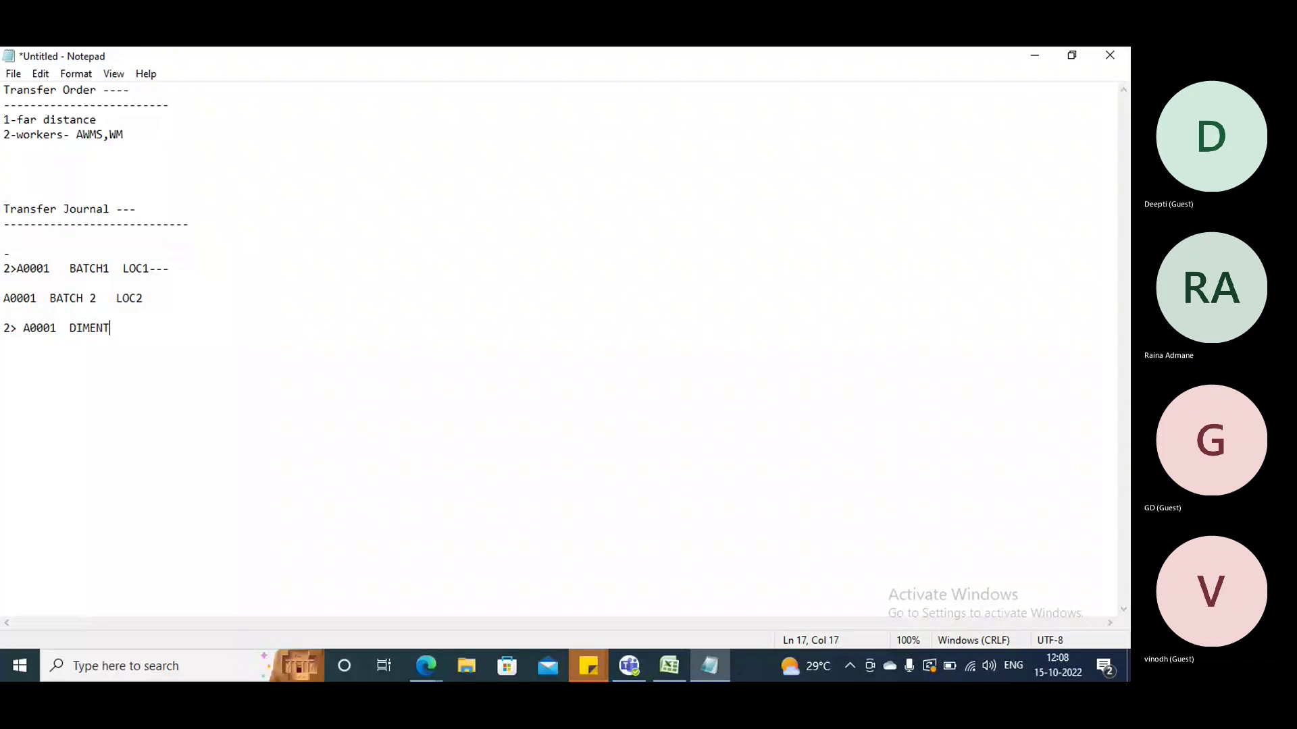
{"action": "type", "text": "SION"}
{"action": "key", "text": "Return"}
{"action": "type", "text": "A001"}
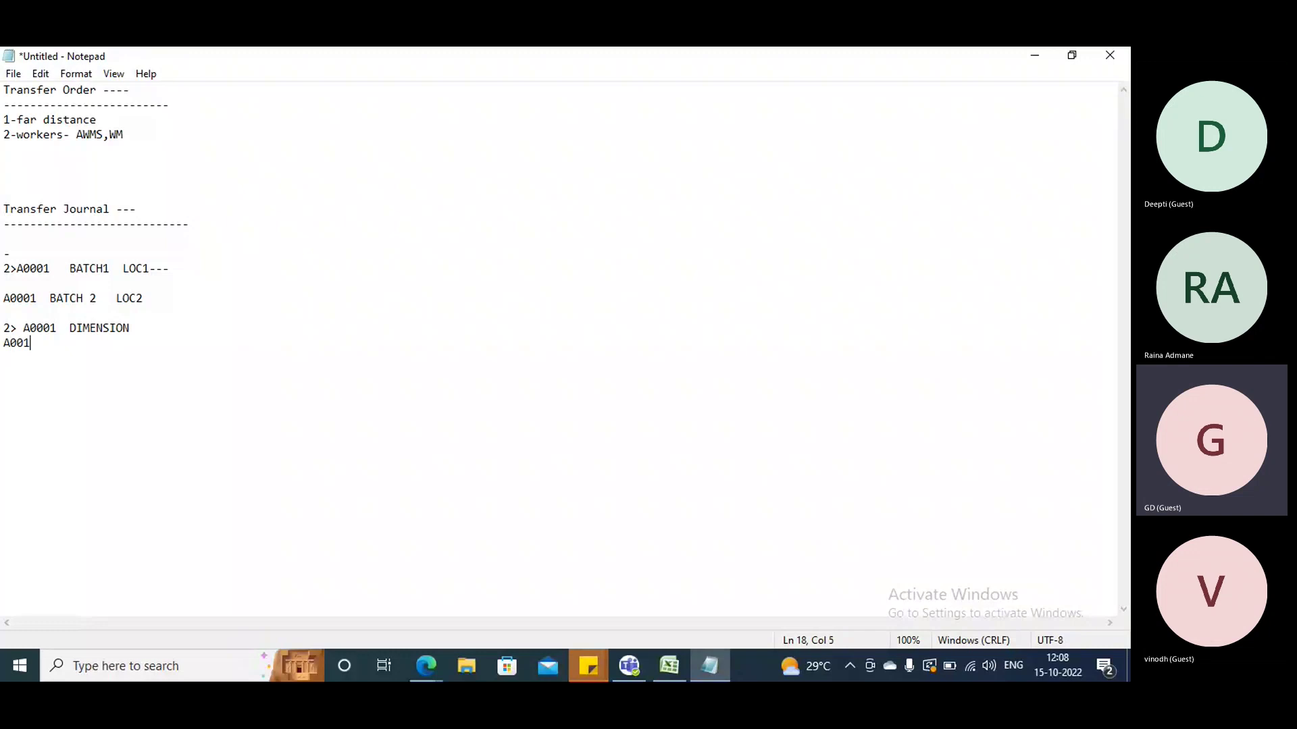
{"action": "type", "text": "  OTHER"}
- Switch to Finance and Operations in the browser and set transfer order 000003 to go from warehouse 24 to warehouse 11
{"action": "mouse_move", "coordinate": [415, 670]}
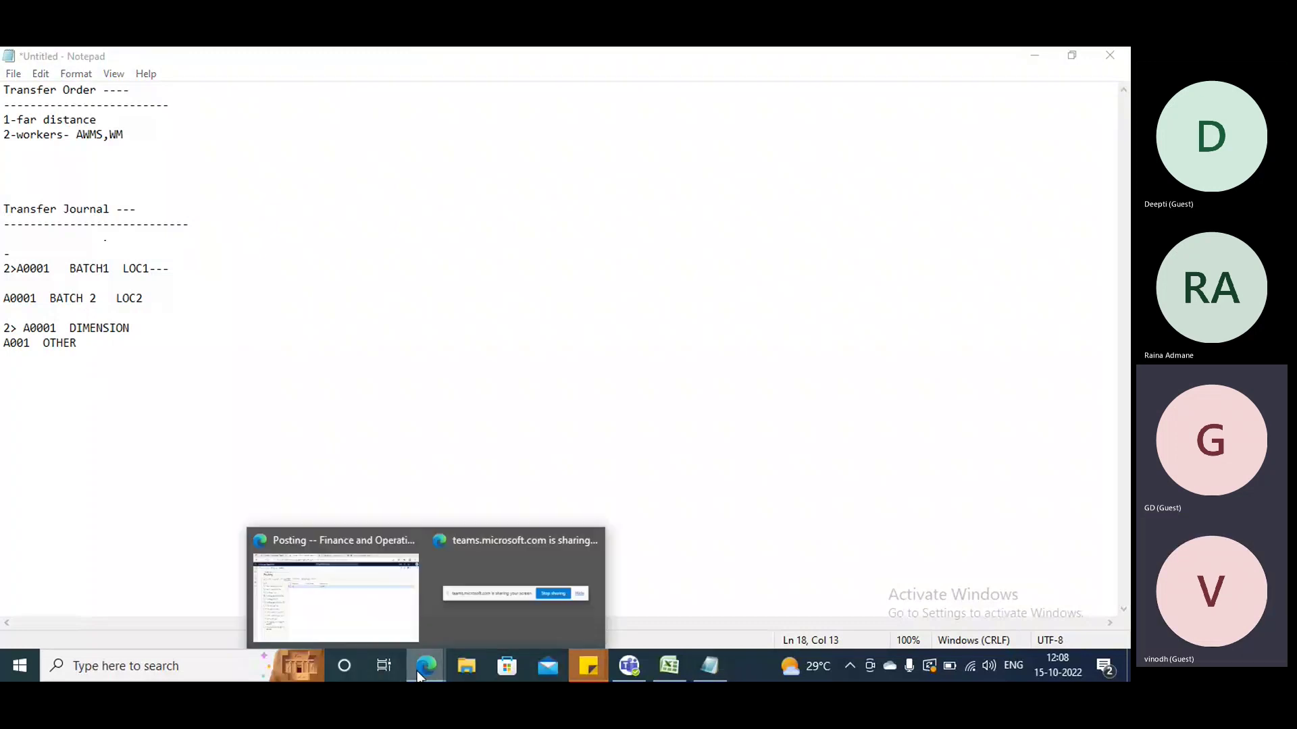
{"action": "left_click", "coordinate": [358, 586]}
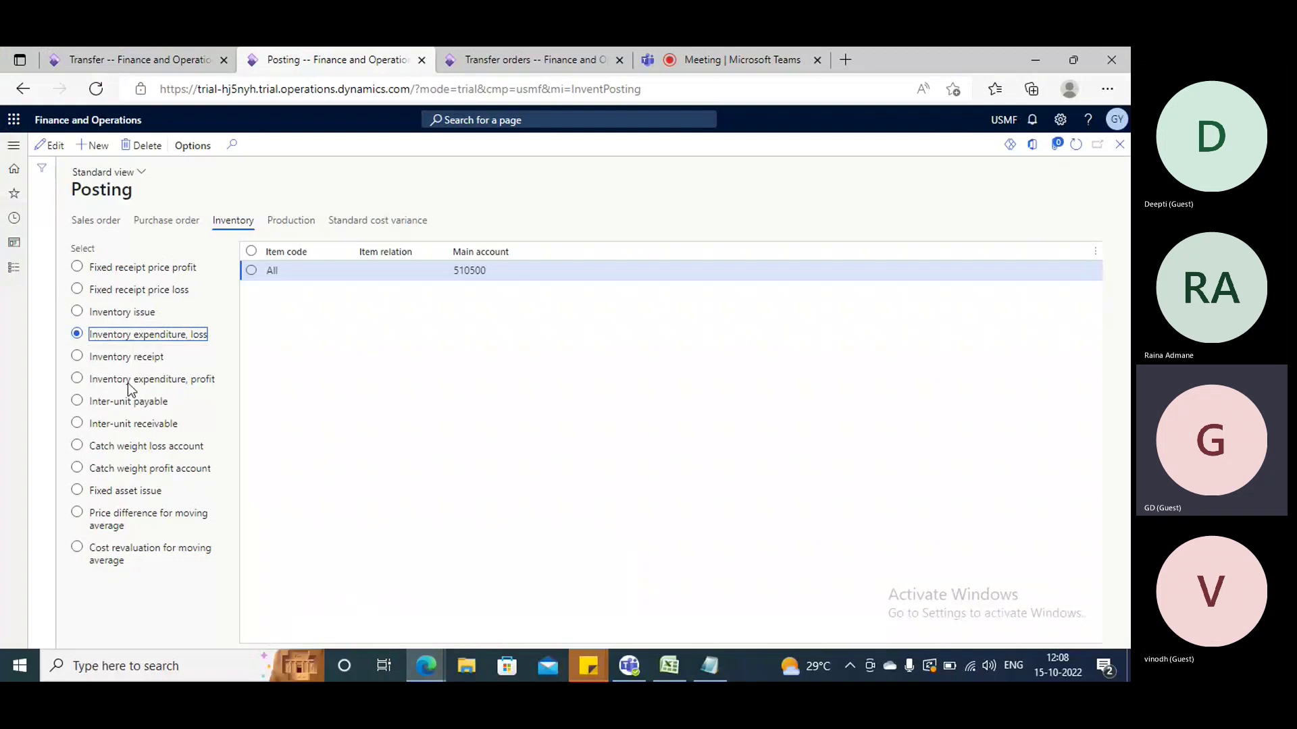
{"action": "left_click", "coordinate": [128, 59]}
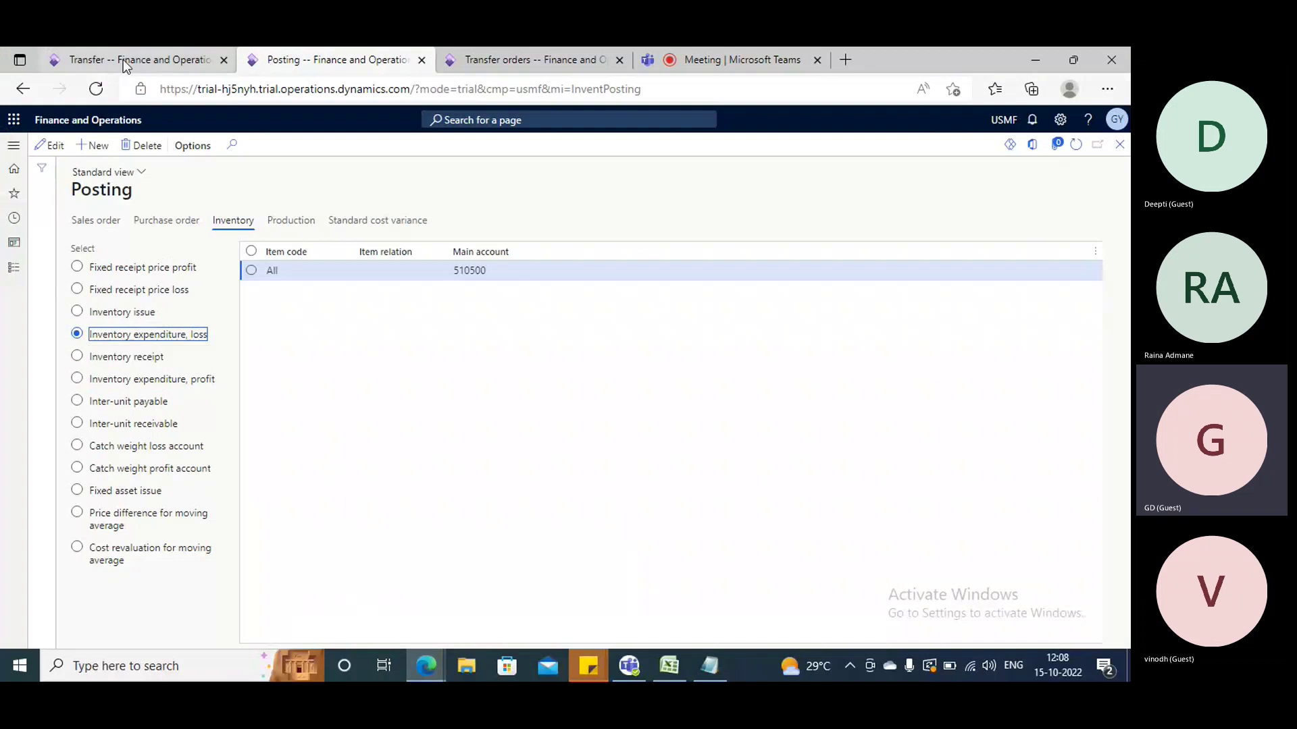
{"action": "left_click", "coordinate": [482, 59]}
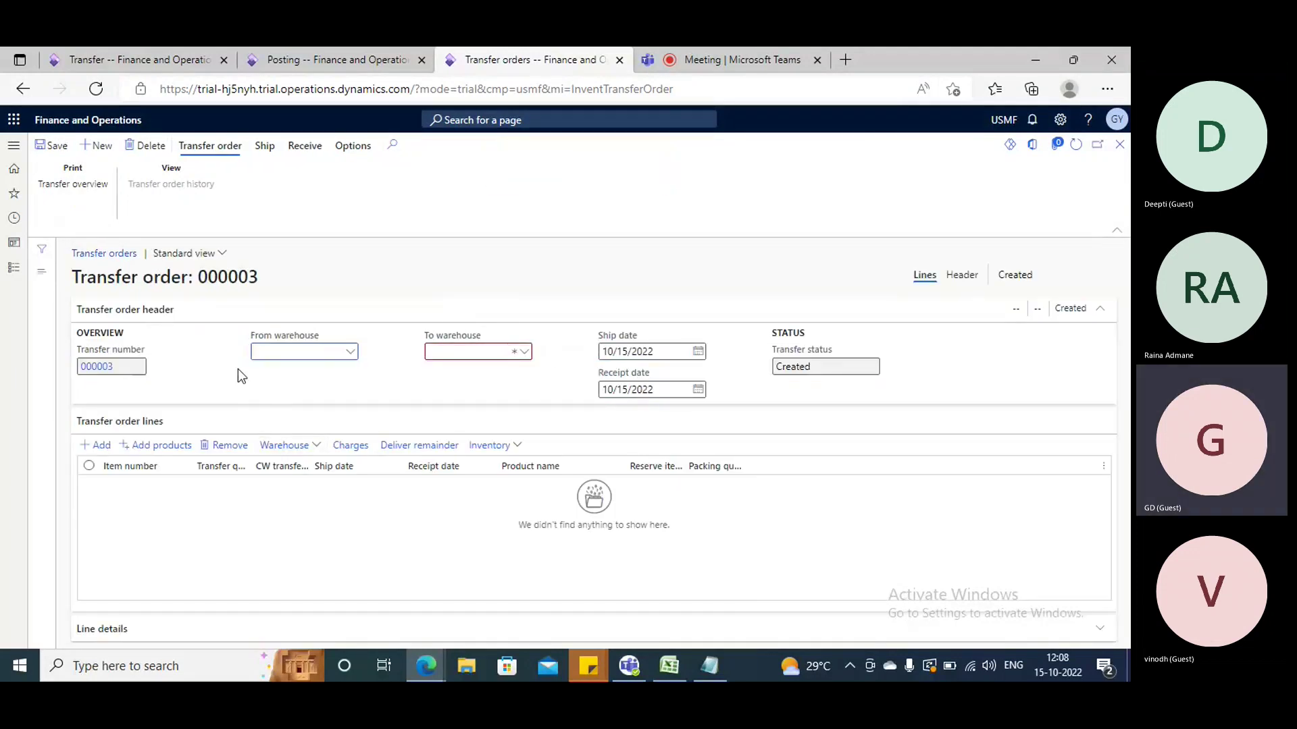
{"action": "left_click", "coordinate": [282, 352]}
{"action": "type", "text": "24"}
{"action": "key", "text": "Tab"}
{"action": "left_click", "coordinate": [524, 351]}
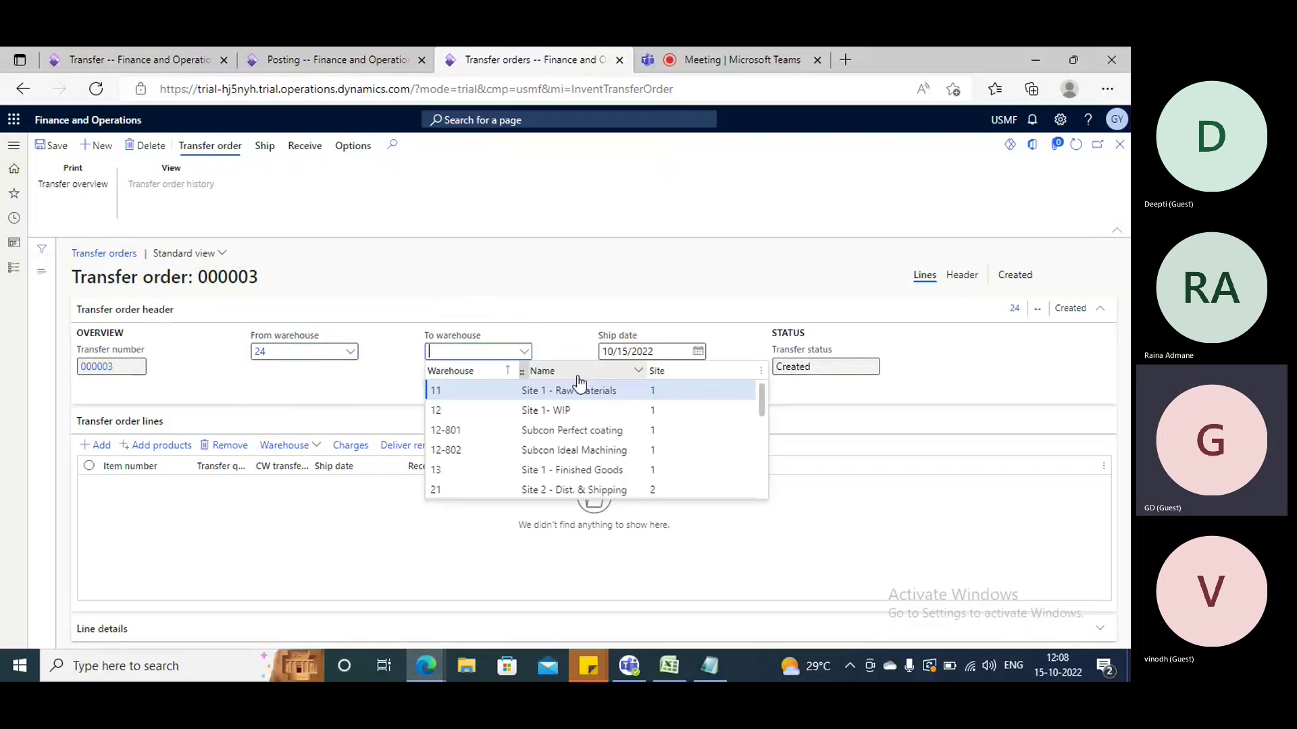
{"action": "left_click", "coordinate": [564, 390]}
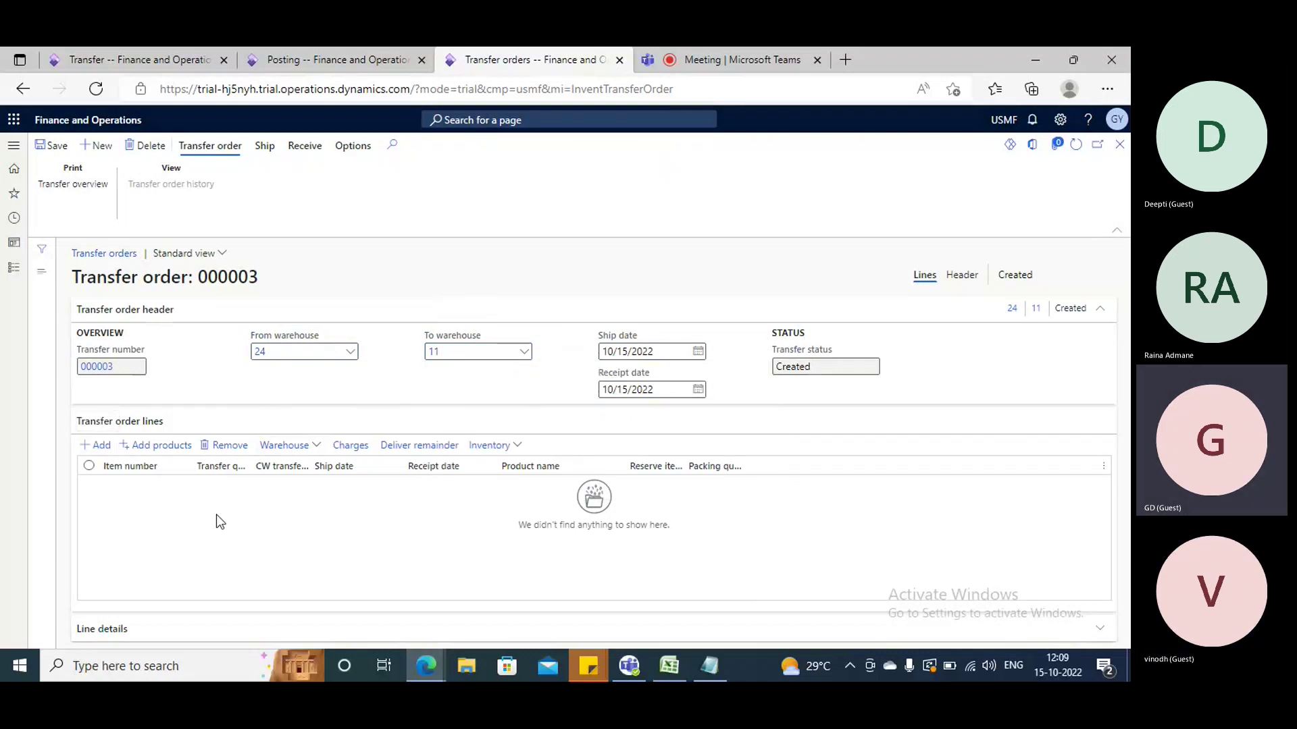
- Add a transfer order line for item A0001
{"action": "left_click", "coordinate": [199, 500]}
{"action": "type", "text": "A000"}
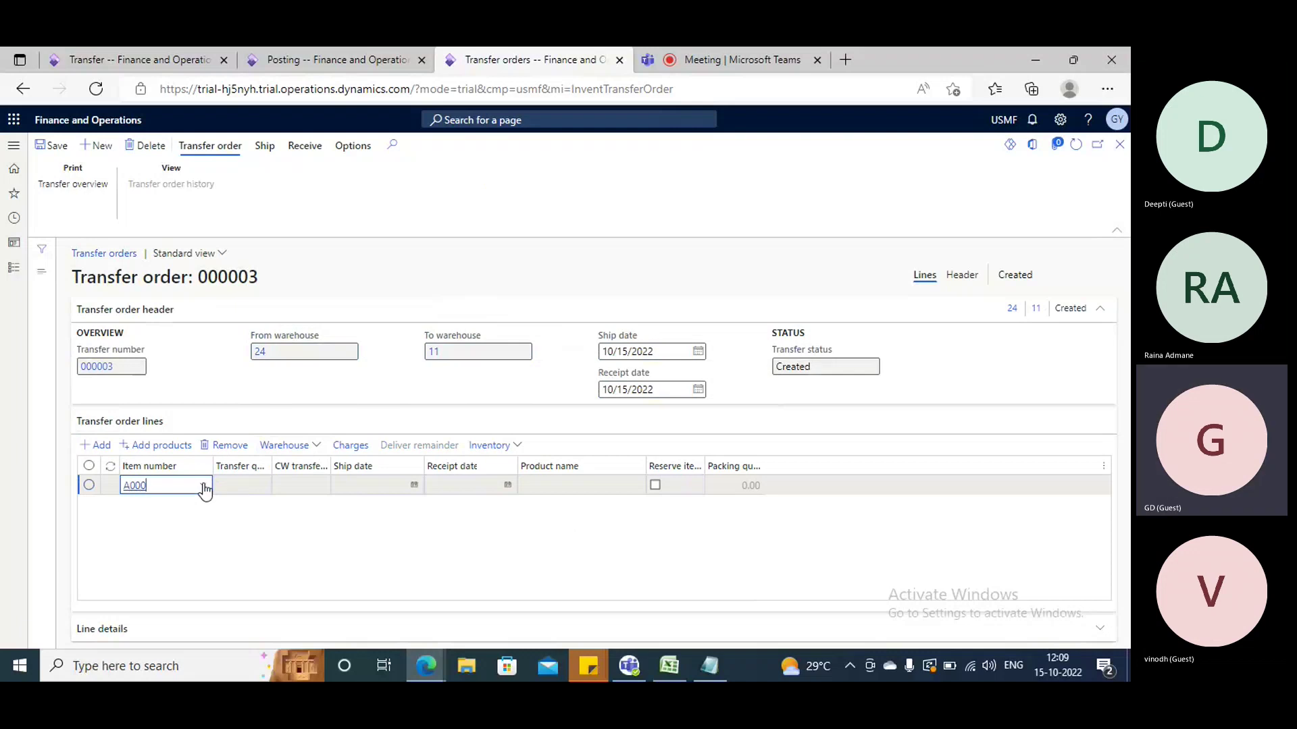
{"action": "type", "text": "1"}
{"action": "key", "text": "Tab"}
{"action": "key", "text": "Tab"}
{"action": "key", "text": "Tab"}
{"action": "key", "text": "Tab"}
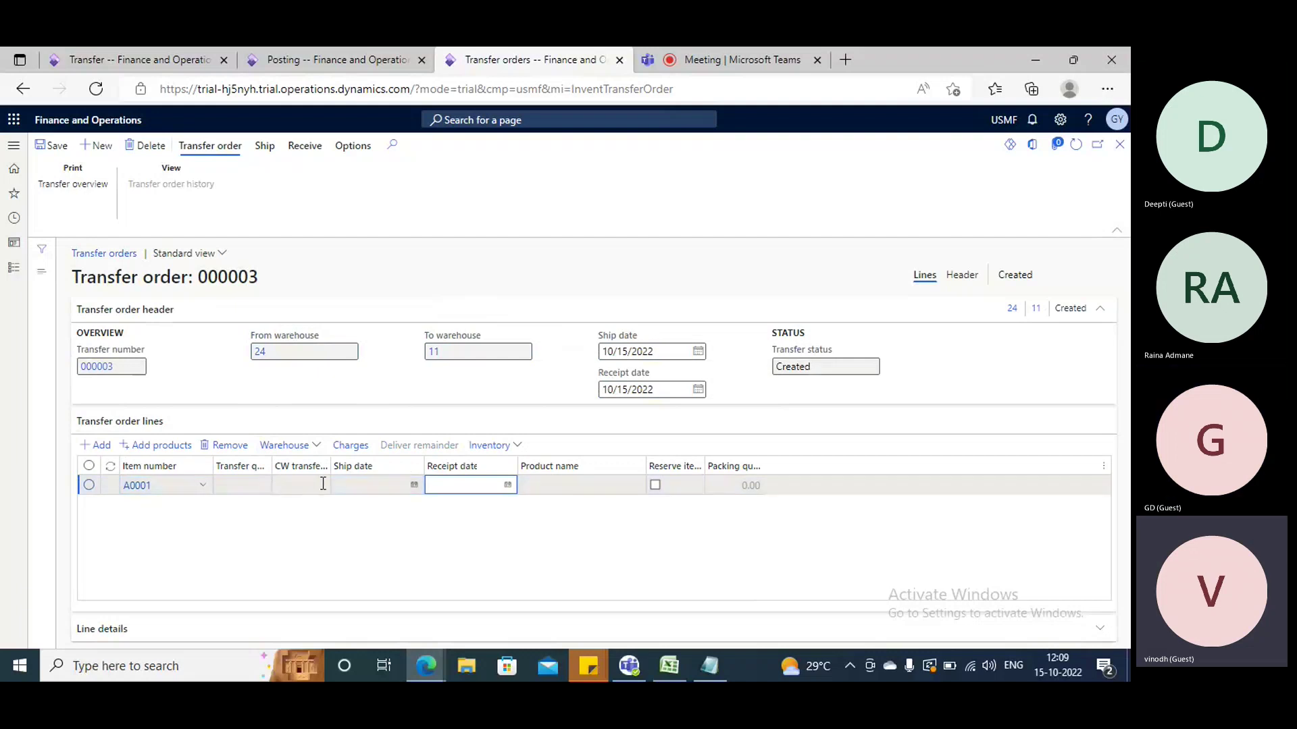
{"action": "left_click", "coordinate": [241, 486]}
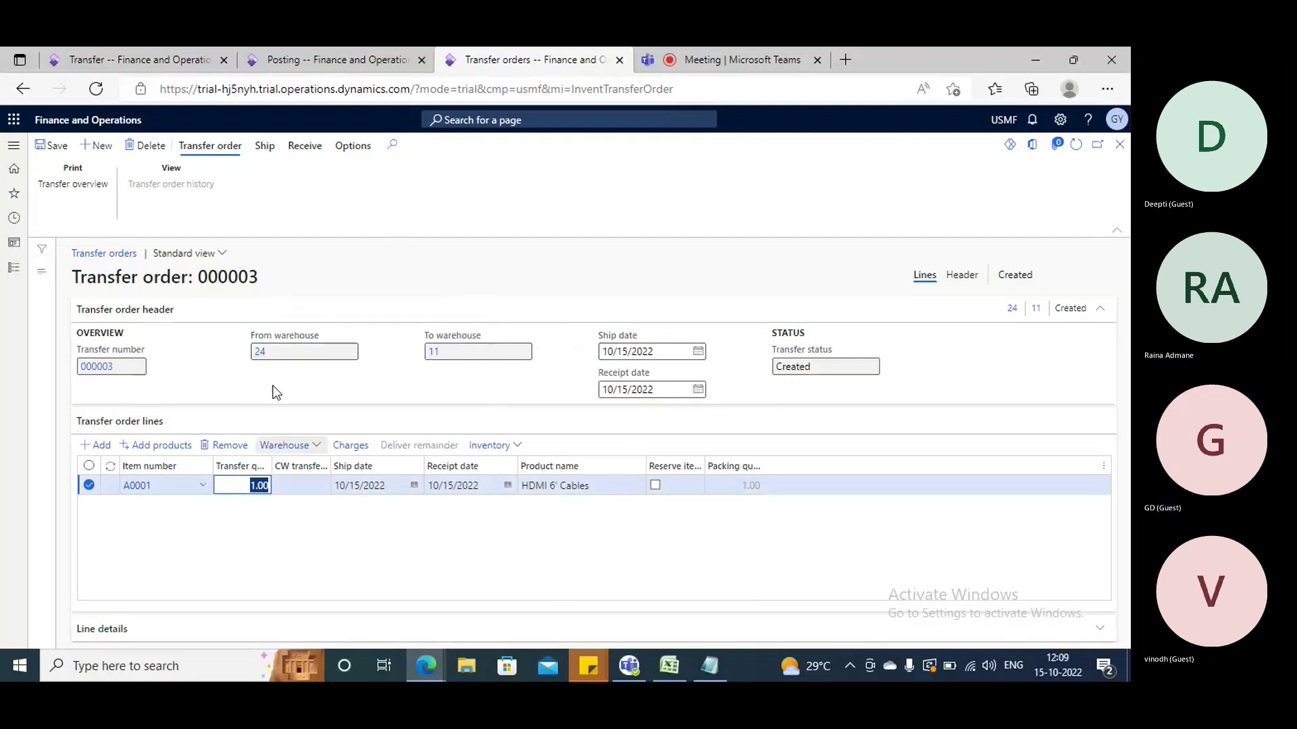
- Check the transit warehouse in warehouse 24's record and in the transfer order header
{"action": "left_click", "coordinate": [259, 354]}
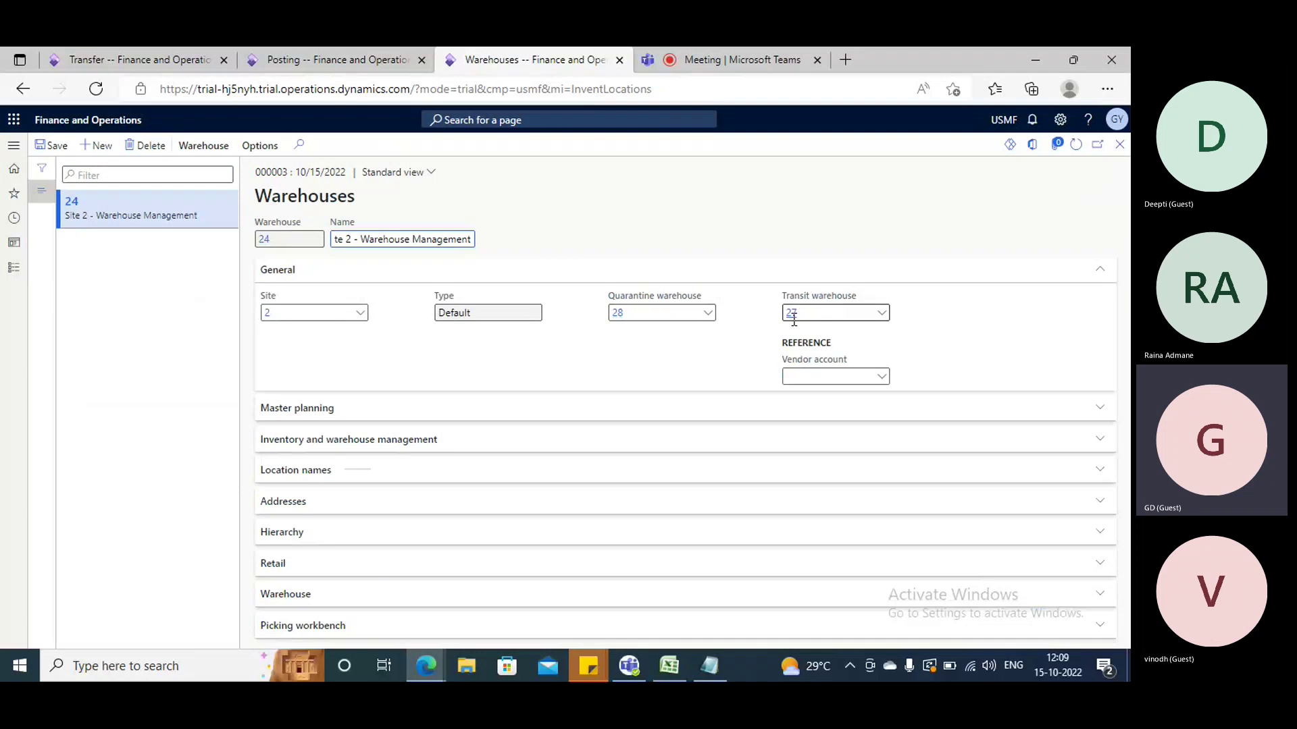
{"action": "mouse_move", "coordinate": [794, 320]}
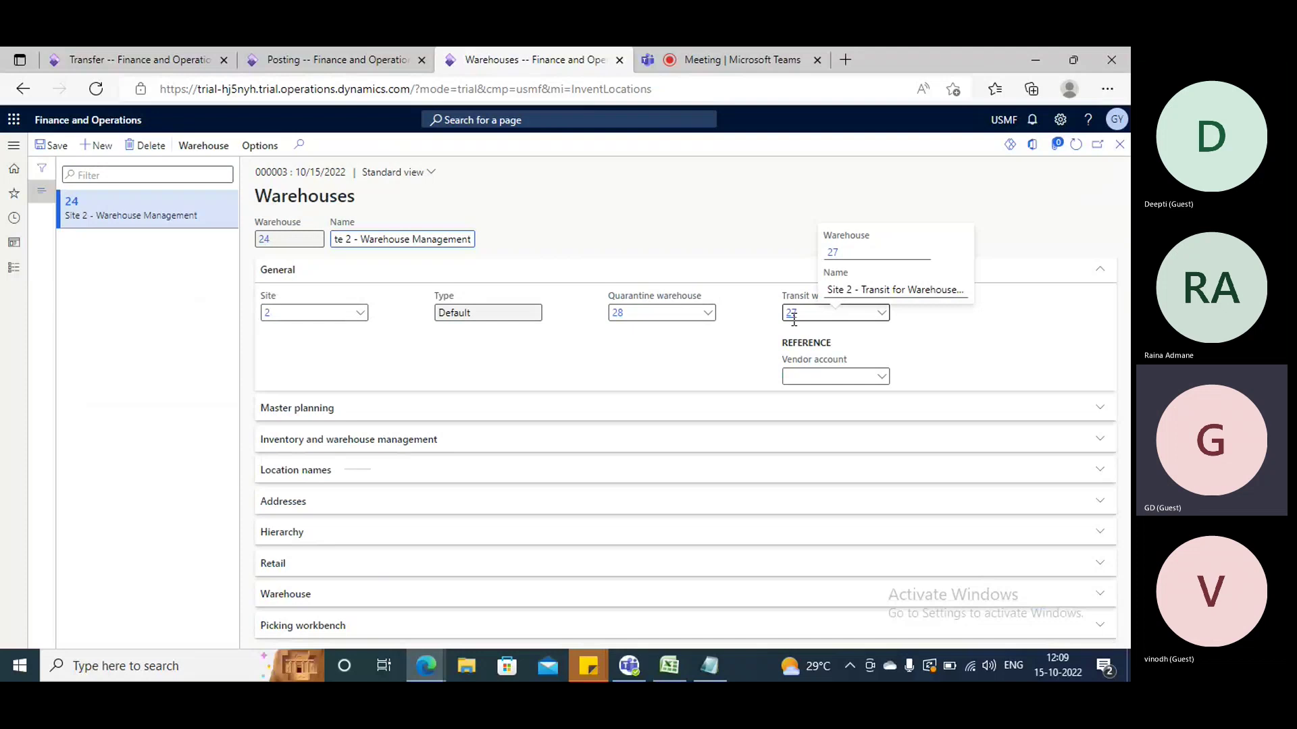
{"action": "left_click", "coordinate": [1119, 145]}
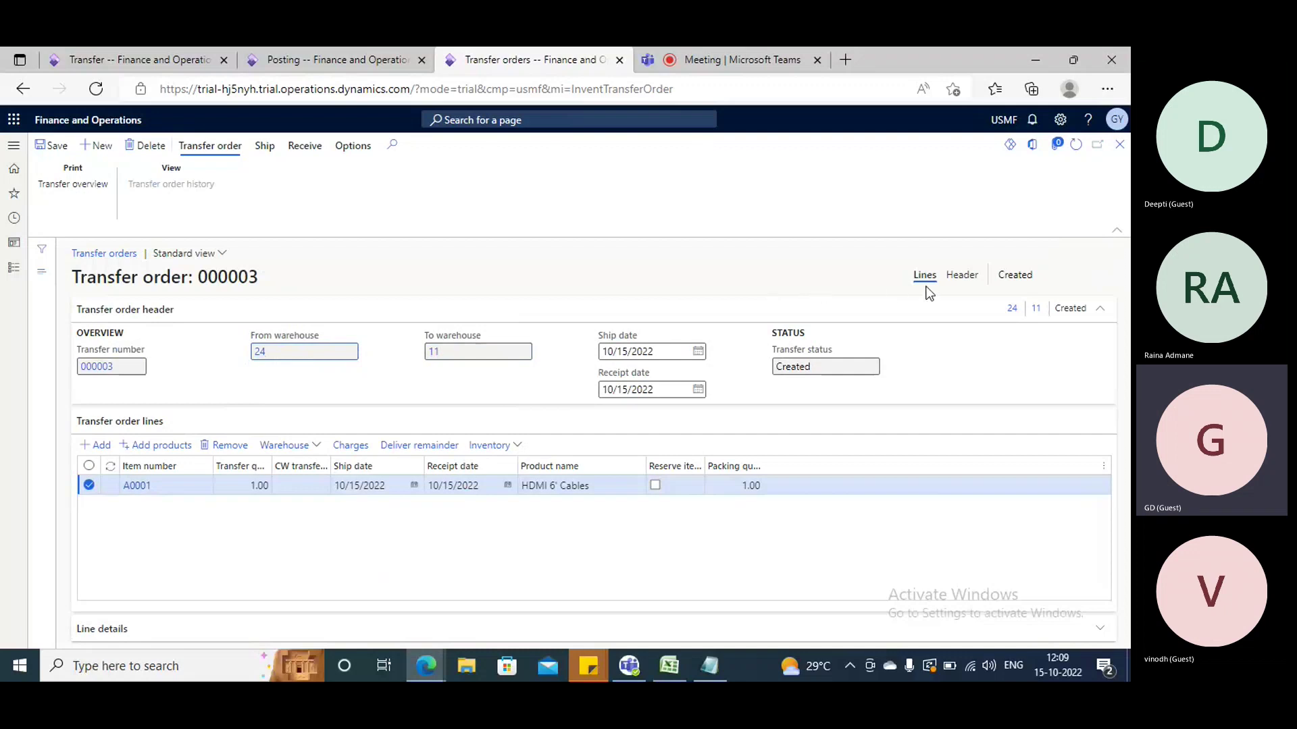
{"action": "left_click", "coordinate": [960, 275]}
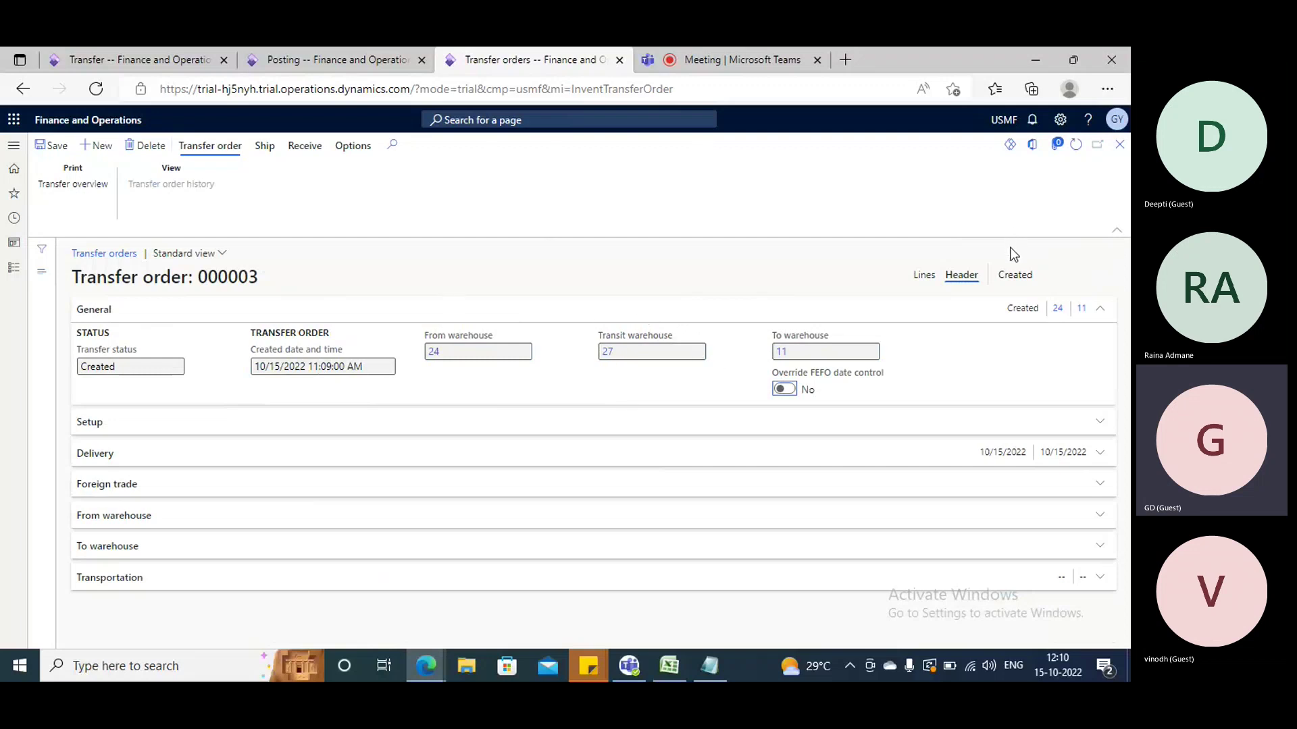
{"action": "left_click", "coordinate": [924, 275]}
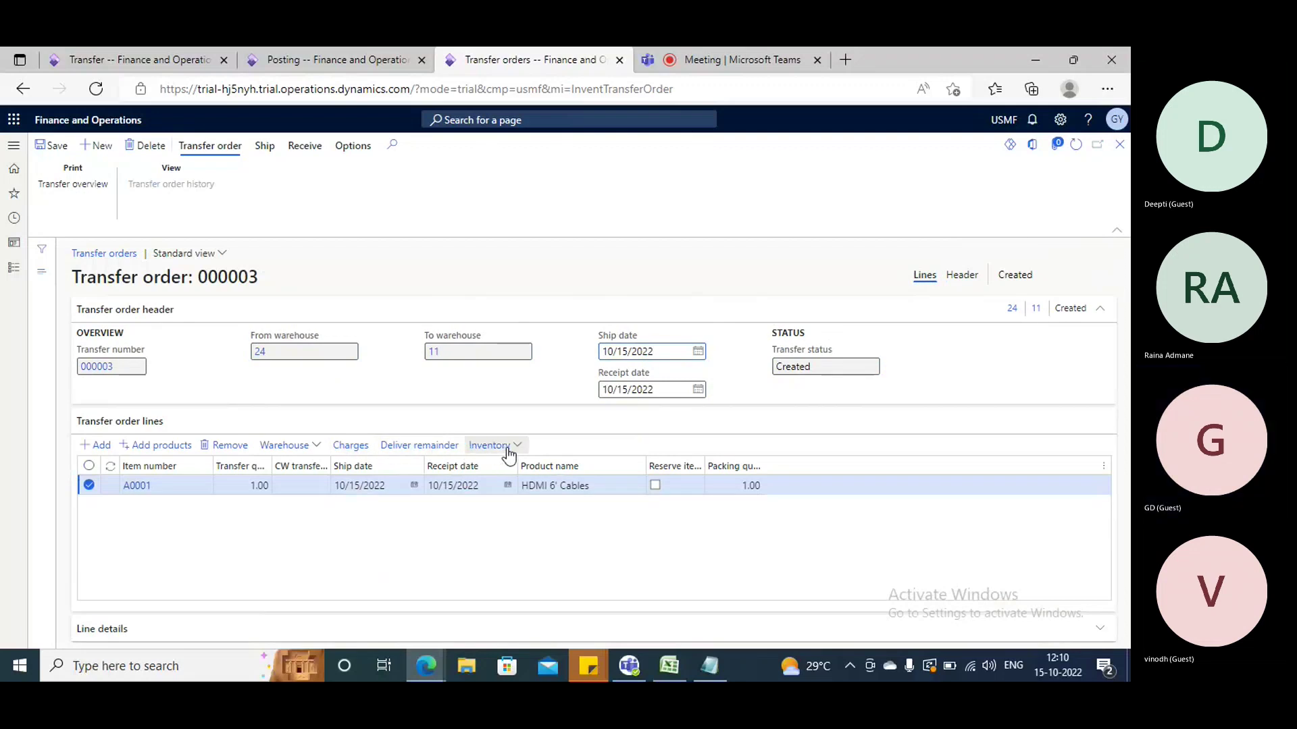
- Review the inventory transactions of the A0001 line, including their sites, warehouses and locations
{"action": "left_click", "coordinate": [513, 447]}
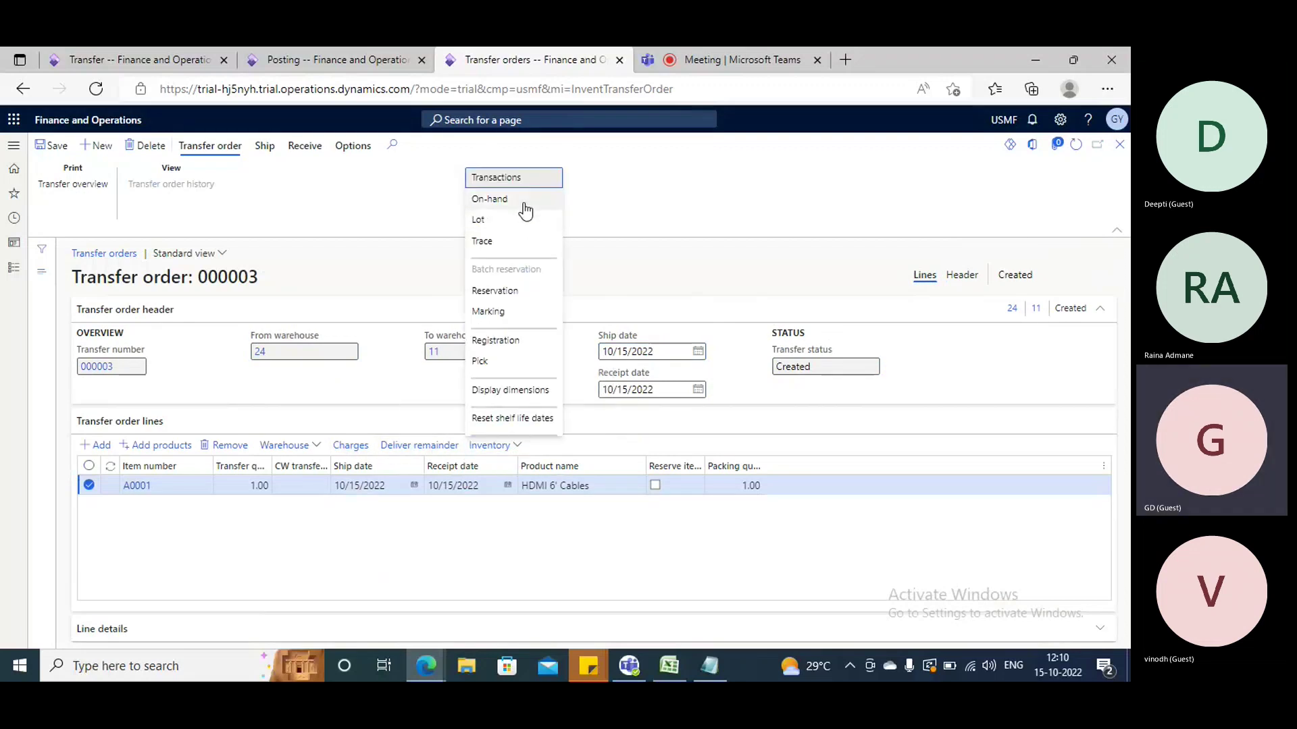
{"action": "left_click", "coordinate": [519, 178]}
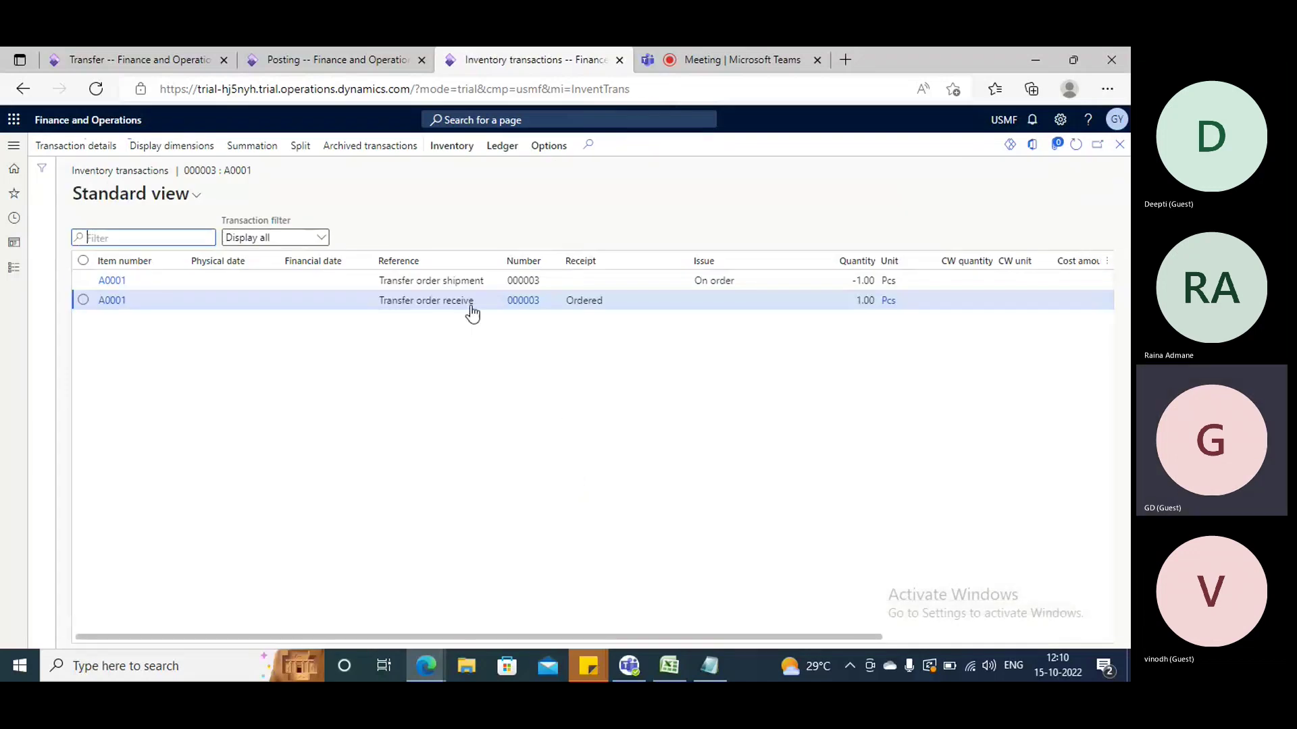
{"action": "left_click_drag", "start_coordinate": [586, 638], "coordinate": [816, 637]}
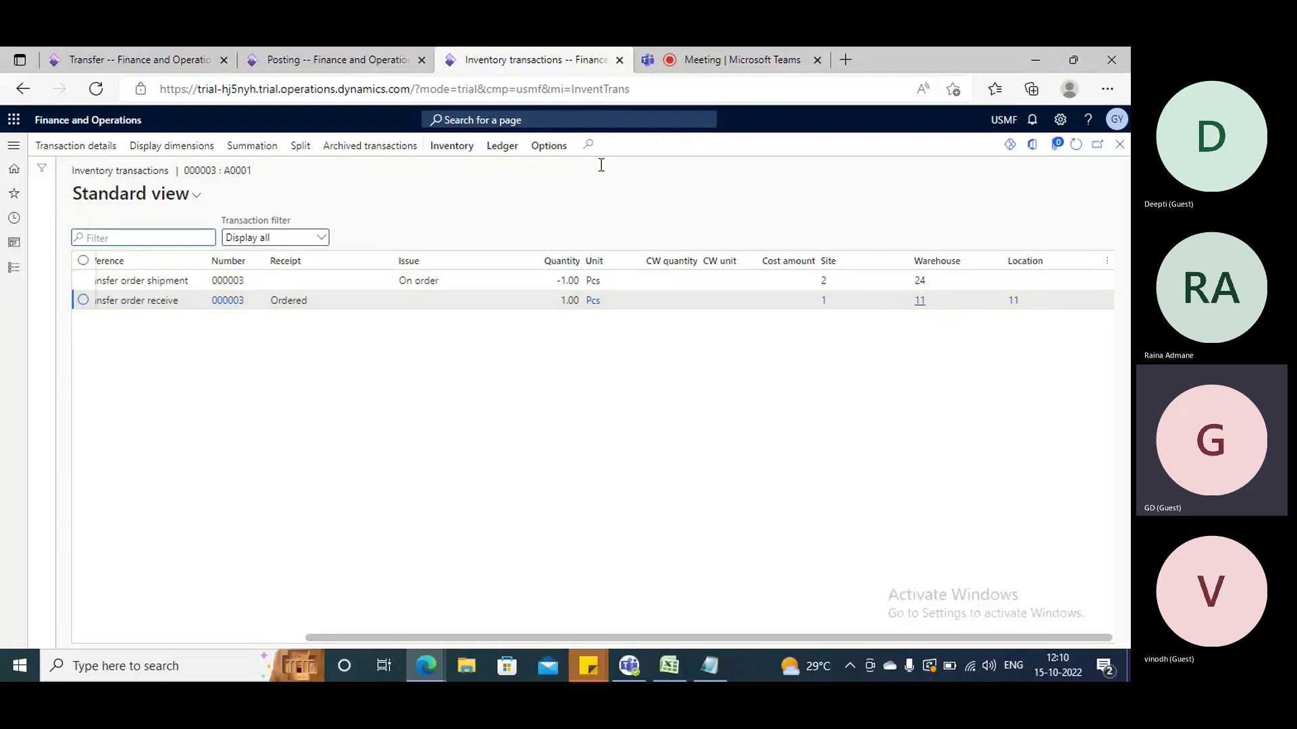
{"action": "left_click", "coordinate": [1120, 145]}
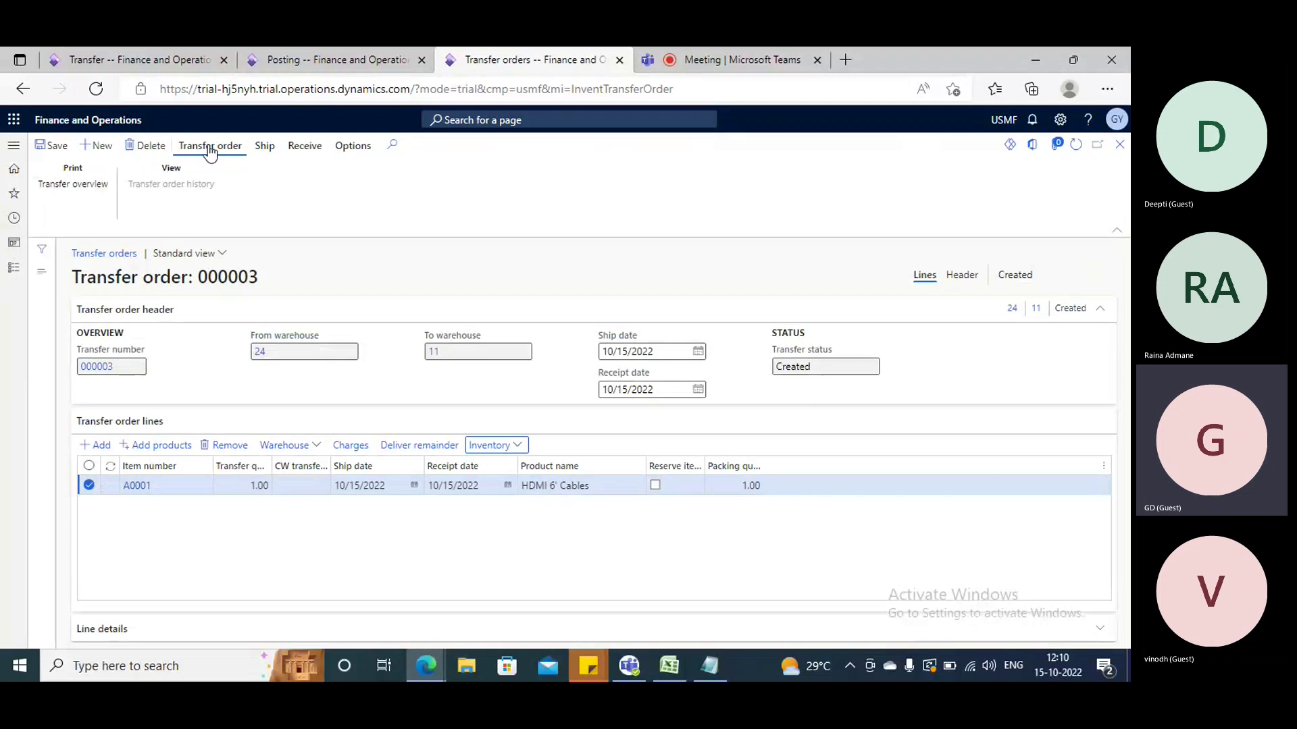
- Try to generate the picking list for the transfer order
{"action": "left_click", "coordinate": [220, 149]}
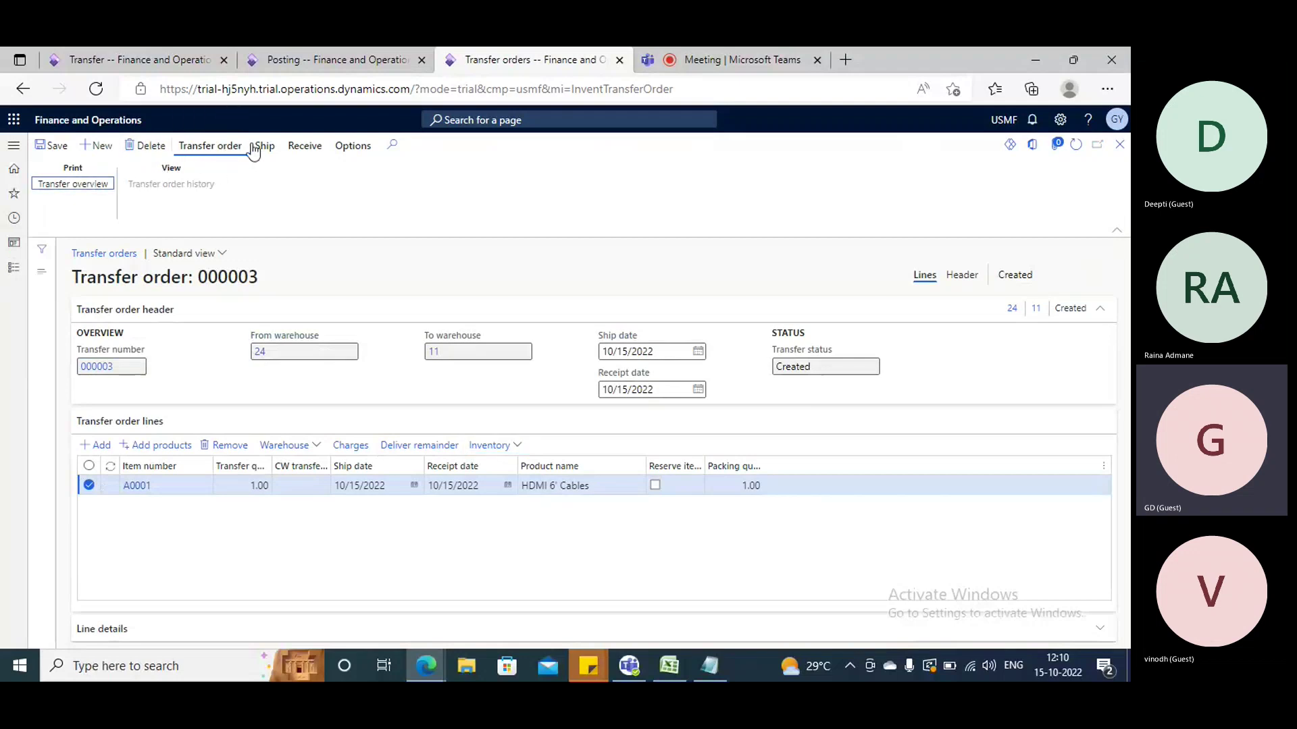
{"action": "left_click", "coordinate": [264, 149]}
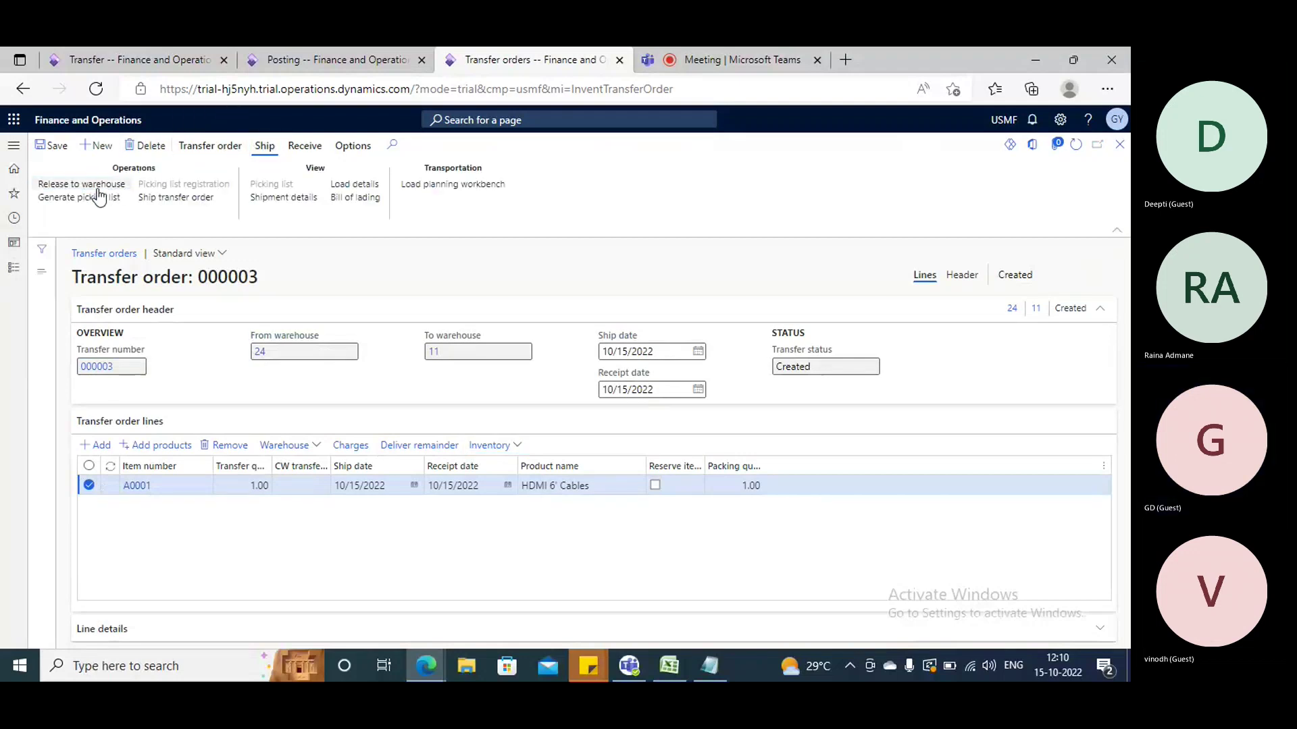
{"action": "left_click", "coordinate": [86, 200]}
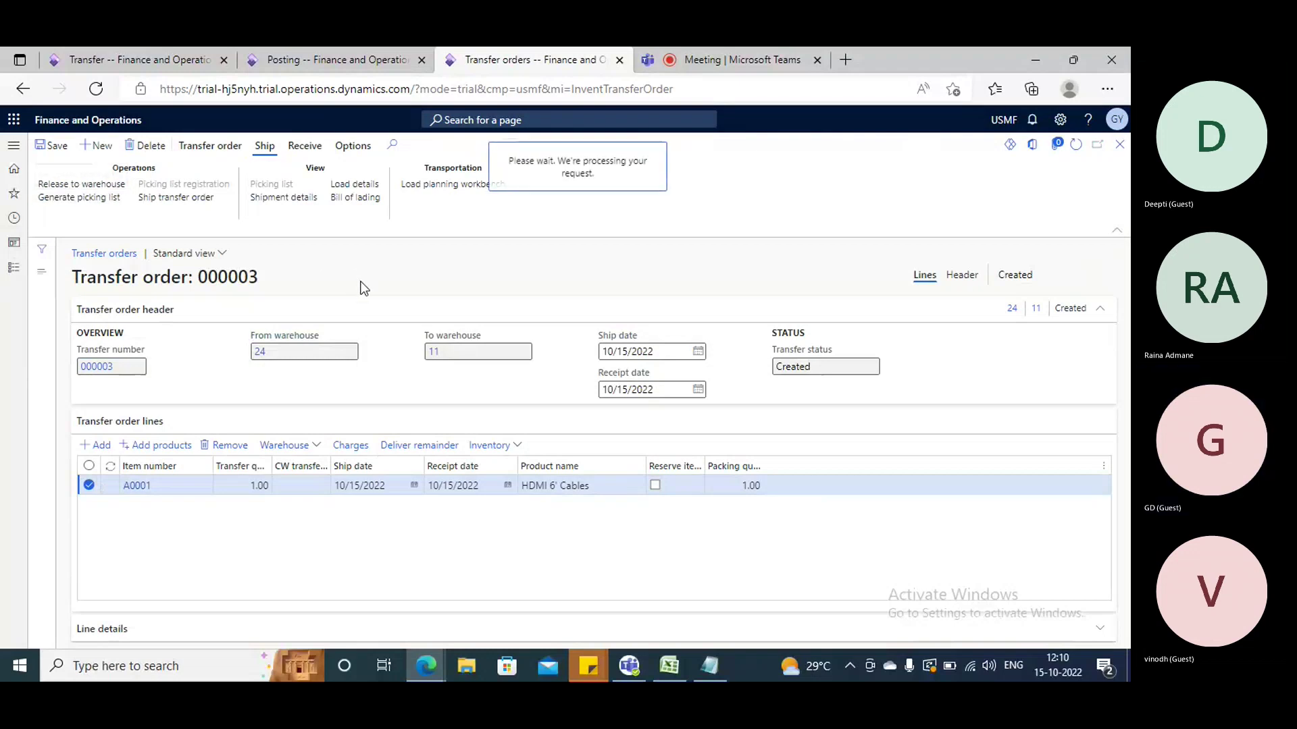
{"action": "left_click", "coordinate": [467, 443]}
- Set the A0001 line's location dimension to BULK-001, picked from the on-hand lookup, and save the transfer order
{"action": "left_click", "coordinate": [87, 634]}
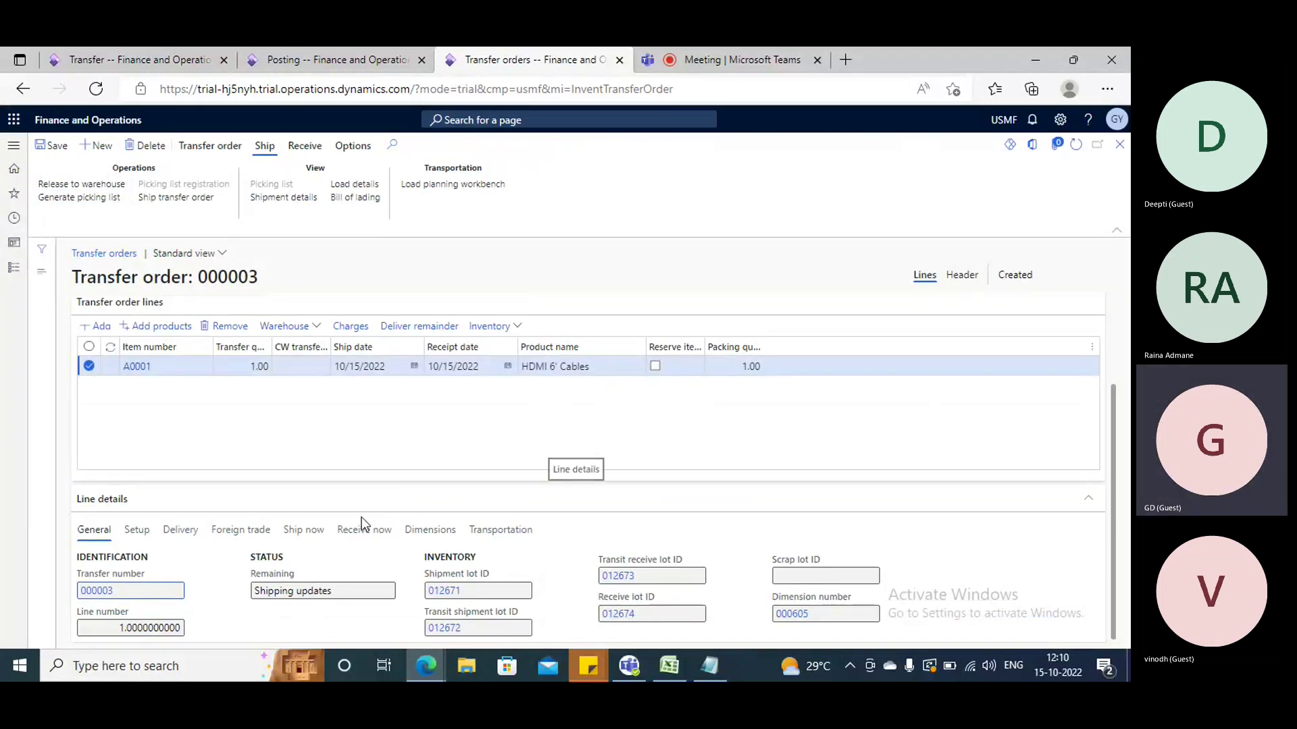
{"action": "left_click", "coordinate": [442, 534]}
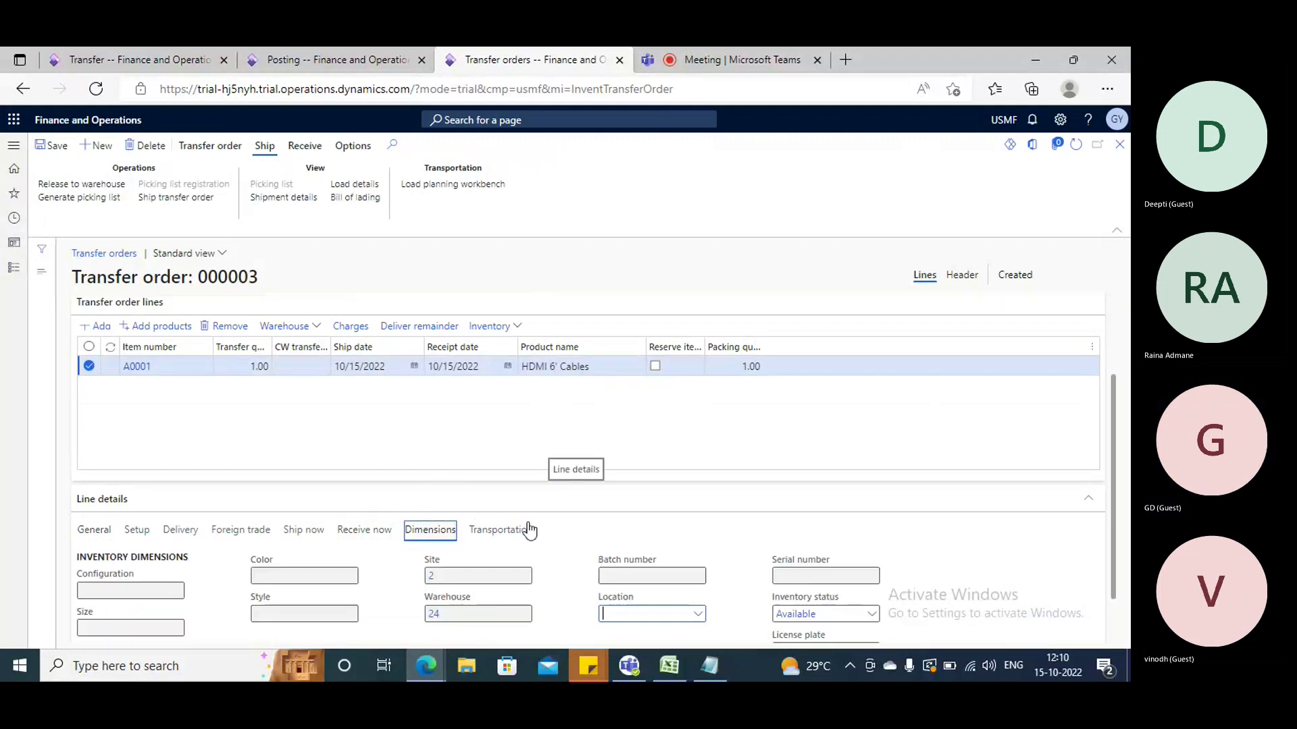
{"action": "left_click", "coordinate": [699, 552]}
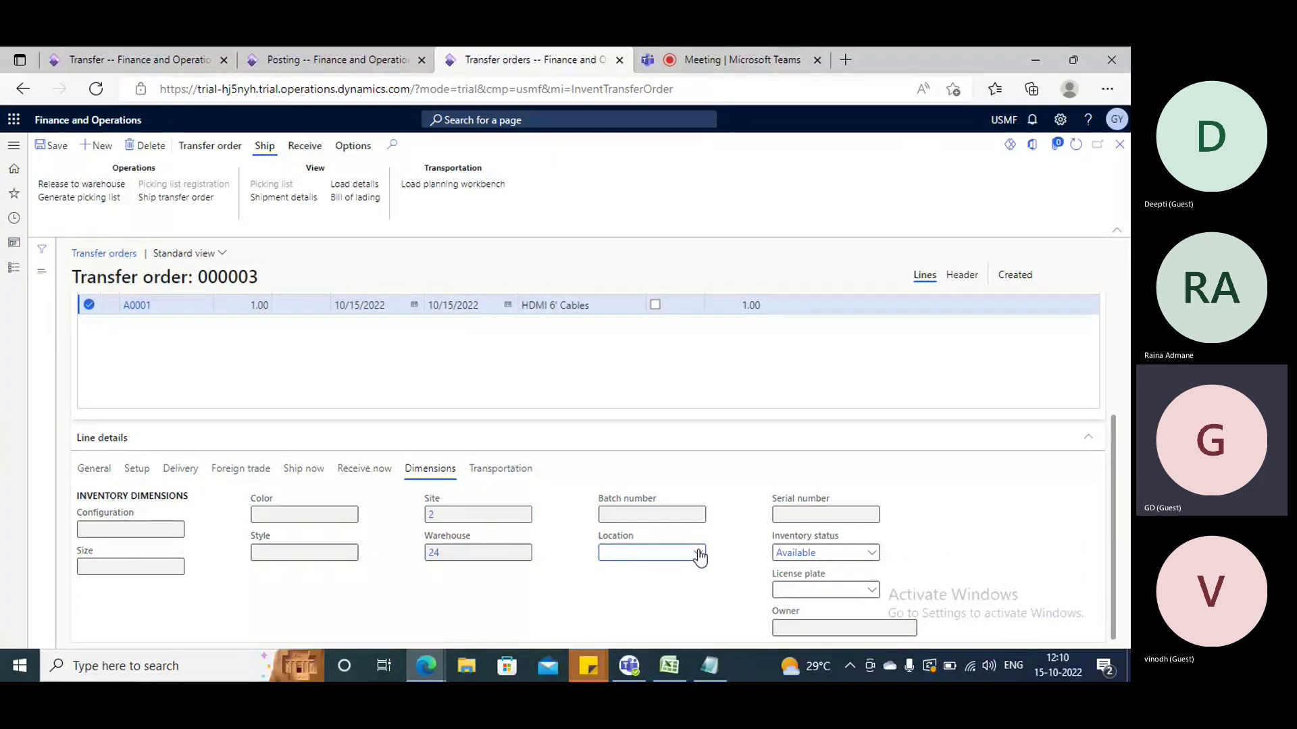
{"action": "left_click", "coordinate": [699, 554]}
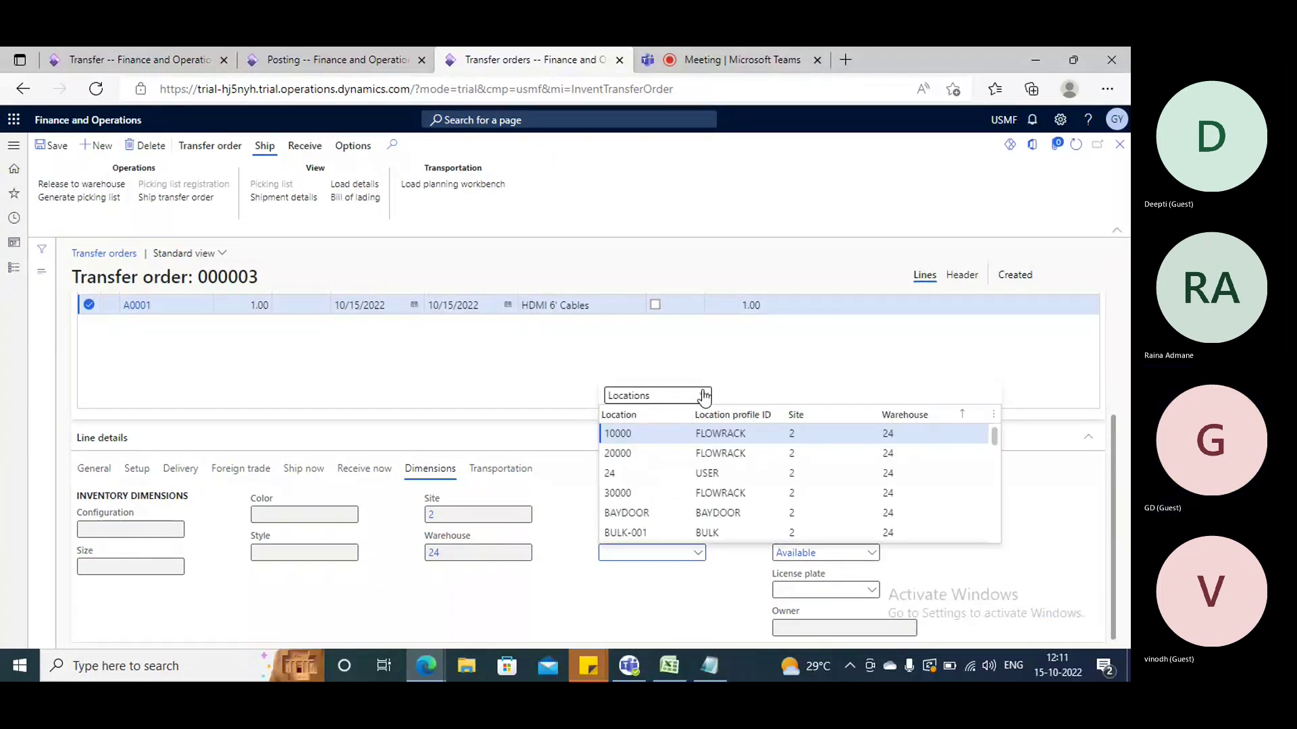
{"action": "left_click", "coordinate": [701, 395]}
{"action": "left_click", "coordinate": [631, 438]}
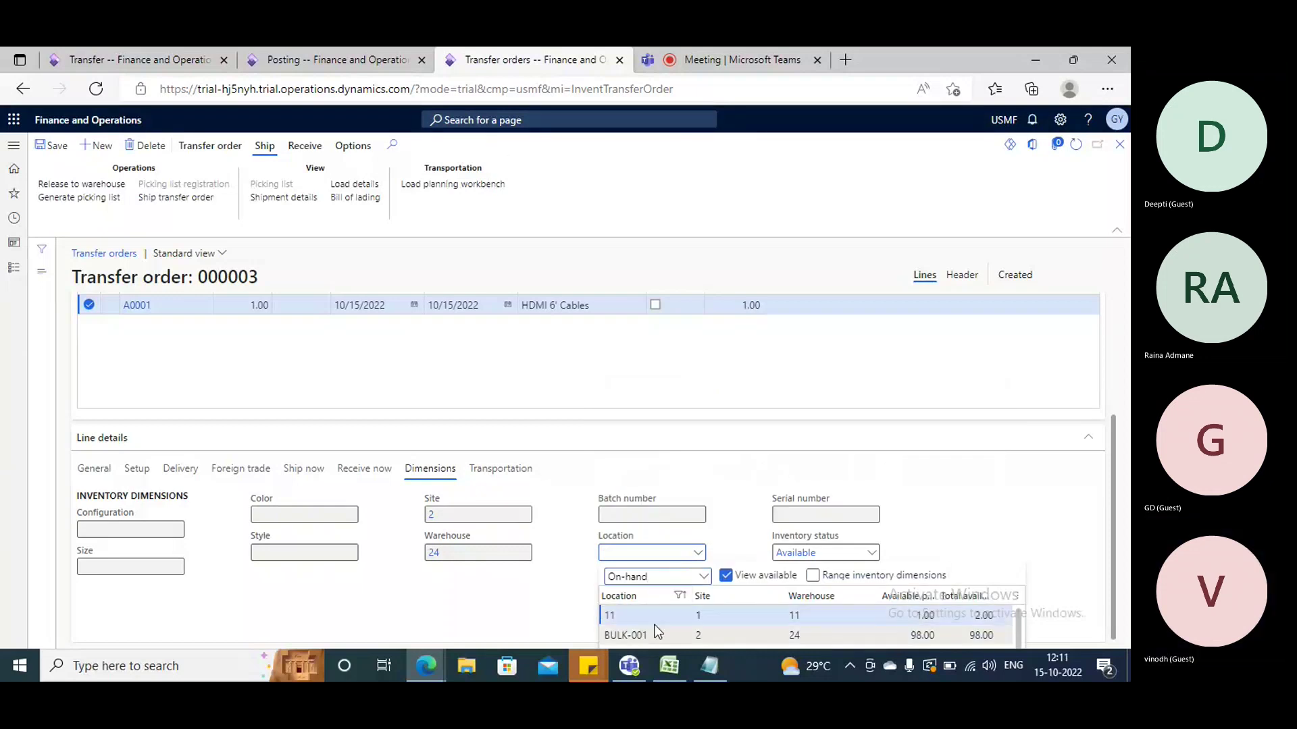
{"action": "left_click", "coordinate": [645, 633]}
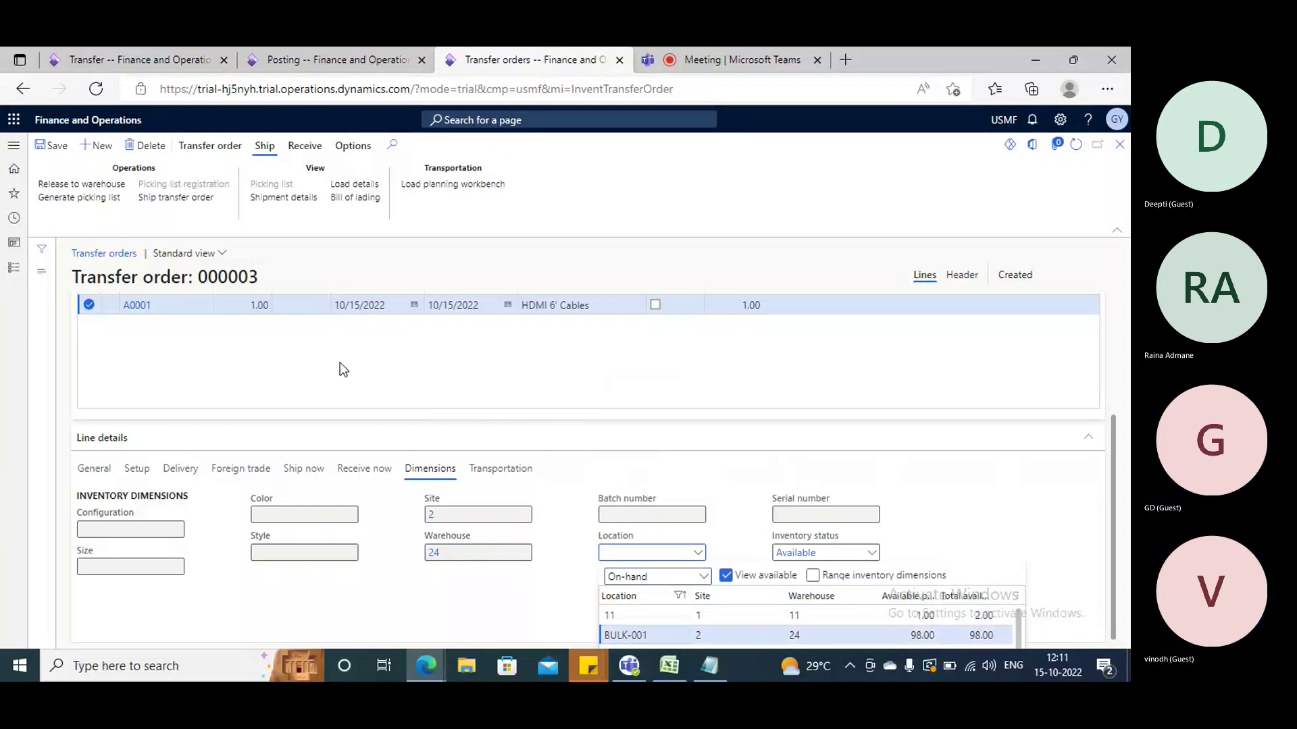
{"action": "left_click", "coordinate": [50, 146]}
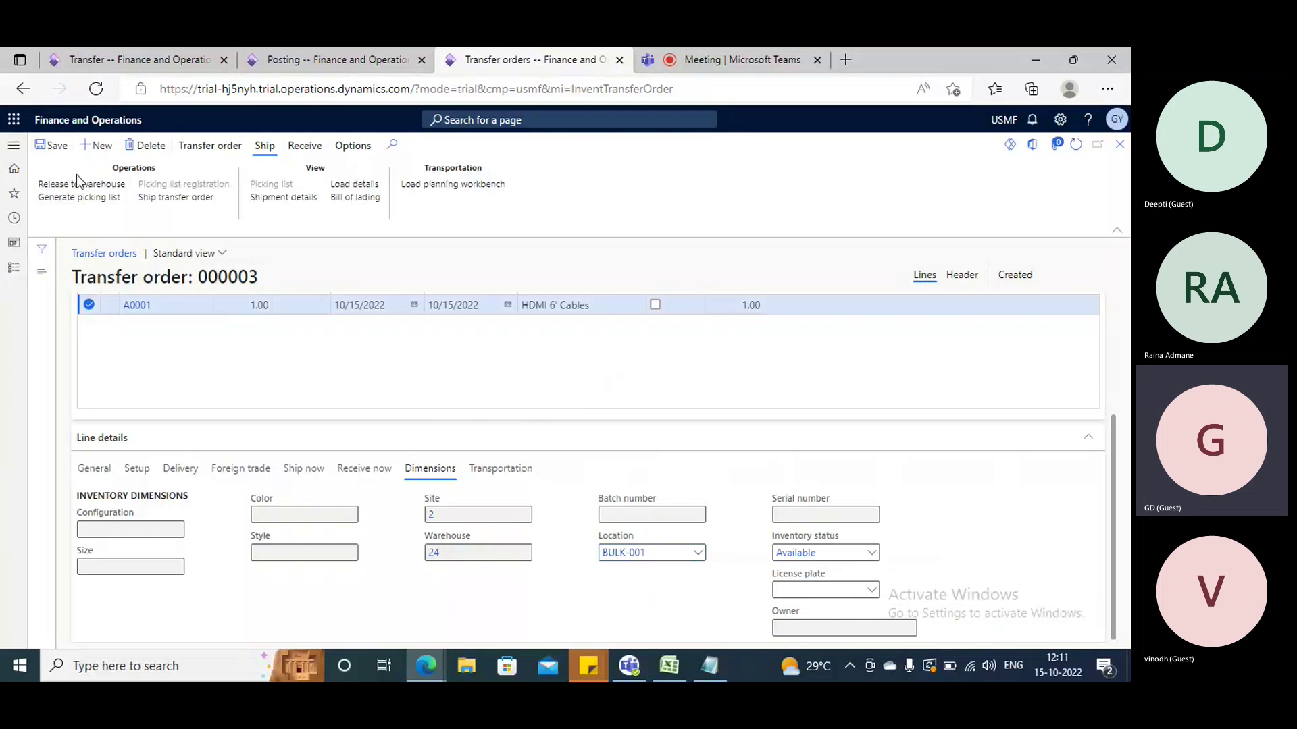
- Generate the transfer order's picking list with the update quantity set to Available quantity
{"action": "left_click", "coordinate": [80, 198]}
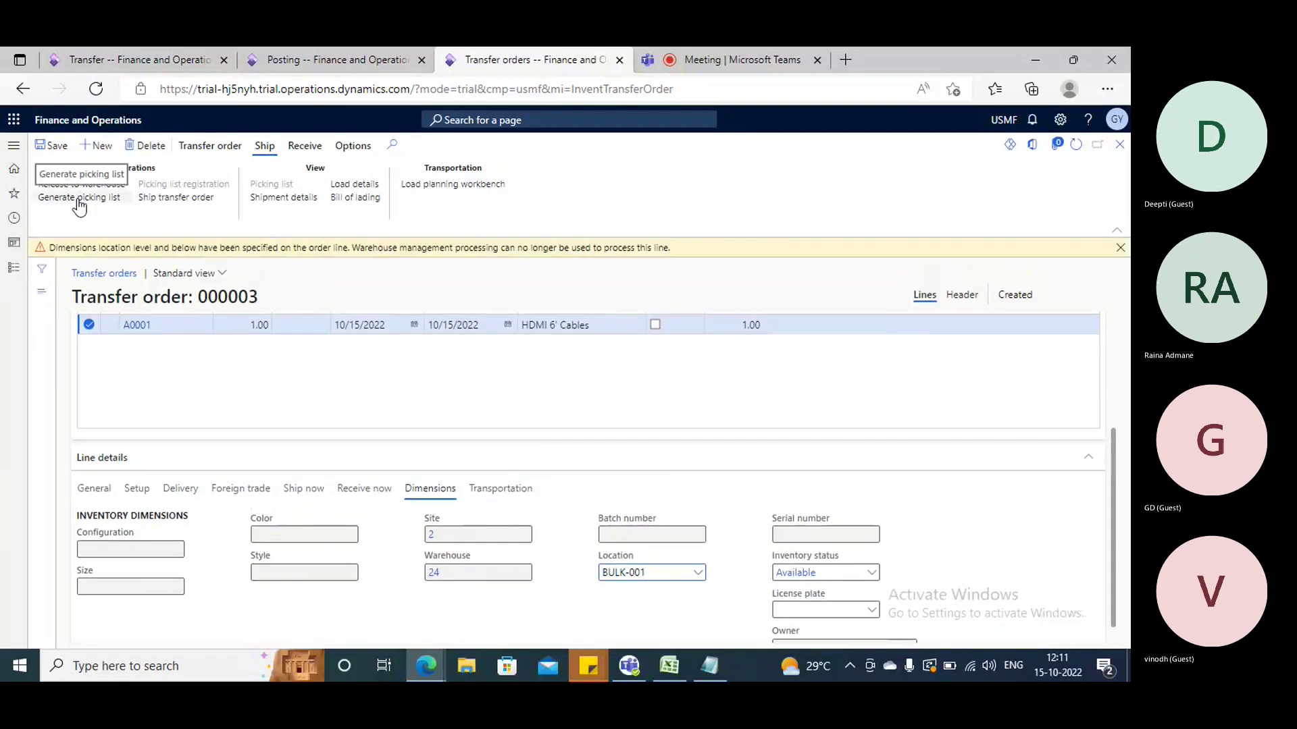
{"action": "left_click", "coordinate": [1120, 248]}
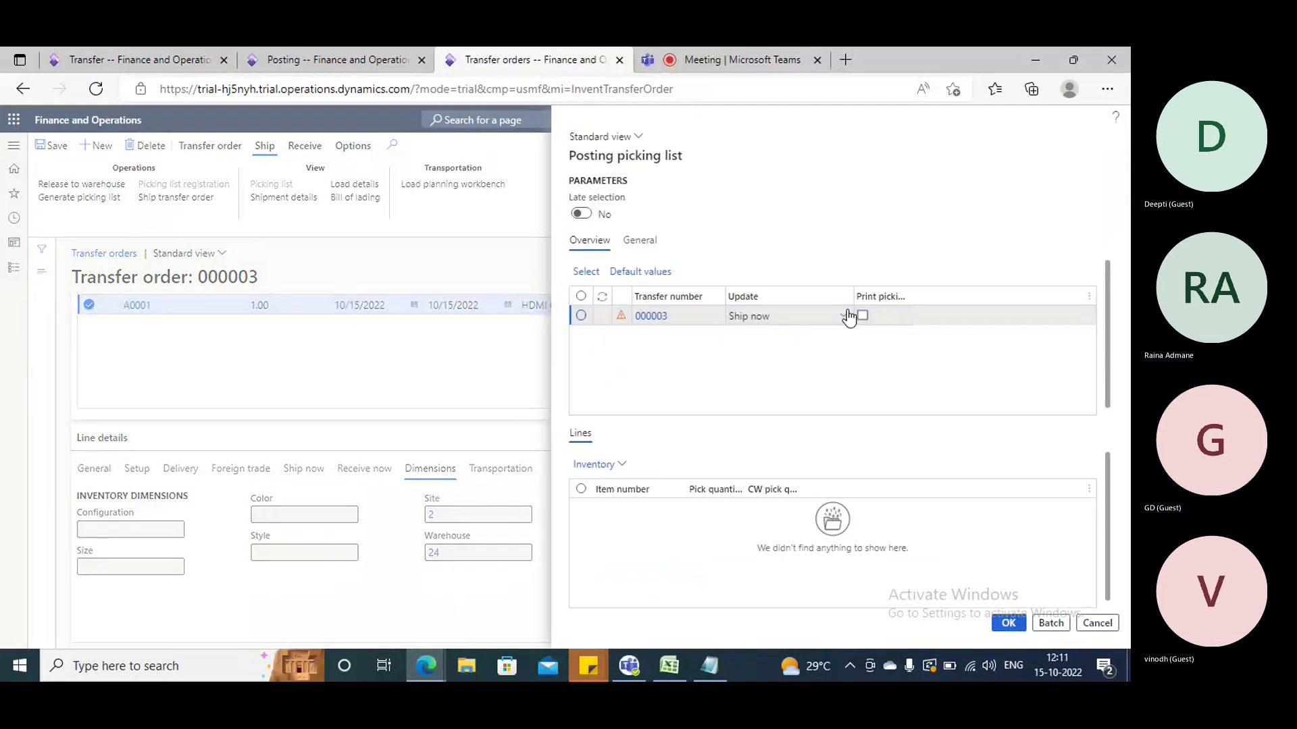
{"action": "left_click", "coordinate": [844, 315]}
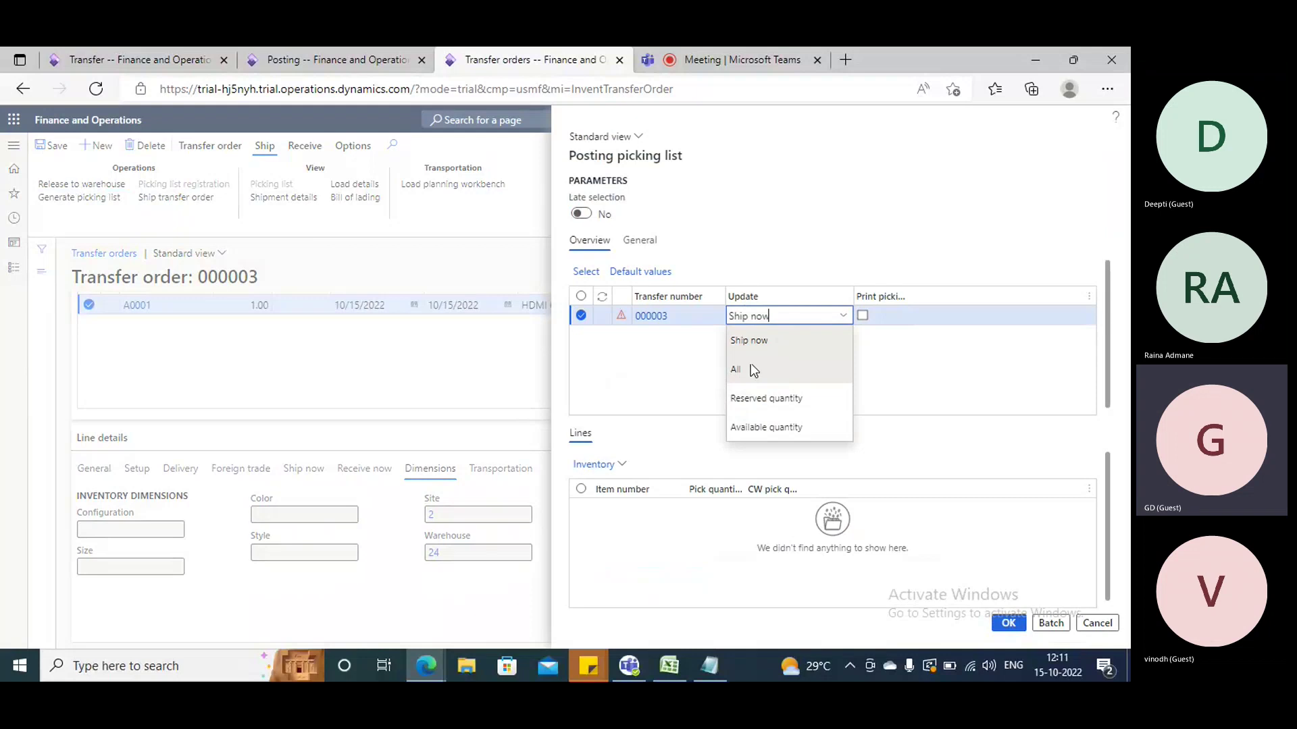
{"action": "left_click", "coordinate": [769, 427]}
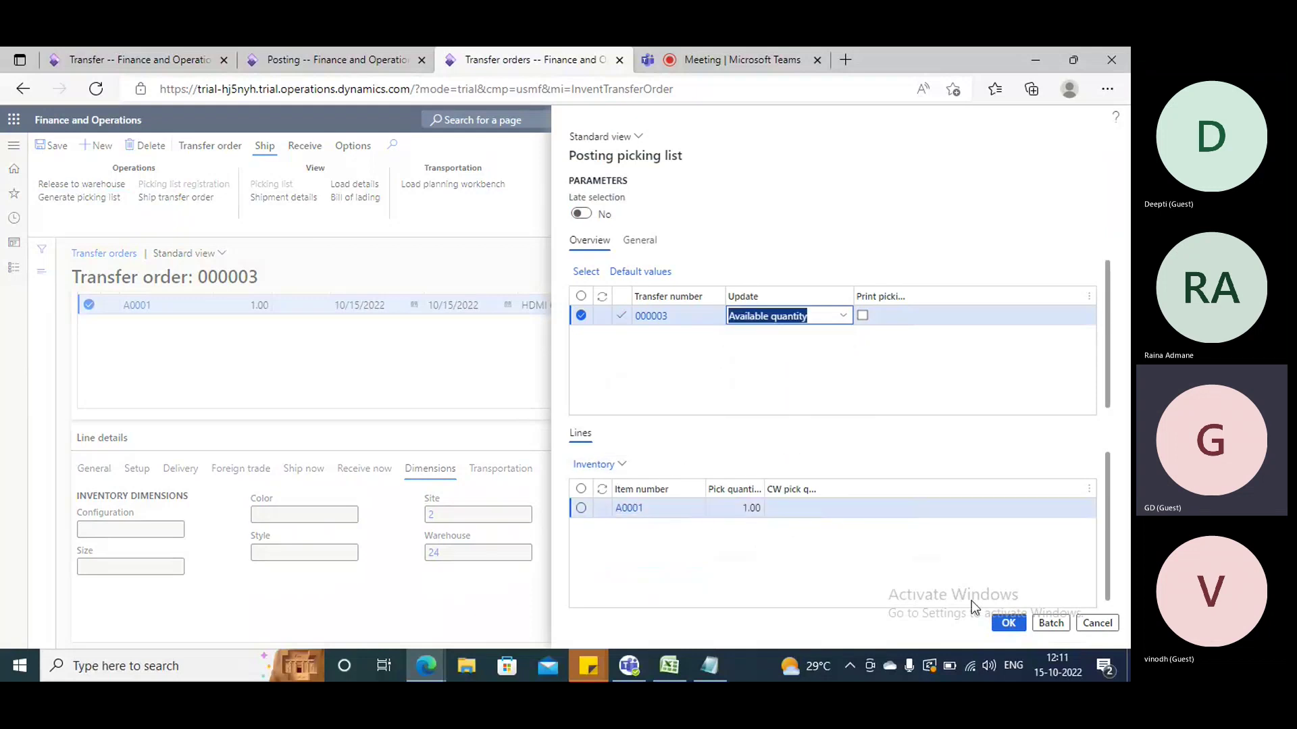
{"action": "left_click", "coordinate": [1008, 624]}
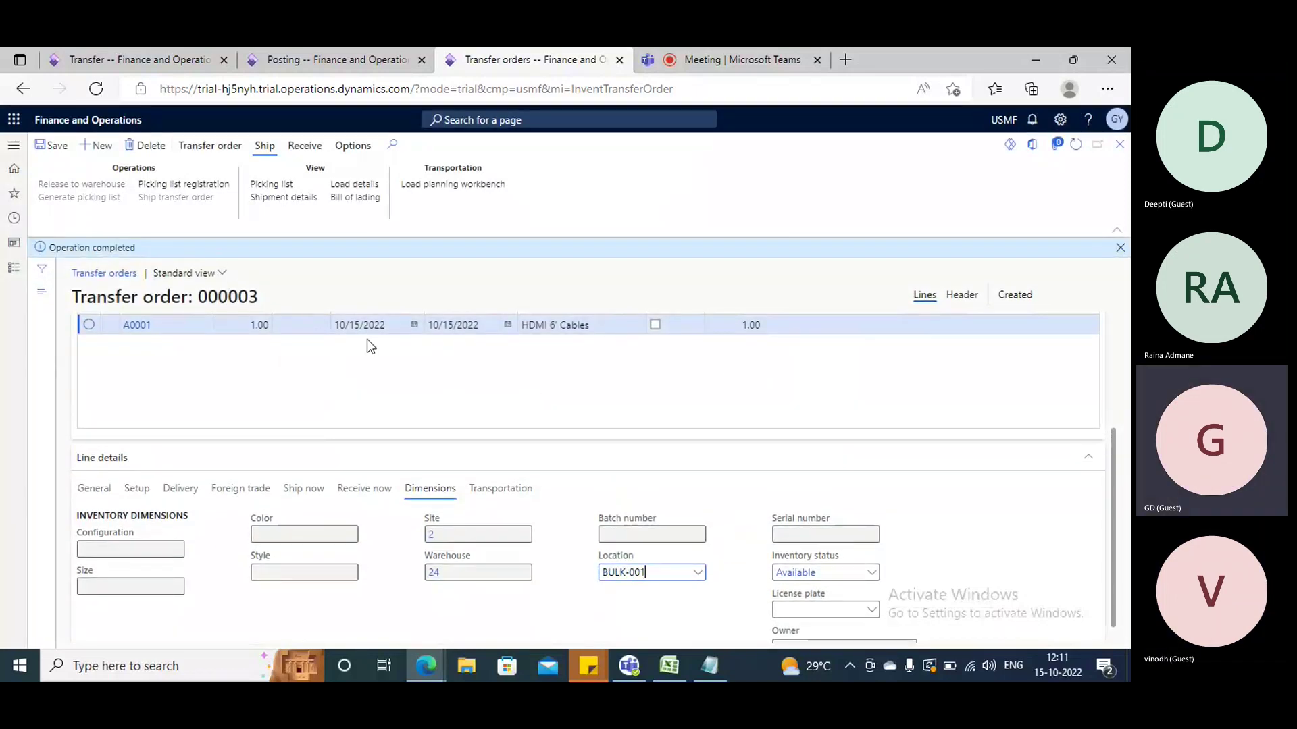
- Check the issue and receipt statuses in the A0001 line's inventory transactions after generating the picking list
{"action": "scroll", "coordinate": [367, 339], "scroll_direction": "up", "scroll_amount": 3}
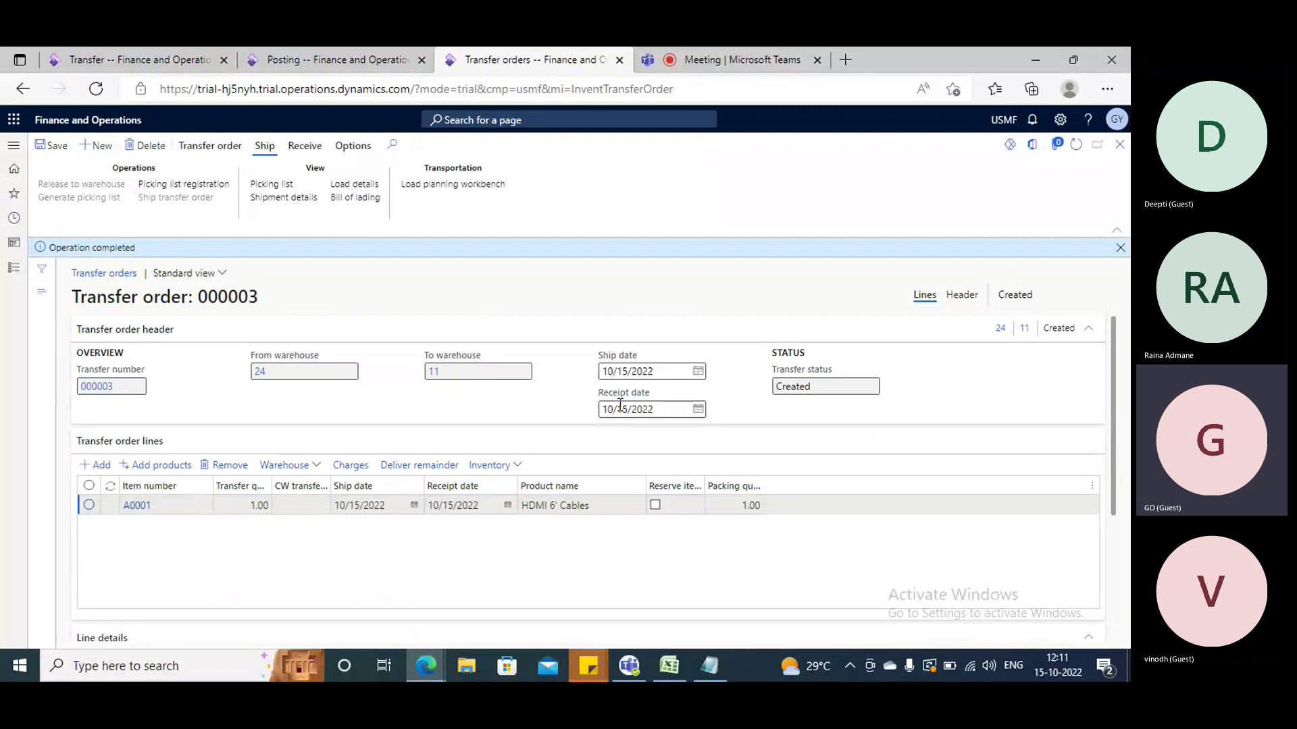
{"action": "left_click", "coordinate": [519, 466]}
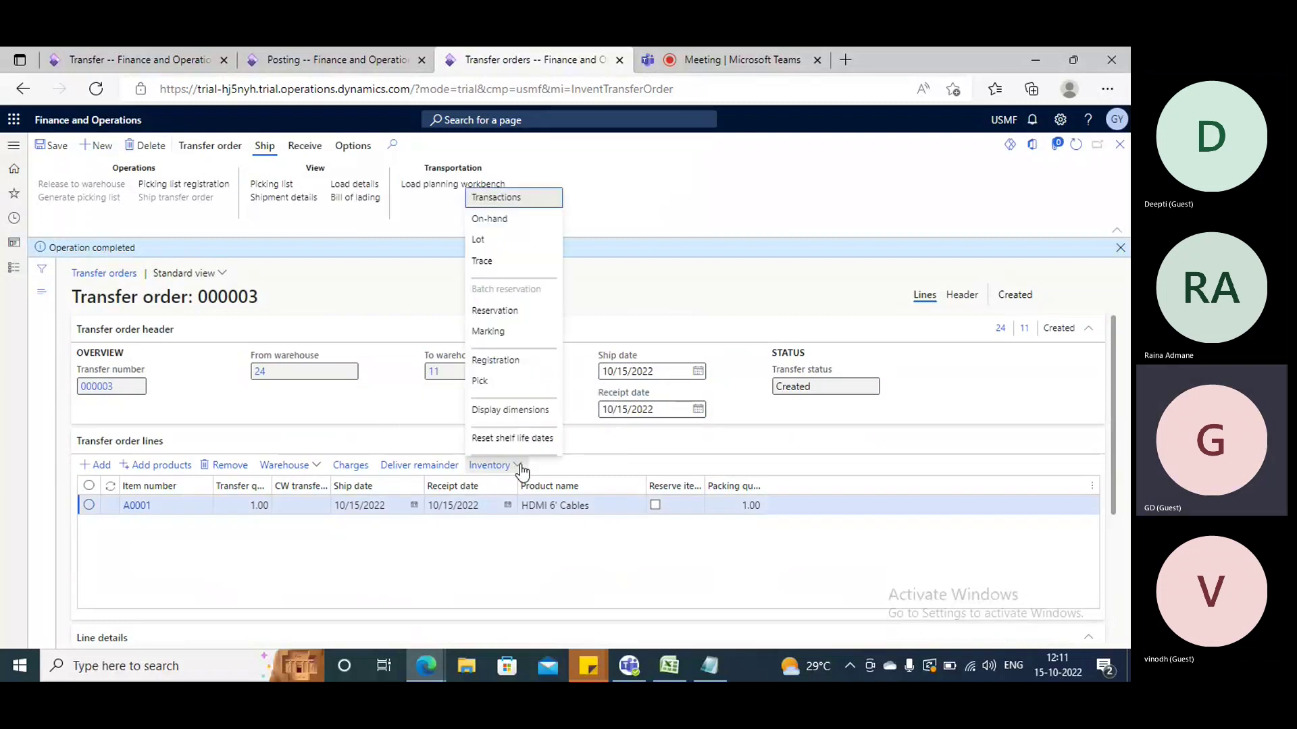
{"action": "left_click", "coordinate": [498, 197]}
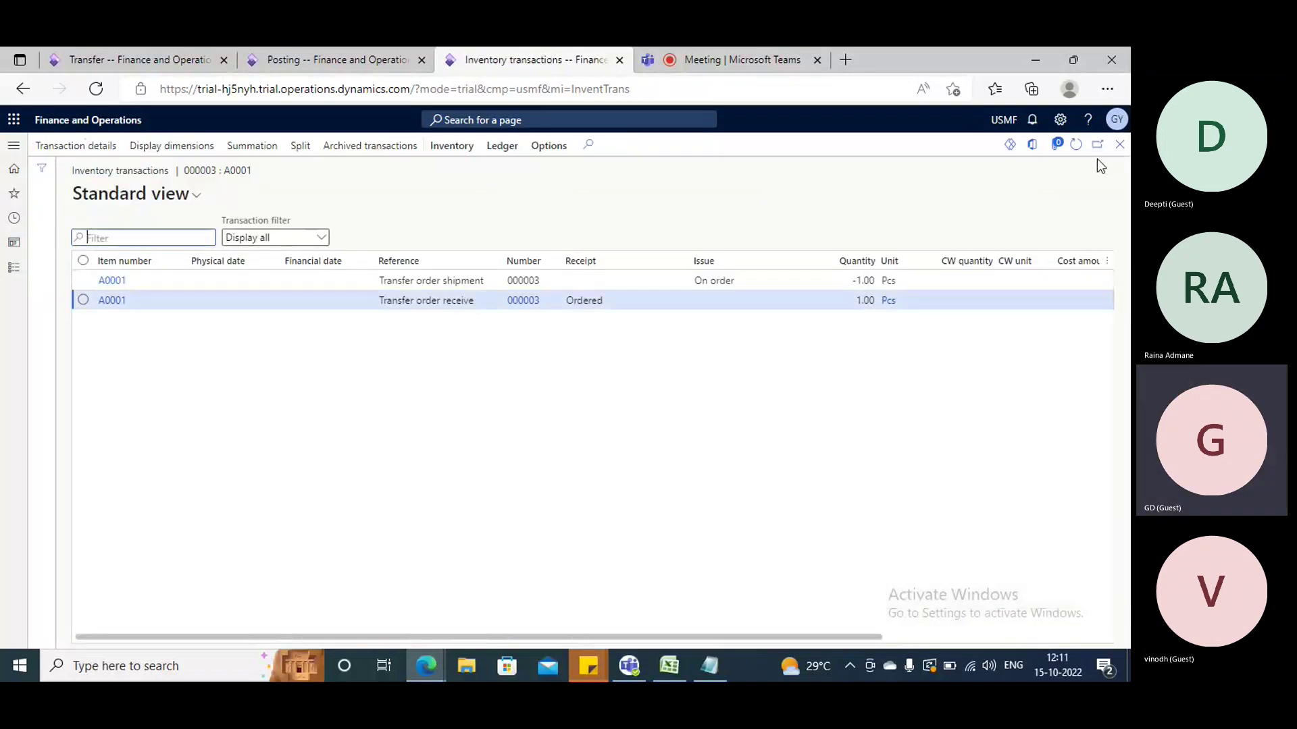
{"action": "left_click", "coordinate": [1120, 146]}
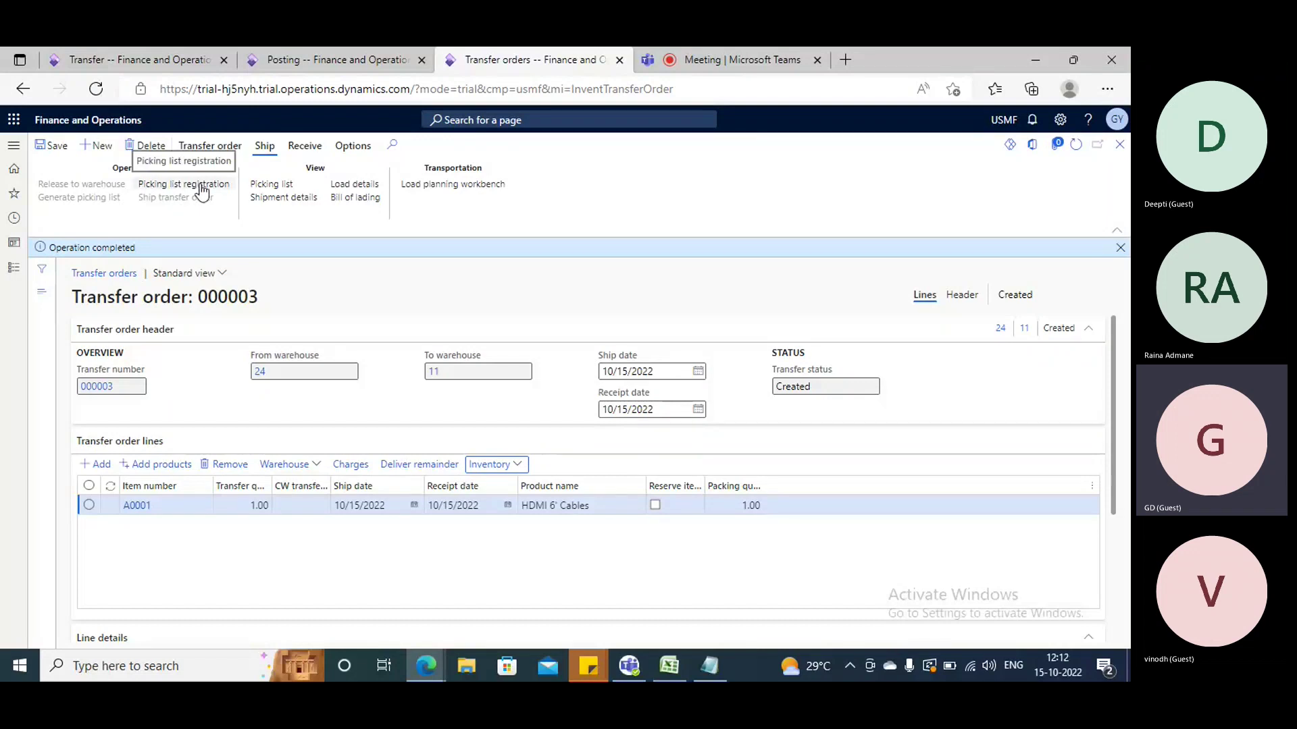
- Start the picking route in the transfer order's picking list registration
{"action": "left_click", "coordinate": [200, 185]}
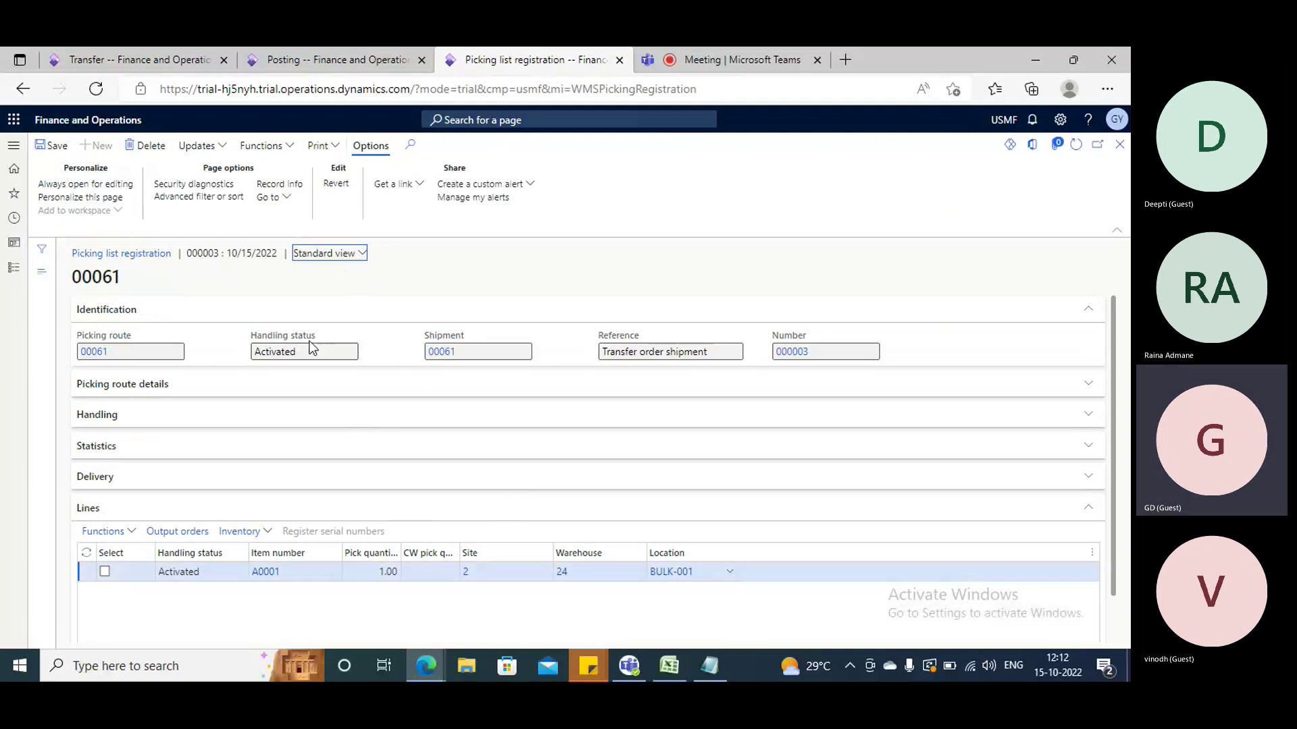
{"action": "mouse_move", "coordinate": [293, 351]}
{"action": "left_click", "coordinate": [270, 146]}
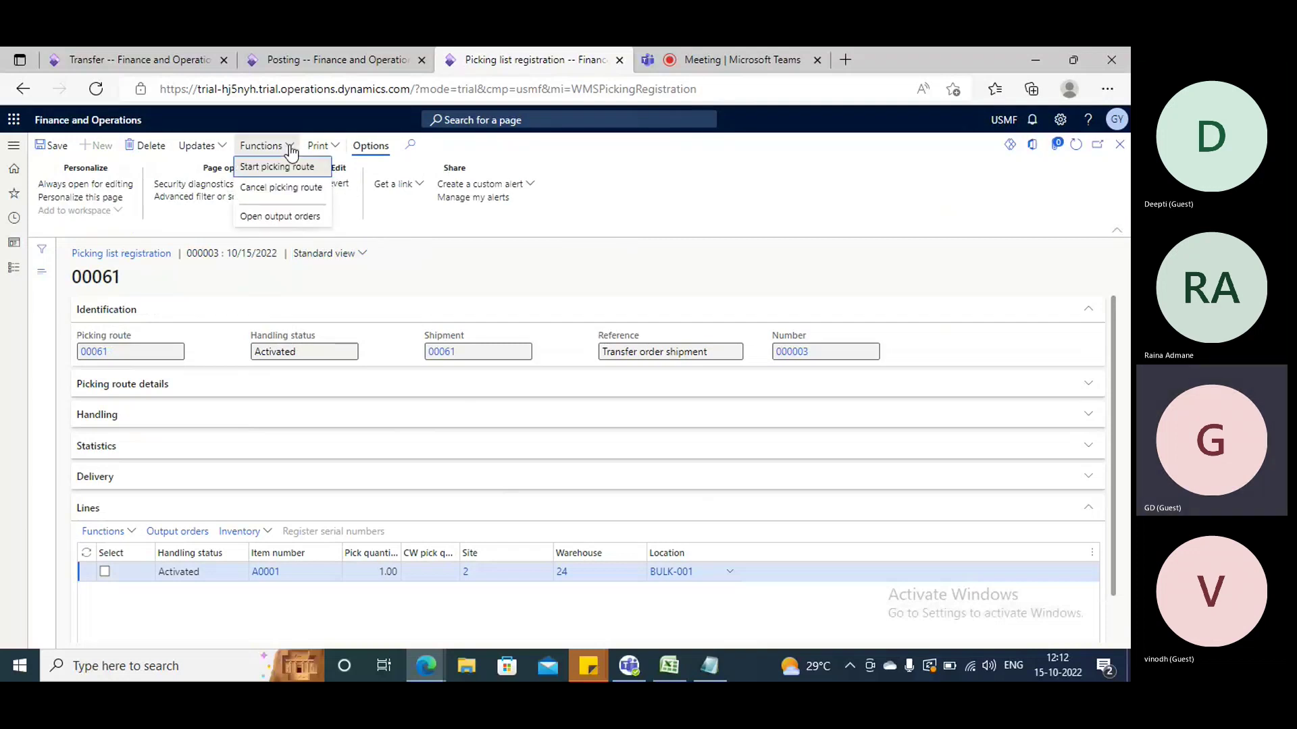
{"action": "left_click", "coordinate": [295, 171]}
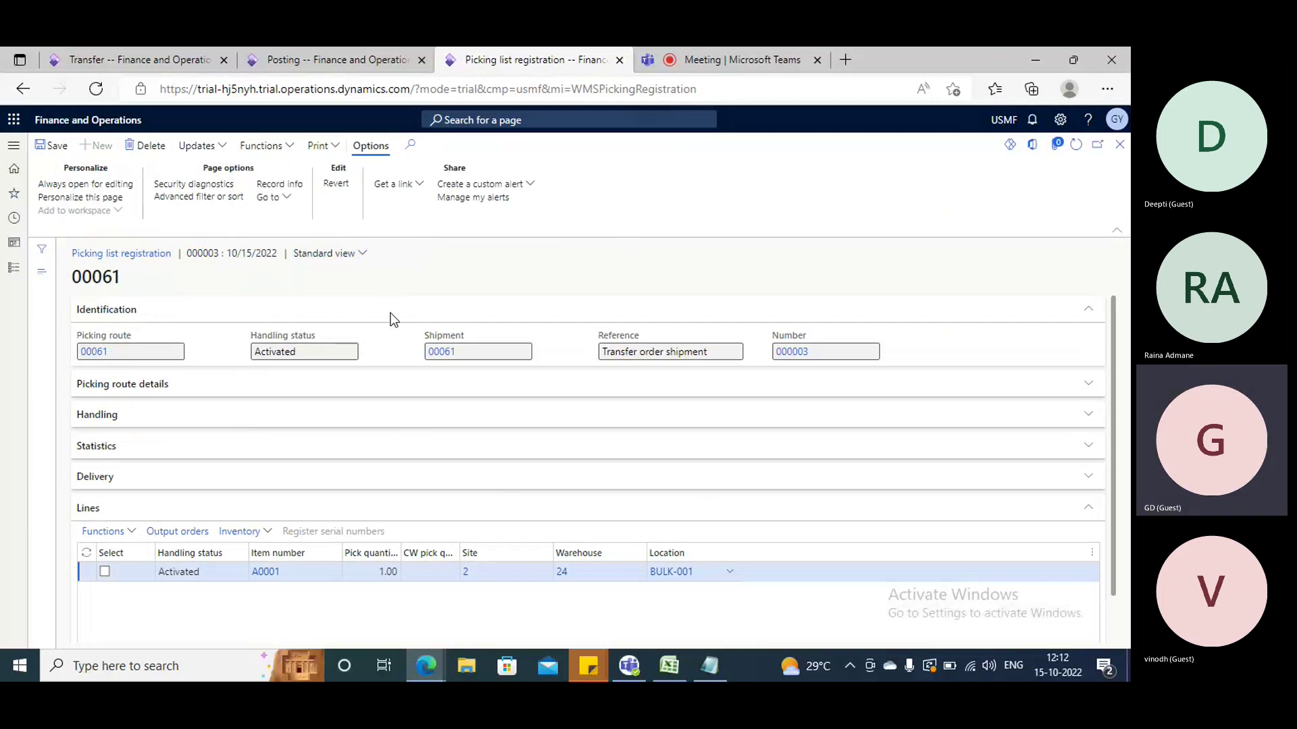
{"action": "left_click", "coordinate": [1064, 624]}
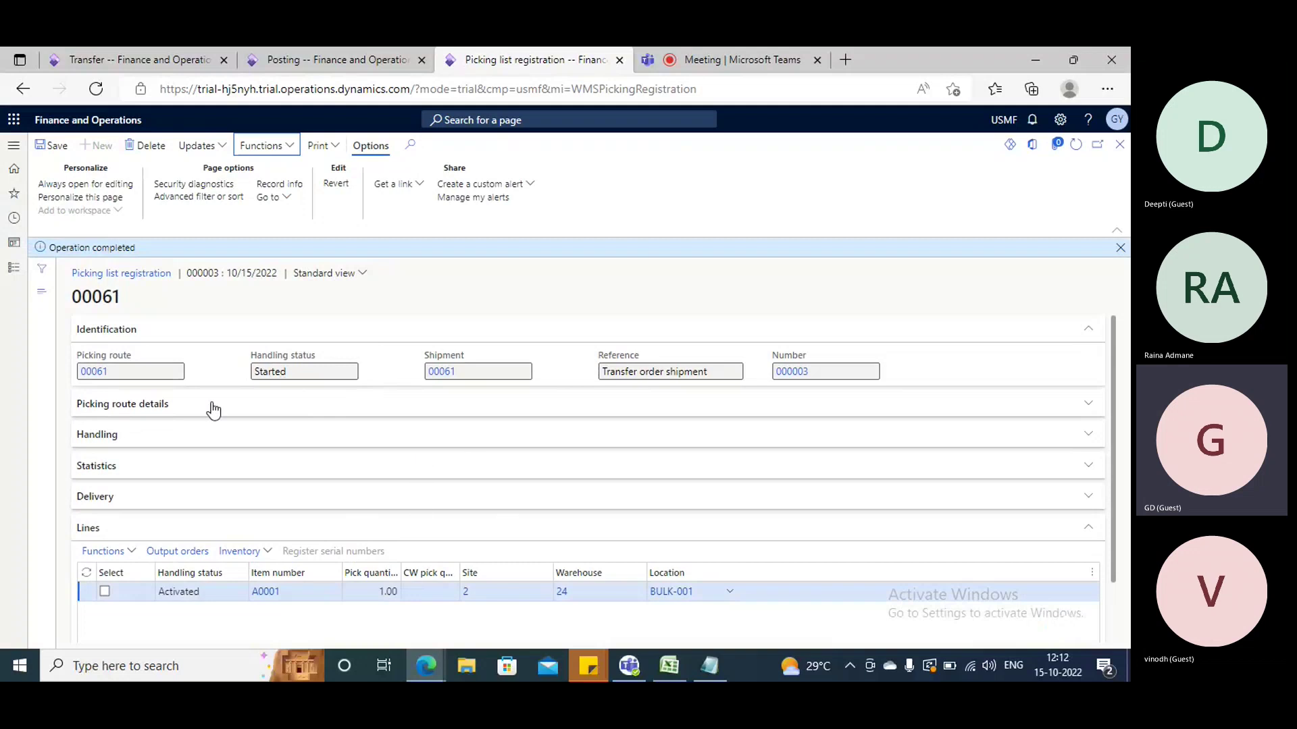
- Complete the picking of the A0001 line in the picking list registration and return to the transfer order
{"action": "left_click", "coordinate": [224, 145]}
{"action": "left_click", "coordinate": [206, 169]}
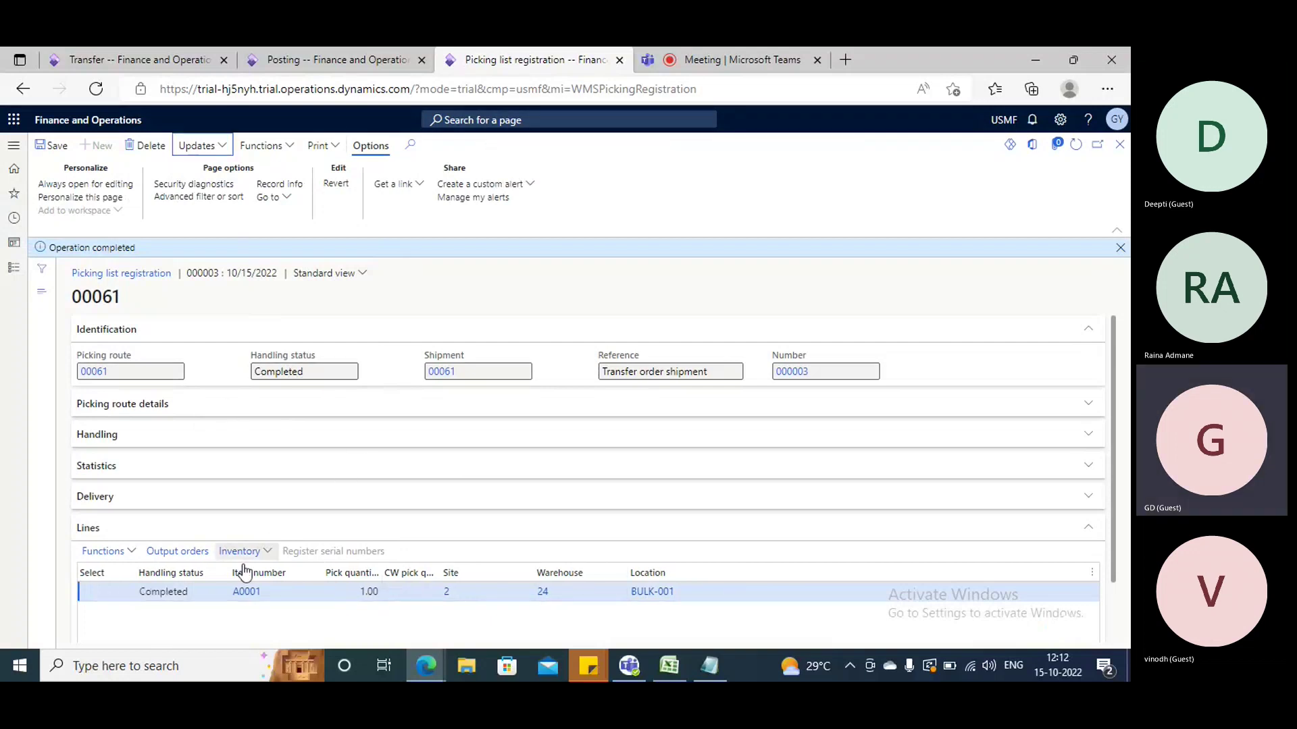
{"action": "left_click", "coordinate": [1121, 248]}
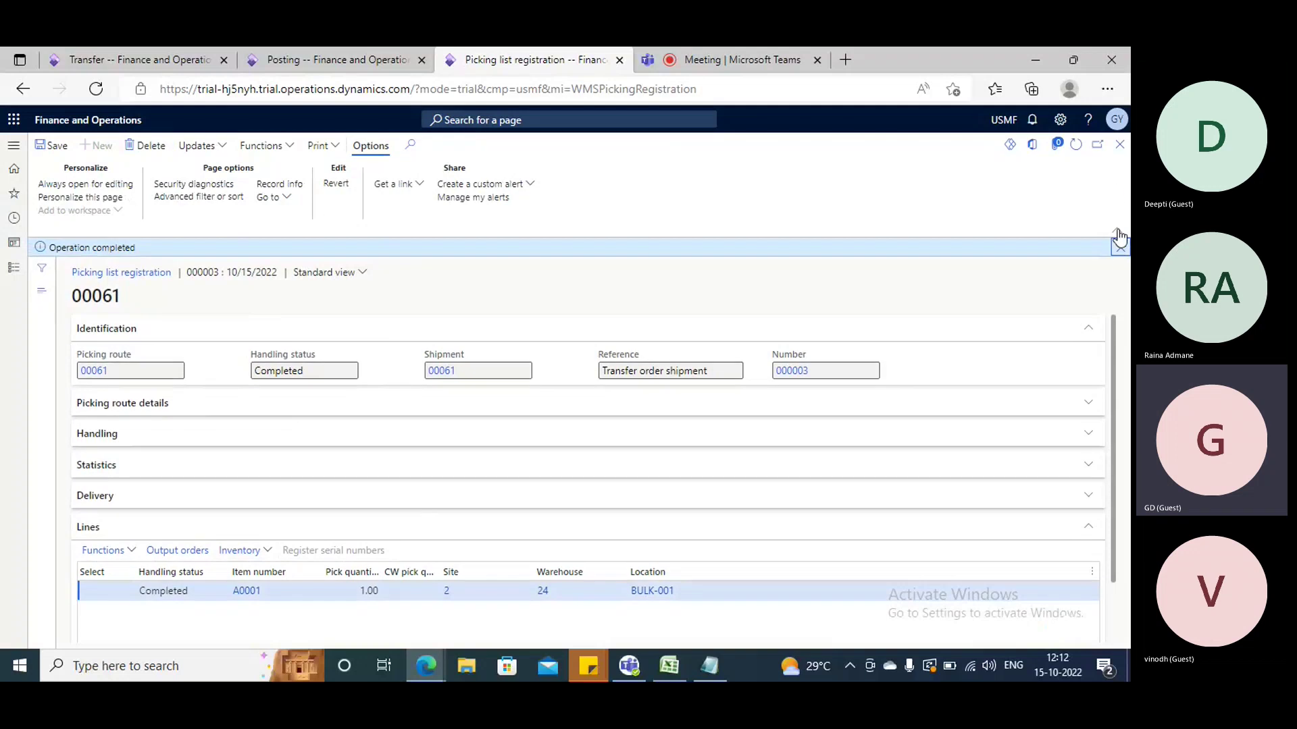
{"action": "left_click", "coordinate": [1076, 144]}
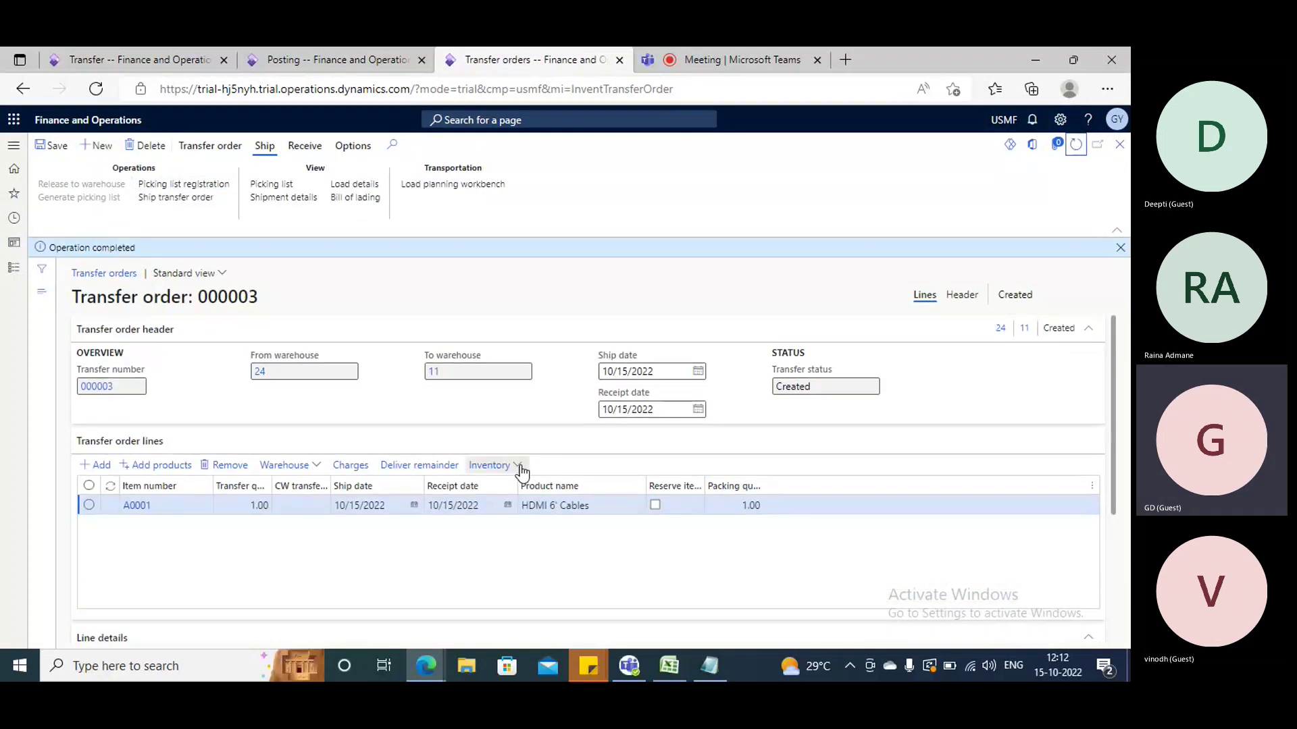
- Review the A0001 line's inventory transactions after picking, including statuses, sites, warehouses and locations
{"action": "left_click", "coordinate": [518, 465]}
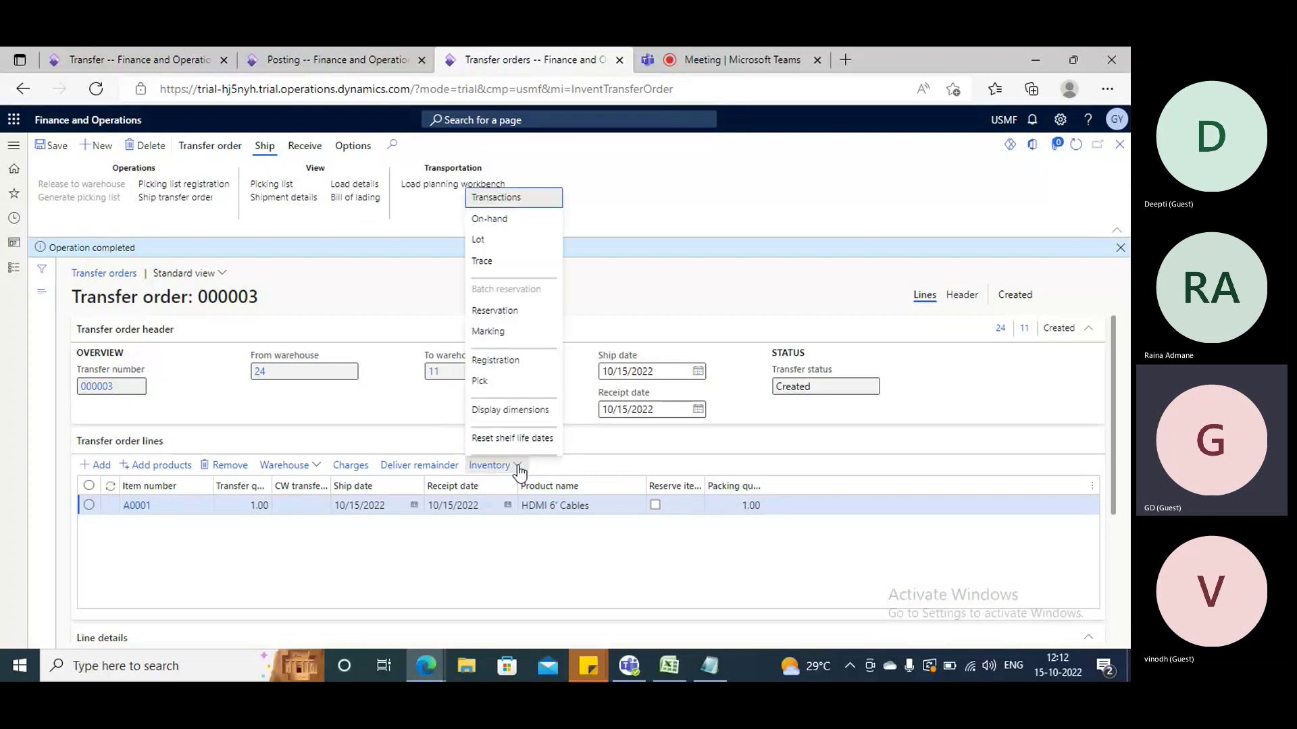
{"action": "left_click", "coordinate": [512, 198]}
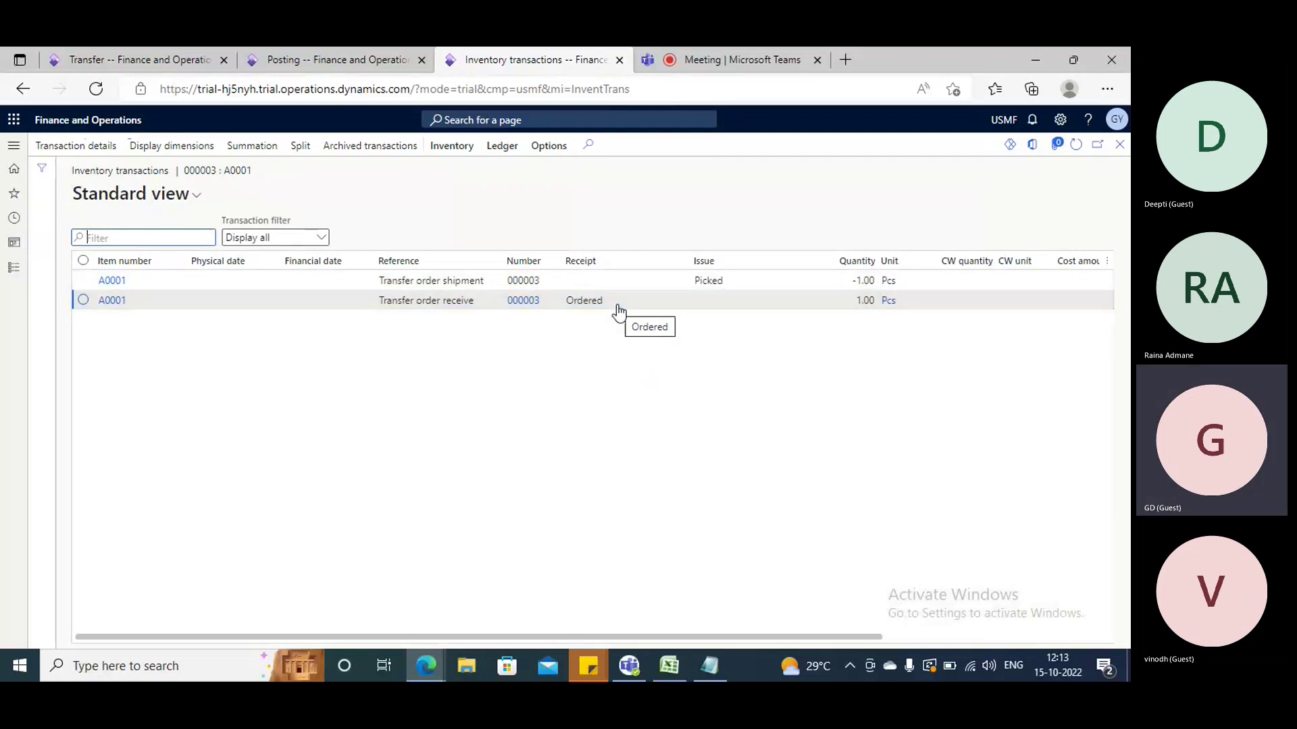
{"action": "left_click_drag", "start_coordinate": [610, 639], "coordinate": [630, 618]}
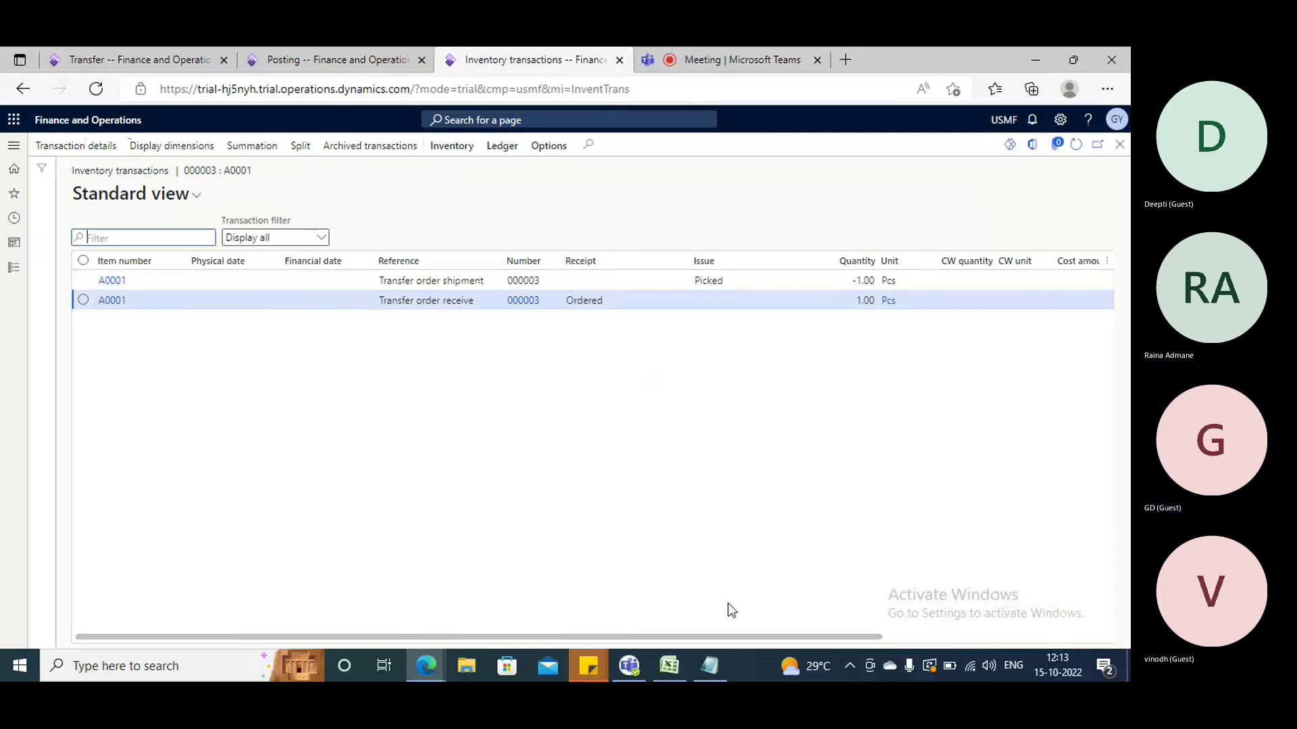
{"action": "left_click_drag", "start_coordinate": [724, 637], "coordinate": [1112, 591]}
{"action": "left_click", "coordinate": [1058, 297]}
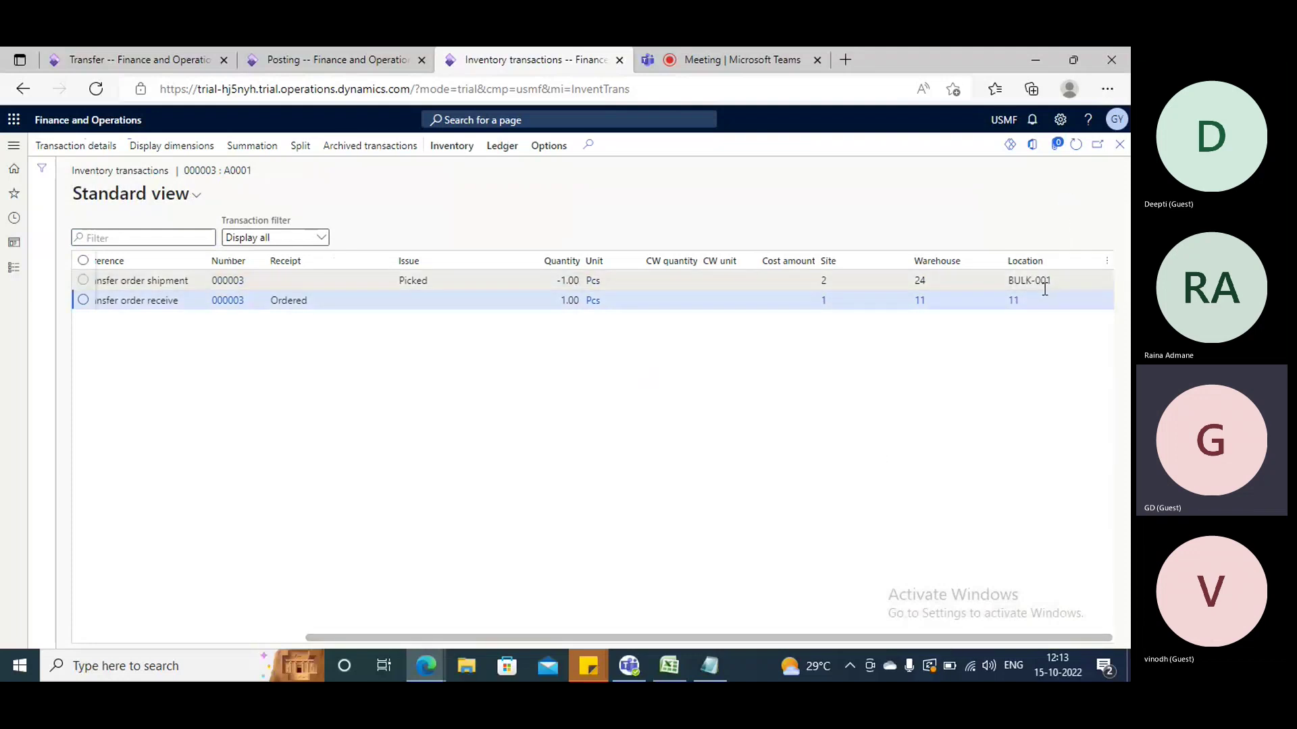
{"action": "left_click", "coordinate": [1099, 145]}
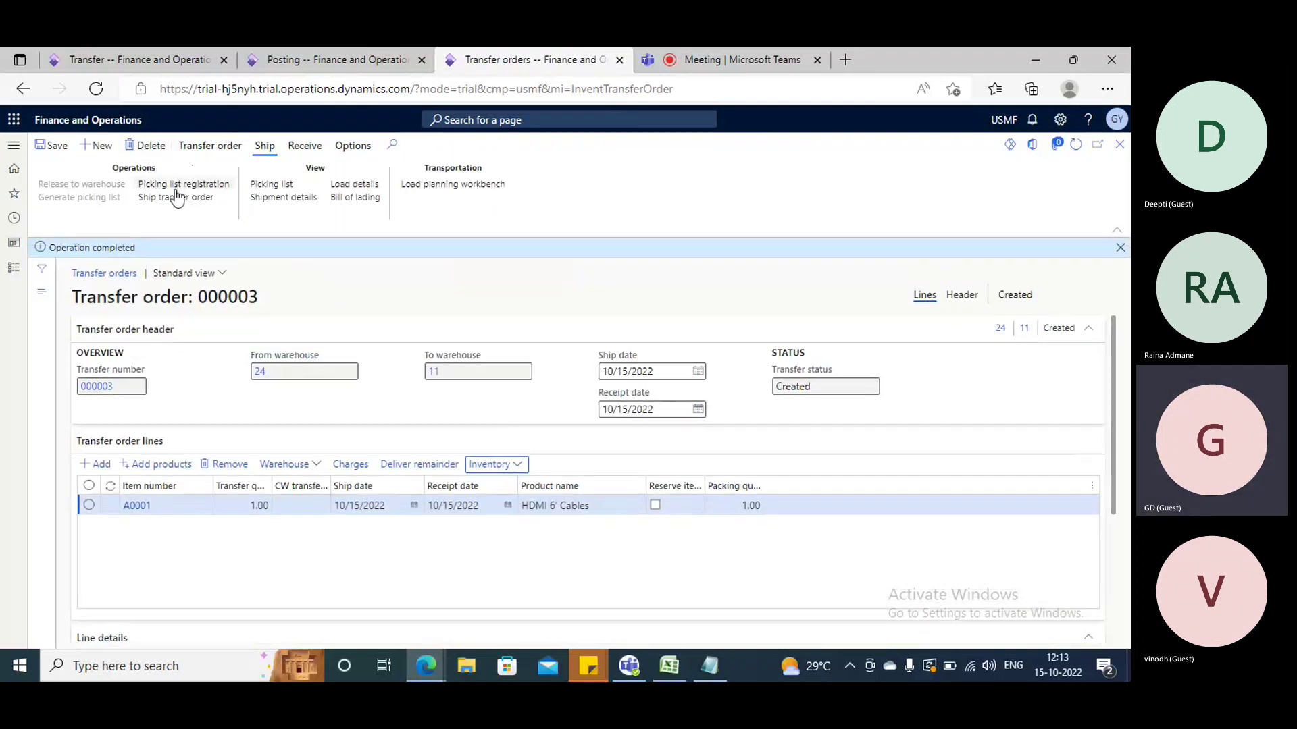
- Try to ship the transfer order with the shipment update set to Picked quantity
{"action": "left_click", "coordinate": [175, 199]}
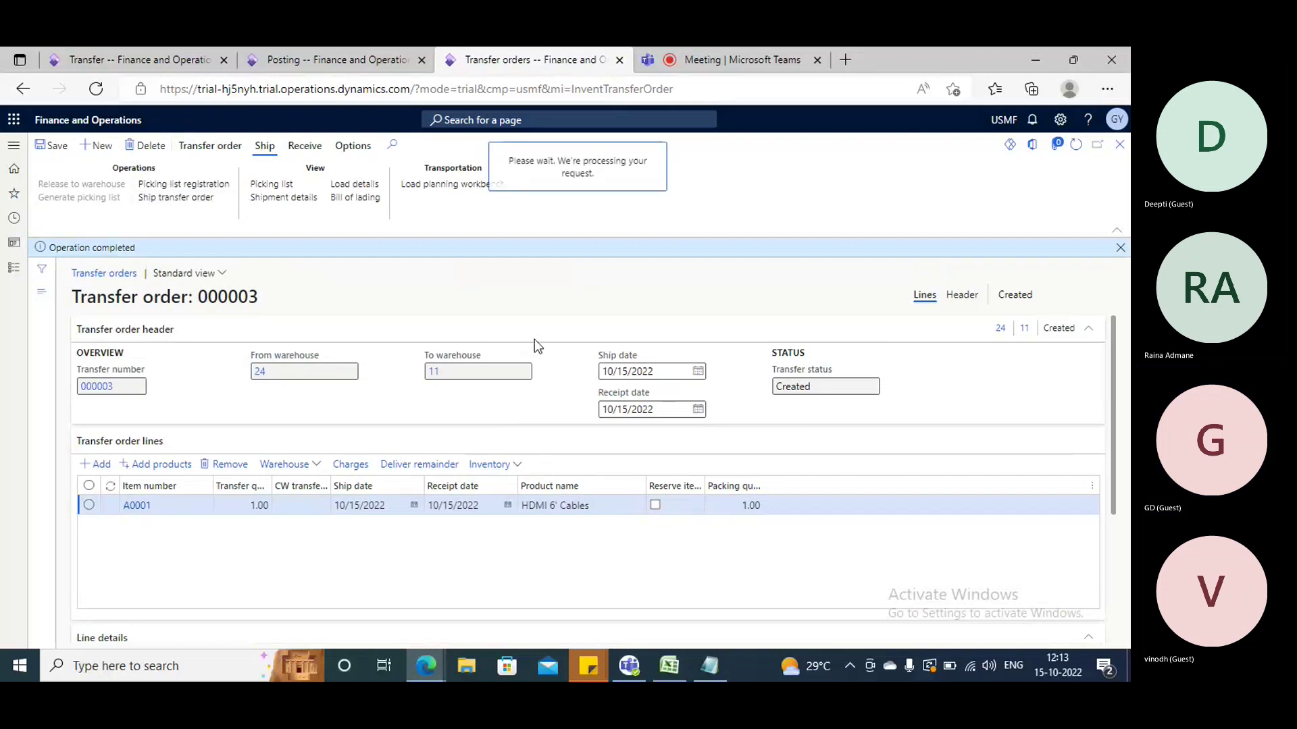
{"action": "left_click", "coordinate": [379, 302]}
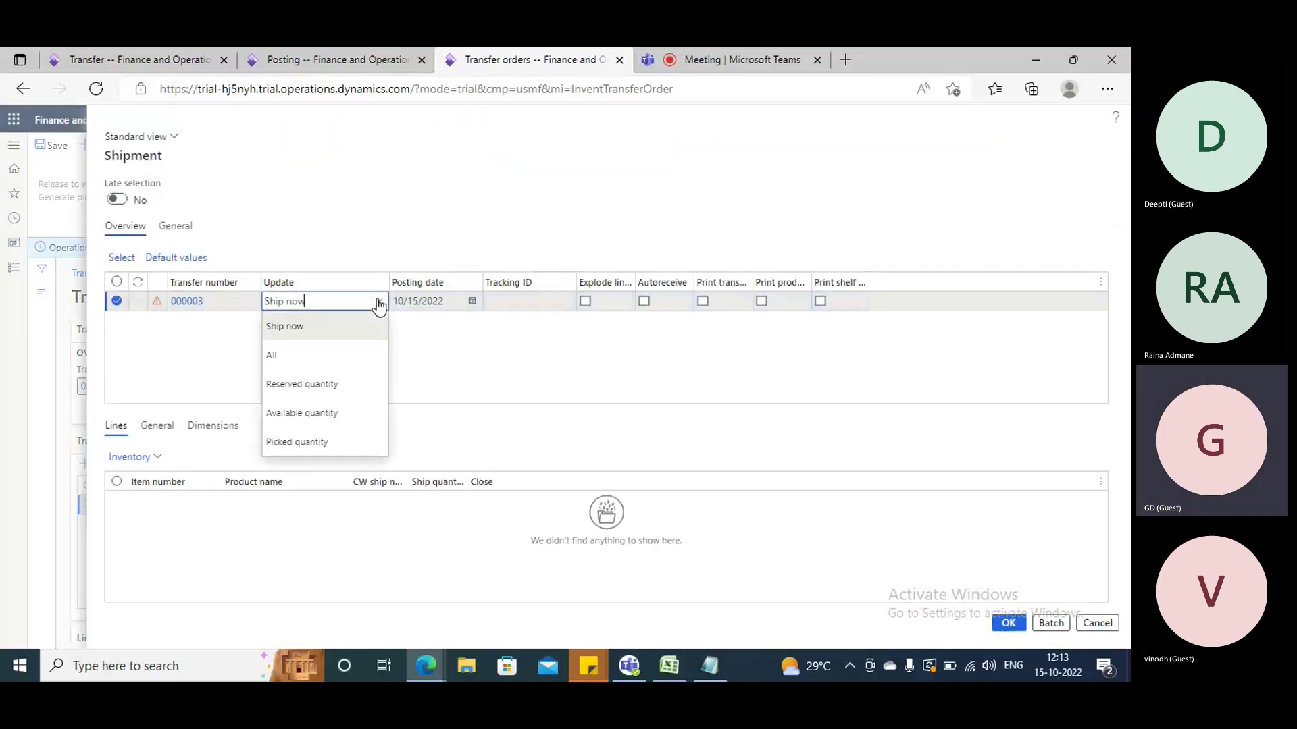
{"action": "left_click", "coordinate": [311, 441]}
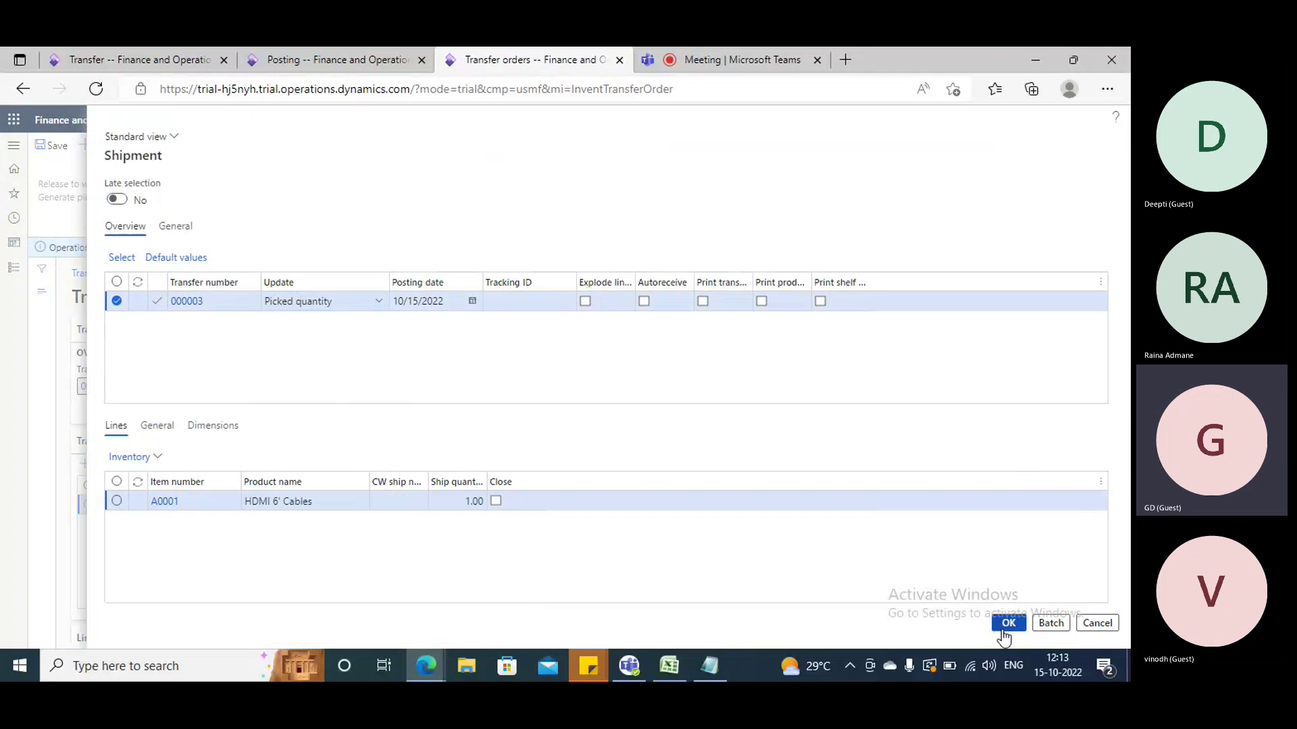
{"action": "key", "text": "Return"}
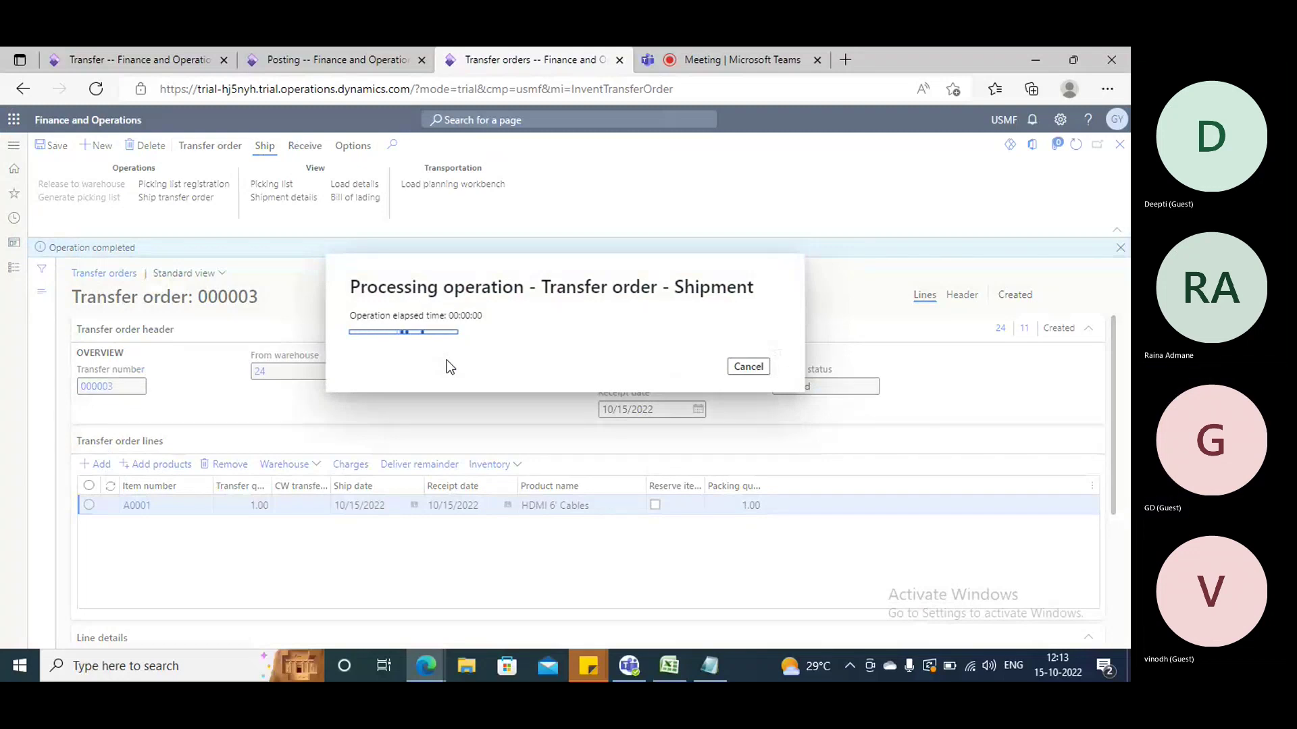
- Read the message details of the transfer order shipment error and dismiss the messages
{"action": "left_click", "coordinate": [1064, 274]}
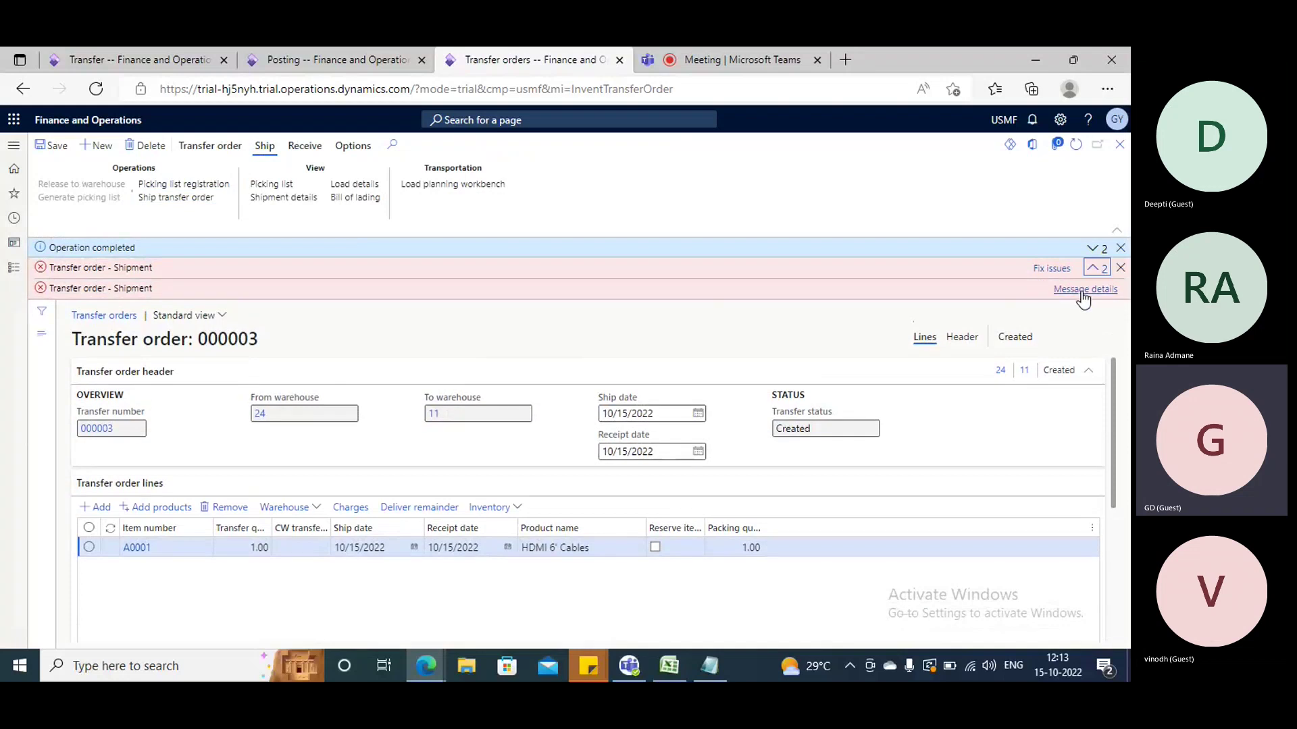
{"action": "left_click", "coordinate": [1079, 291]}
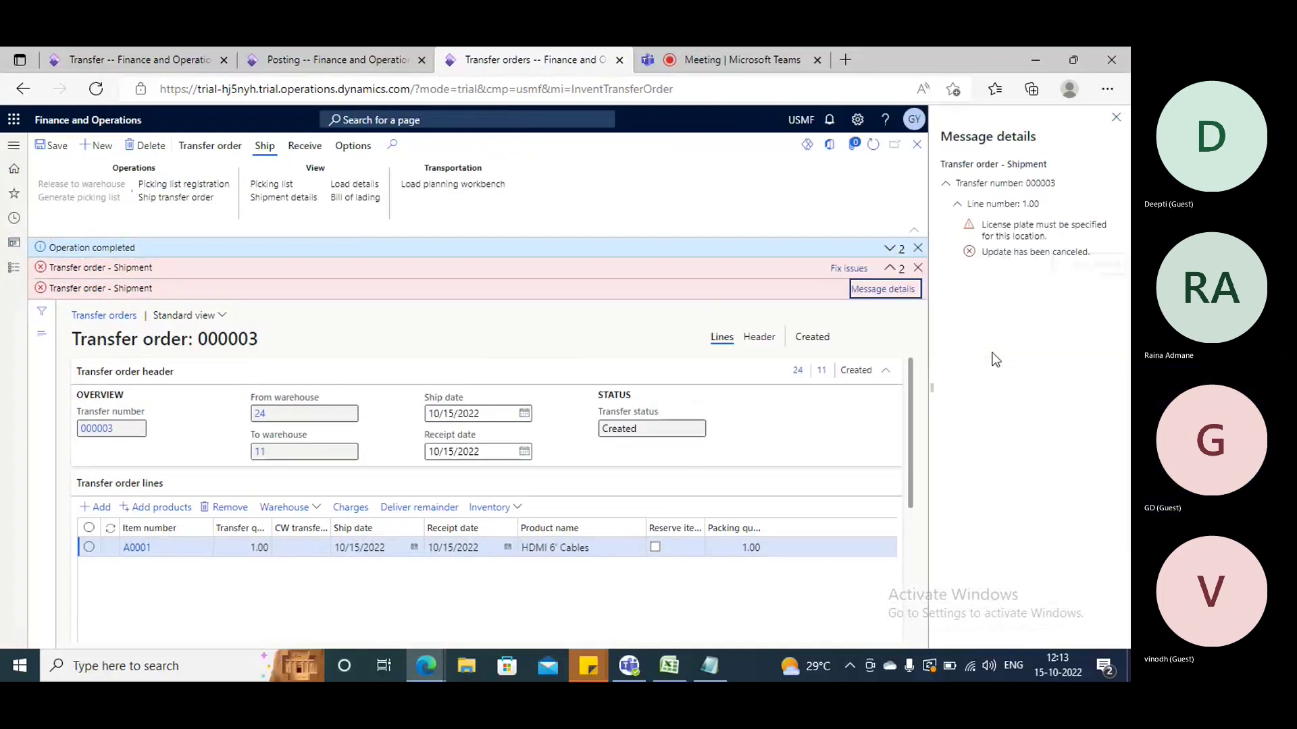
{"action": "left_click", "coordinate": [1117, 120]}
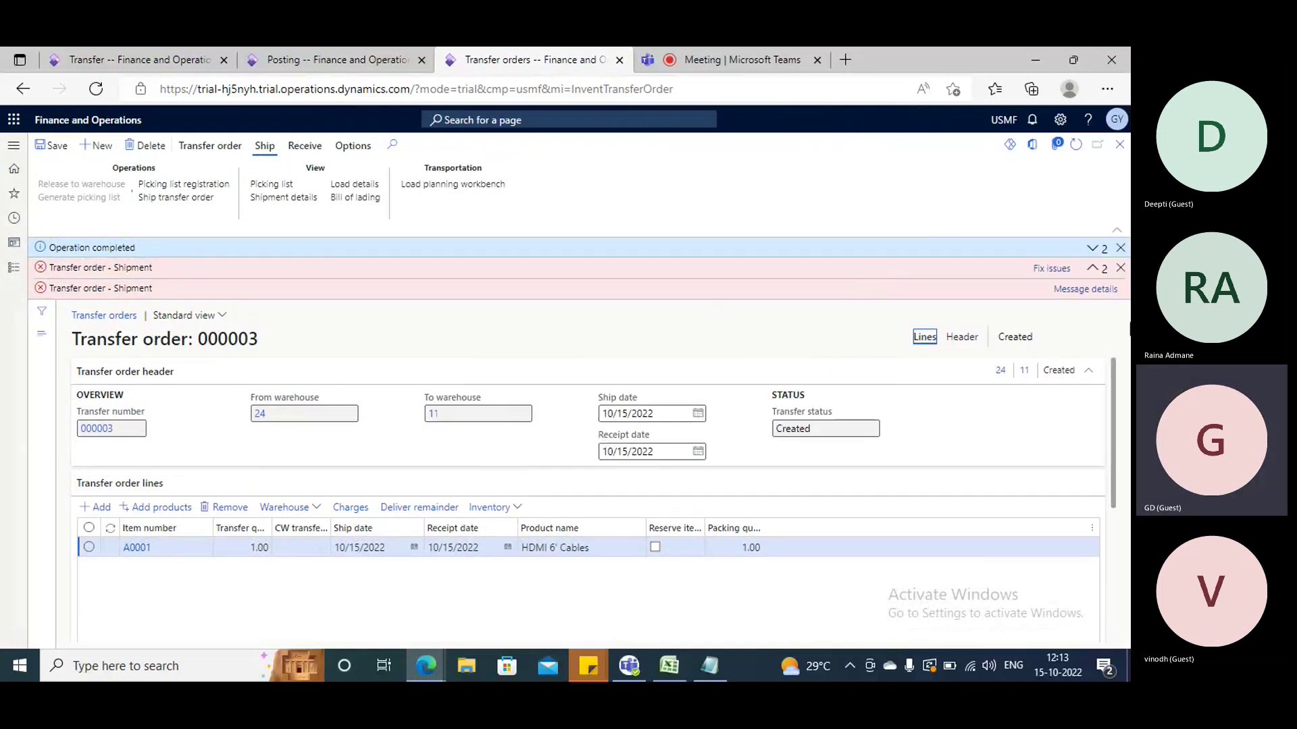
{"action": "left_click", "coordinate": [1121, 267]}
- Create the license plate LLLL from the A0001 line's license plate dimension and assign it to the line
{"action": "scroll", "coordinate": [698, 457], "scroll_direction": "down", "scroll_amount": 5}
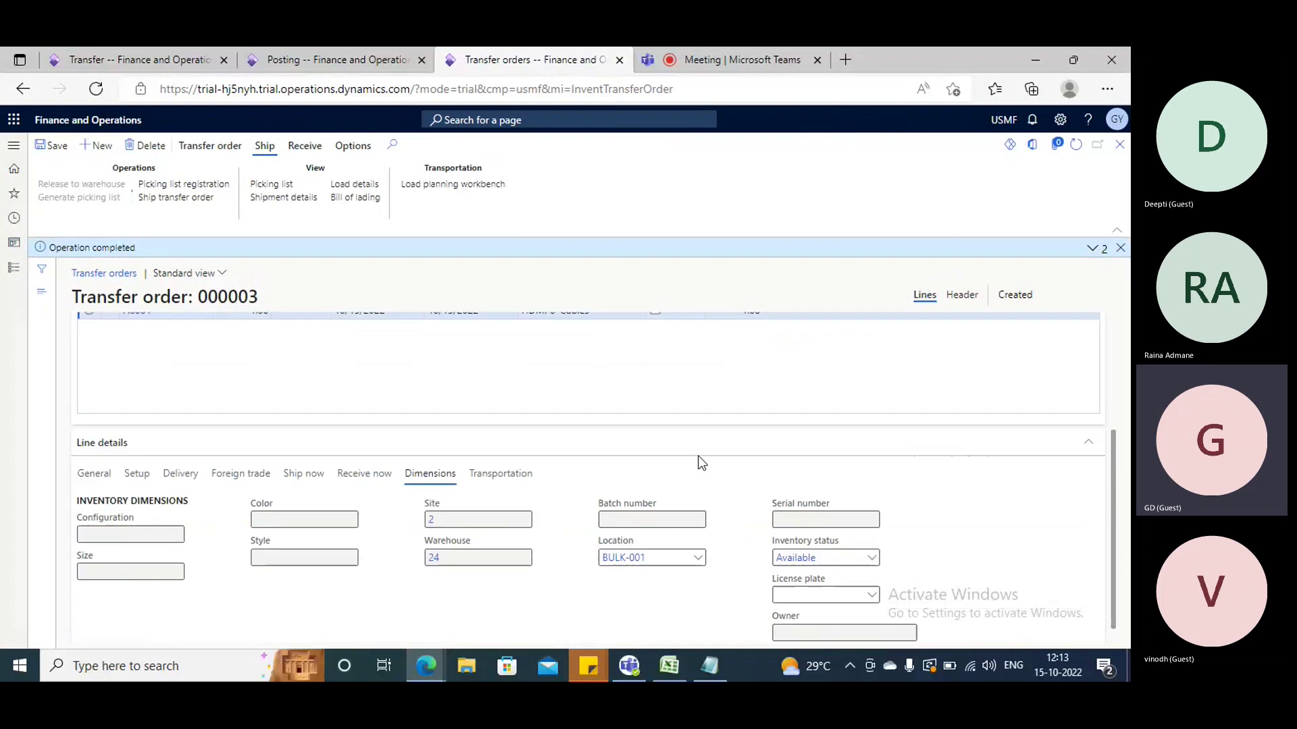
{"action": "right_click", "coordinate": [871, 594]}
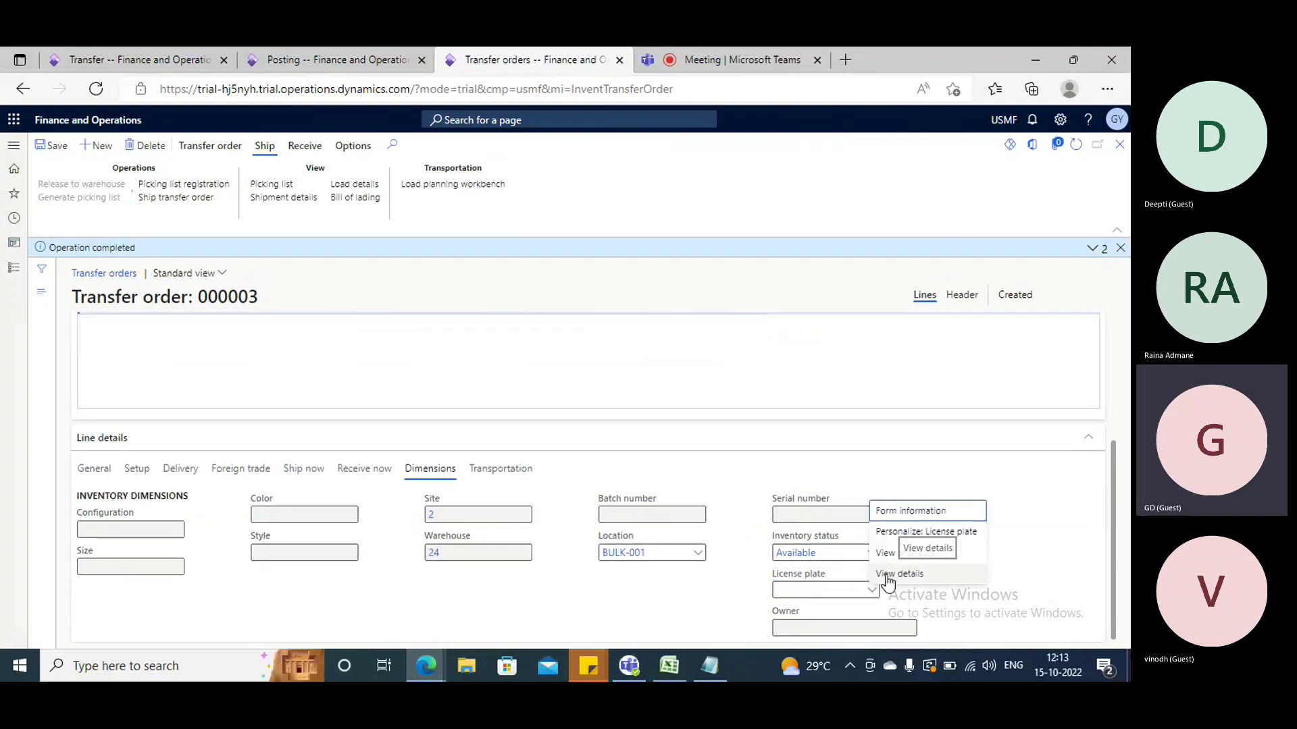
{"action": "left_click", "coordinate": [892, 575]}
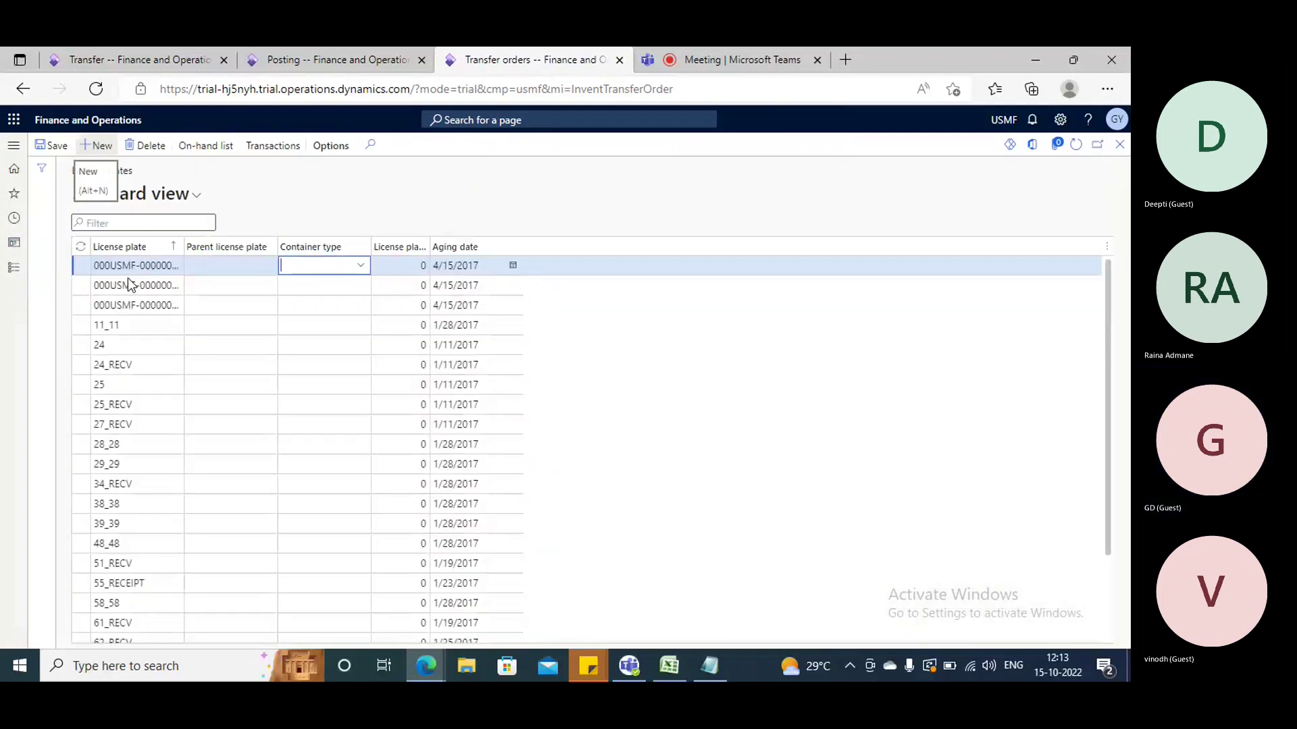
{"action": "type", "text": "LLLL"}
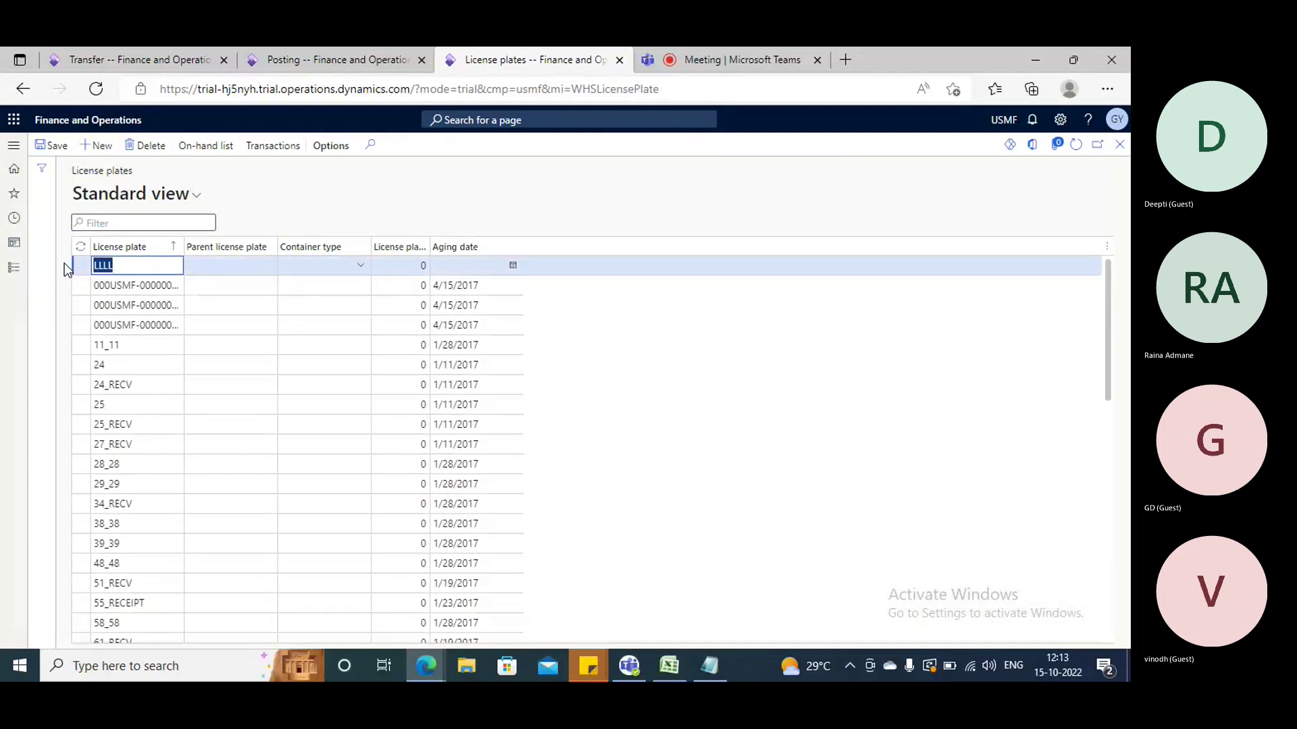
{"action": "left_click", "coordinate": [51, 146]}
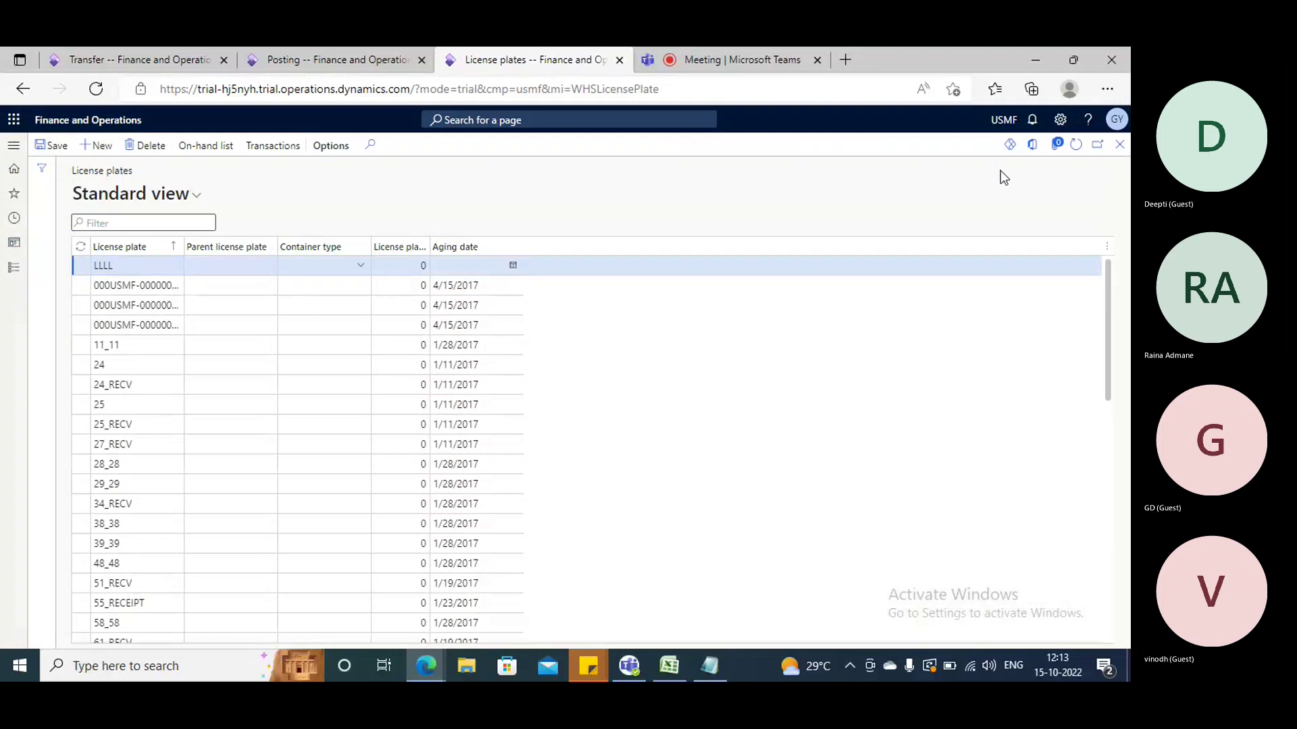
{"action": "left_click", "coordinate": [1119, 144]}
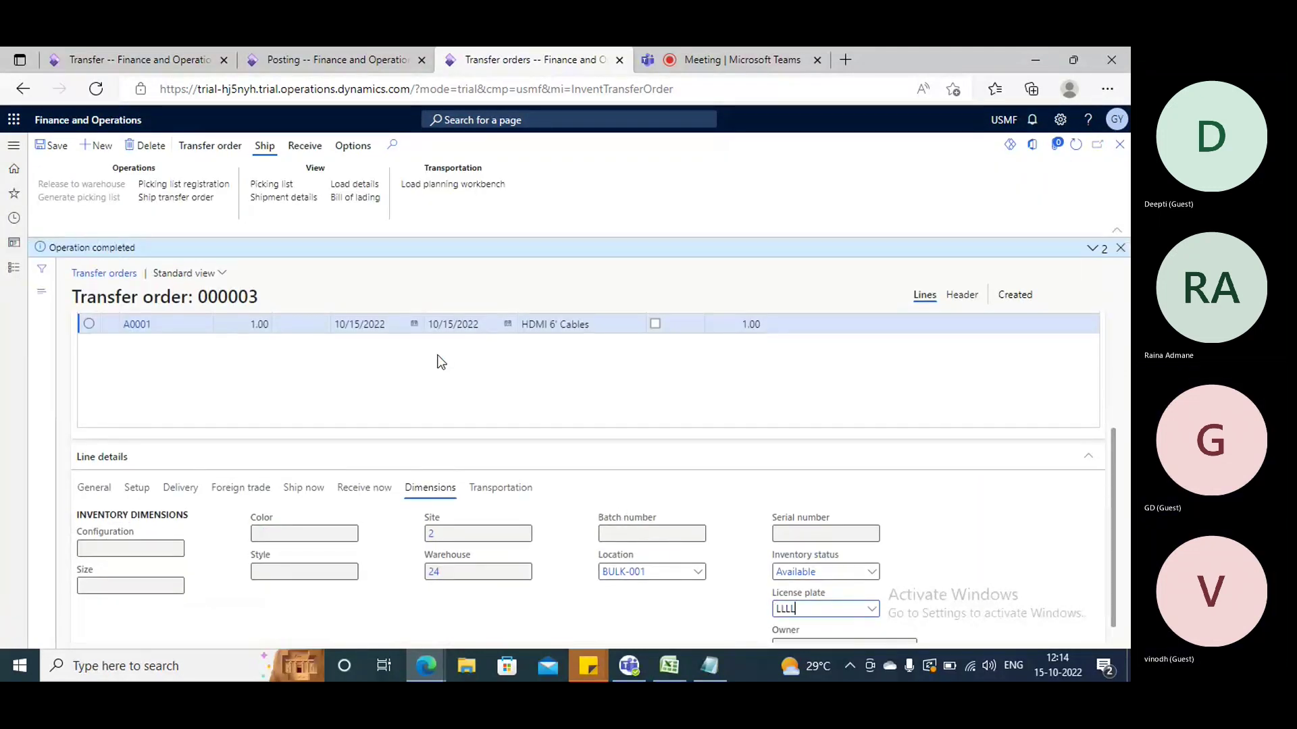
- Try again to ship the transfer order from warehouse 24 to 11 with the shipment update set to Picked quantity
{"action": "left_click", "coordinate": [193, 200]}
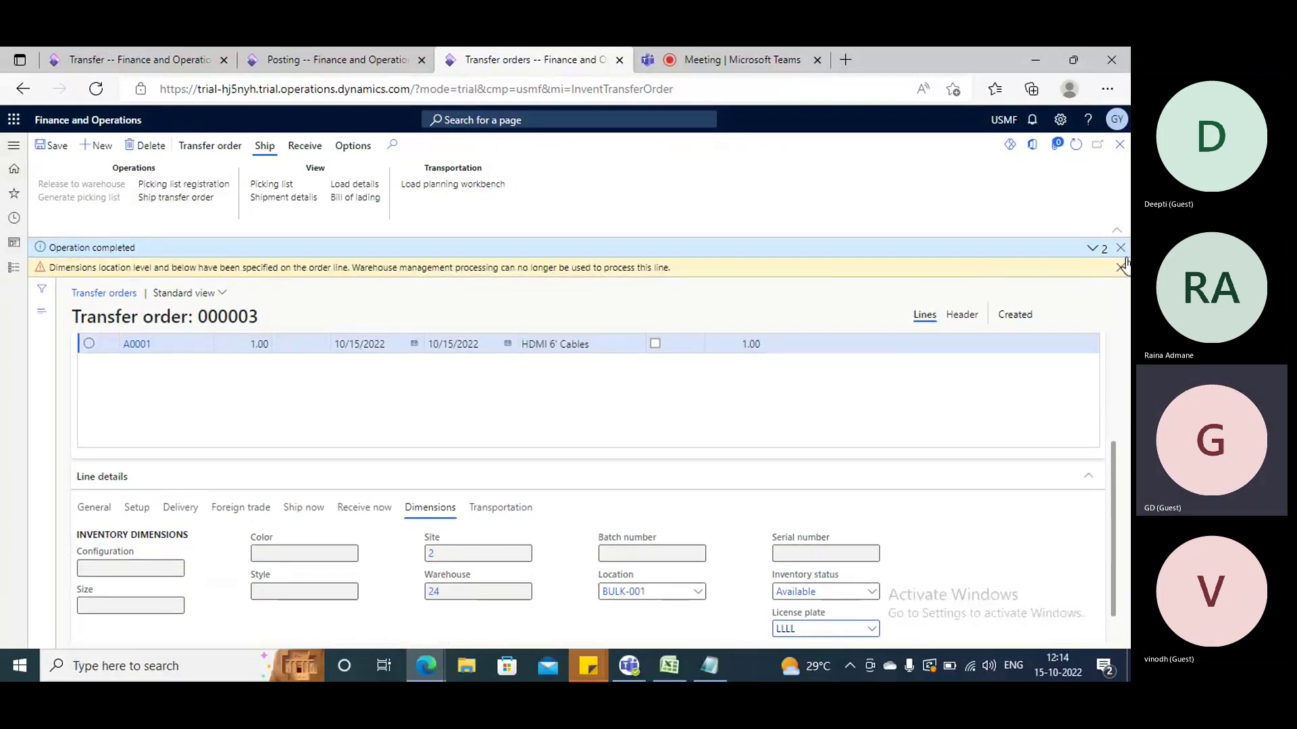
{"action": "left_click", "coordinate": [1120, 268]}
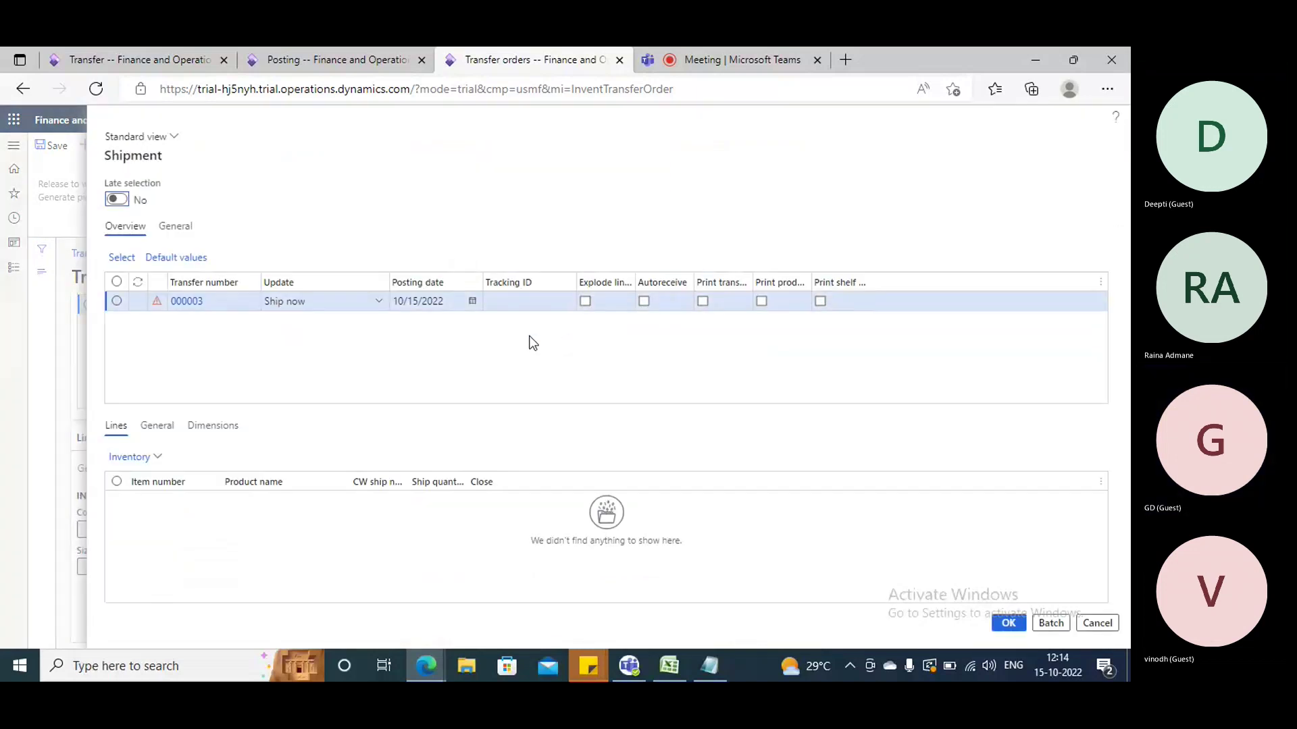
{"action": "left_click", "coordinate": [378, 302]}
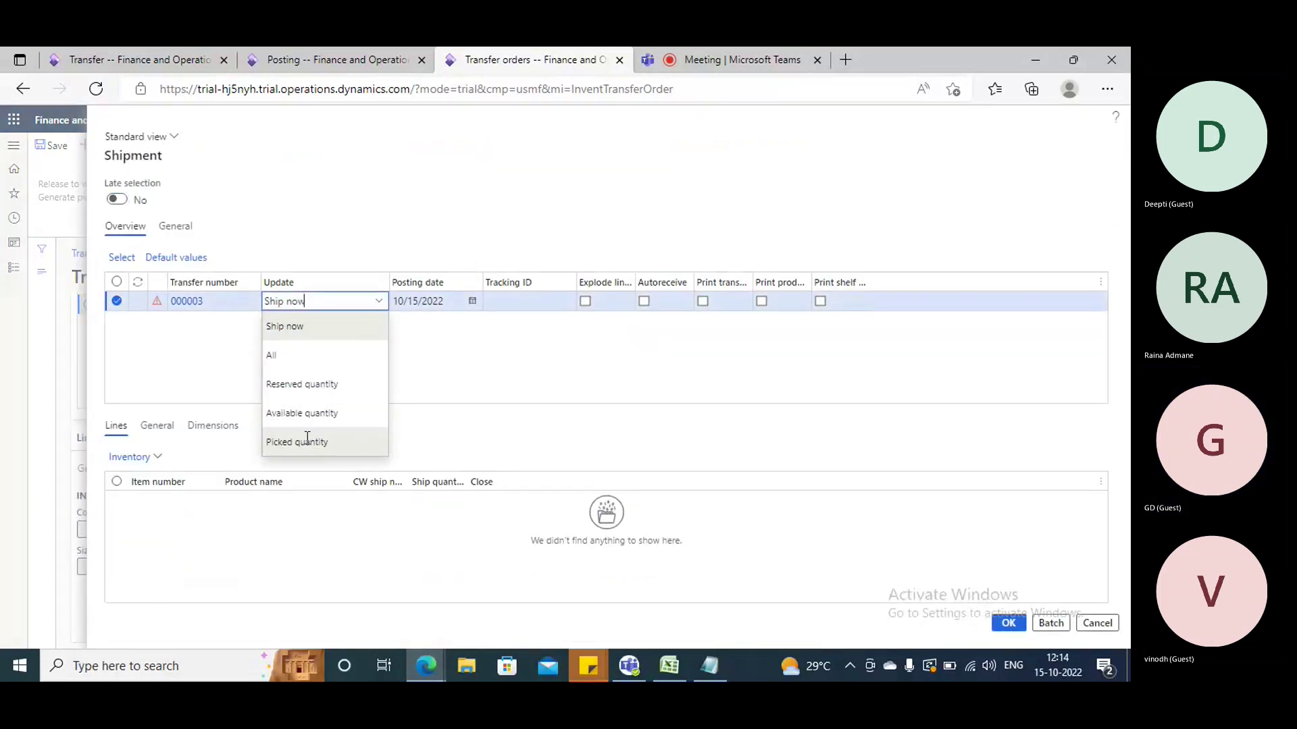
{"action": "left_click", "coordinate": [317, 440]}
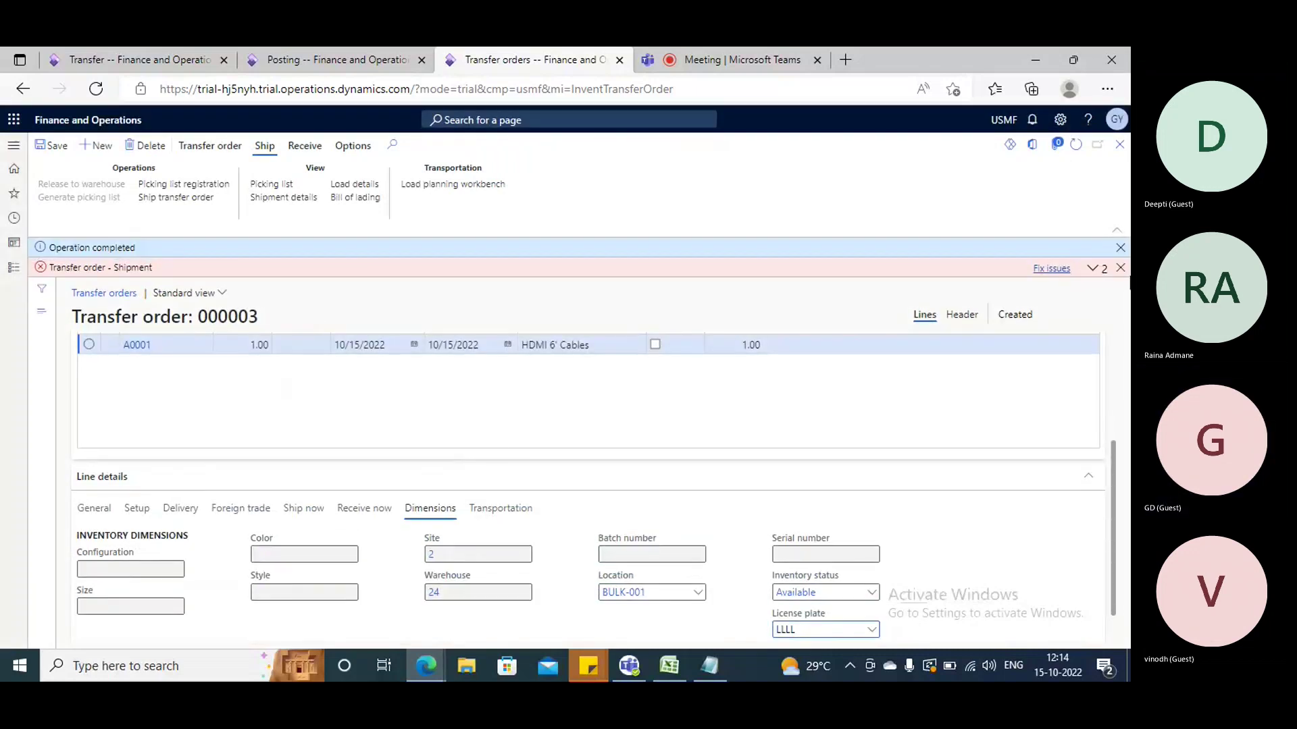
- Expand the new transfer order shipment errors, read their message details and close the details
{"action": "left_click", "coordinate": [1098, 269]}
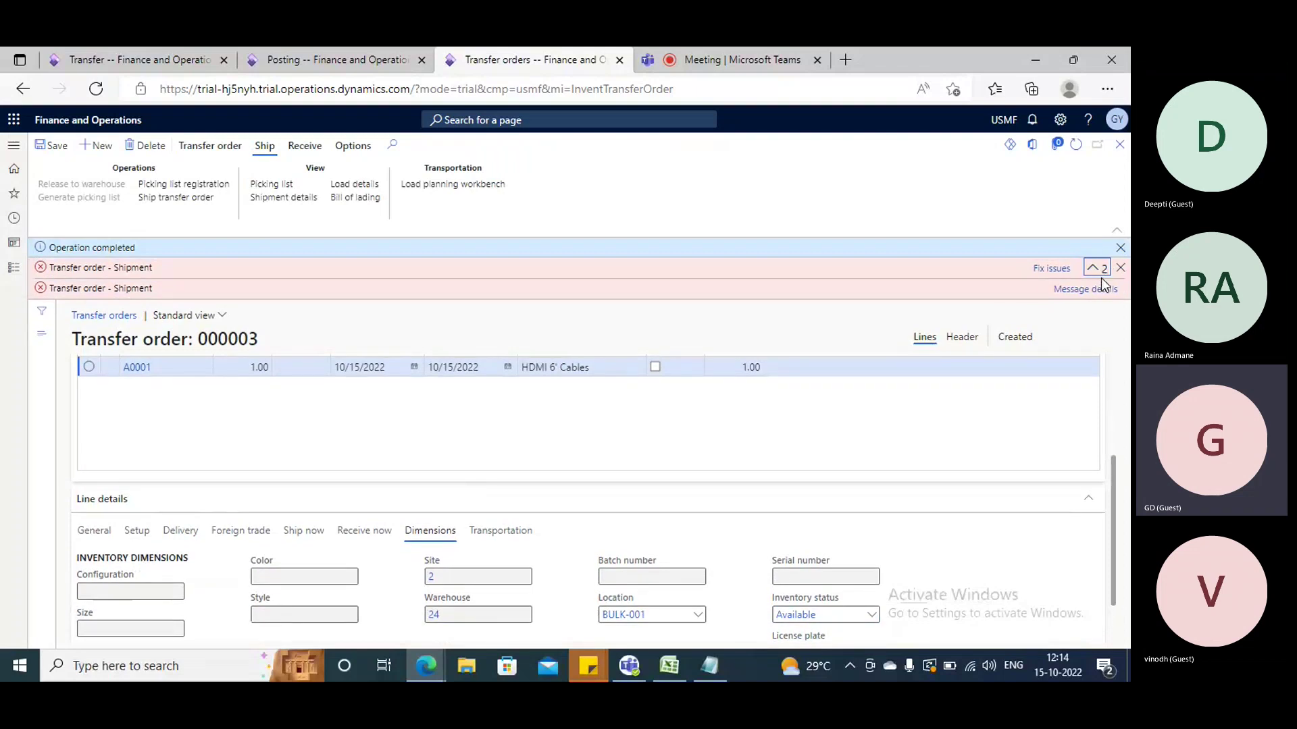
{"action": "left_click", "coordinate": [1090, 289]}
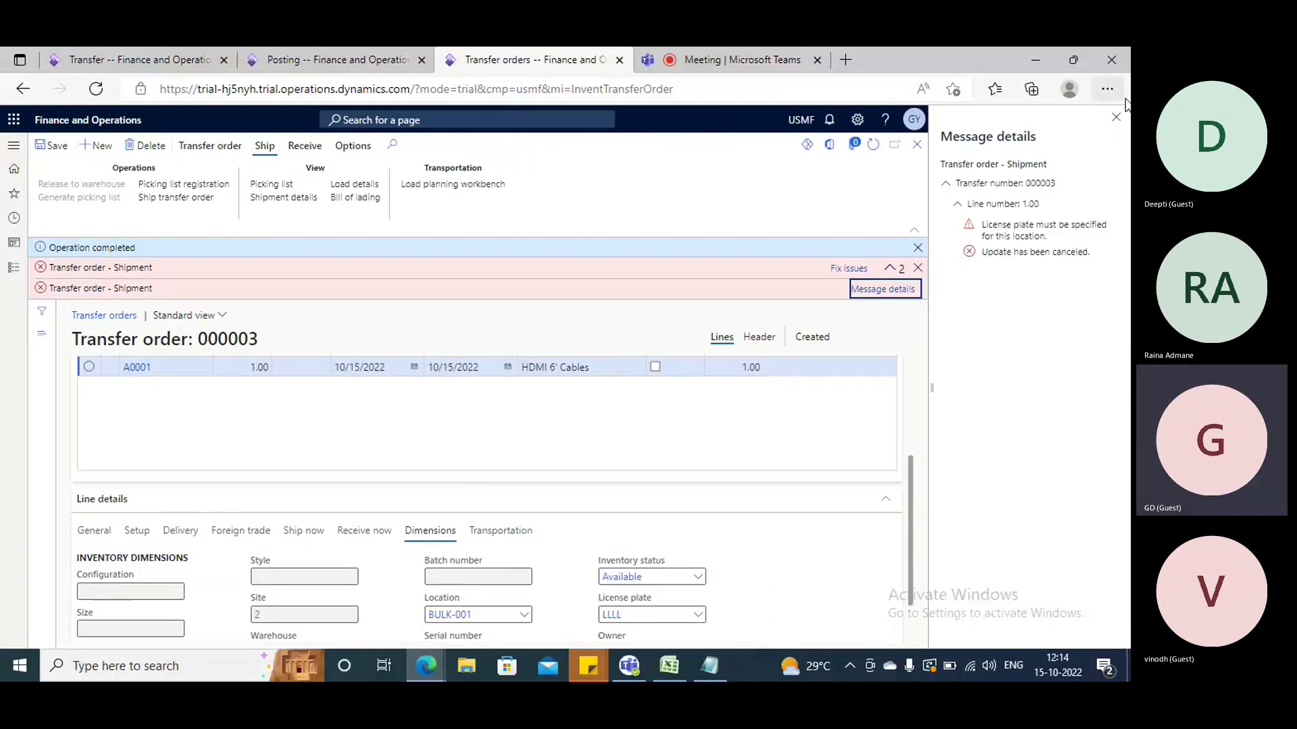
{"action": "left_click", "coordinate": [1116, 118]}
- Examine the transfer order's header, its A0001 line and the line's inventory dimensions, including location, inventory status and license plate
{"action": "scroll", "coordinate": [743, 486], "scroll_direction": "down", "scroll_amount": 2}
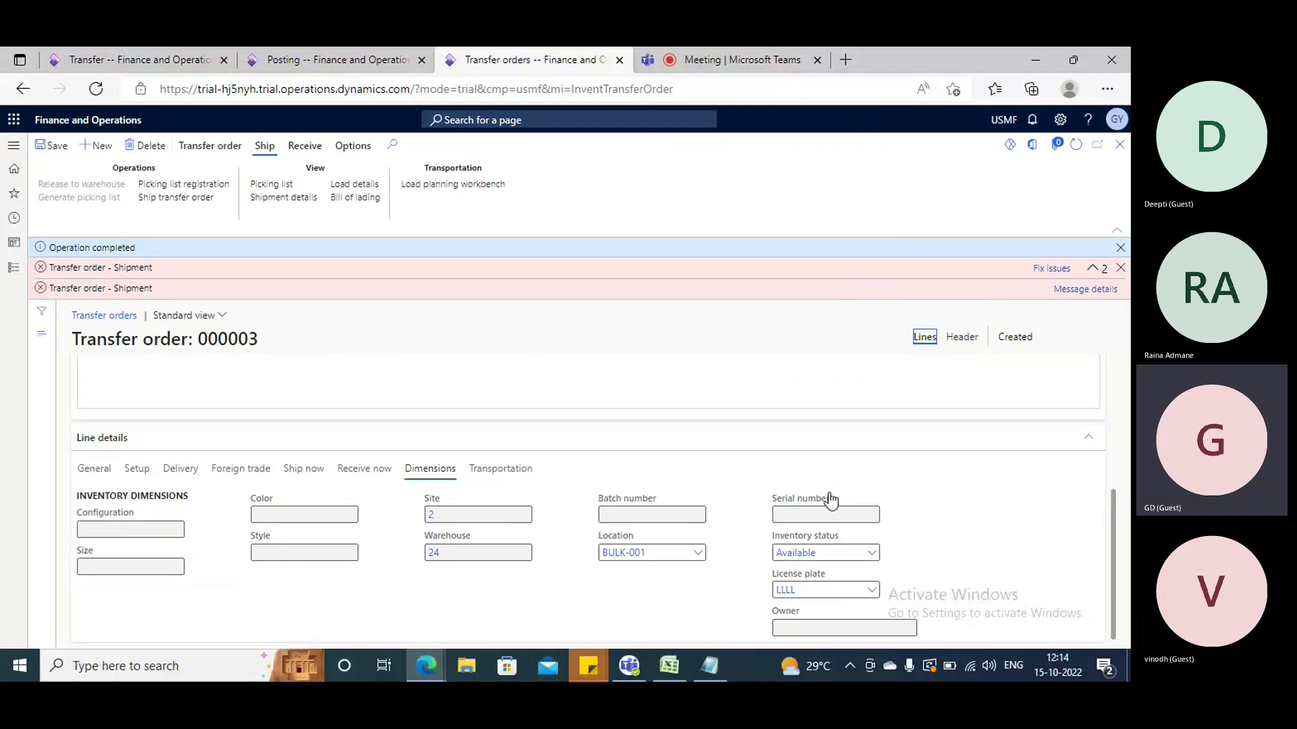
{"action": "scroll", "coordinate": [568, 525], "scroll_direction": "up", "scroll_amount": 5}
{"action": "scroll", "coordinate": [573, 527], "scroll_direction": "up", "scroll_amount": 1}
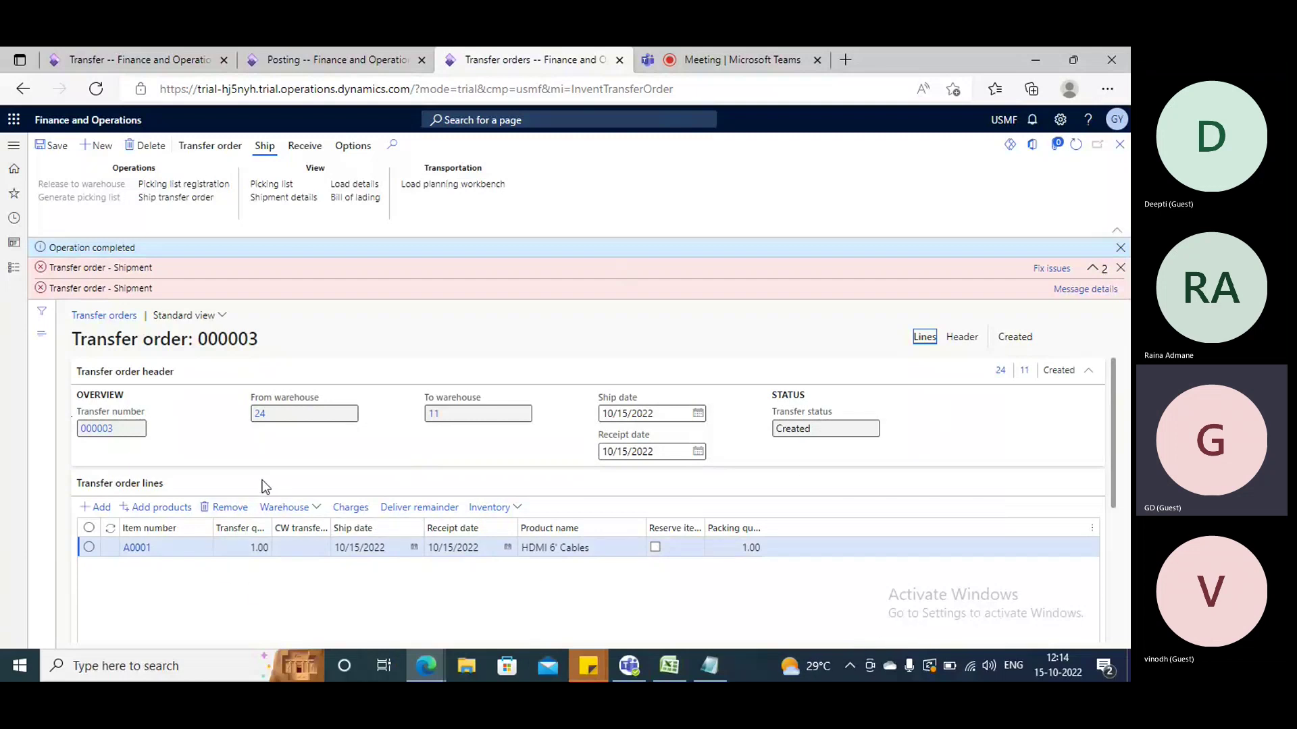
{"action": "scroll", "coordinate": [273, 450], "scroll_direction": "down", "scroll_amount": 1}
{"action": "scroll", "coordinate": [300, 426], "scroll_direction": "up", "scroll_amount": 1}
{"action": "scroll", "coordinate": [743, 467], "scroll_direction": "down", "scroll_amount": 2}
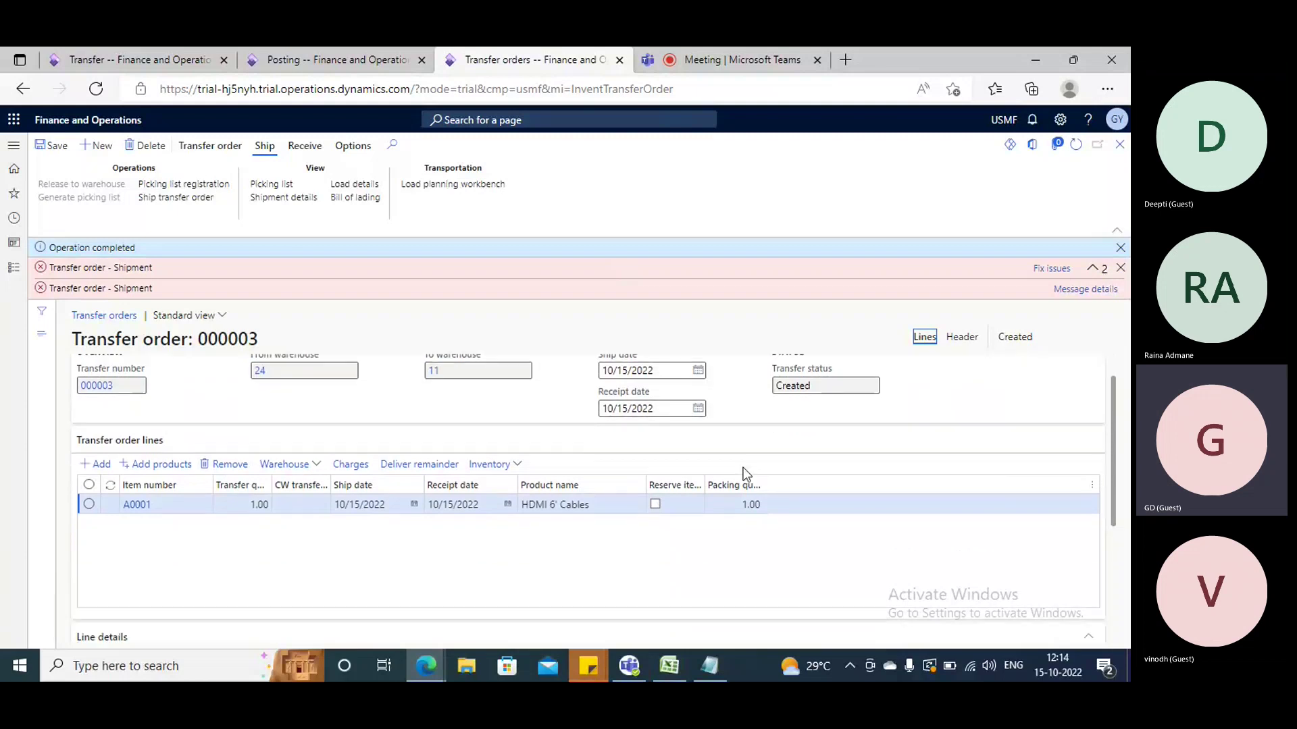
{"action": "scroll", "coordinate": [642, 478], "scroll_direction": "up", "scroll_amount": 2}
{"action": "scroll", "coordinate": [699, 500], "scroll_direction": "down", "scroll_amount": 2}
{"action": "scroll", "coordinate": [328, 472], "scroll_direction": "up", "scroll_amount": 2}
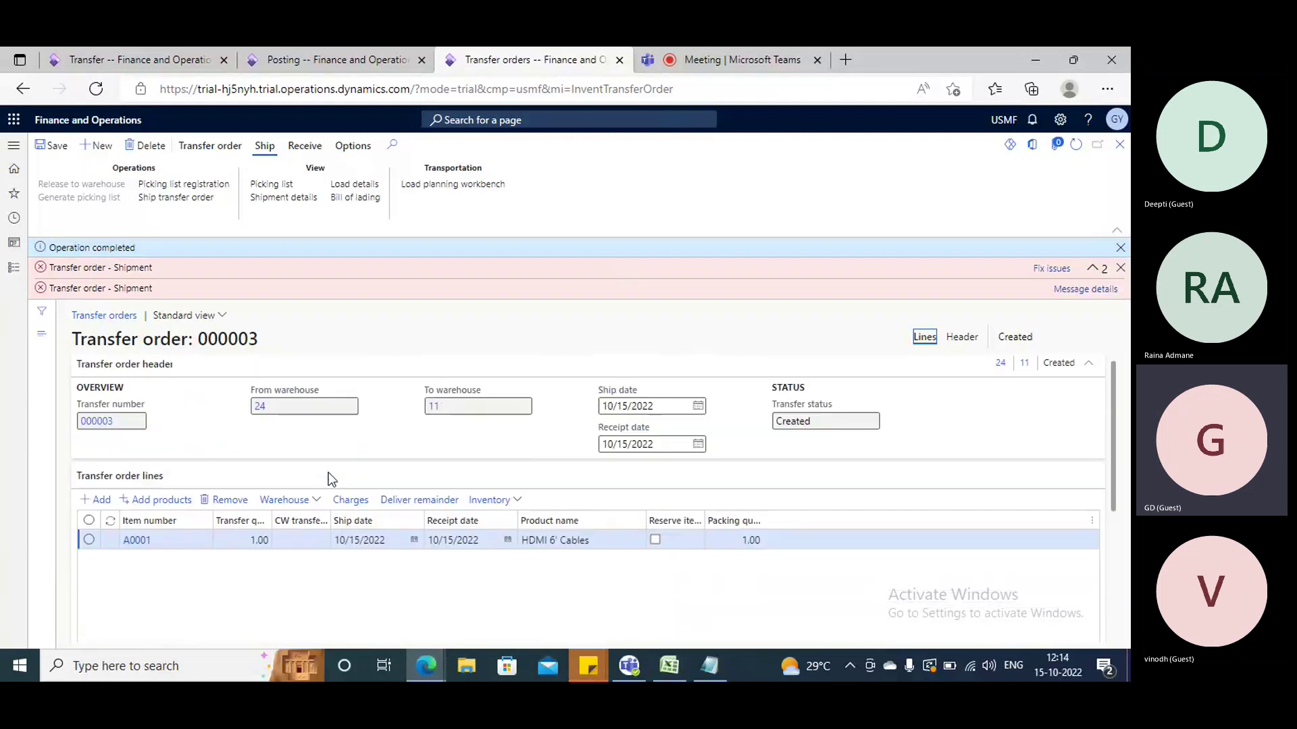
{"action": "scroll", "coordinate": [694, 544], "scroll_direction": "down", "scroll_amount": 5}
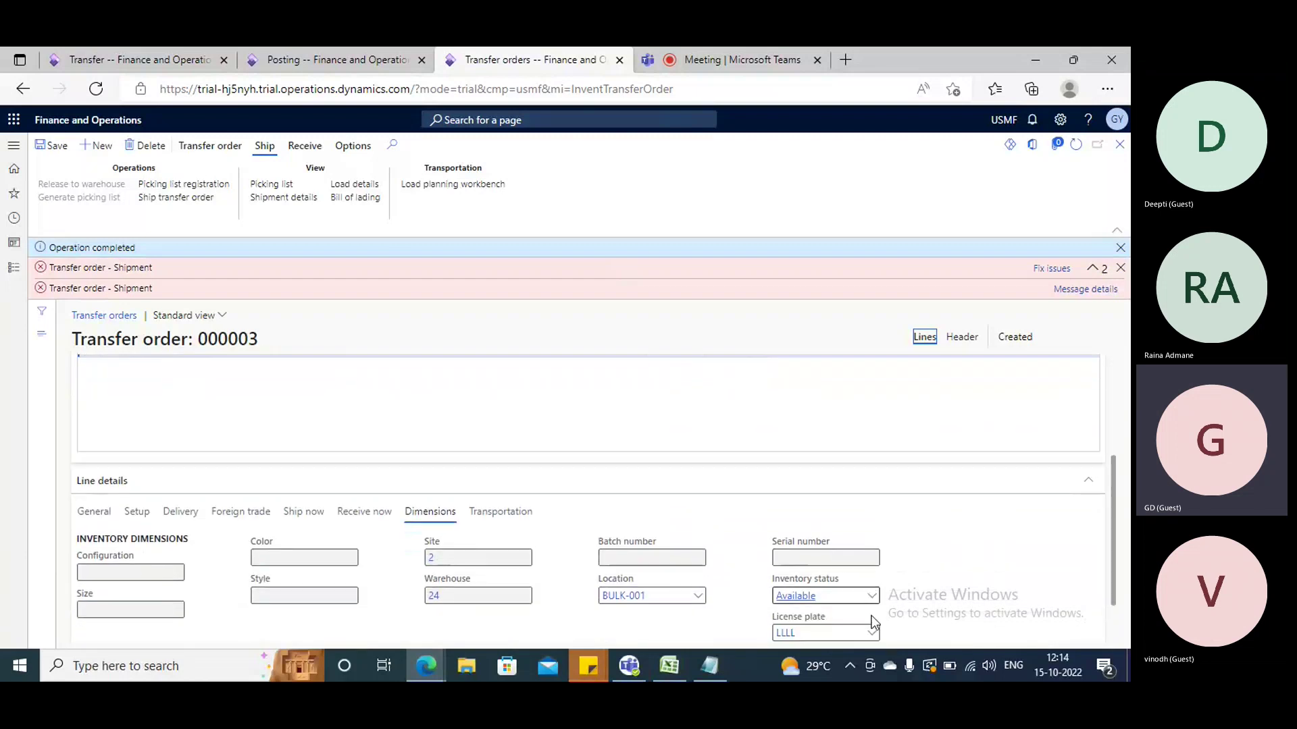
{"action": "scroll", "coordinate": [351, 445], "scroll_direction": "up", "scroll_amount": 5}
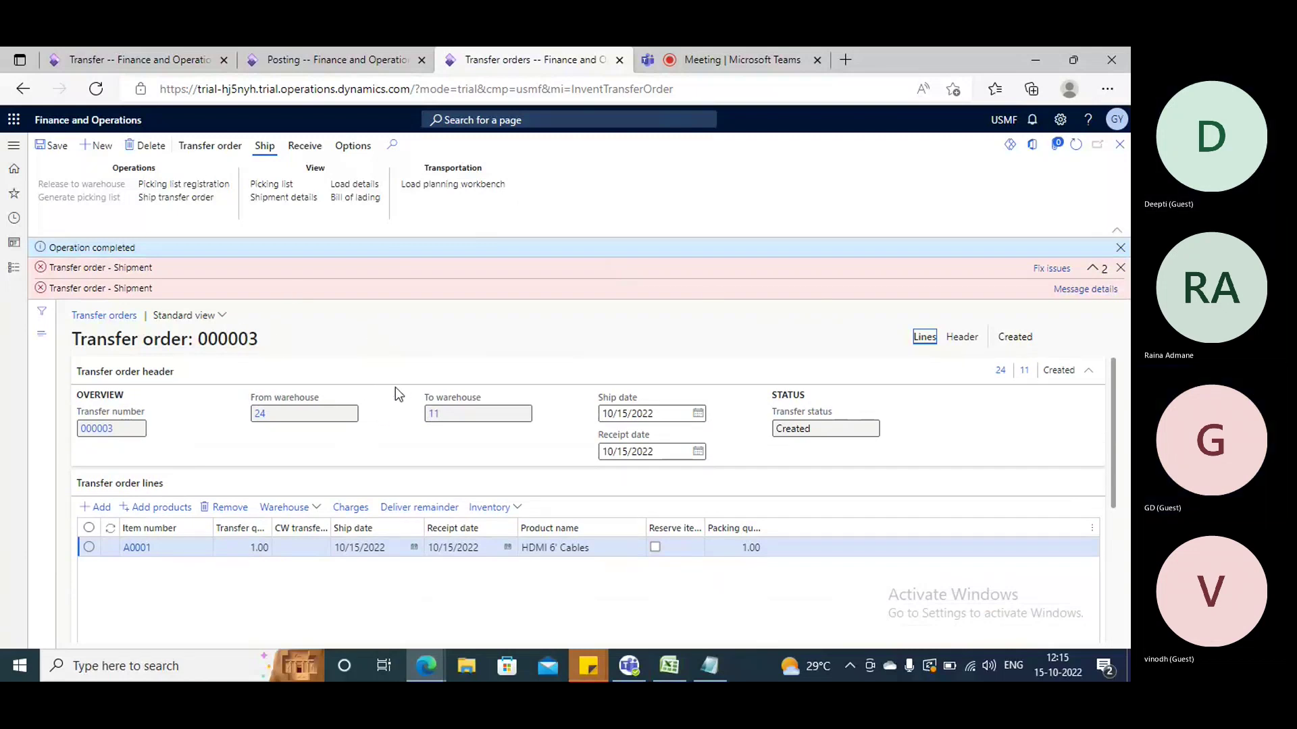
- Dismiss the shipment error messages and return to the list of transfer orders
{"action": "left_click", "coordinate": [223, 67]}
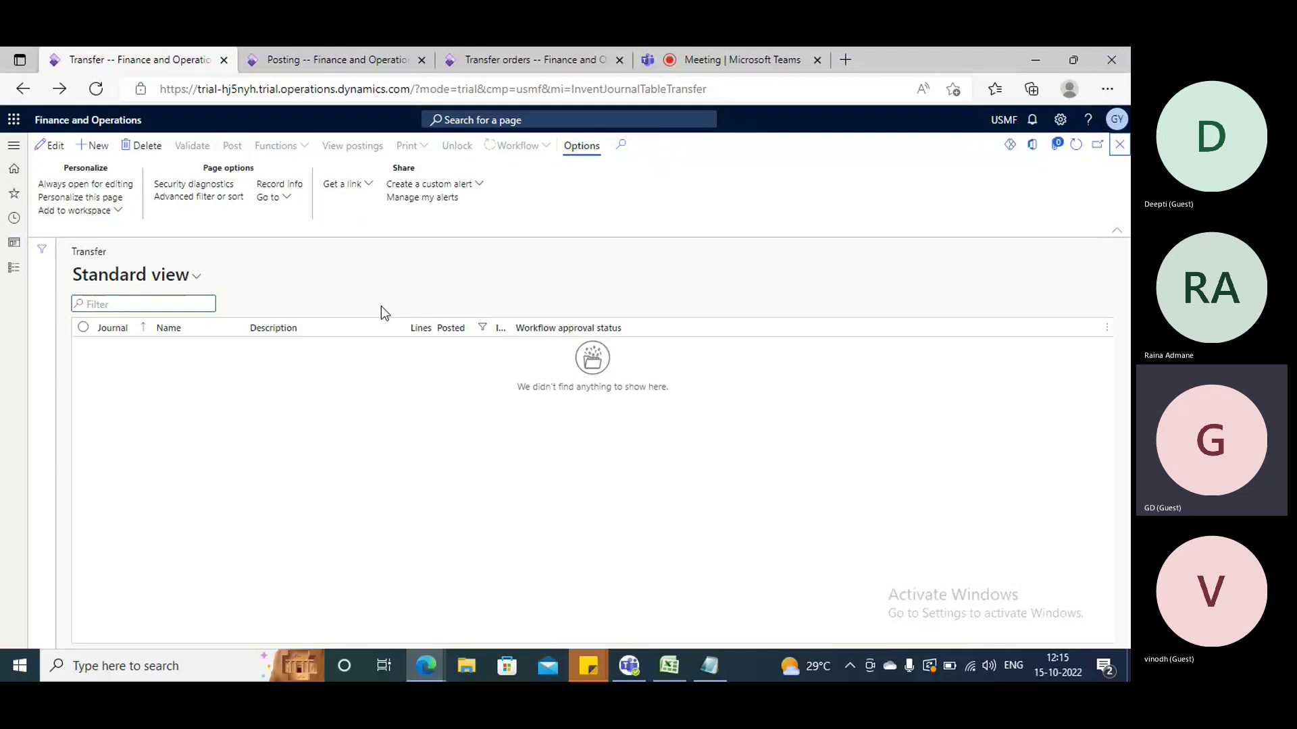
{"action": "left_click", "coordinate": [496, 60]}
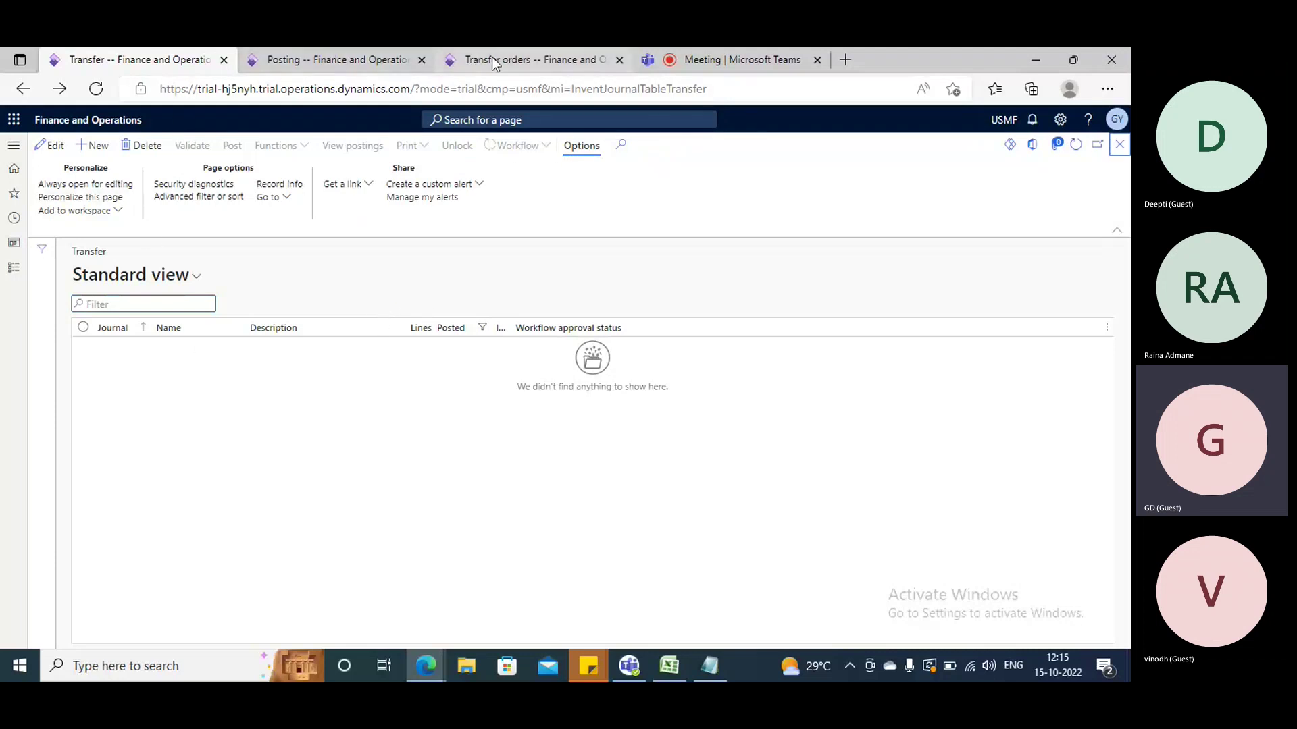
{"action": "left_click", "coordinate": [1122, 268]}
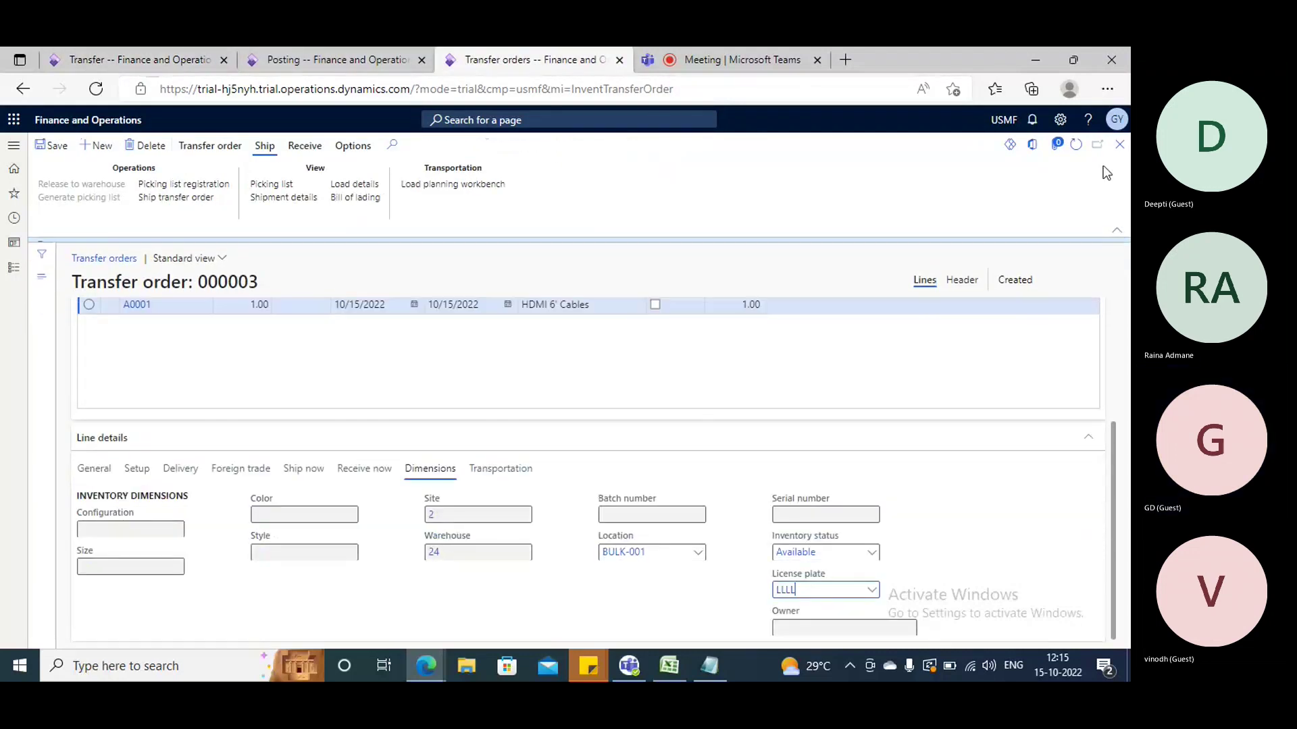
{"action": "key", "text": "alt+Left"}
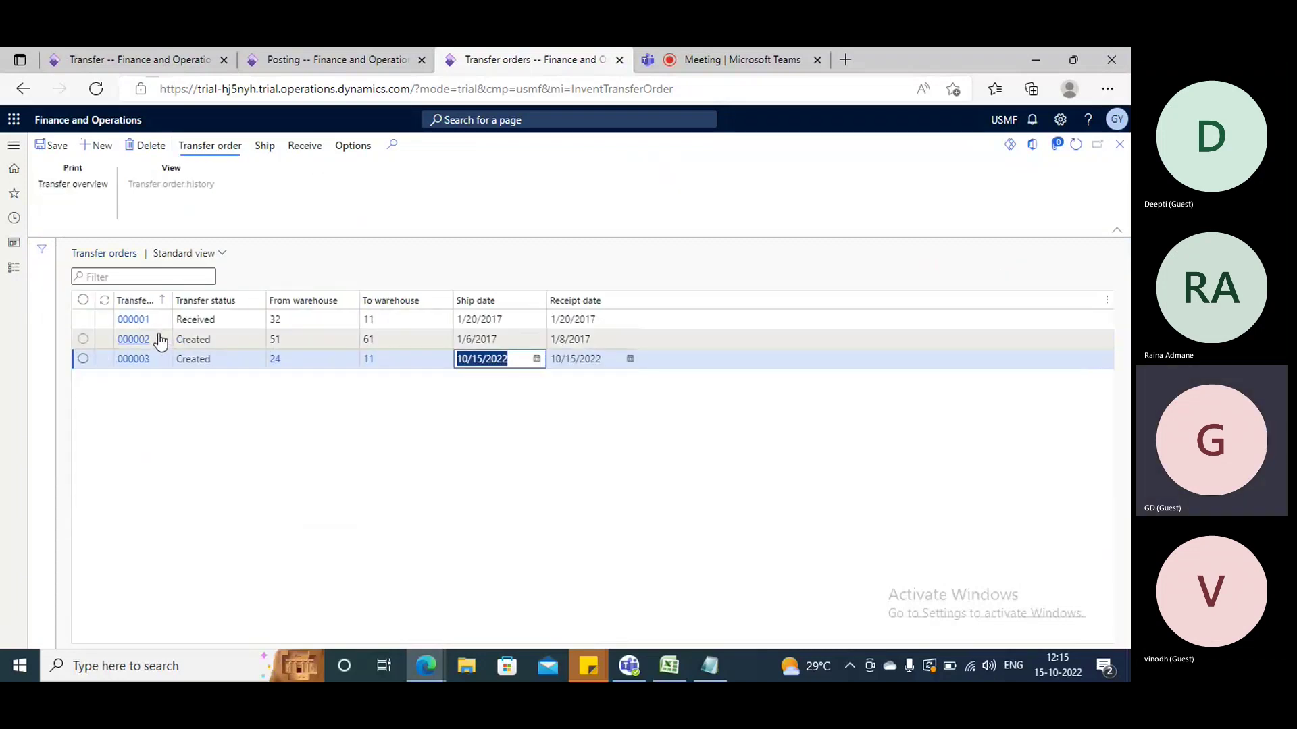
- Open the received transfer order from warehouse 32 to 11 and review the P0111 line's inventory transactions, including statuses, sites and warehouses
{"action": "left_click", "coordinate": [139, 327]}
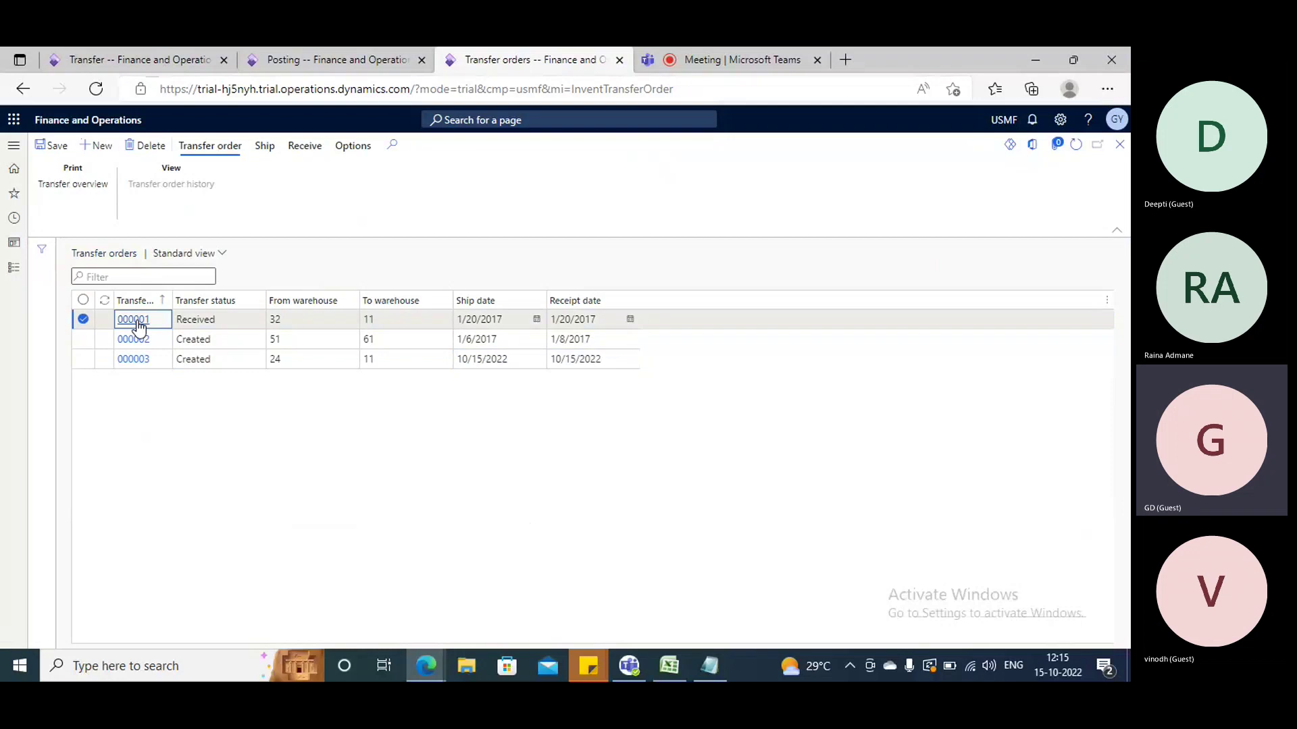
{"action": "left_click", "coordinate": [110, 319]}
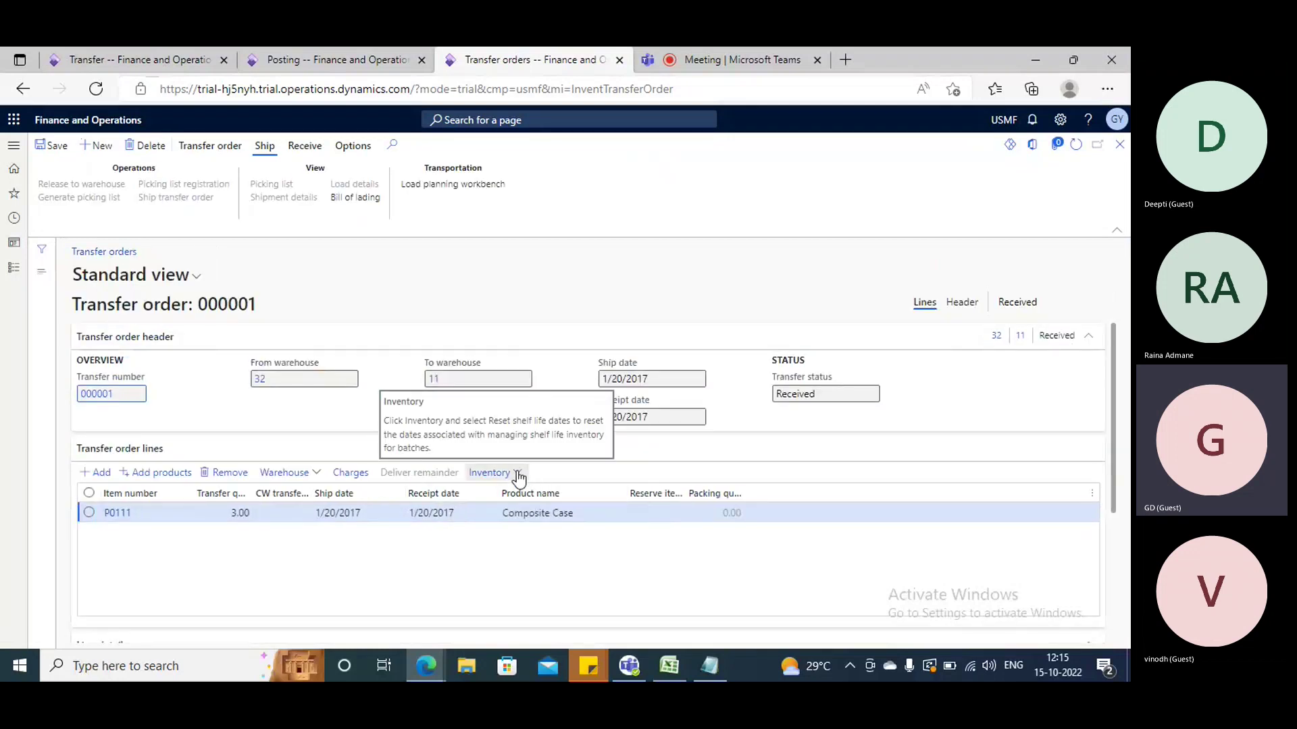
{"action": "left_click", "coordinate": [517, 473]}
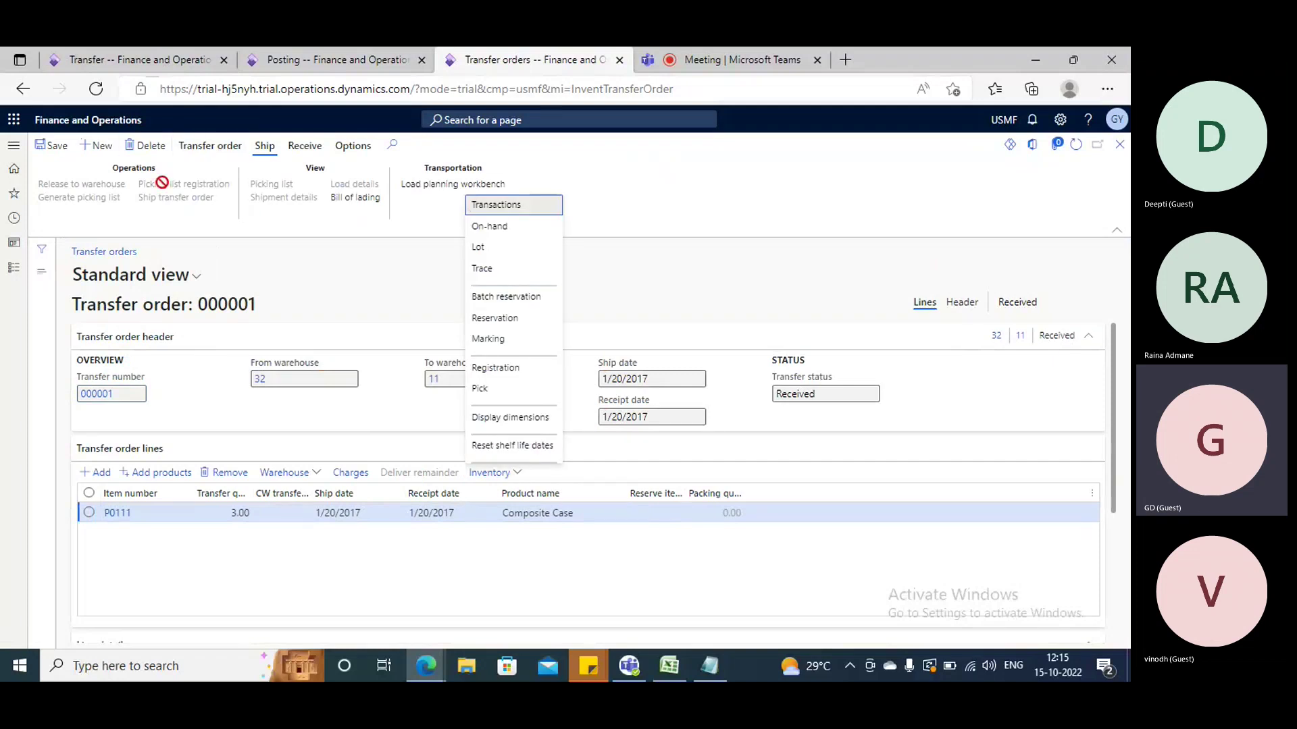
{"action": "left_click", "coordinate": [305, 145]}
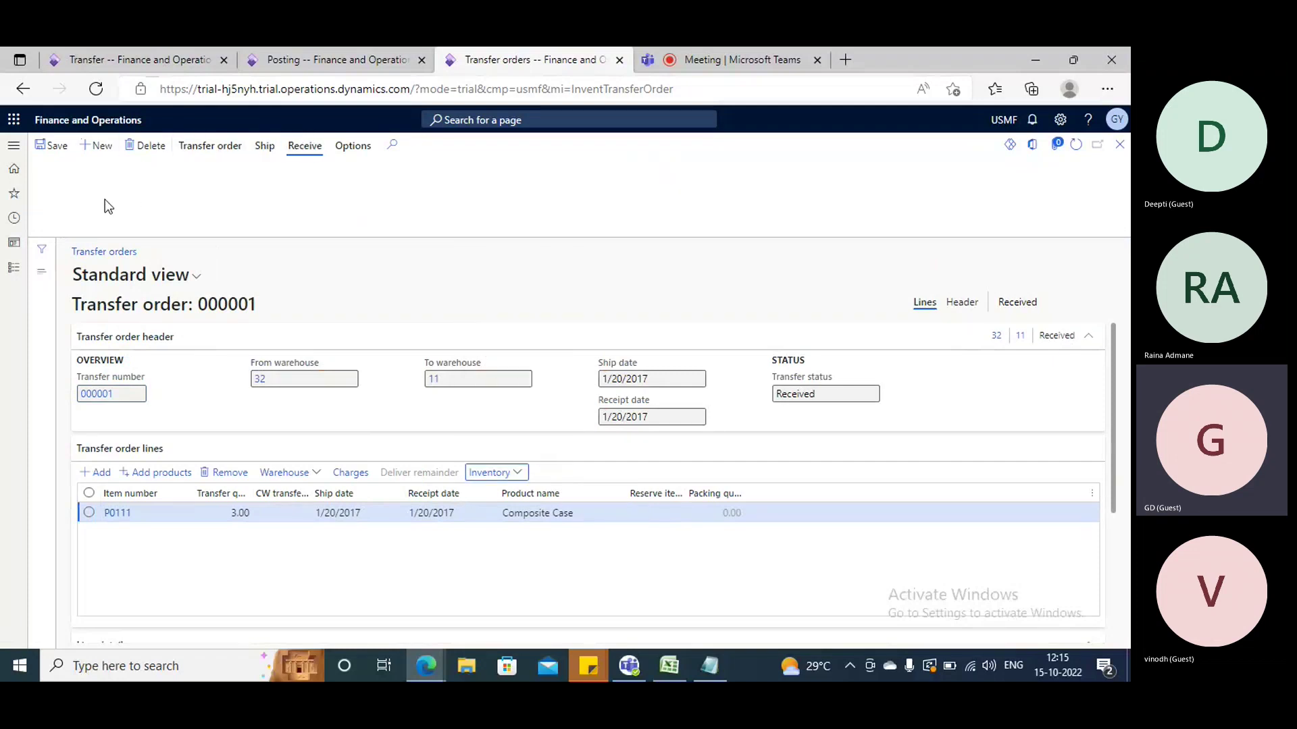
{"action": "left_click", "coordinate": [516, 474]}
{"action": "left_click", "coordinate": [512, 206]}
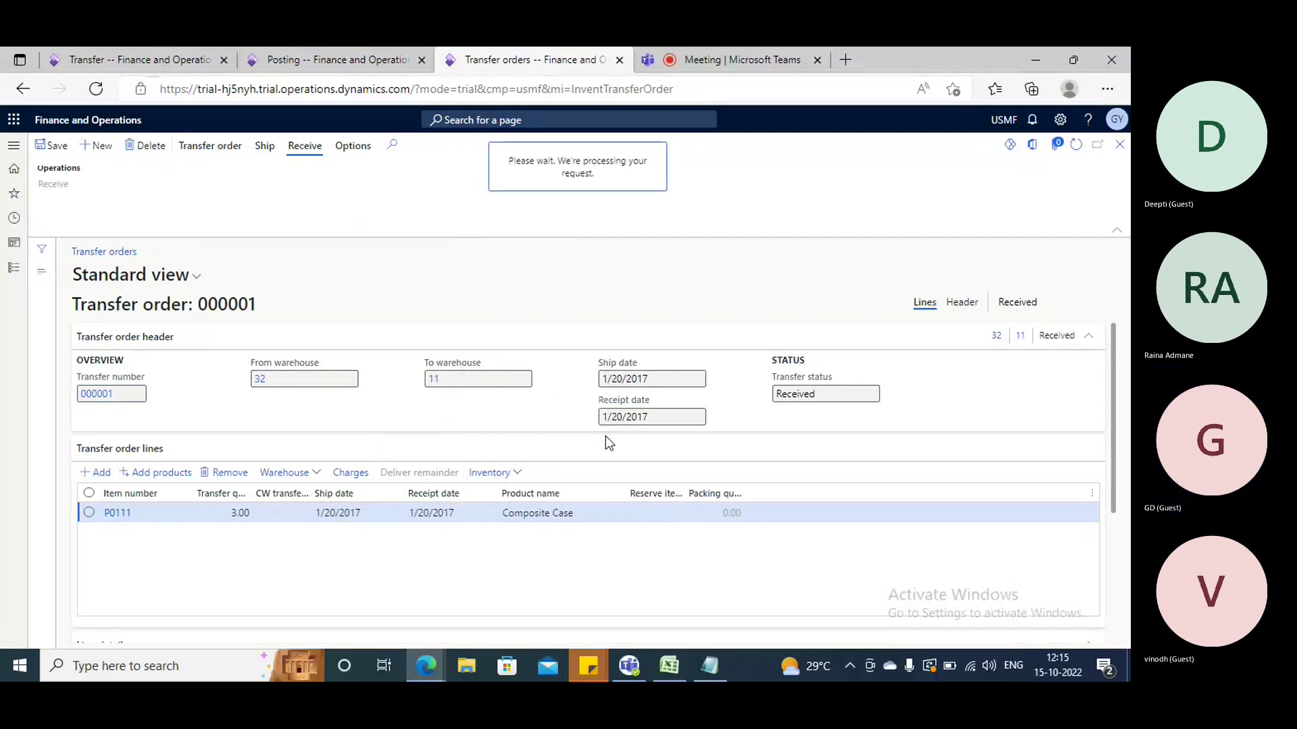
{"action": "left_click_drag", "start_coordinate": [556, 638], "coordinate": [892, 628]}
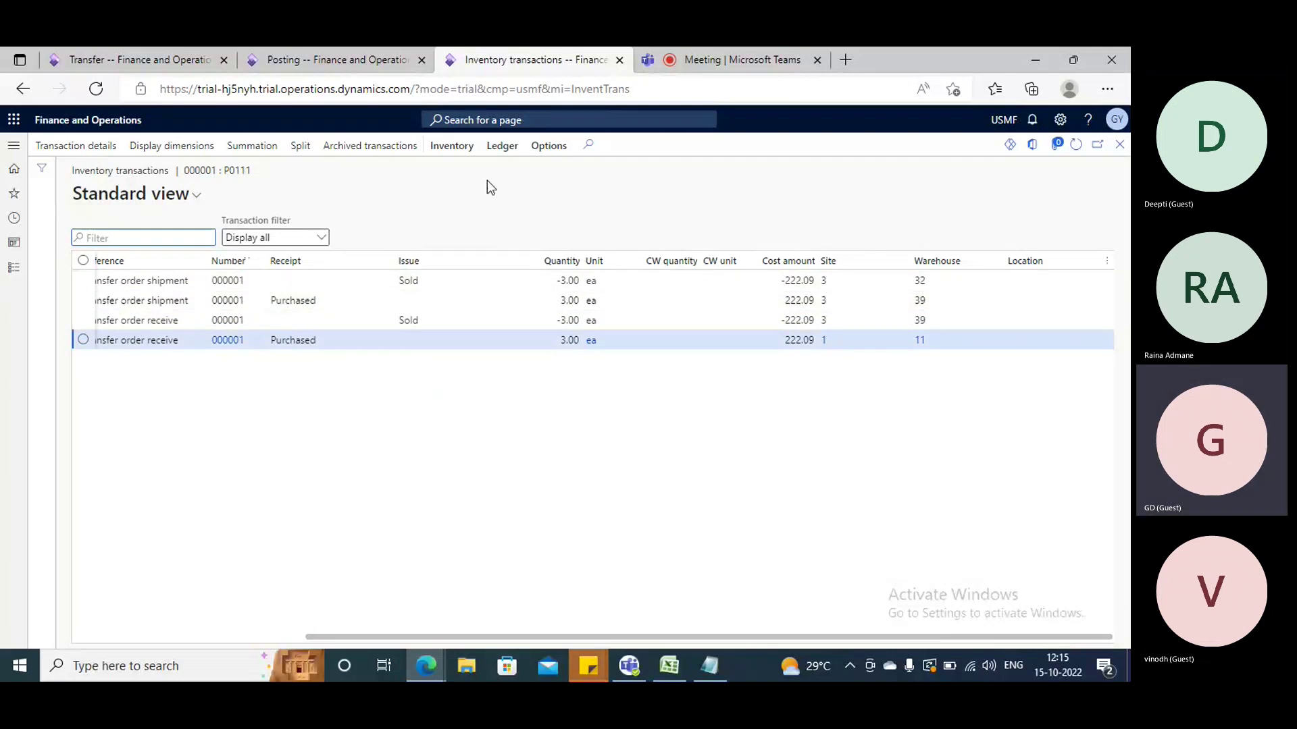
- View the ledger voucher entries for the transfer order receive transaction in warehouse 11, and return to the inventory transactions
{"action": "left_click", "coordinate": [491, 155]}
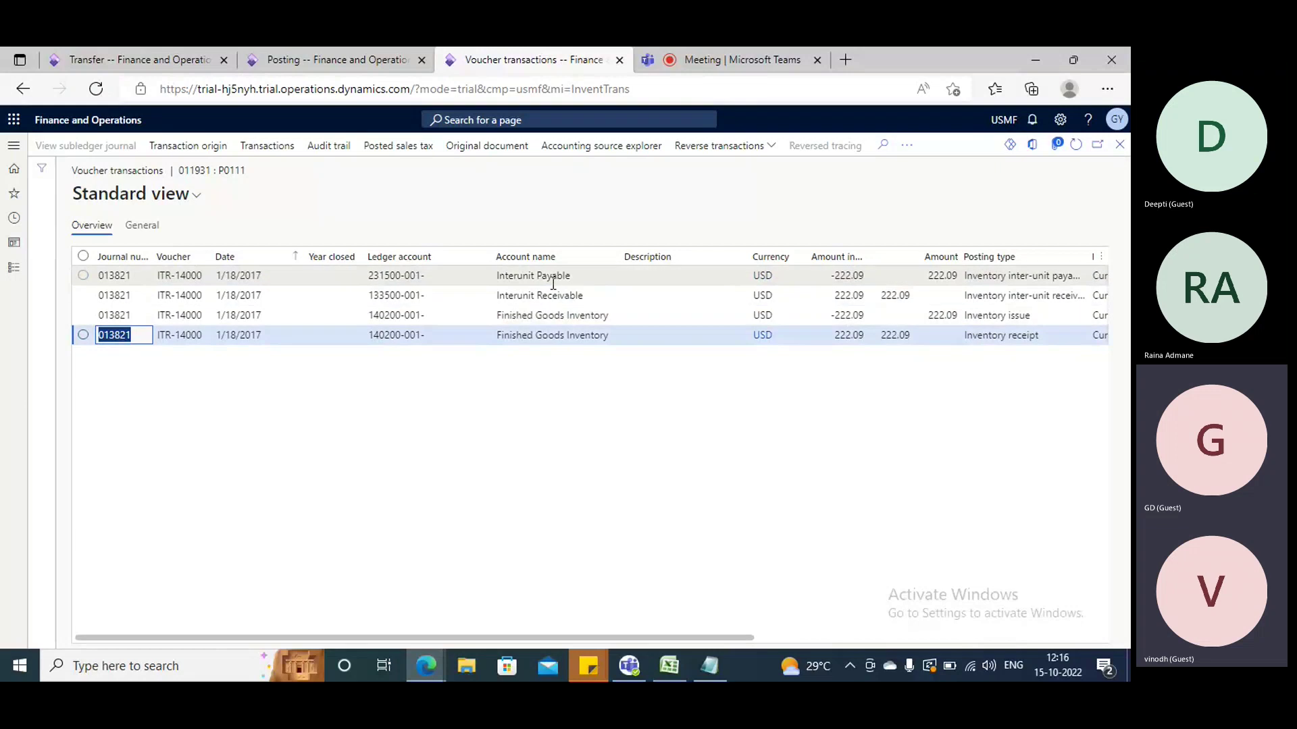
{"action": "left_click", "coordinate": [1119, 145]}
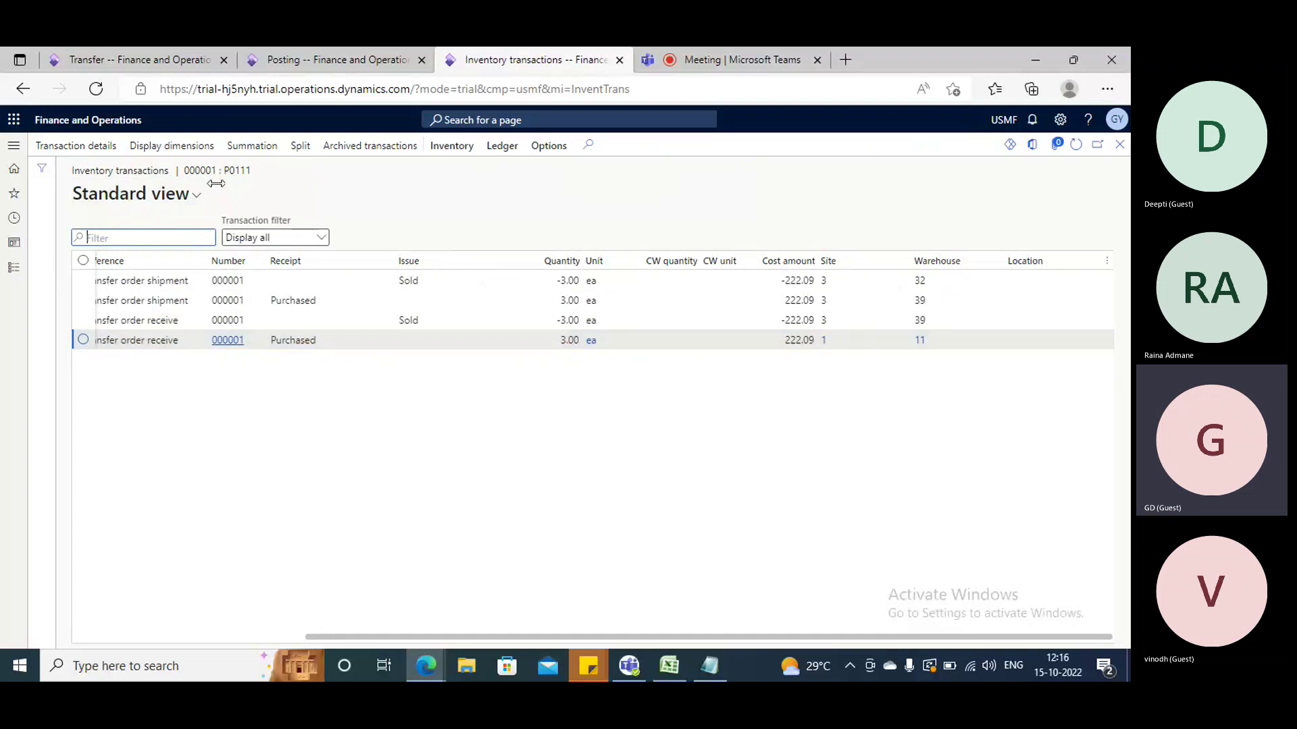
- Create a new ITrf inventory transfer journal for warehouse 24 from the Transfer item journals
{"action": "left_click", "coordinate": [154, 62]}
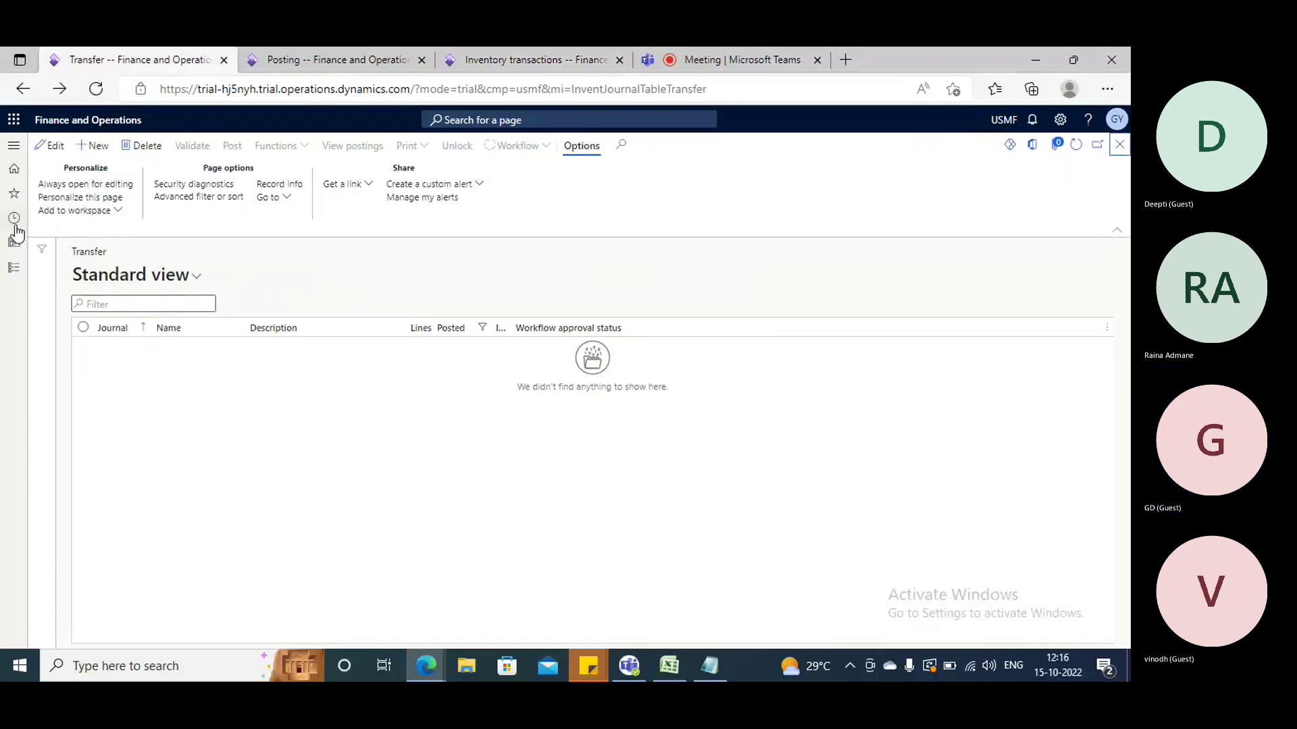
{"action": "left_click", "coordinate": [12, 268]}
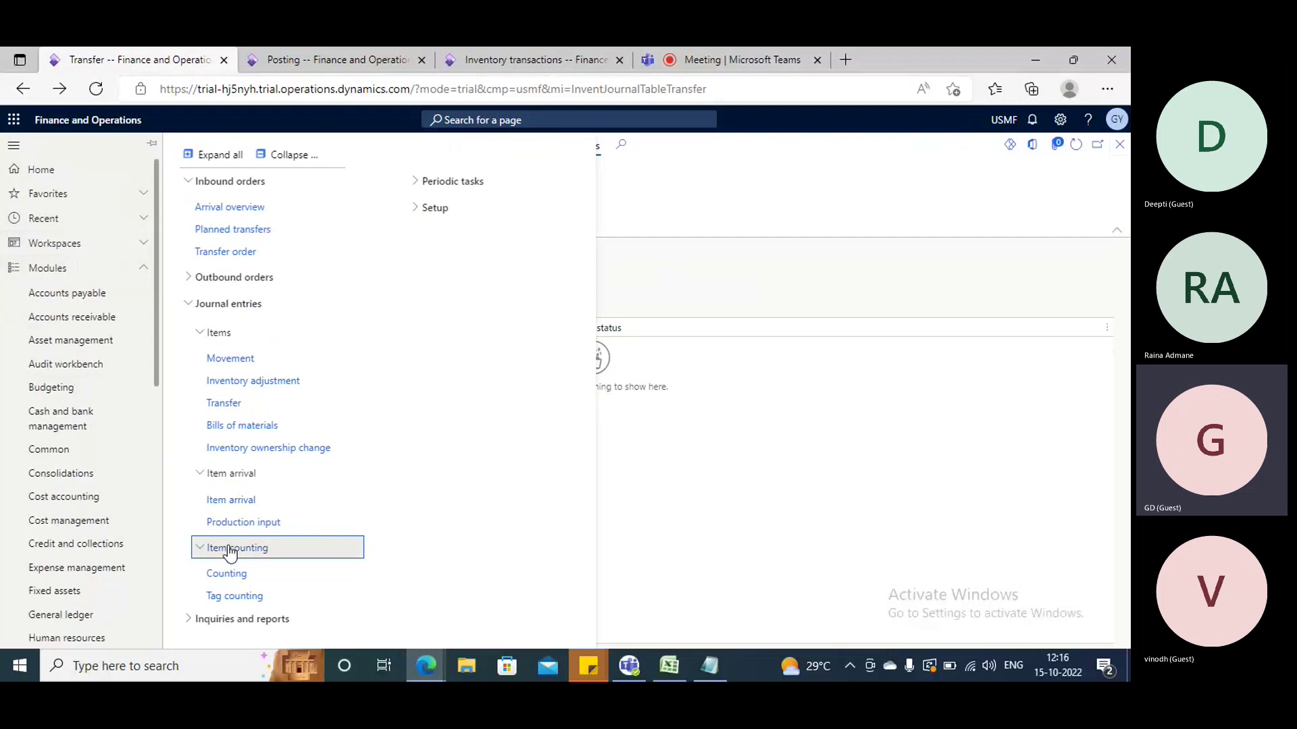
{"action": "left_click", "coordinate": [223, 402]}
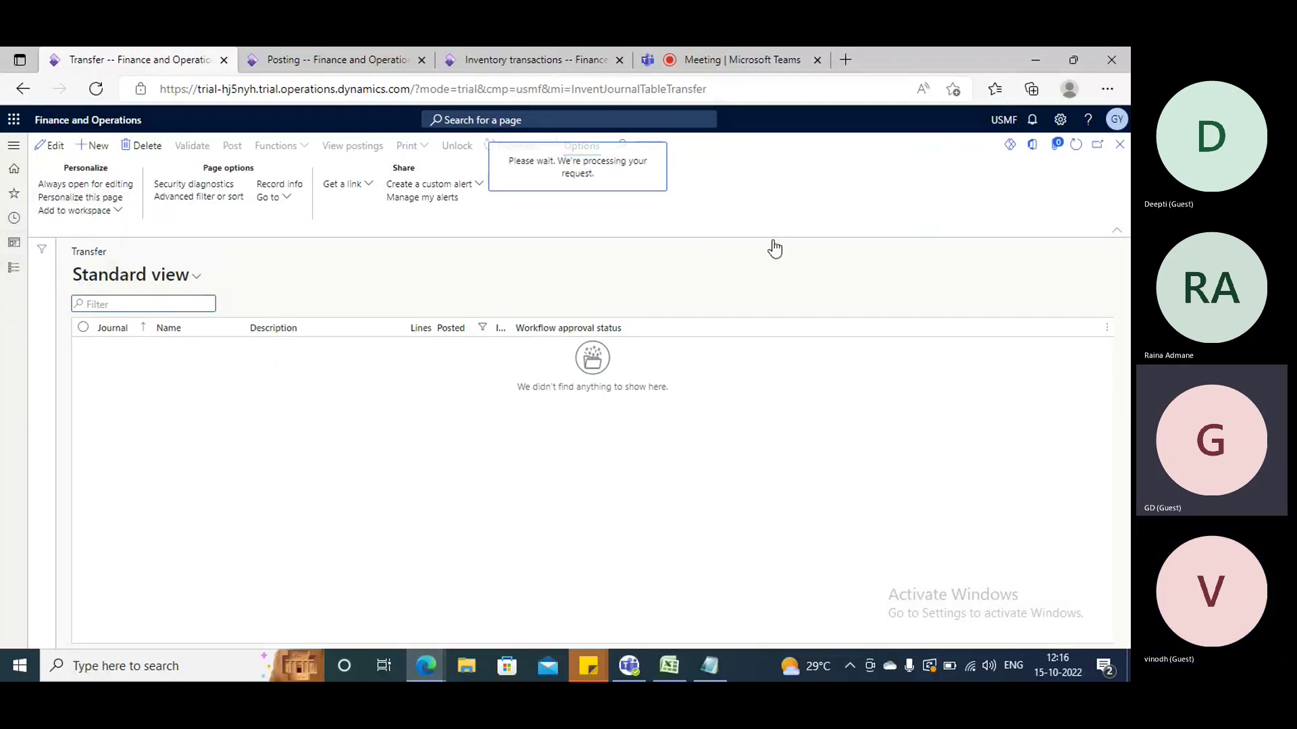
{"action": "left_click", "coordinate": [987, 288]}
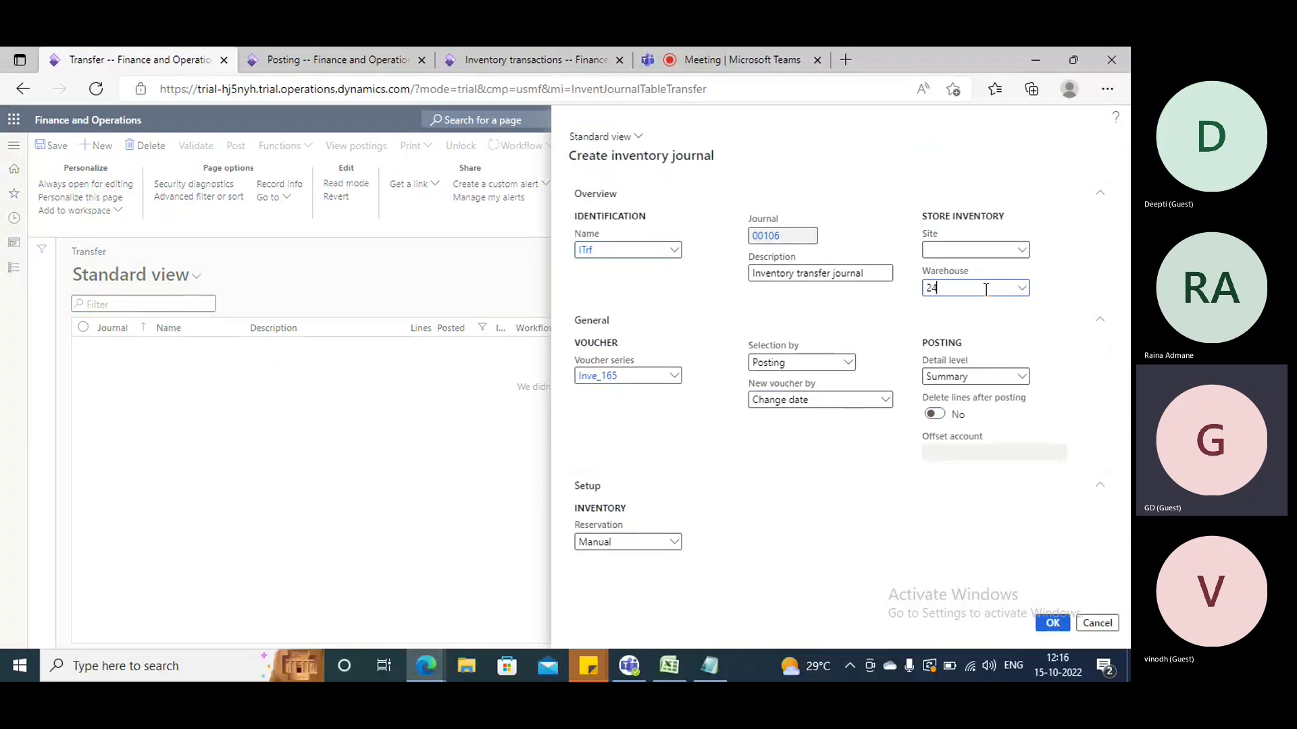
{"action": "left_click", "coordinate": [932, 327]}
{"action": "left_click", "coordinate": [1051, 623]}
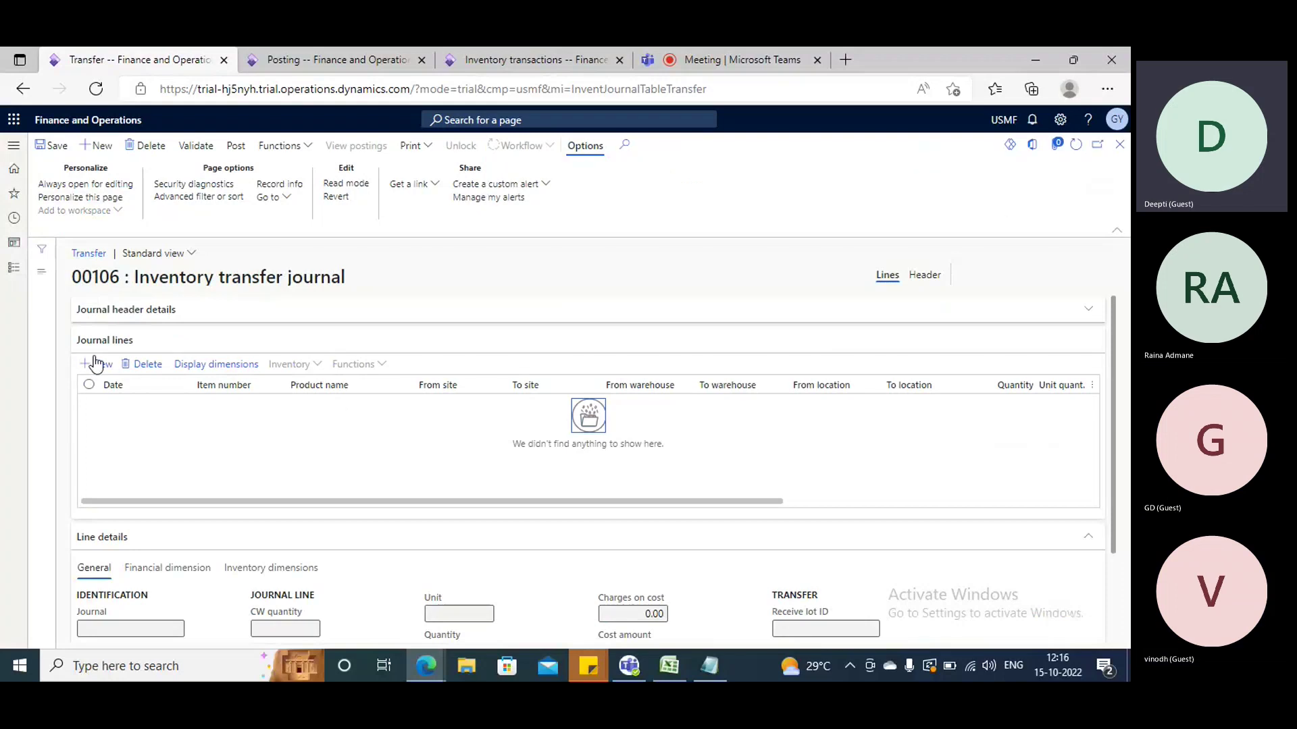
- Add a journal line for item A0001 with To site 2 and To warehouse 24
{"action": "left_click", "coordinate": [251, 414]}
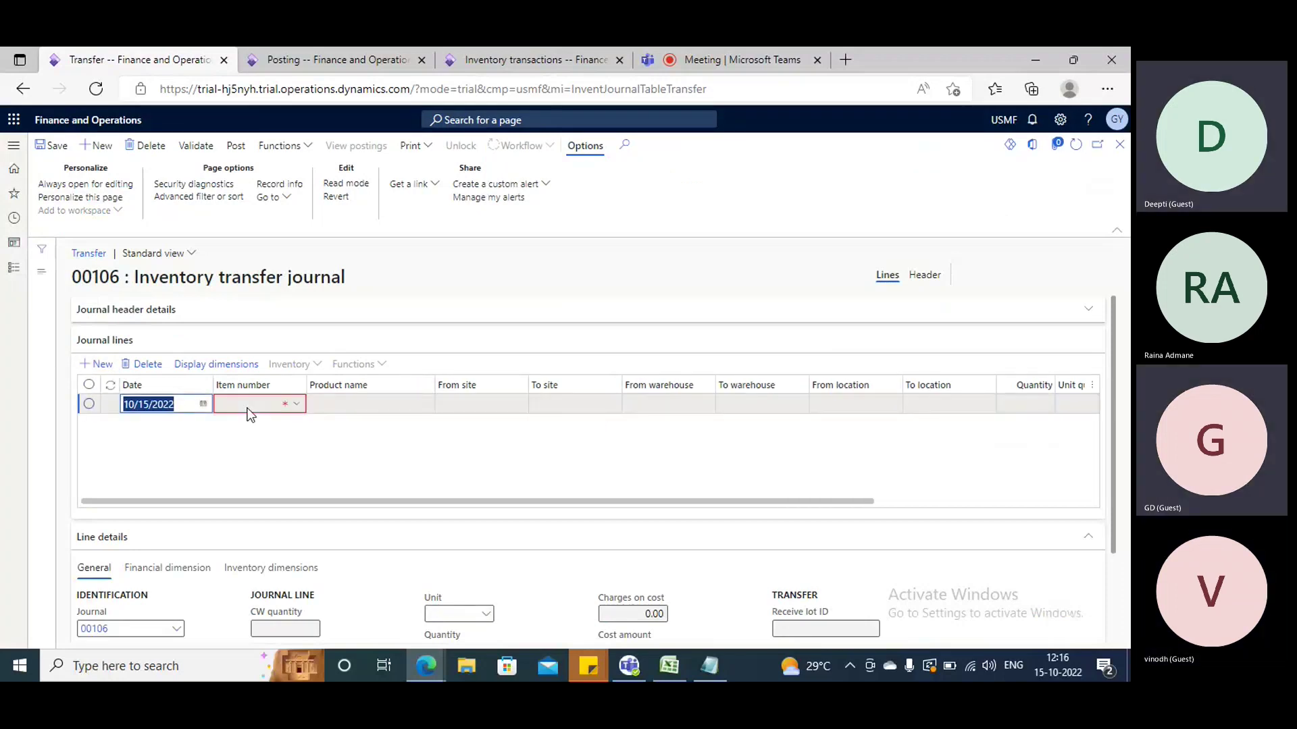
{"action": "type", "text": "A0001"}
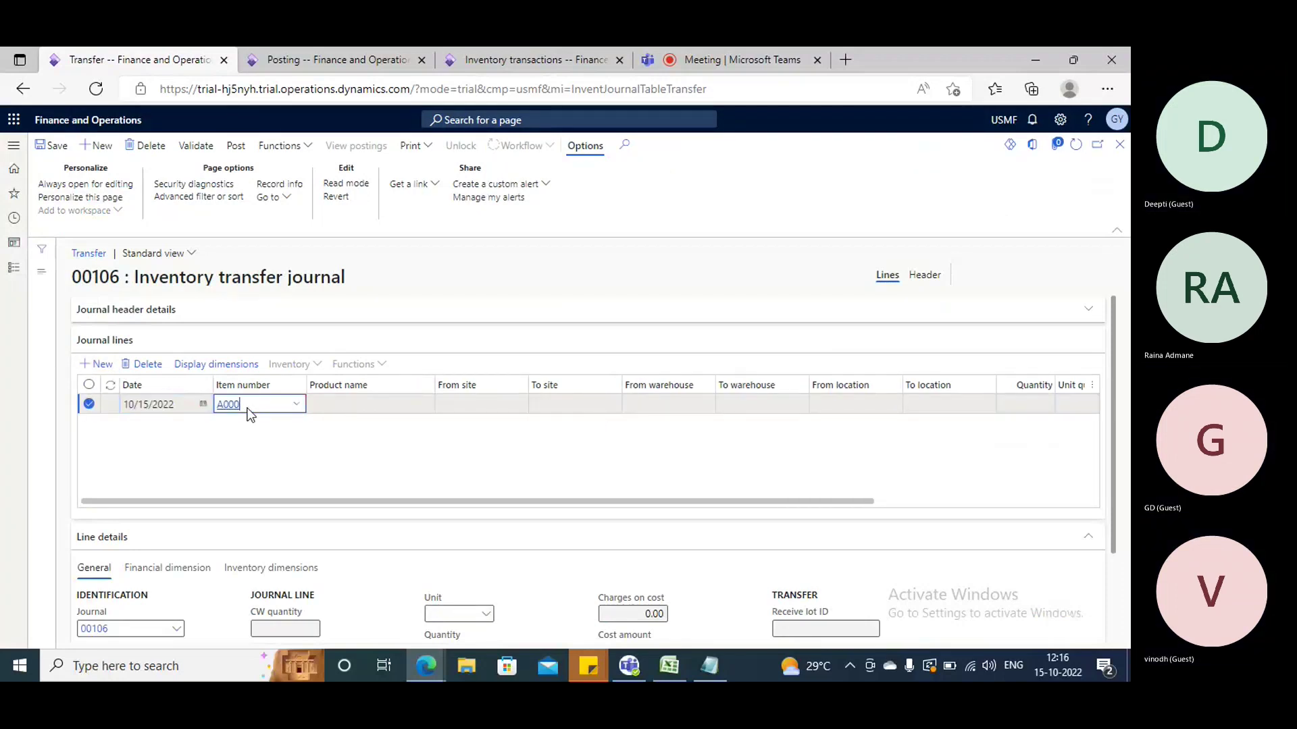
{"action": "key", "text": "Tab"}
{"action": "key", "text": "Tab"}
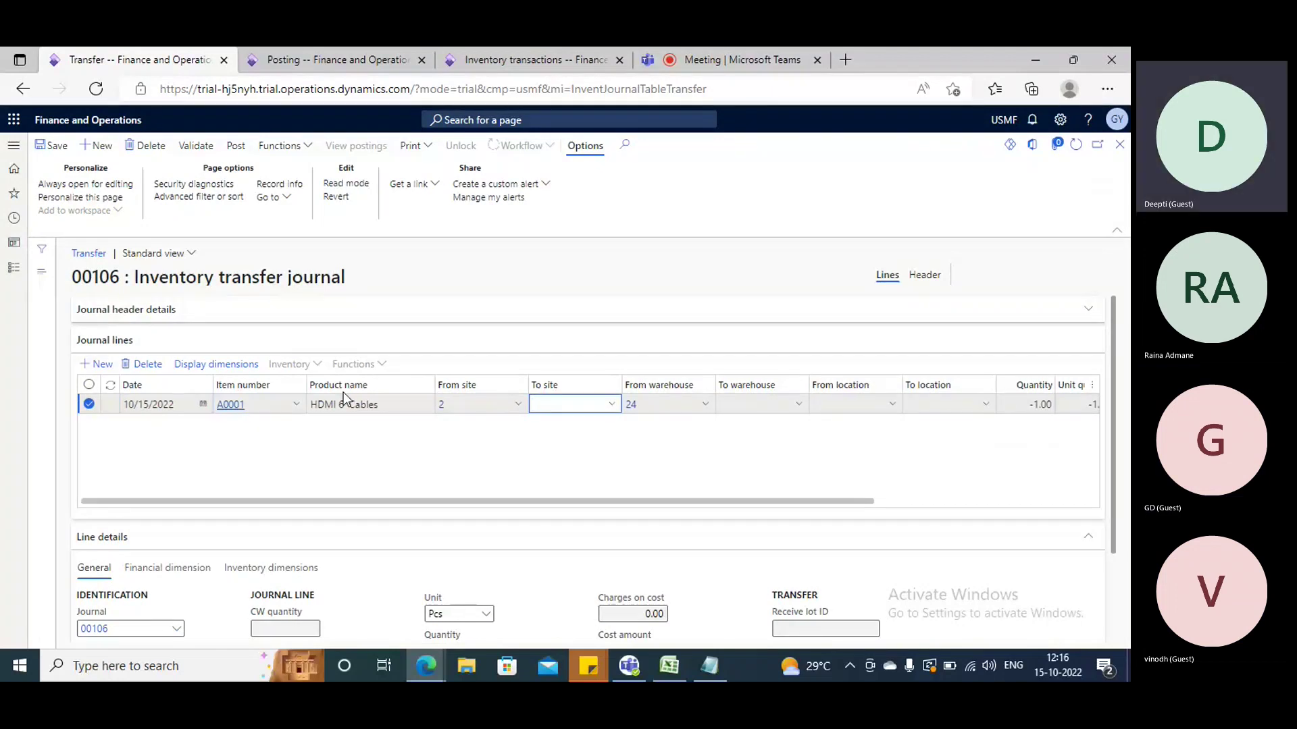
{"action": "type", "text": "2"}
{"action": "key", "text": "Tab"}
{"action": "key", "text": "Tab"}
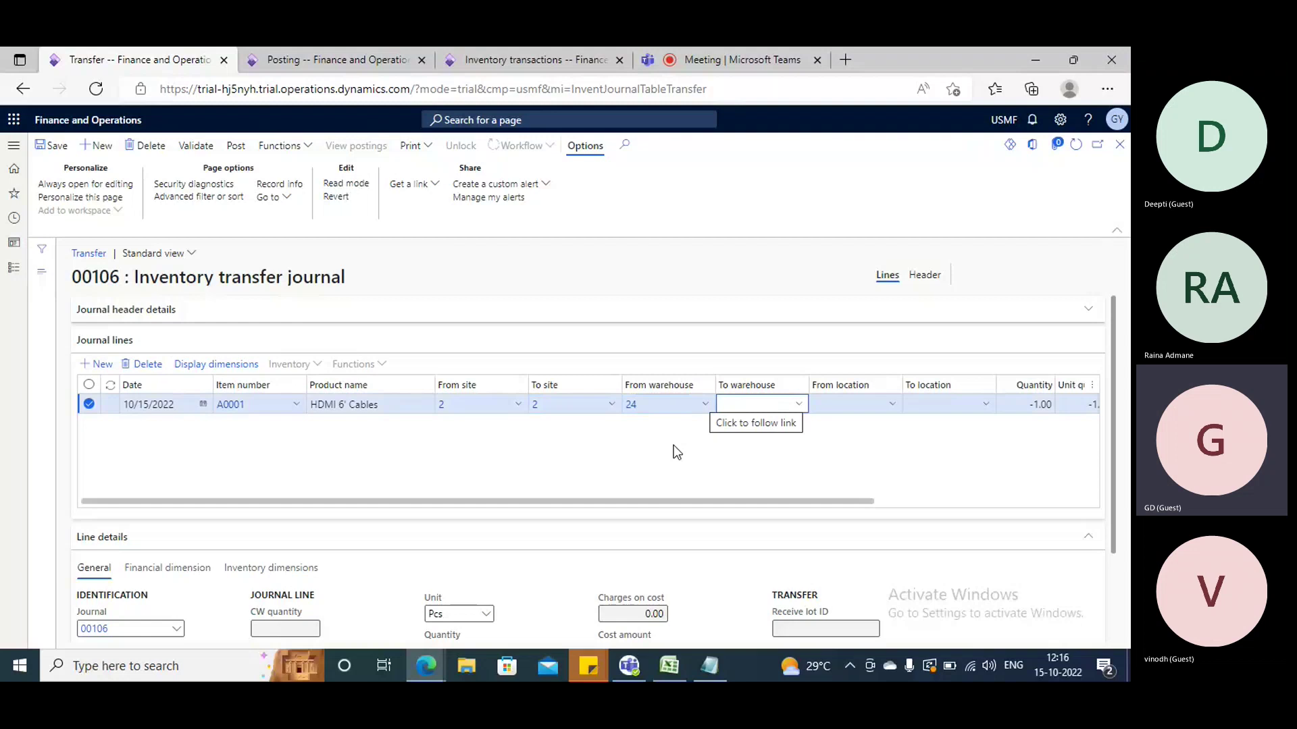
{"action": "type", "text": "24"}
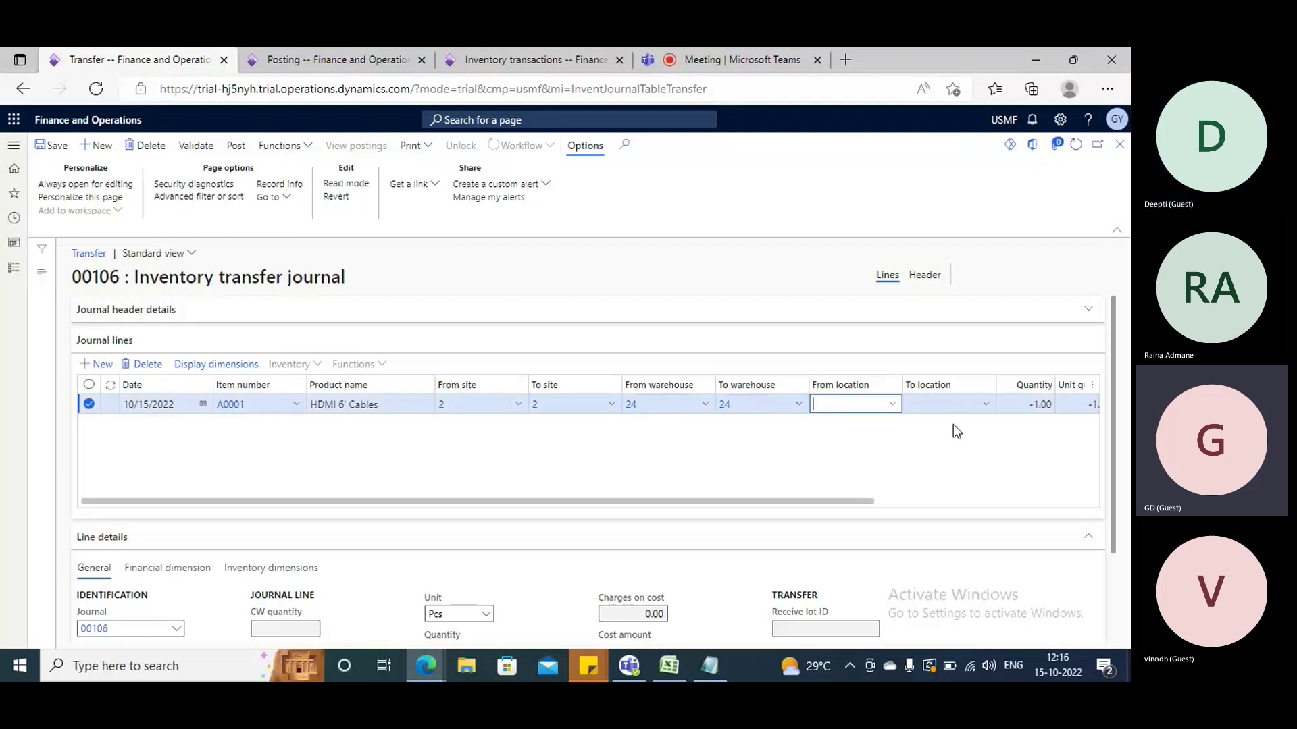
- Set the line's From location to BULK-001 using the on-hand entry for site 2, warehouse 24
{"action": "left_click", "coordinate": [892, 406]}
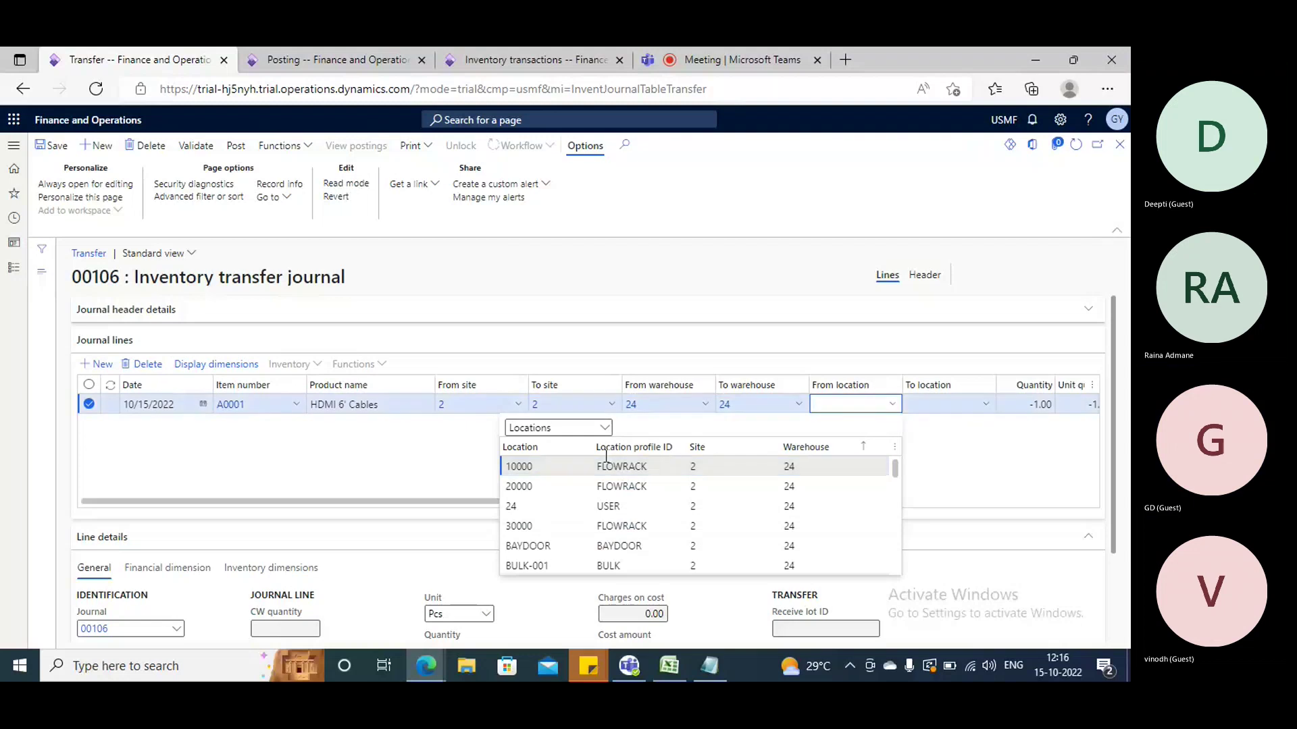
{"action": "left_click", "coordinate": [605, 428]}
{"action": "left_click", "coordinate": [574, 460]}
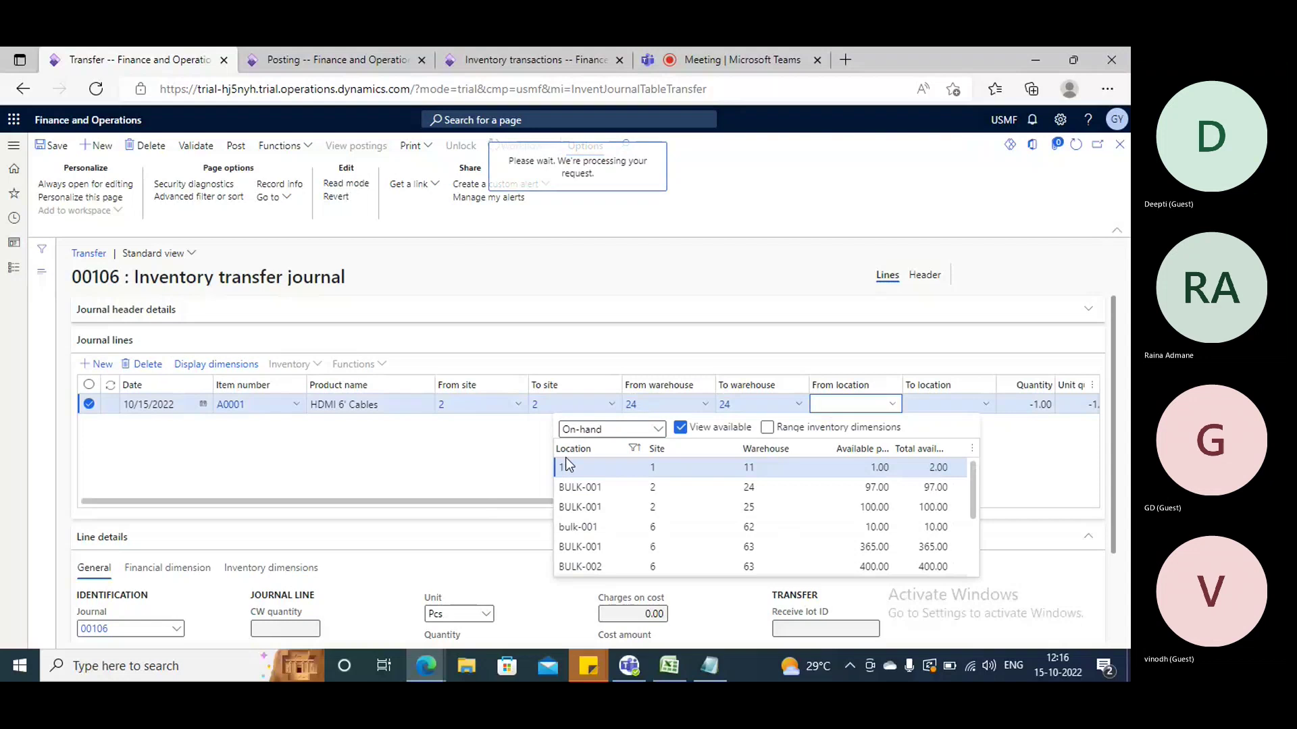
{"action": "left_click", "coordinate": [575, 485]}
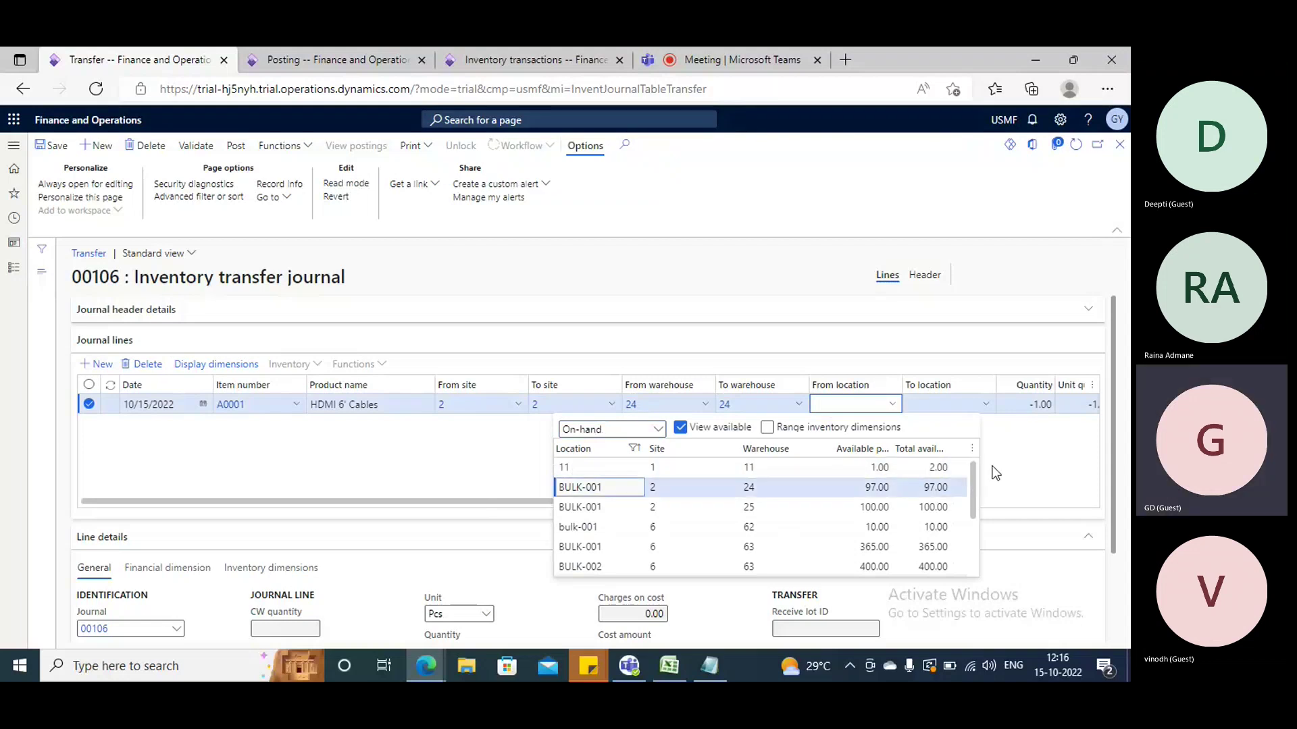
- Set the line's To location to BULK-001 from the list of all locations
{"action": "left_click", "coordinate": [986, 407]}
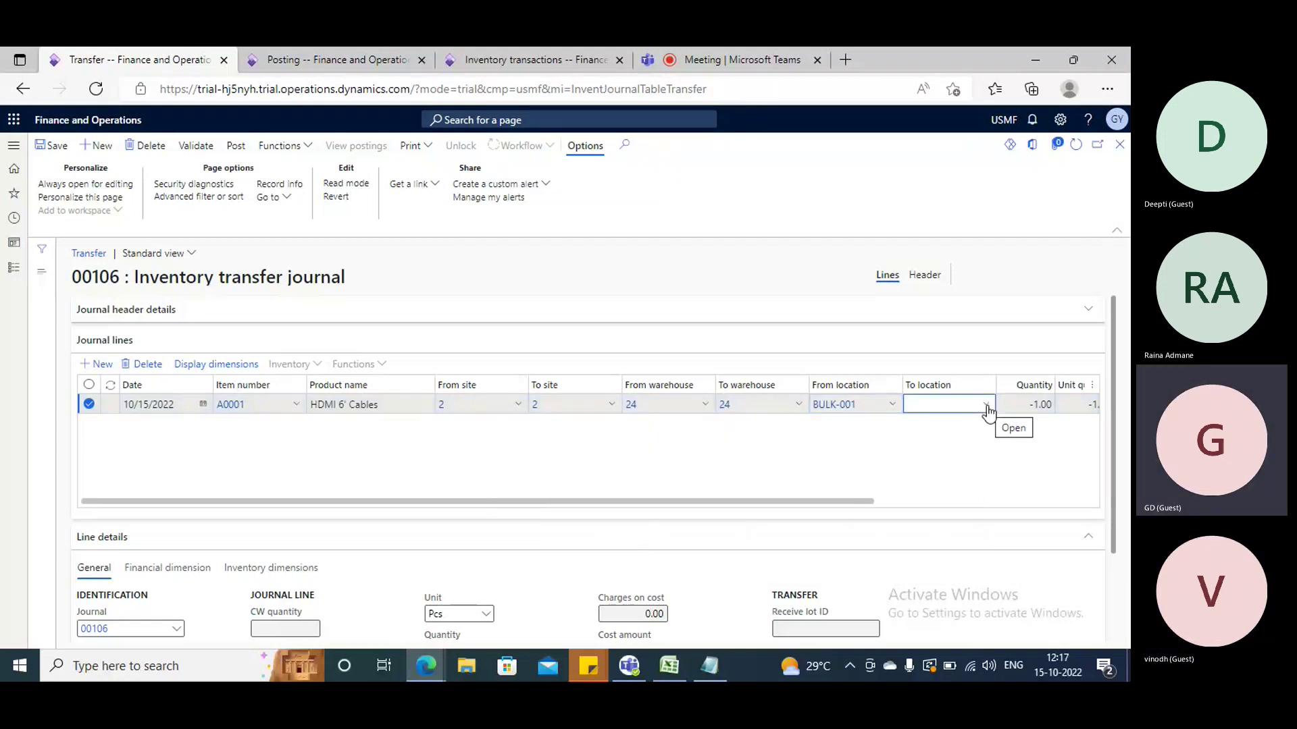
{"action": "left_click", "coordinate": [986, 406]}
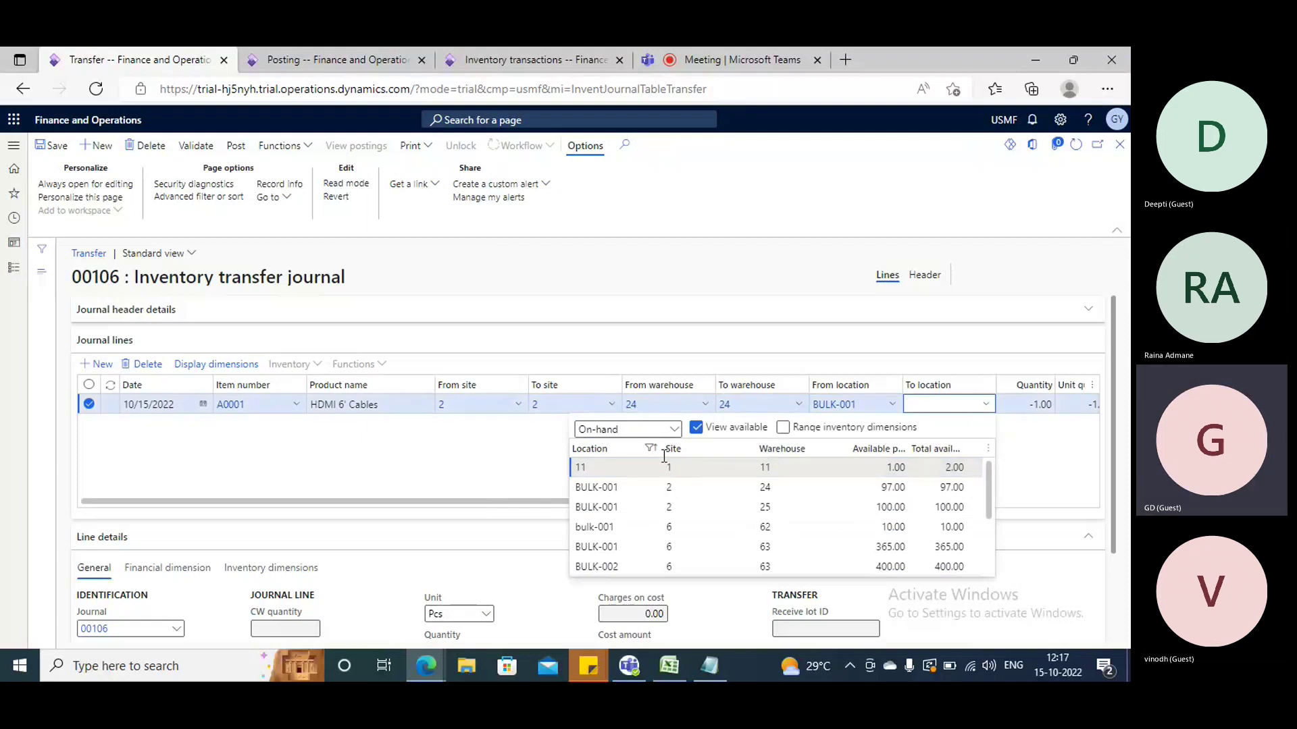
{"action": "left_click", "coordinate": [675, 432]}
{"action": "left_click", "coordinate": [611, 465]}
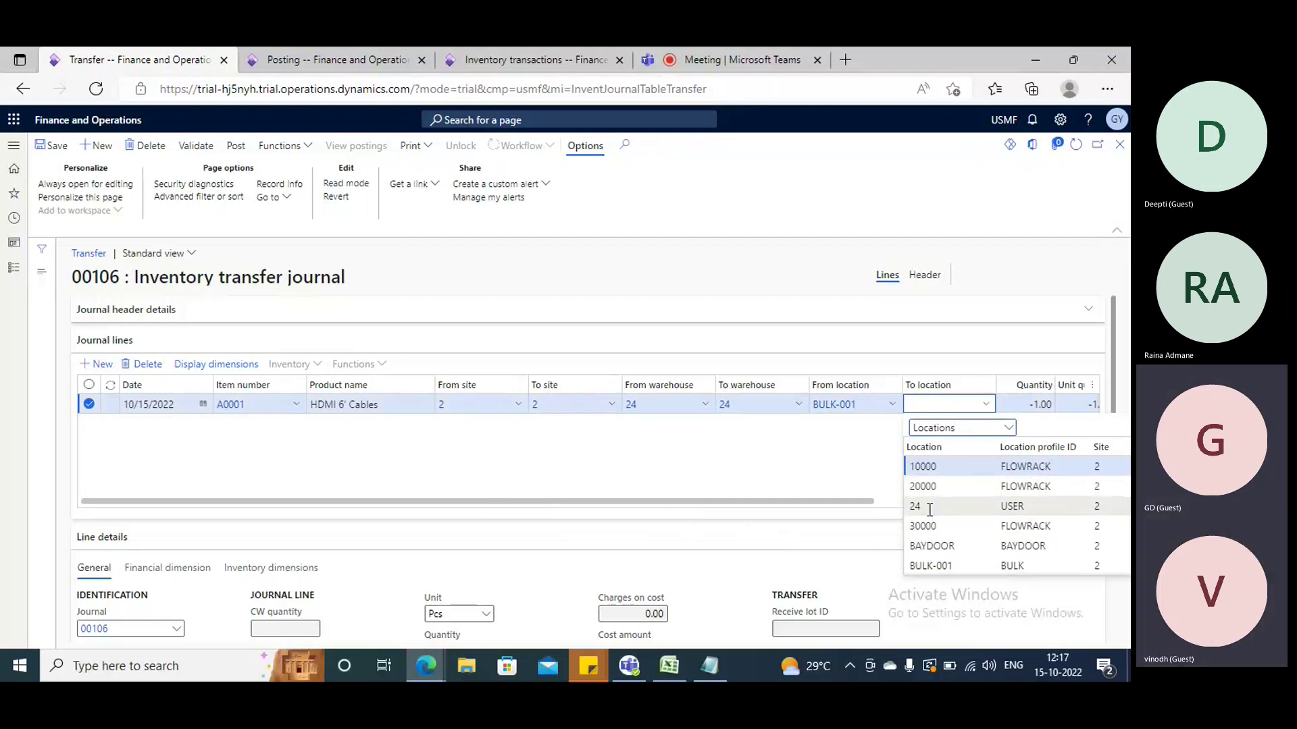
{"action": "left_click", "coordinate": [916, 567]}
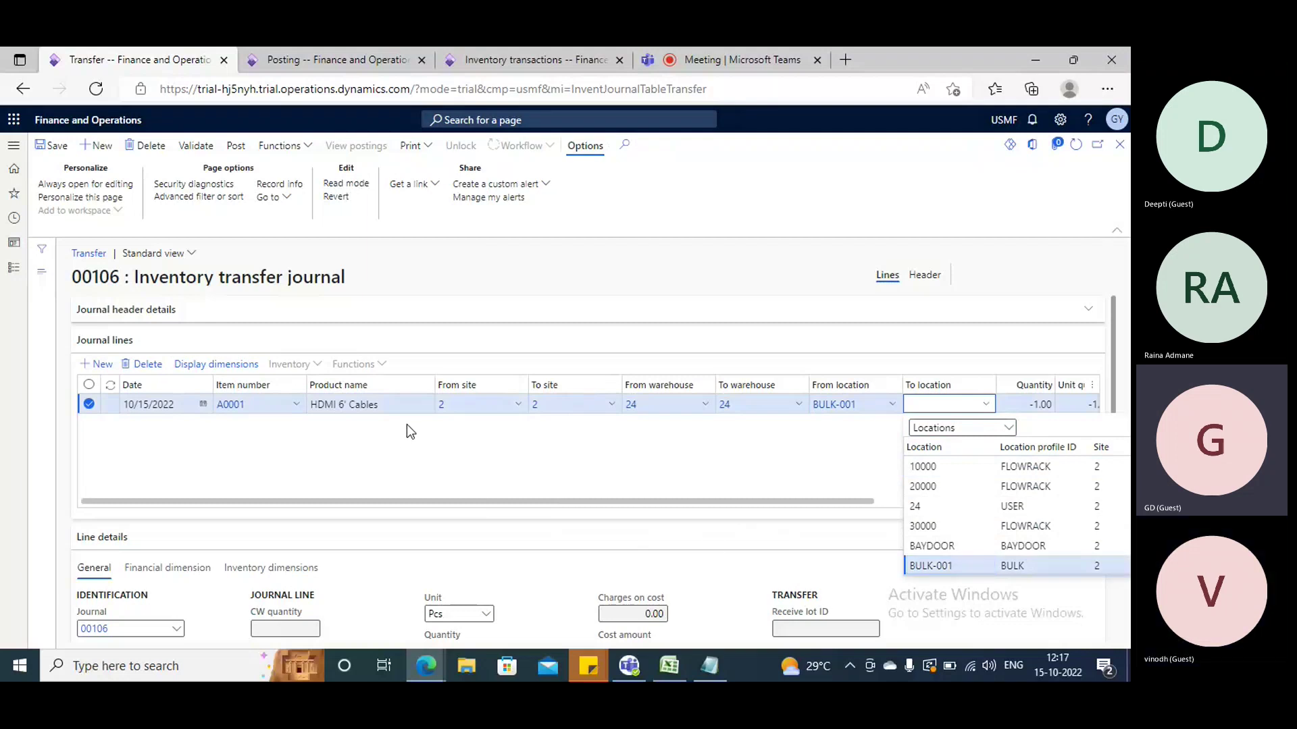
- Save the transfer journal, run its validation, and read the message details for the journal check
{"action": "left_click", "coordinate": [54, 145]}
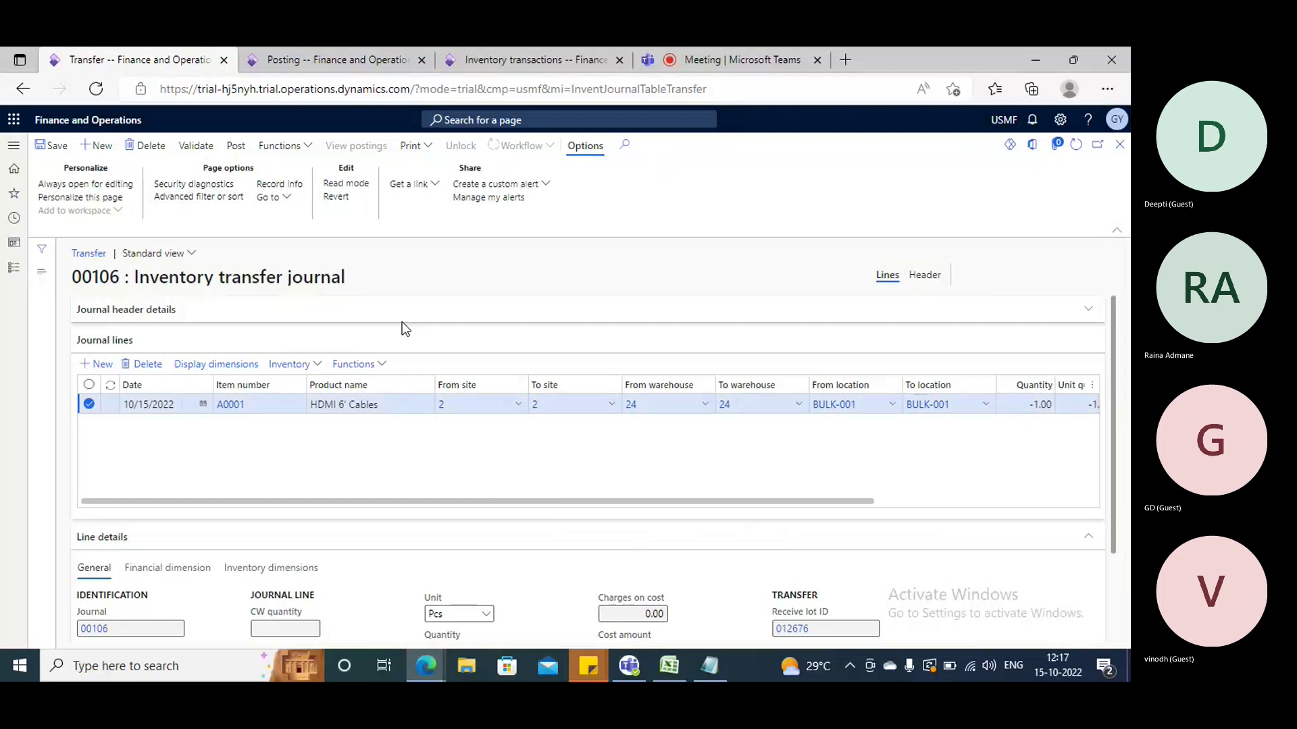
{"action": "left_click", "coordinate": [1052, 622]}
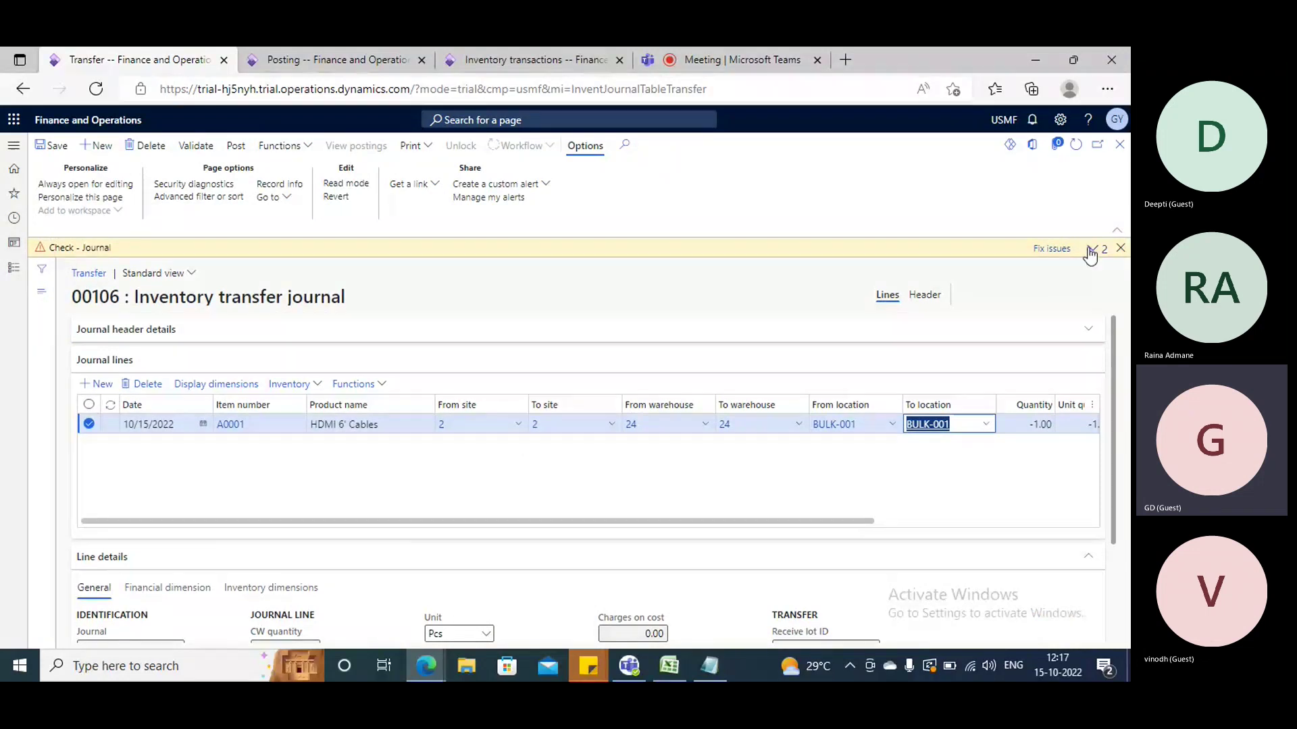
{"action": "left_click", "coordinate": [1093, 247]}
{"action": "left_click", "coordinate": [1101, 268]}
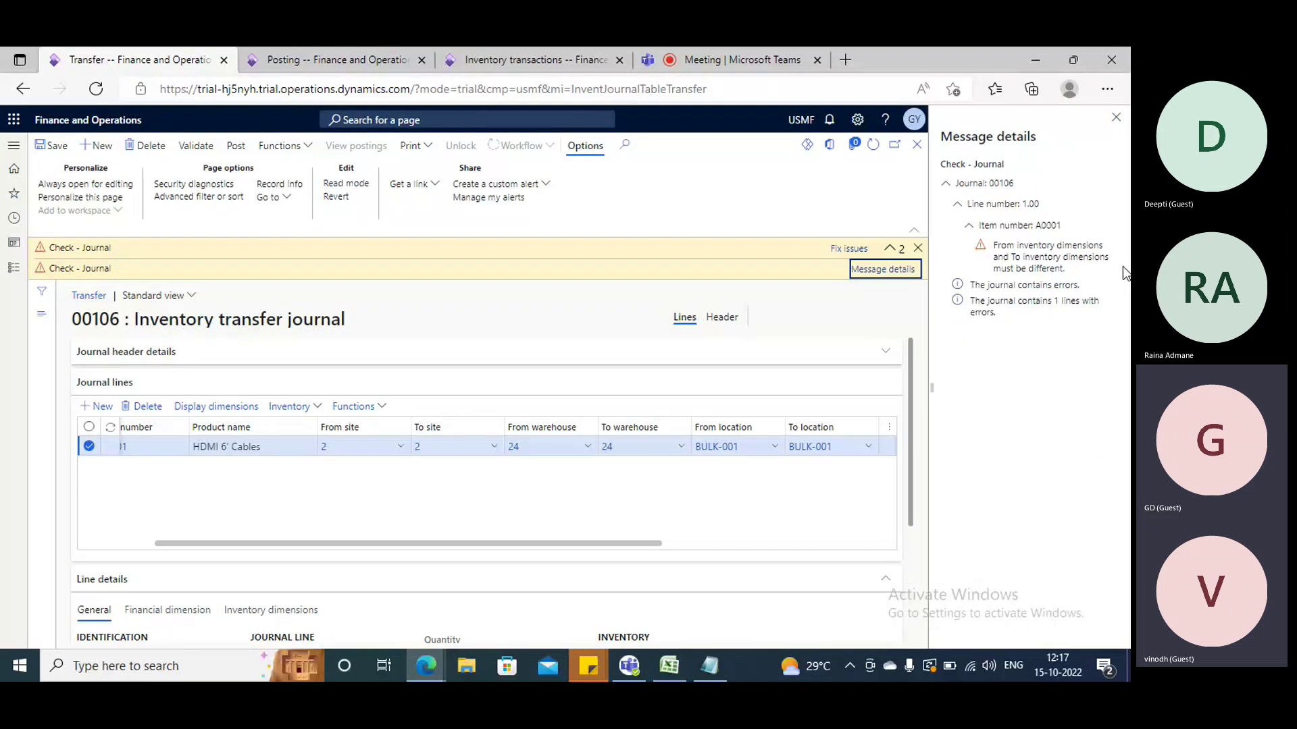
{"action": "left_click", "coordinate": [1116, 117]}
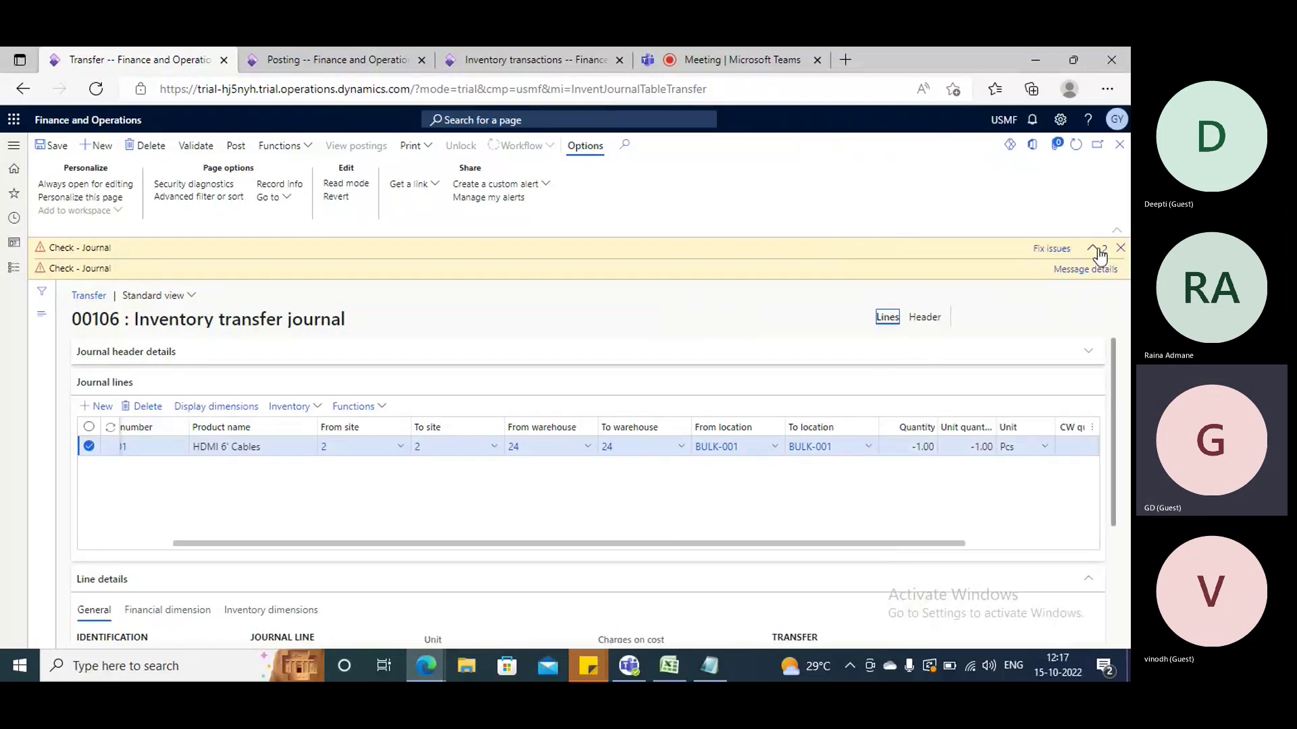
{"action": "left_click", "coordinate": [1120, 248]}
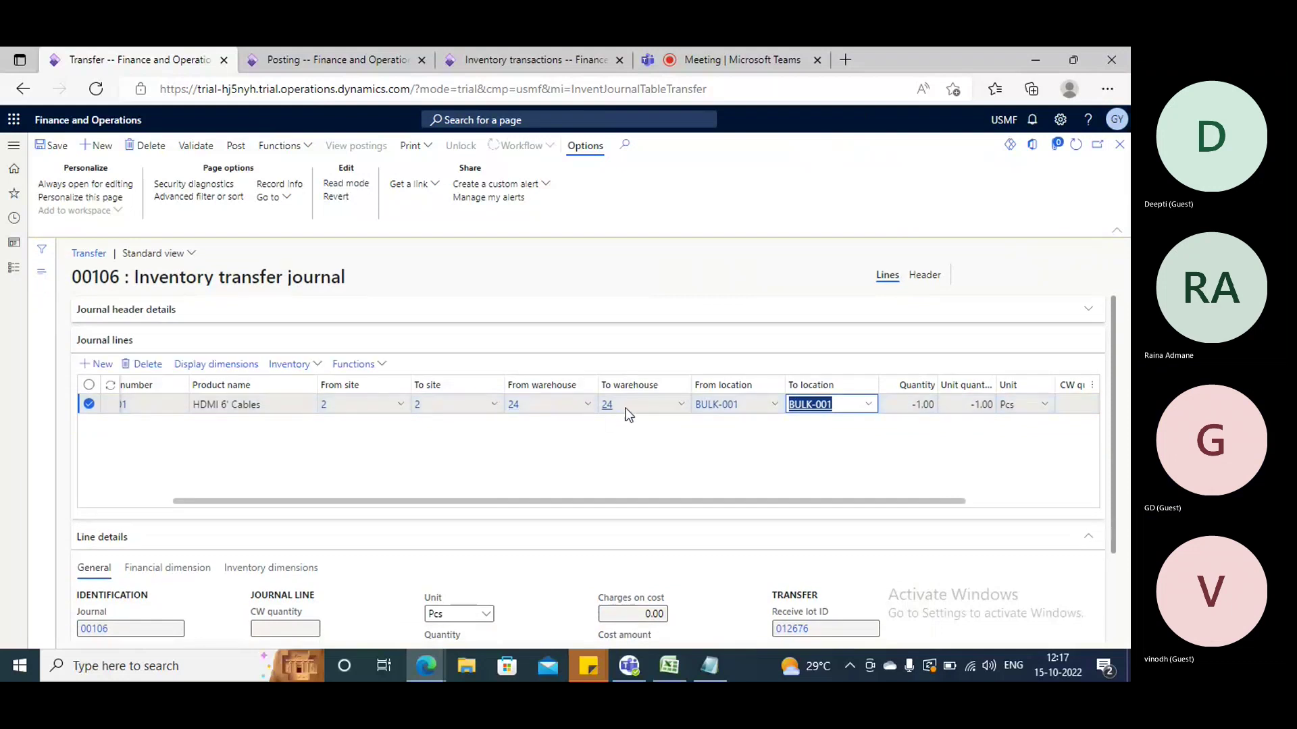
- Try 25 as the line's To warehouse, and set it back to 24
{"action": "left_click", "coordinate": [495, 409]}
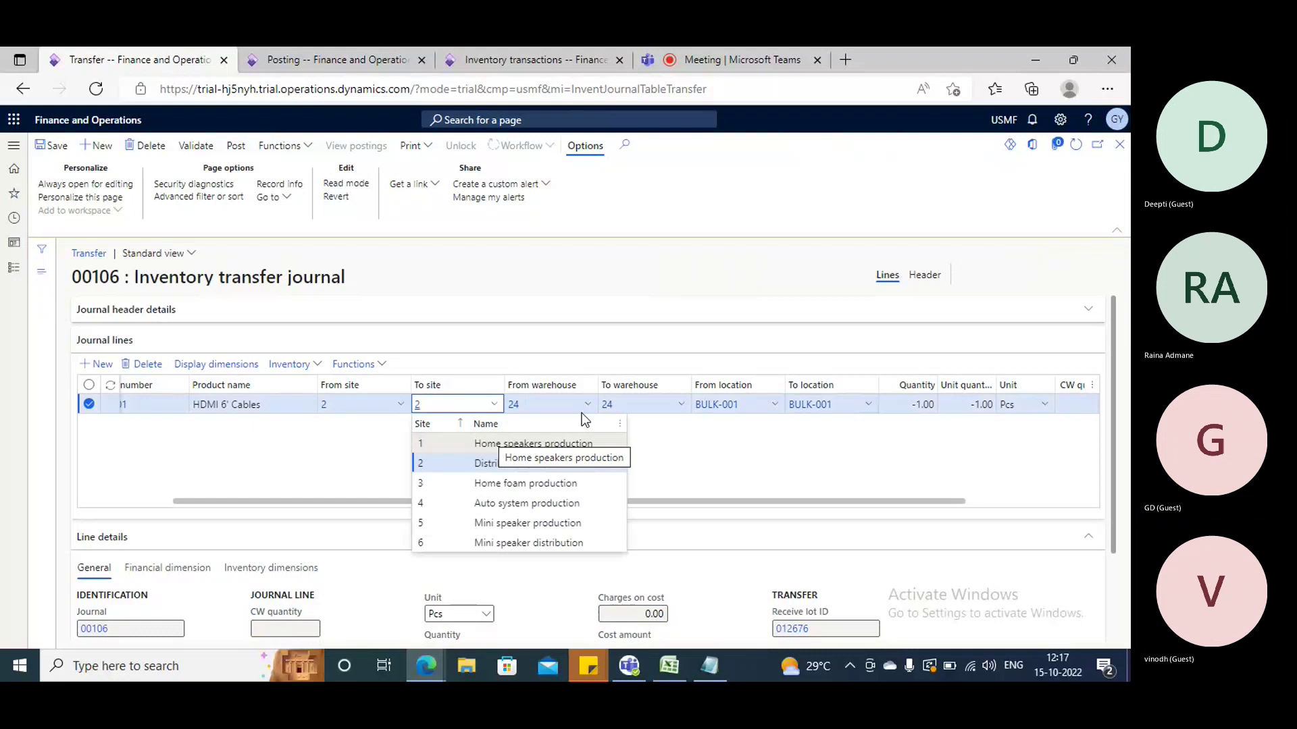
{"action": "left_click", "coordinate": [677, 407]}
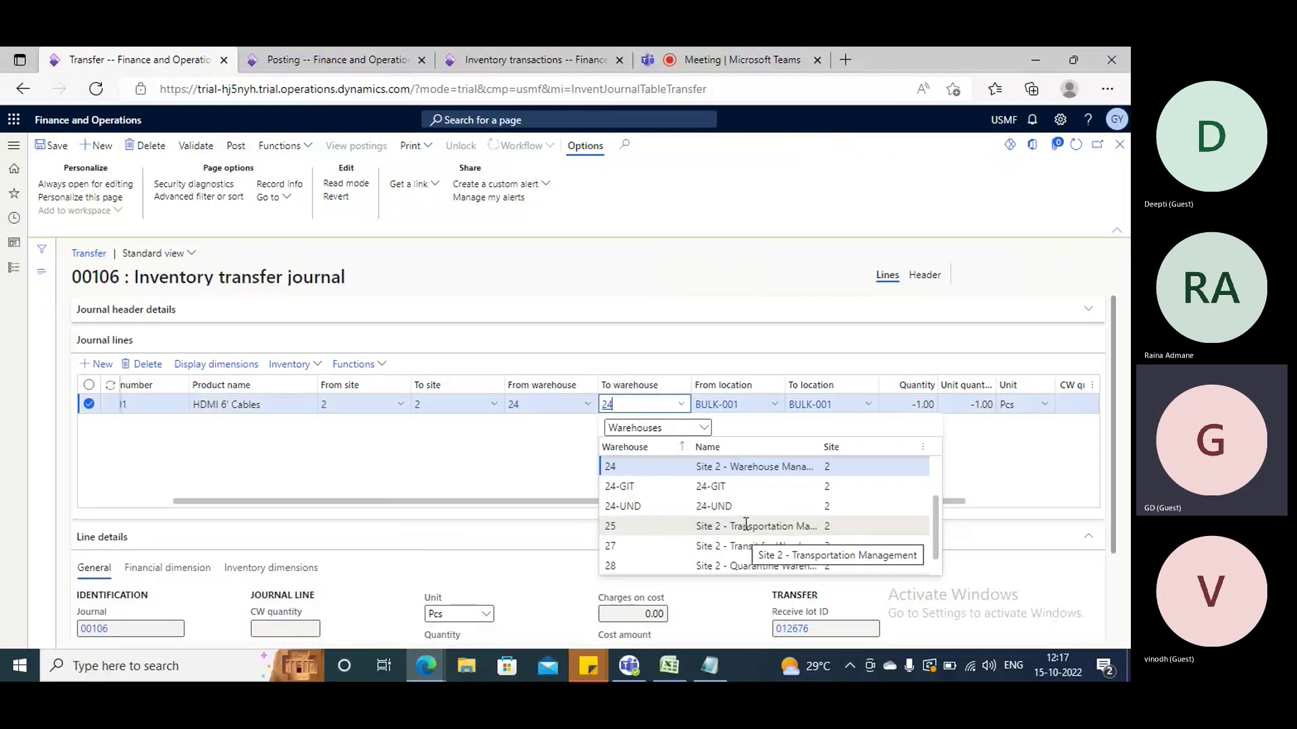
{"action": "left_click", "coordinate": [746, 525]}
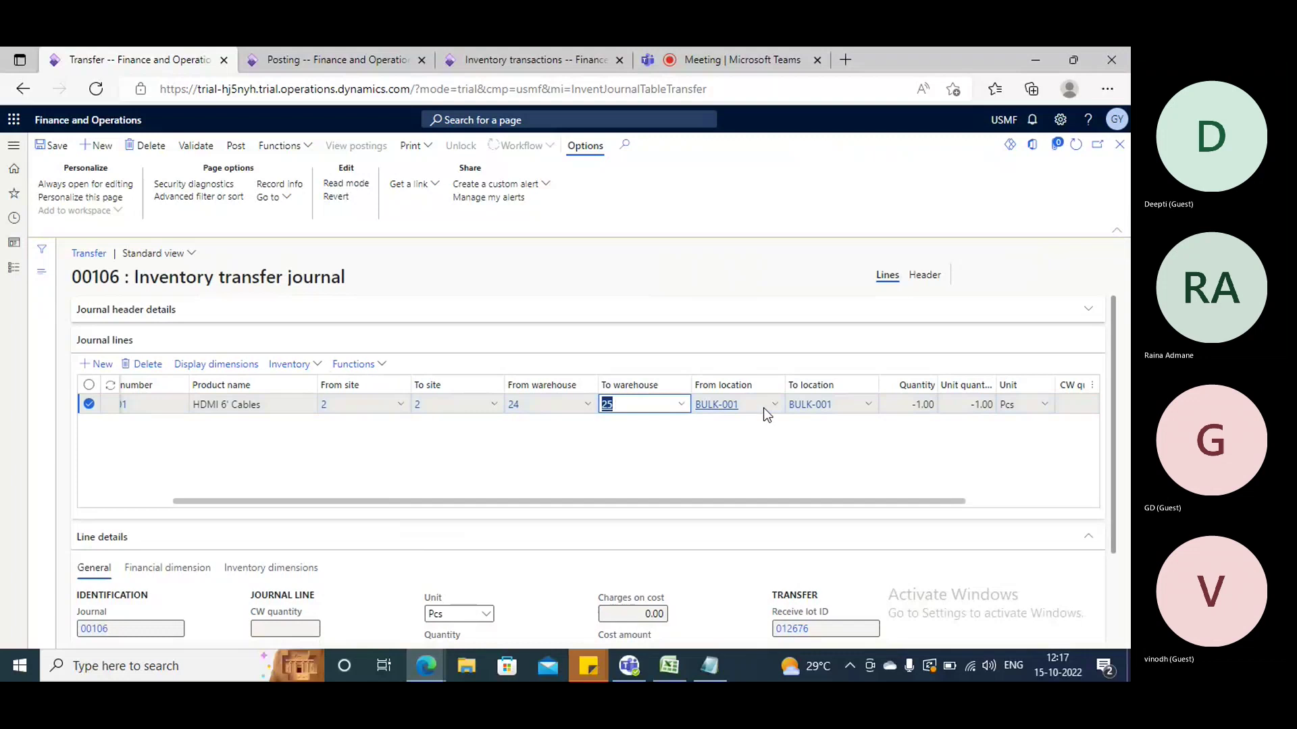
{"action": "left_click", "coordinate": [862, 406]}
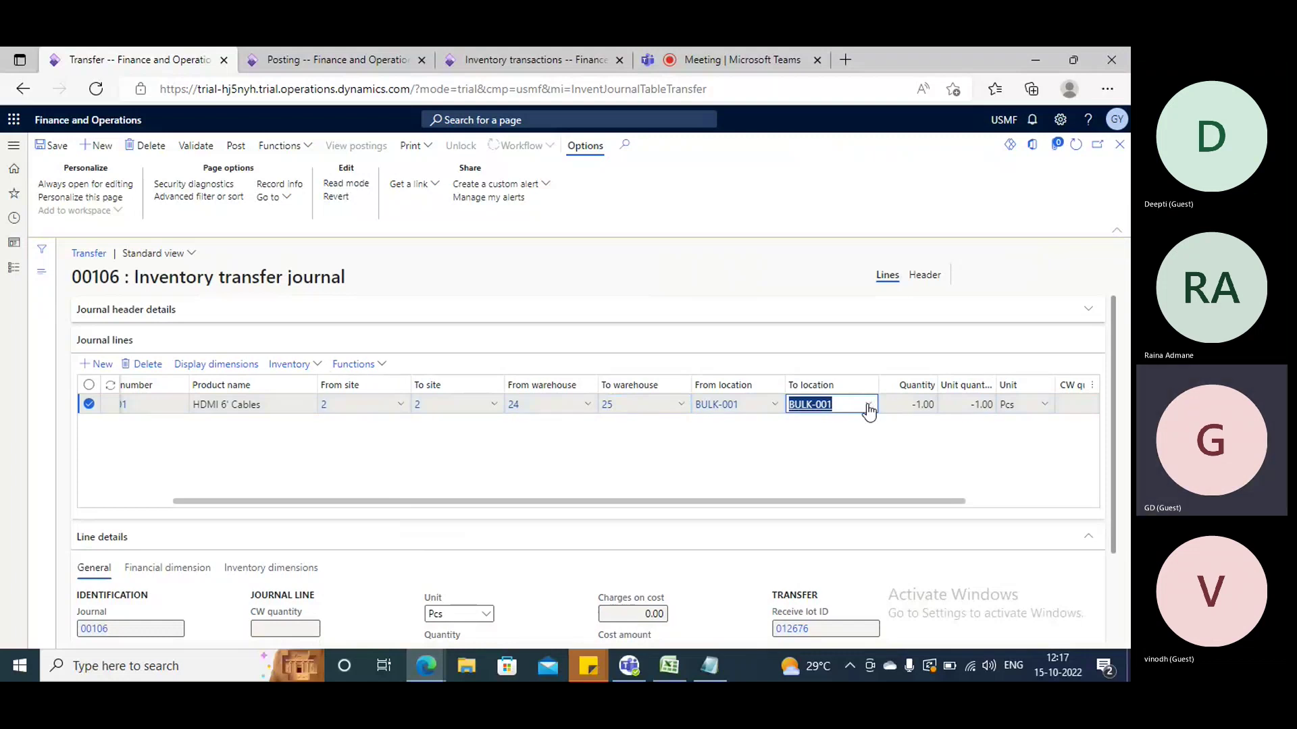
{"action": "left_click", "coordinate": [870, 408]}
{"action": "left_click", "coordinate": [645, 408]}
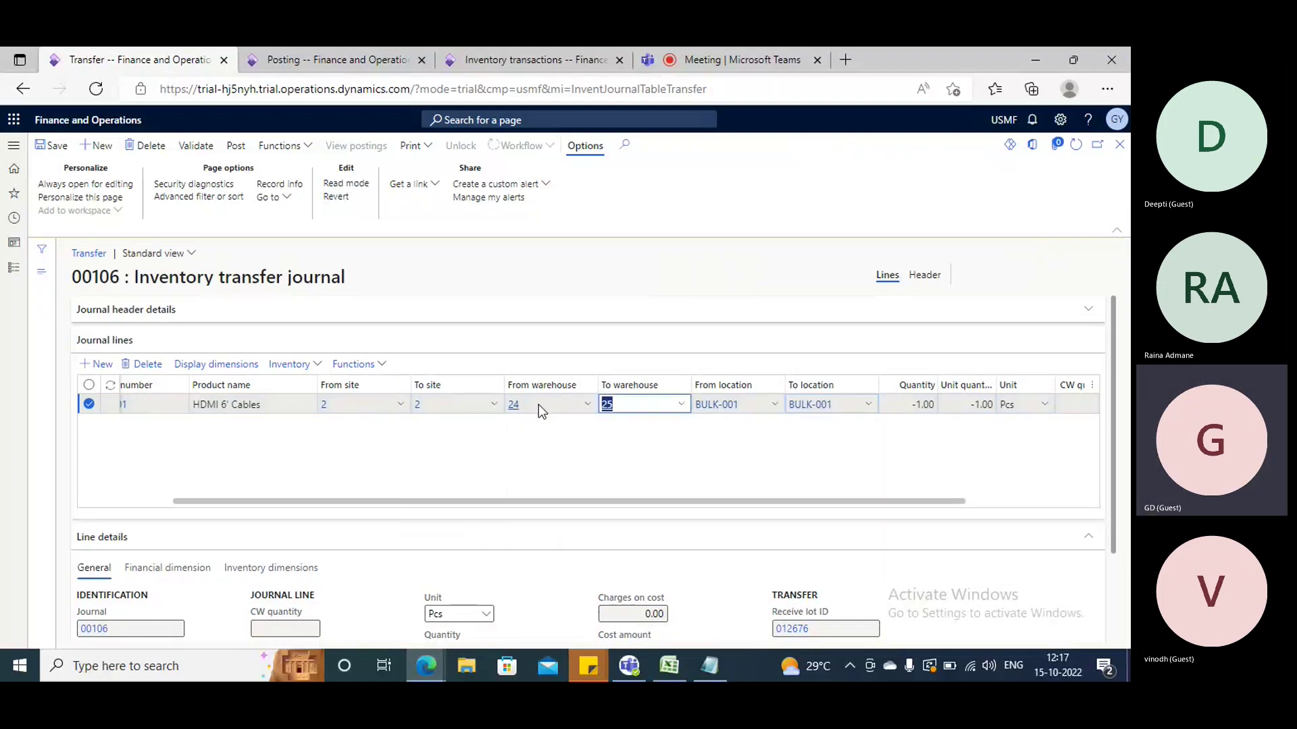
{"action": "type", "text": "24"}
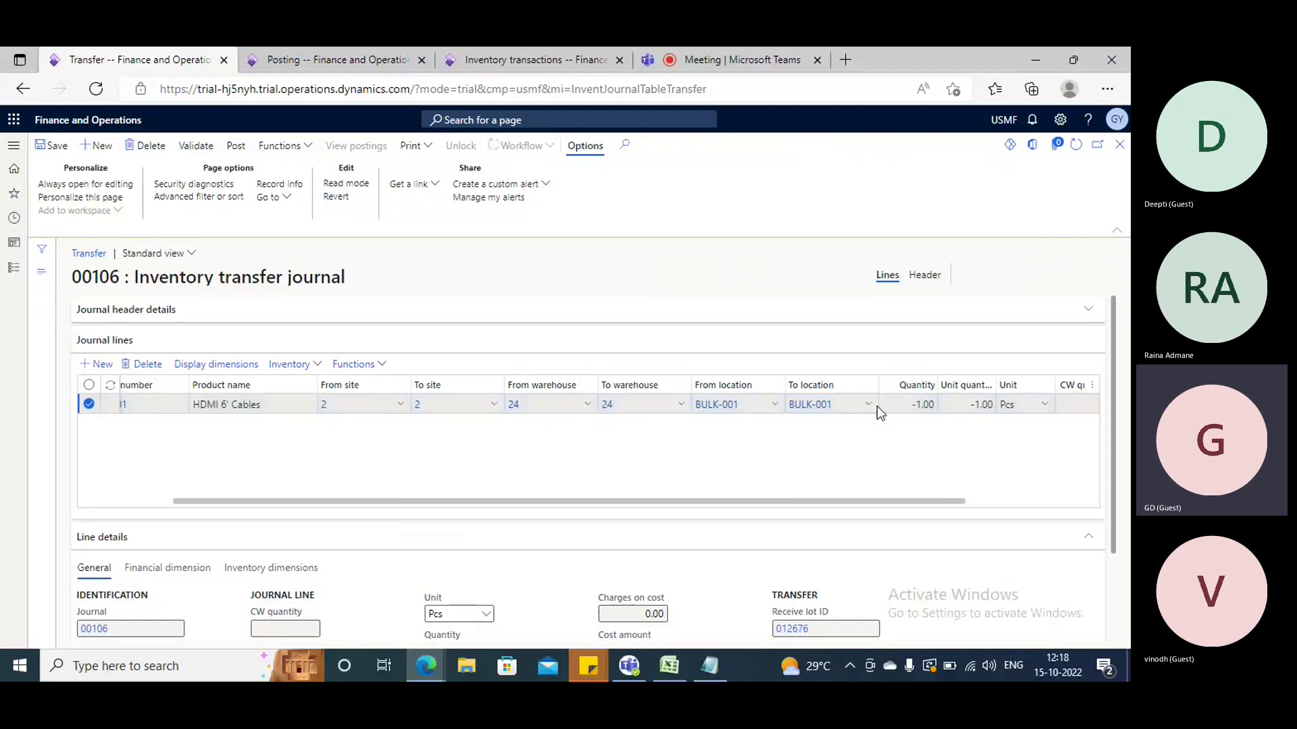
- Change the line's To location to BULK-002 in warehouse 24
{"action": "left_click", "coordinate": [870, 412]}
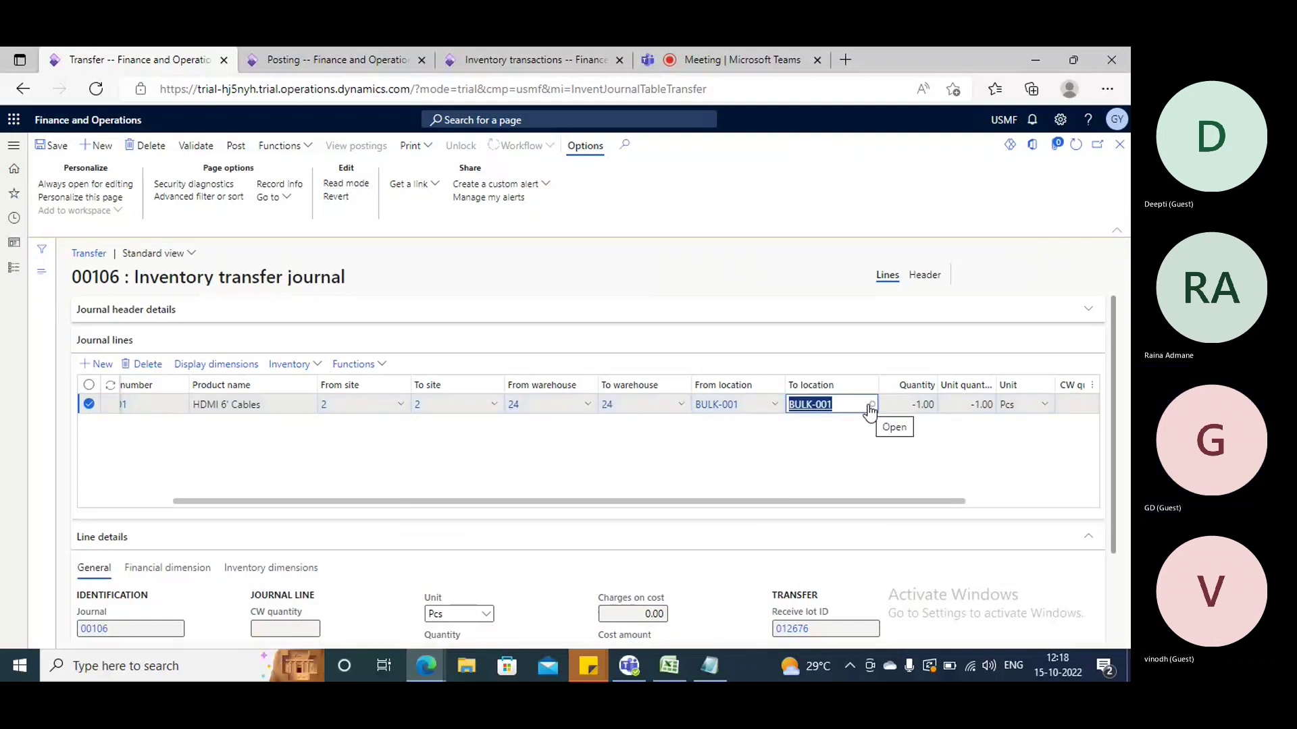
{"action": "left_click", "coordinate": [869, 410]}
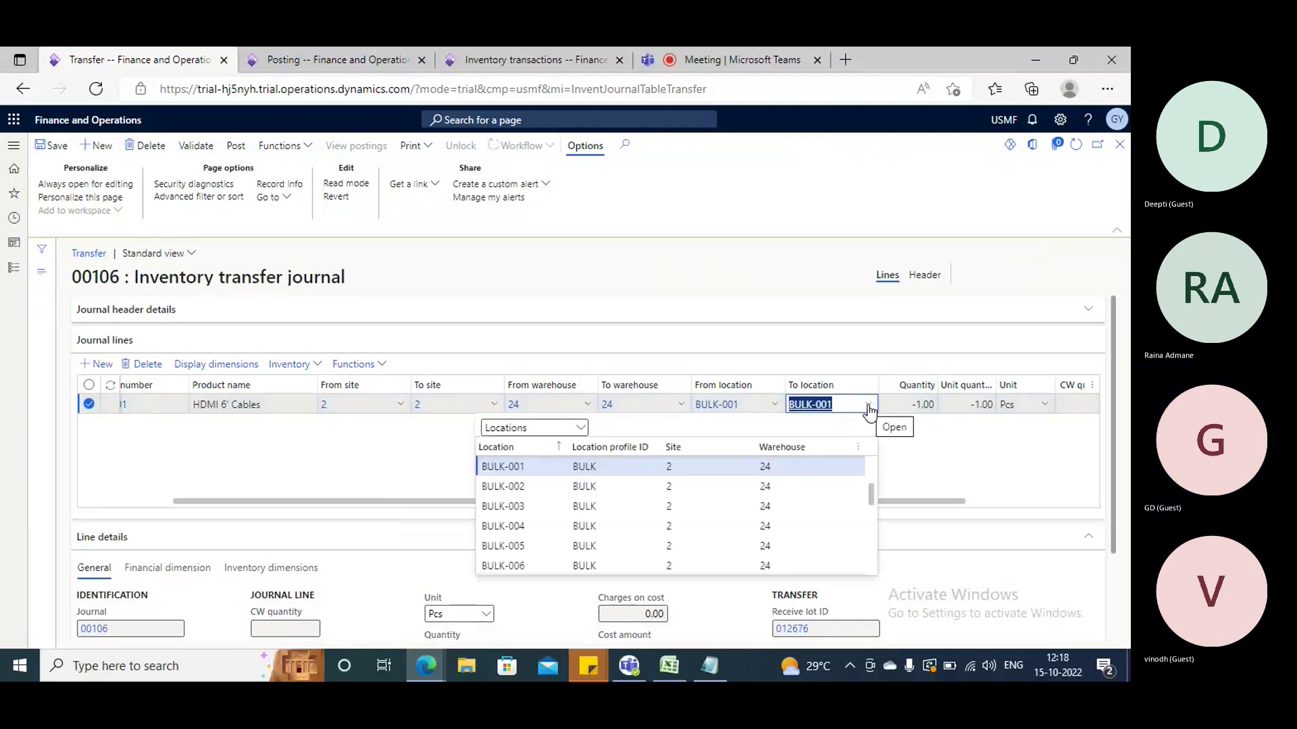
{"action": "left_click", "coordinate": [515, 487]}
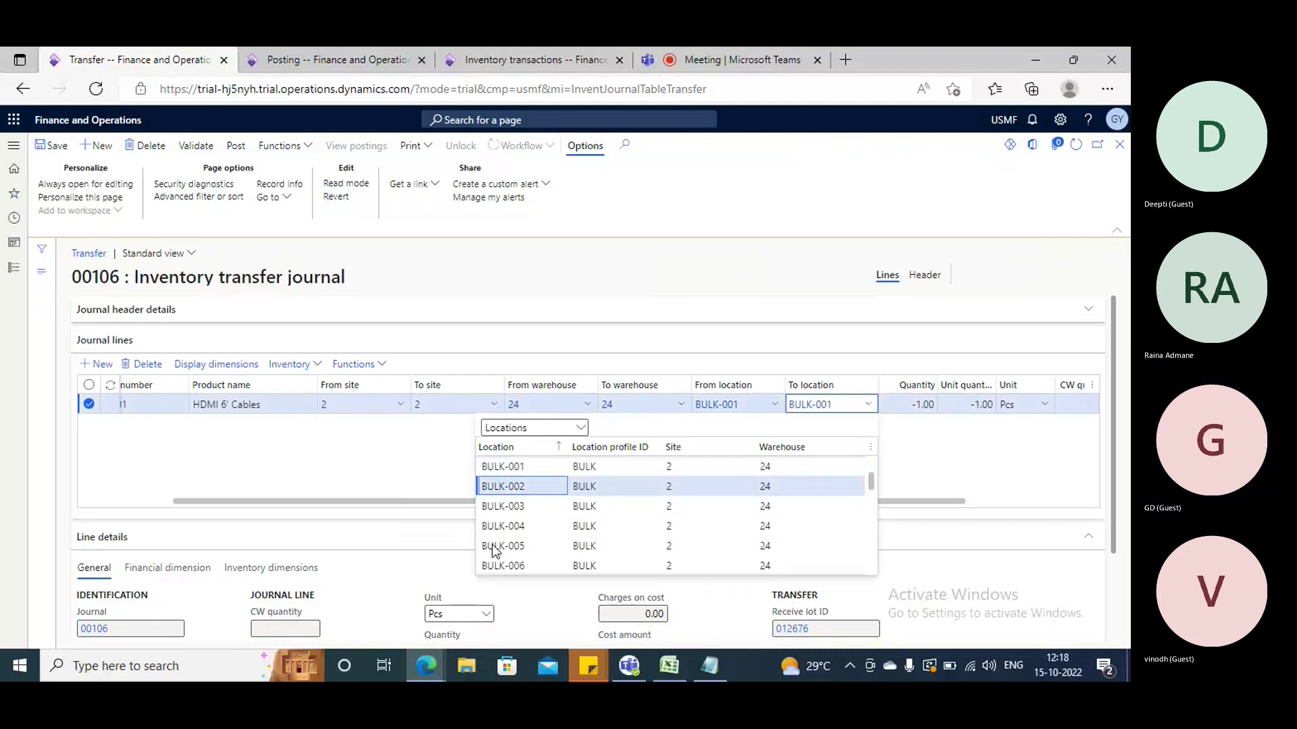
{"action": "key", "text": "Return"}
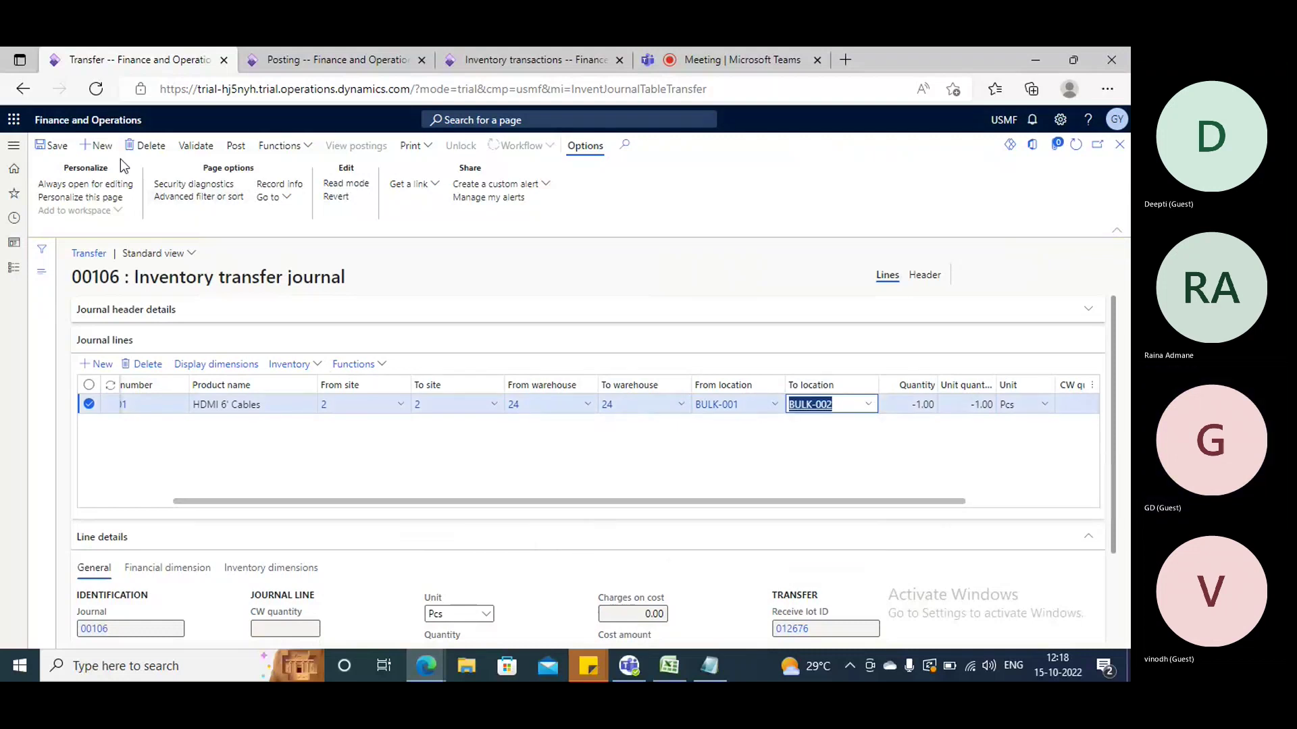
- Save and validate the transfer journal from BULK-001 to BULK-002, and post it
{"action": "left_click", "coordinate": [53, 145]}
{"action": "left_click", "coordinate": [203, 147]}
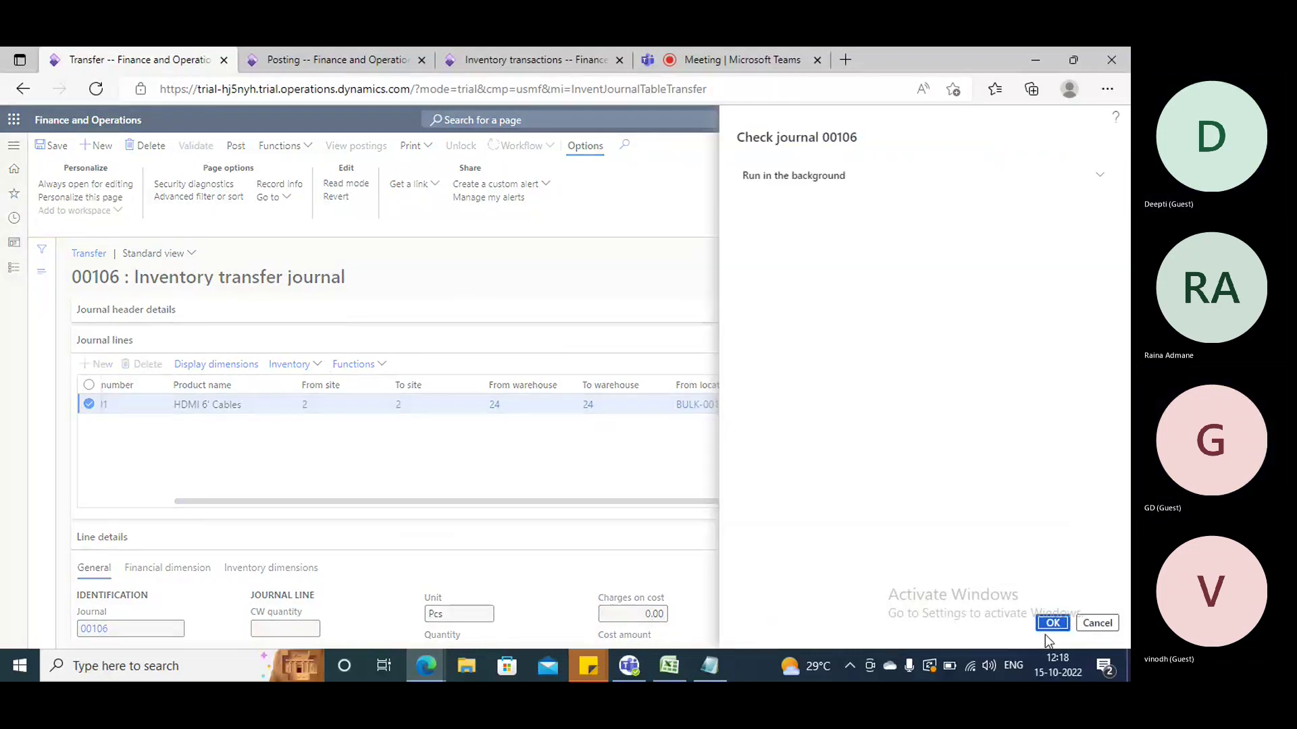
{"action": "key", "text": "Return"}
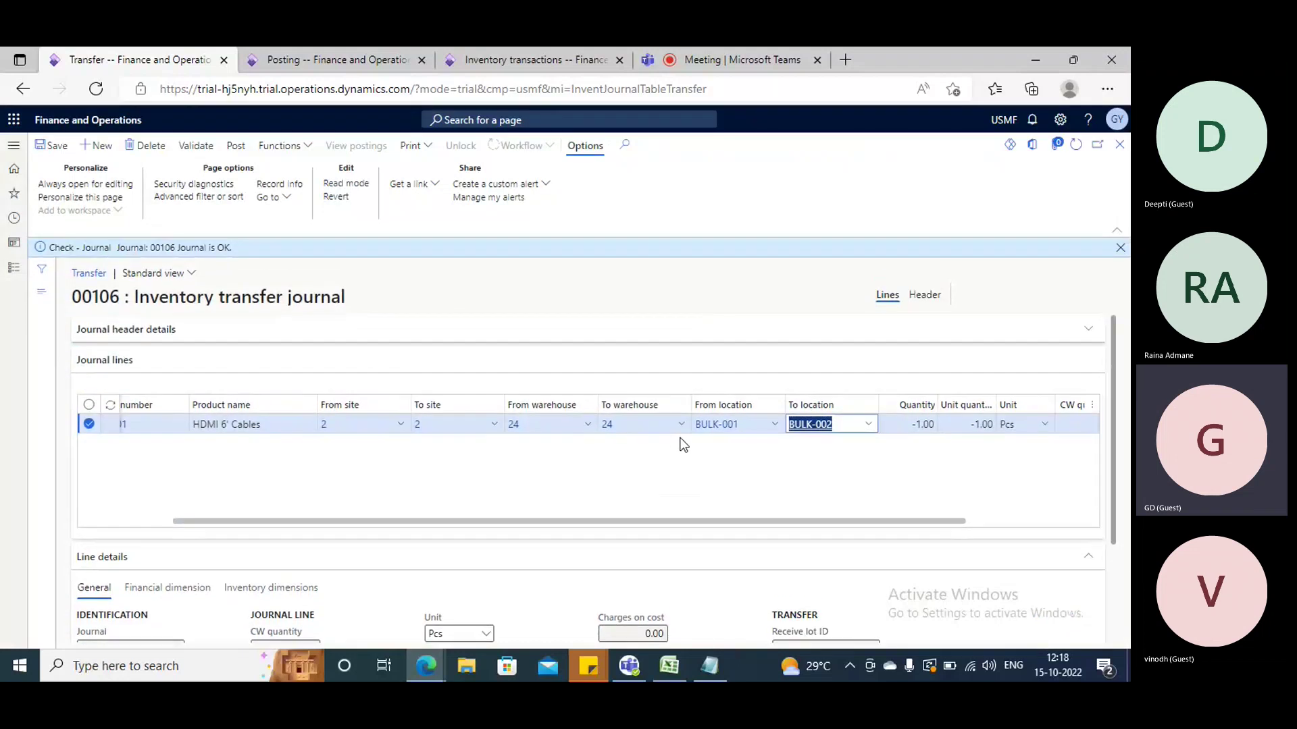
{"action": "left_click", "coordinate": [374, 330]}
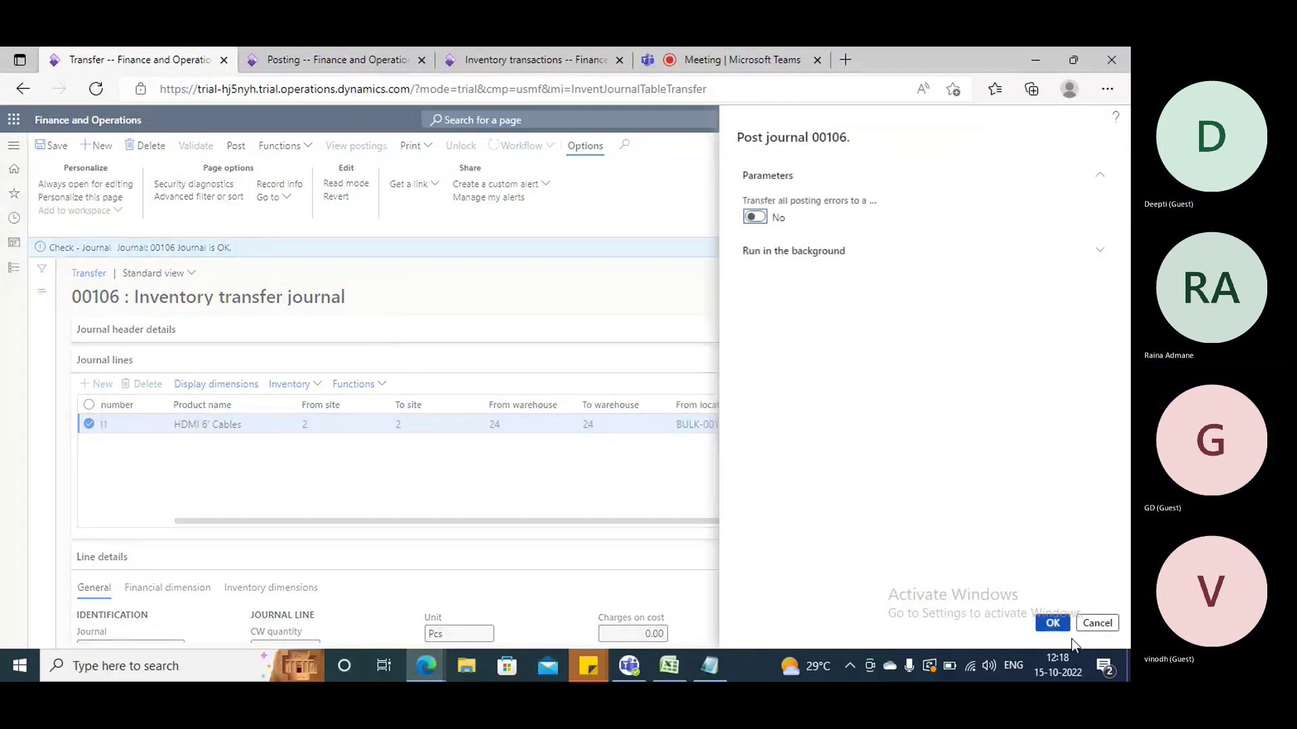
{"action": "key", "text": "Return"}
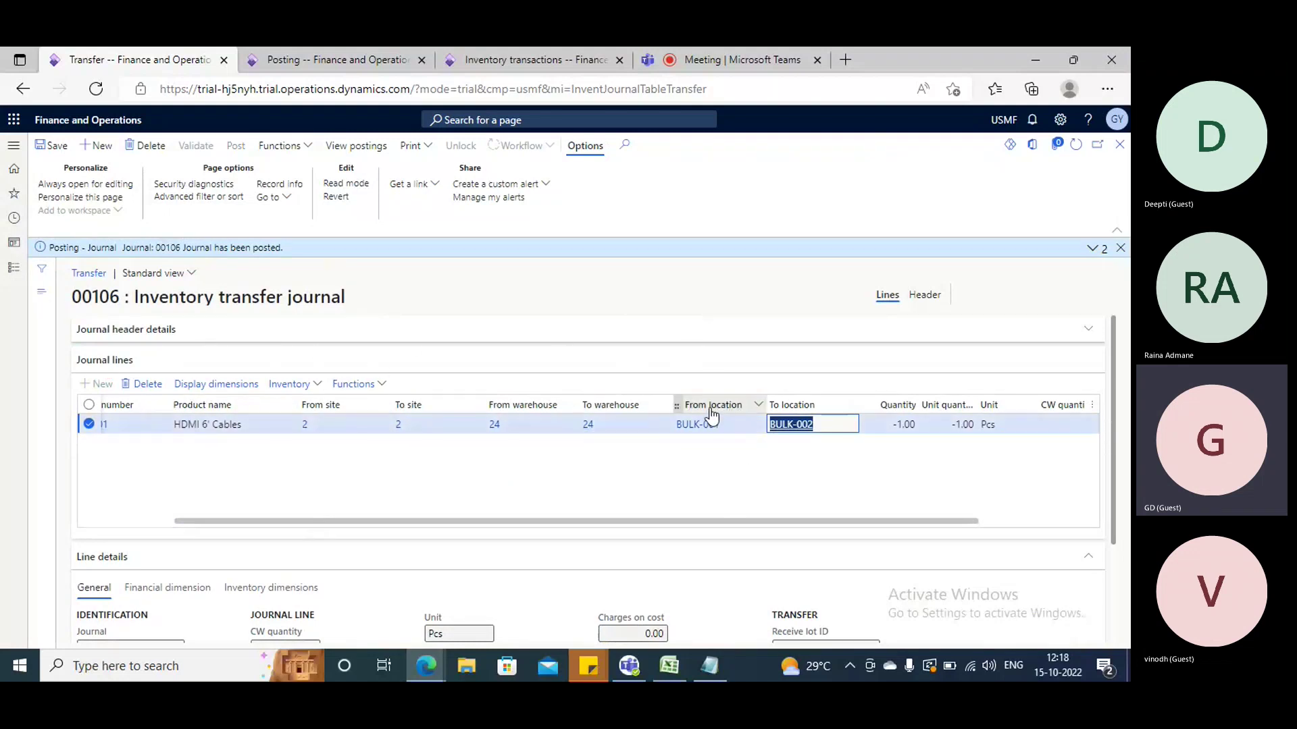
- Show the inventory dimensions in the line details of the posted journal line
{"action": "scroll", "coordinate": [576, 496], "scroll_direction": "down", "scroll_amount": 3}
{"action": "left_click", "coordinate": [228, 459]}
{"action": "scroll", "coordinate": [412, 394], "scroll_direction": "up", "scroll_amount": 3}
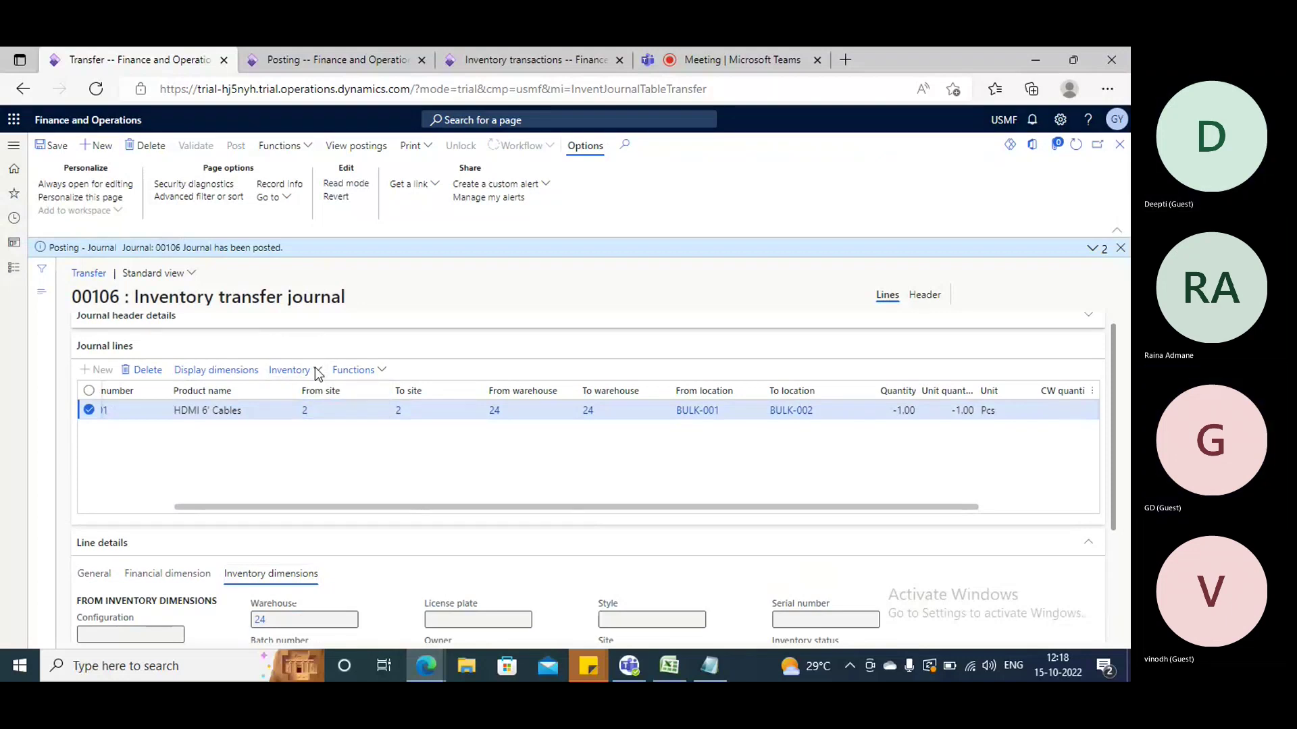
- Examine the site, warehouse and location in the posted line's inventory transactions, and return to the transfer journal
{"action": "left_click", "coordinate": [316, 369]}
{"action": "left_click", "coordinate": [303, 390]}
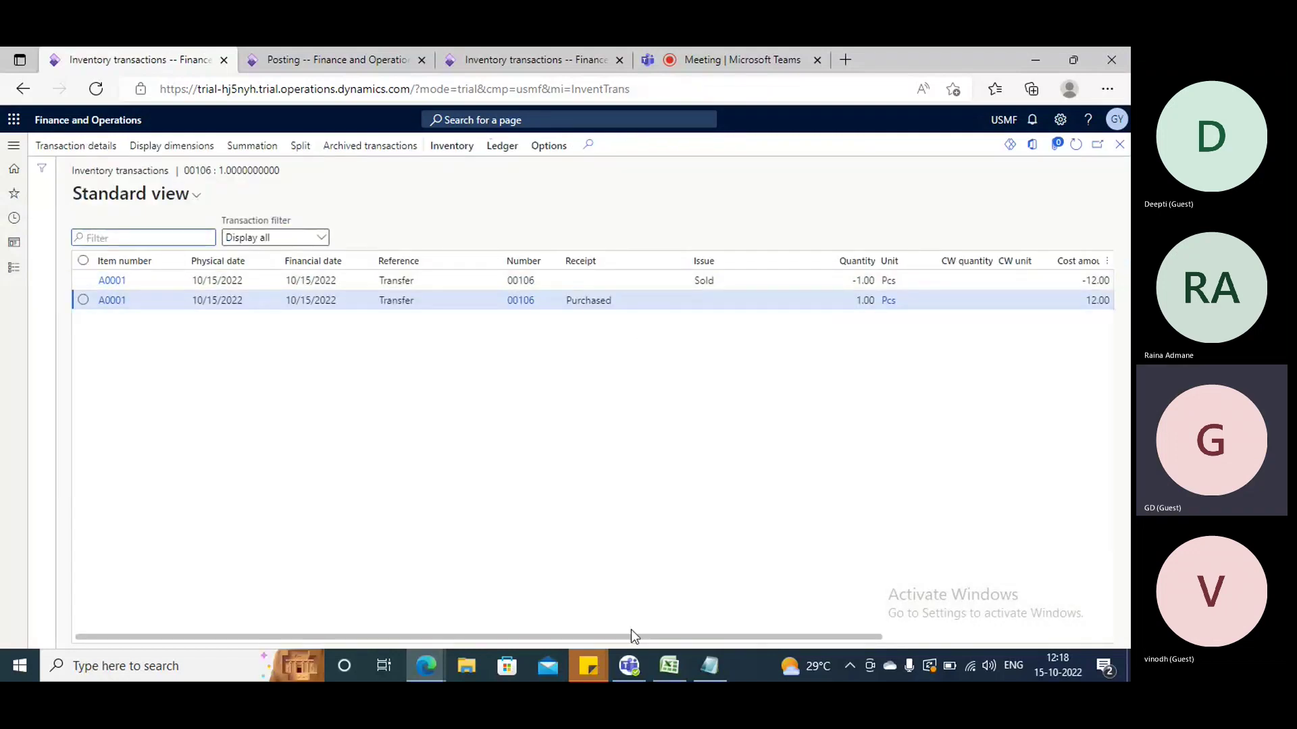
{"action": "left_click_drag", "start_coordinate": [635, 631], "coordinate": [1042, 371]}
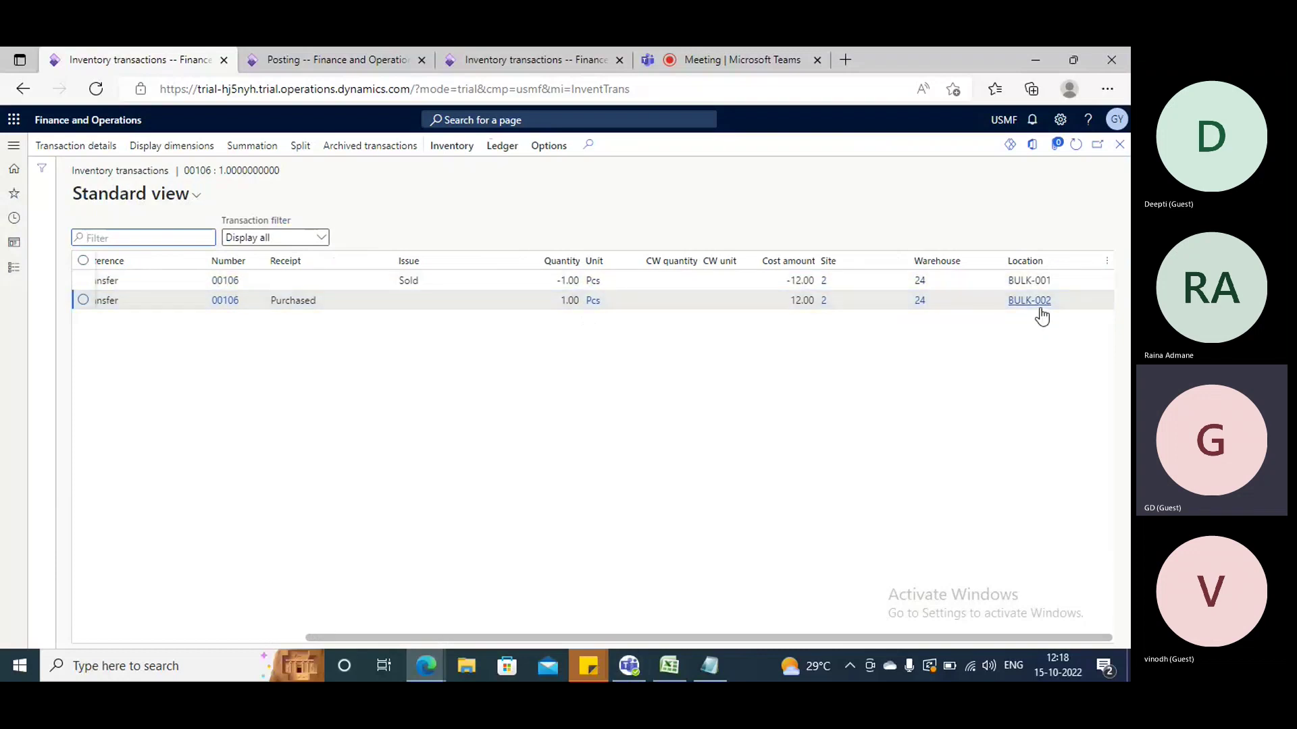
{"action": "left_click", "coordinate": [1119, 144]}
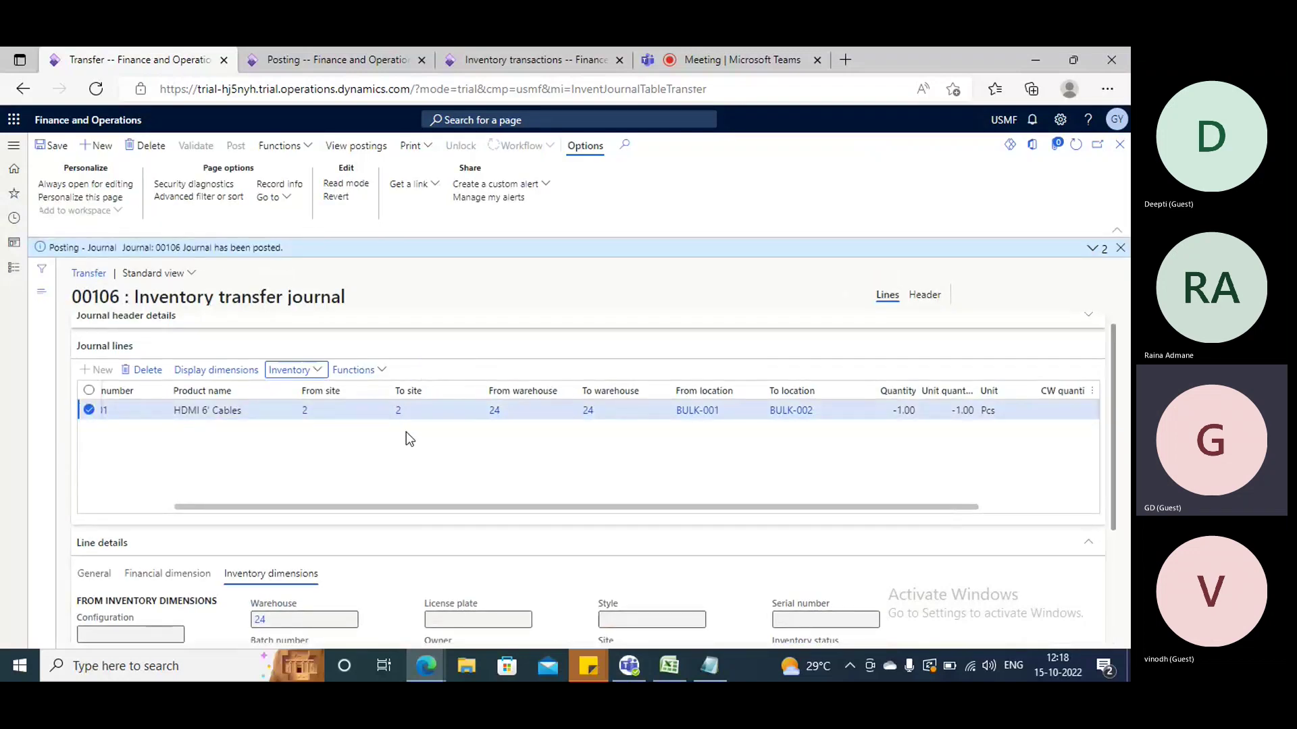
- Reopen the line's inventory transactions and check the financial and physical vouchers of the receipt transaction
{"action": "left_click", "coordinate": [320, 375]}
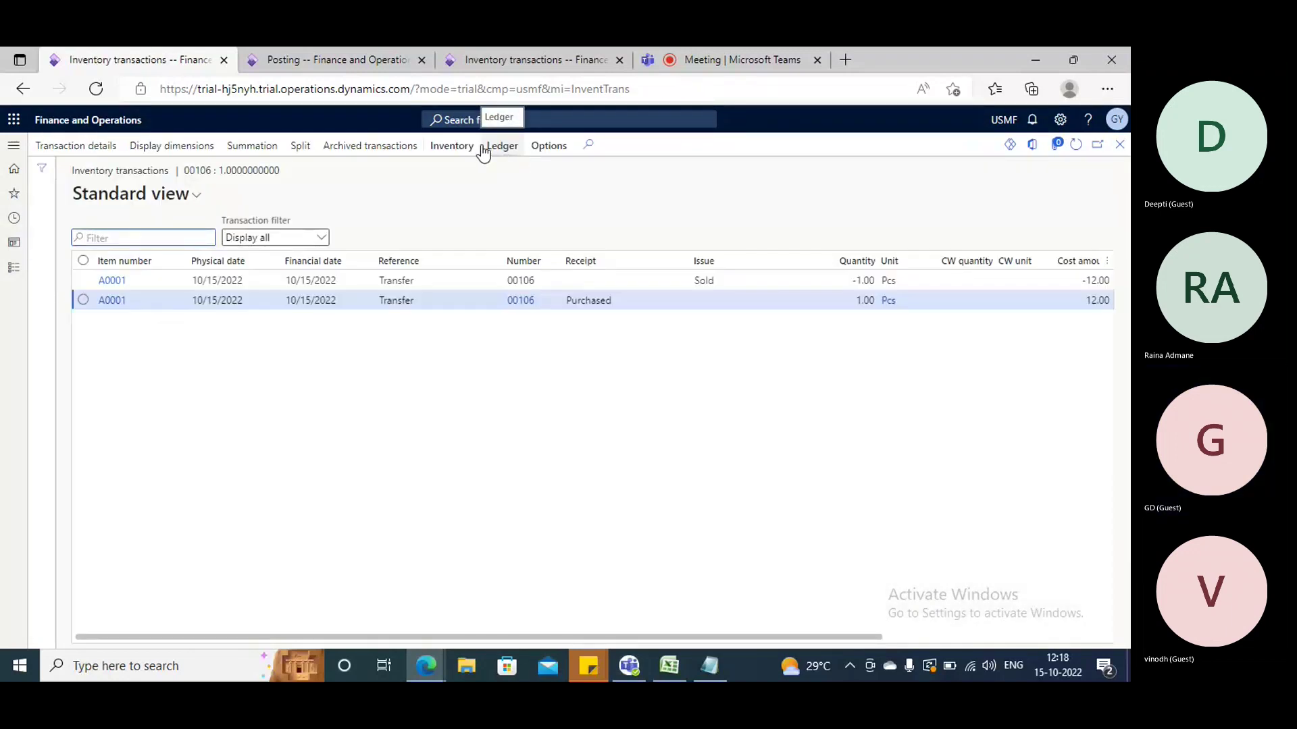
{"action": "left_click", "coordinate": [503, 148]}
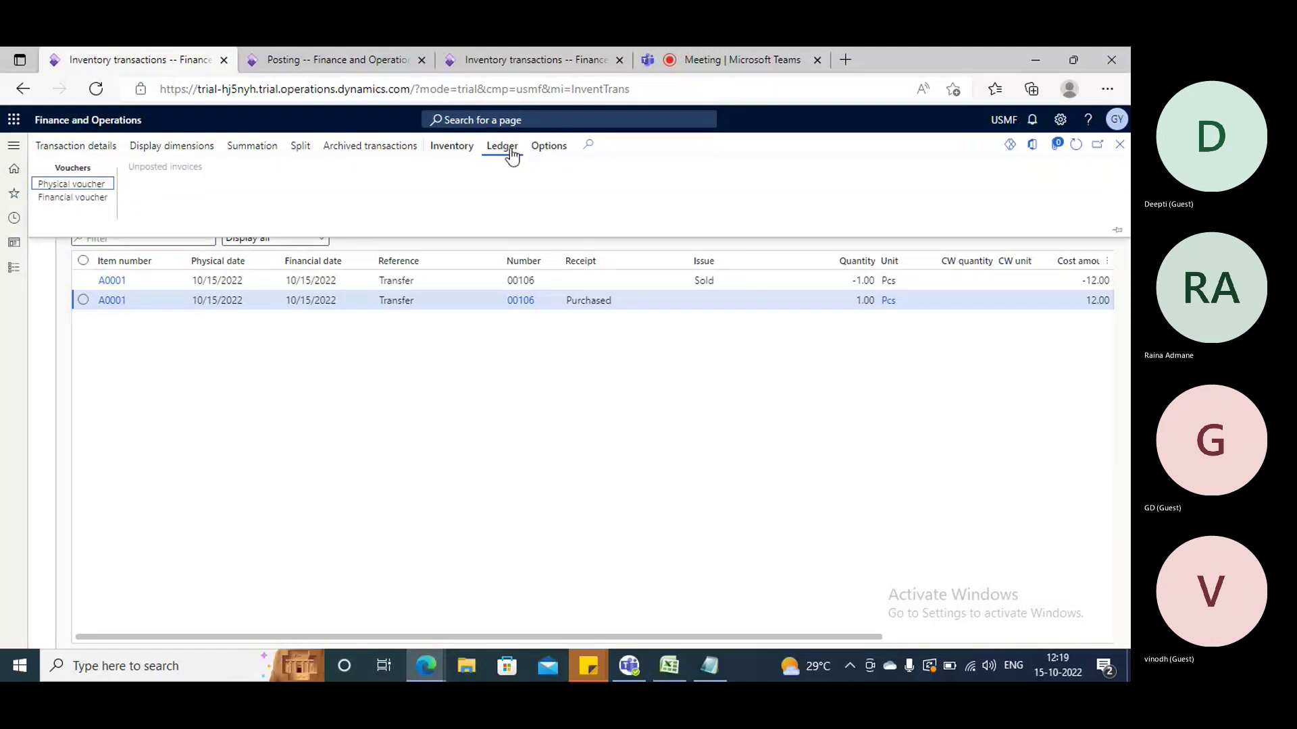
{"action": "left_click", "coordinate": [43, 199]}
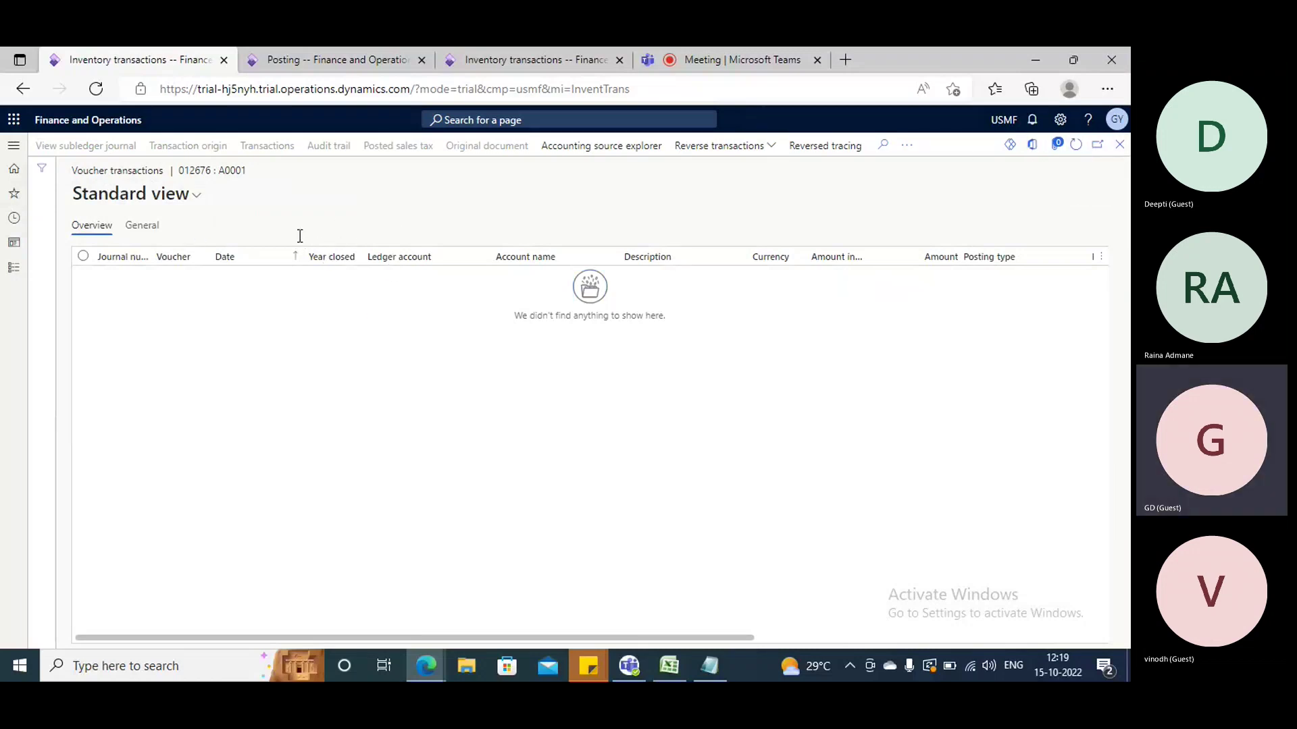
{"action": "left_click", "coordinate": [500, 147]}
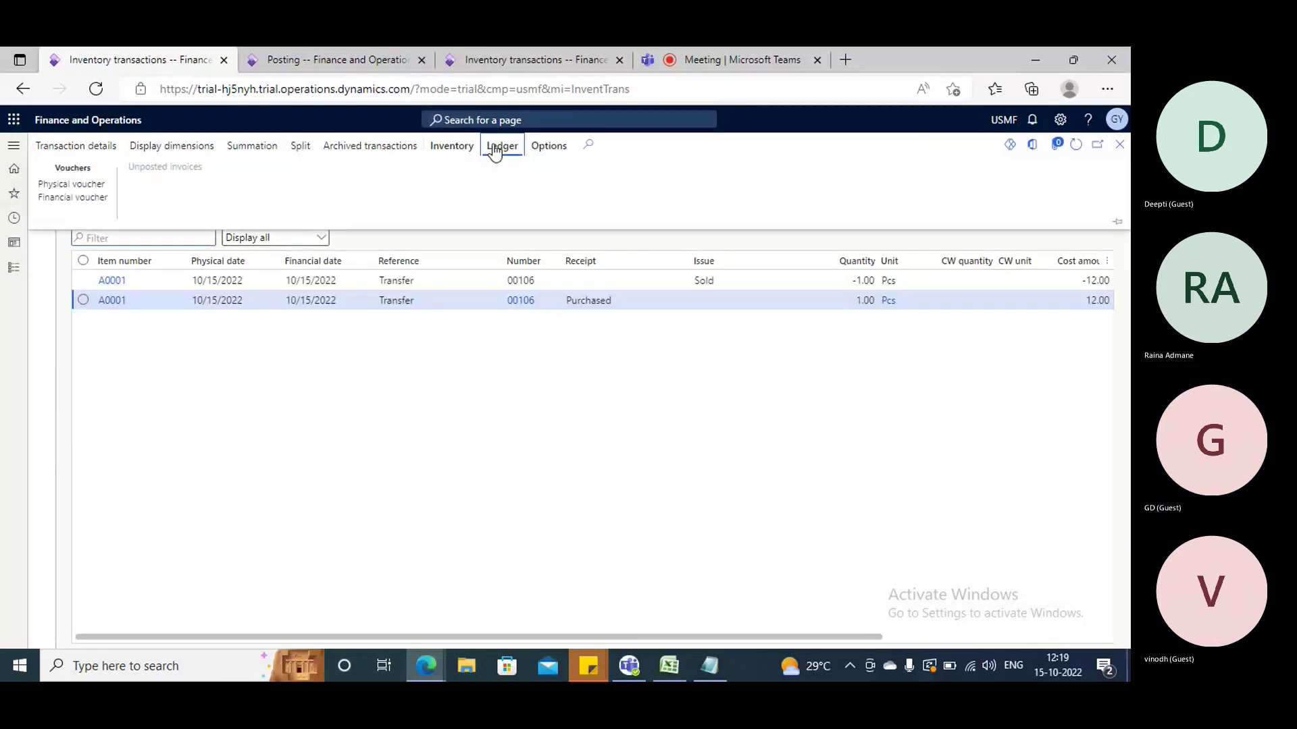
{"action": "left_click", "coordinate": [75, 185]}
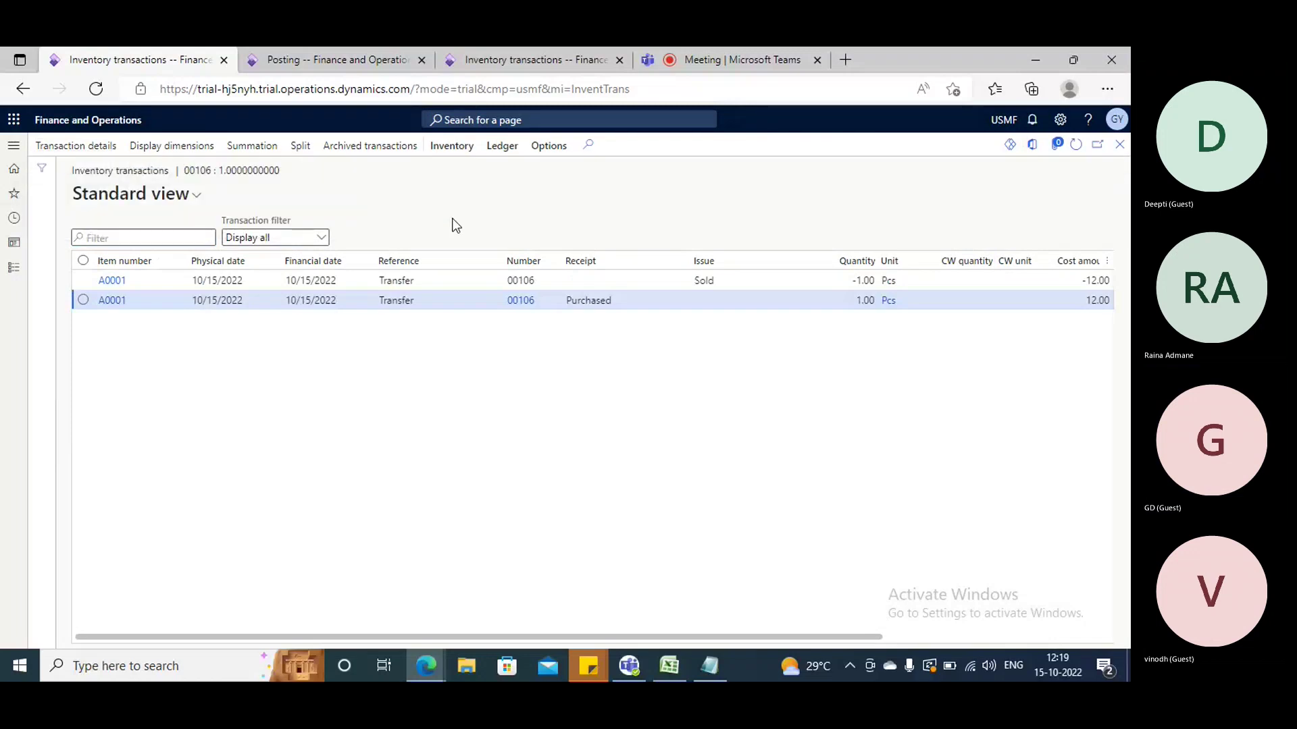
- Recheck the financial voucher's overview and general details, and return to the transfer journal
{"action": "left_click", "coordinate": [1118, 145]}
{"action": "left_click", "coordinate": [500, 148]}
{"action": "left_click", "coordinate": [81, 200]}
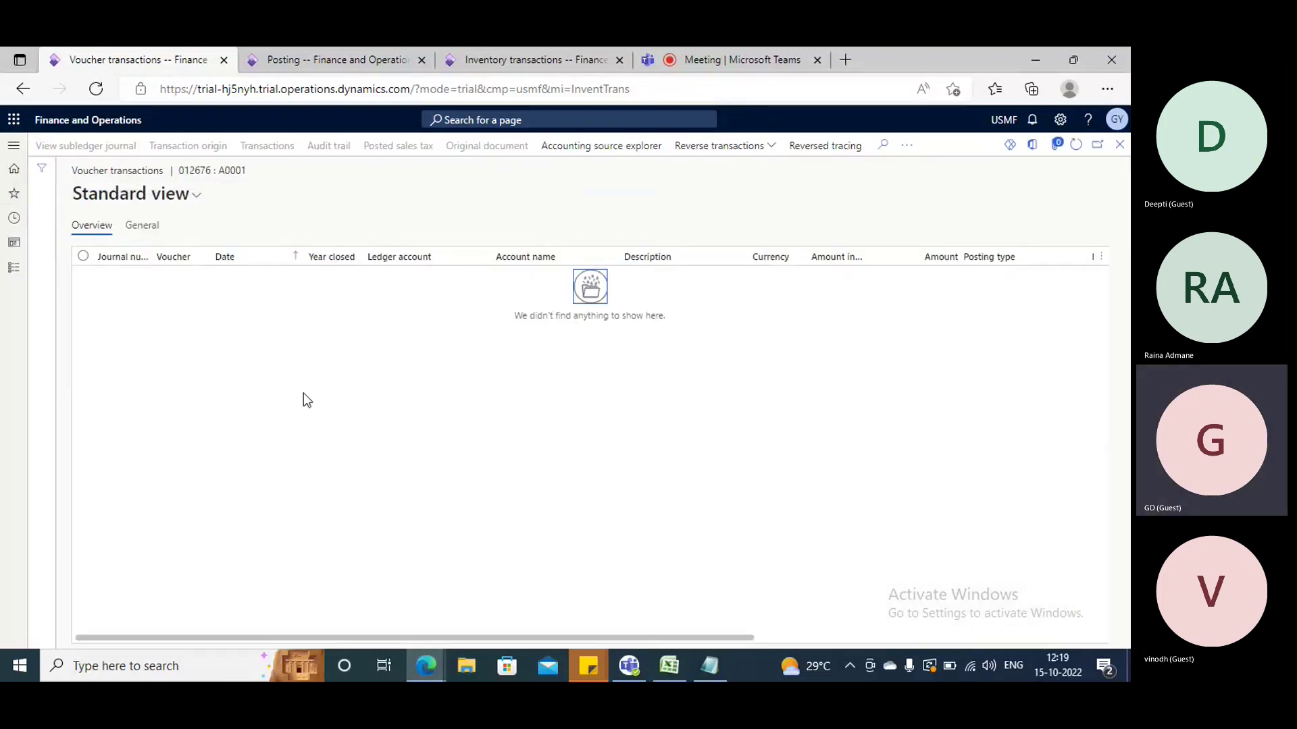
{"action": "left_click", "coordinate": [139, 225]}
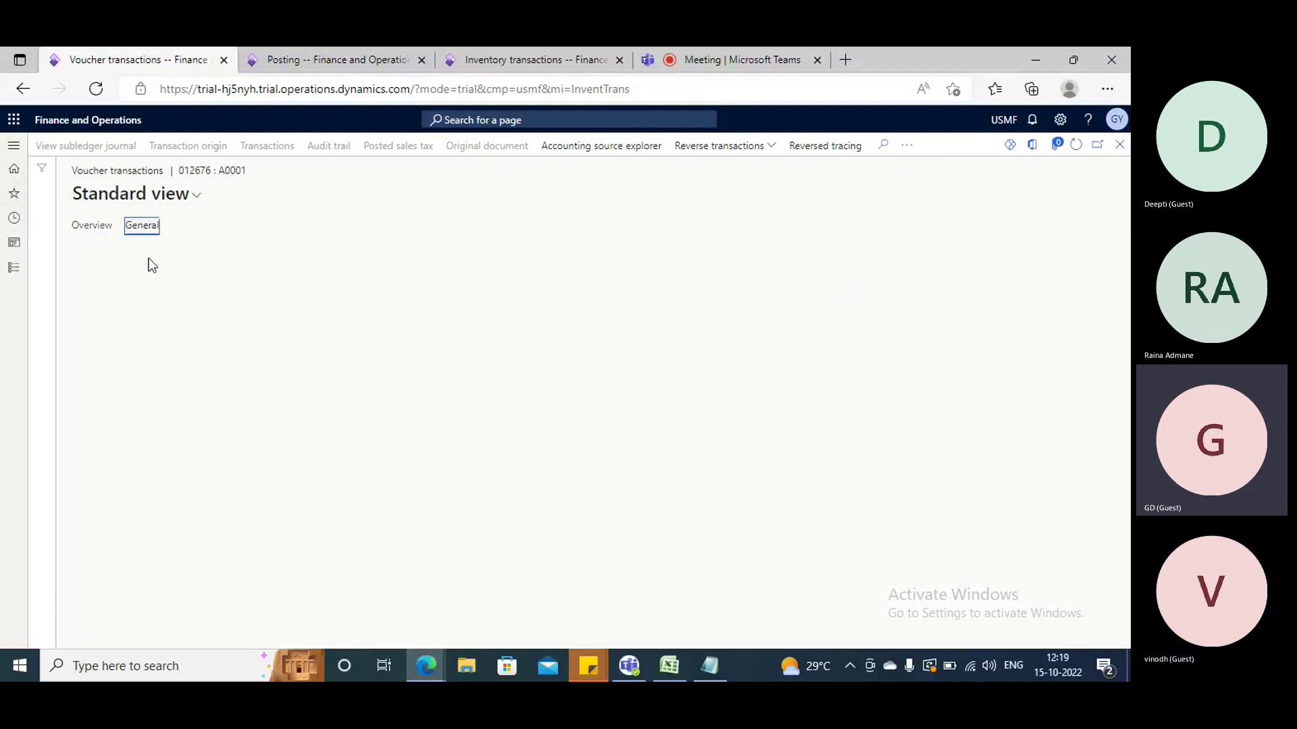
{"action": "left_click", "coordinate": [95, 227]}
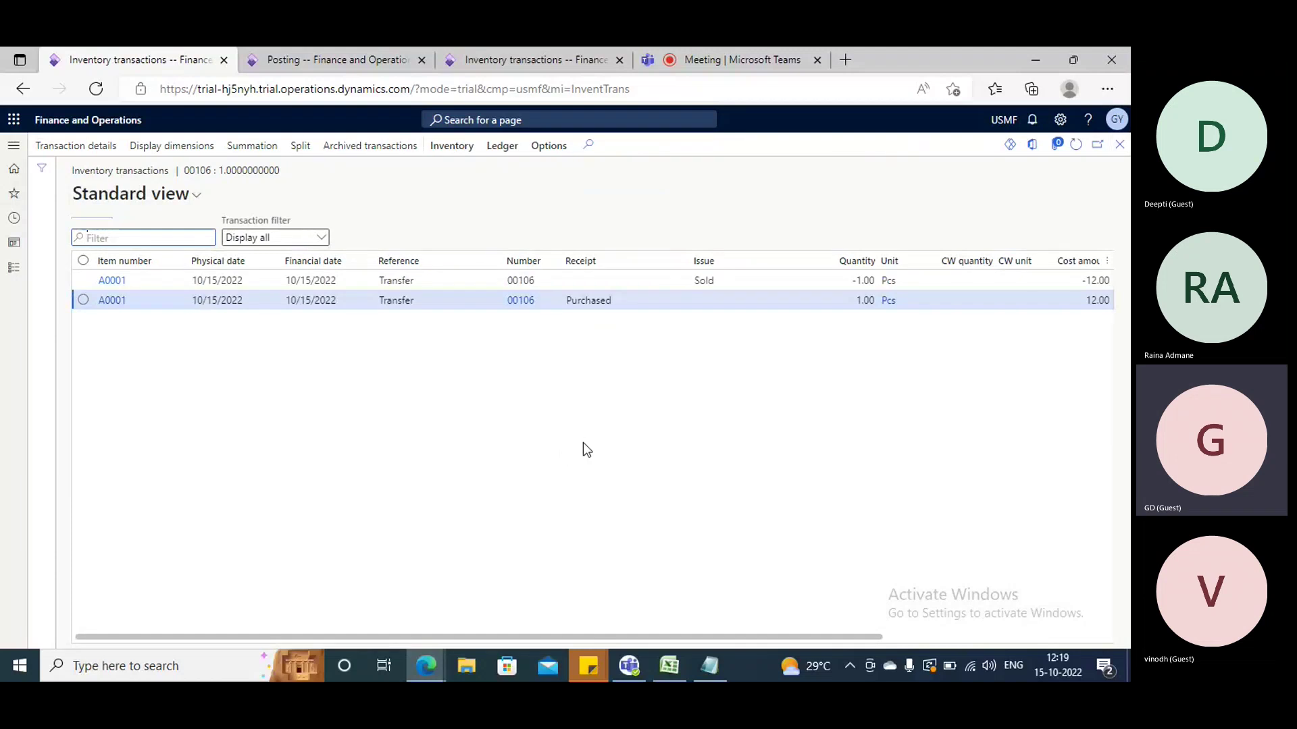
{"action": "left_click", "coordinate": [1119, 145]}
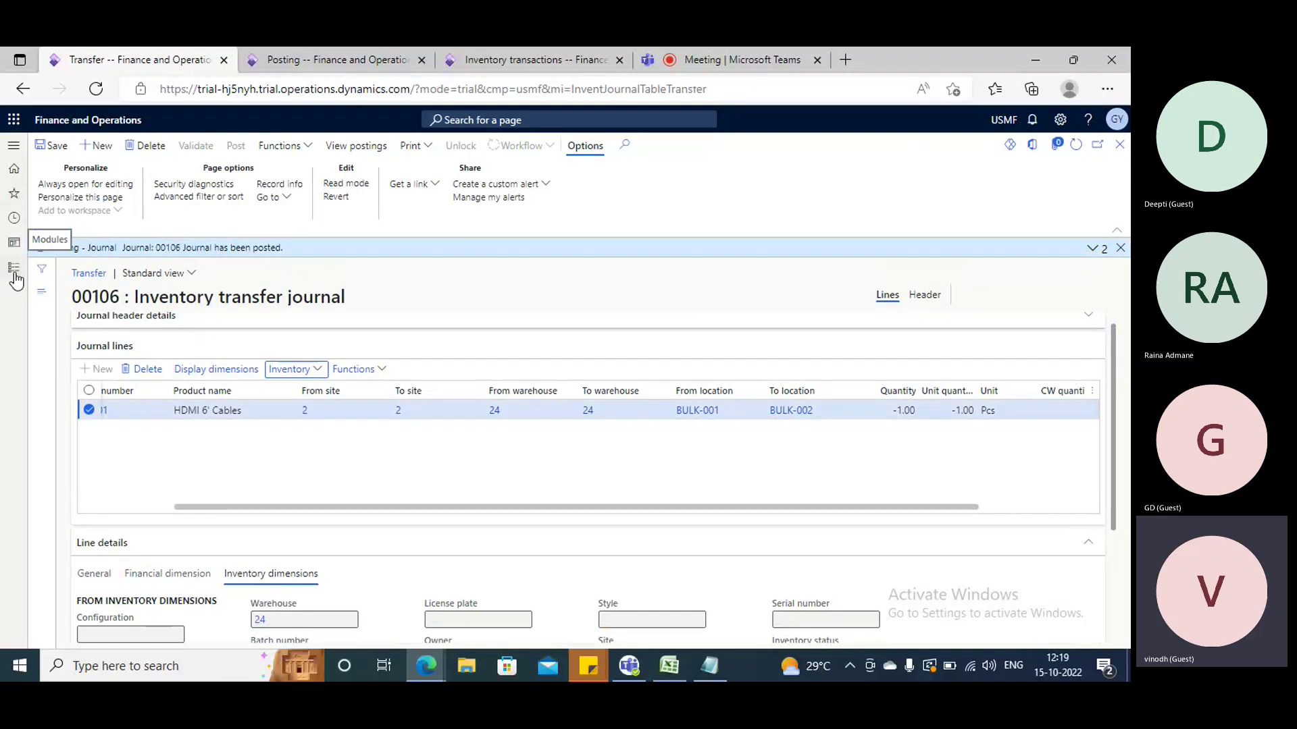
- Look up Inventory ownership change among the journal entries for items, and switch to the Notepad notes
{"action": "left_click", "coordinate": [15, 277]}
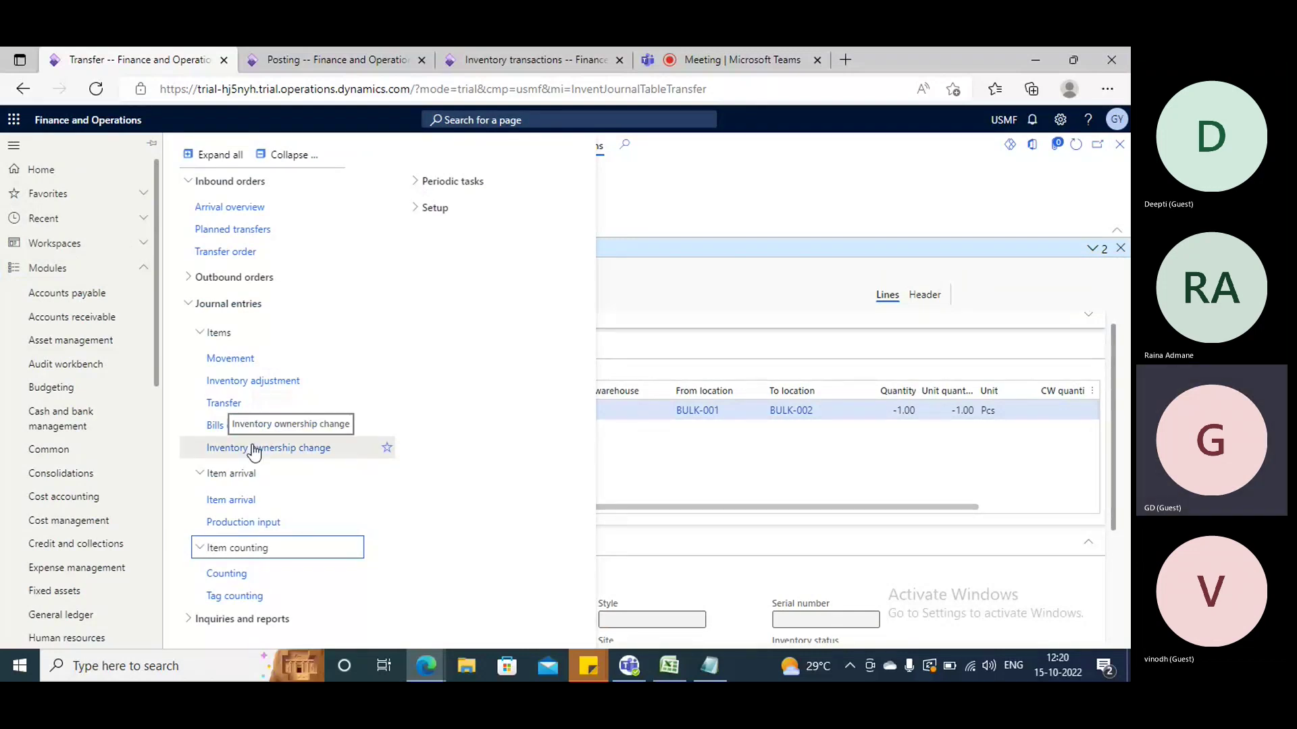
{"action": "left_click", "coordinate": [669, 666]}
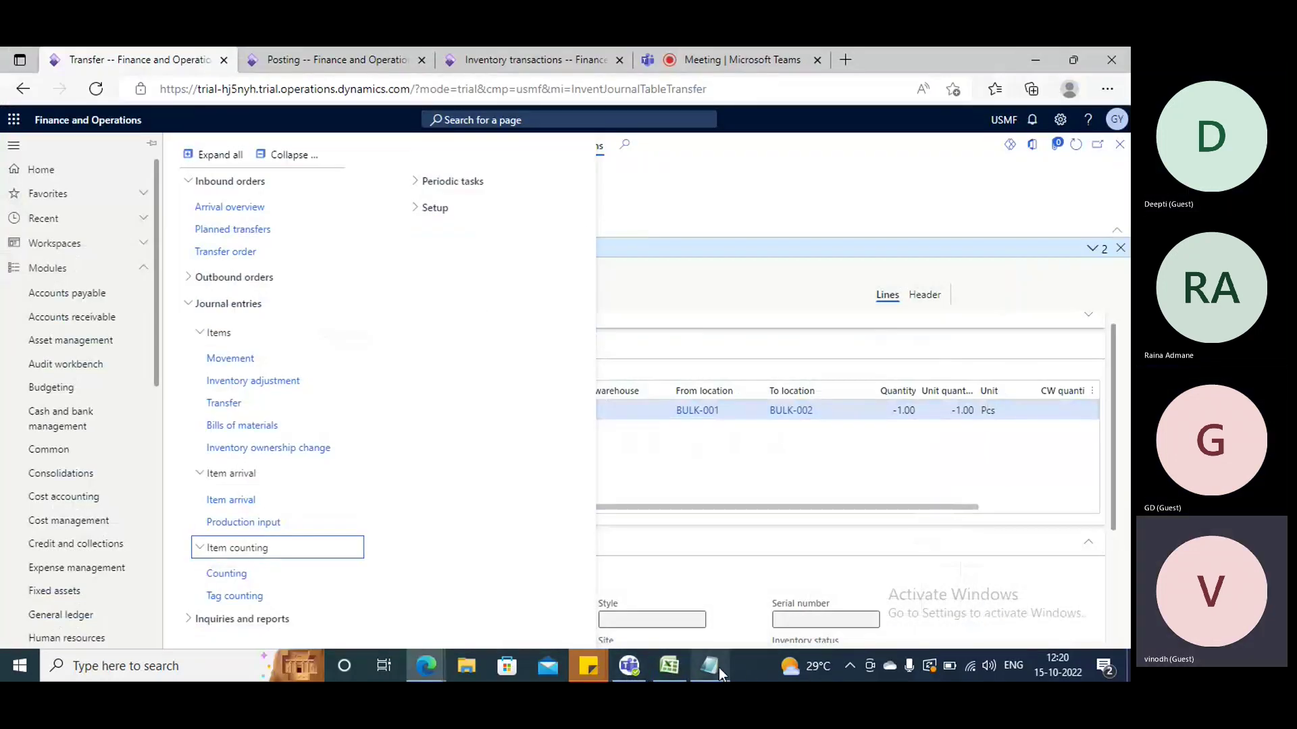
{"action": "left_click", "coordinate": [709, 666]}
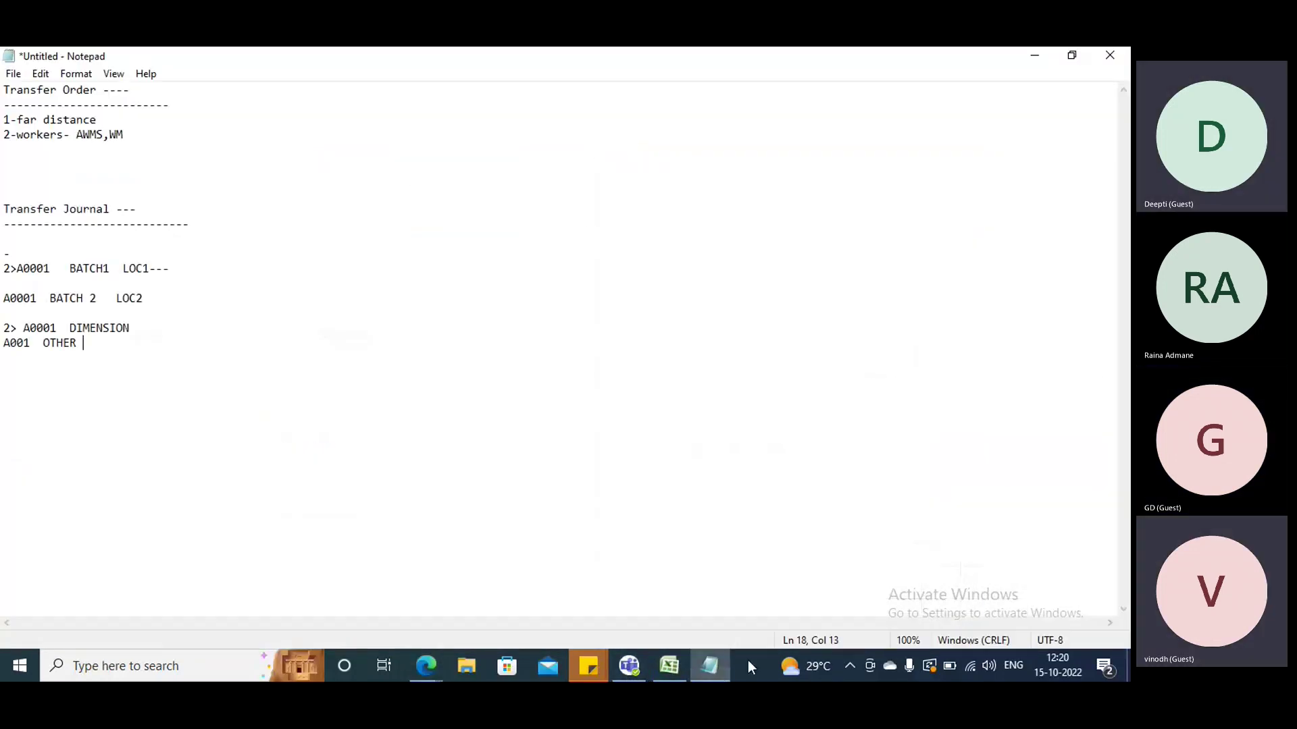
- Separate the "A001 OTHER" note from the DIMENSION line with blank lines and prefix it with "---"
{"action": "left_click", "coordinate": [121, 330]}
{"action": "key", "text": "Return"}
{"action": "key", "text": "Return"}
{"action": "key", "text": "Return"}
{"action": "type", "text": "----"}
{"action": "left_click", "coordinate": [8, 390]}
{"action": "key", "text": "BackSpace"}
{"action": "key", "text": "BackSpace"}
{"action": "key", "text": "BackSpace"}
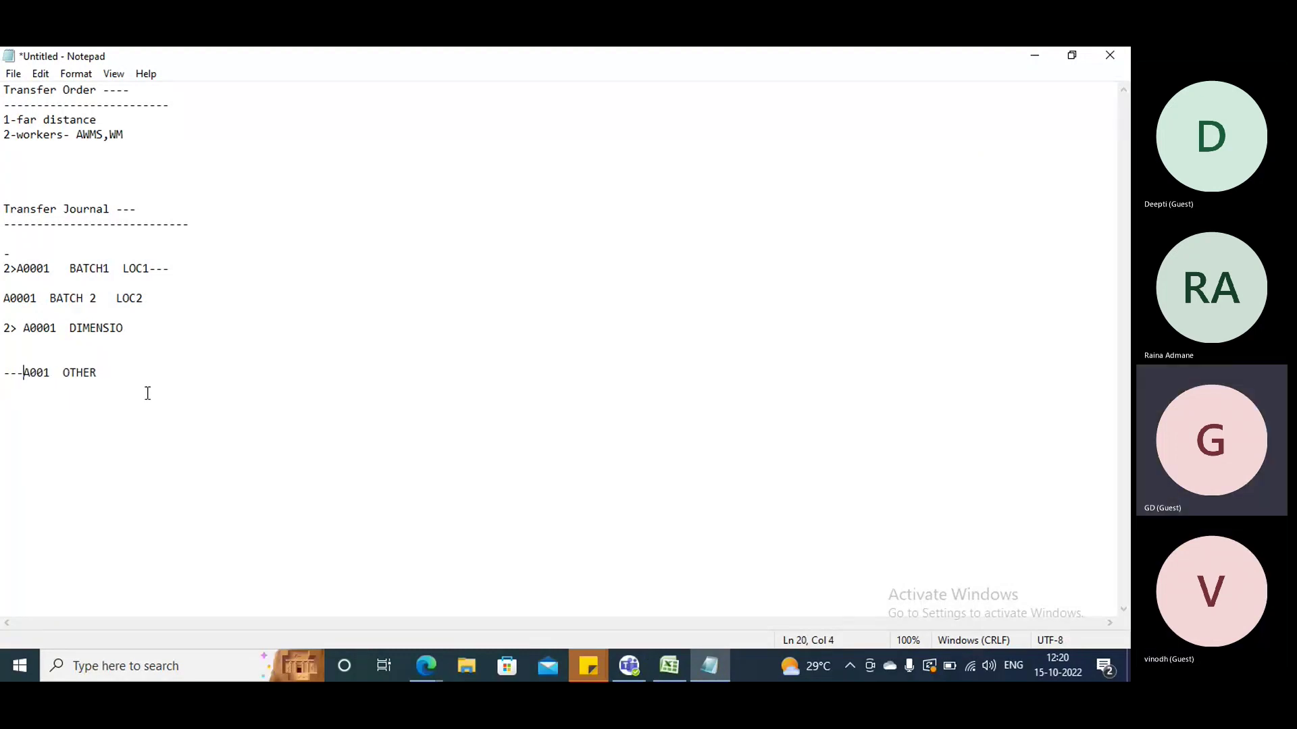
- Add a dashed separator line below "A001 OTHER" and the heading "Inventory Ownership---" beneath it
{"action": "left_click", "coordinate": [139, 378]}
{"action": "key", "text": "Return"}
{"action": "type", "text": "-----------------------------------"}
{"action": "key", "text": "Return"}
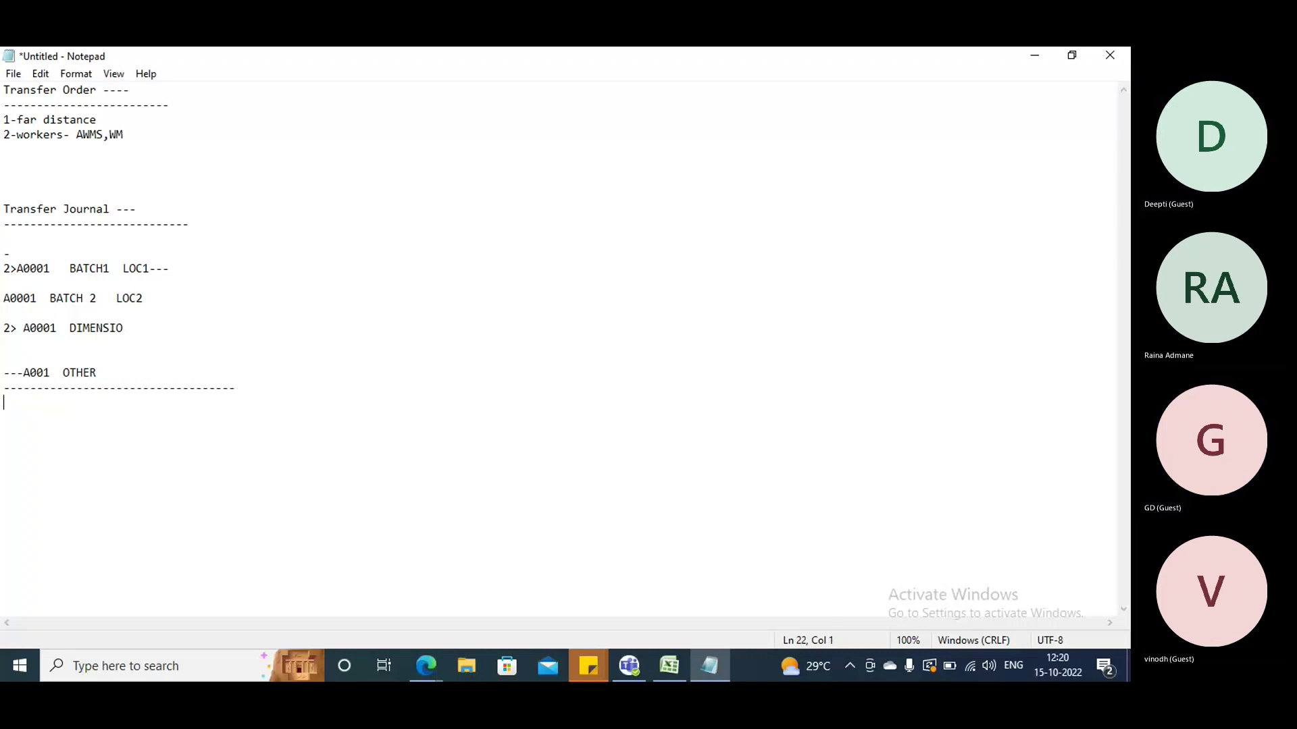
{"action": "type", "text": "Invento"}
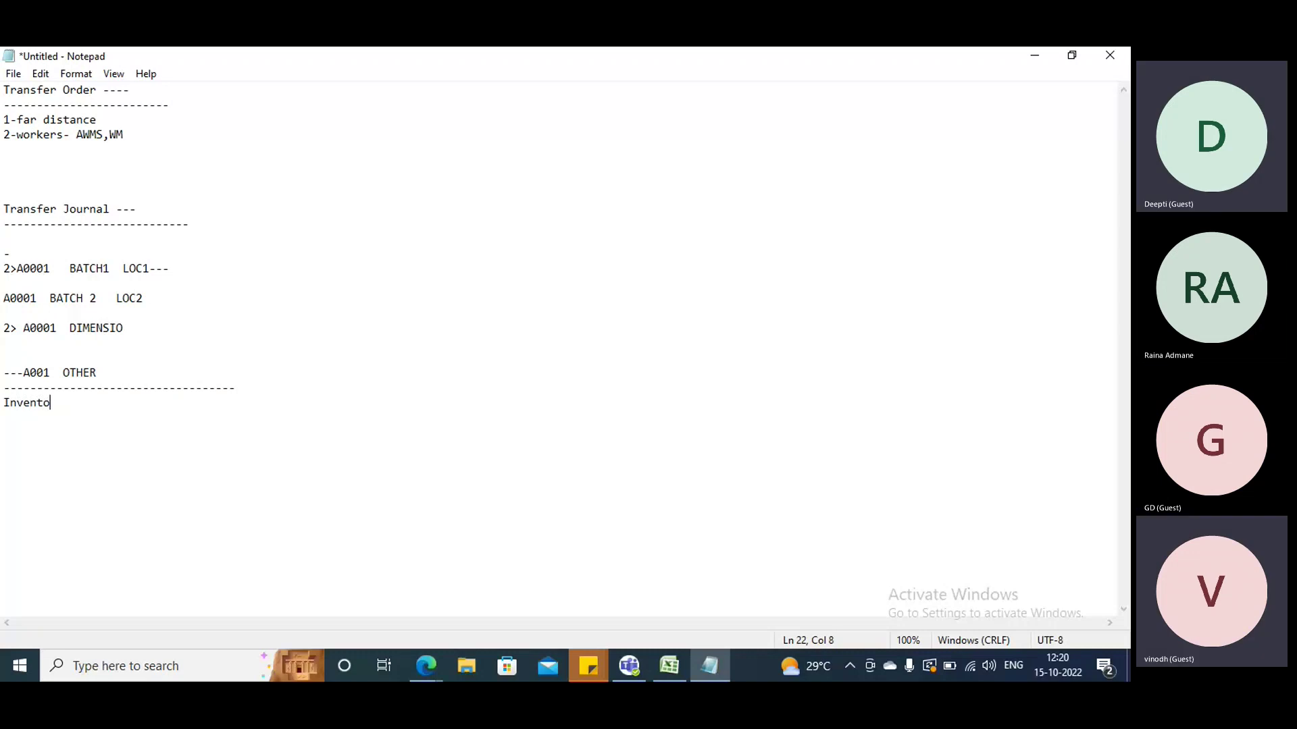
{"action": "type", "text": "ry "}
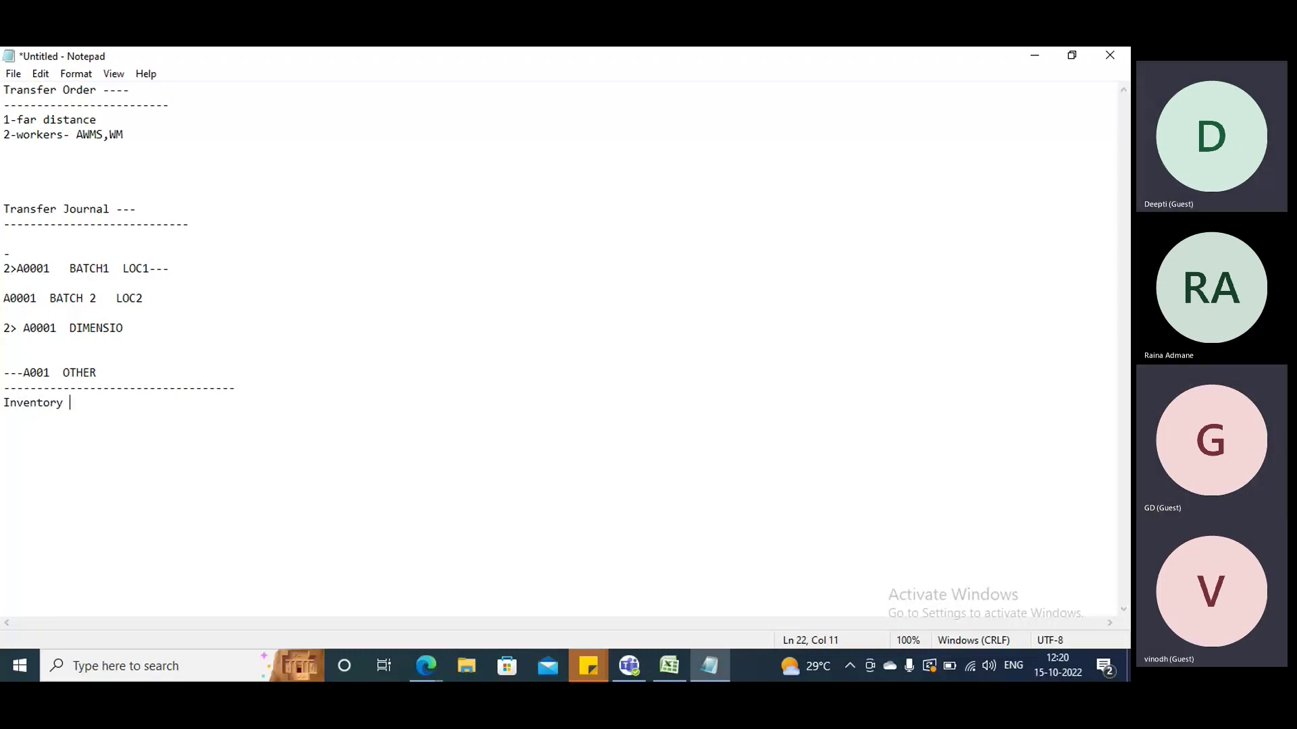
{"action": "type", "text": "Ownership"}
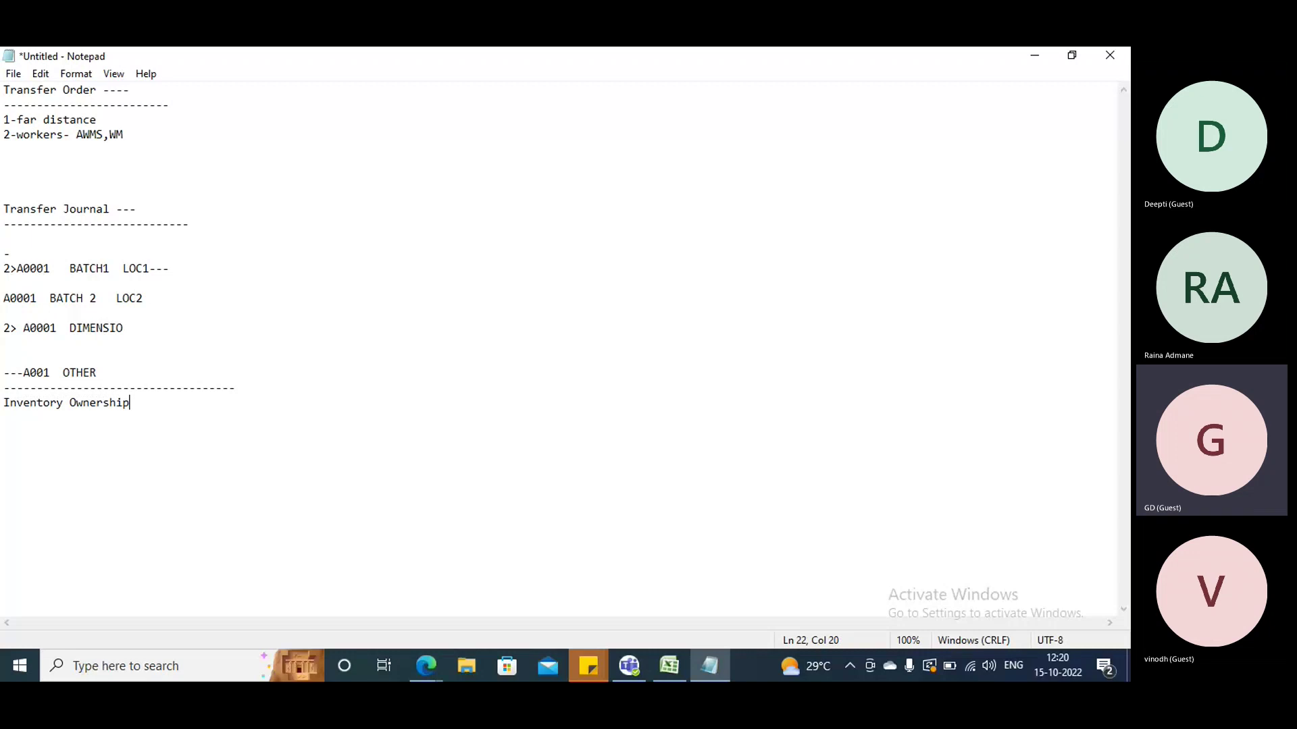
{"action": "type", "text": "---"}
- Add the entry "mall---" below the Inventory Ownership heading, with blank lines around it
{"action": "key", "text": "Return"}
{"action": "key", "text": "Return"}
{"action": "key", "text": "Return"}
{"action": "type", "text": "mall---"}
{"action": "key", "text": "Return"}
{"action": "key", "text": "Return"}
{"action": "type", "text": "Coc"}
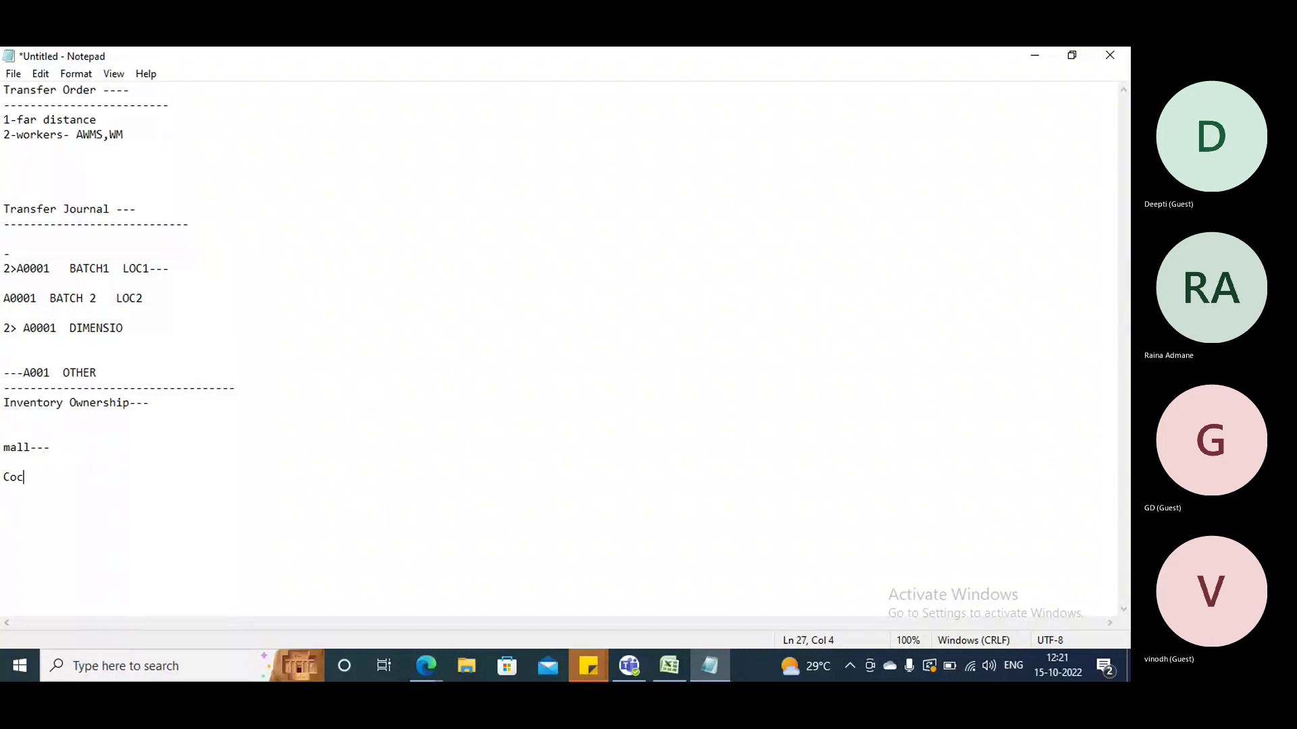
{"action": "key", "text": "BackSpace"}
{"action": "key", "text": "BackSpace"}
{"action": "type", "text": "l"}
{"action": "key", "text": "BackSpace"}
{"action": "key", "text": "BackSpace"}
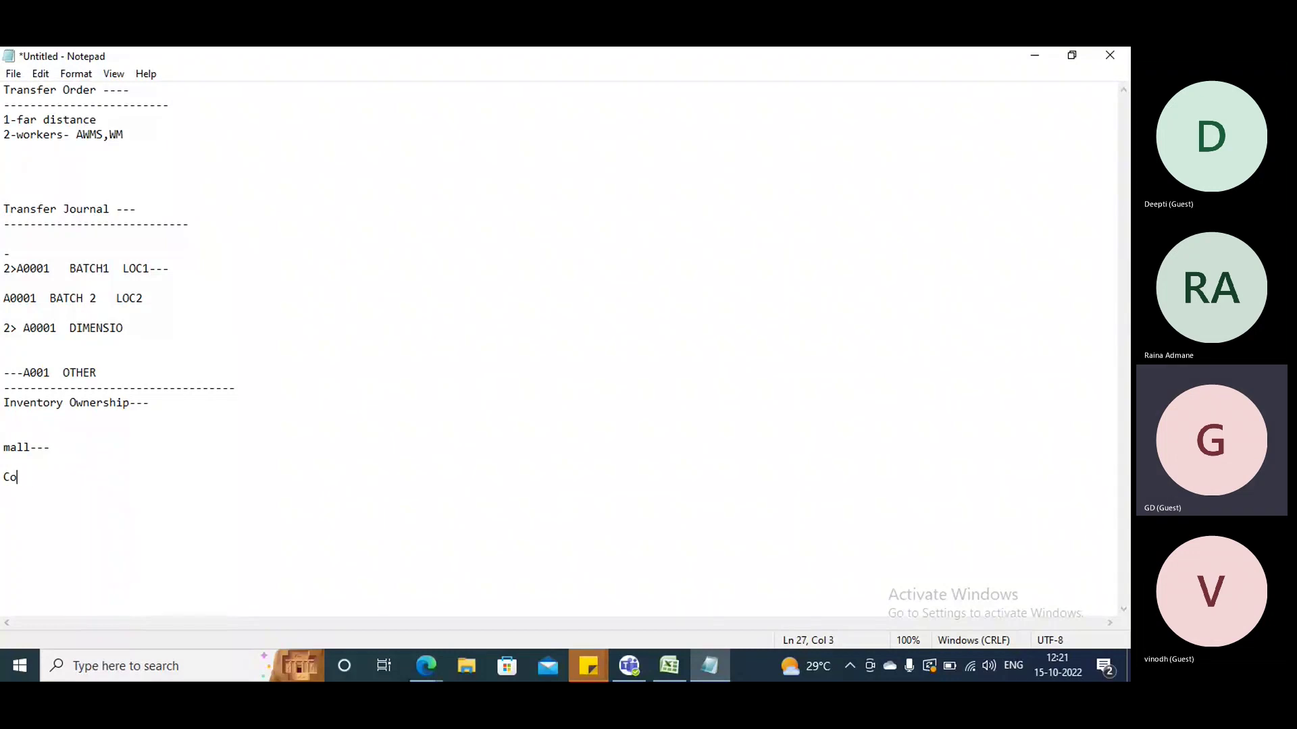
{"action": "type", "text": "l"}
{"action": "key", "text": "BackSpace"}
{"action": "type", "text": "k"}
{"action": "key", "text": "BackSpace"}
{"action": "key", "text": "BackSpace"}
{"action": "key", "text": "BackSpace"}
{"action": "key", "text": "BackSpace"}
{"action": "type", "text": "Volta"}
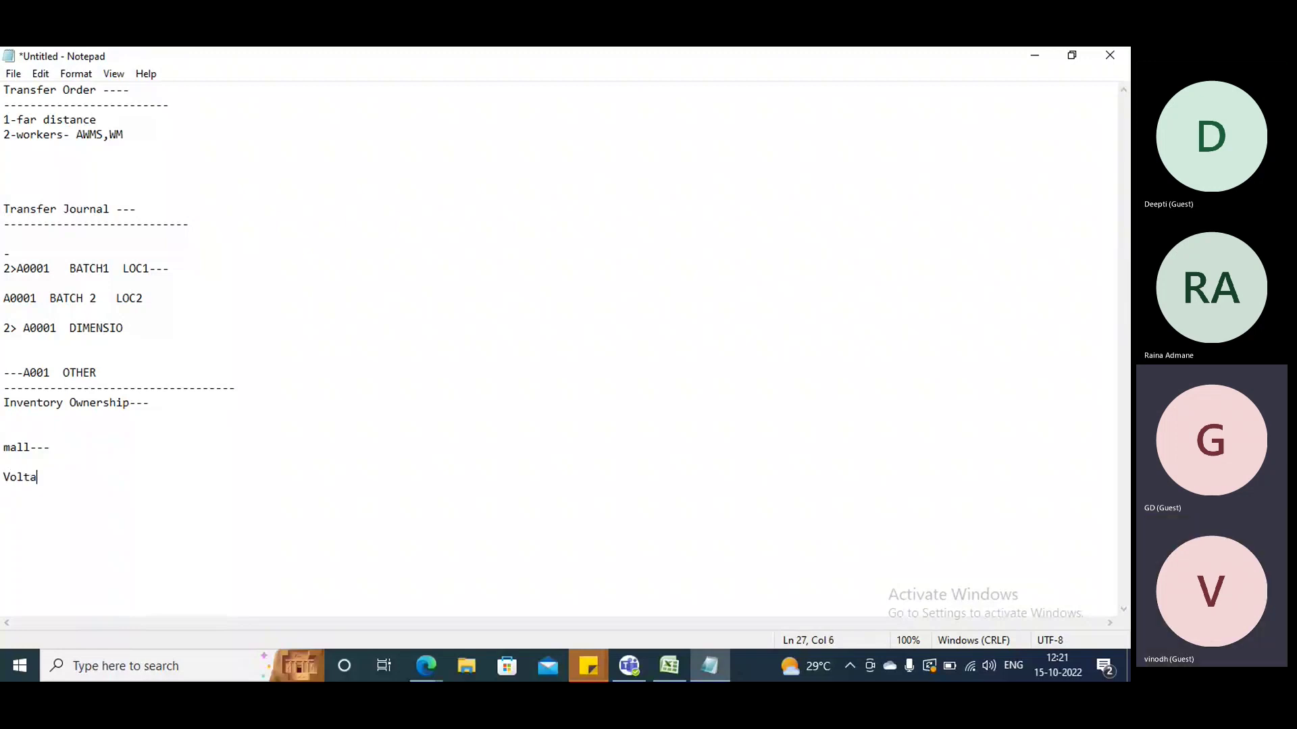
{"action": "type", "text": "s--Cok"}
{"action": "key", "text": "BackSpace"}
{"action": "key", "text": "BackSpace"}
{"action": "key", "text": "BackSpace"}
{"action": "key", "text": "BackSpace"}
{"action": "key", "text": "BackSpace"}
{"action": "key", "text": "BackSpace"}
{"action": "key", "text": "BackSpace"}
{"action": "key", "text": "BackSpace"}
{"action": "key", "text": "BackSpace"}
{"action": "key", "text": "BackSpace"}
{"action": "key", "text": "BackSpace"}
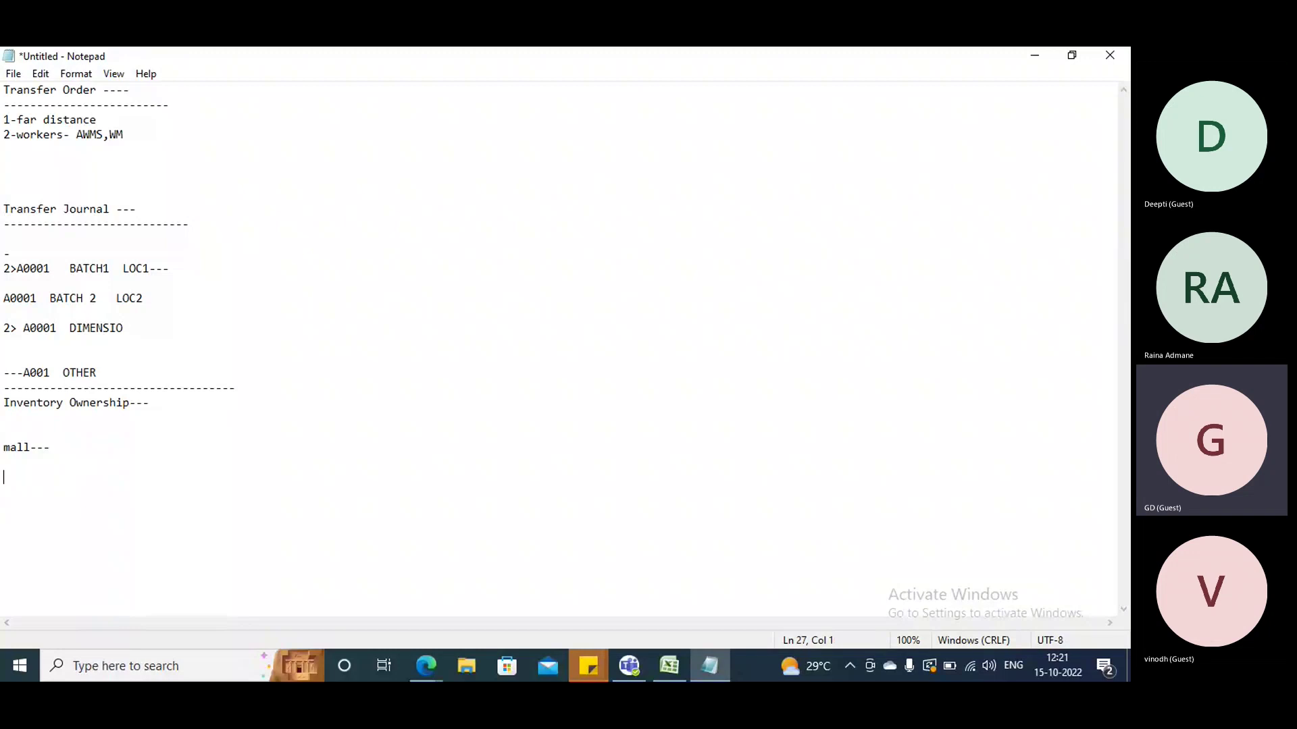
- Write "Show case --- Shope Dove" on the line below the "mall---" entry
{"action": "type", "text": "Show case "}
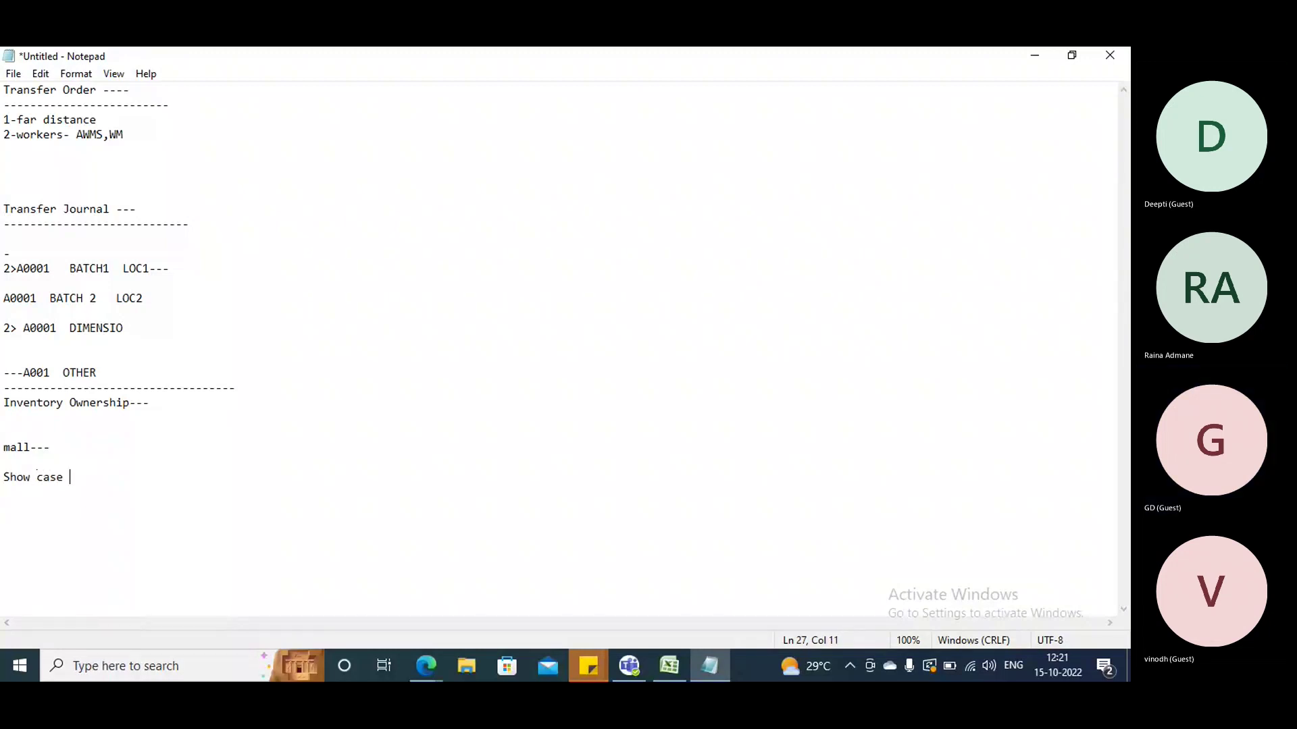
{"action": "type", "text": "---"}
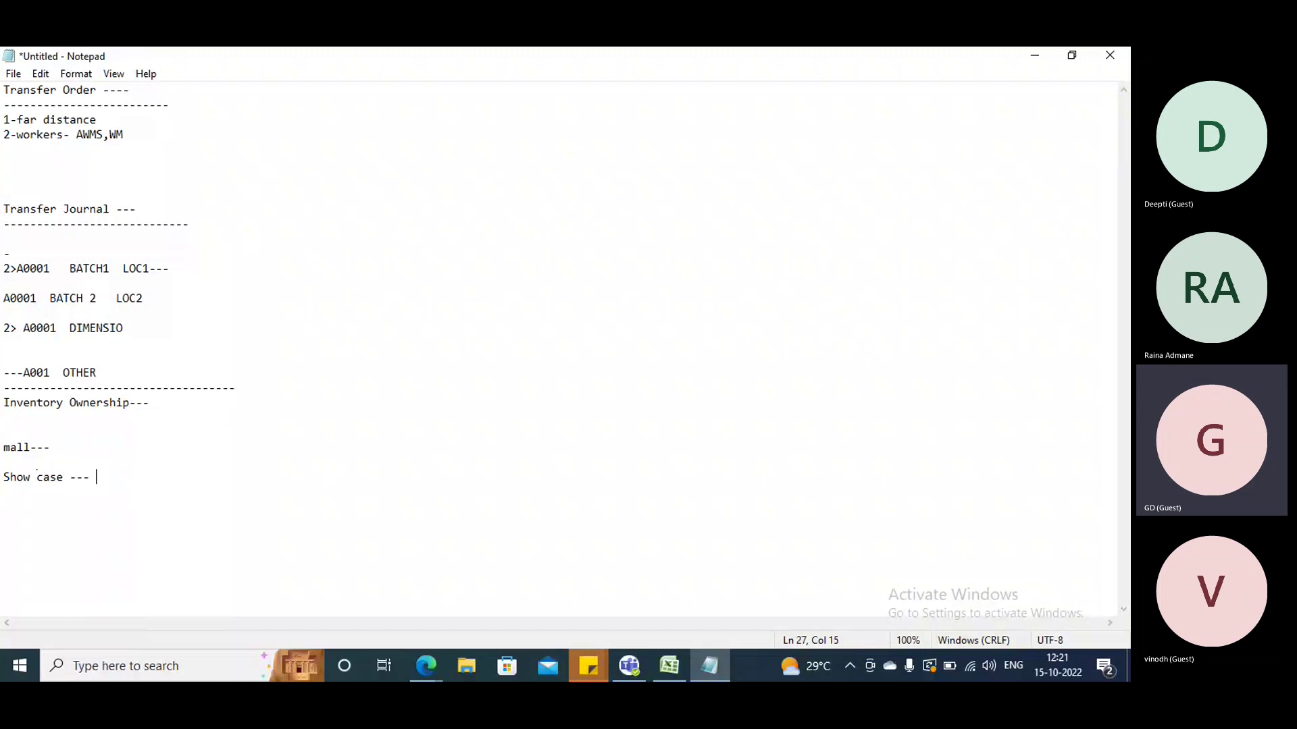
{"action": "type", "text": "Shope"}
{"action": "key", "text": "BackSpace"}
{"action": "type", "text": "Dove"}
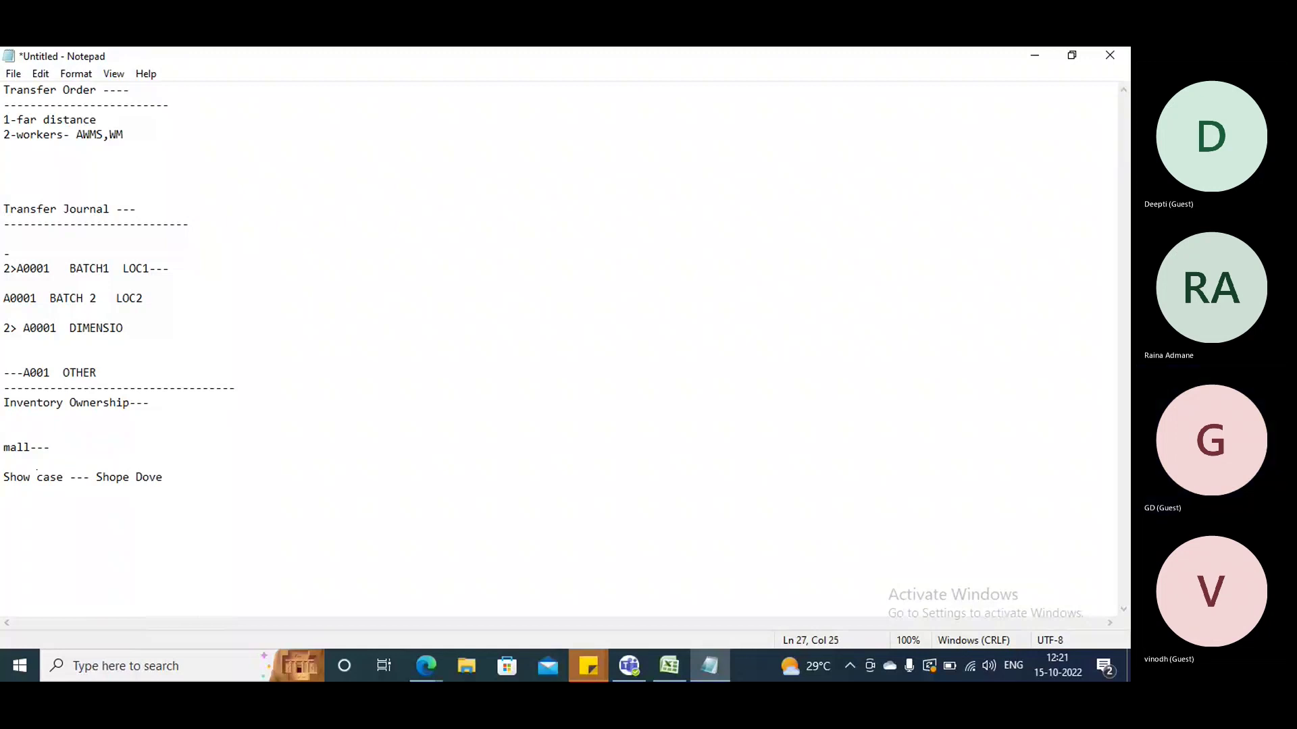
- Correct the word "Shope" to "soap" in the Show case line
{"action": "left_click", "coordinate": [122, 473]}
{"action": "key", "text": "BackSpace"}
{"action": "key", "text": "BackSpace"}
{"action": "key", "text": "BackSpace"}
{"action": "key", "text": "BackSpace"}
{"action": "type", "text": "soa"}
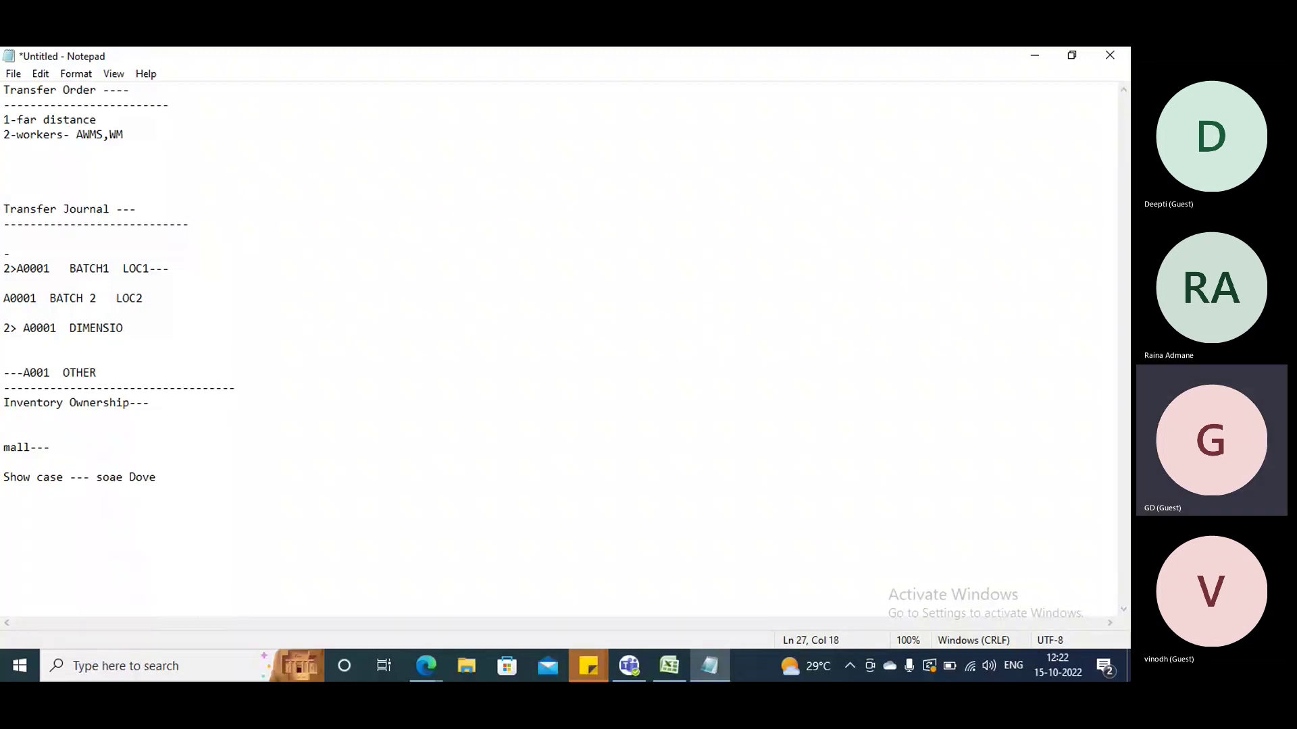
{"action": "type", "text": "p"}
{"action": "key", "text": "Delete"}
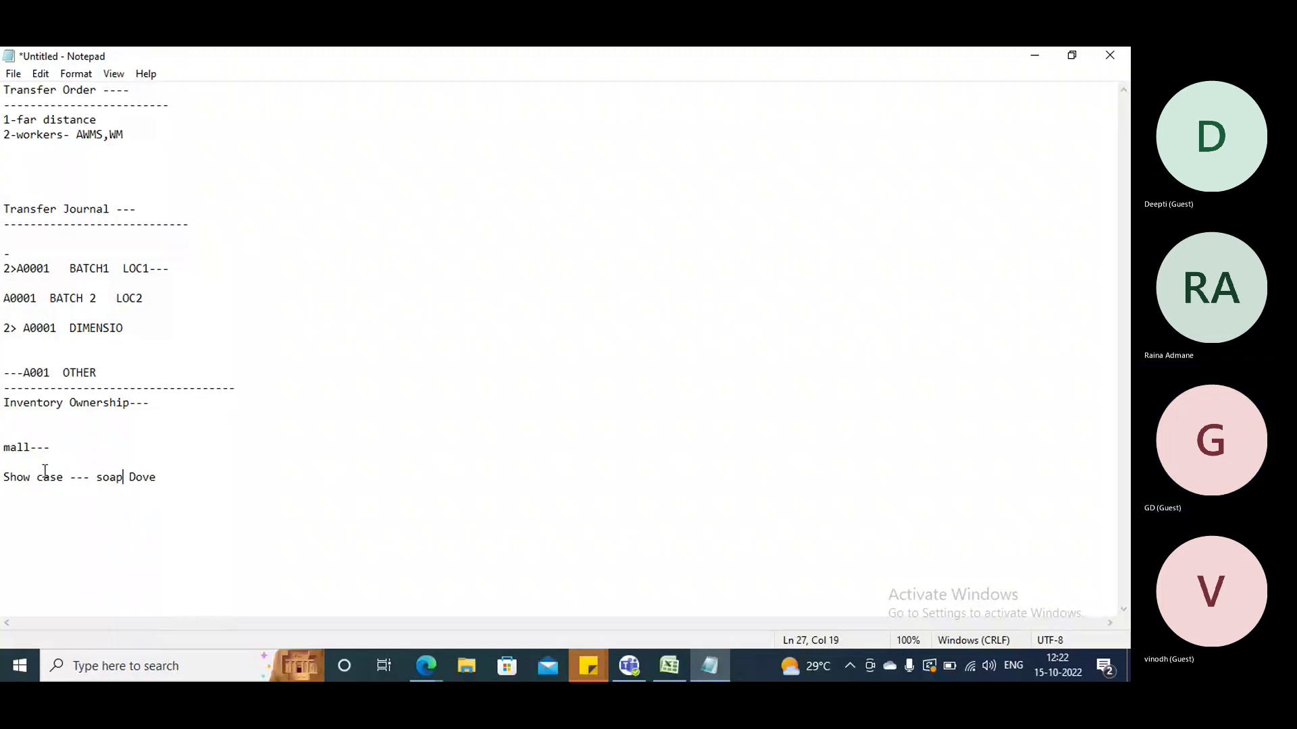
- Append "Relience shop" to the "mall---" entry under the Inventory Ownership heading
{"action": "left_click", "coordinate": [63, 446]}
{"action": "type", "text": "Rele"}
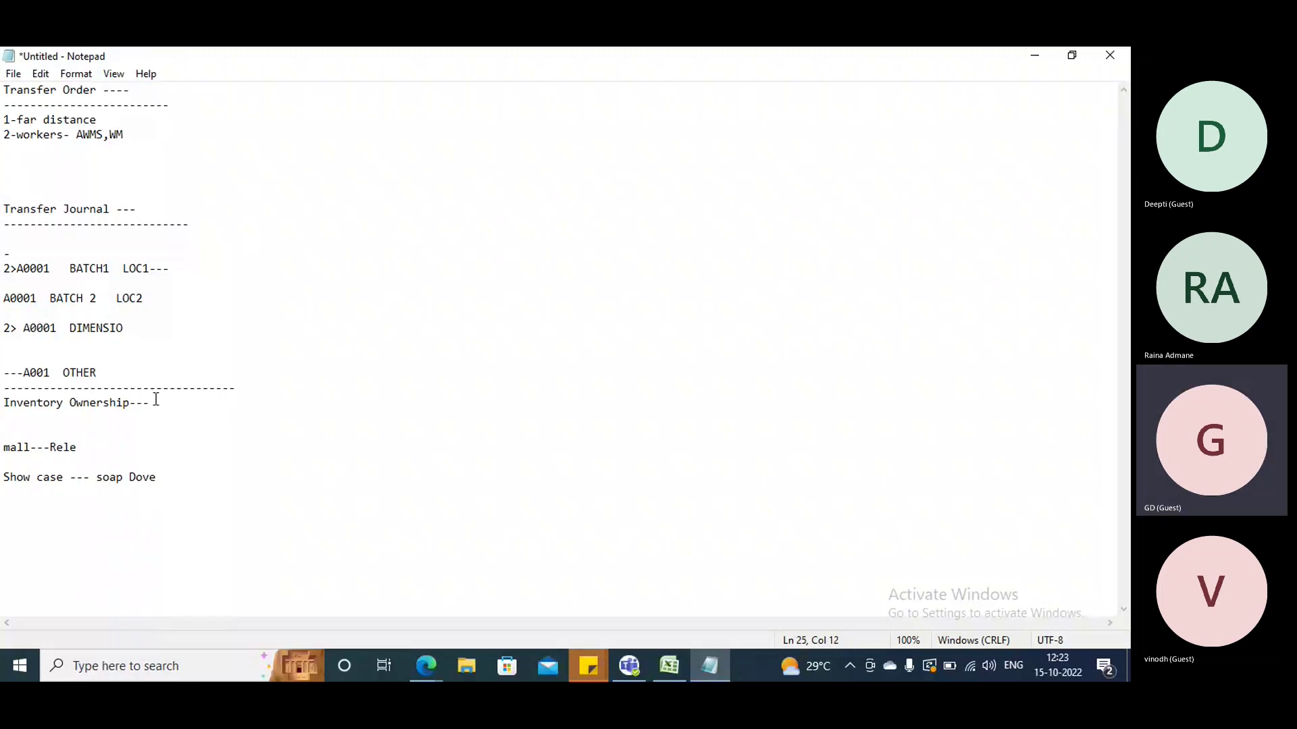
{"action": "key", "text": "BackSpace"}
{"action": "type", "text": "ience sh"}
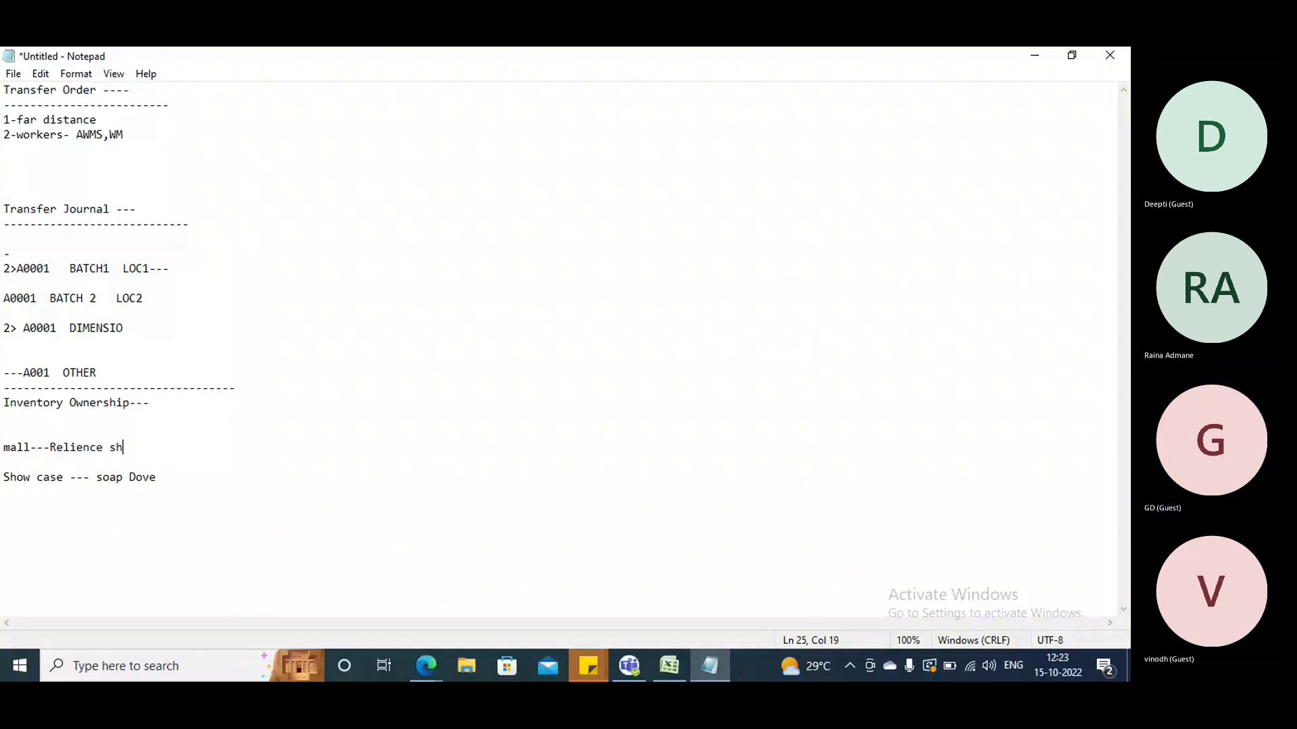
{"action": "type", "text": "op"}
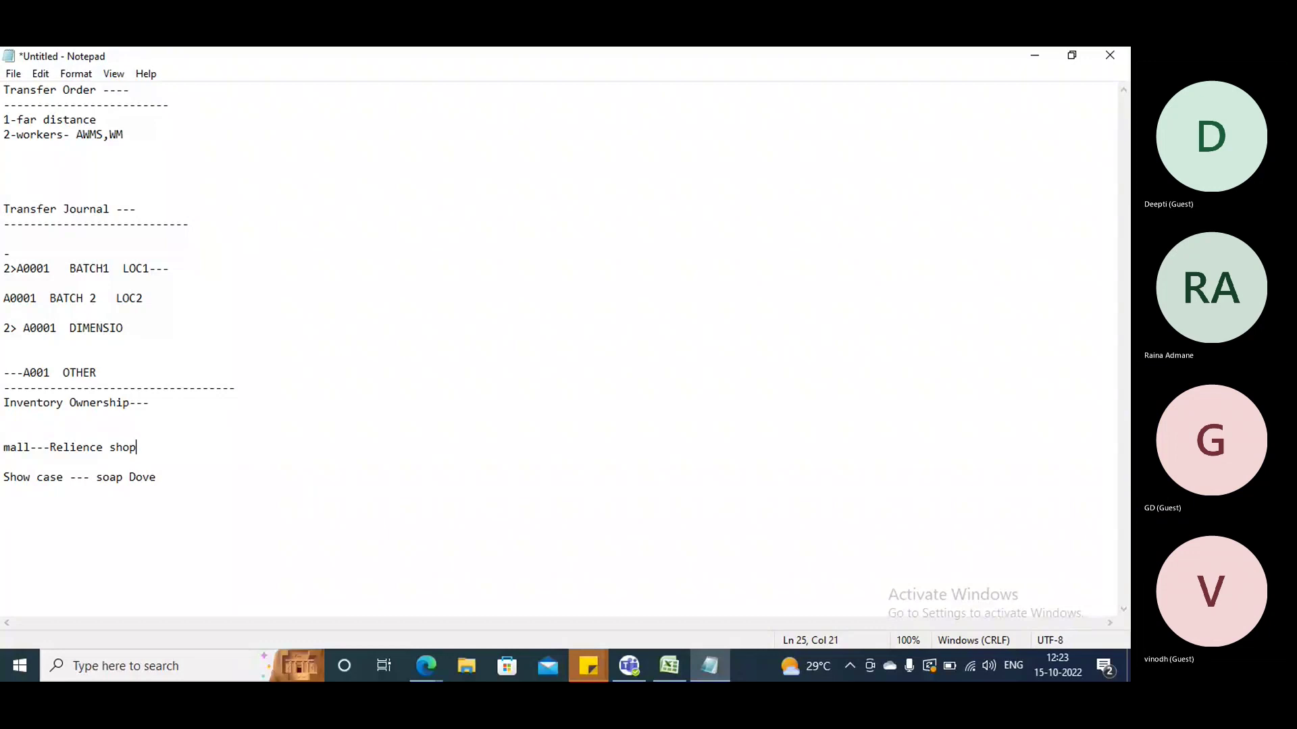
- Delete the word "soap" from the Show case line, keeping "Dove"
{"action": "left_click", "coordinate": [165, 477]}
{"action": "key", "text": "Left"}
{"action": "key", "text": "Left"}
{"action": "key", "text": "Left"}
{"action": "key", "text": "Left"}
{"action": "key", "text": "Left"}
{"action": "key", "text": "BackSpace"}
{"action": "key", "text": "BackSpace"}
{"action": "key", "text": "BackSpace"}
{"action": "key", "text": "BackSpace"}
- Below the Show case line, add the store manager's name with "--Store manager", and "Manger Dove-" followed by that manager's name, separated by a blank line
{"action": "left_click", "coordinate": [172, 476]}
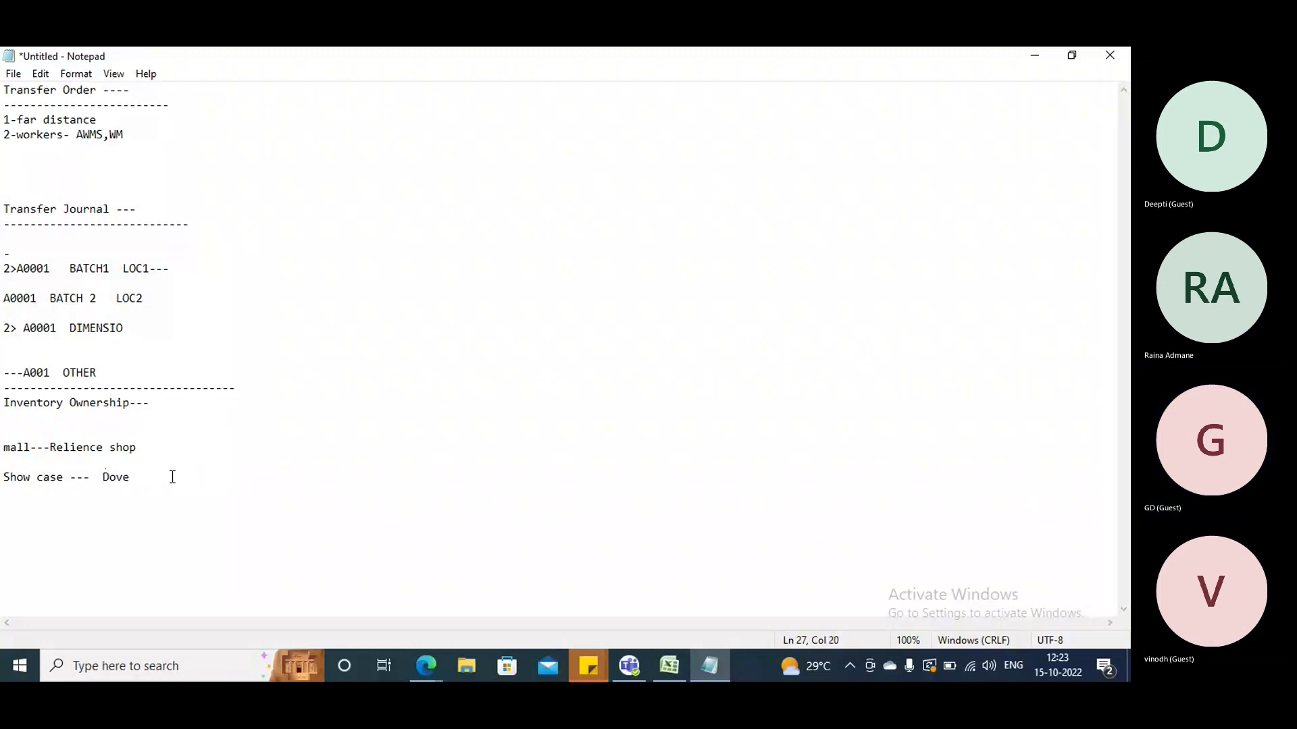
{"action": "key", "text": "Return"}
{"action": "key", "text": "Return"}
{"action": "type", "text": "Deep"}
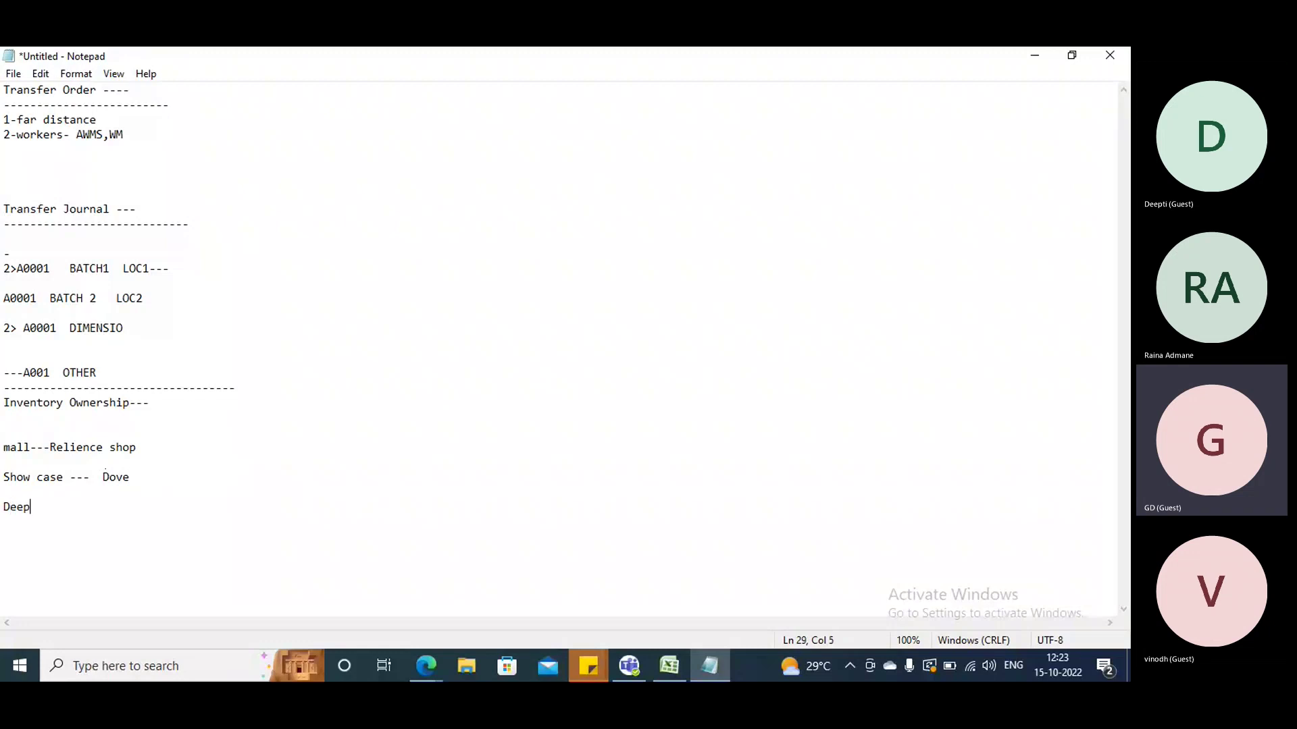
{"action": "type", "text": "ti --Store manager"}
{"action": "key", "text": "Return"}
{"action": "key", "text": "Return"}
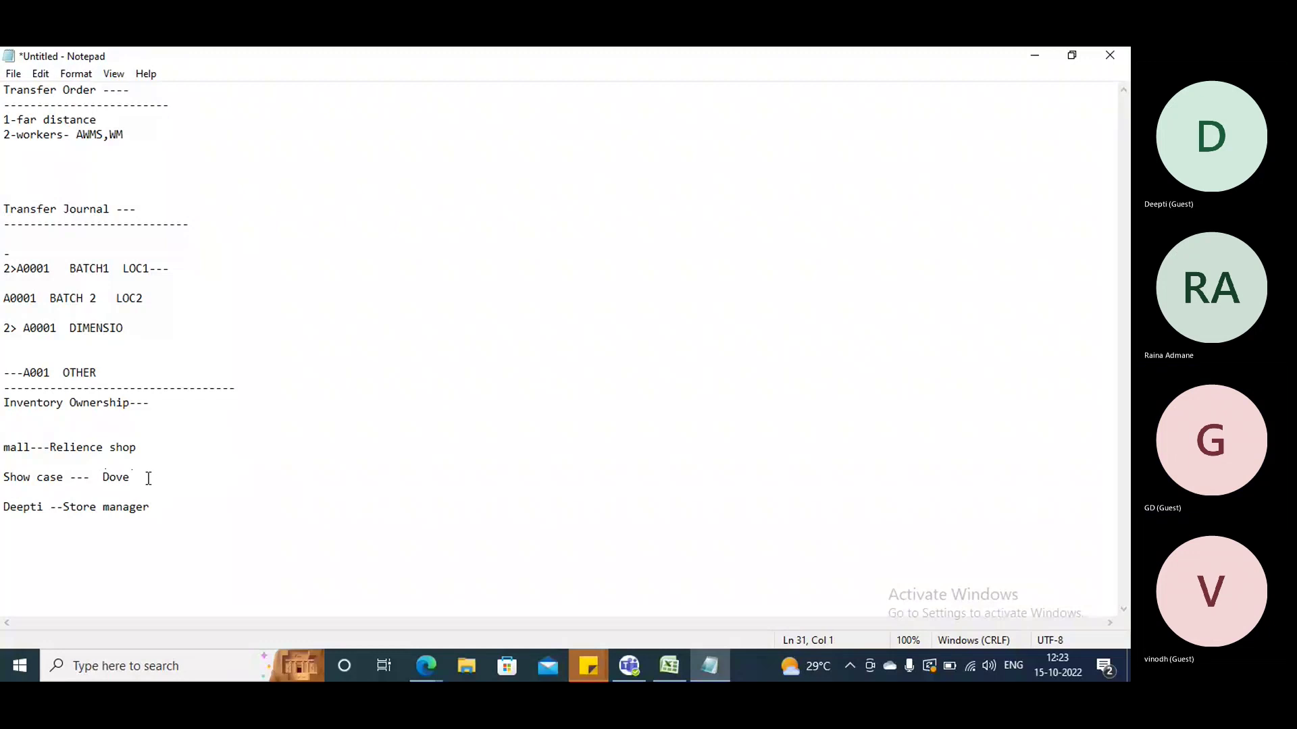
{"action": "type", "text": "Manger Dove-Gyandeep"}
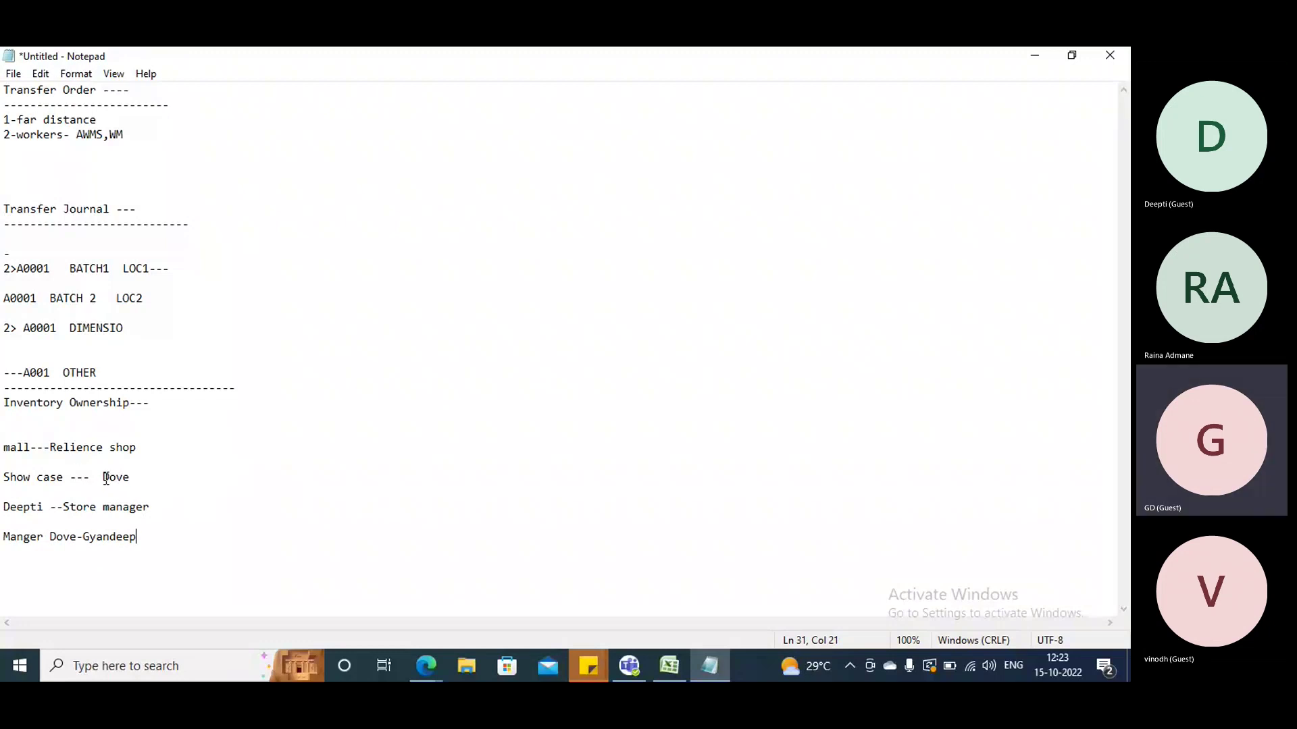
- In the Show case line, add "---100" after "Dove" and "Represe" with the representative's name after "Show case"
{"action": "left_click", "coordinate": [128, 476]}
{"action": "type", "text": "---100"}
{"action": "left_click", "coordinate": [70, 477]}
{"action": "type", "text": "Represe Vinod"}
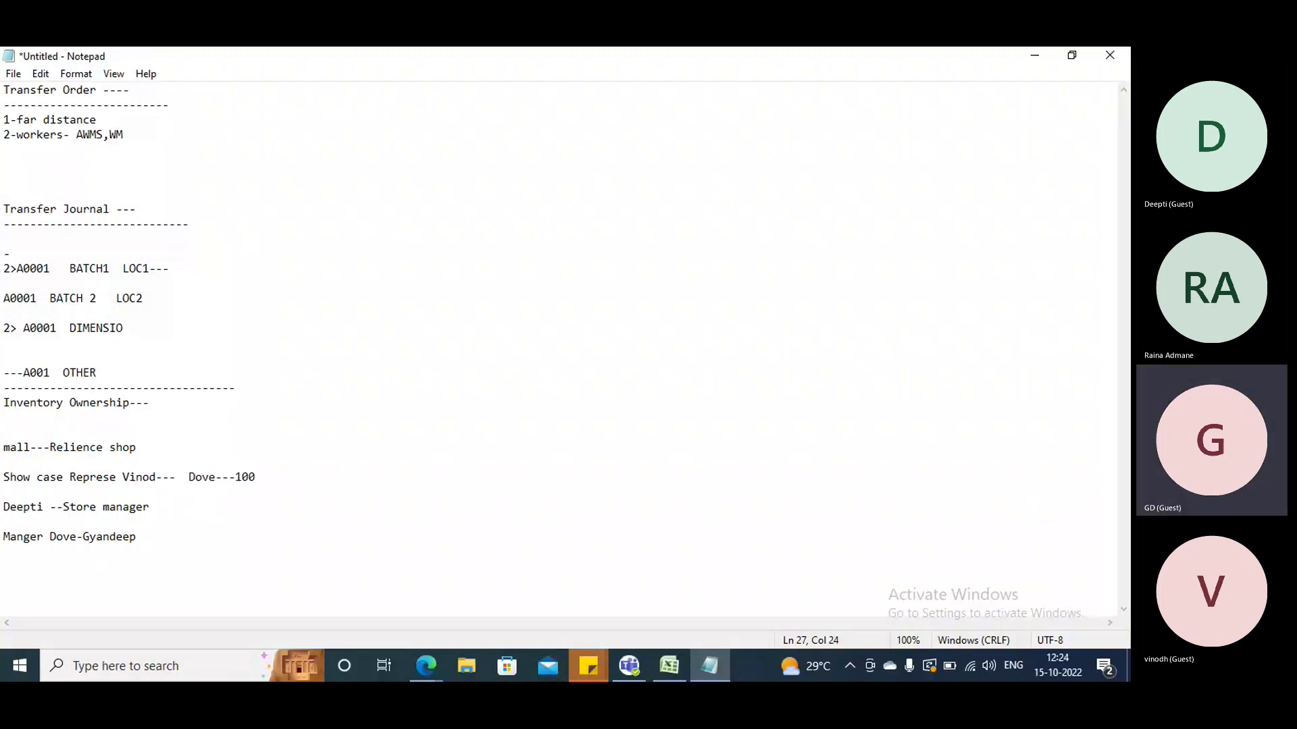
- Append "q-40 sold" after the Dove quantity in the Show case line
{"action": "left_click_drag", "start_coordinate": [137, 447], "coordinate": [2, 447]}
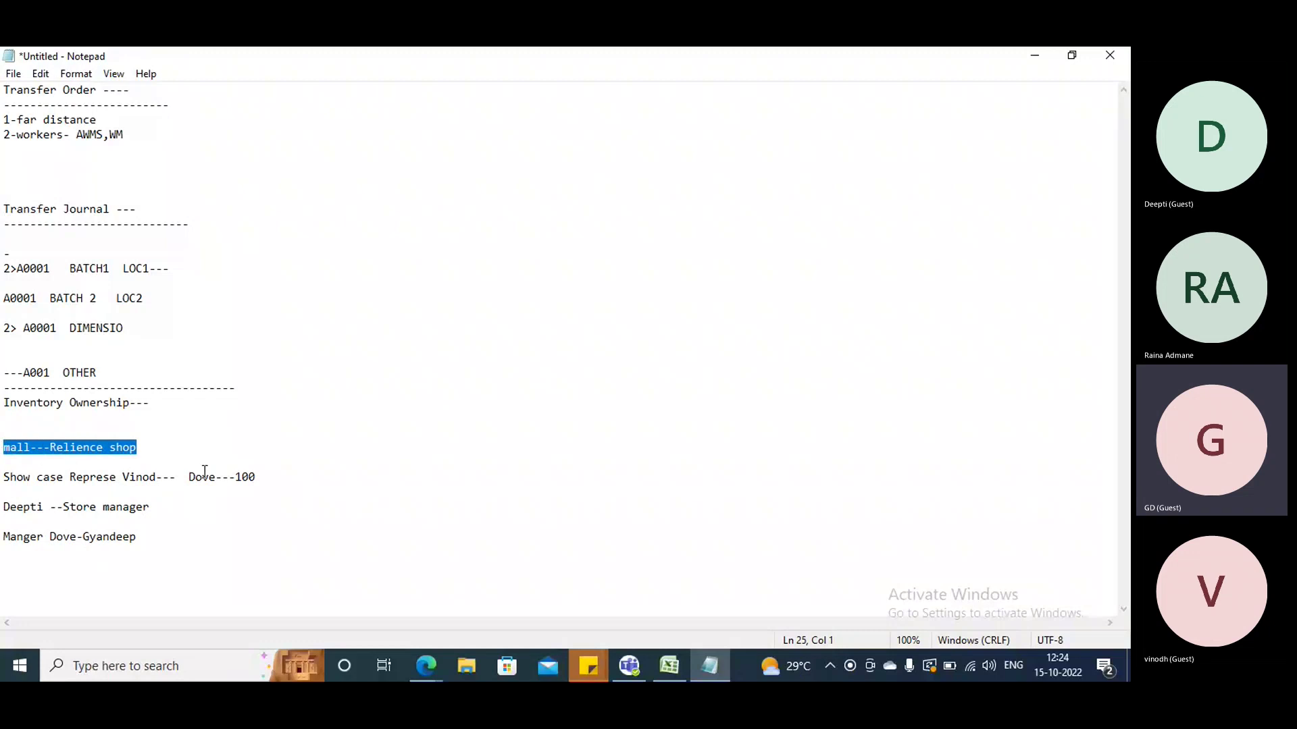
{"action": "left_click", "coordinate": [267, 474]}
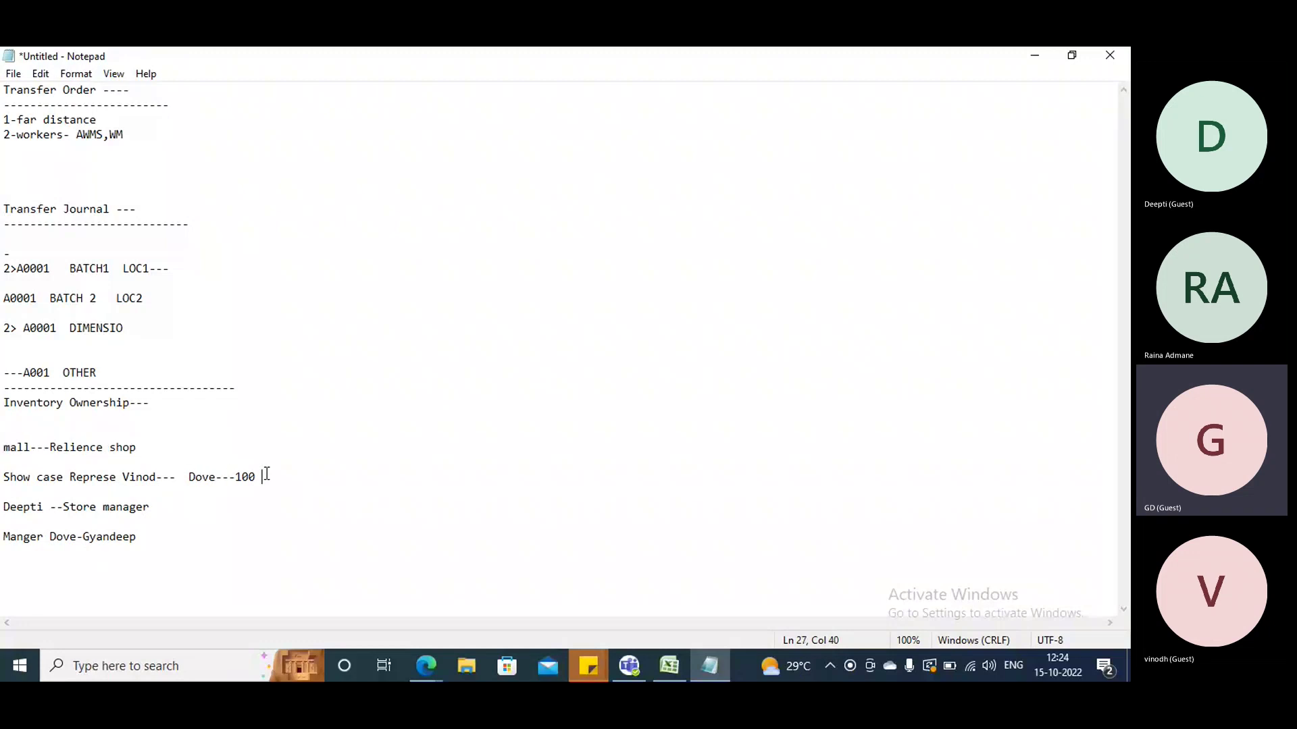
{"action": "type", "text": "q"}
{"action": "left_click_drag", "start_coordinate": [235, 477], "coordinate": [257, 477]}
{"action": "left_click", "coordinate": [289, 468]}
{"action": "left_click", "coordinate": [281, 473]}
{"action": "type", "text": "-40 sold"}
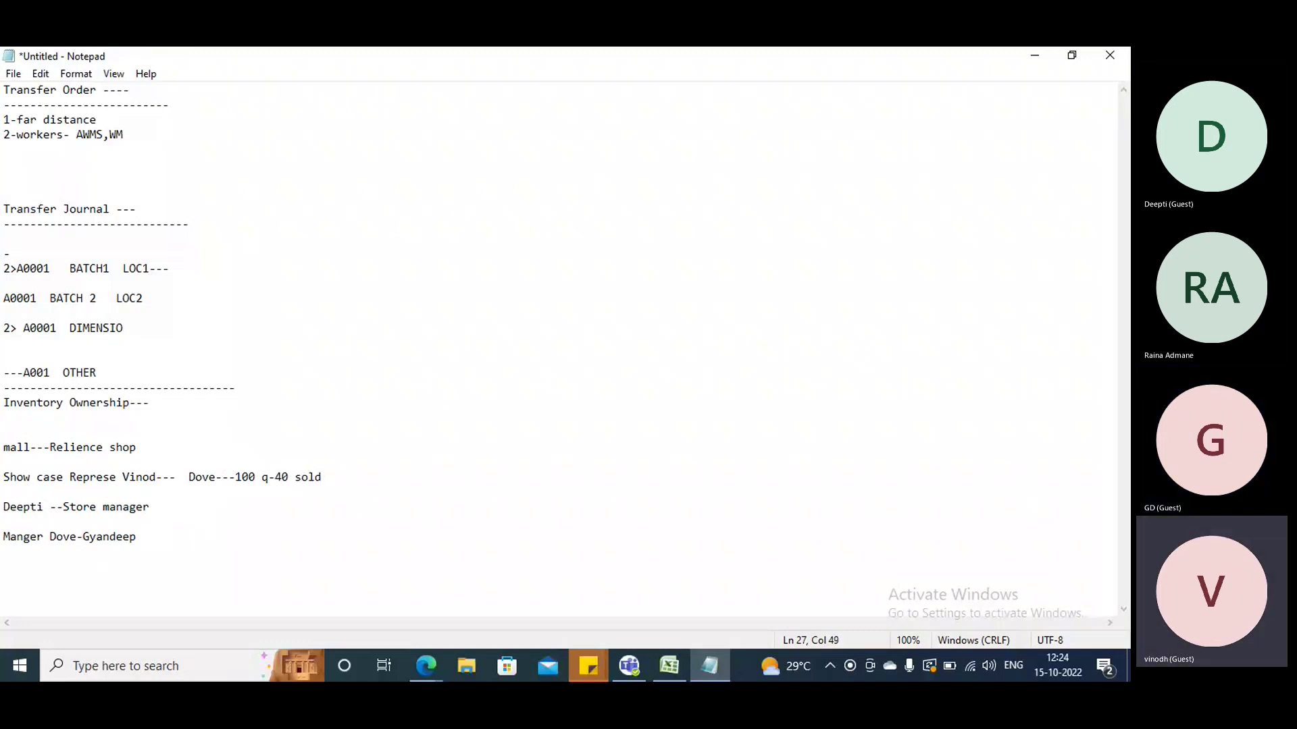
- Append "pay" and the Dove manager's name to the Store manager line, and end the "Manger Dove" line with a dash
{"action": "left_click", "coordinate": [176, 507]}
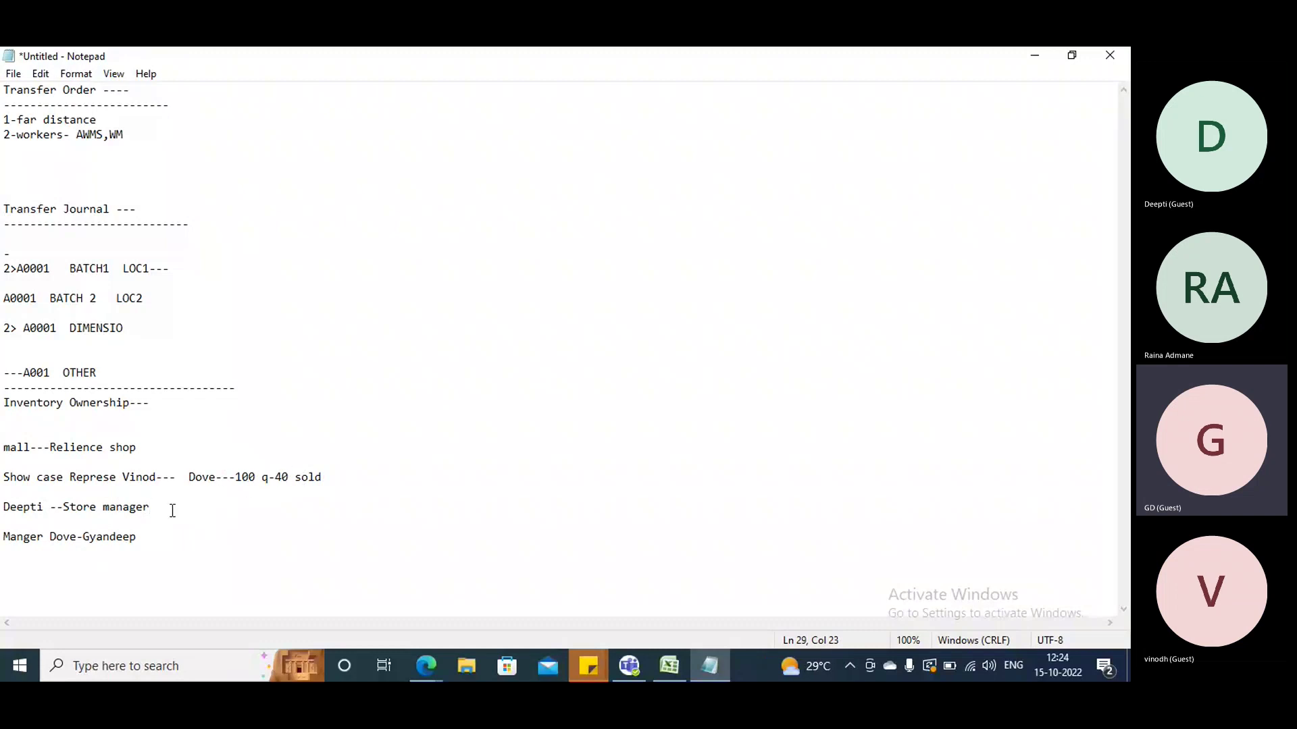
{"action": "type", "text": "pay gyandeep"}
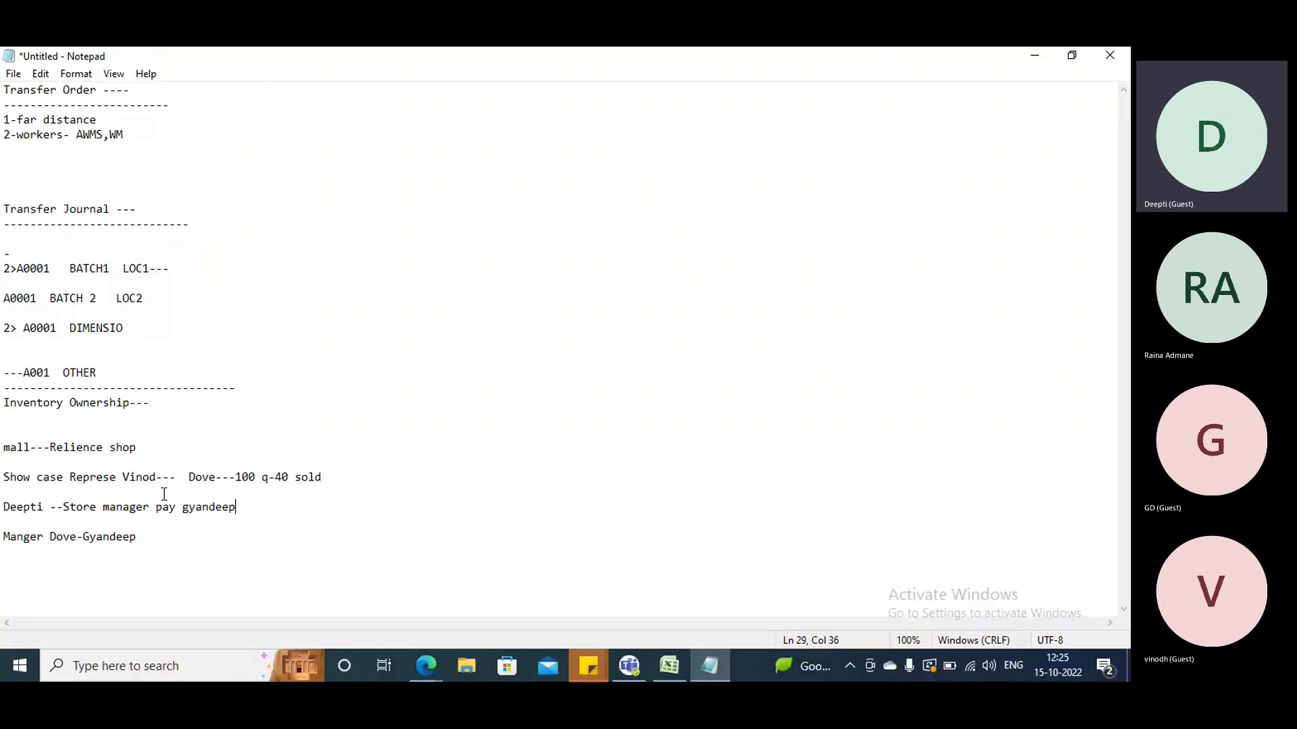
{"action": "left_click", "coordinate": [146, 534]}
{"action": "type", "text": "-"}
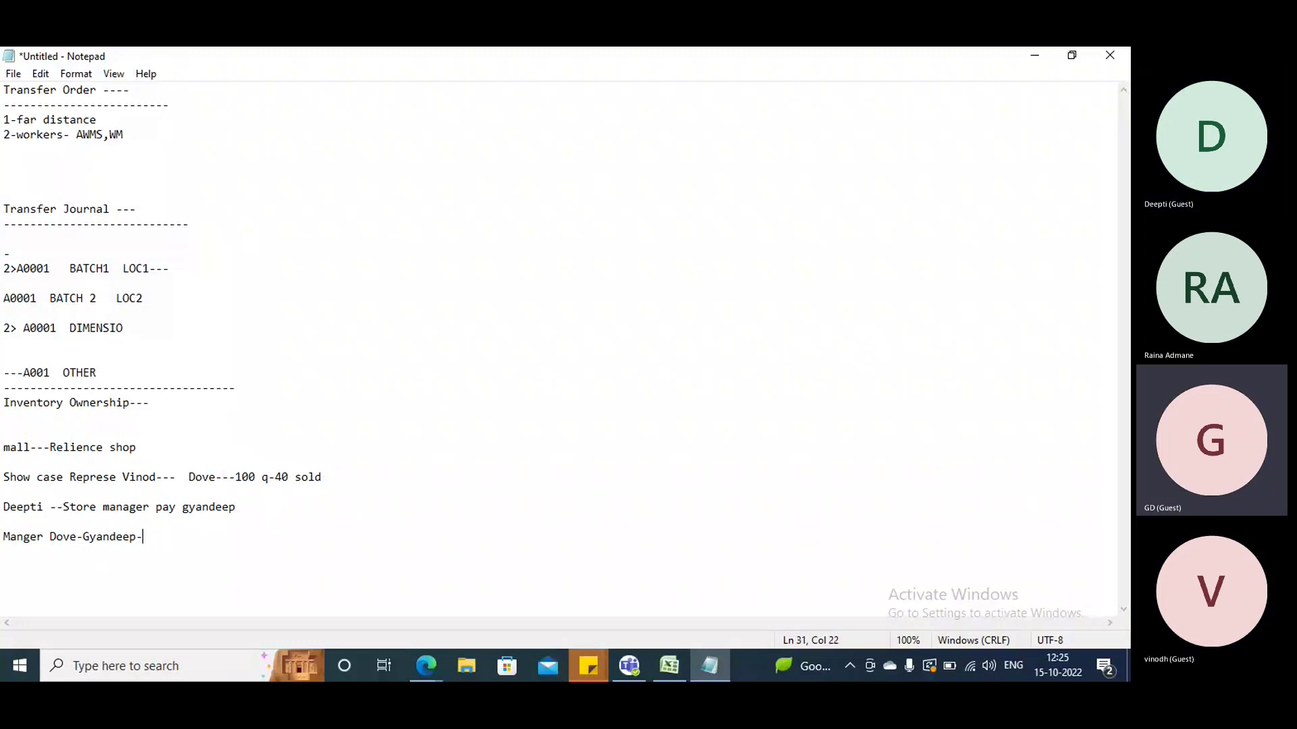
- Add a dashed separator line below the "Manger Dove" entry, followed by a long run of blank lines
{"action": "key", "text": "Return"}
{"action": "type", "text": "----------------------------------"}
{"action": "key", "text": "Return"}
{"action": "key", "text": "Return"}
{"action": "key", "text": "Return"}
{"action": "key", "text": "Return"}
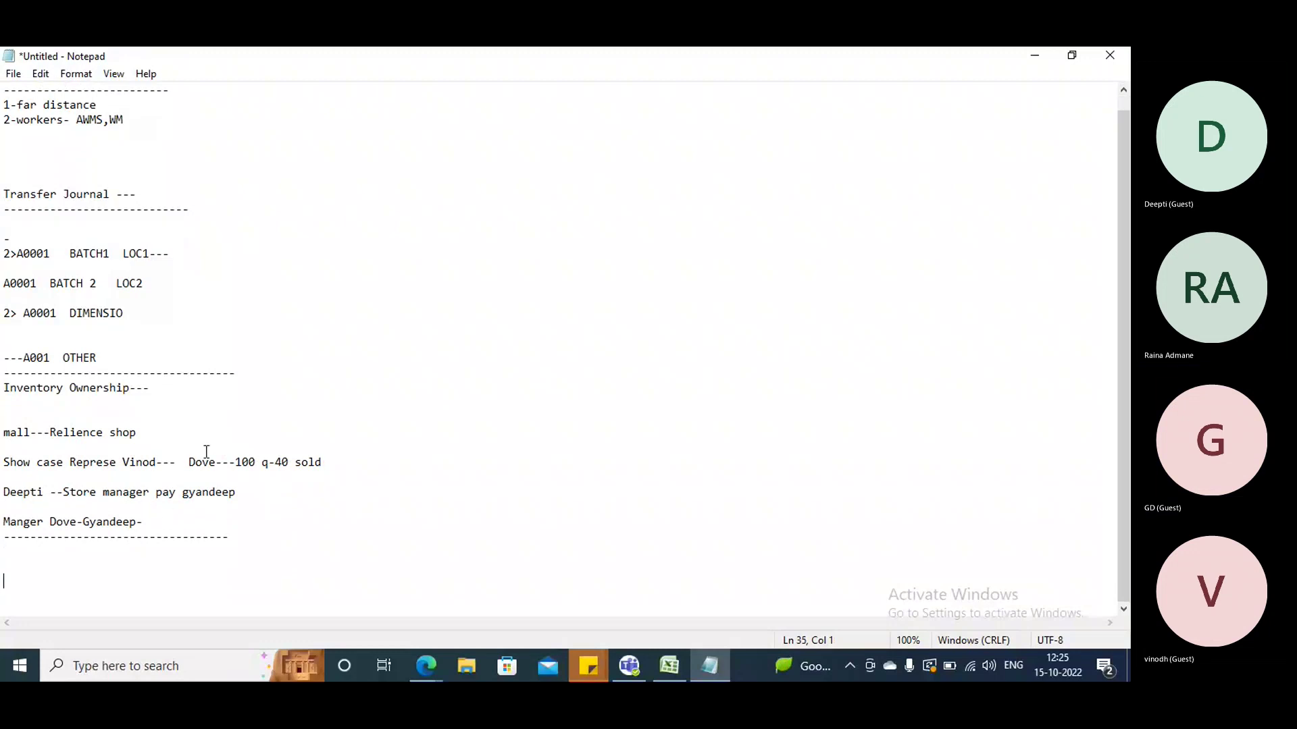
{"action": "key", "text": "Return"}
{"action": "key", "text": "Return"}
{"action": "key", "text": "Return"}
{"action": "key", "text": "Return"}
{"action": "key", "text": "Return"}
{"action": "key", "text": "Return"}
{"action": "key", "text": "Return"}
{"action": "key", "text": "Return"}
{"action": "key", "text": "Return"}
{"action": "key", "text": "Return"}
{"action": "key", "text": "Return"}
{"action": "key", "text": "Return"}
{"action": "key", "text": "Return"}
{"action": "key", "text": "Return"}
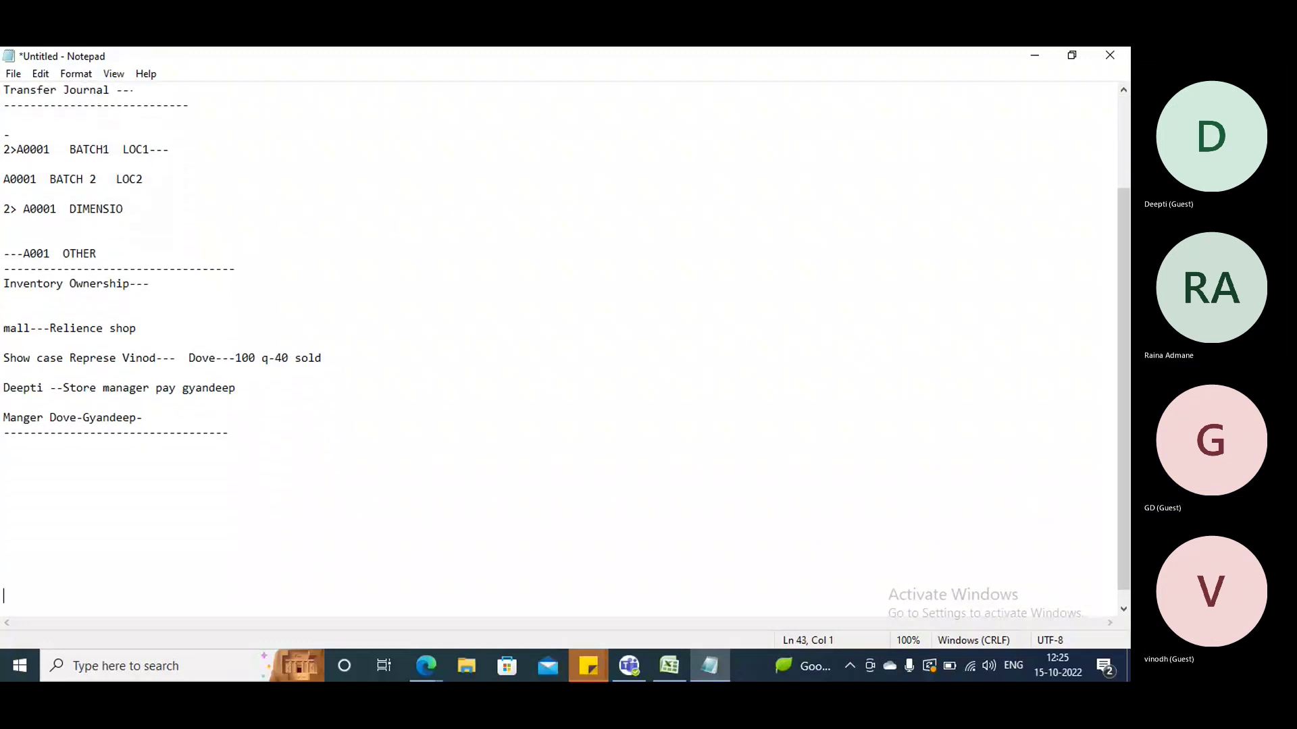
{"action": "key", "text": "Return"}
{"action": "key", "text": "Return"}
{"action": "key", "text": "Return"}
{"action": "key", "text": "Return"}
{"action": "key", "text": "Return"}
{"action": "key", "text": "Return"}
{"action": "key", "text": "Return"}
{"action": "key", "text": "Return"}
{"action": "key", "text": "Return"}
{"action": "key", "text": "Return"}
{"action": "key", "text": "Return"}
{"action": "key", "text": "Return"}
{"action": "key", "text": "Return"}
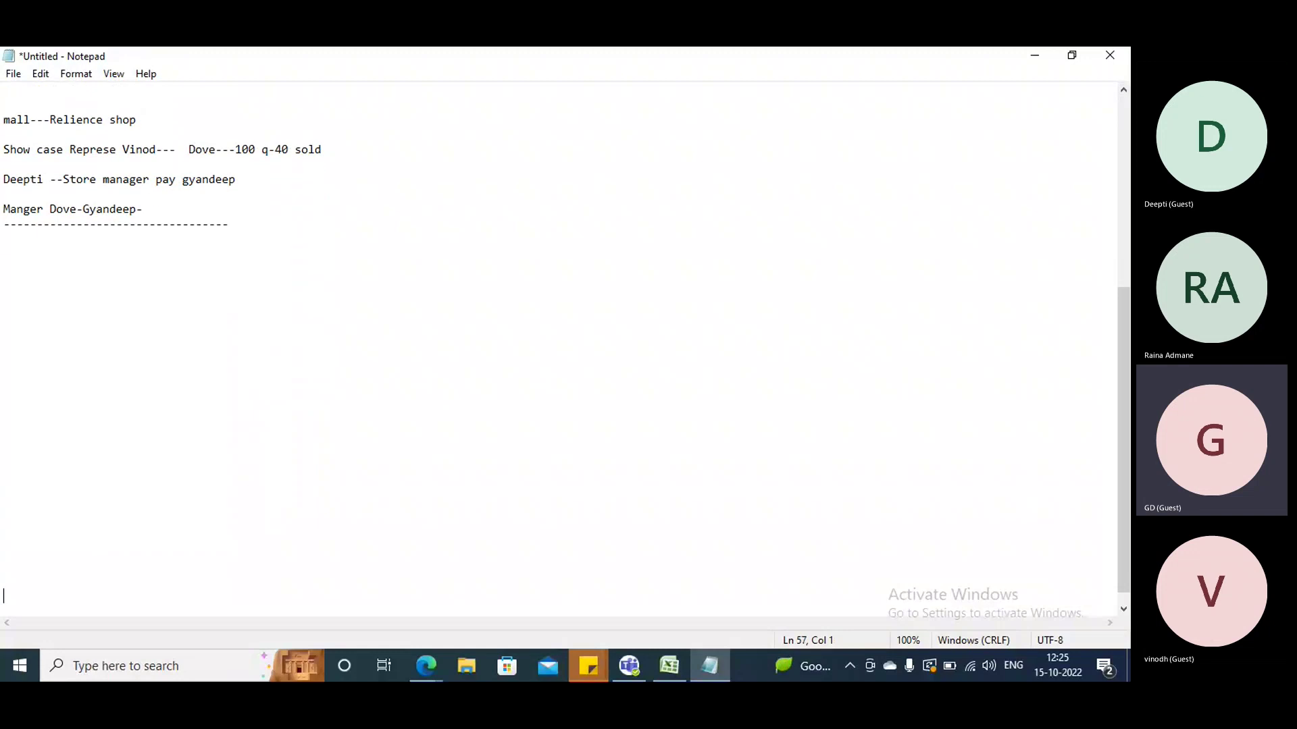
{"action": "key", "text": "Return"}
{"action": "key", "text": "Return"}
{"action": "key", "text": "Return"}
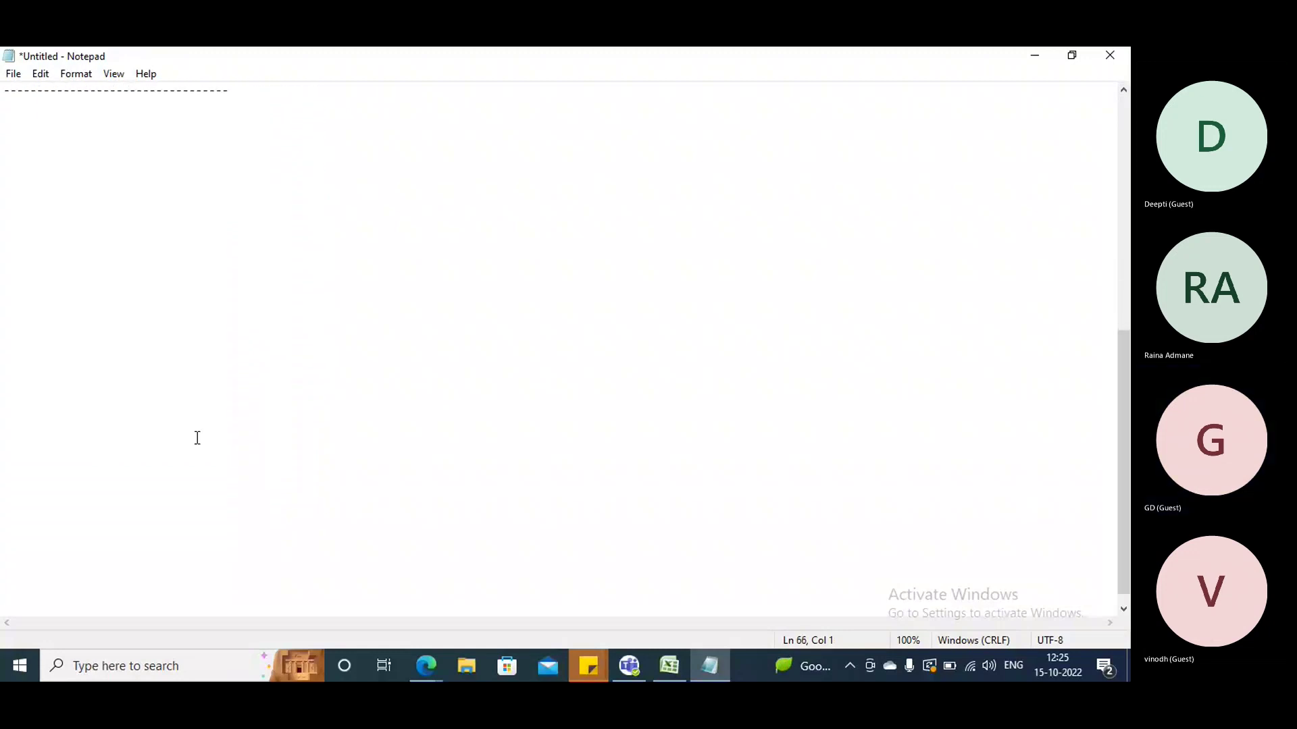
- Write "Relince mall" followed by a row of dashes a few lines below the last separator
{"action": "left_click", "coordinate": [68, 146]}
{"action": "type", "text": "Relince "}
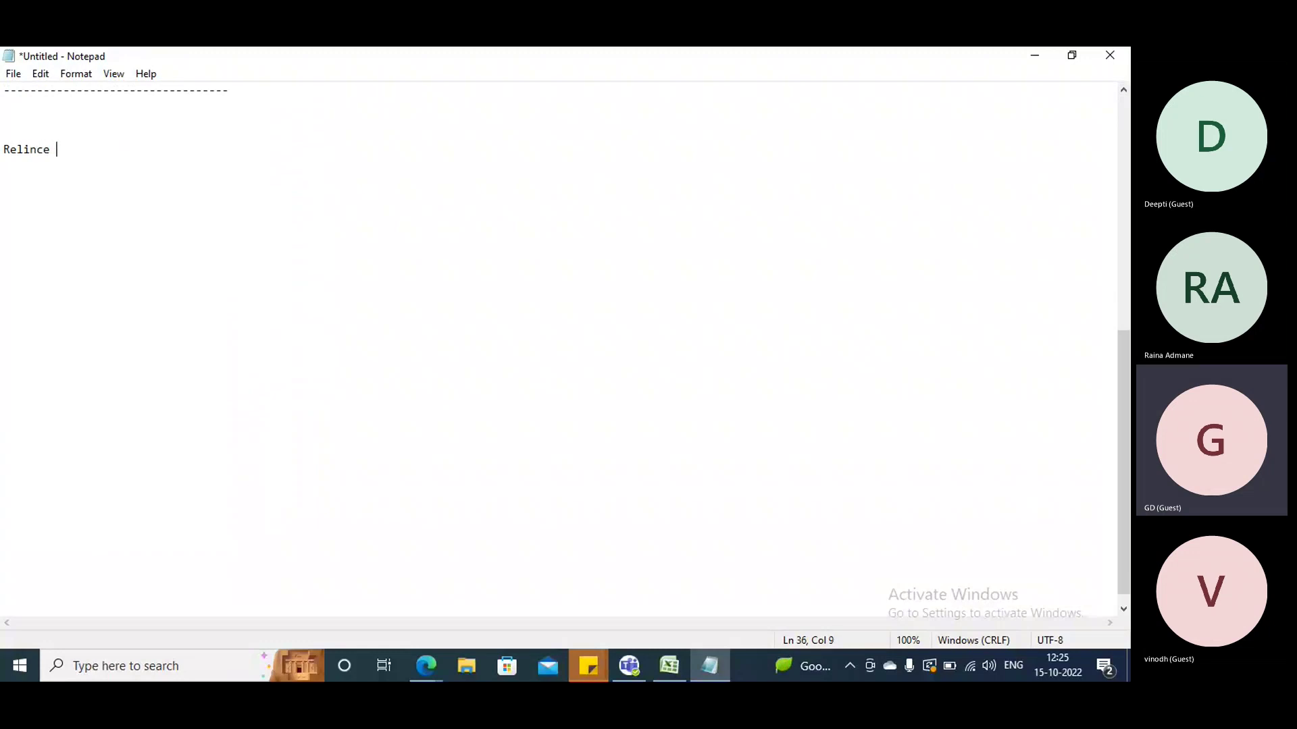
{"action": "type", "text": "s"}
{"action": "key", "text": "BackSpace"}
{"action": "type", "text": "mall ----------"}
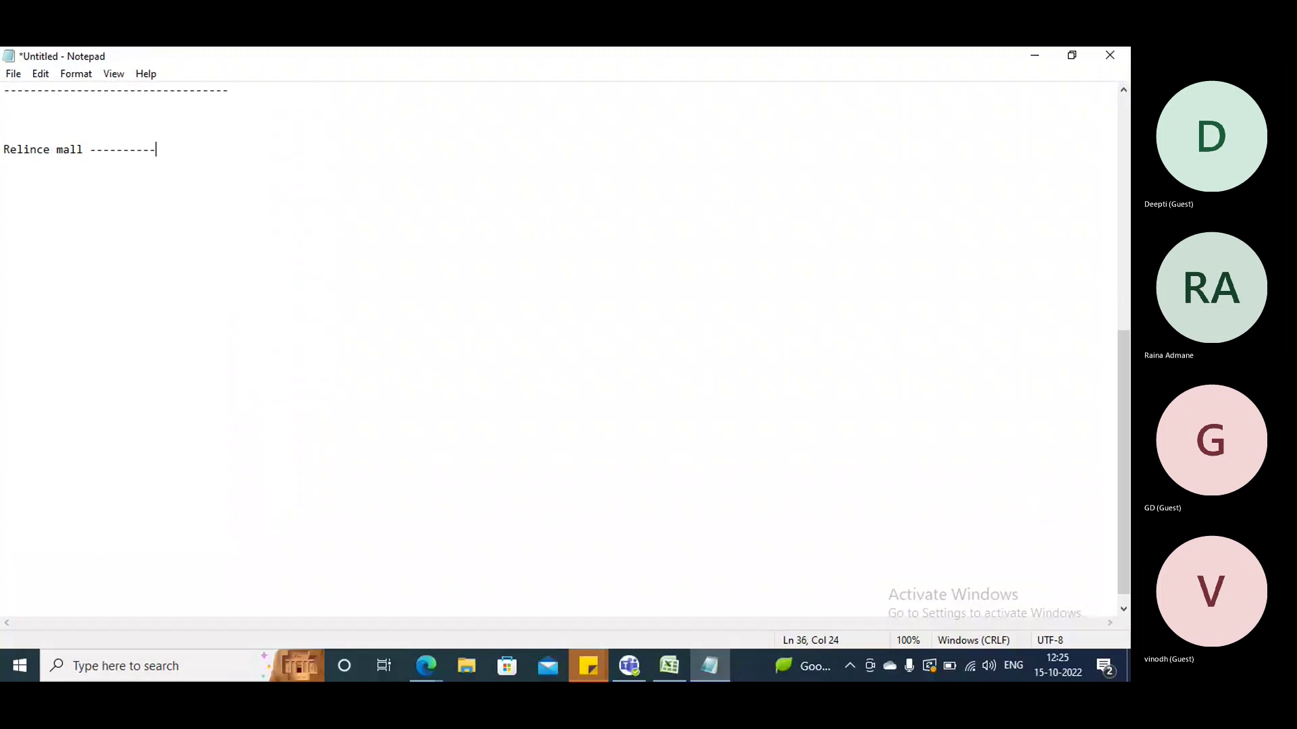
- Extend the dashes on the "Relince mall" line and end it with "Warehouse Consignment Warehouse"
{"action": "type", "text": "------------------------------------ Waehouse"}
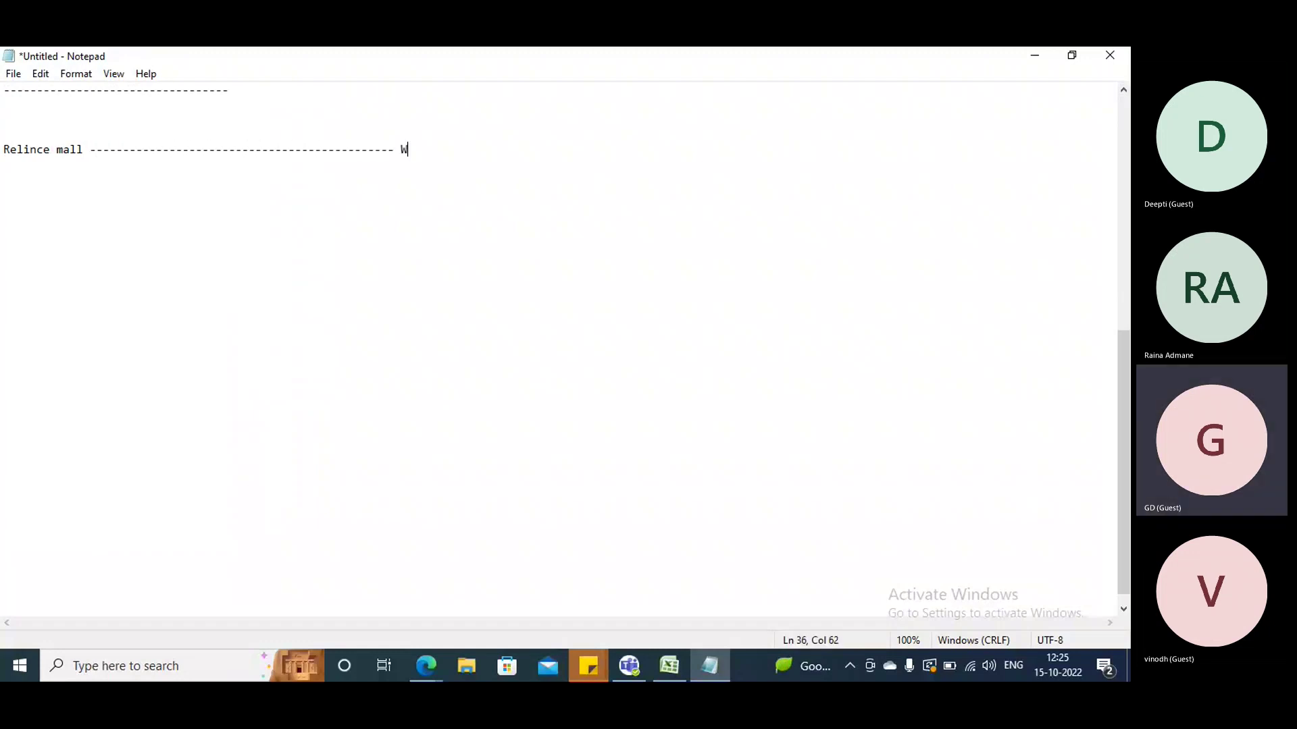
{"action": "key", "text": "BackSpace"}
{"action": "key", "text": "BackSpace"}
{"action": "key", "text": "BackSpace"}
{"action": "key", "text": "BackSpace"}
{"action": "key", "text": "BackSpace"}
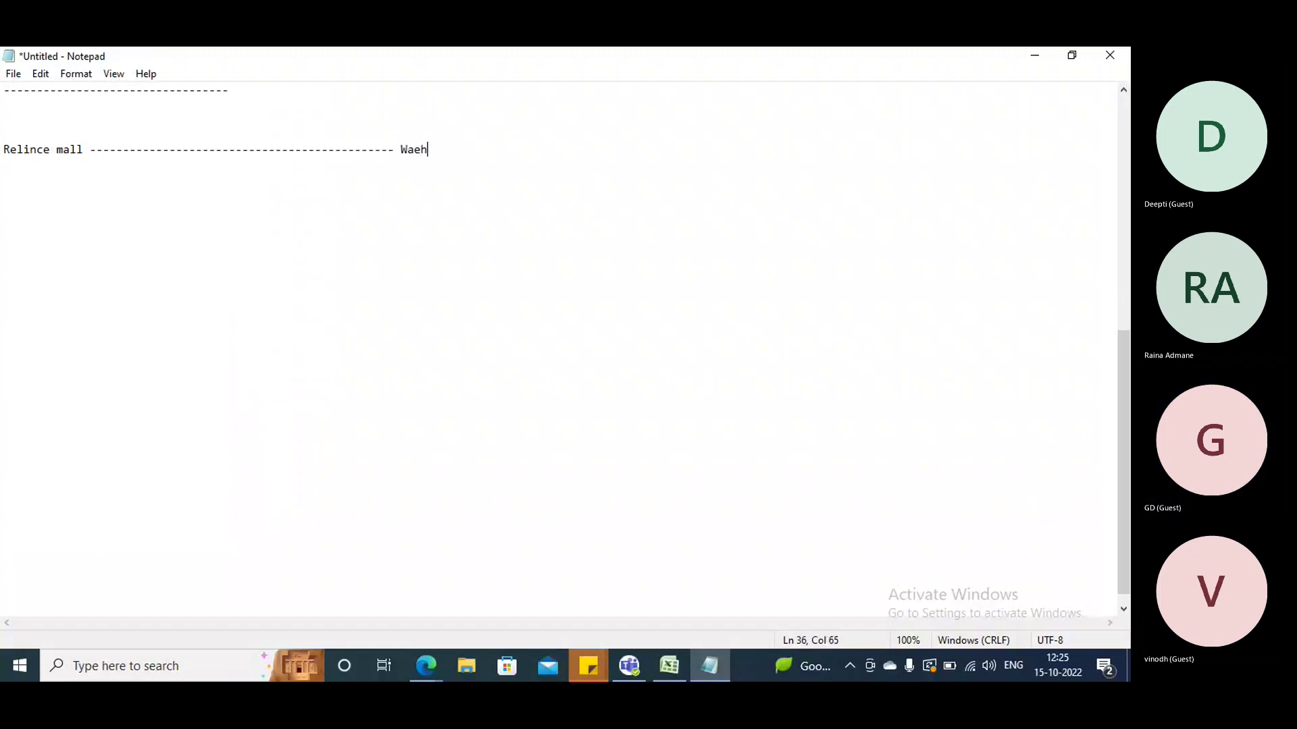
{"action": "type", "text": "rehouse Consi"}
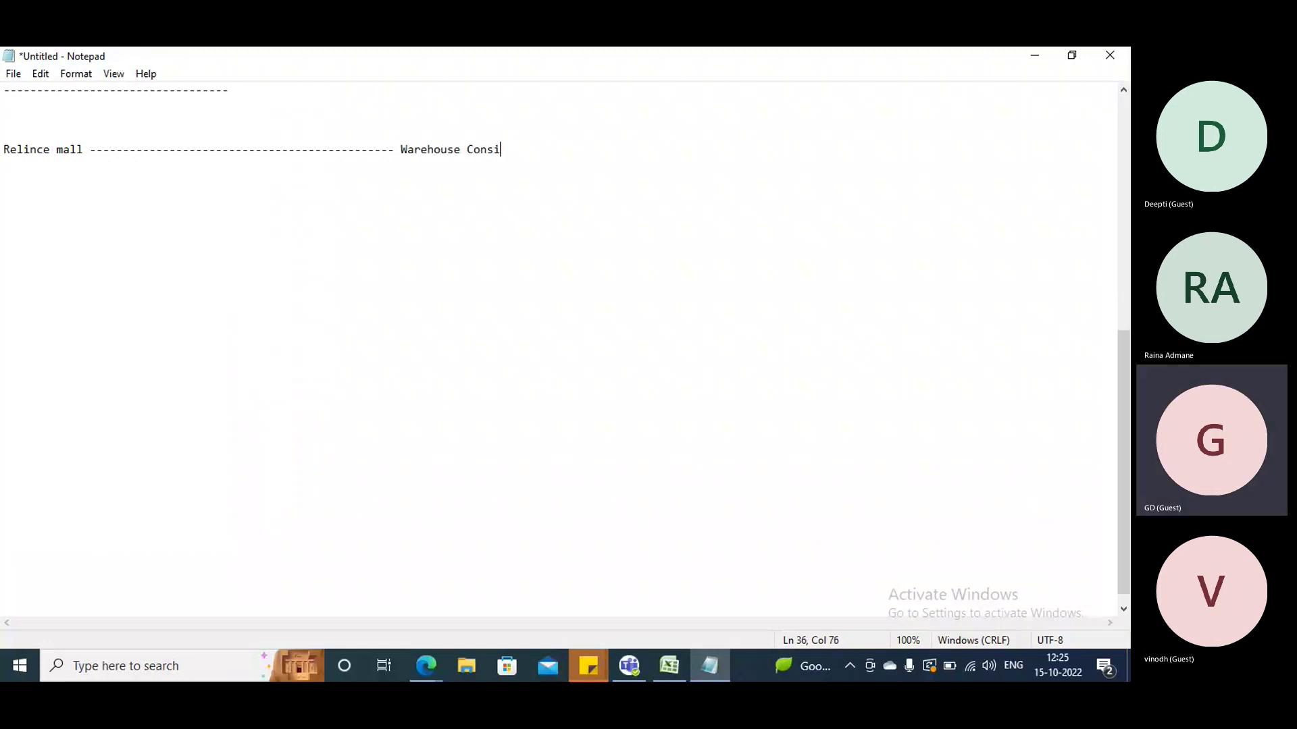
{"action": "type", "text": "gnmentr Warehos"}
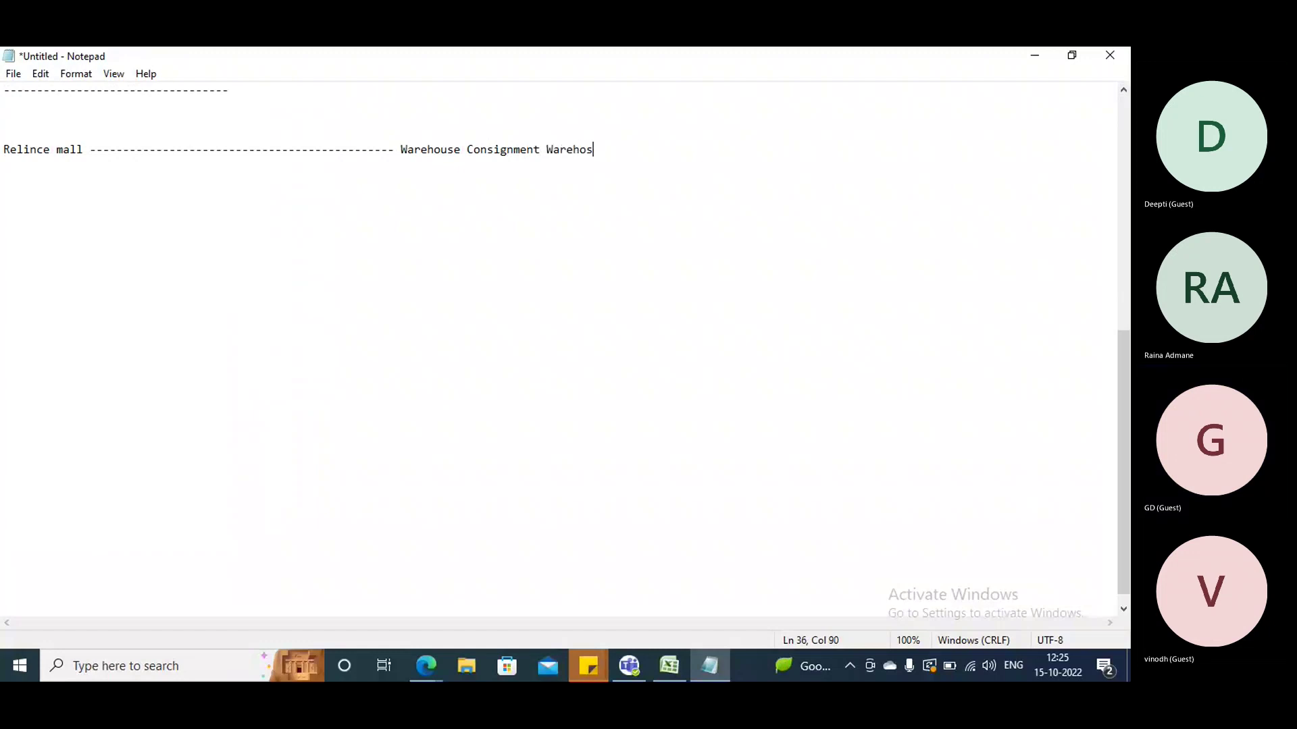
{"action": "type", "text": "euse"}
- Add the entry "Dove Supplier" eight lines below the "Relince mall" line
{"action": "key", "text": "Return"}
{"action": "key", "text": "Return"}
{"action": "key", "text": "Return"}
{"action": "key", "text": "Return"}
{"action": "key", "text": "Return"}
{"action": "key", "text": "Return"}
{"action": "key", "text": "Return"}
{"action": "key", "text": "Return"}
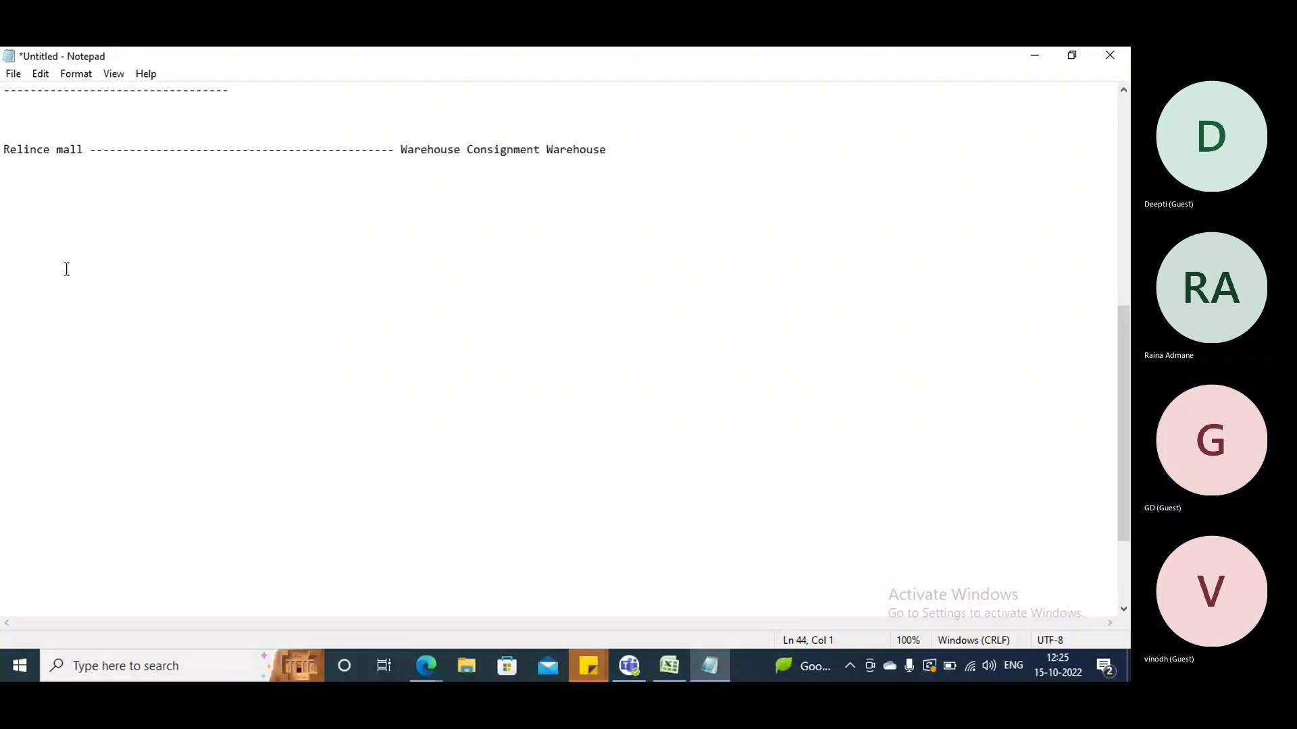
{"action": "type", "text": "Dov"}
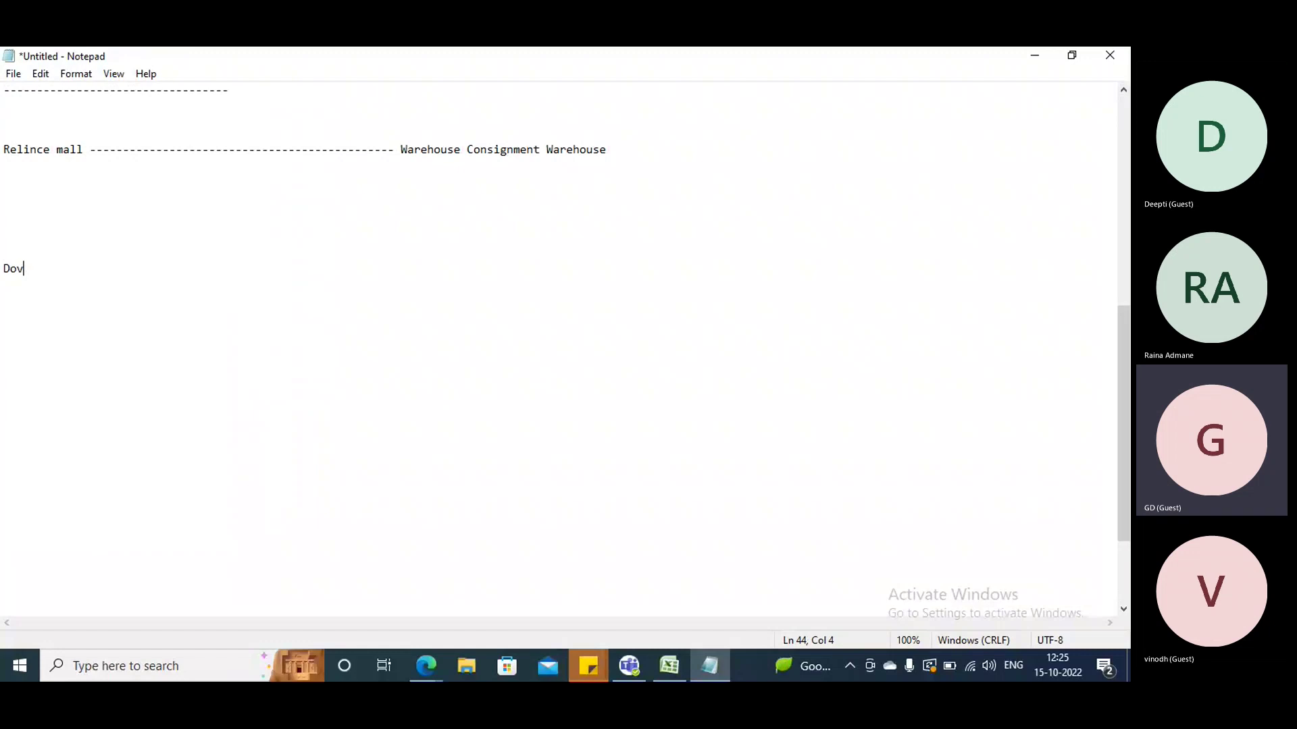
{"action": "type", "text": "e Suppliwe"}
{"action": "key", "text": "BackSpace"}
{"action": "key", "text": "BackSpace"}
{"action": "type", "text": "er"}
- Move "Warehouse Consignment Warehouse" from the "Relince mall" line to an indented position midway between it and "Dove Supplier"
{"action": "left_click", "coordinate": [399, 146]}
{"action": "key", "text": "shift+Home"}
{"action": "left_click", "coordinate": [625, 156], "text": "shift"}
{"action": "key", "text": "ctrl+c"}
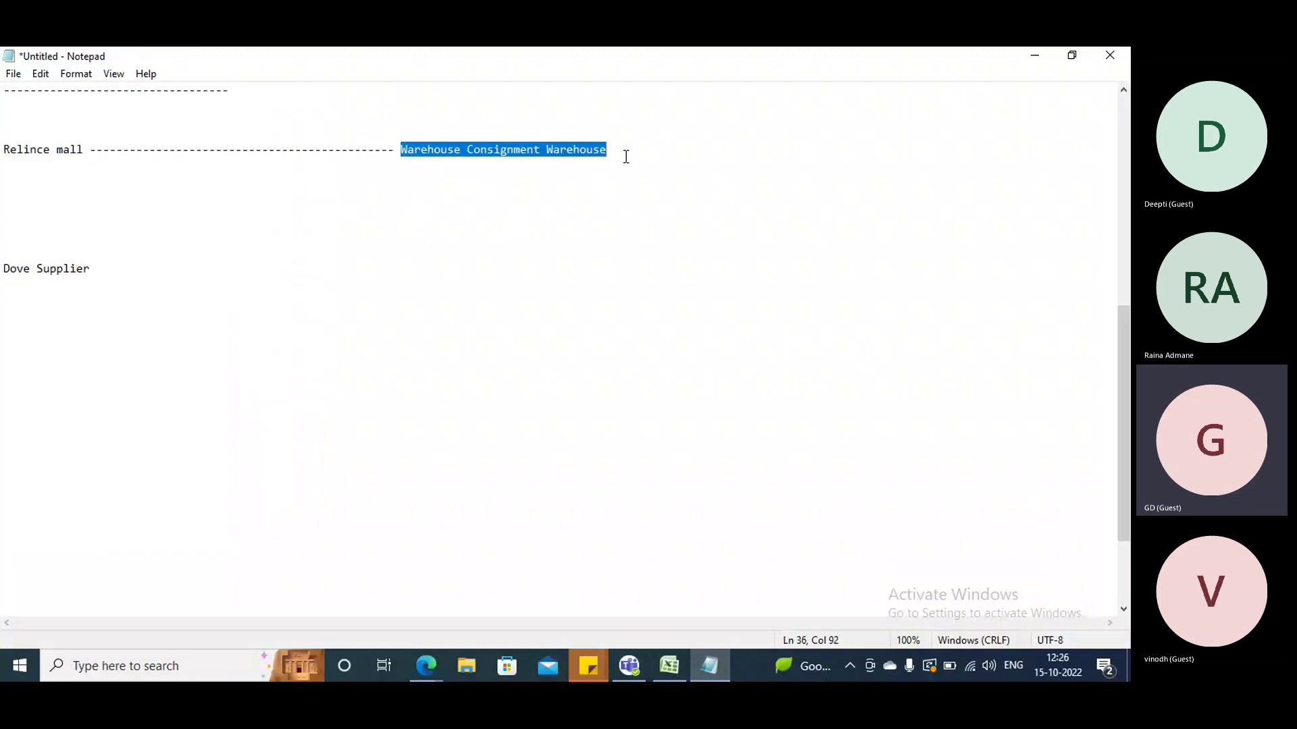
{"action": "key", "text": "Delete"}
{"action": "left_click", "coordinate": [426, 206]}
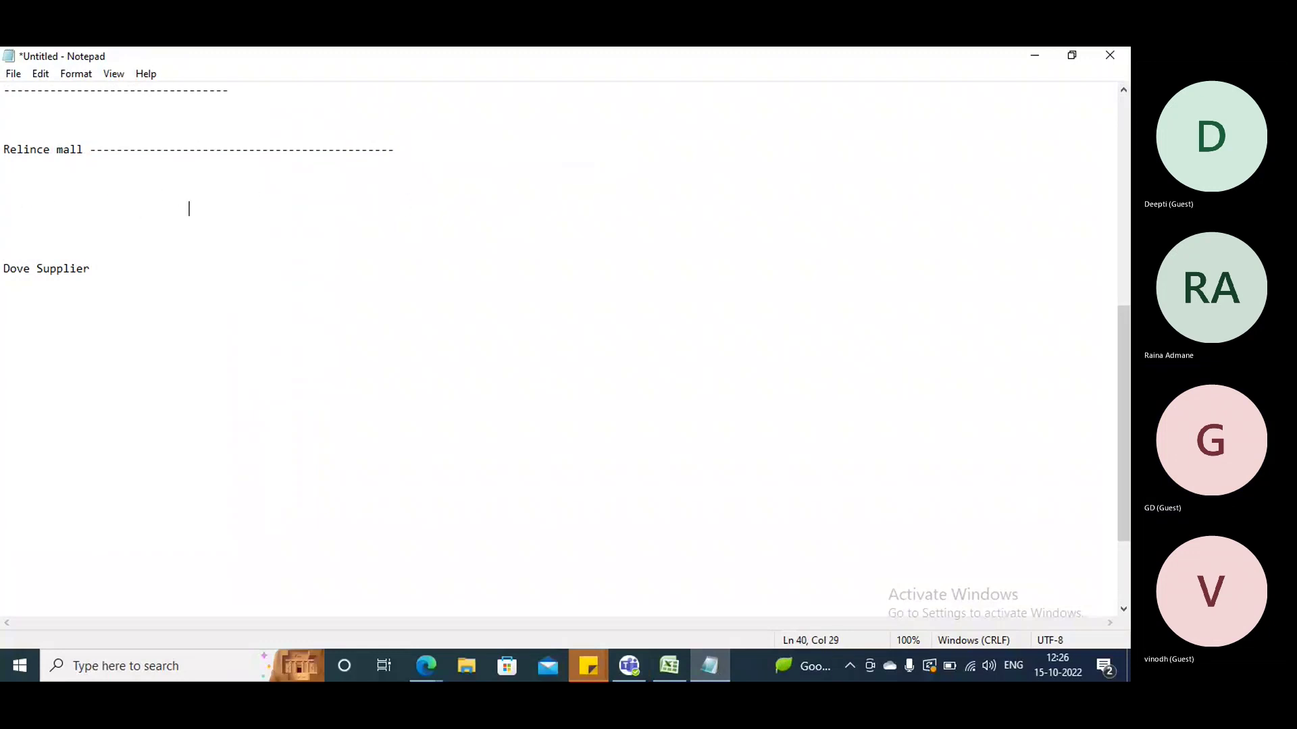
{"action": "key", "text": "ctrl+v"}
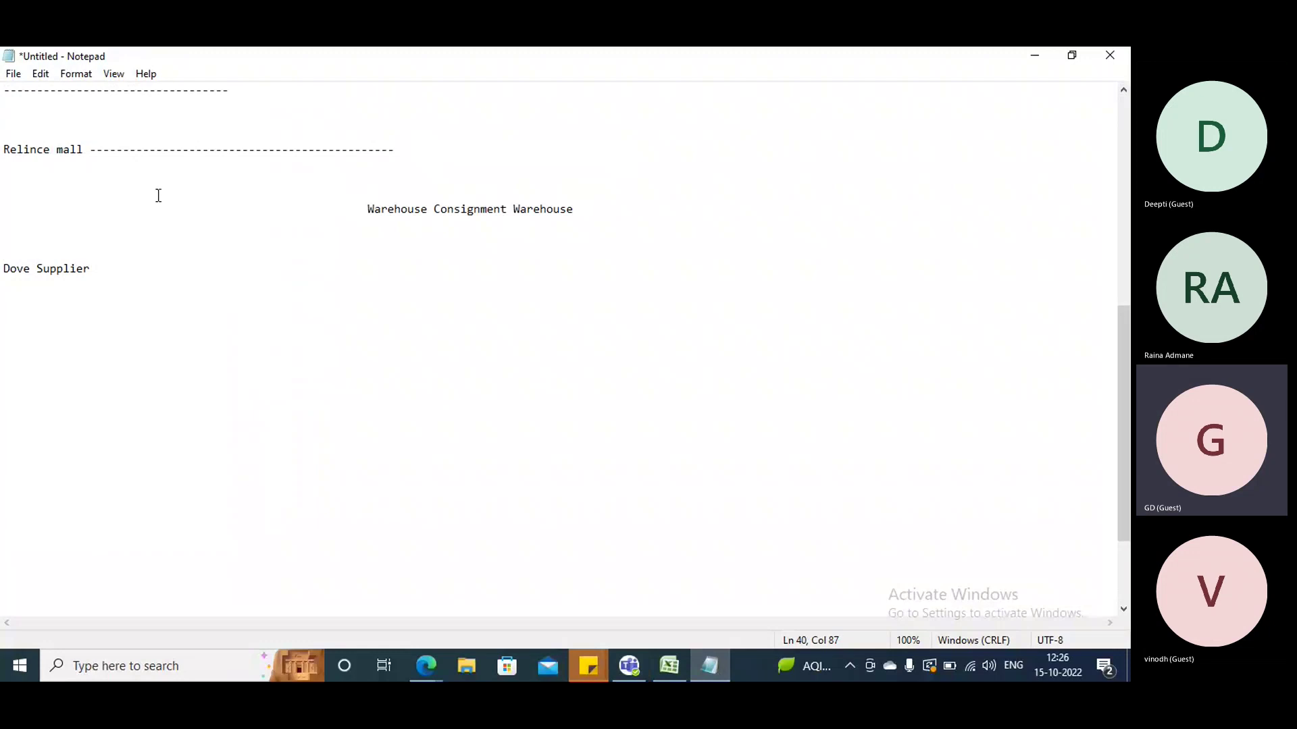
- Add a long row of dashes after "Dove Supplier", and highlight "Relince mall" and "Warehouse Consignment Warehouse" in turn
{"action": "left_click", "coordinate": [120, 268]}
{"action": "type", "text": "-------------------------------------------"}
{"action": "left_click_drag", "start_coordinate": [3, 150], "coordinate": [79, 151]}
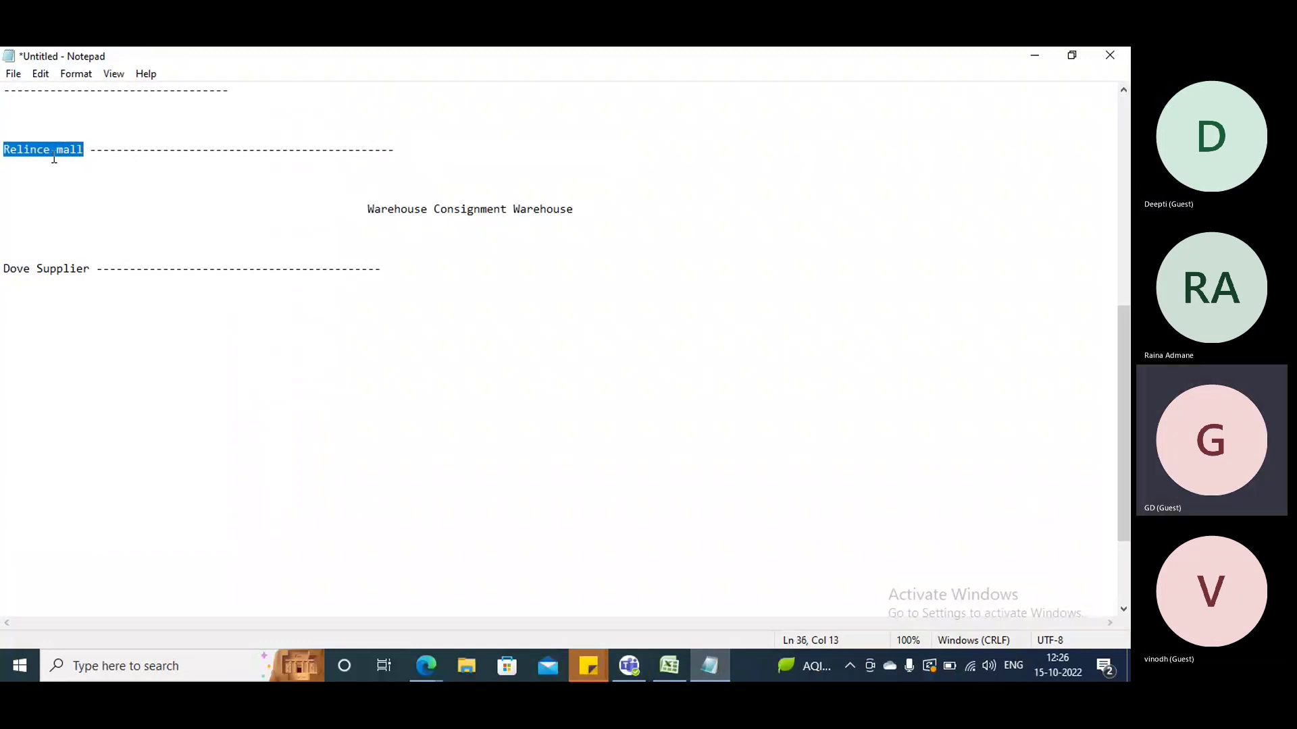
{"action": "left_click", "coordinate": [51, 131]}
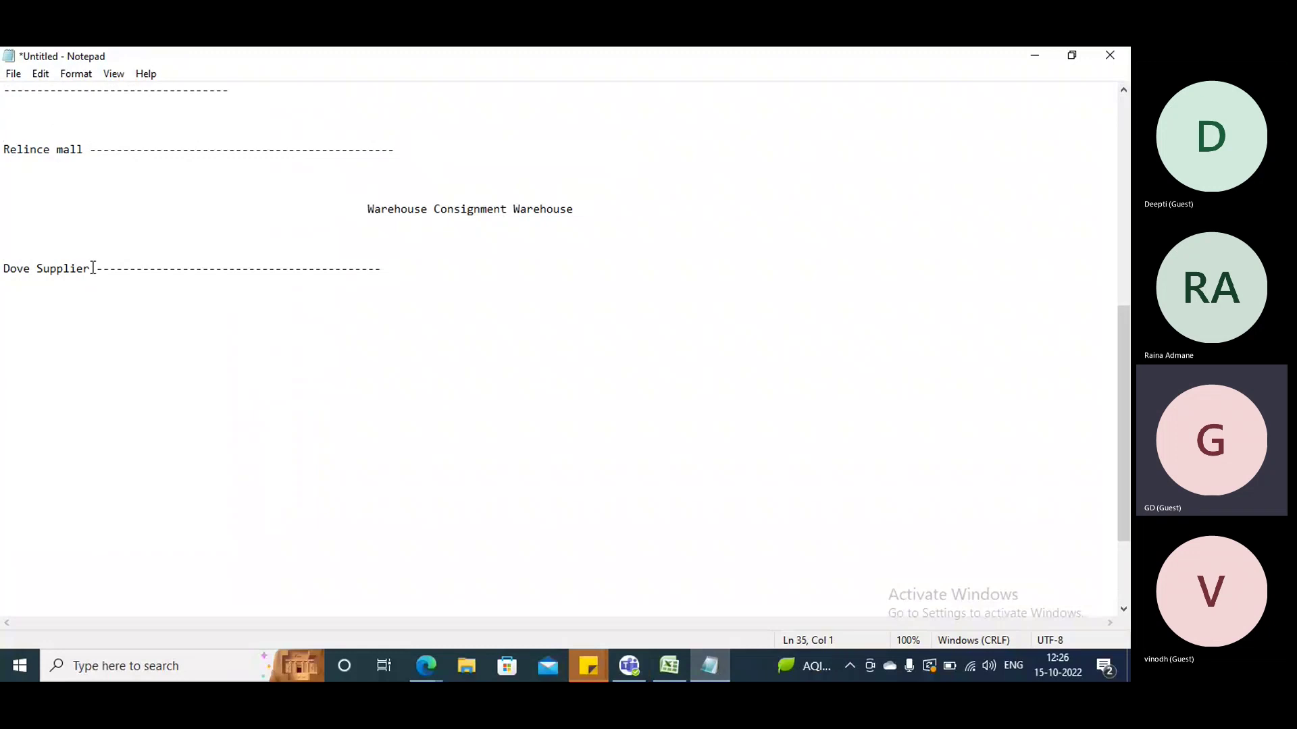
{"action": "left_click_drag", "start_coordinate": [367, 209], "coordinate": [582, 212]}
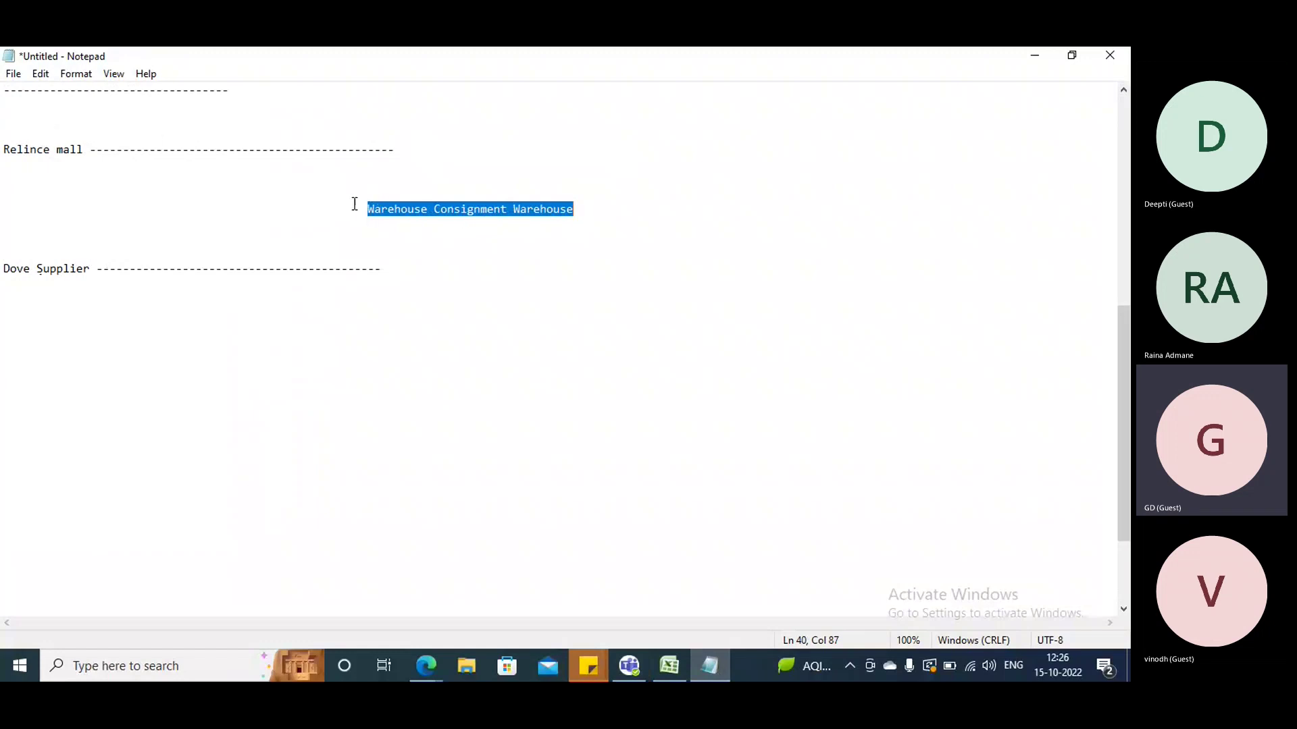
{"action": "left_click", "coordinate": [406, 264]}
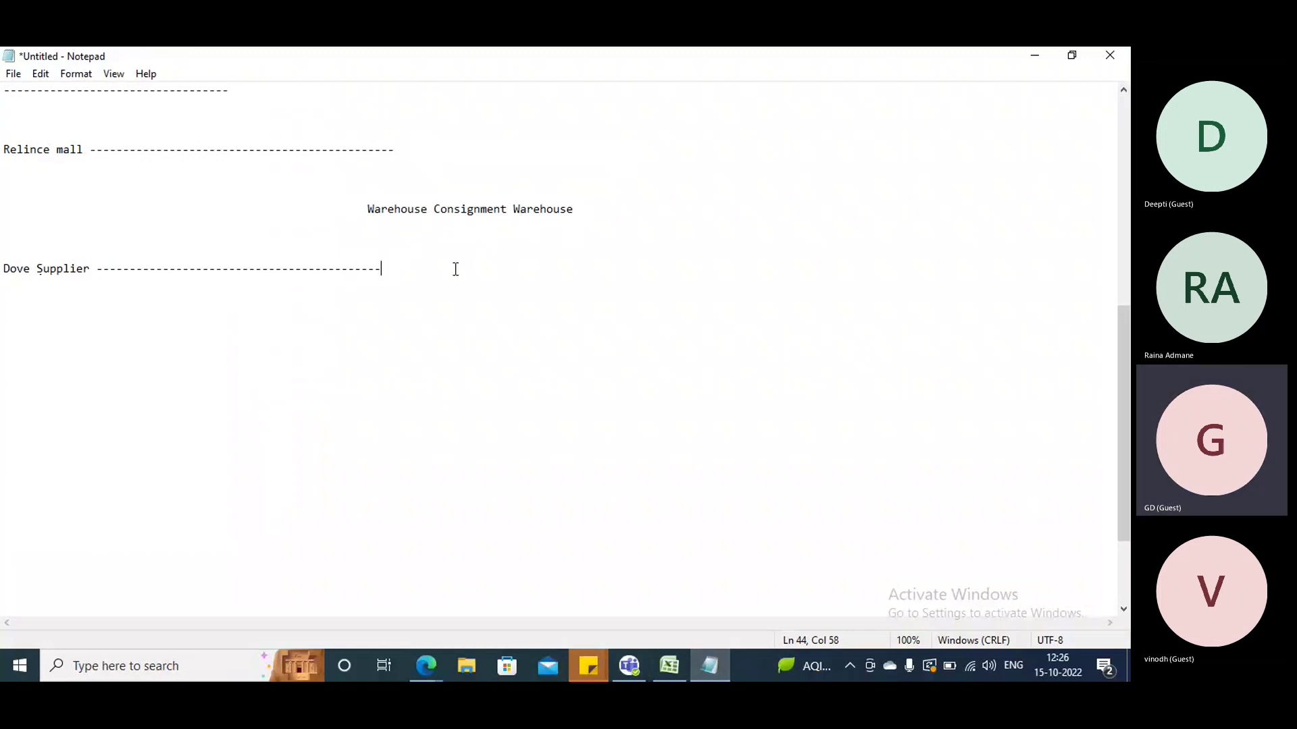
- Append "--100 q" to "Warehouse Consignment Warehouse", and highlight "Dove Supplier" and the added quantity
{"action": "left_click", "coordinate": [631, 216]}
{"action": "type", "text": "--100 q"}
{"action": "left_click_drag", "start_coordinate": [586, 211], "coordinate": [626, 206]}
{"action": "left_click_drag", "start_coordinate": [96, 269], "coordinate": [6, 265]}
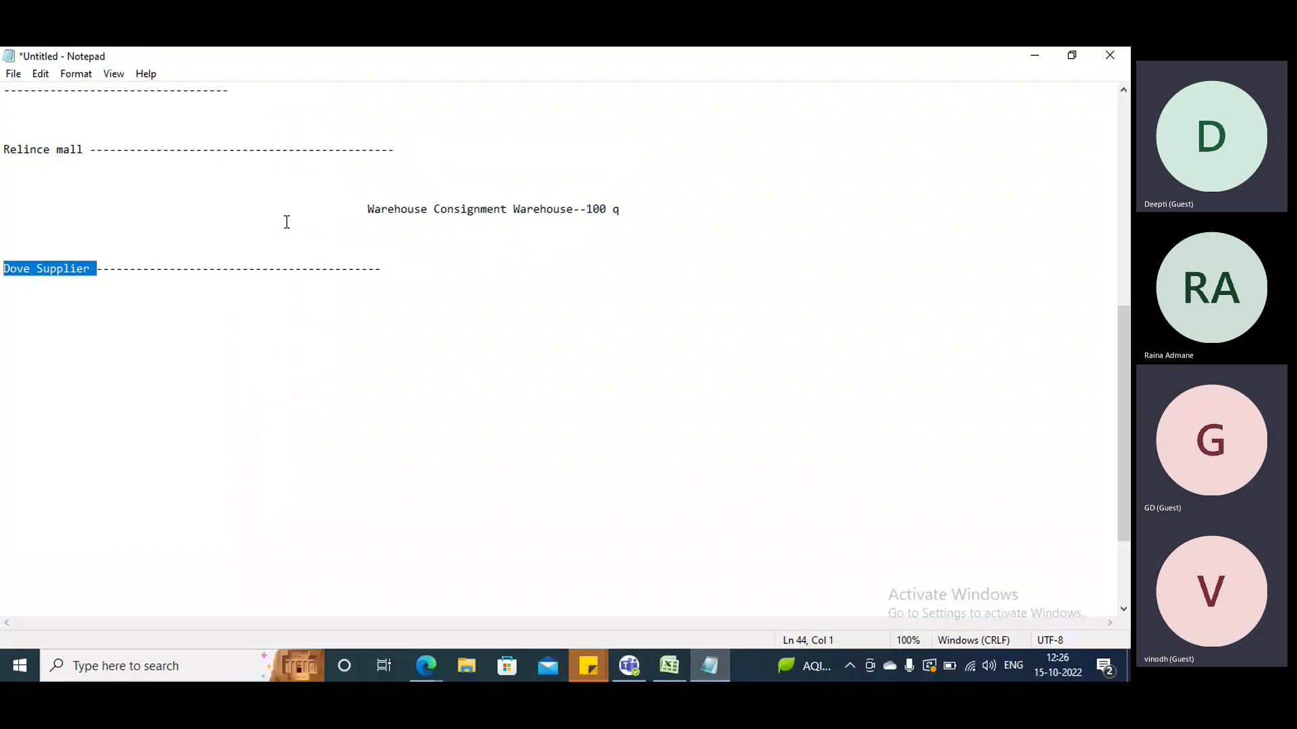
{"action": "left_click", "coordinate": [590, 210]}
{"action": "left_click_drag", "start_coordinate": [591, 210], "coordinate": [620, 210]}
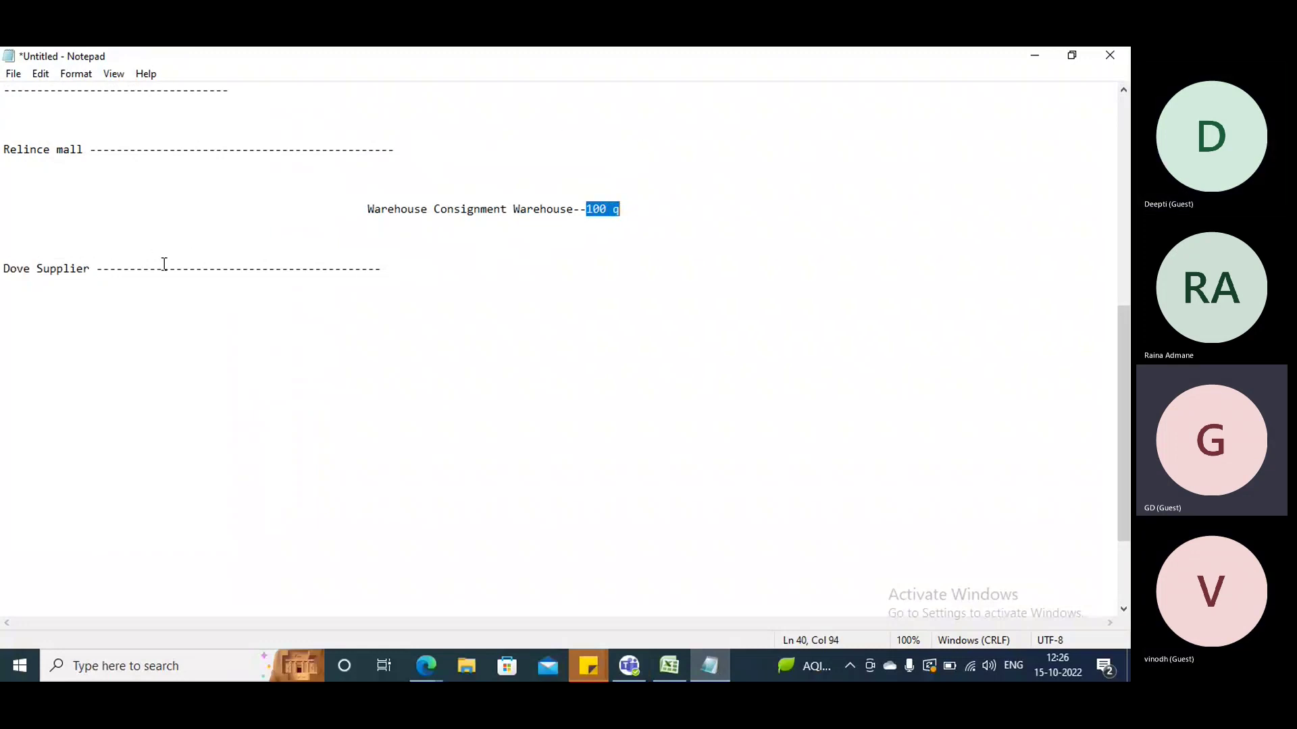
- Append "owner" after the dashes on the "Dove Supplier" line and "50 dove" after those on the "Relince mall" line
{"action": "left_click", "coordinate": [399, 269]}
{"action": "type", "text": "owner"}
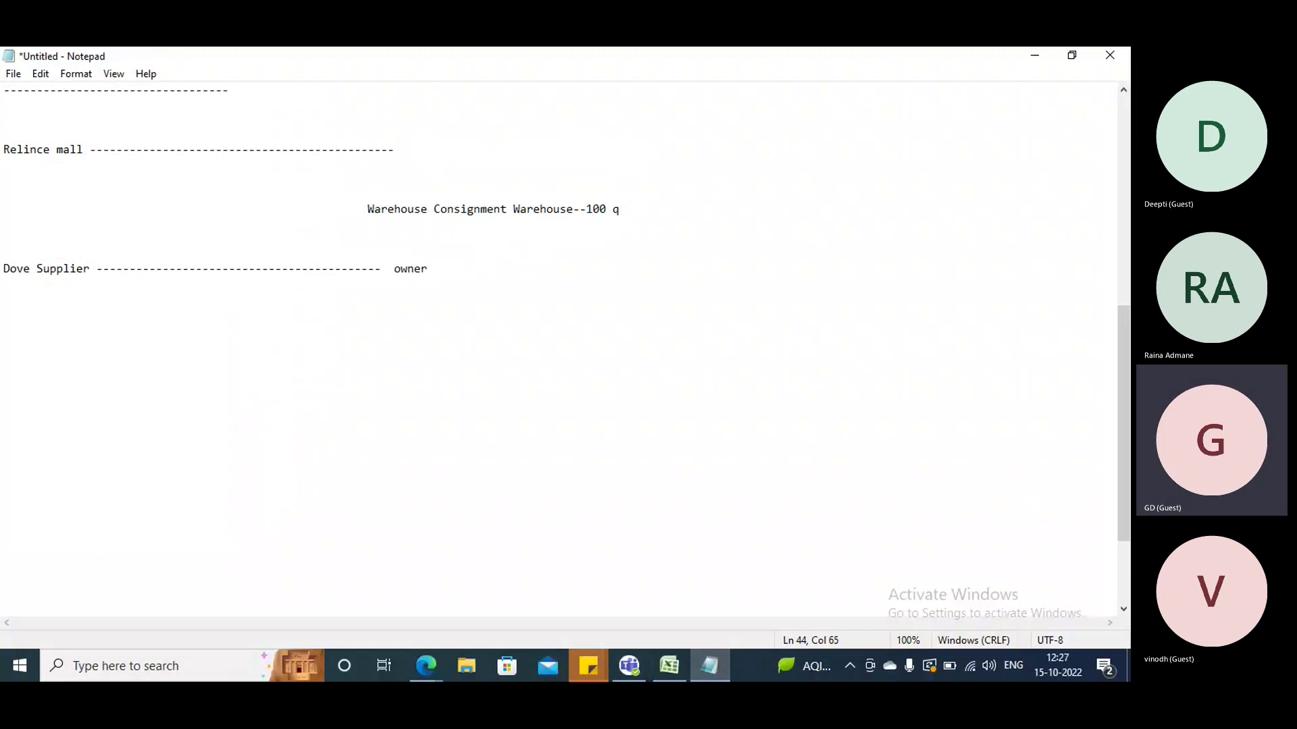
{"action": "left_click", "coordinate": [478, 143]}
{"action": "type", "text": "50 dove"}
- Append the deduction "-50= 50" to the "Warehouse Consignment Warehouse--100 q" line
{"action": "left_click", "coordinate": [637, 208]}
{"action": "type", "text": "-50-"}
{"action": "key", "text": "BackSpace"}
{"action": "type", "text": "= 50"}
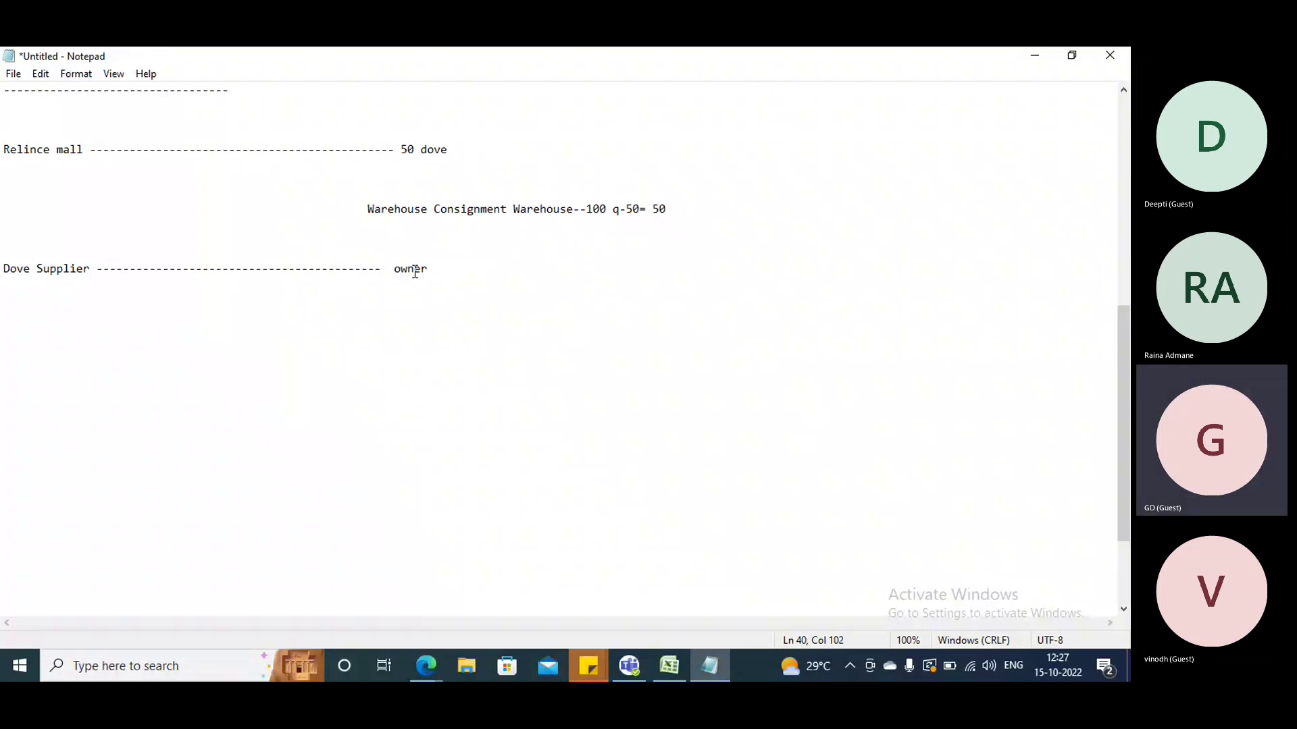
- Append "== customer" after "50 dove" and "---dove" at the end of the consignment warehouse line, with one blank line fewer between them
{"action": "left_click", "coordinate": [435, 268]}
{"action": "left_click", "coordinate": [475, 146]}
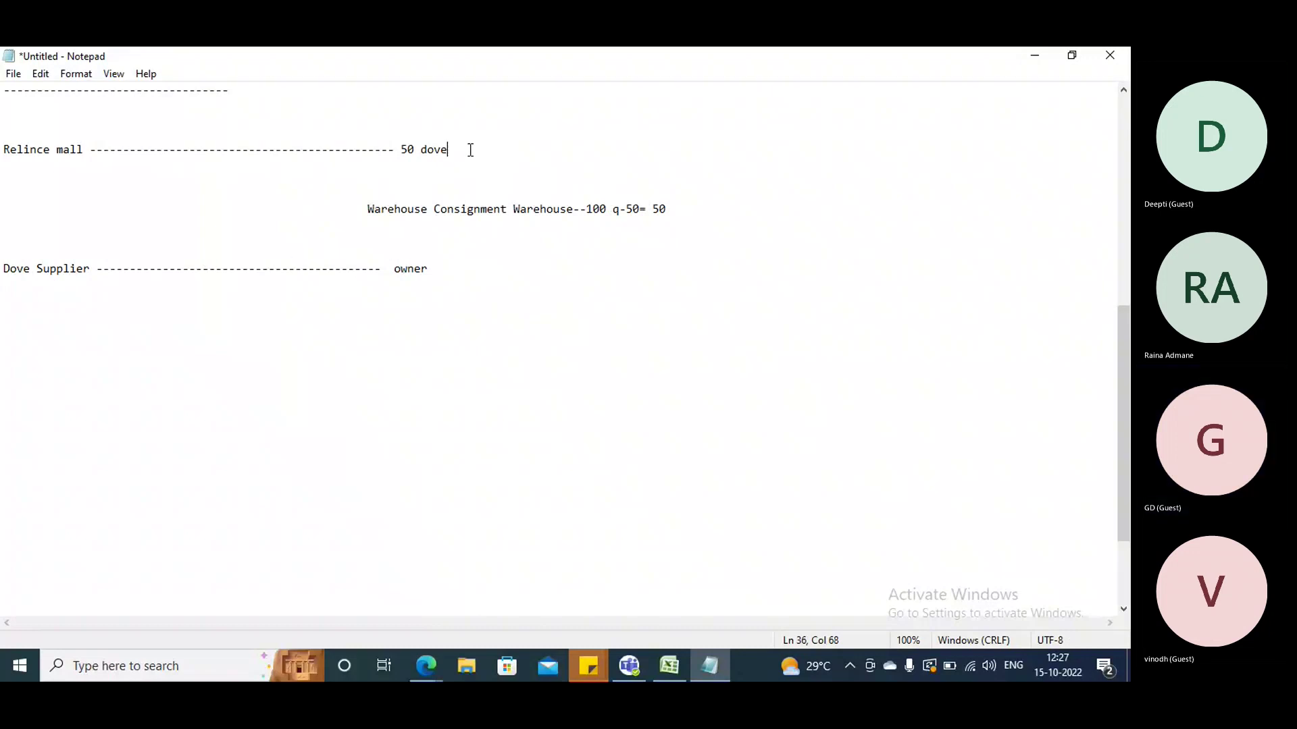
{"action": "type", "text": "== cusrome"}
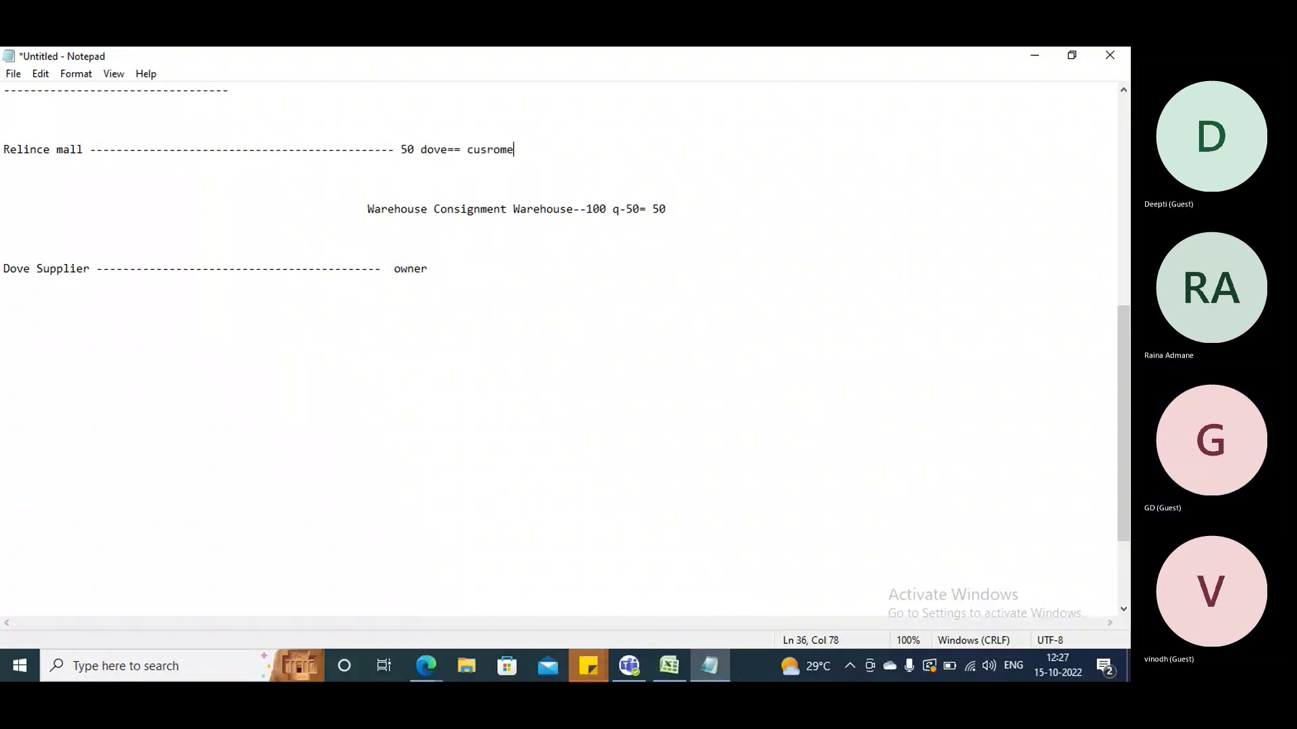
{"action": "key", "text": "BackSpace"}
{"action": "key", "text": "Delete"}
{"action": "key", "text": "BackSpace"}
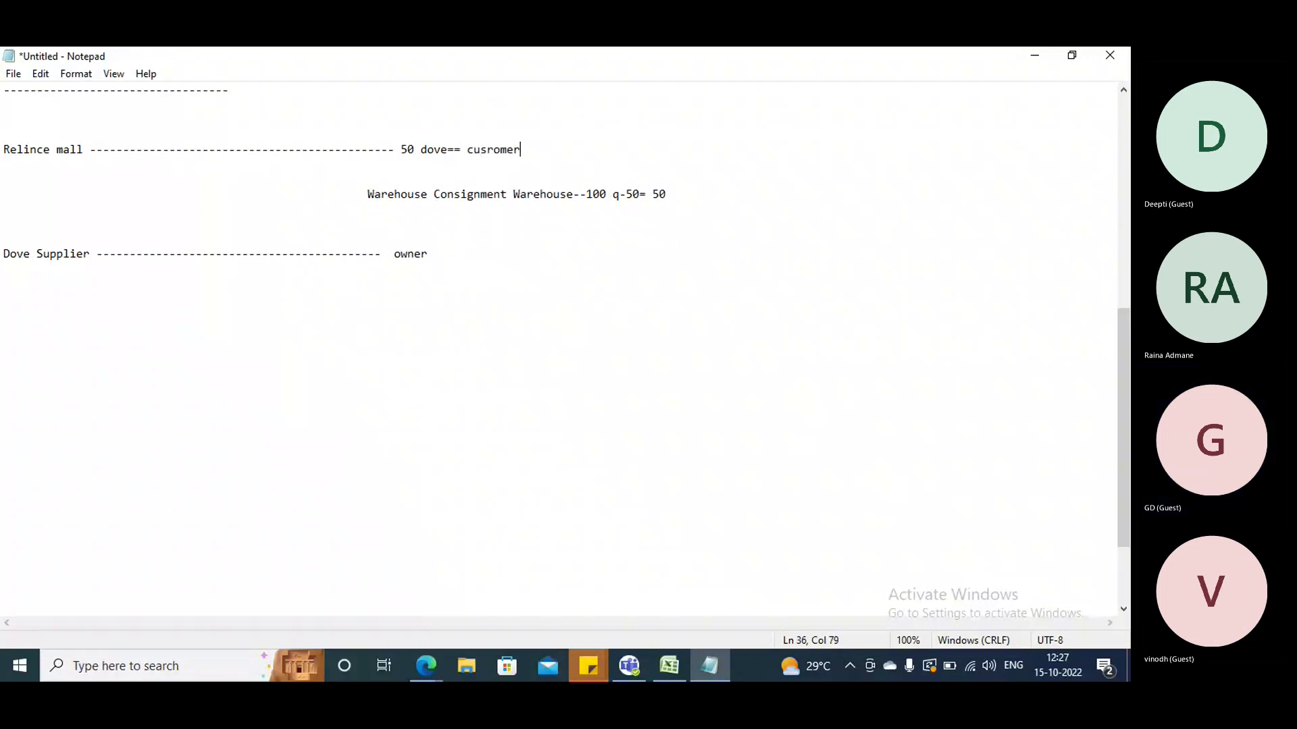
{"action": "key", "text": "BackSpace"}
{"action": "key", "text": "BackSpace"}
{"action": "type", "text": "tomer"}
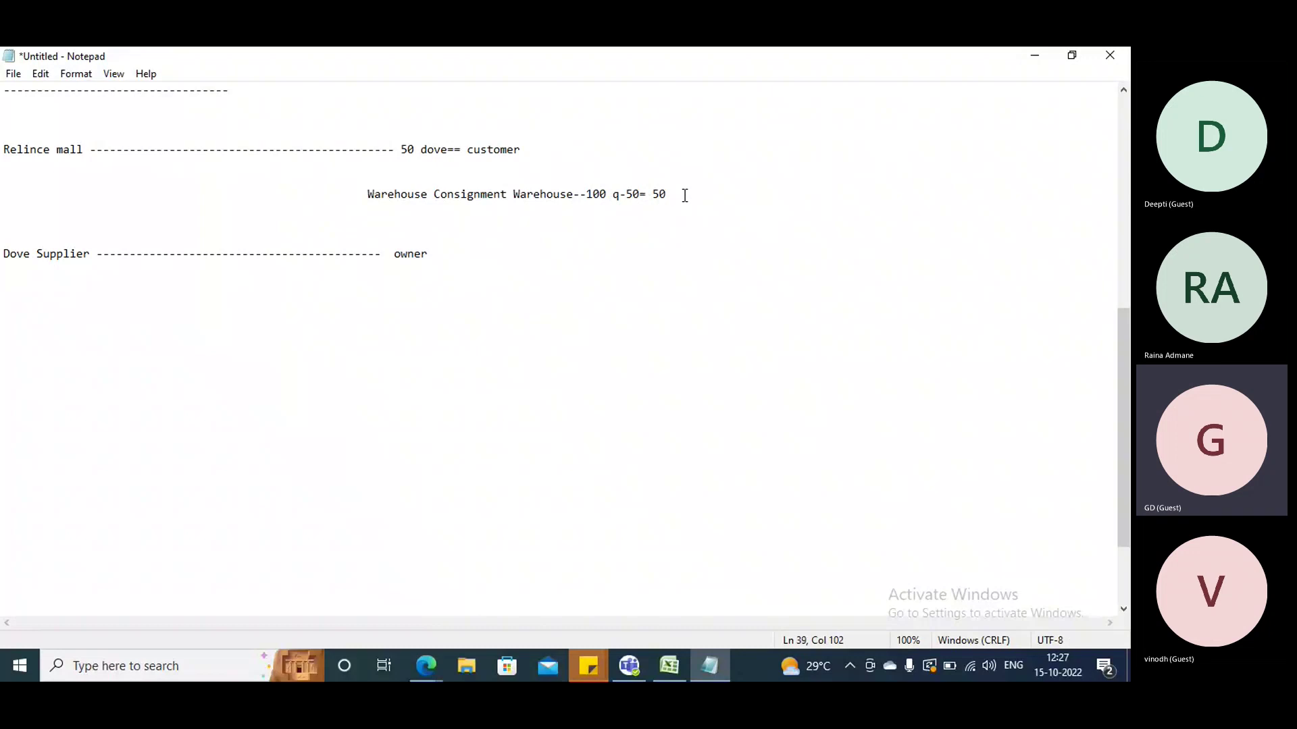
{"action": "type", "text": "dove"}
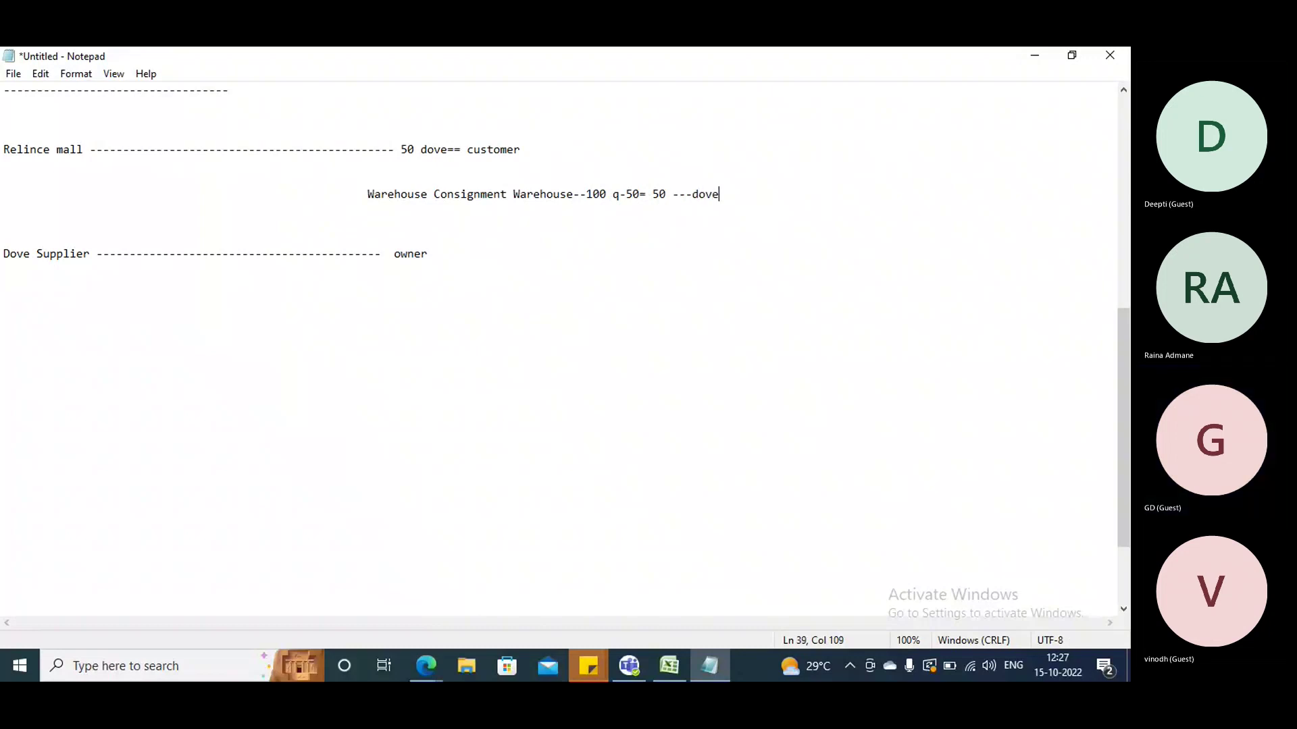
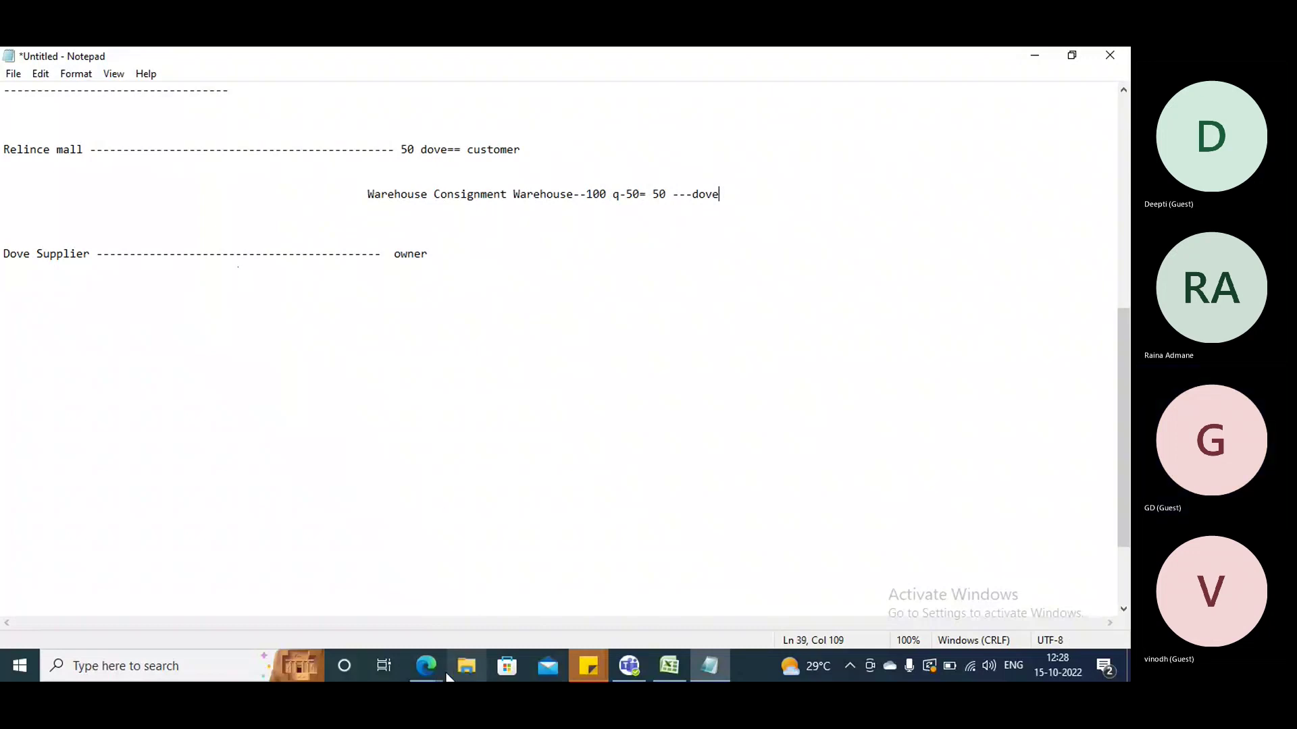
- Switch to the Inventory transactions page in Finance and Operations and expand the module navigation as far as Product information management
{"action": "mouse_move", "coordinate": [432, 678]}
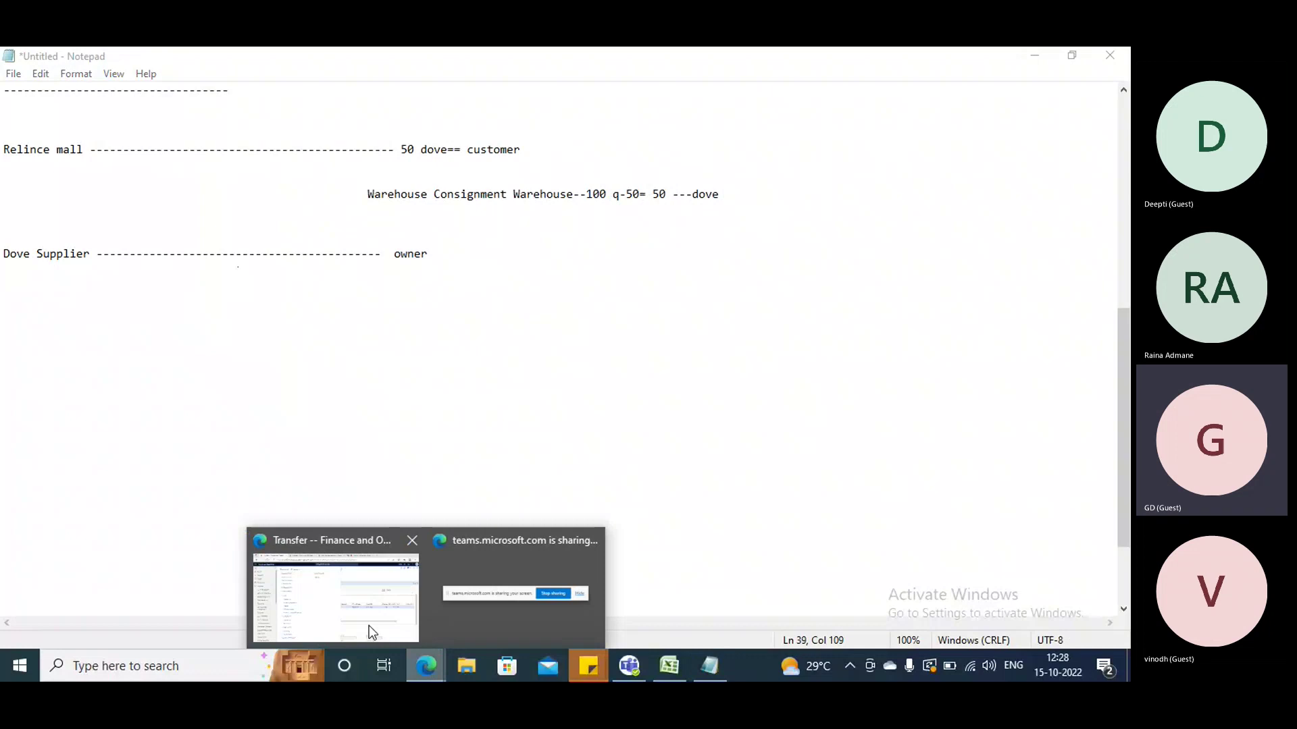
{"action": "left_click", "coordinate": [338, 582]}
{"action": "left_click", "coordinate": [501, 59]}
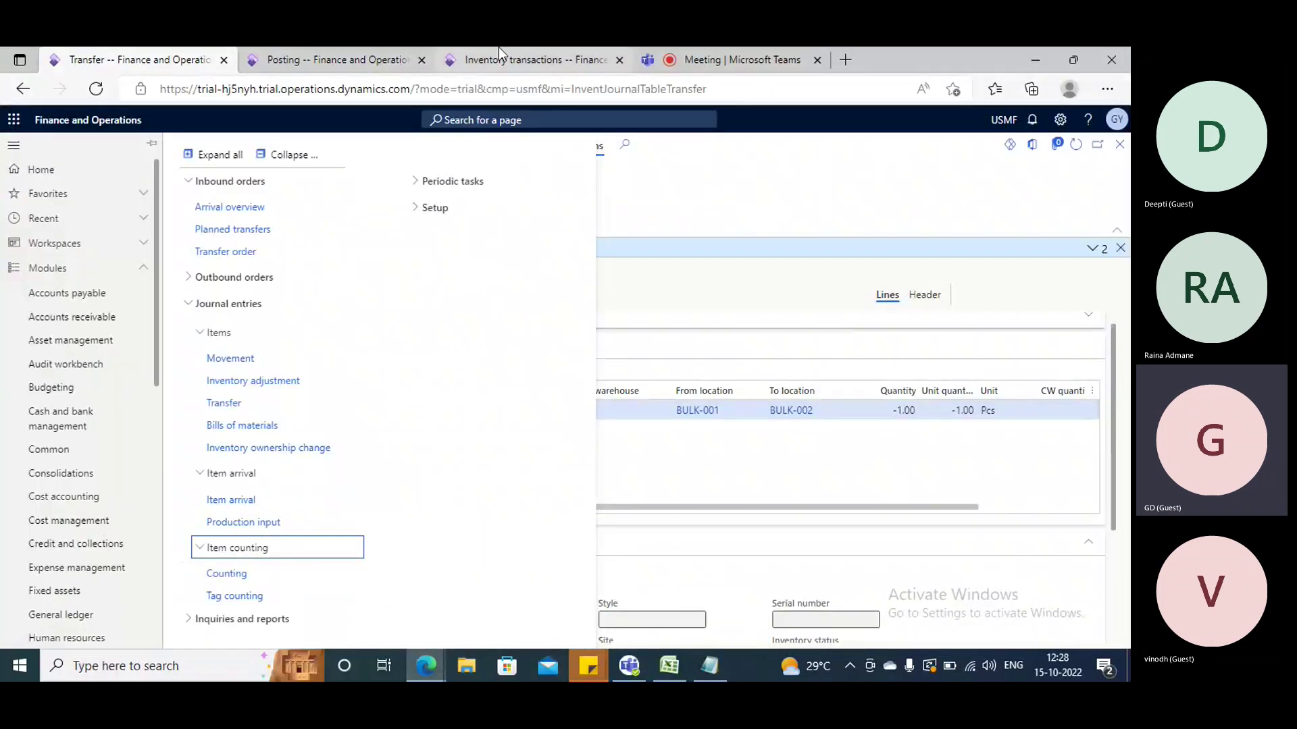
{"action": "left_click", "coordinate": [14, 267]}
{"action": "scroll", "coordinate": [28, 466], "scroll_direction": "down", "scroll_amount": 5}
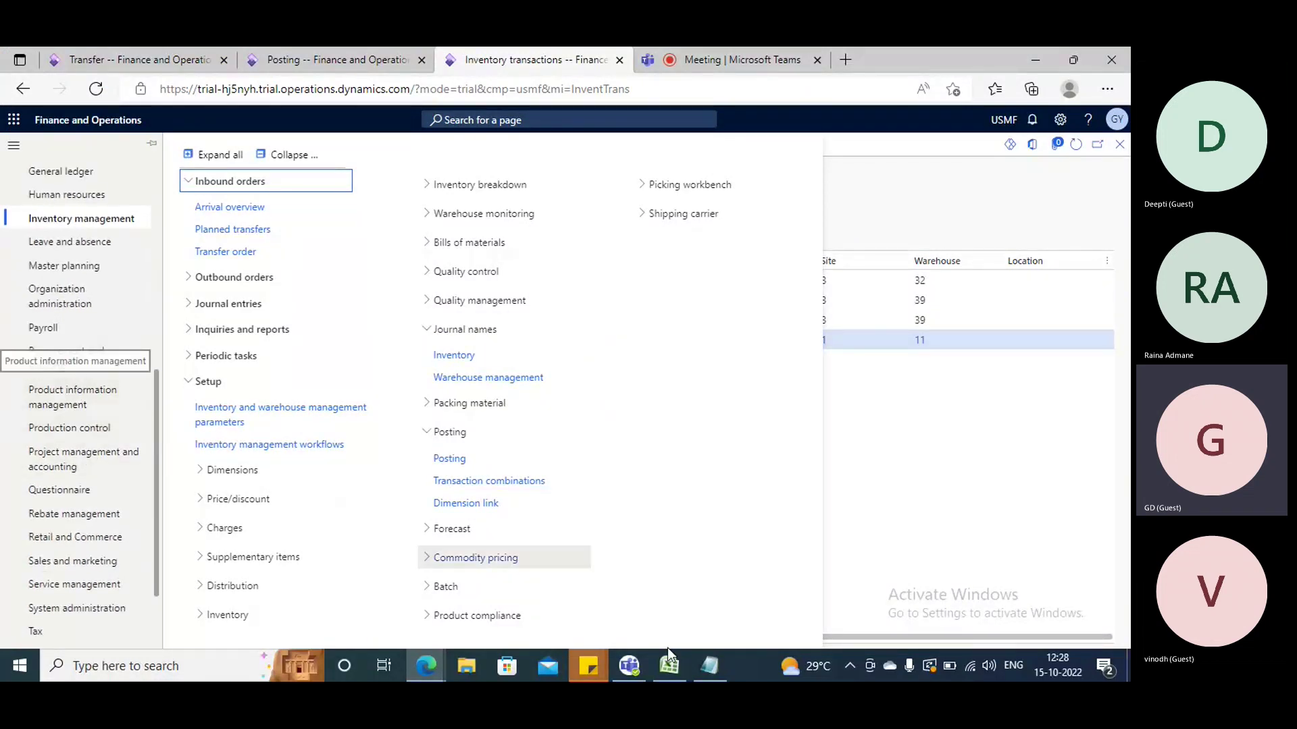
- Switch to Notepad, append "-" after "owner" and add a row of equals signs three lines below it
{"action": "left_click", "coordinate": [709, 666]}
{"action": "left_click", "coordinate": [459, 258]}
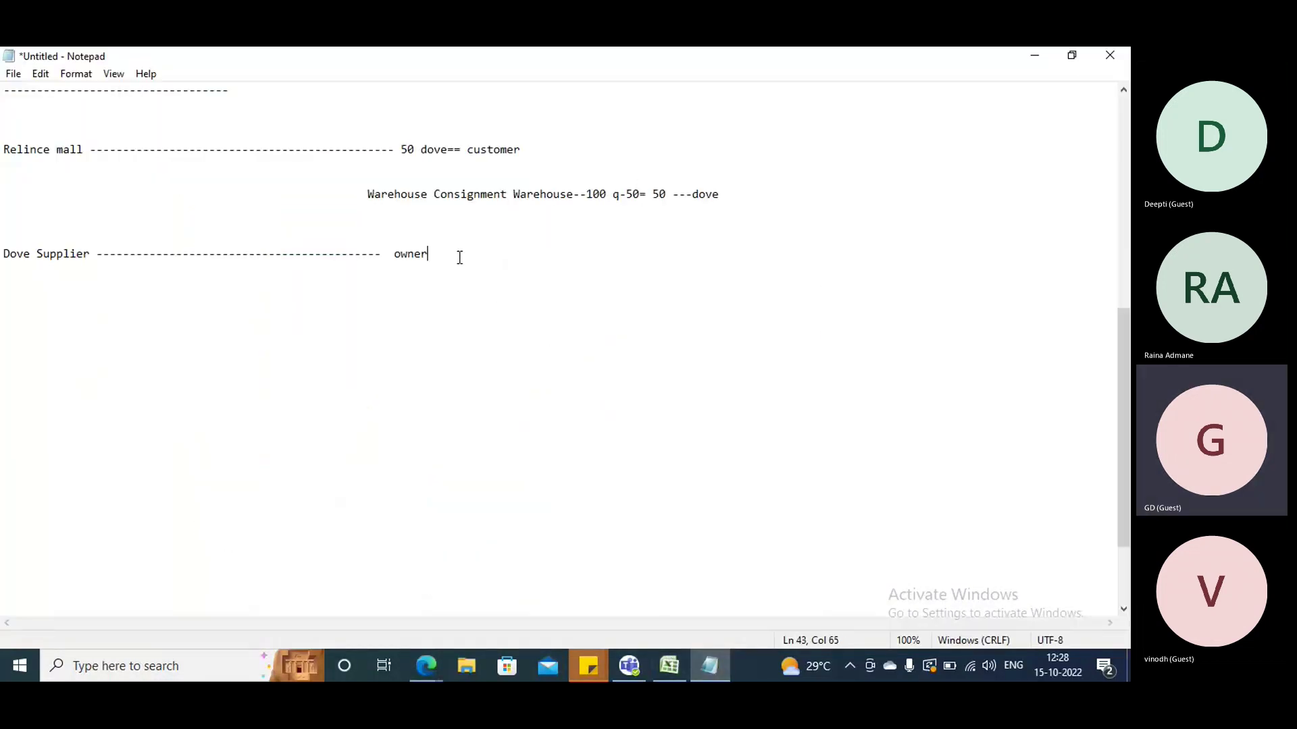
{"action": "type", "text": "-"}
{"action": "key", "text": "Return"}
{"action": "key", "text": "Return"}
{"action": "key", "text": "Return"}
{"action": "type", "text": "========================================"}
{"action": "key", "text": "Return"}
- List "Item", "Vendor/Suplier" and "Owner" on separate lines below the row of equals signs
{"action": "type", "text": "Item"}
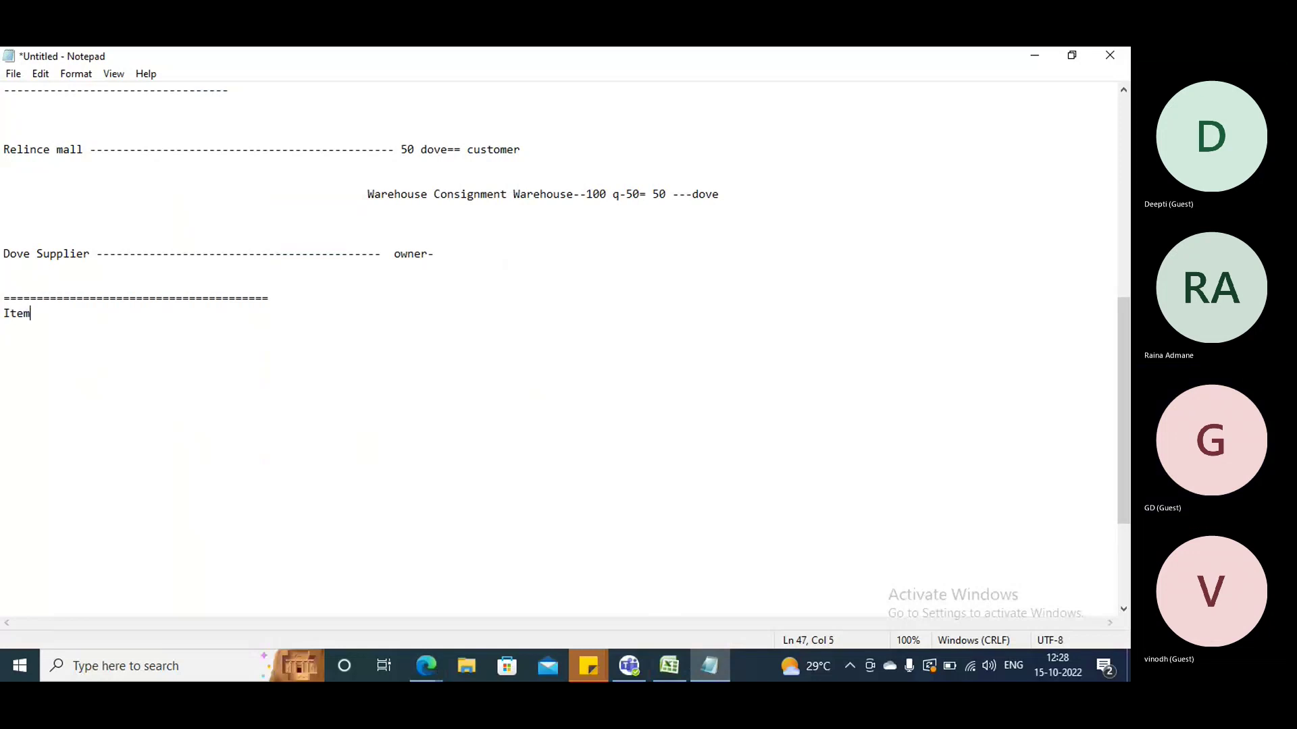
{"action": "key", "text": "Return"}
{"action": "type", "text": "Ve"}
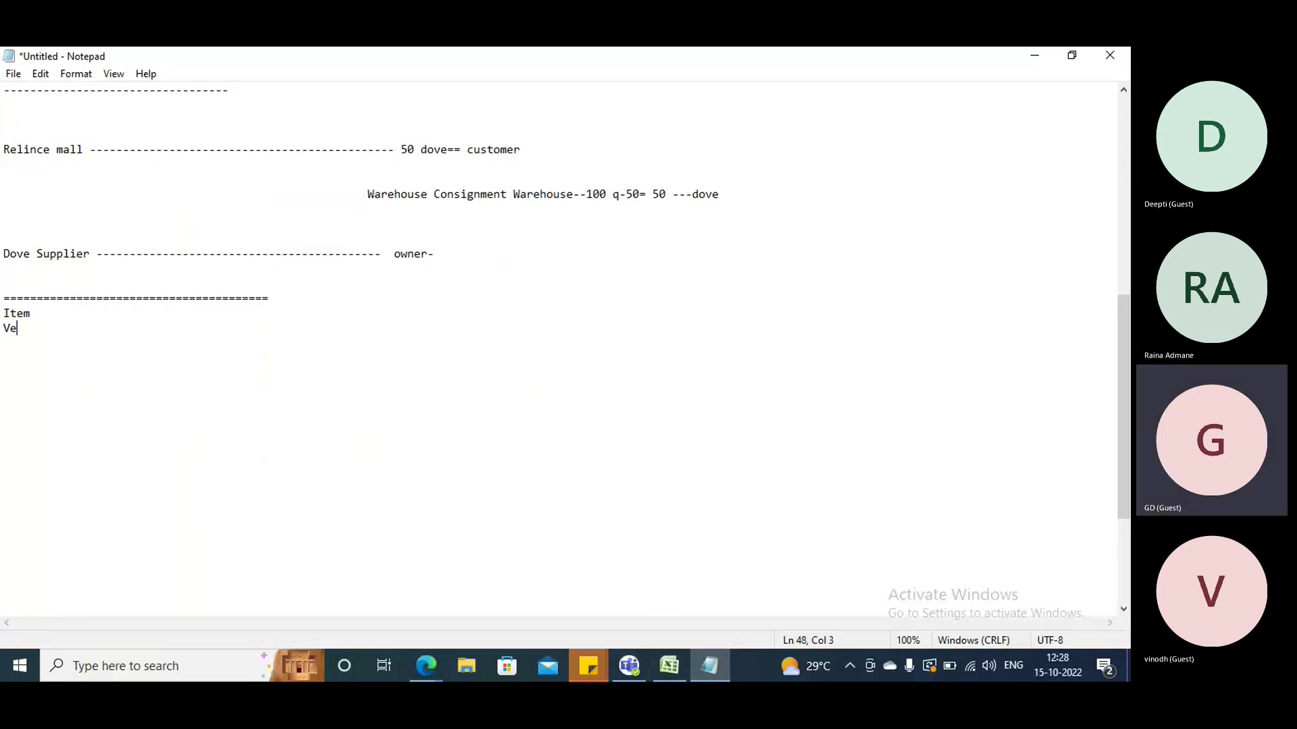
{"action": "type", "text": "ndor"}
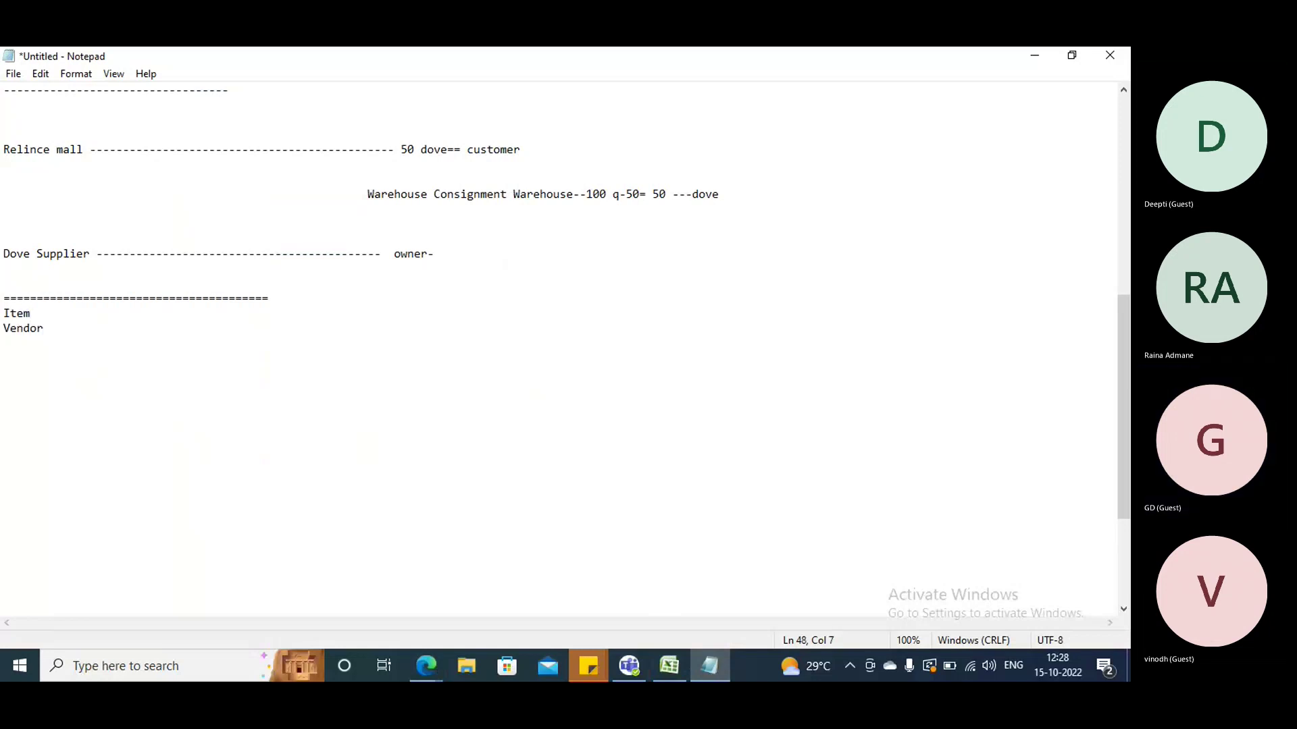
{"action": "type", "text": "/Suplier"}
{"action": "key", "text": "Return"}
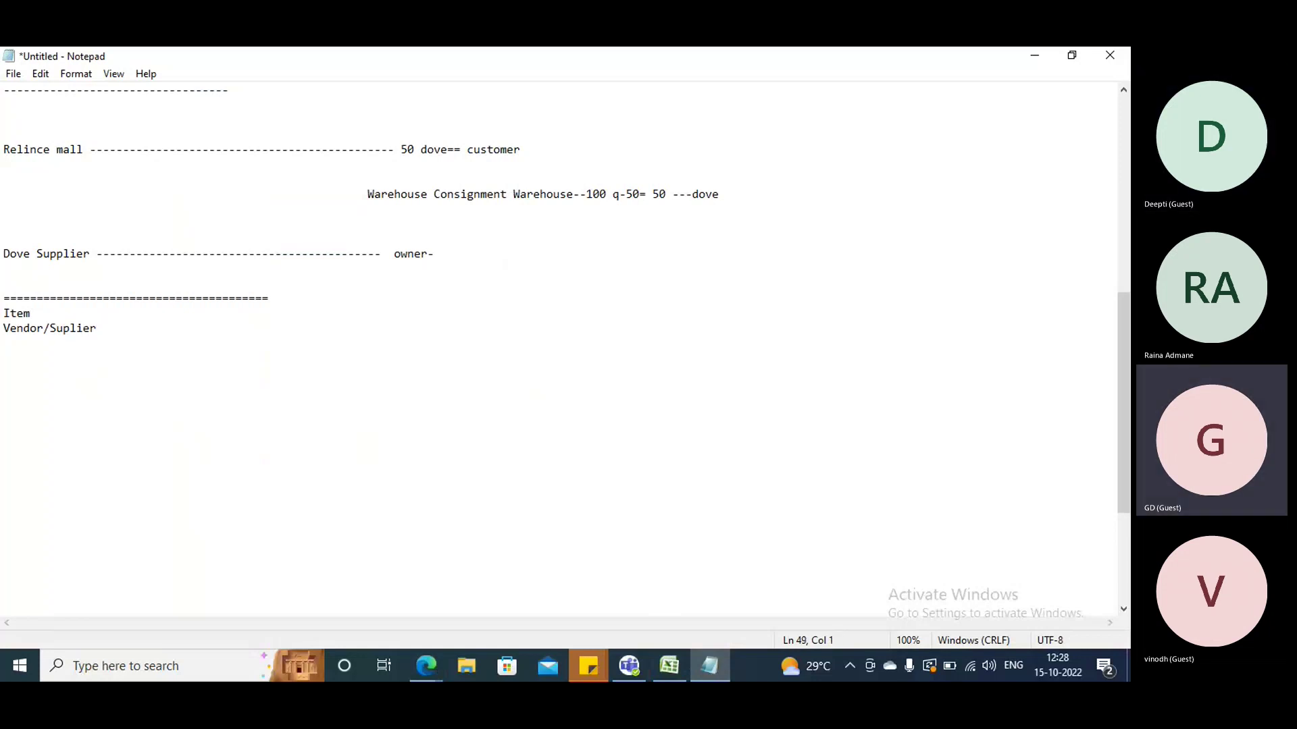
{"action": "type", "text": "Owner"}
- Switch to Finance and Operations, open the released products list in Product information management and start a new released product
{"action": "key", "text": "alt+Tab"}
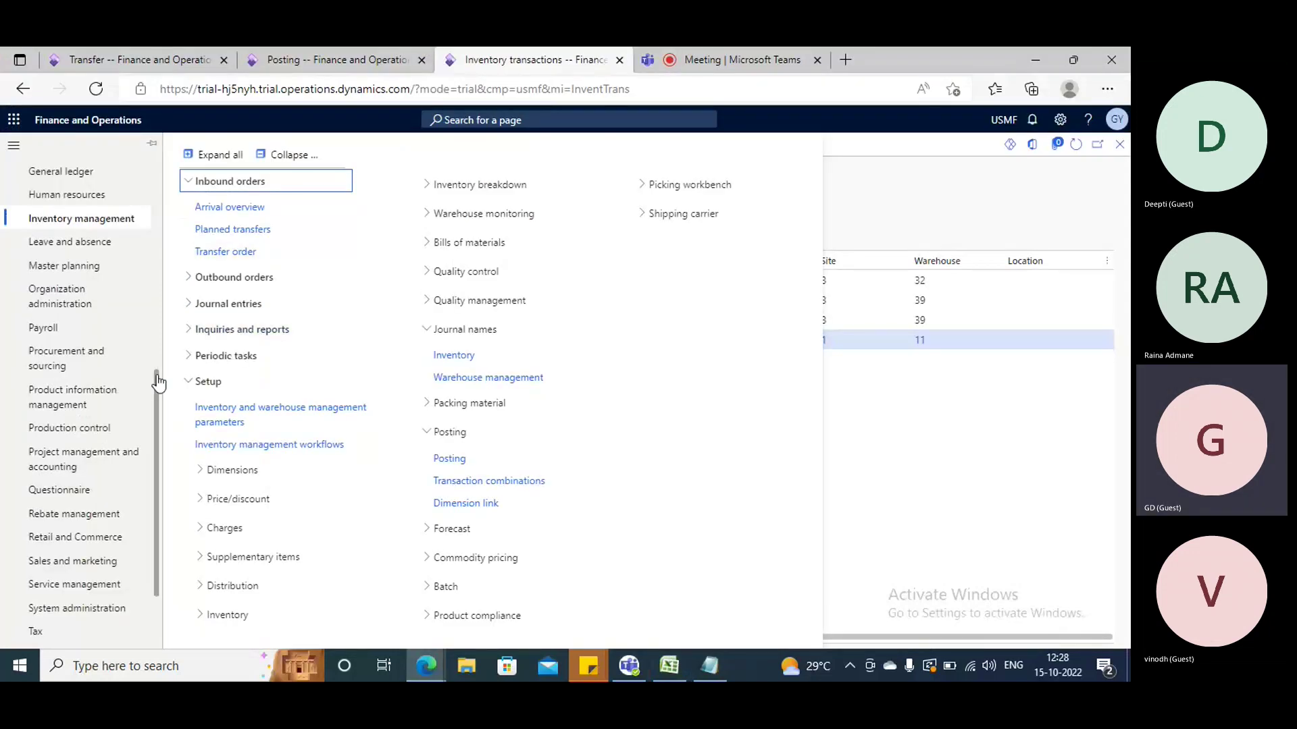
{"action": "left_click", "coordinate": [86, 400]}
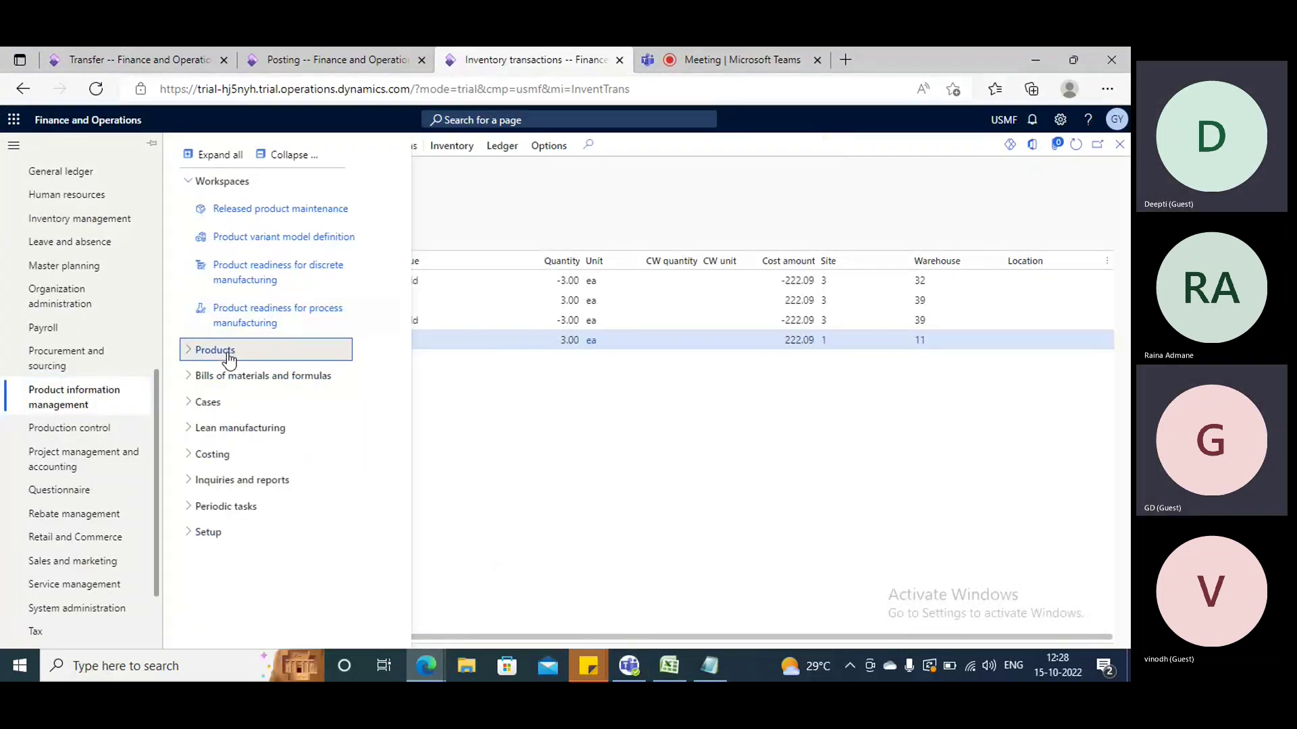
{"action": "left_click", "coordinate": [223, 350]}
{"action": "left_click", "coordinate": [243, 488]}
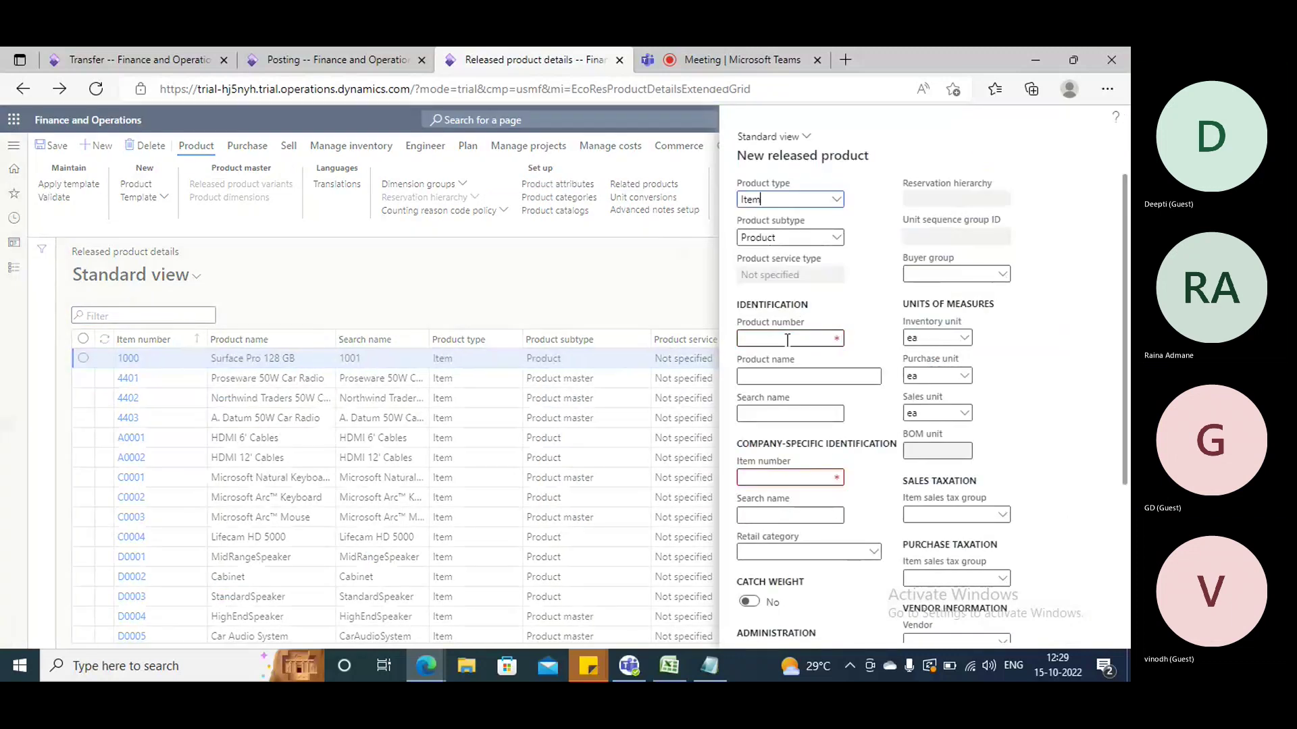
- Enter "Dove Soap" as the new product's product number, product name and search name
{"action": "left_click", "coordinate": [782, 338]}
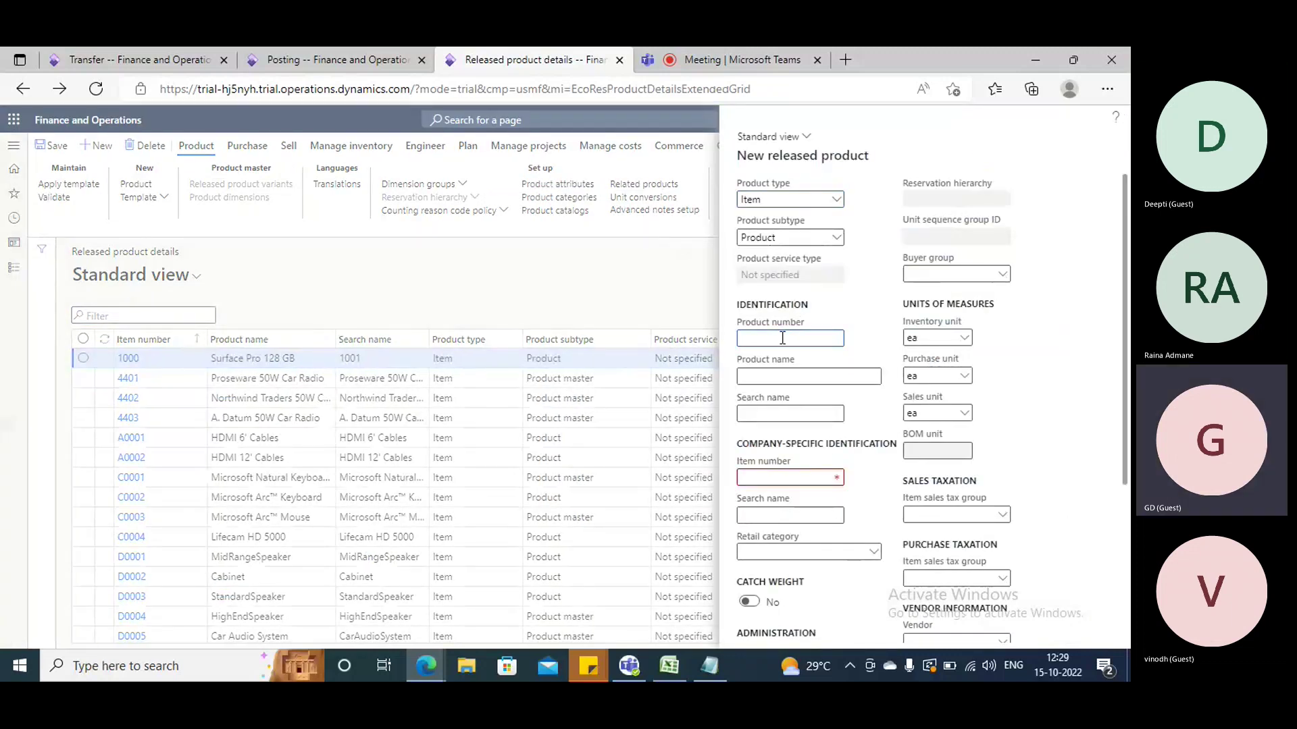
{"action": "type", "text": "Dove Soa"}
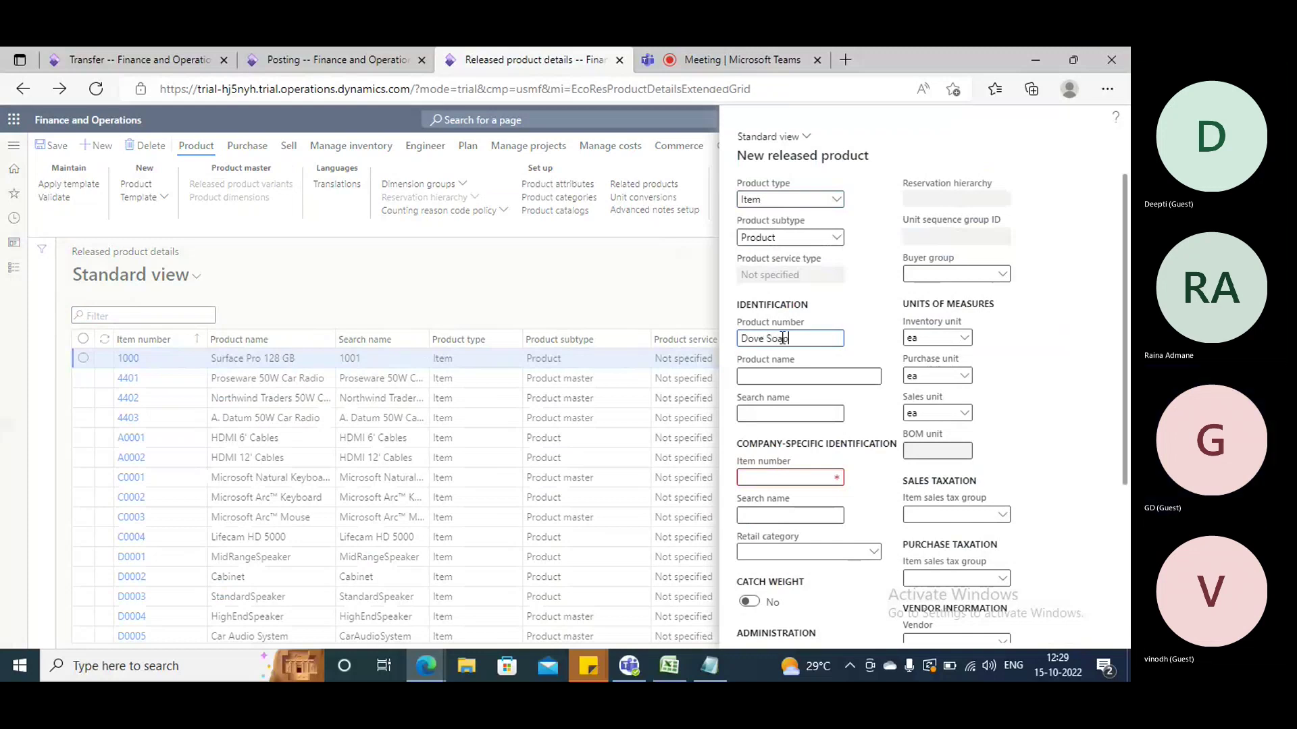
{"action": "type", "text": "p"}
{"action": "left_click_drag", "start_coordinate": [811, 341], "coordinate": [661, 342]}
{"action": "key", "text": "ctrl+c"}
{"action": "left_click", "coordinate": [809, 375]}
{"action": "key", "text": "ctrl+v"}
{"action": "left_click", "coordinate": [789, 415]}
{"action": "key", "text": "ctrl+v"}
- Set the new product's item model group to MWA (Moving average)
{"action": "scroll", "coordinate": [811, 479], "scroll_direction": "down", "scroll_amount": 2}
{"action": "scroll", "coordinate": [811, 479], "scroll_direction": "down", "scroll_amount": 3}
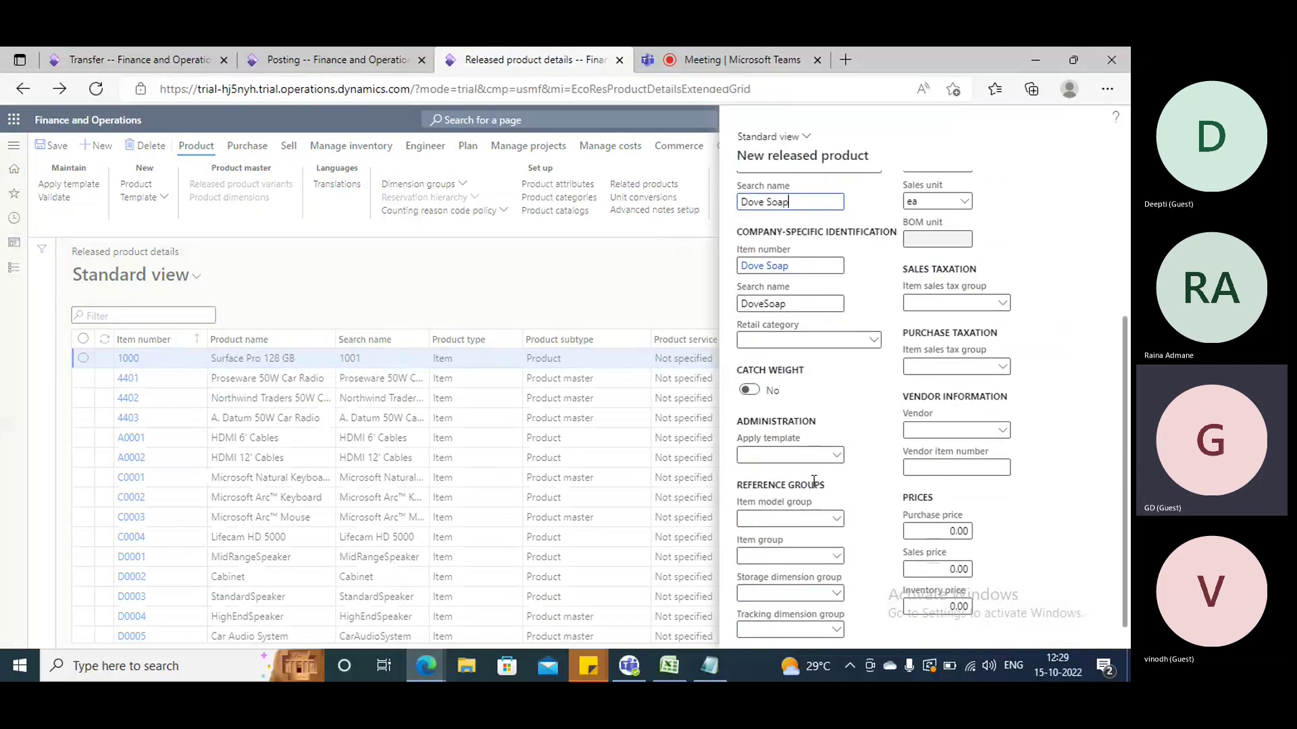
{"action": "left_click", "coordinate": [840, 501]}
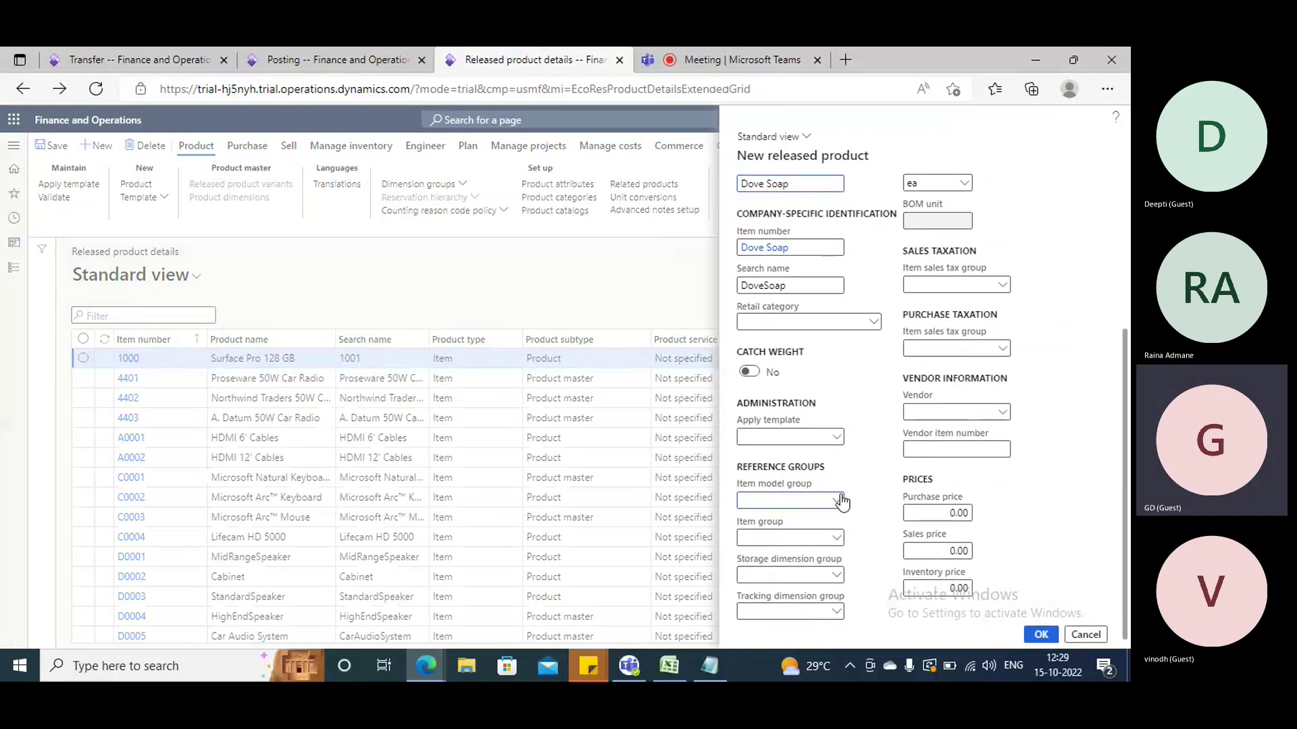
{"action": "left_click", "coordinate": [837, 500]}
{"action": "scroll", "coordinate": [844, 580], "scroll_direction": "down", "scroll_amount": 2}
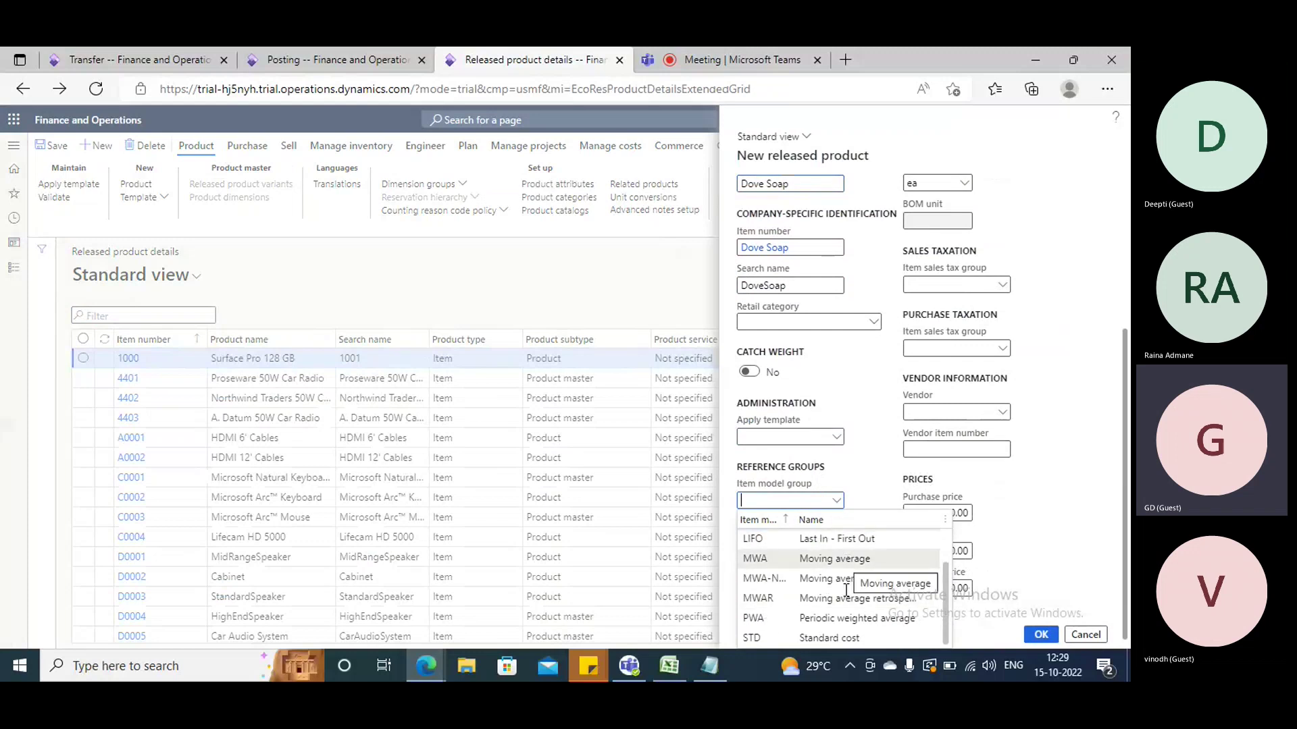
{"action": "left_click", "coordinate": [841, 559]}
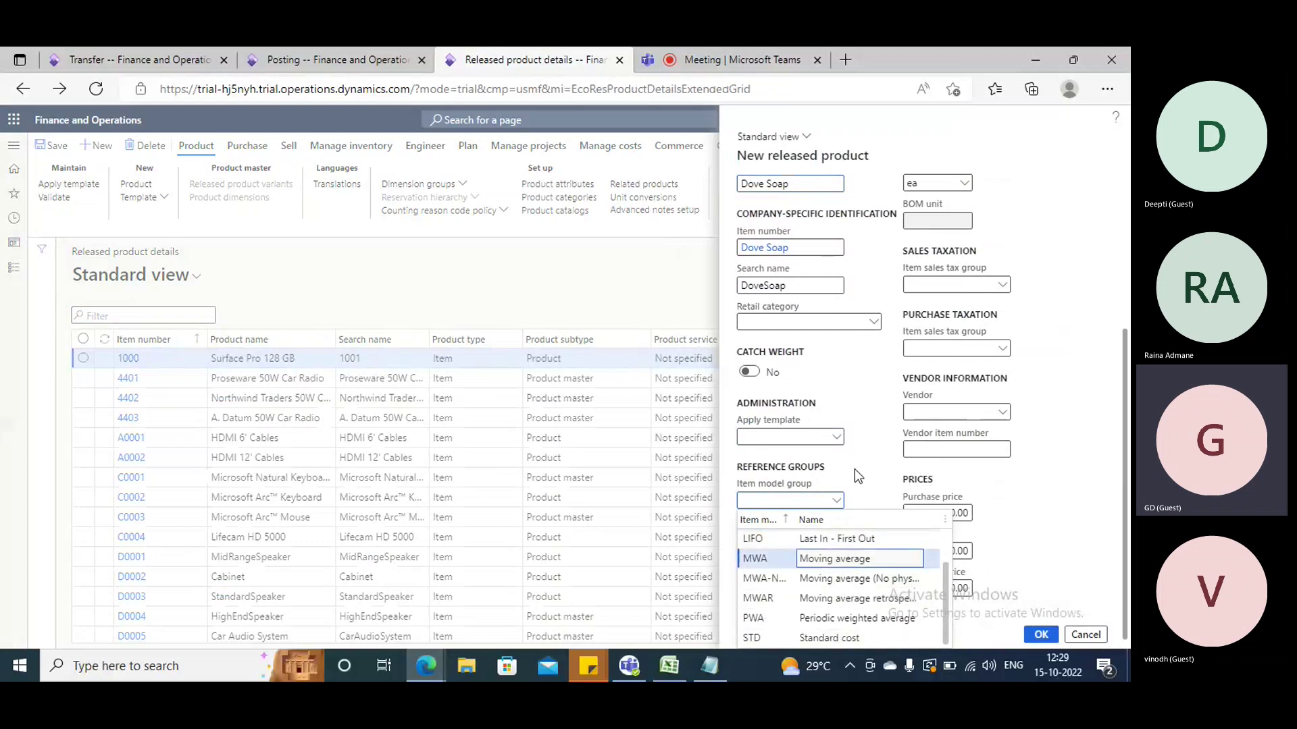
- View the details of the MWA item model group, then return to the new released product form
{"action": "right_click", "coordinate": [836, 503]}
{"action": "left_click", "coordinate": [864, 572]}
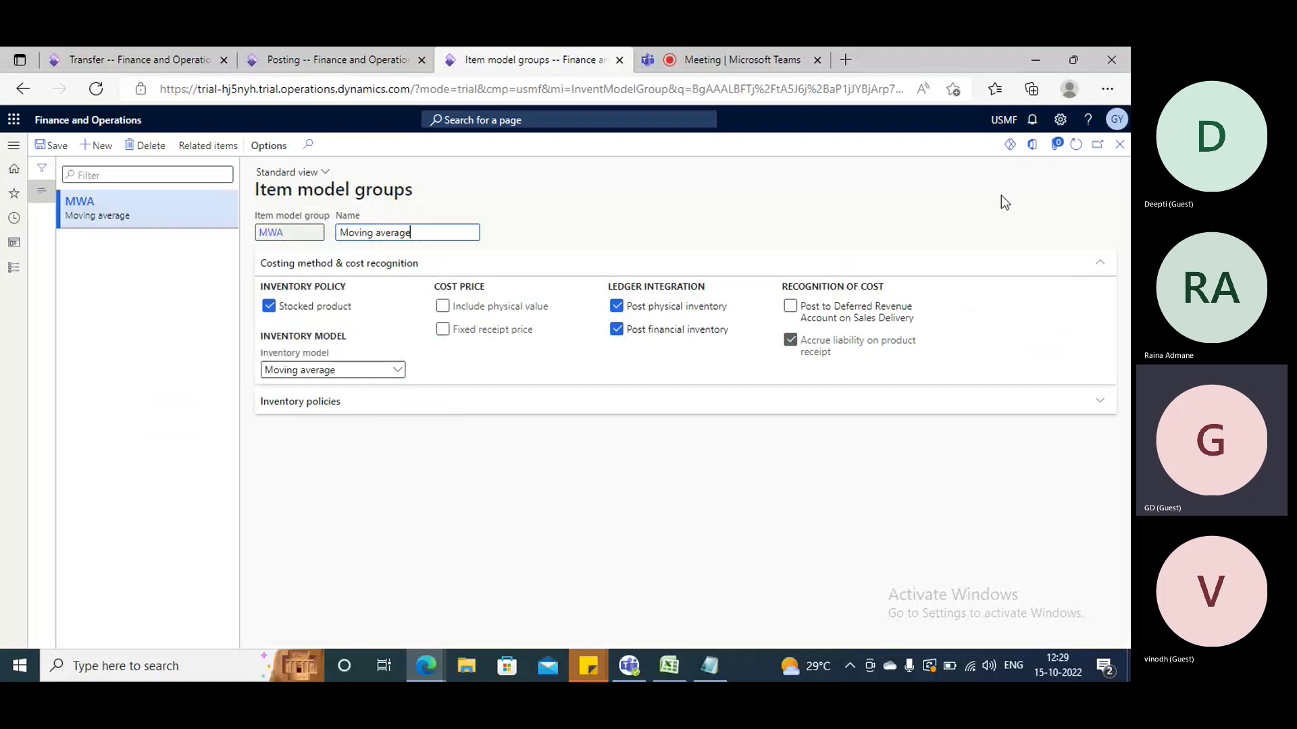
{"action": "left_click", "coordinate": [1119, 145]}
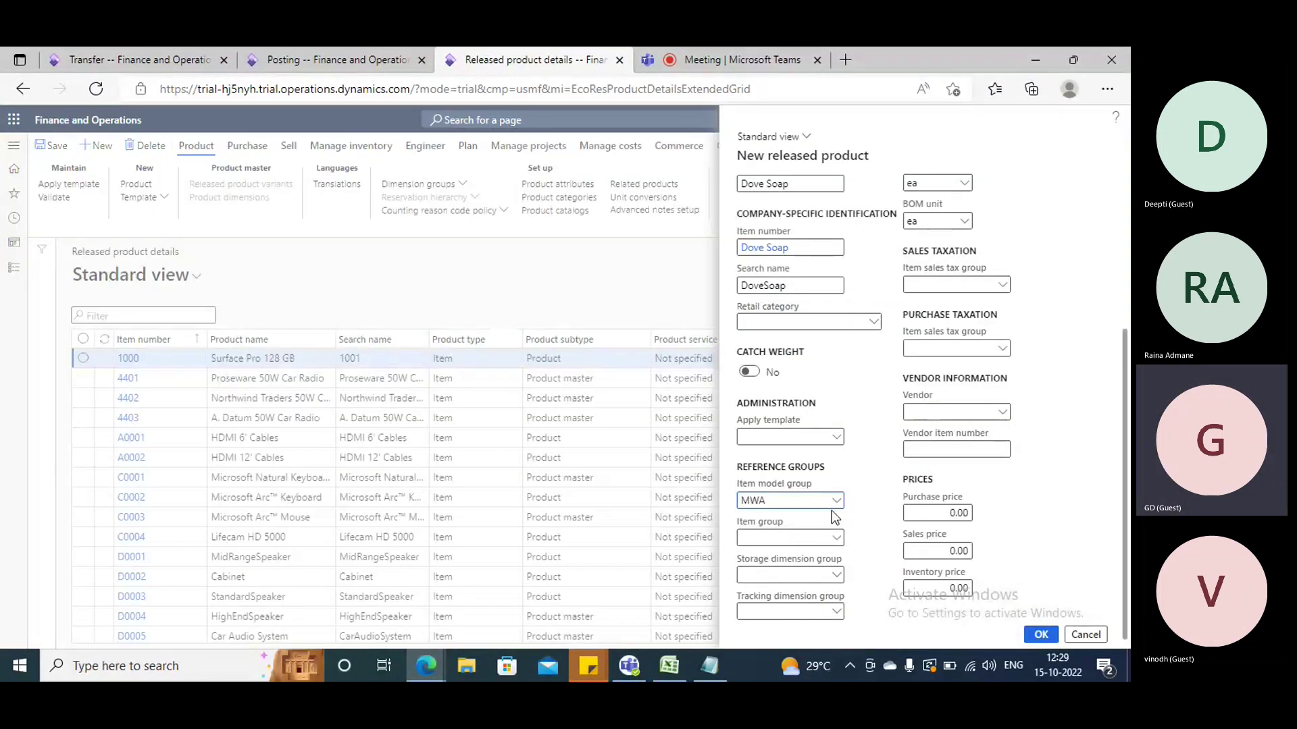
- Set the new product's item group to Audio and its storage dimension group to SiteWH
{"action": "left_click", "coordinate": [869, 477]}
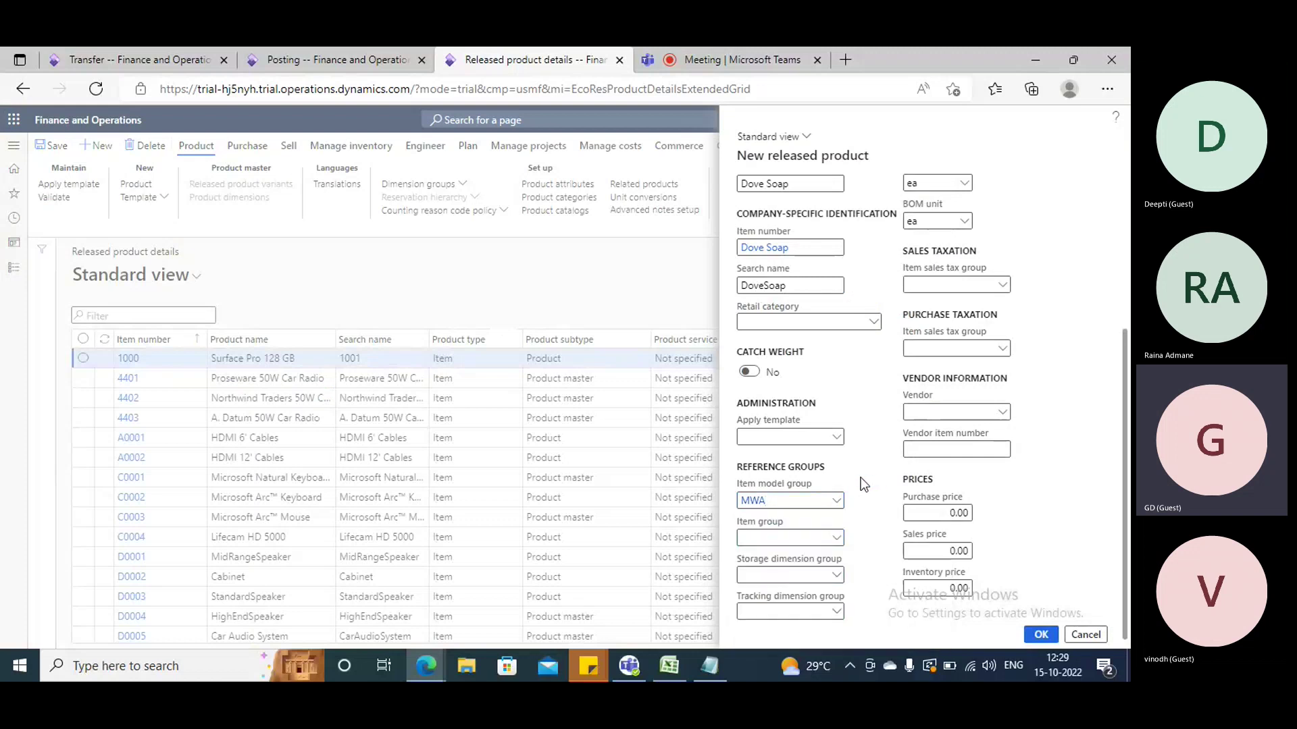
{"action": "left_click", "coordinate": [836, 538]}
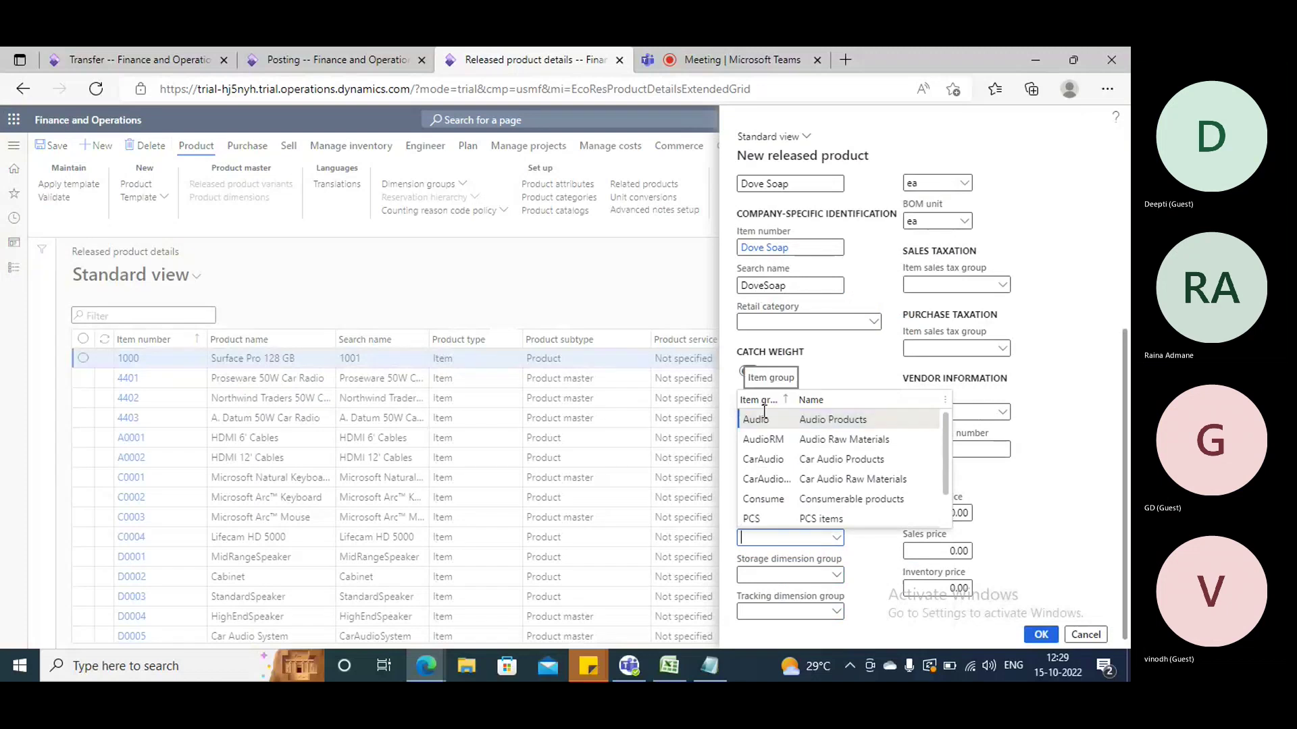
{"action": "left_click", "coordinate": [756, 420]}
{"action": "left_click", "coordinate": [838, 577]}
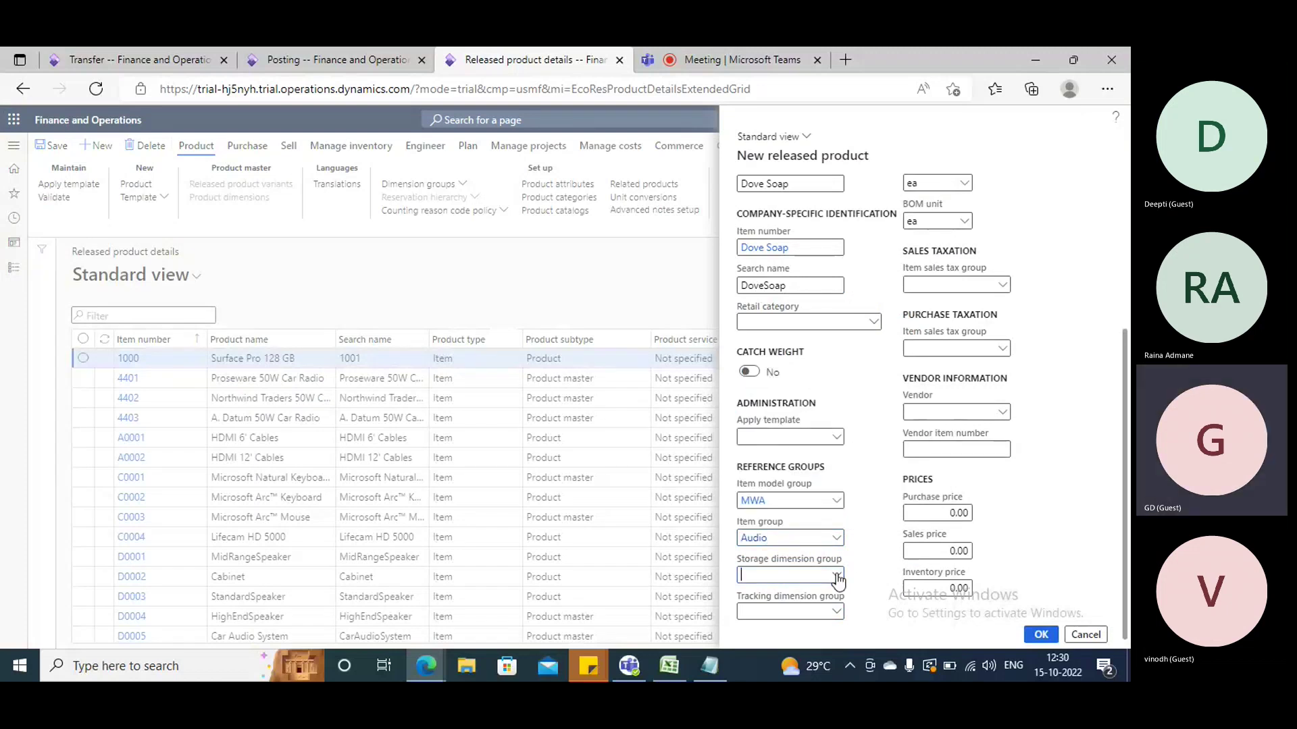
{"action": "left_click", "coordinate": [837, 577]}
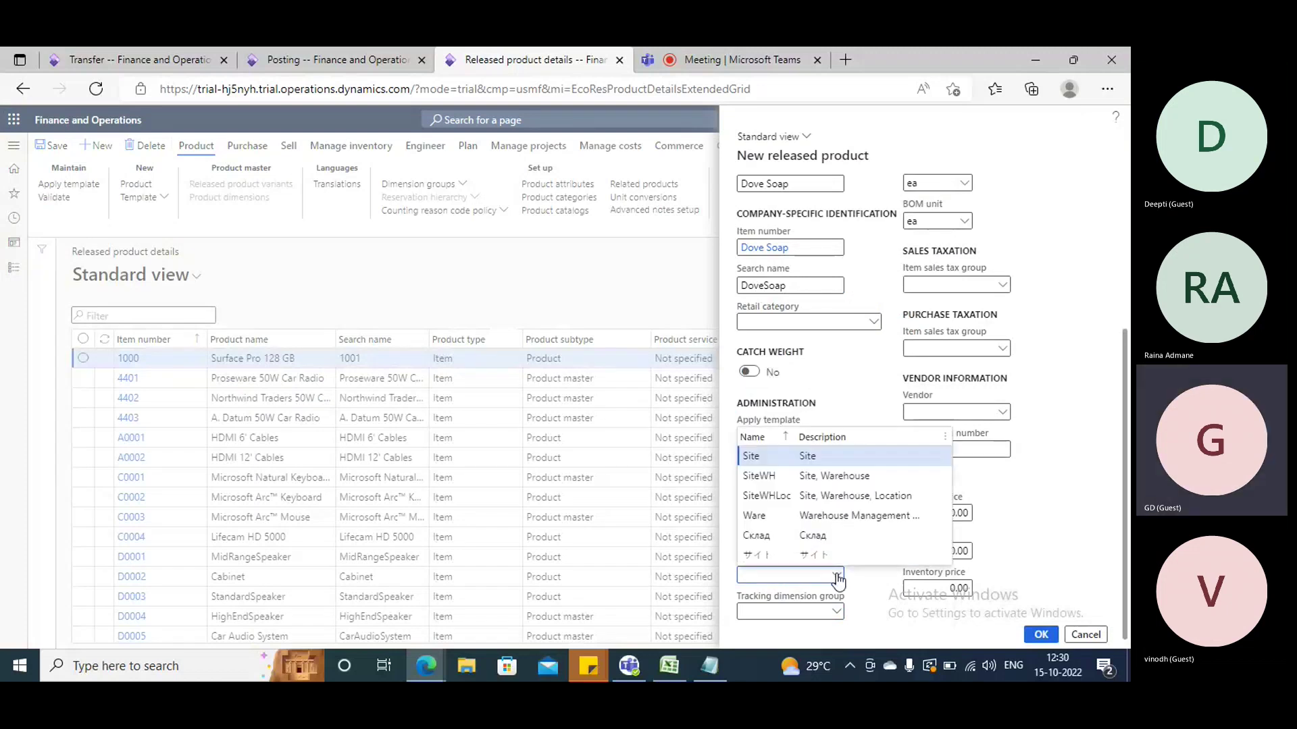
{"action": "left_click", "coordinate": [806, 476]}
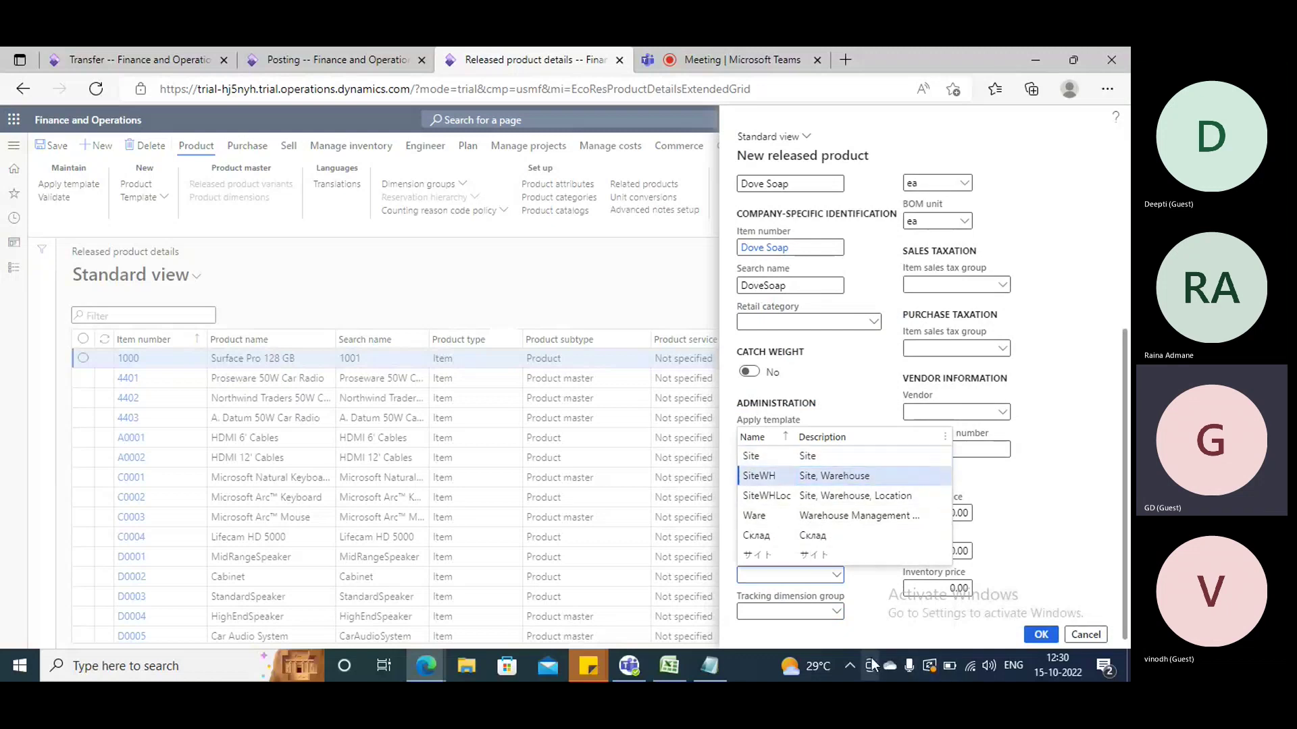
- Set the new product's tracking dimension group to Owner
{"action": "left_click", "coordinate": [838, 612]}
{"action": "left_click", "coordinate": [838, 612]}
{"action": "scroll", "coordinate": [790, 550], "scroll_direction": "down", "scroll_amount": 1}
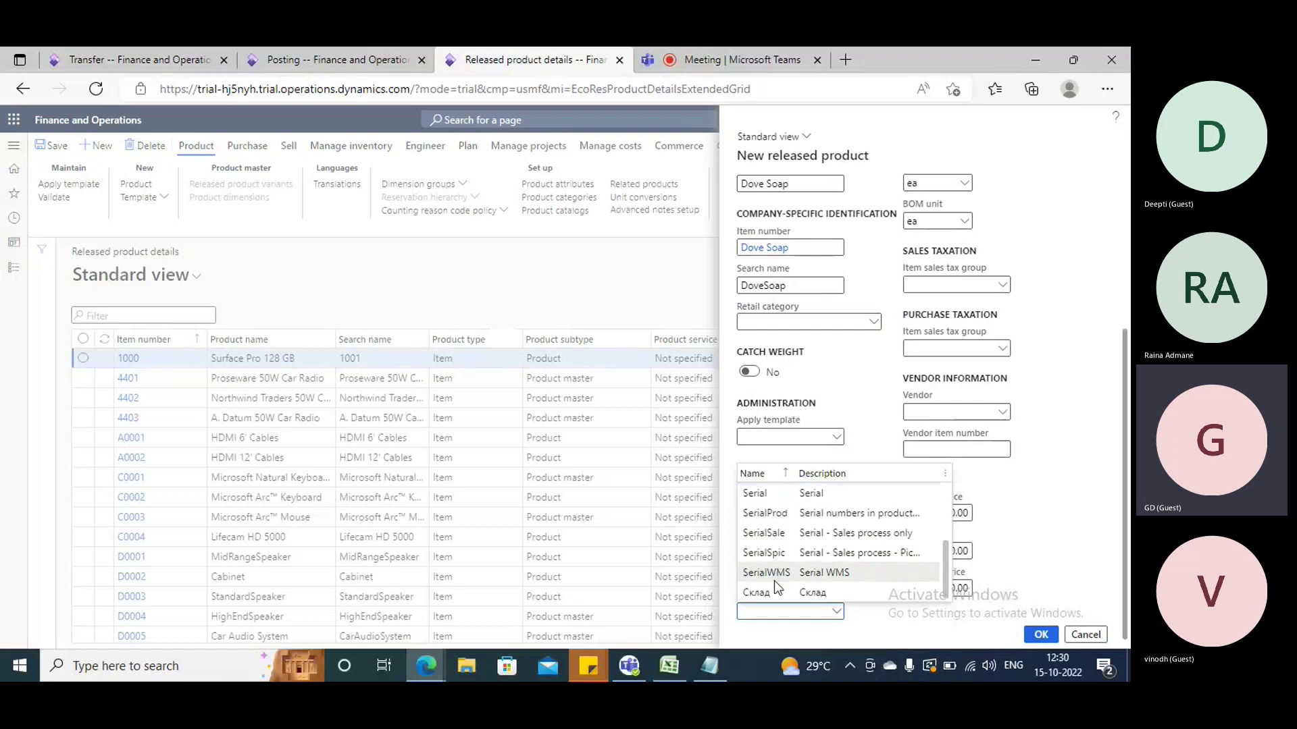
{"action": "scroll", "coordinate": [778, 581], "scroll_direction": "up", "scroll_amount": 3}
{"action": "left_click", "coordinate": [779, 574]}
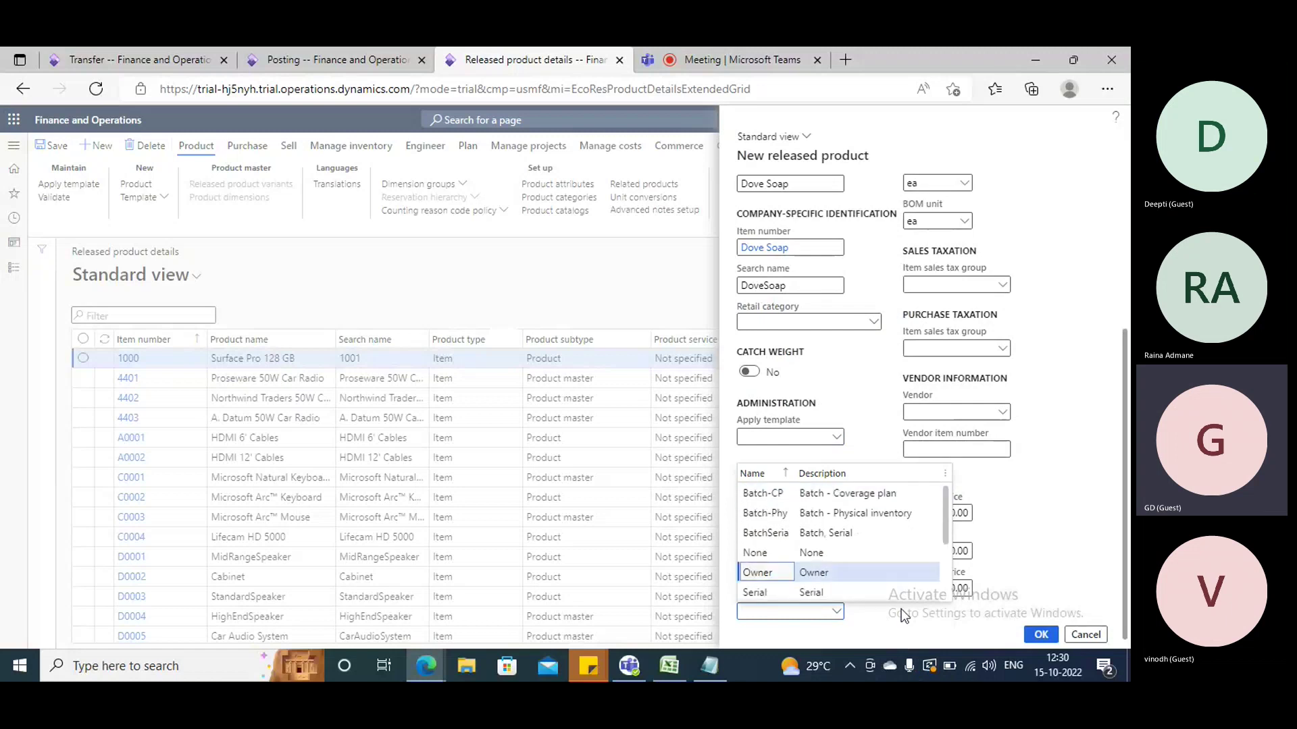
- View the details of the Owner tracking dimension group, and return to the new released product form
{"action": "right_click", "coordinate": [844, 610]}
{"action": "key", "text": "Escape"}
{"action": "right_click", "coordinate": [843, 615]}
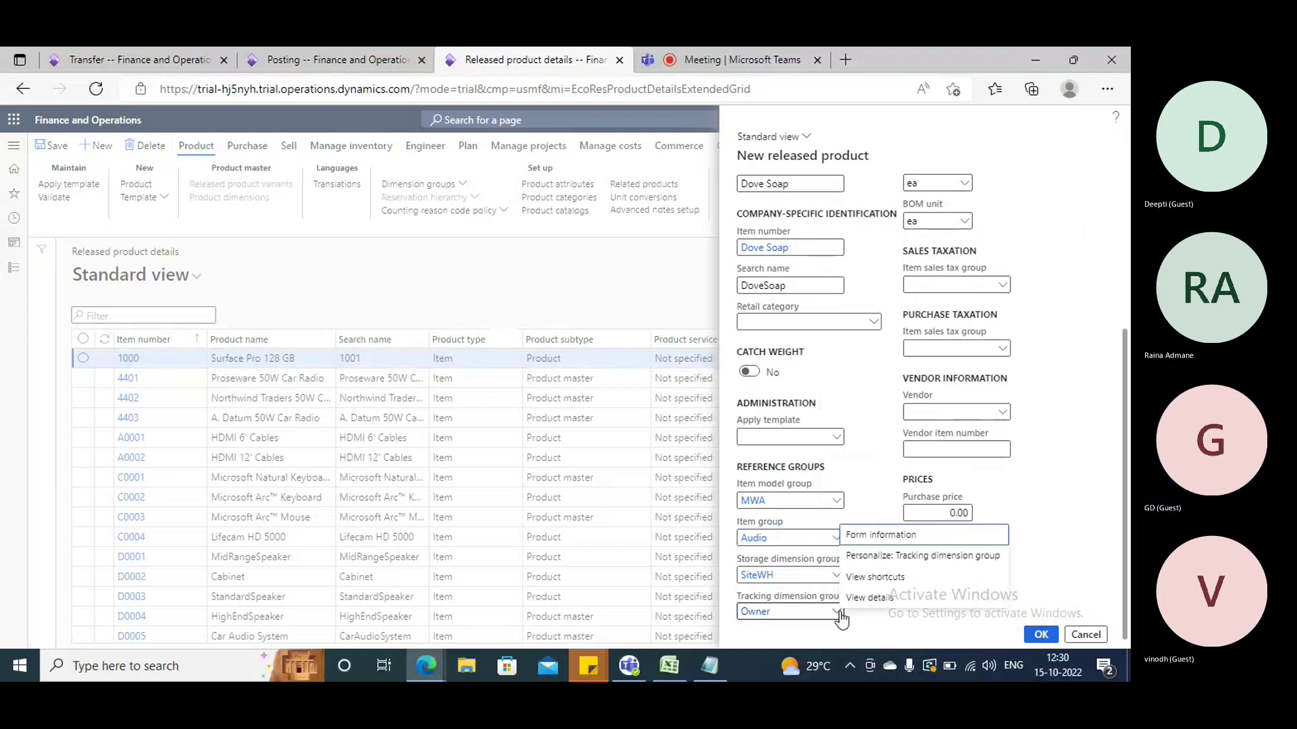
{"action": "key", "text": "Escape"}
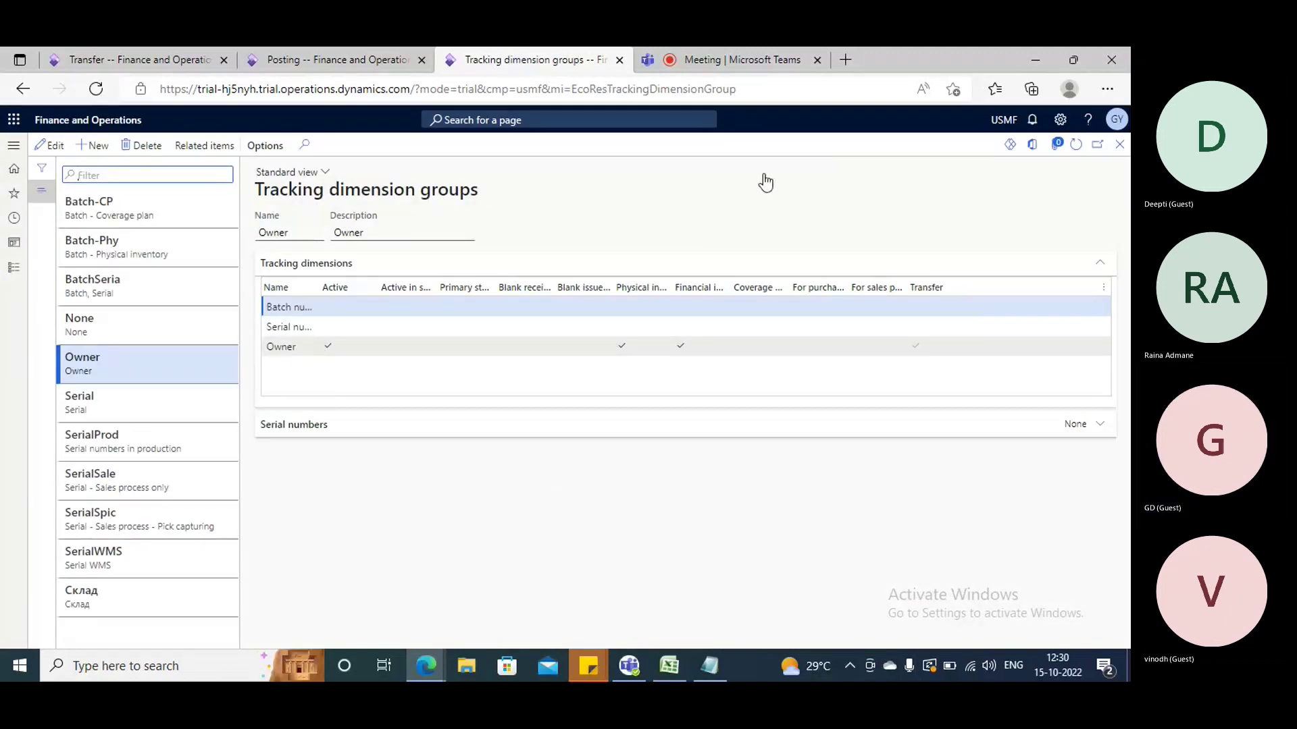
{"action": "left_click", "coordinate": [1120, 143]}
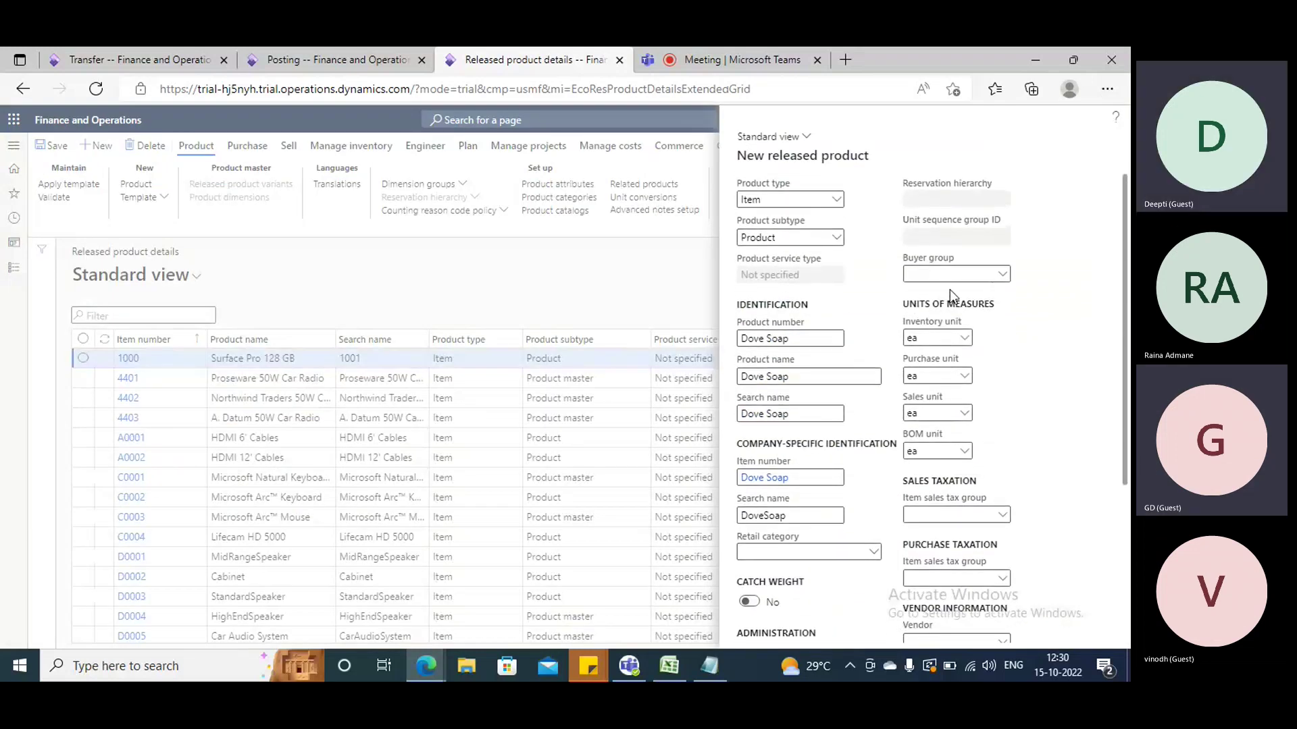
- Create the released product Dove Soap and validate its required field values
{"action": "scroll", "coordinate": [947, 297], "scroll_direction": "down", "scroll_amount": 3}
{"action": "left_click", "coordinate": [1039, 635]}
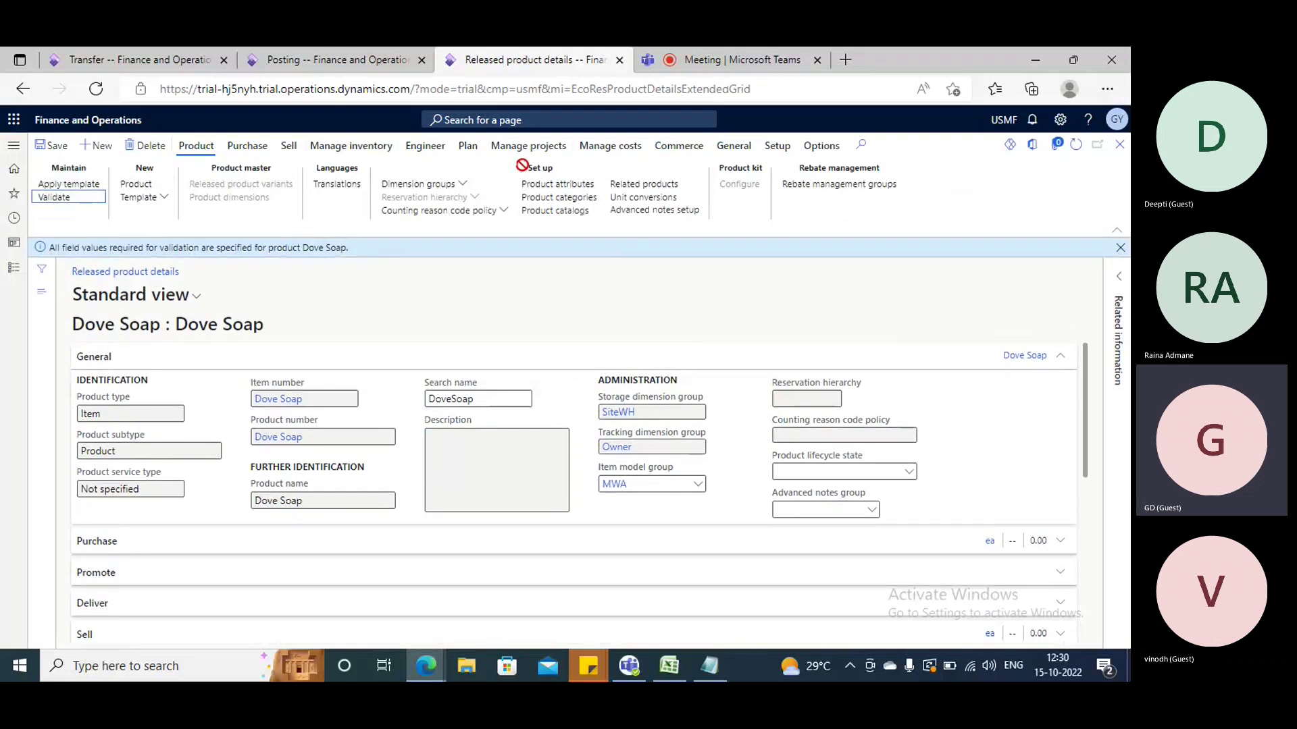
- Start a new trade agreement journal from the purchase functions of Dove Soap
{"action": "left_click", "coordinate": [250, 146]}
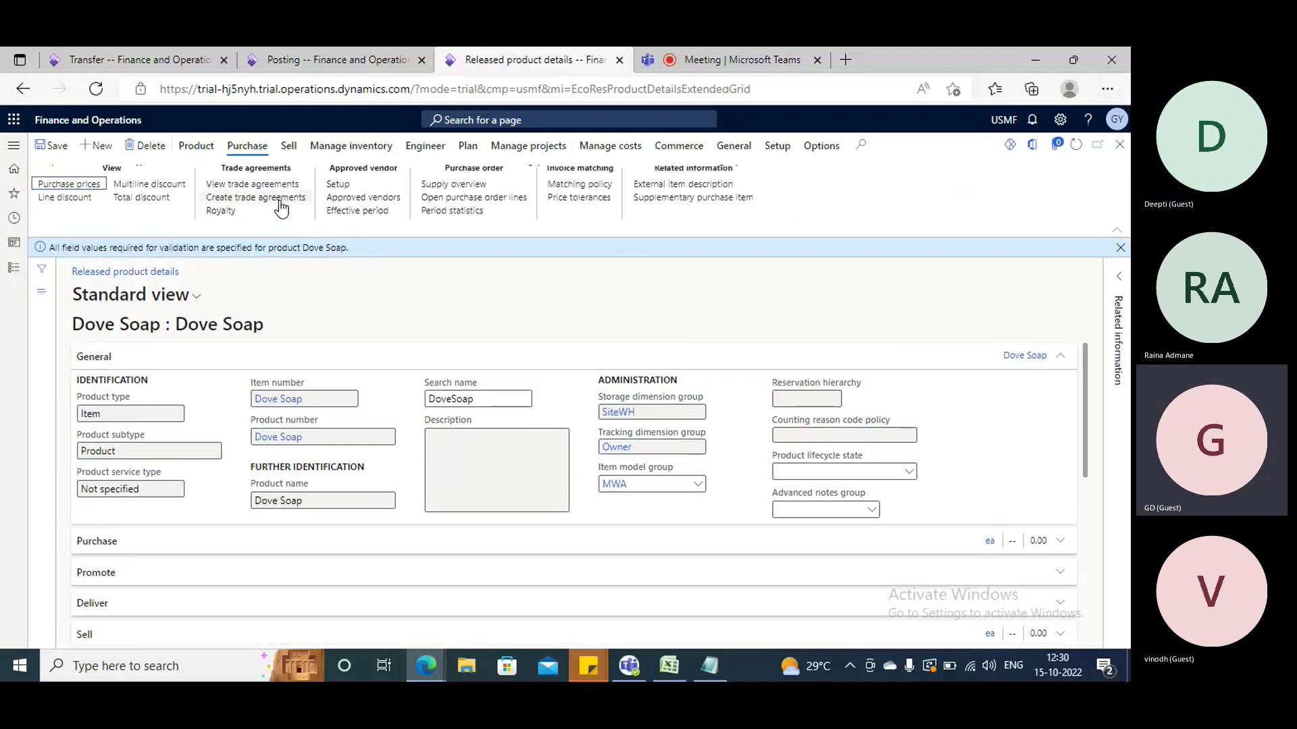
{"action": "left_click", "coordinate": [585, 286]}
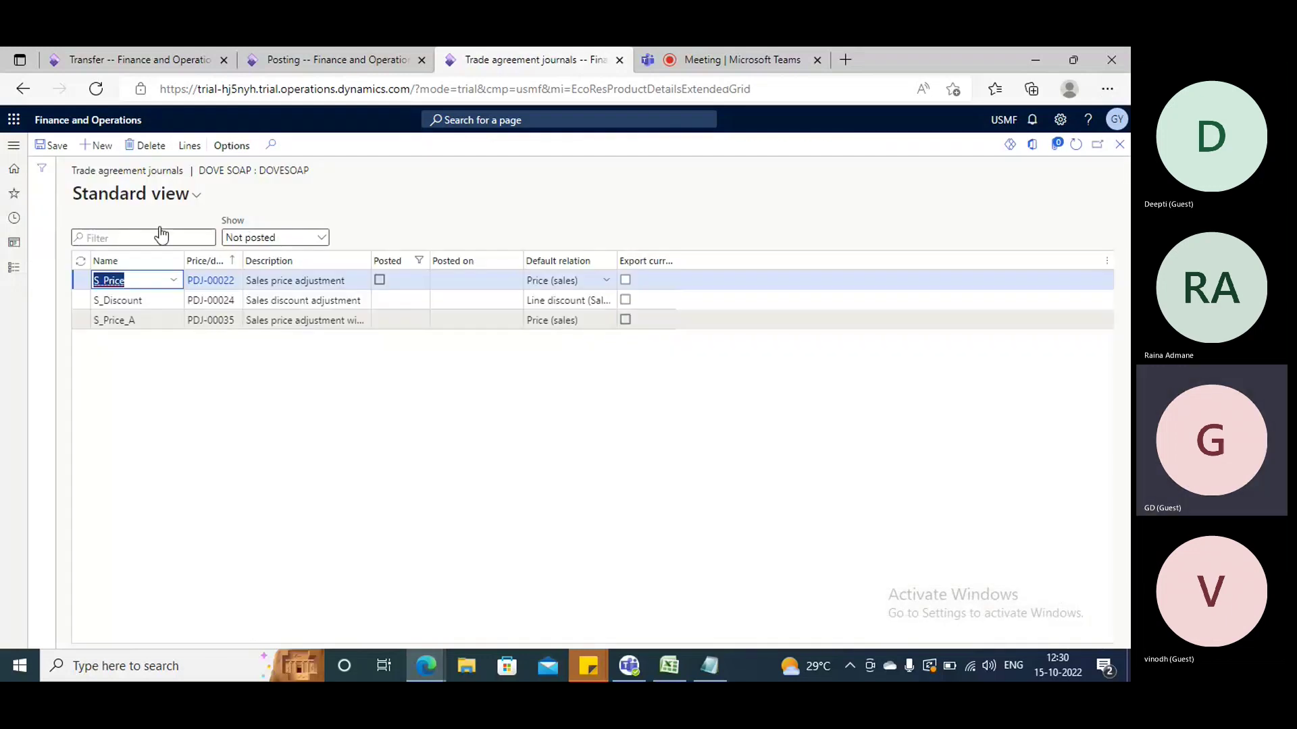
{"action": "key", "text": "alt+n"}
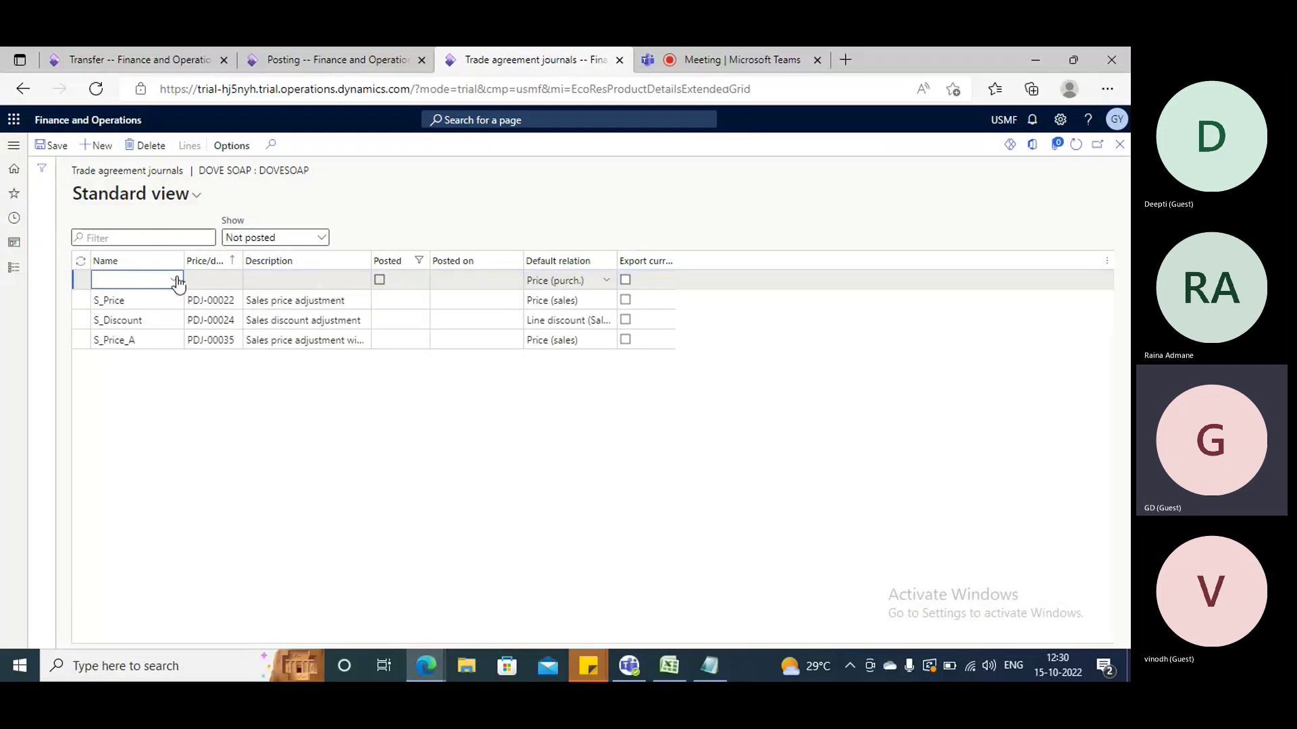
- Create the trade agreement journal name P_Price with the Price (purch.) relation, and save the new journal under that name
{"action": "left_click", "coordinate": [175, 280]}
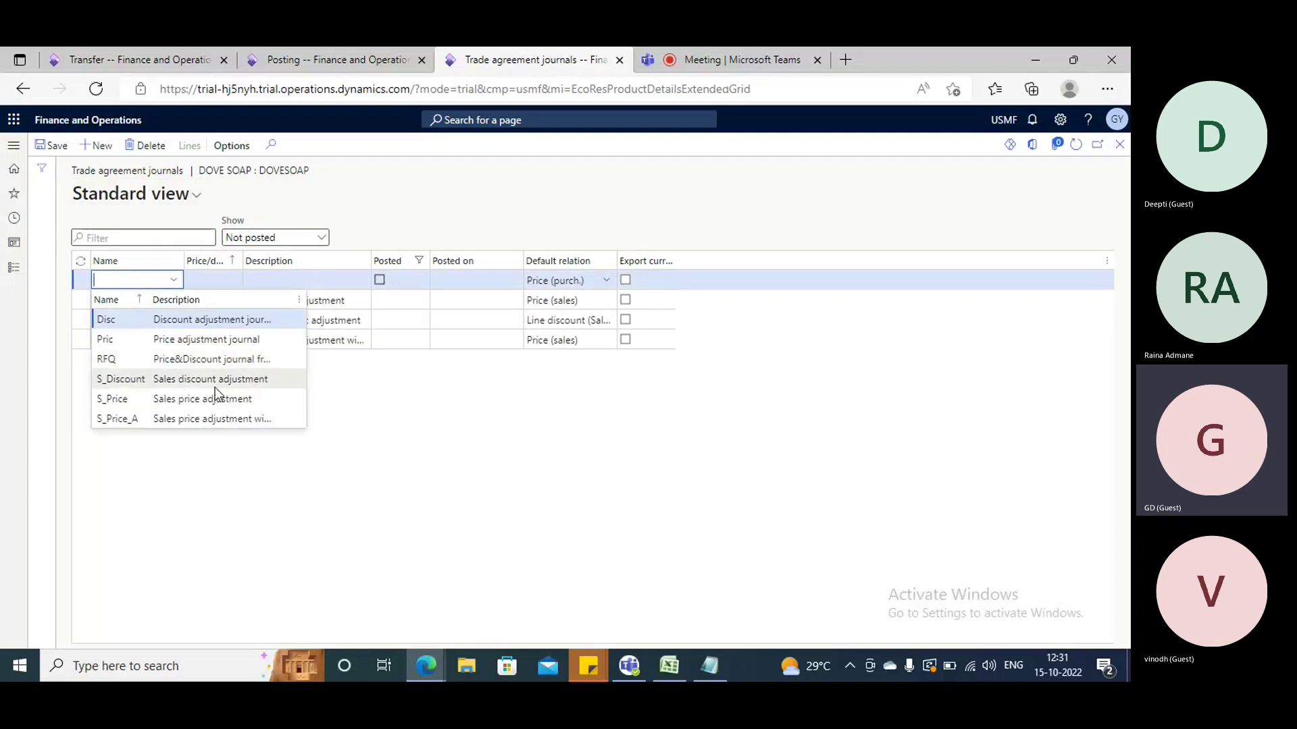
{"action": "right_click", "coordinate": [179, 283]}
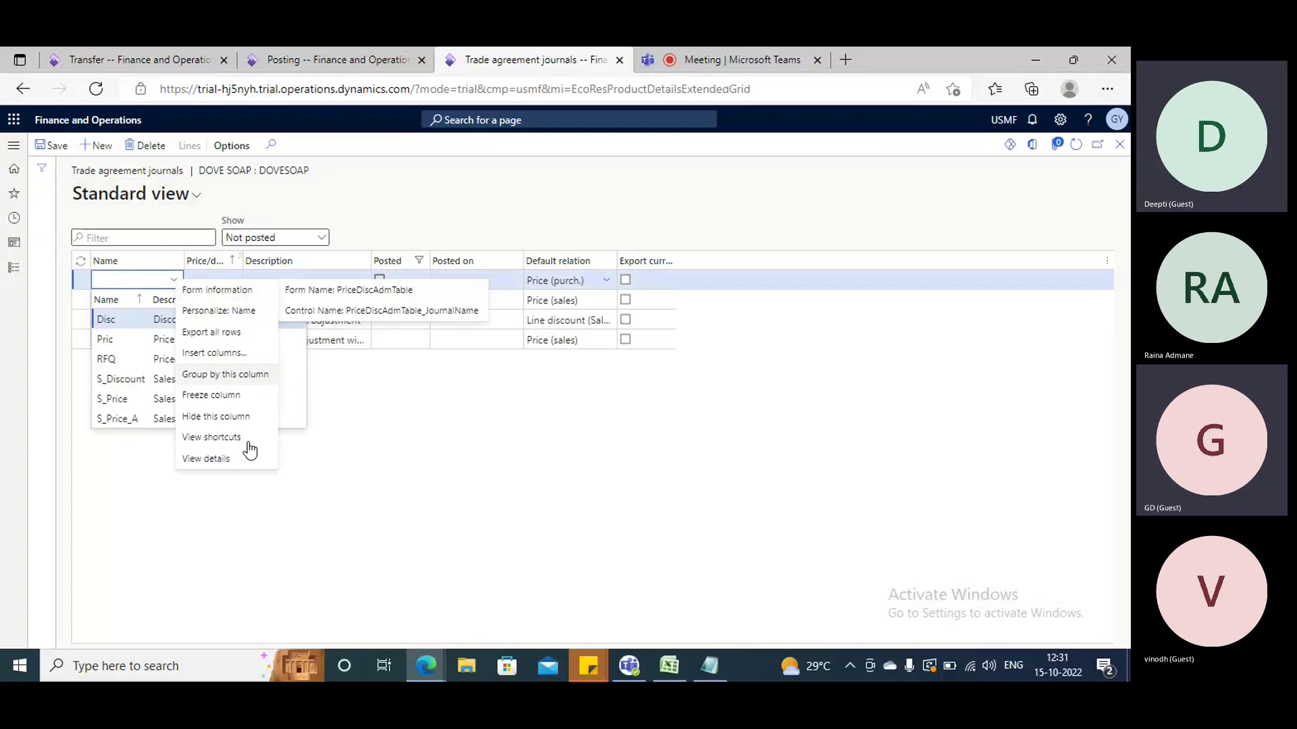
{"action": "left_click", "coordinate": [237, 457]}
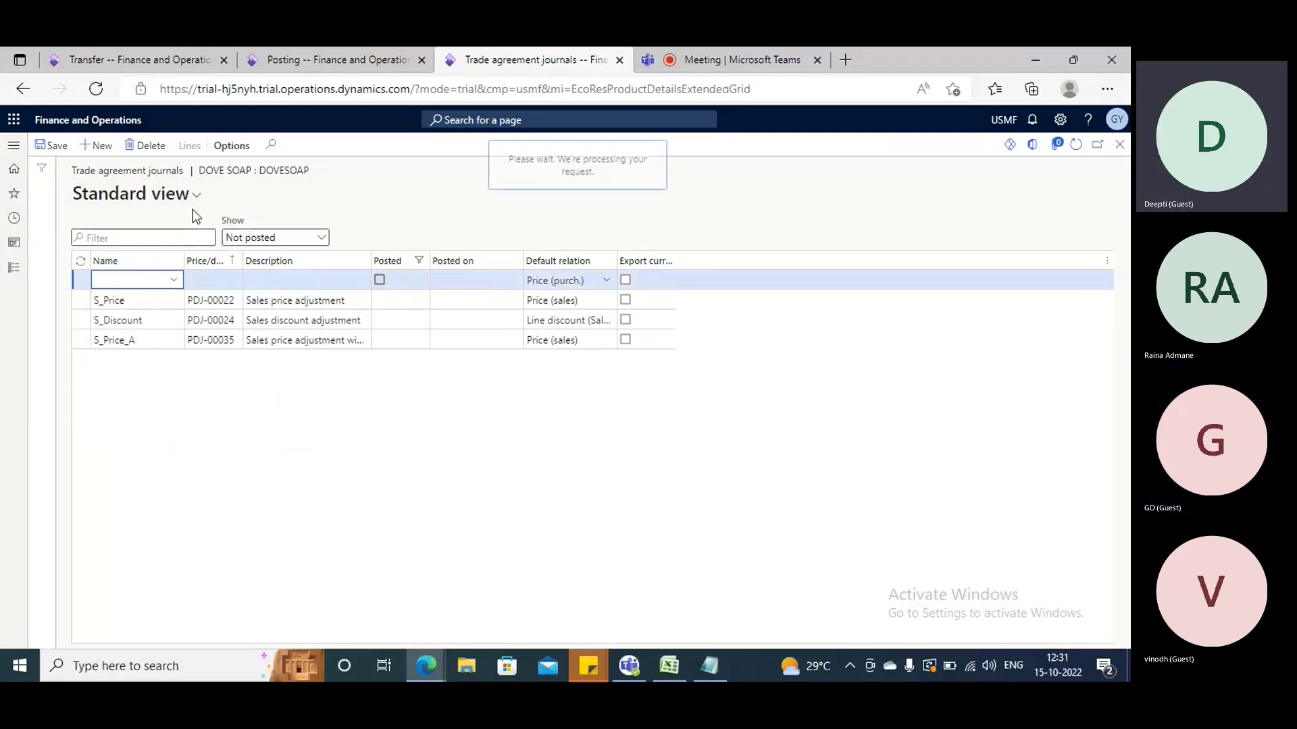
{"action": "left_click", "coordinate": [102, 145]}
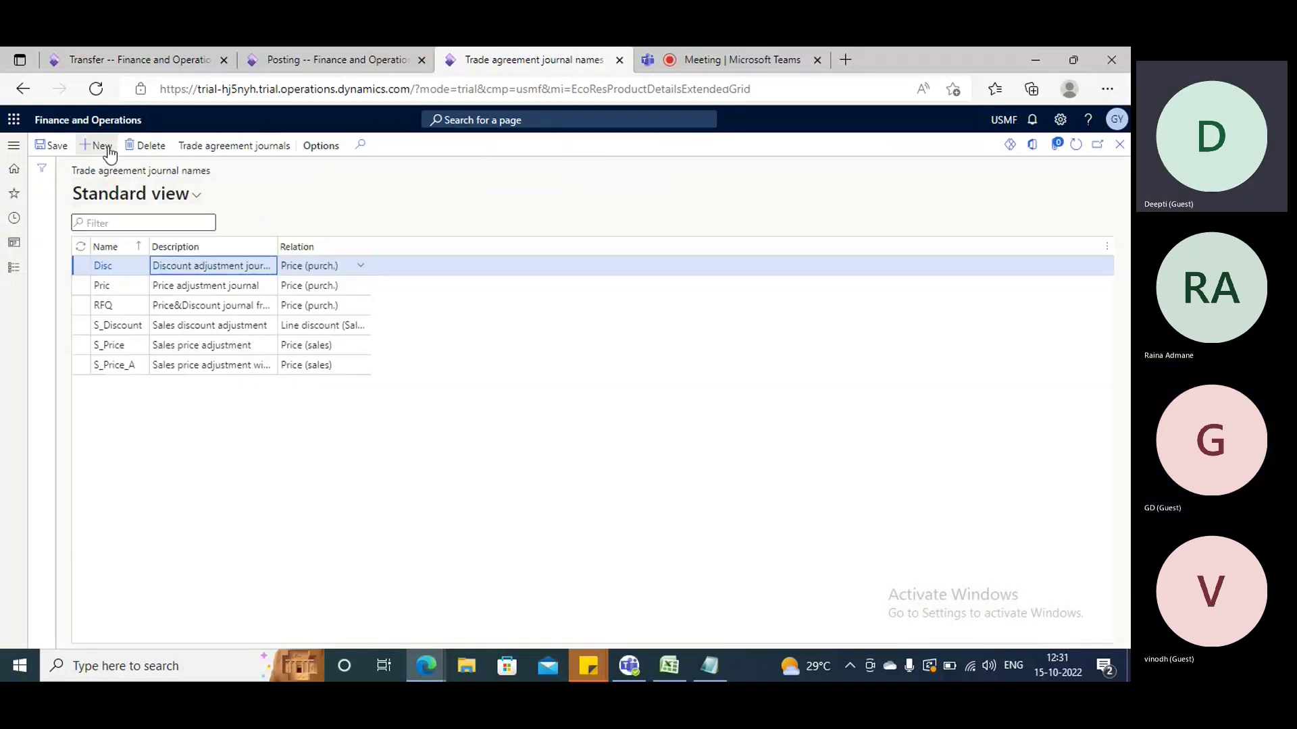
{"action": "type", "text": "P_Pro"}
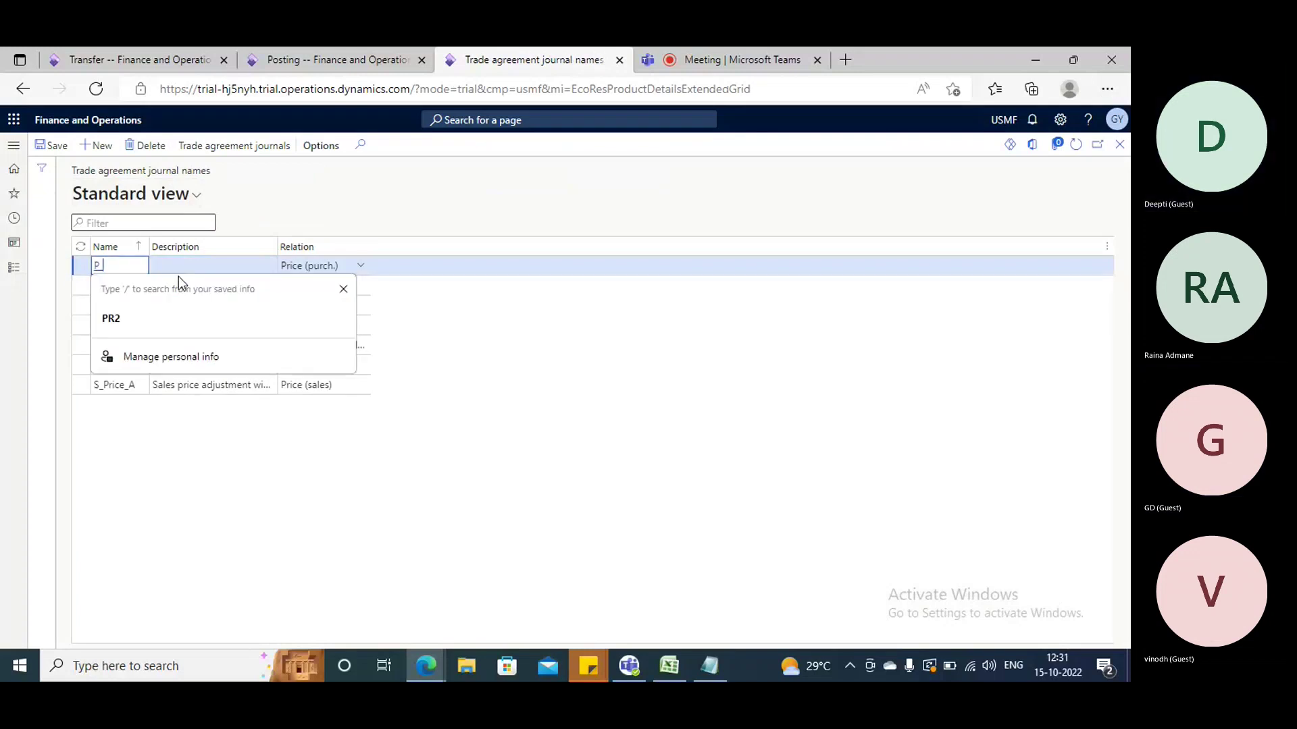
{"action": "key", "text": "BackSpace"}
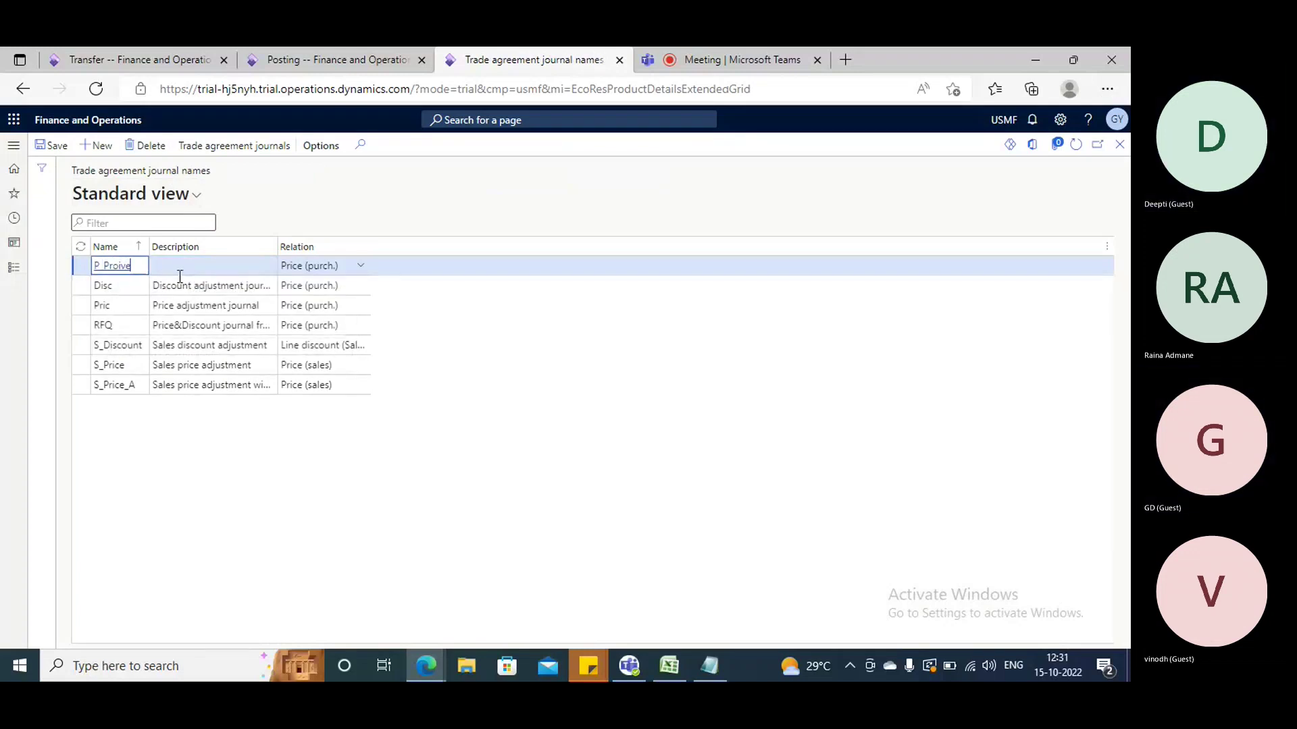
{"action": "key", "text": "BackSpace"}
{"action": "key", "text": "BackSpace"}
{"action": "key", "text": "BackSpace"}
{"action": "double_click", "coordinate": [130, 262]}
{"action": "left_click", "coordinate": [52, 145]}
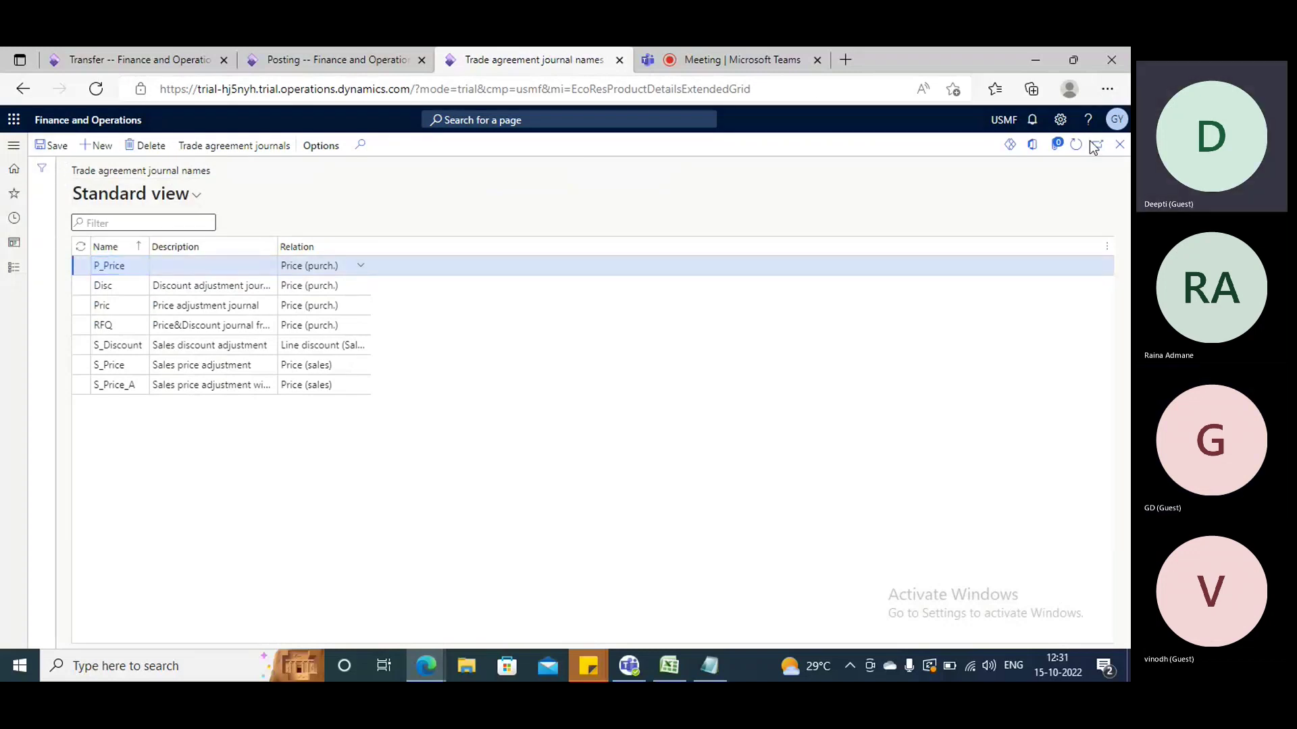
{"action": "left_click", "coordinate": [1119, 145]}
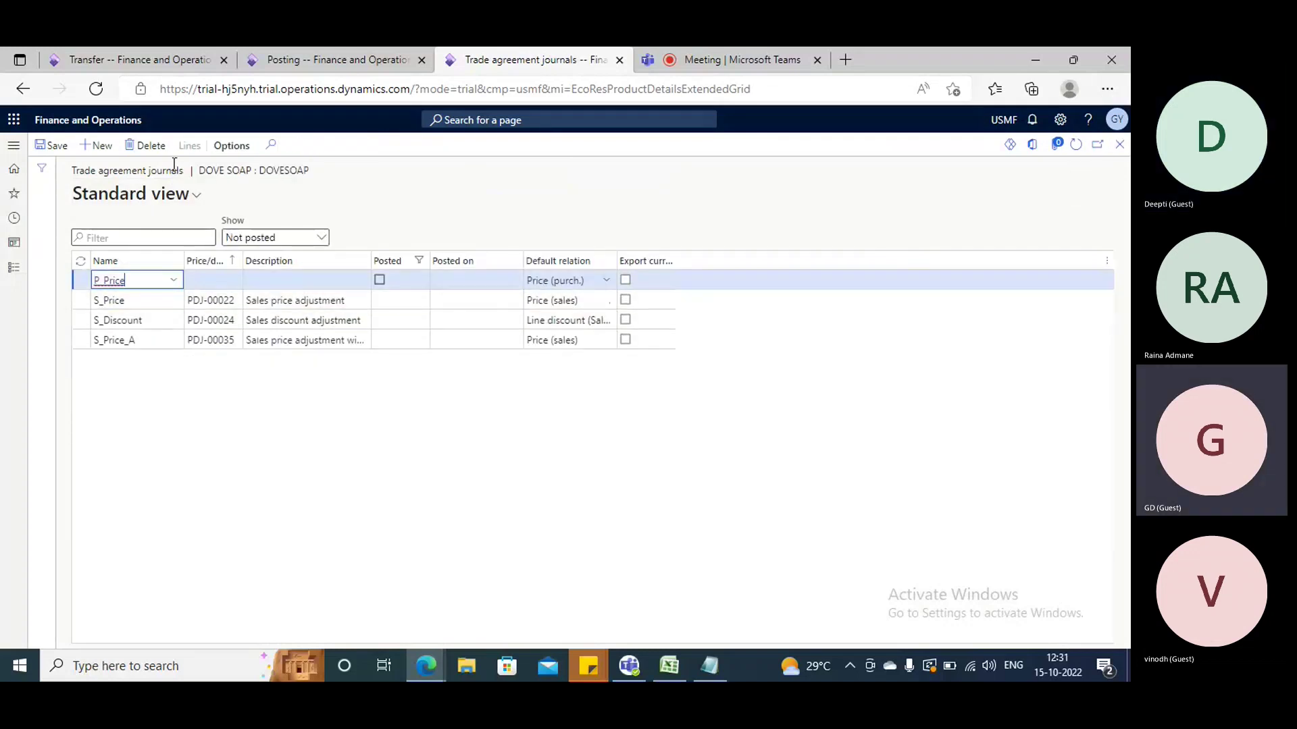
{"action": "left_click", "coordinate": [54, 145]}
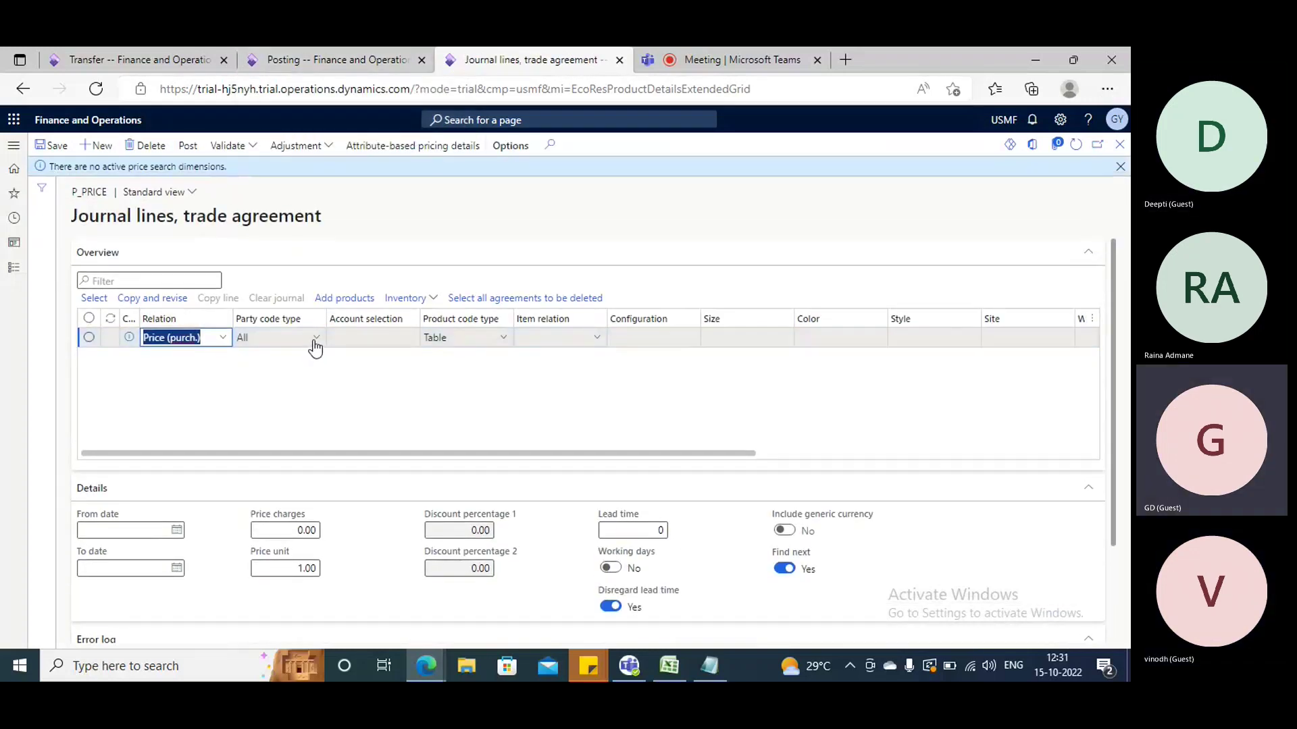
- In the journal lines, set the party code type to Table, the vendor to Lande Packaging Supplies and the item relation to Dove Soap
{"action": "left_click", "coordinate": [316, 339]}
{"action": "left_click", "coordinate": [282, 363]}
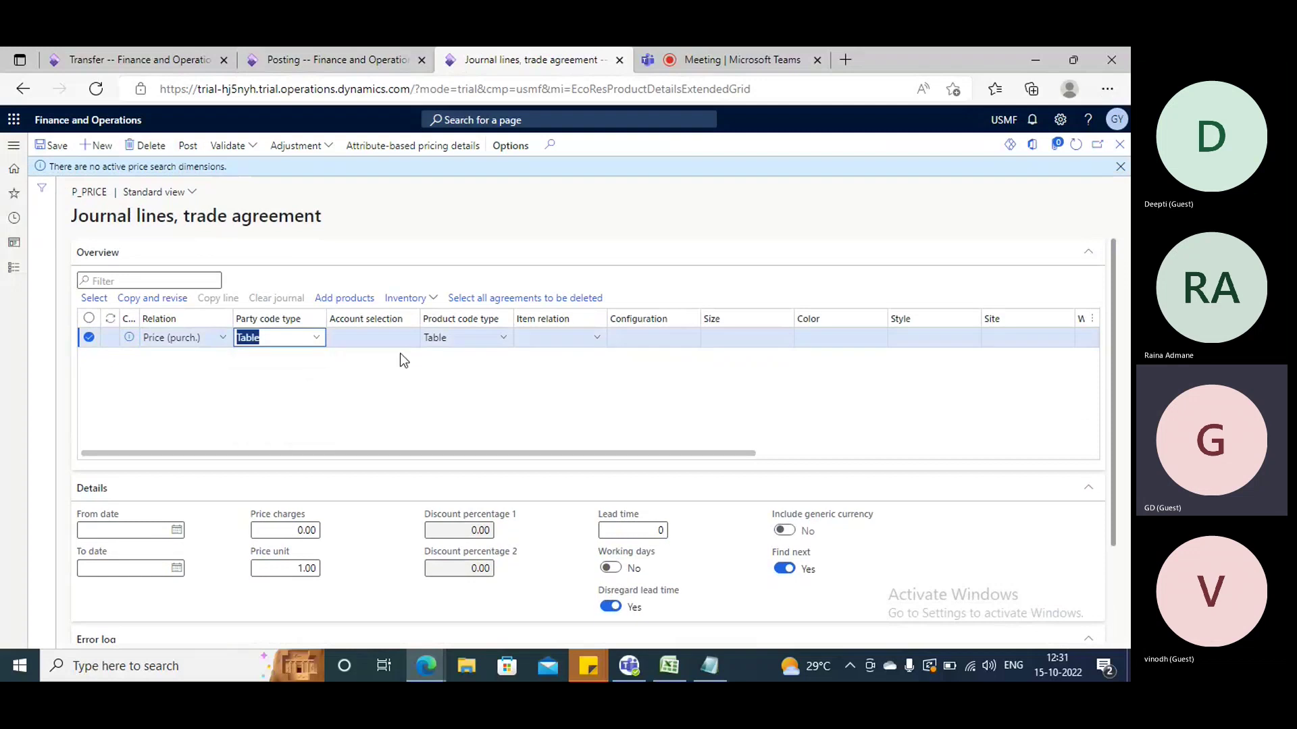
{"action": "left_click", "coordinate": [408, 343]}
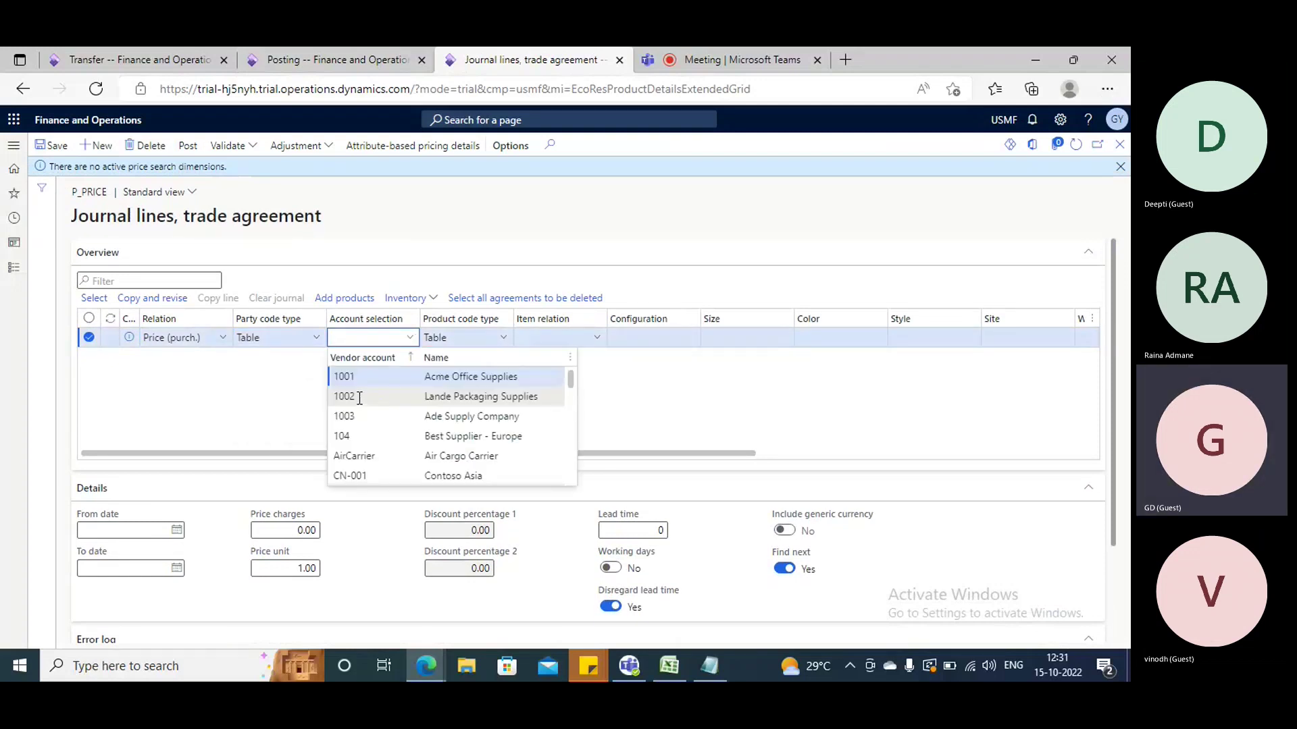
{"action": "left_click", "coordinate": [473, 396]}
{"action": "left_click", "coordinate": [563, 336]}
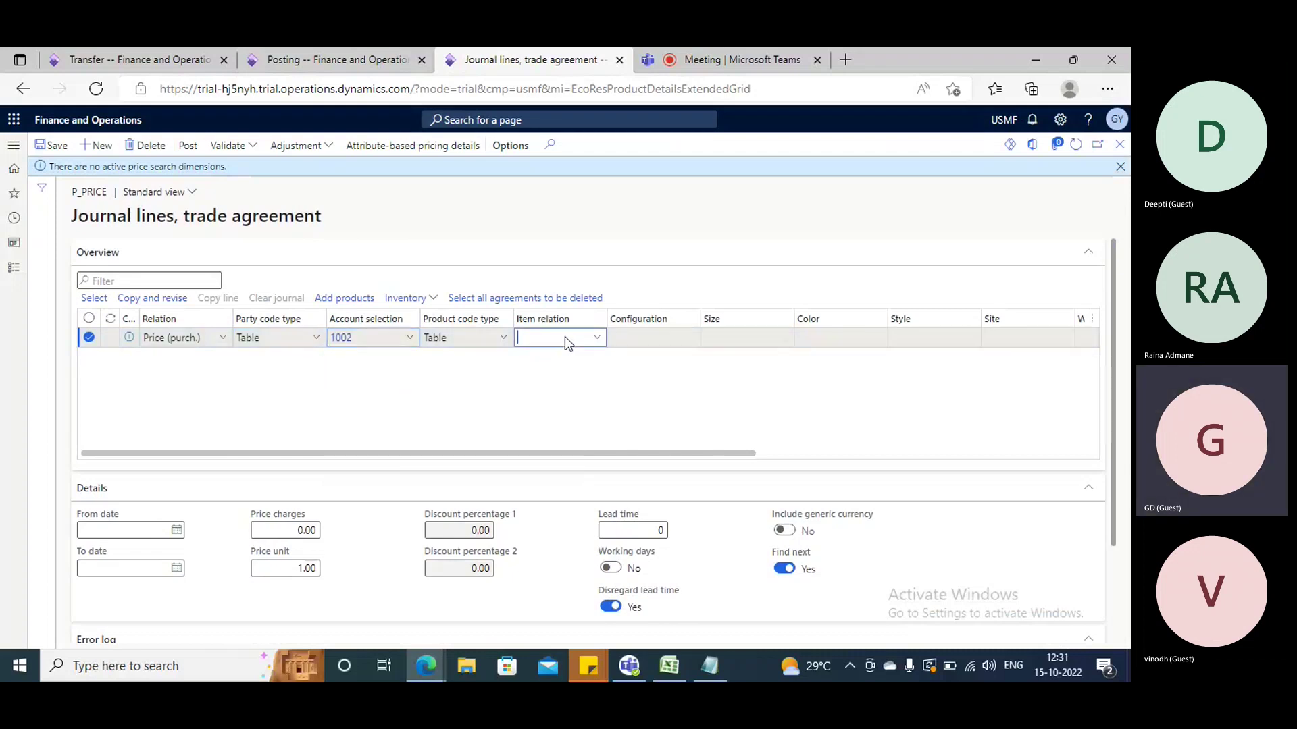
{"action": "type", "text": "Dove"}
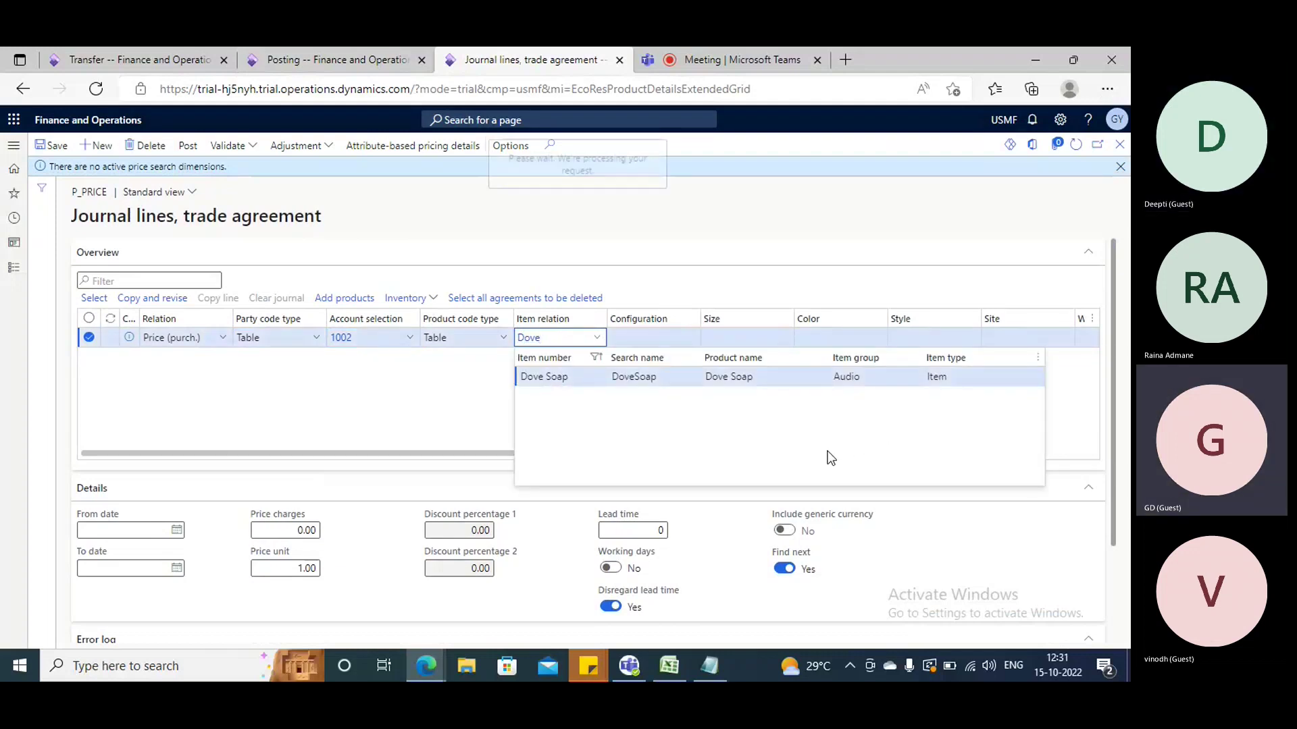
- Set the trade agreement line's From quantity to 1.00
{"action": "key", "text": "Tab"}
{"action": "key", "text": "Tab"}
{"action": "key", "text": "Tab"}
{"action": "key", "text": "Tab"}
{"action": "key", "text": "Tab"}
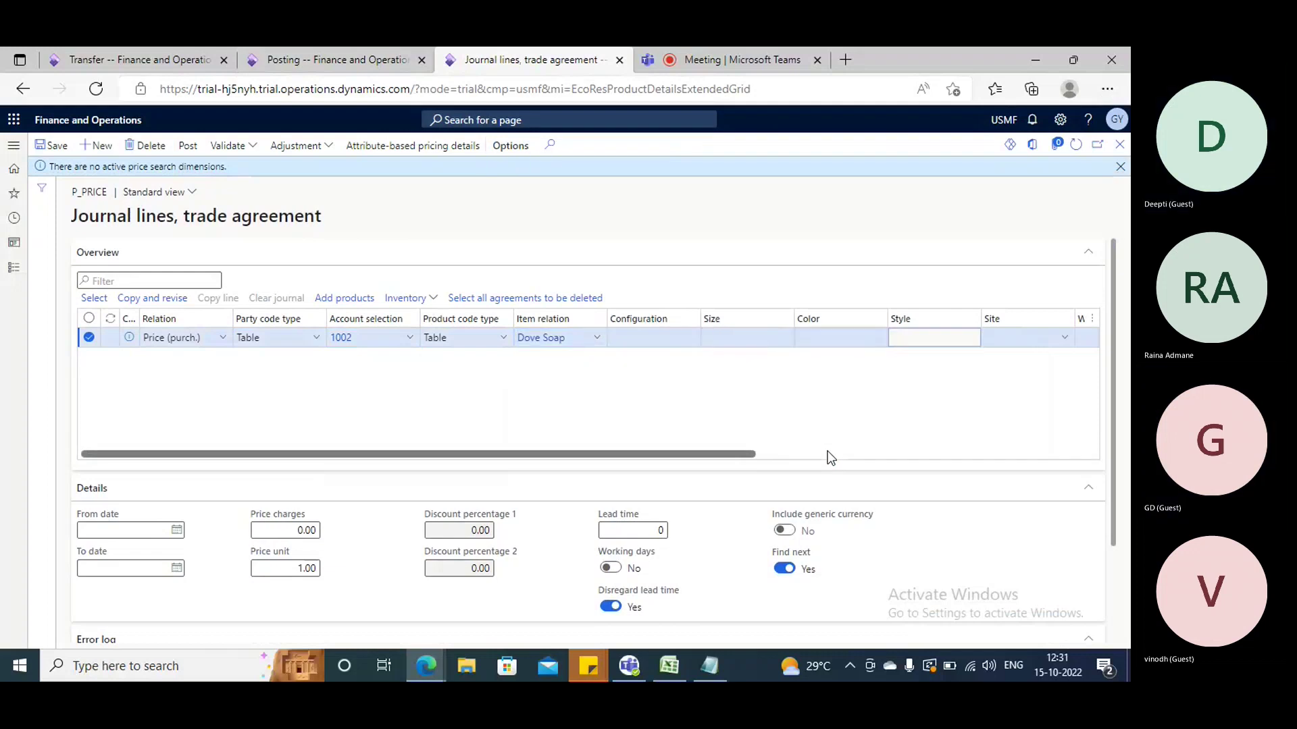
{"action": "key", "text": "Tab"}
{"action": "key", "text": "Tab"}
{"action": "key", "text": "Tab"}
{"action": "key", "text": "Tab"}
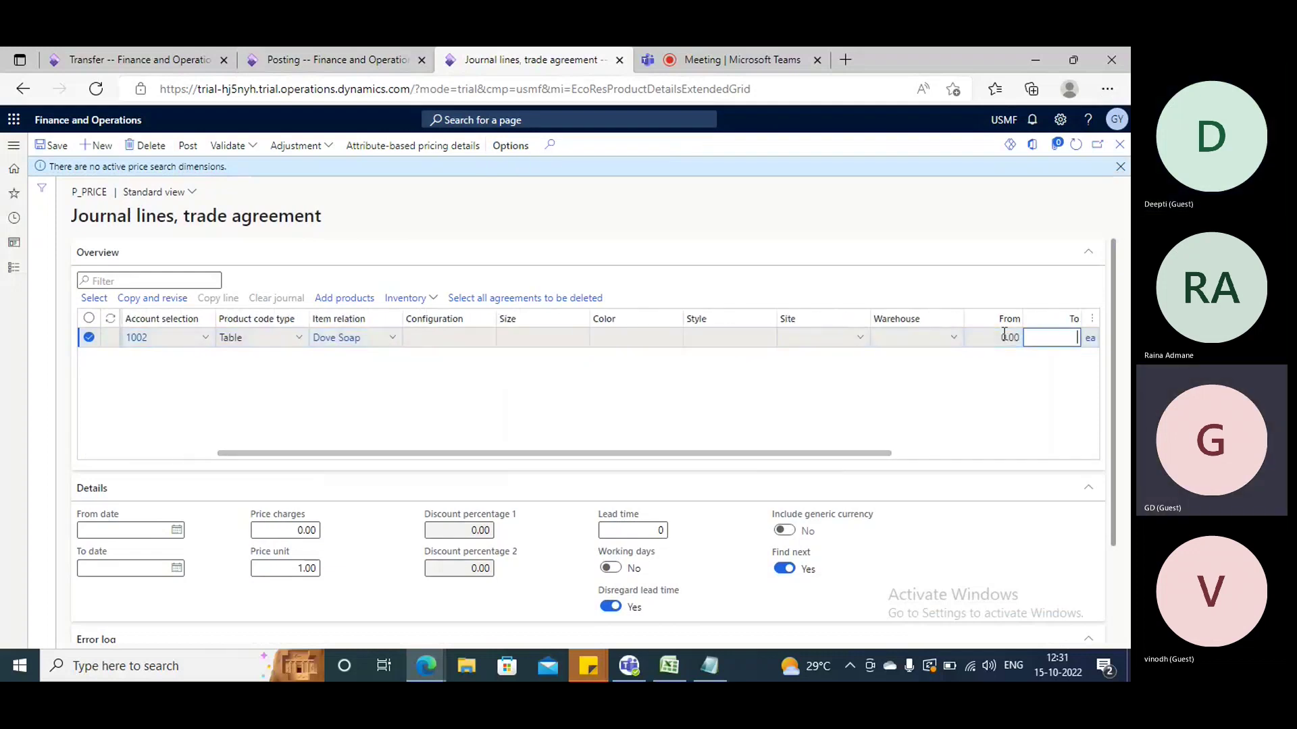
{"action": "left_click", "coordinate": [1006, 336]}
{"action": "type", "text": "1"}
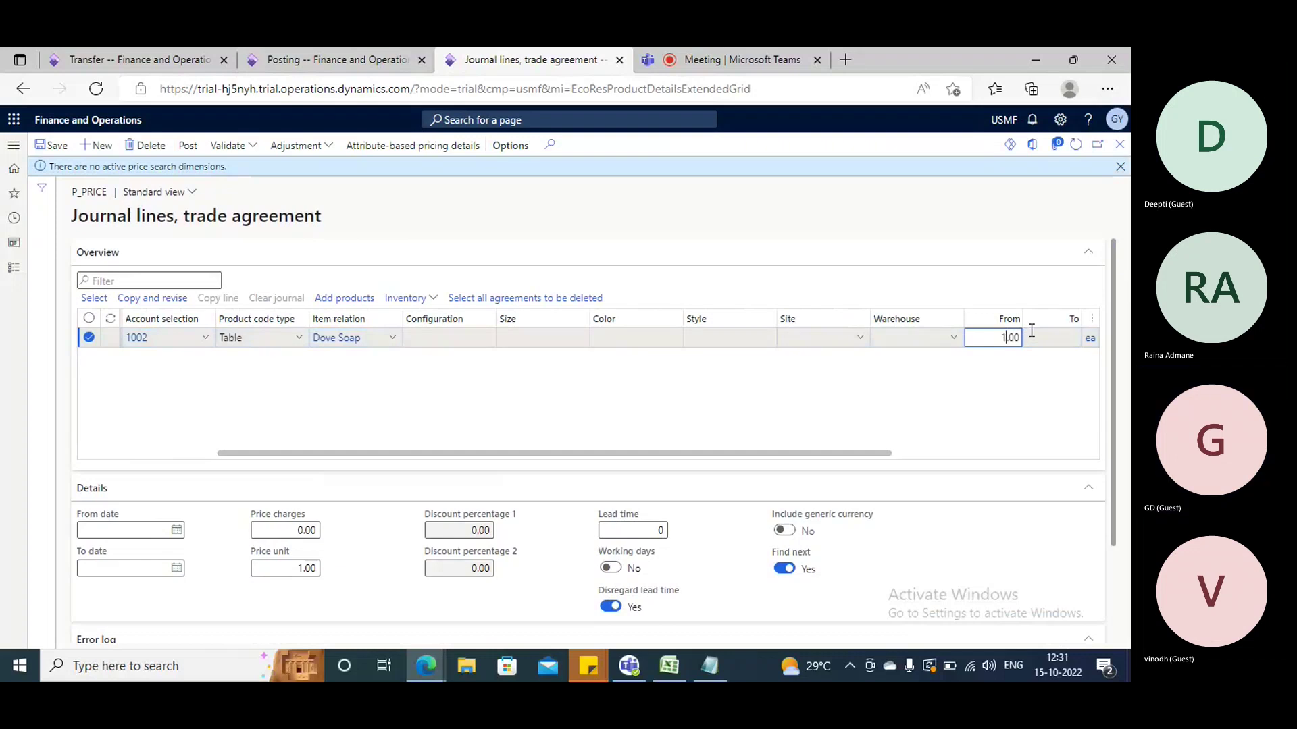
- Set the trade agreement line's amount in currency to 150.00, keeping USD as the currency
{"action": "key", "text": "Tab"}
{"action": "key", "text": "Tab"}
{"action": "key", "text": "Tab"}
{"action": "key", "text": "Tab"}
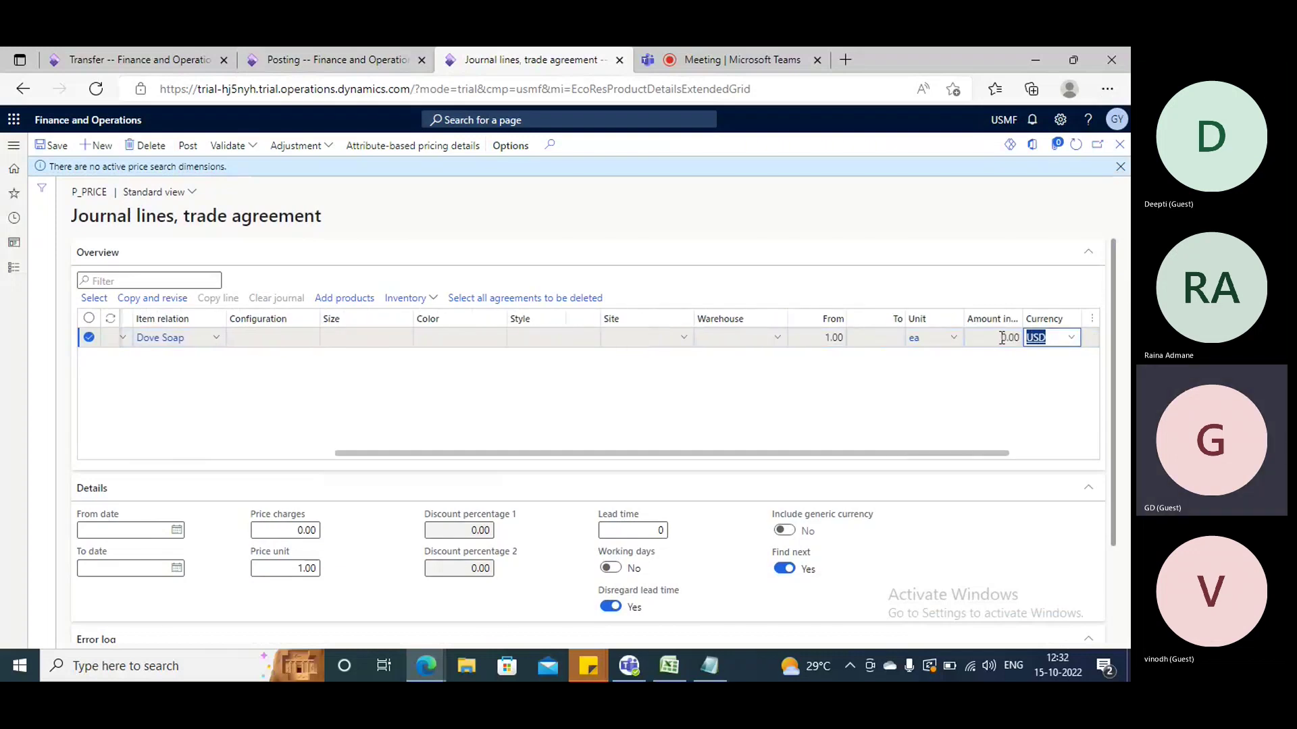
{"action": "left_click", "coordinate": [1006, 337]}
{"action": "key", "text": "BackSpace"}
{"action": "type", "text": "150"}
{"action": "key", "text": "Tab"}
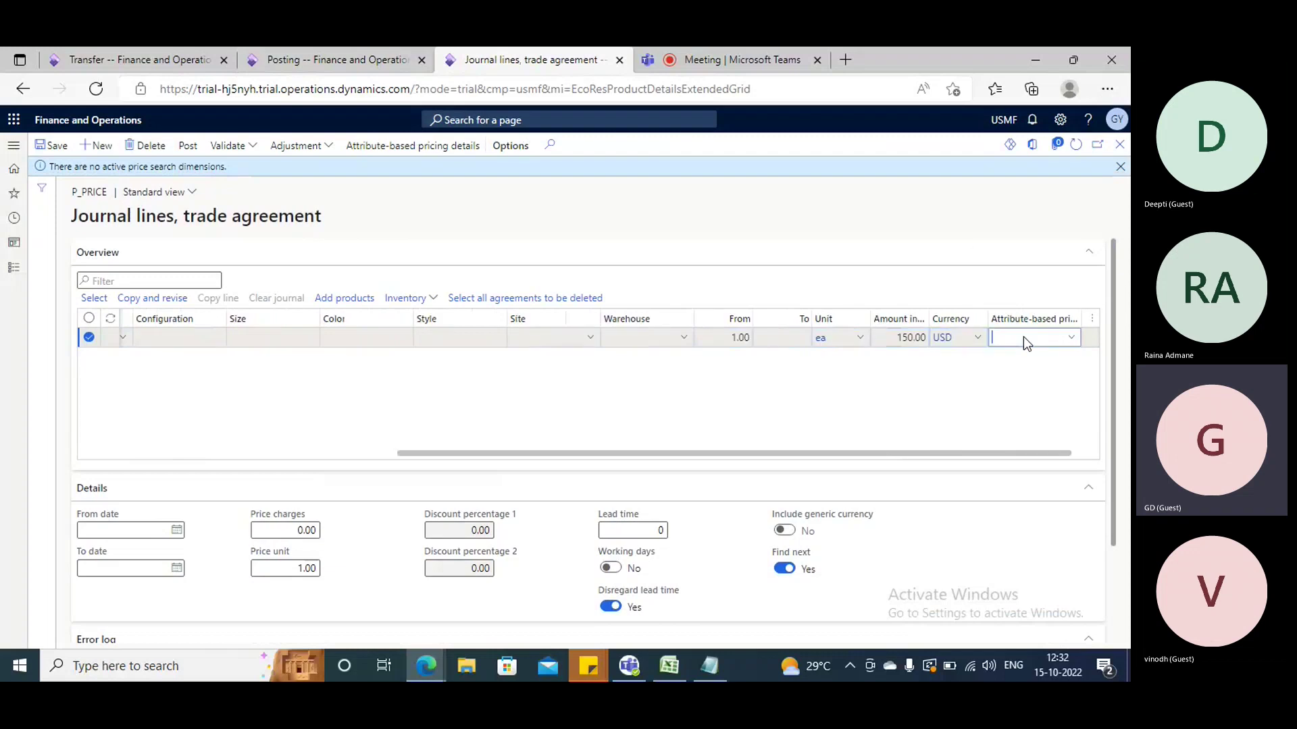
- Save and post the P_Price trade agreement journal, and return to the Dove Soap product details
{"action": "left_click", "coordinate": [50, 147]}
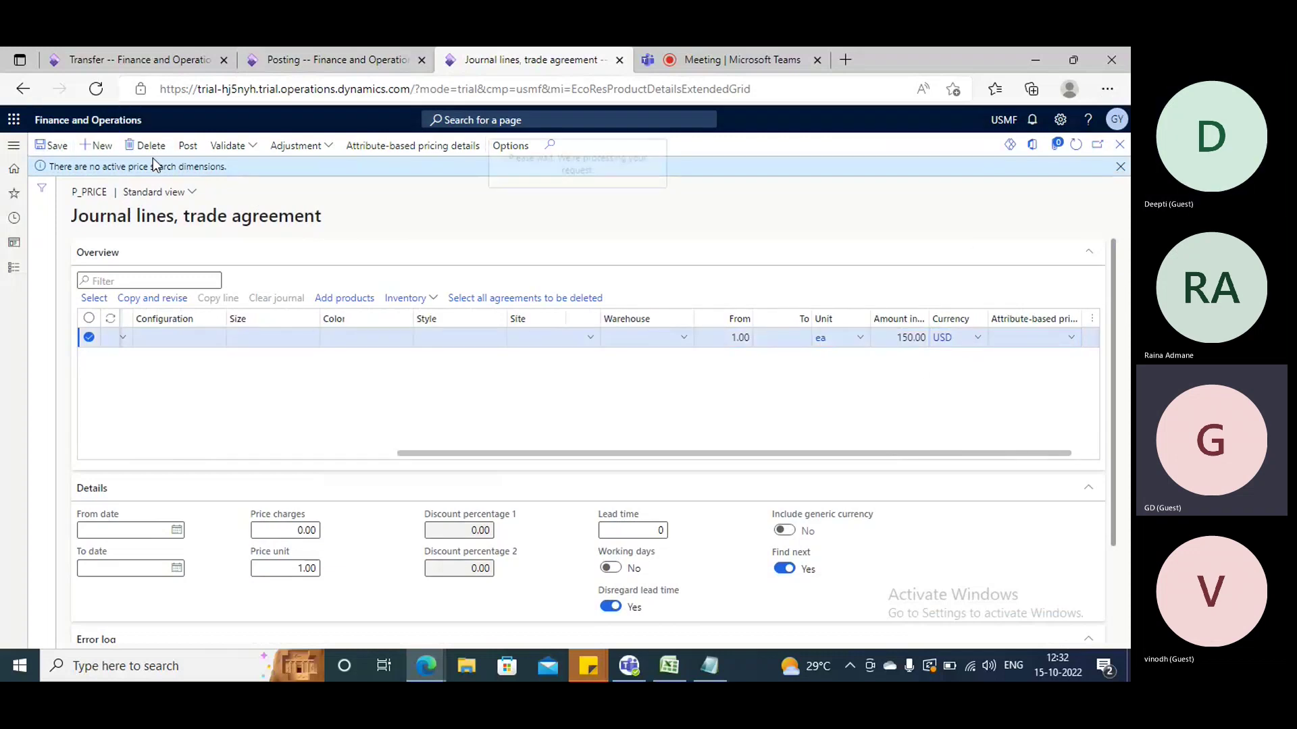
{"action": "left_click", "coordinate": [188, 146]}
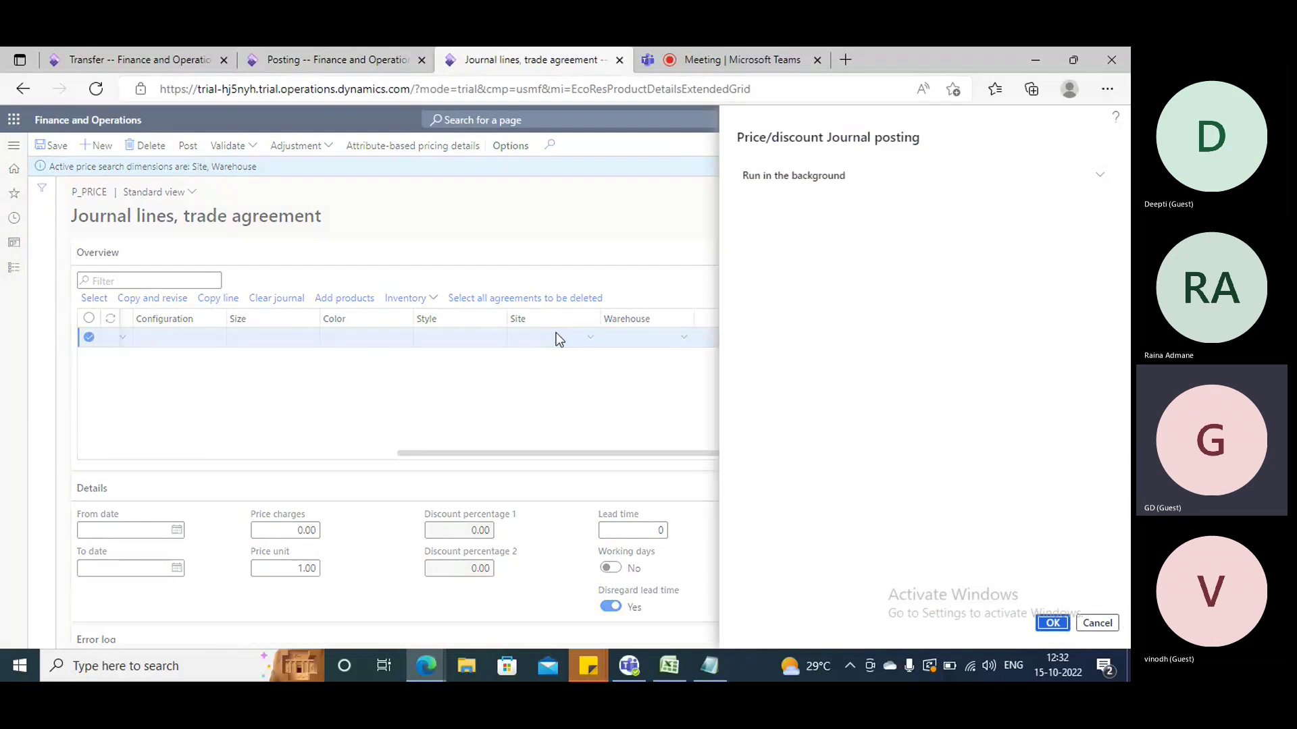
{"action": "left_click", "coordinate": [1052, 620]}
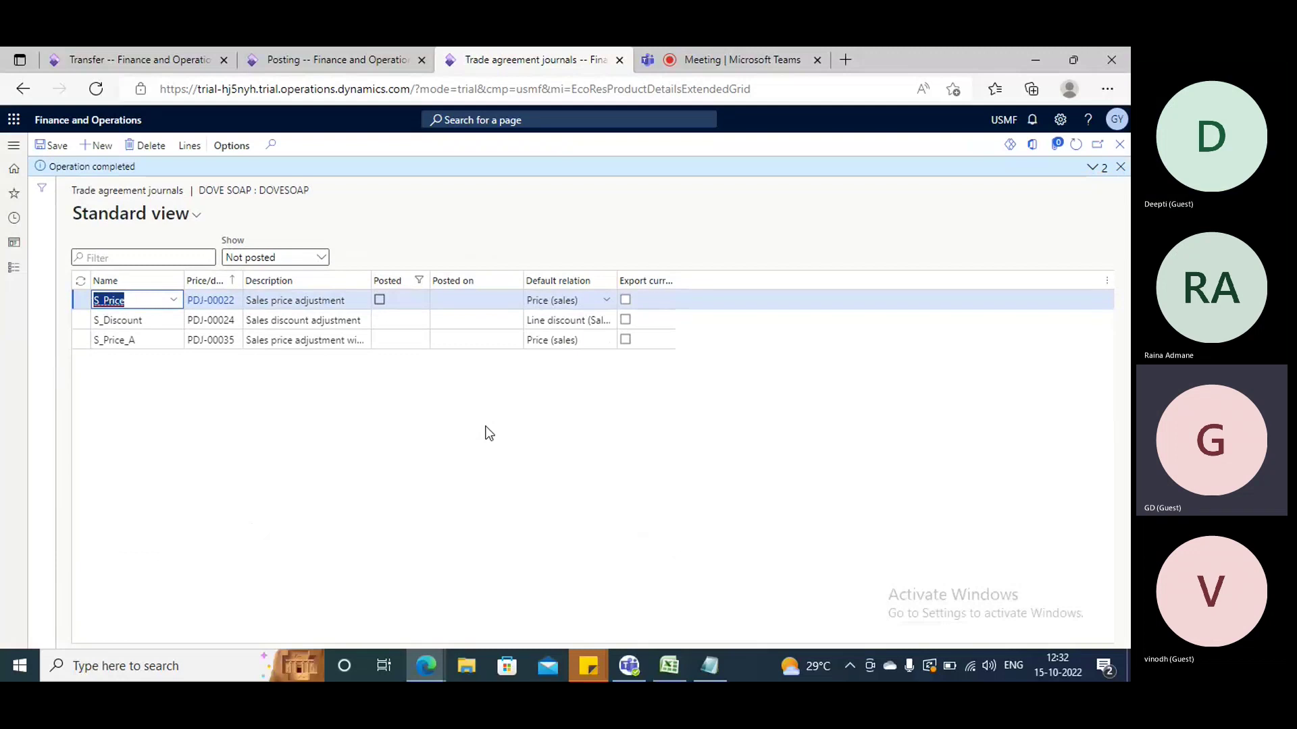
{"action": "left_click", "coordinate": [1120, 167]}
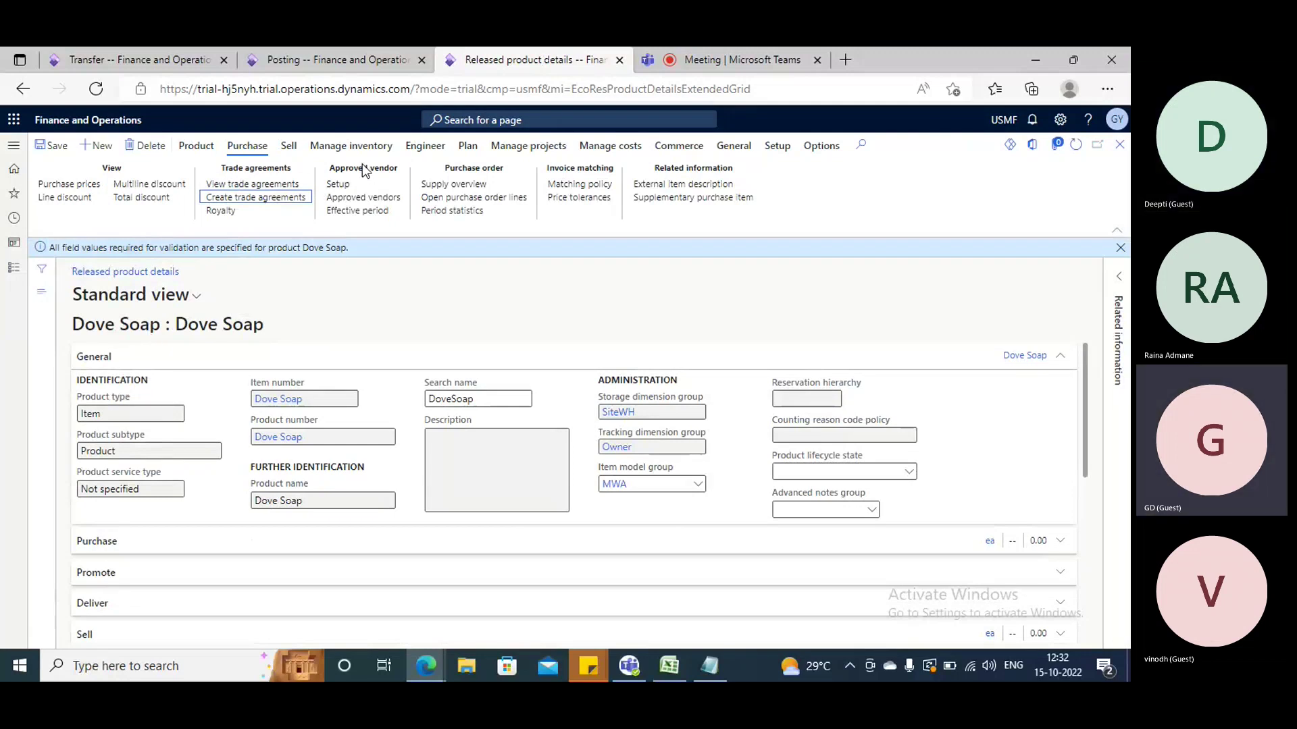
- Duplicate the browser tab holding the released product details
{"action": "right_click", "coordinate": [544, 59]}
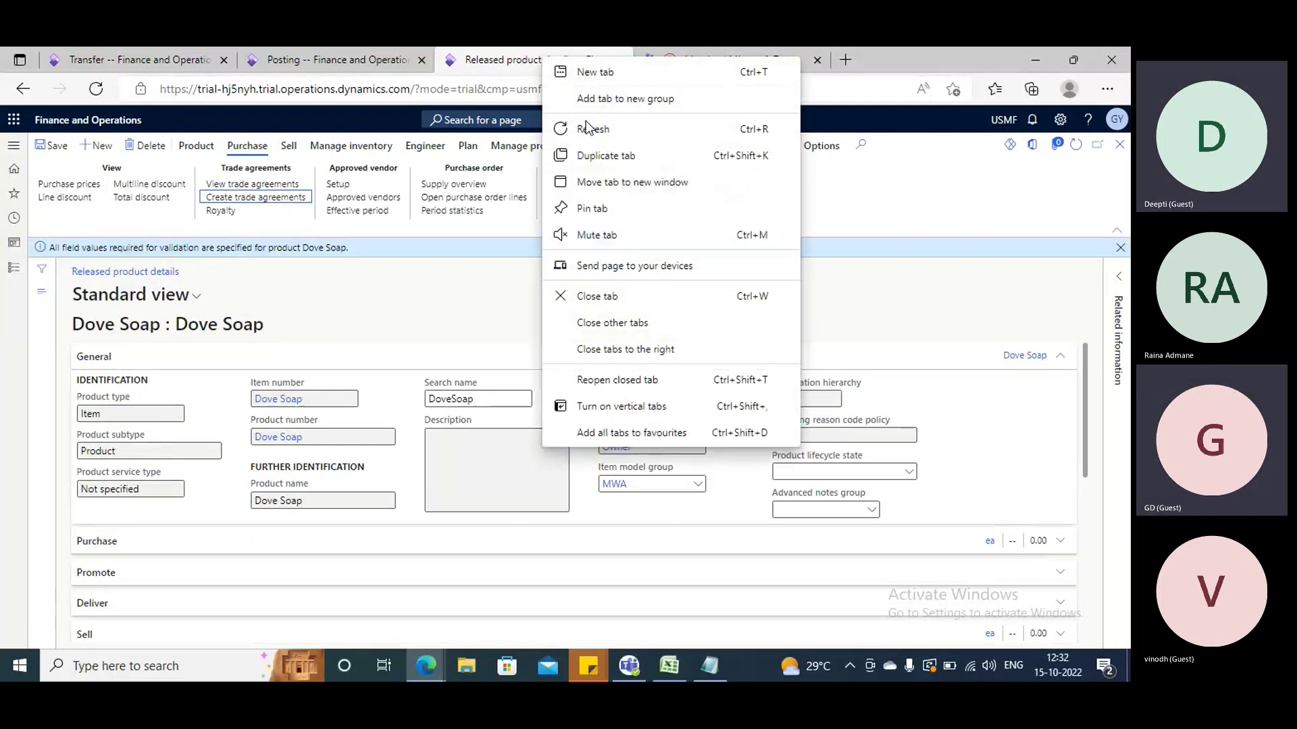
{"action": "left_click", "coordinate": [595, 157]}
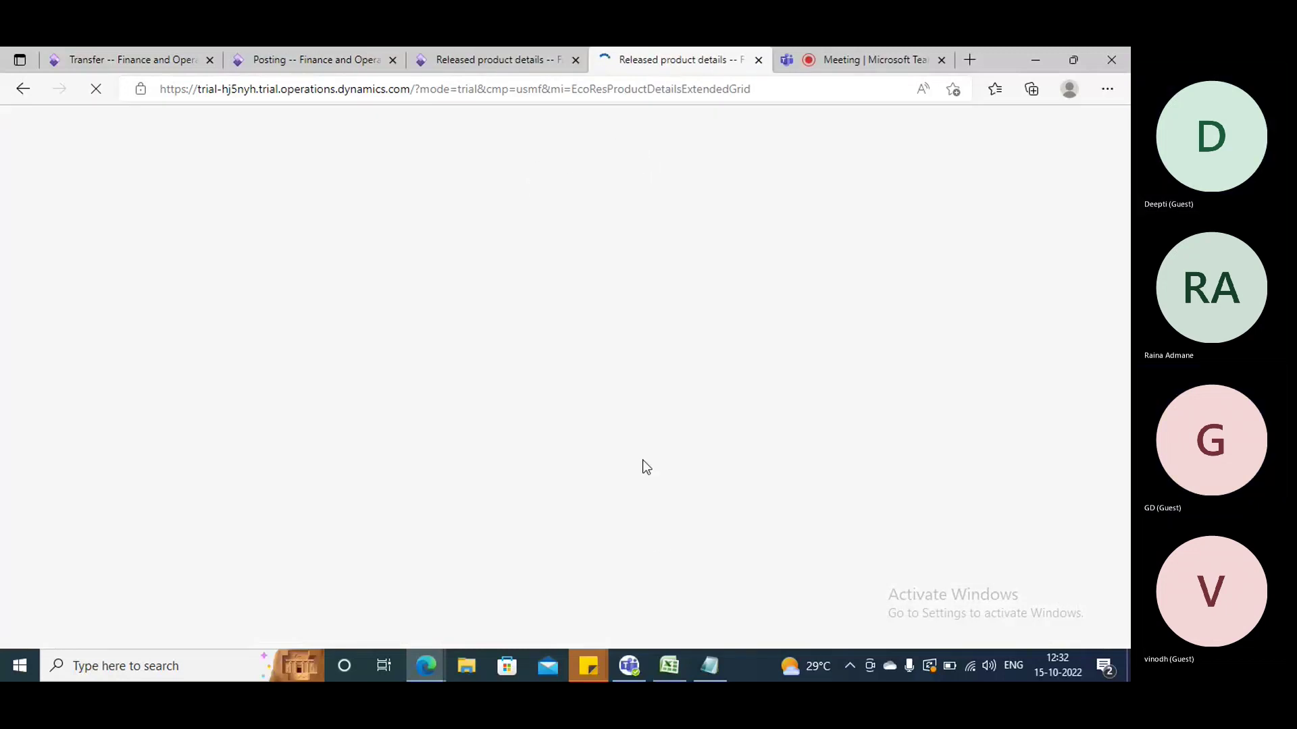
- Switch to Notepad and add "- done with trade j" to the Item line of the notes
{"action": "left_click", "coordinate": [701, 667]}
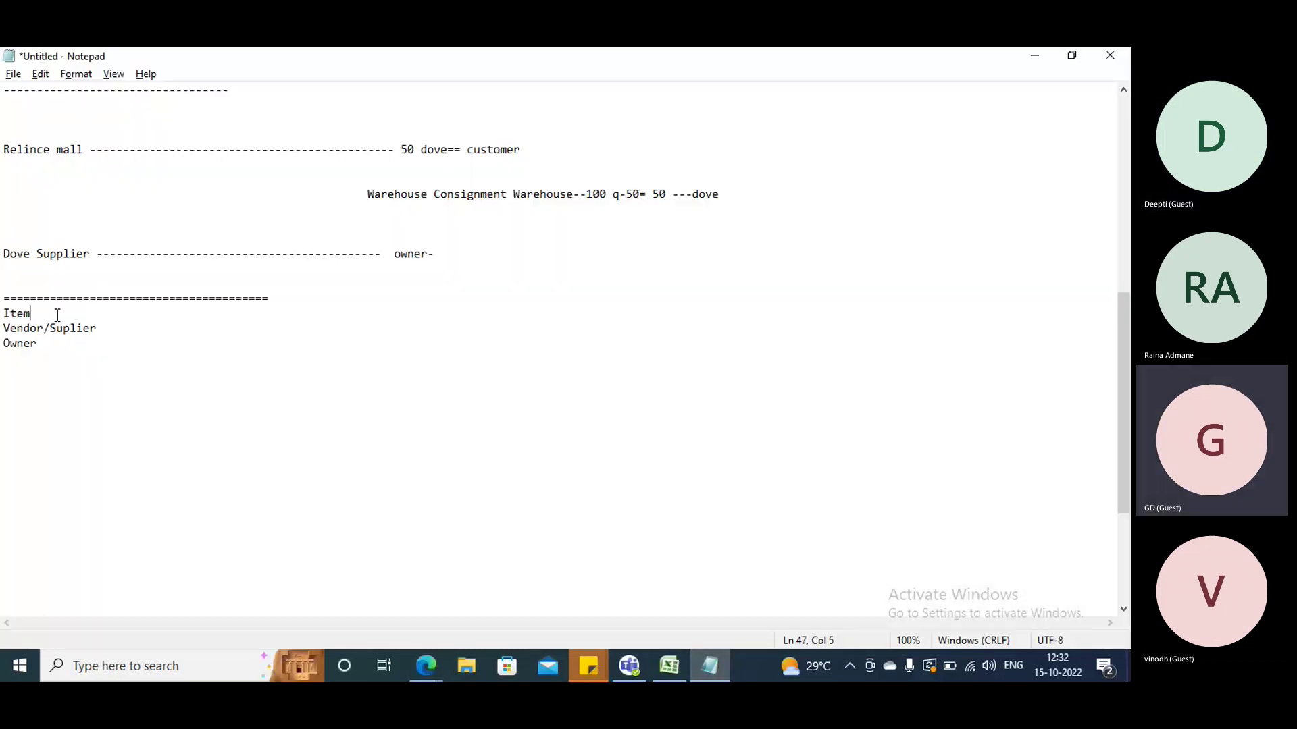
{"action": "type", "text": "ne "}
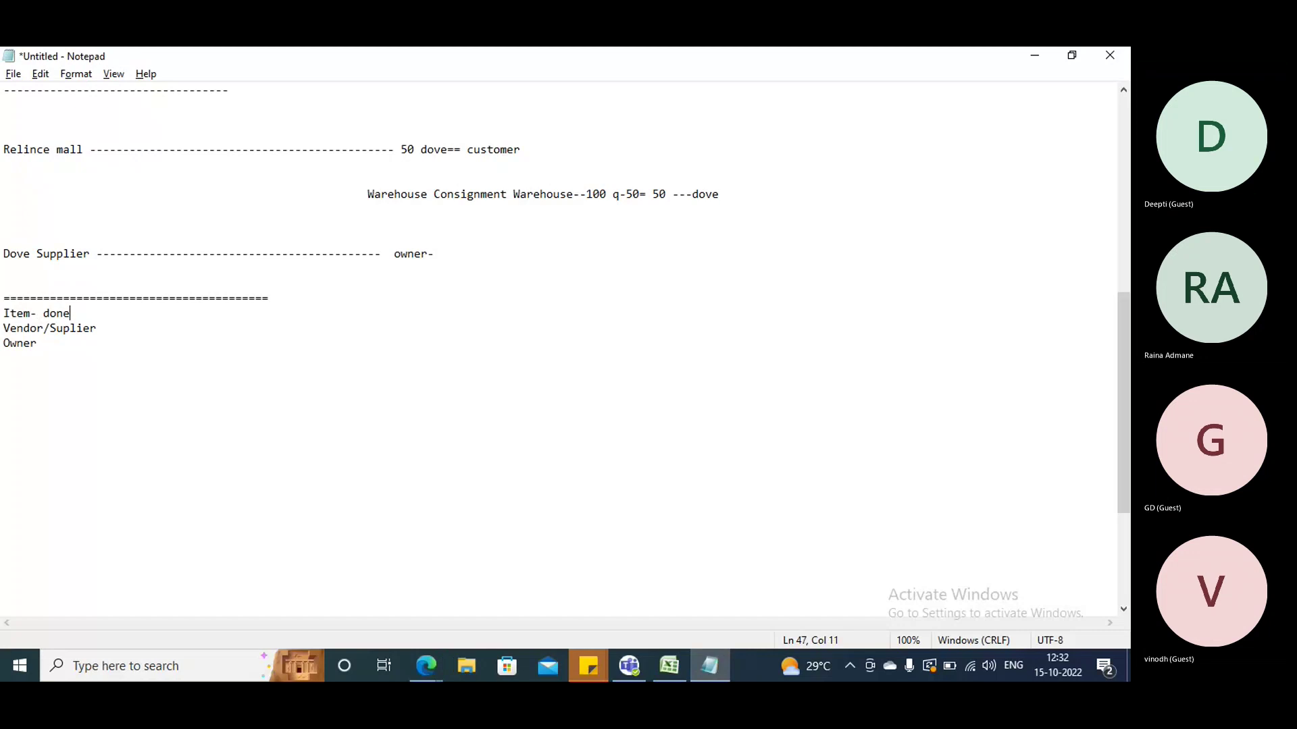
{"action": "type", "text": "with tra"}
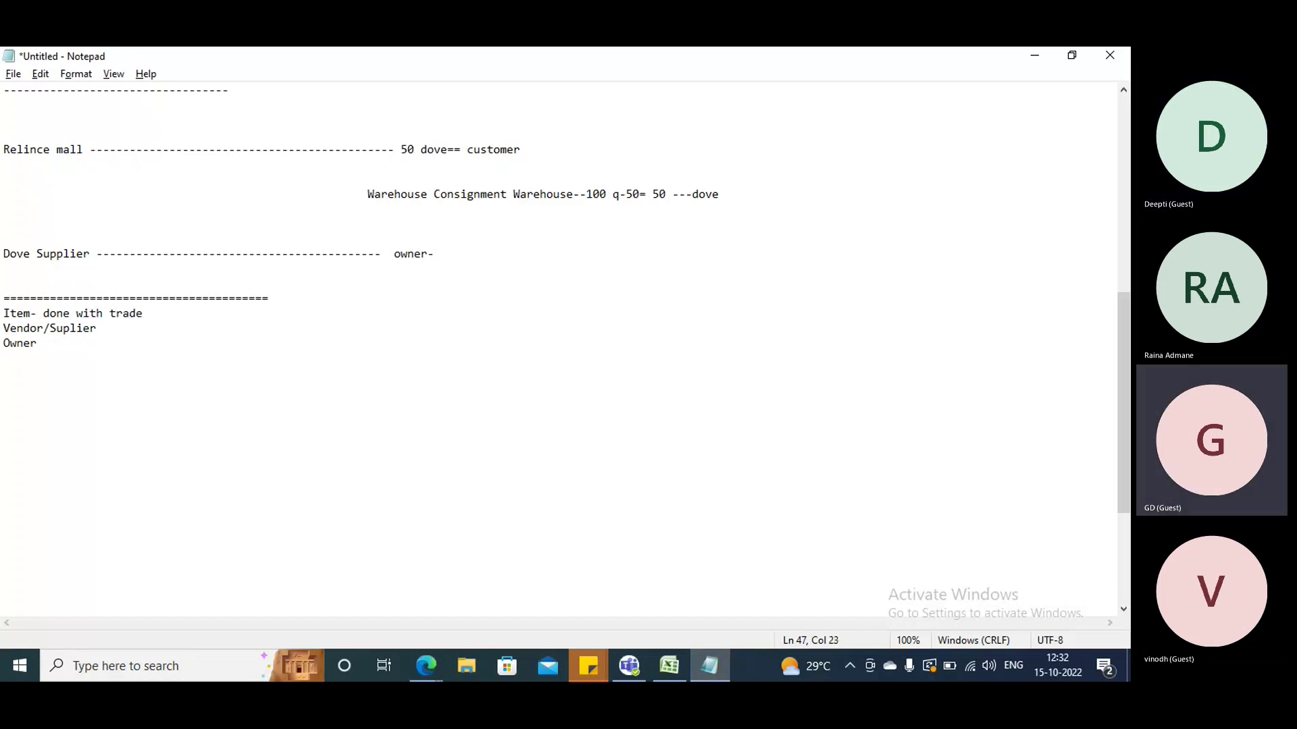
{"action": "type", "text": "de"}
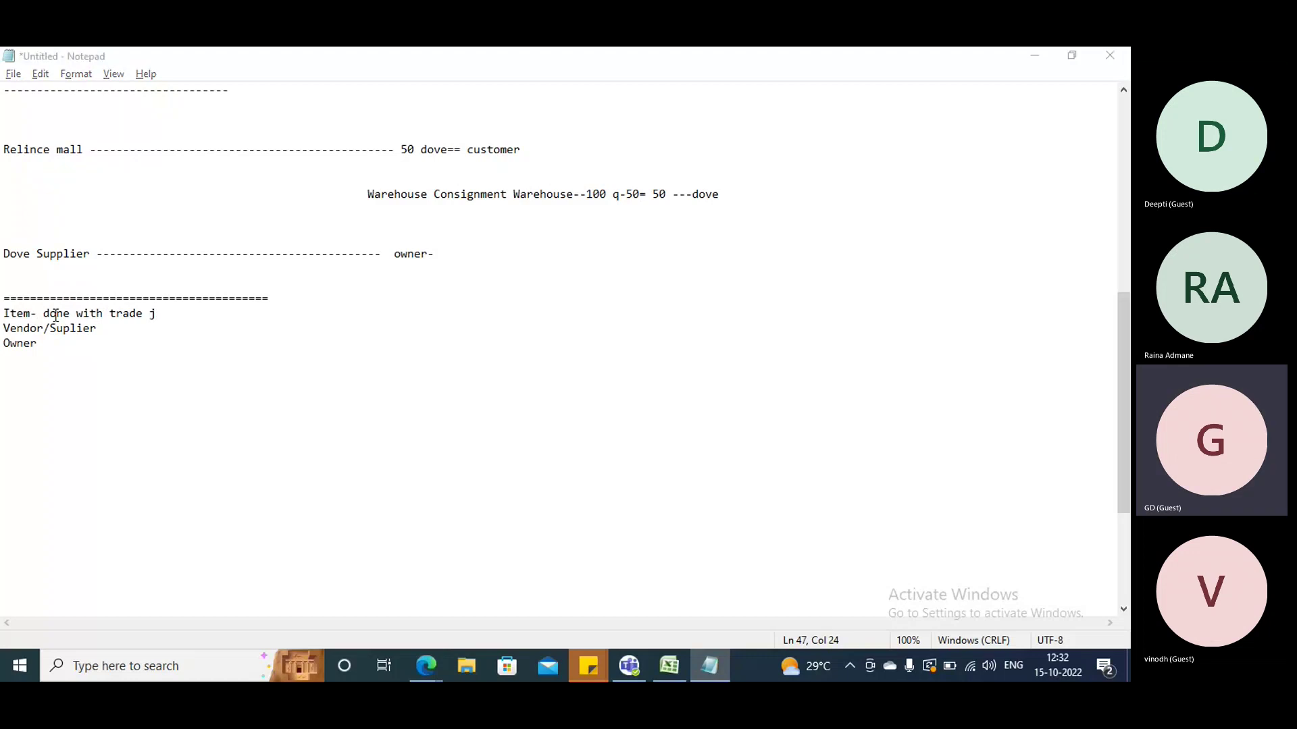
{"action": "key", "text": "alt+Tab"}
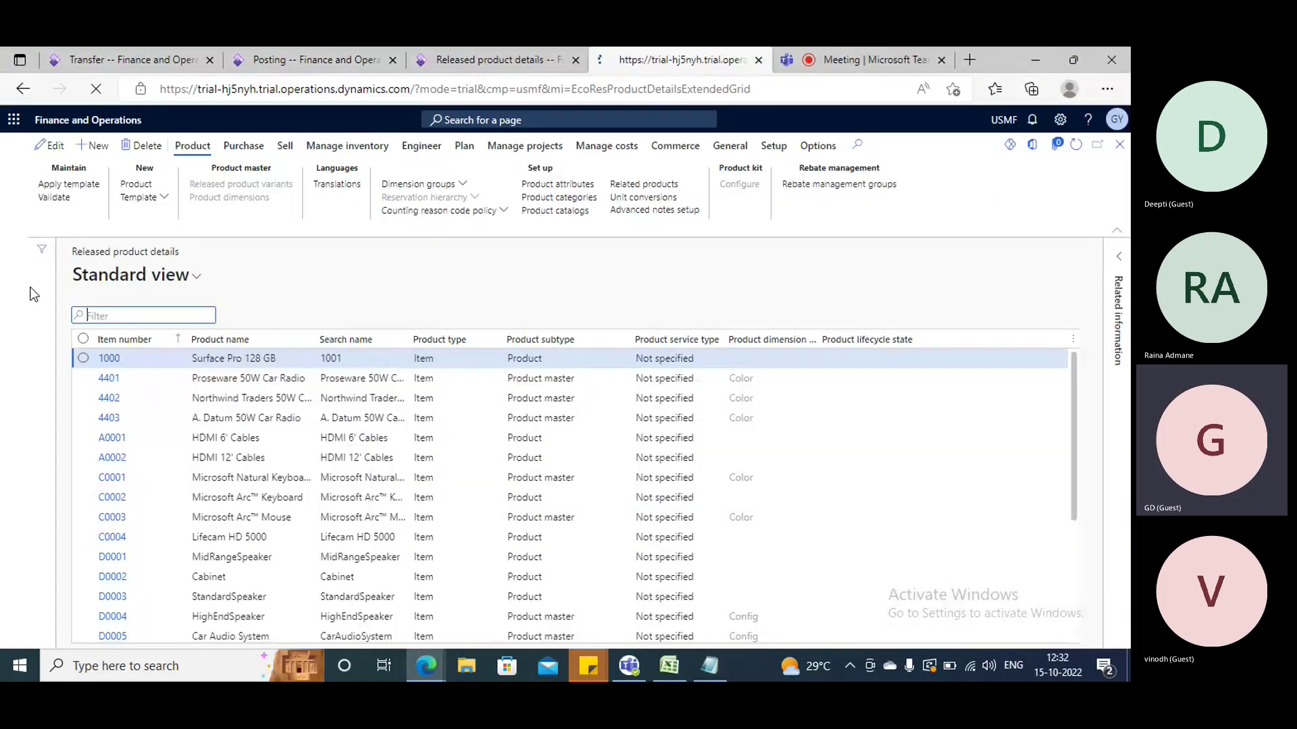
- Return to Finance and Operations and open the All vendors list under Accounts payable
{"action": "left_click", "coordinate": [700, 662]}
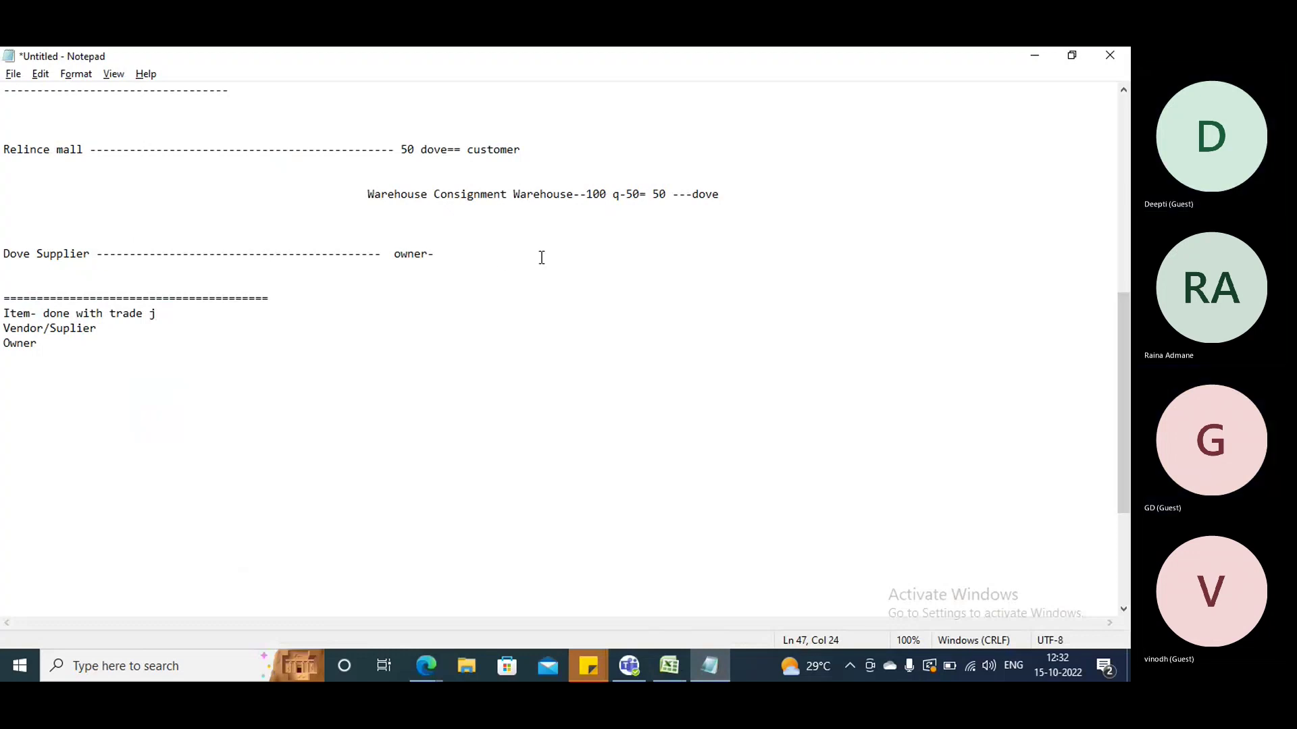
{"action": "key", "text": "alt+Tab"}
{"action": "left_click", "coordinate": [15, 269]}
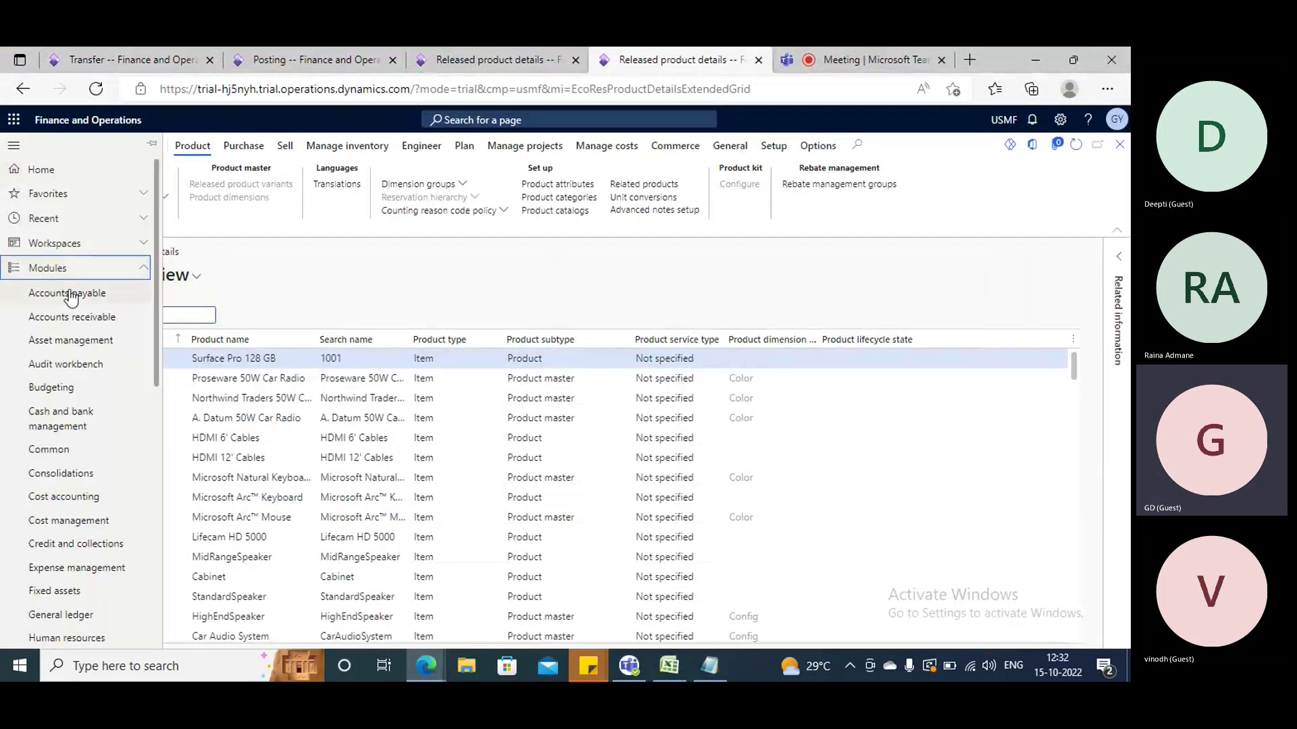
{"action": "left_click", "coordinate": [65, 296]}
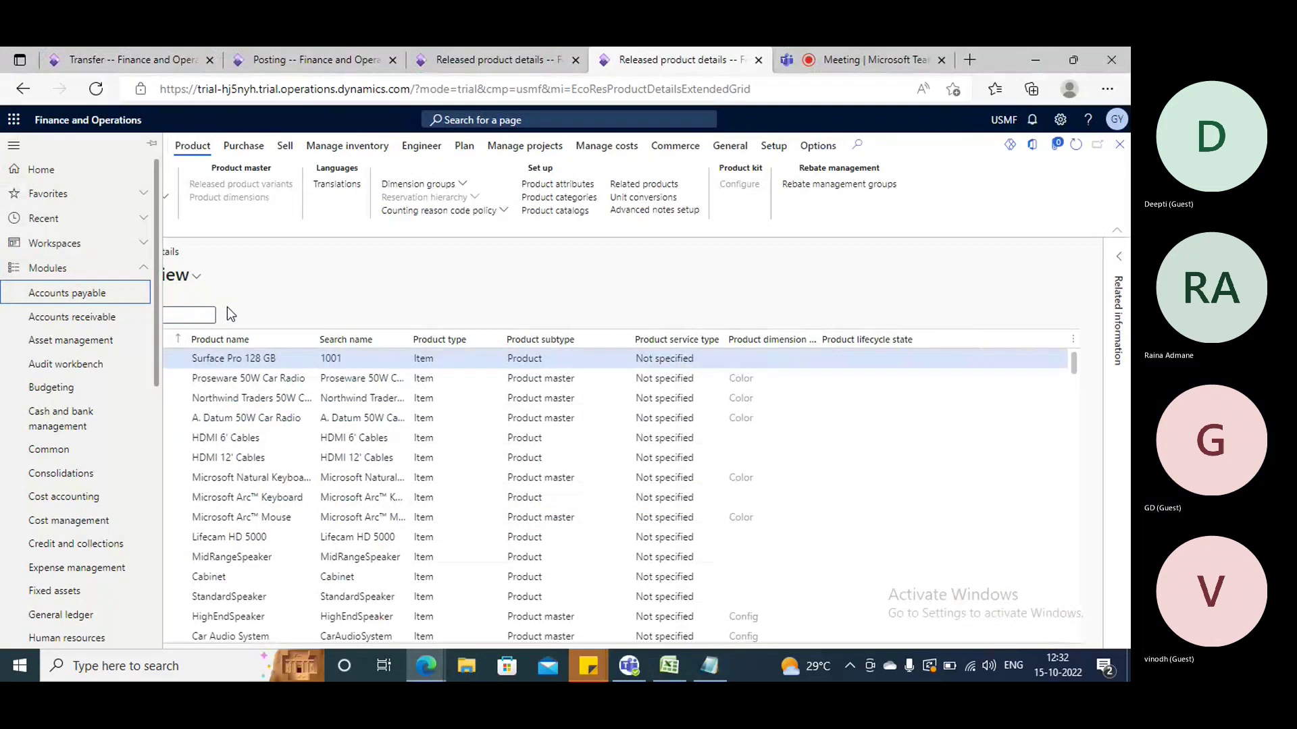
{"action": "left_click", "coordinate": [216, 292]}
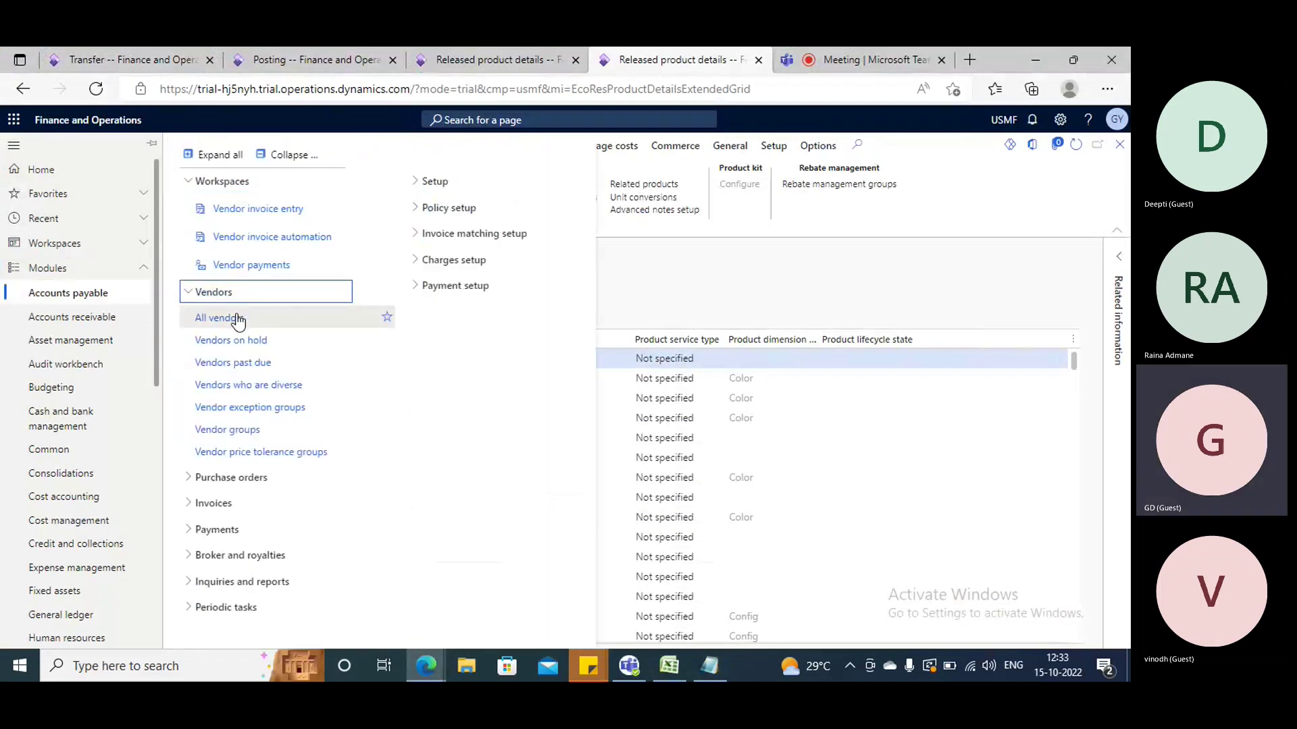
{"action": "left_click", "coordinate": [223, 318]}
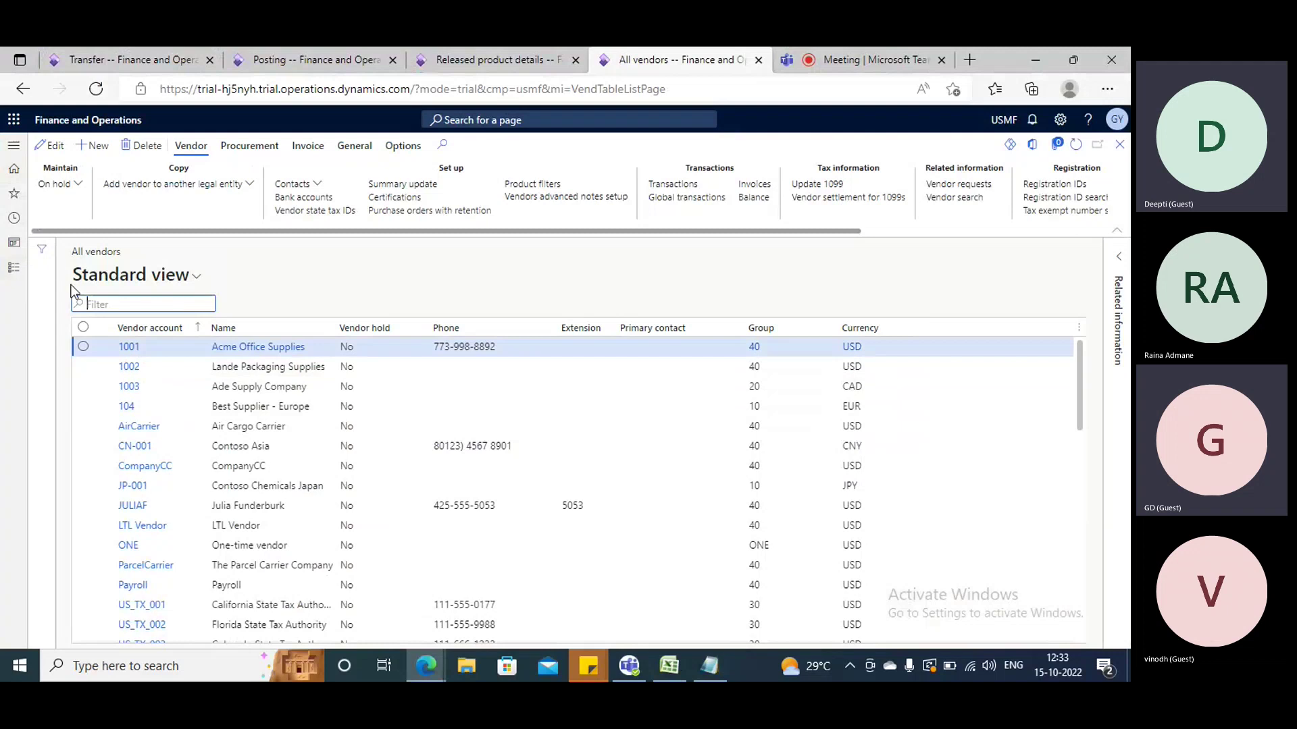
- In the Notepad notes, add the Lande Packaging Supplies vendor account and "--done" to the Vendor/Suplier line
{"action": "key", "text": "alt+Tab"}
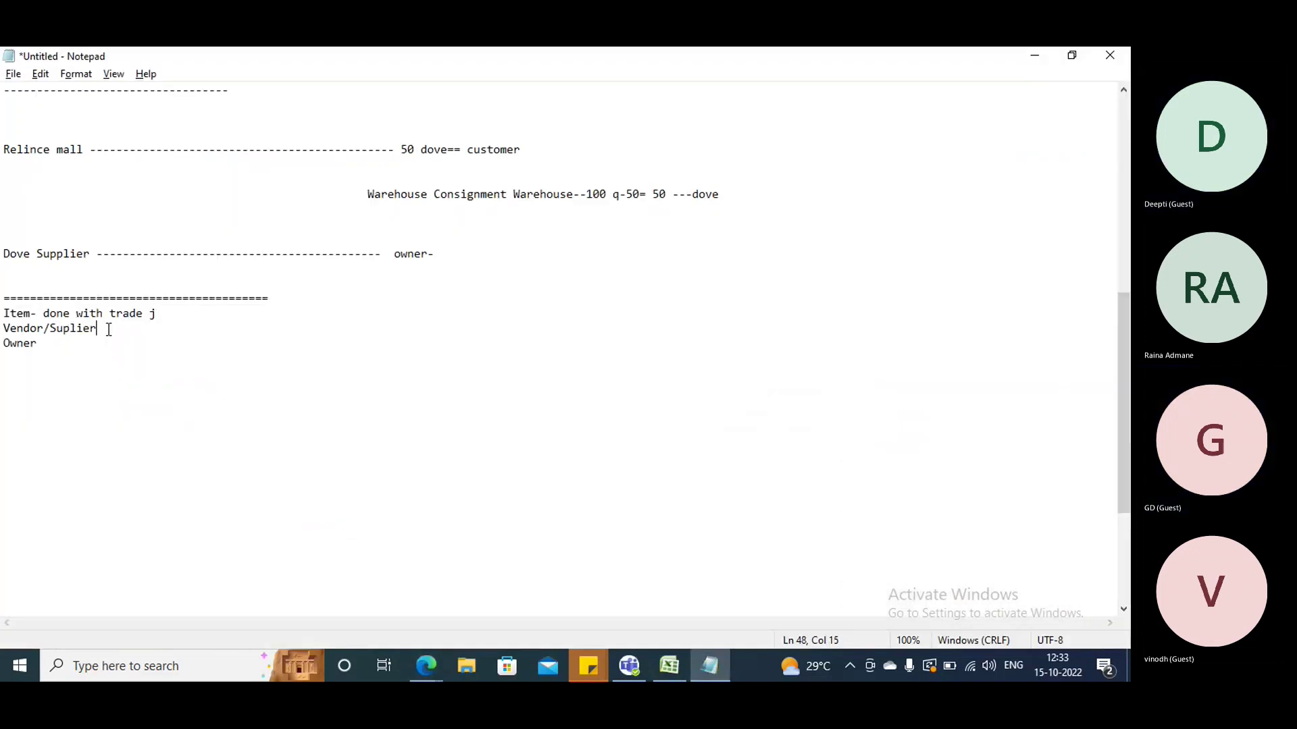
{"action": "type", "text": "002"}
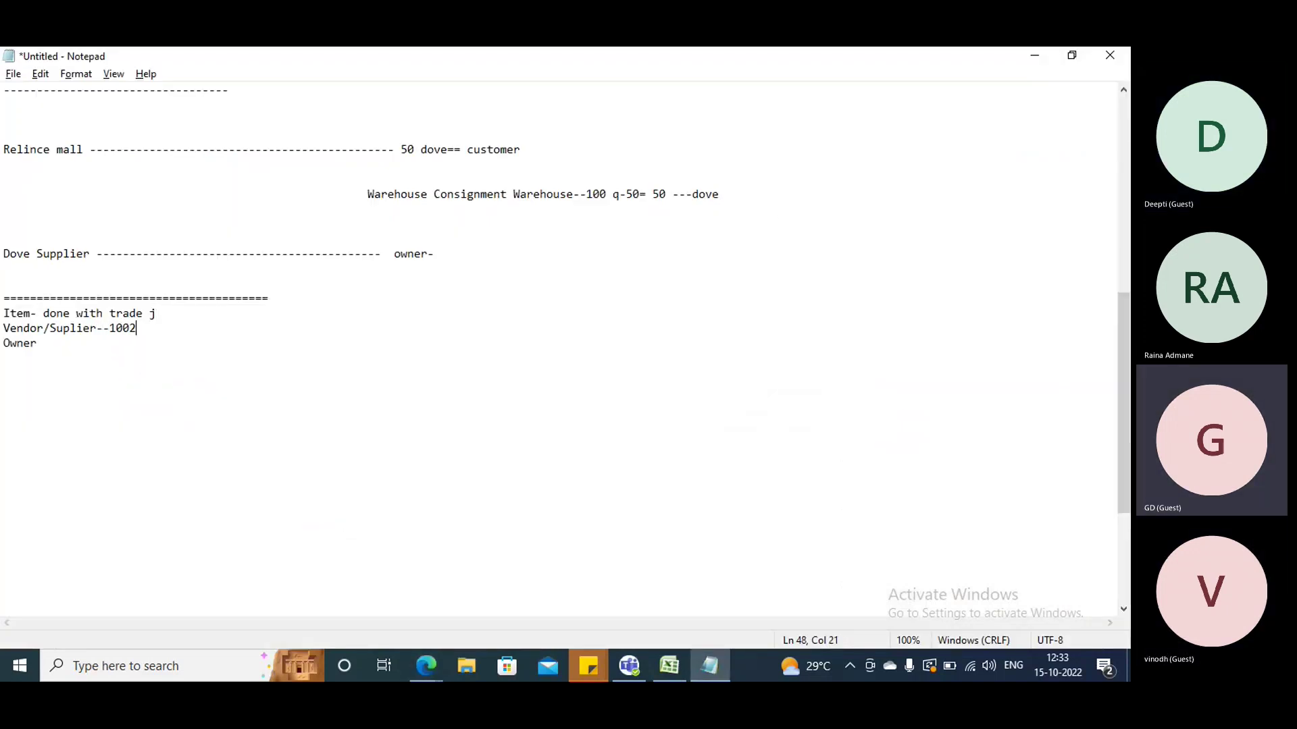
{"action": "type", "text": " --done"}
- Add "--Dove" to the end of the Item line in the notes, keeping "done with trade j"
{"action": "left_click", "coordinate": [70, 314]}
{"action": "key", "text": "BackSpace"}
{"action": "key", "text": "BackSpace"}
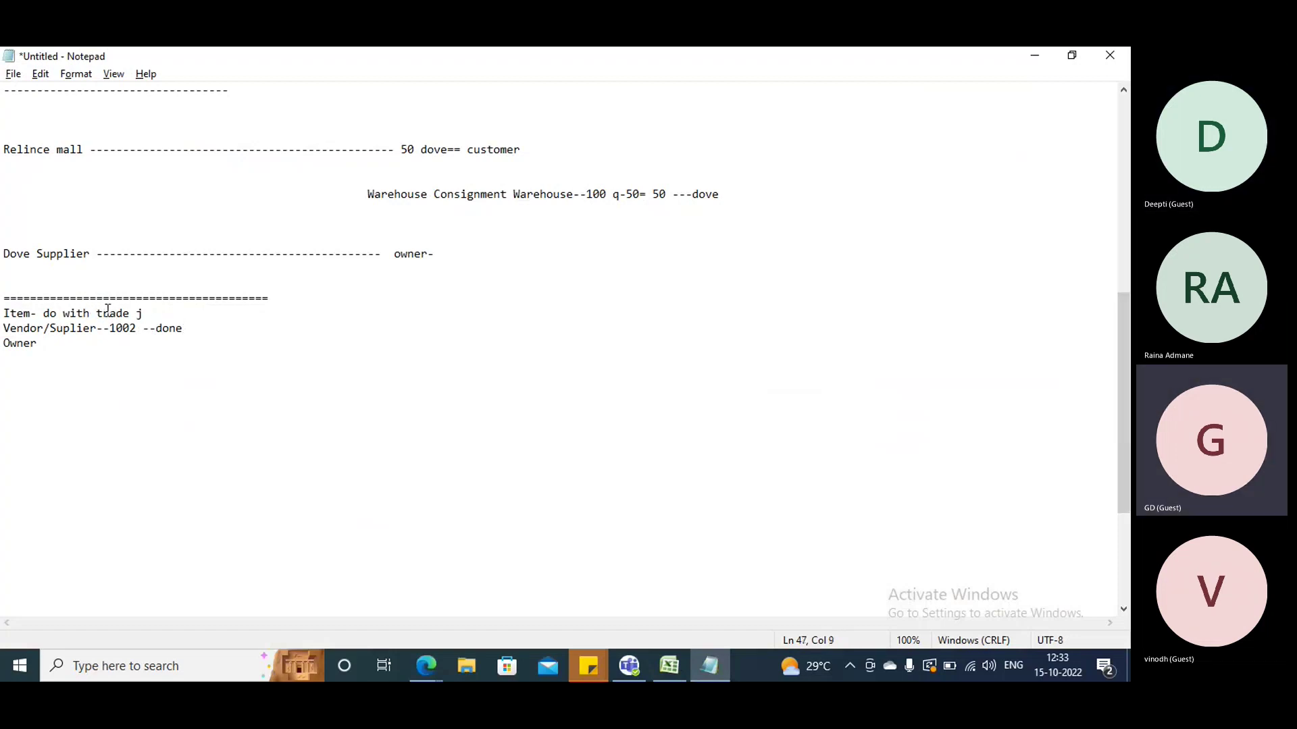
{"action": "type", "text": "ne"}
{"action": "left_click", "coordinate": [160, 313]}
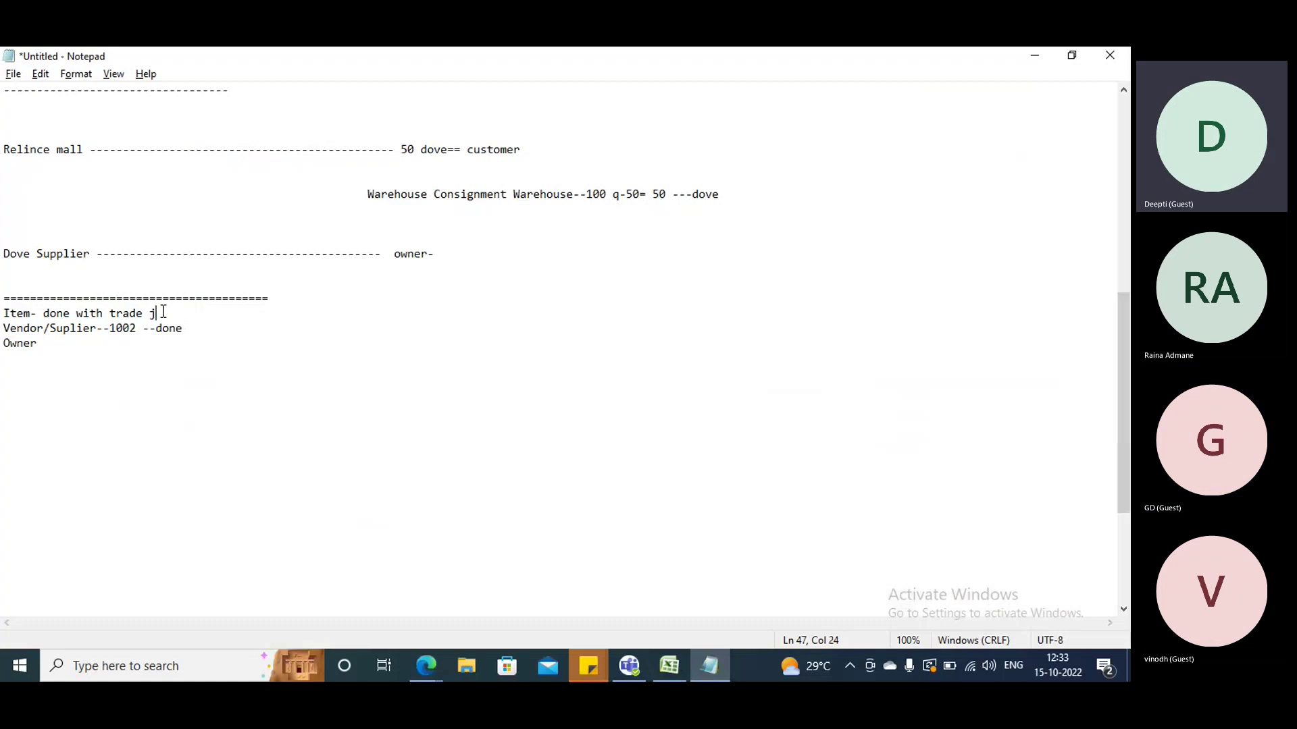
{"action": "type", "text": "--Do"}
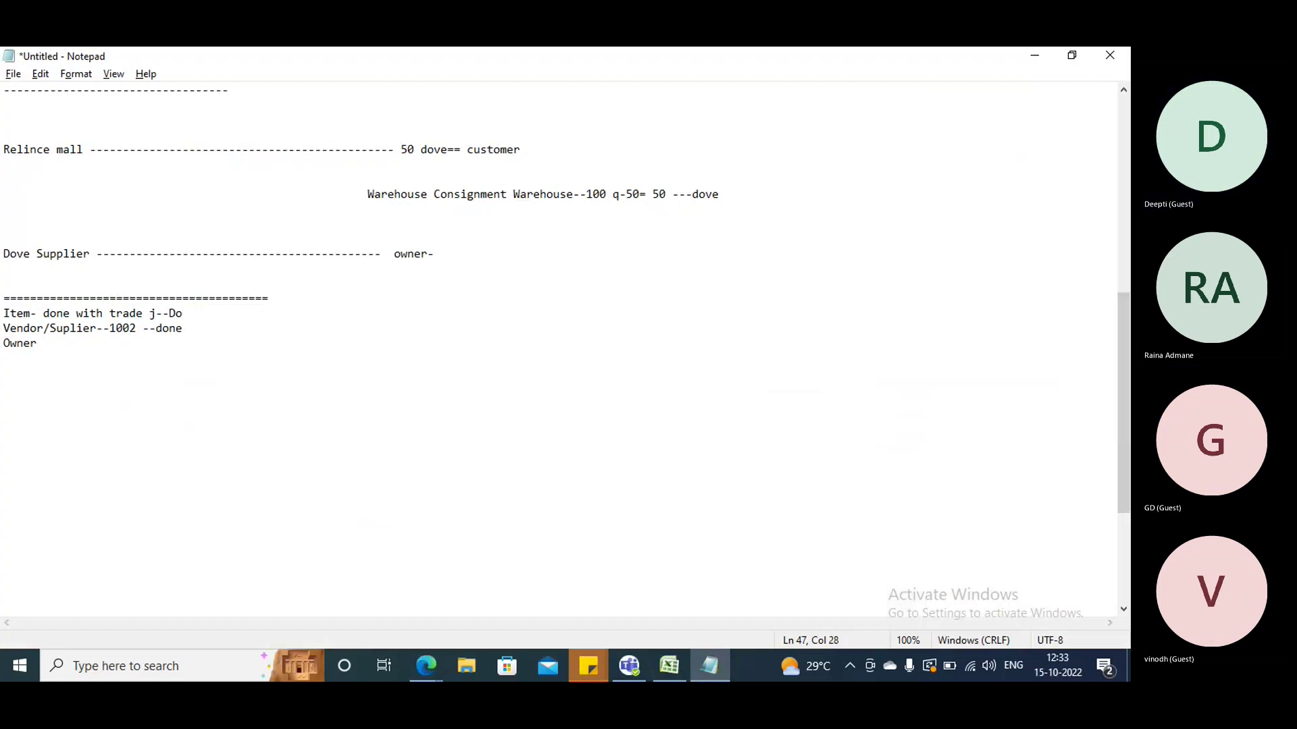
{"action": "type", "text": "ve"}
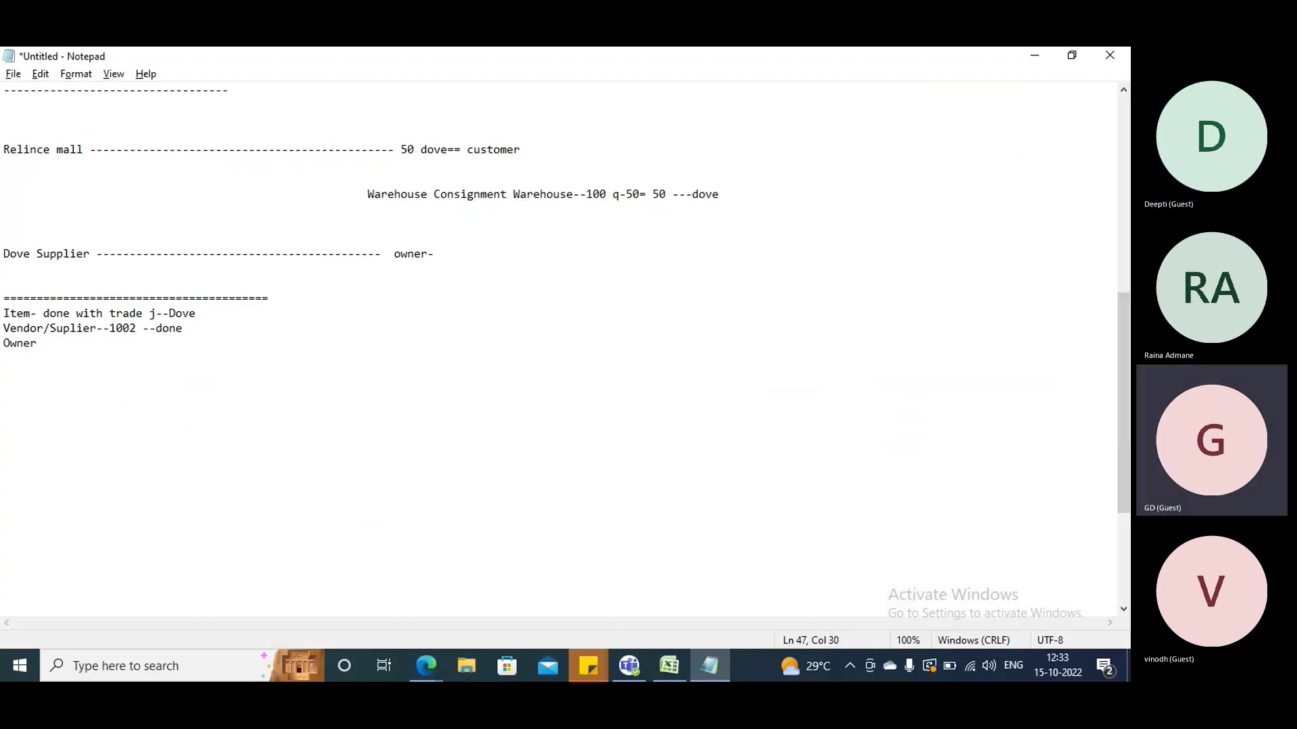
- Enter the same vendor account on the Owner line of the notes, and compare it with the All vendors list
{"action": "left_click", "coordinate": [60, 344]}
{"action": "type", "text": "--1002"}
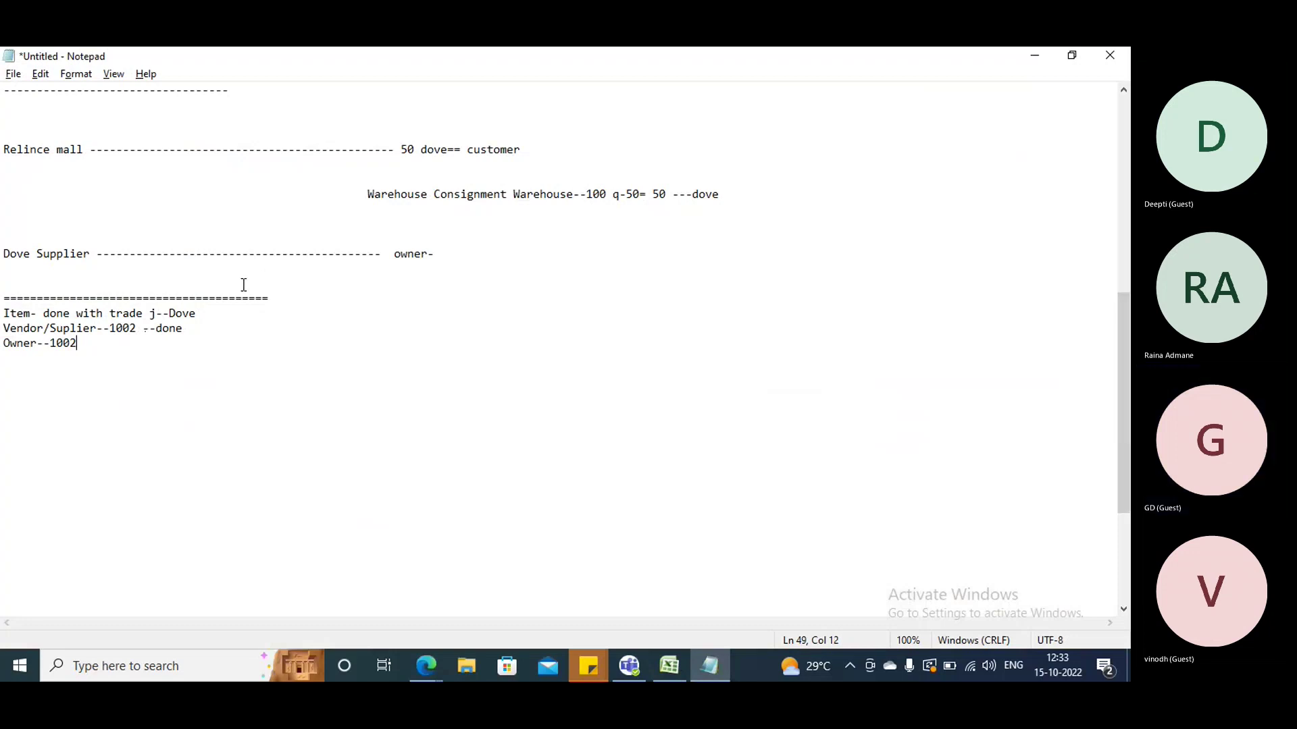
{"action": "key", "text": "alt+Tab"}
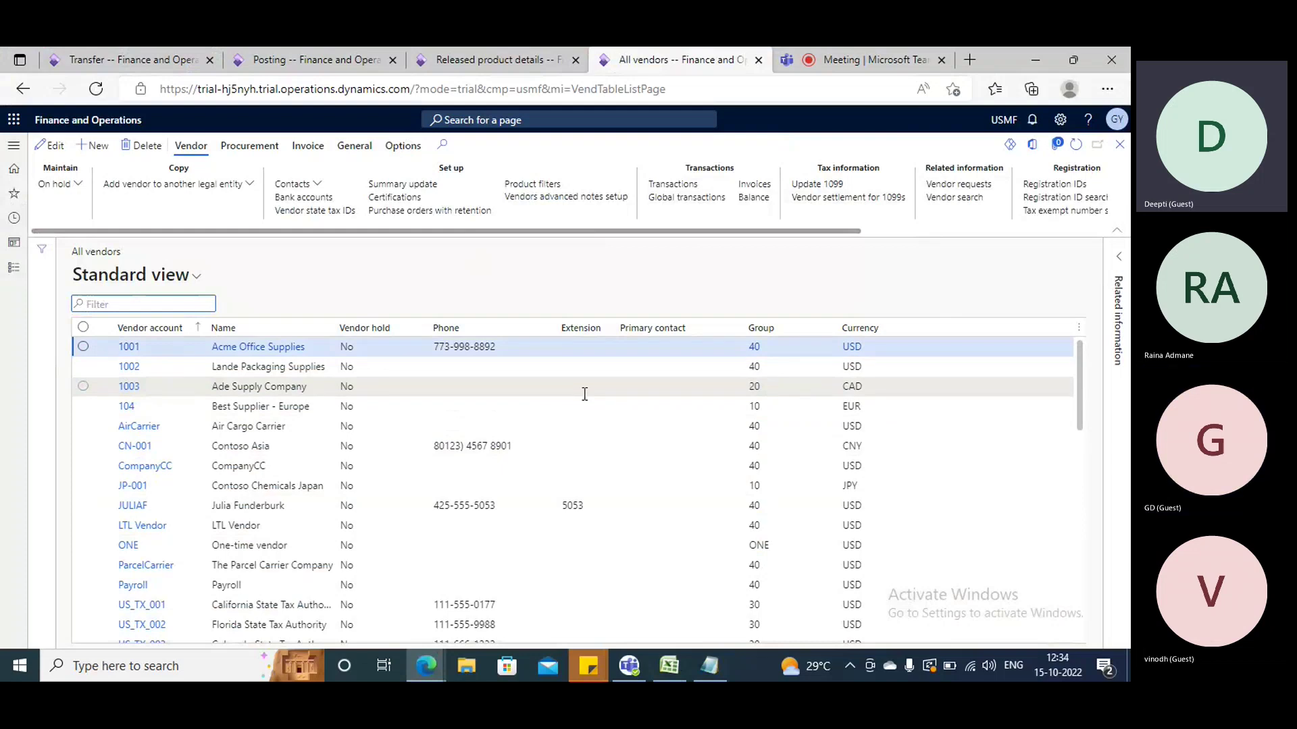
{"action": "key", "text": "alt+Tab"}
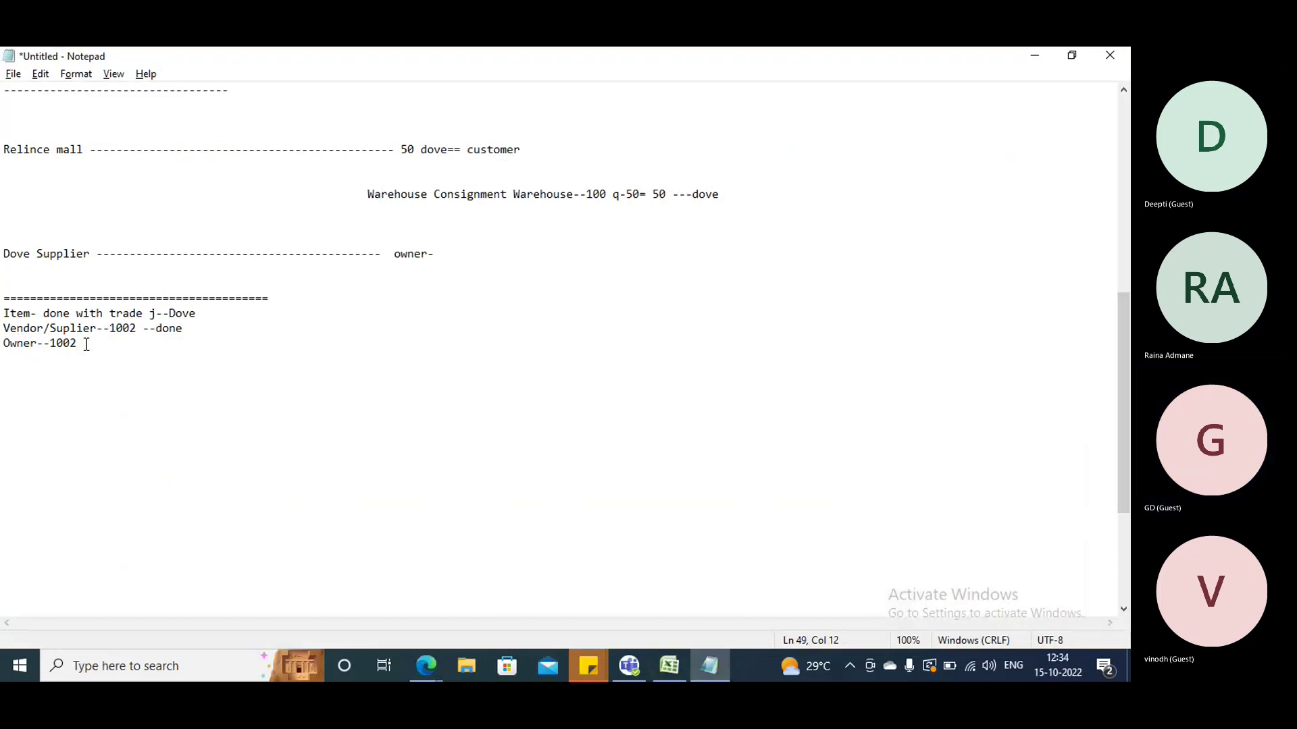
{"action": "key", "text": "alt+Tab"}
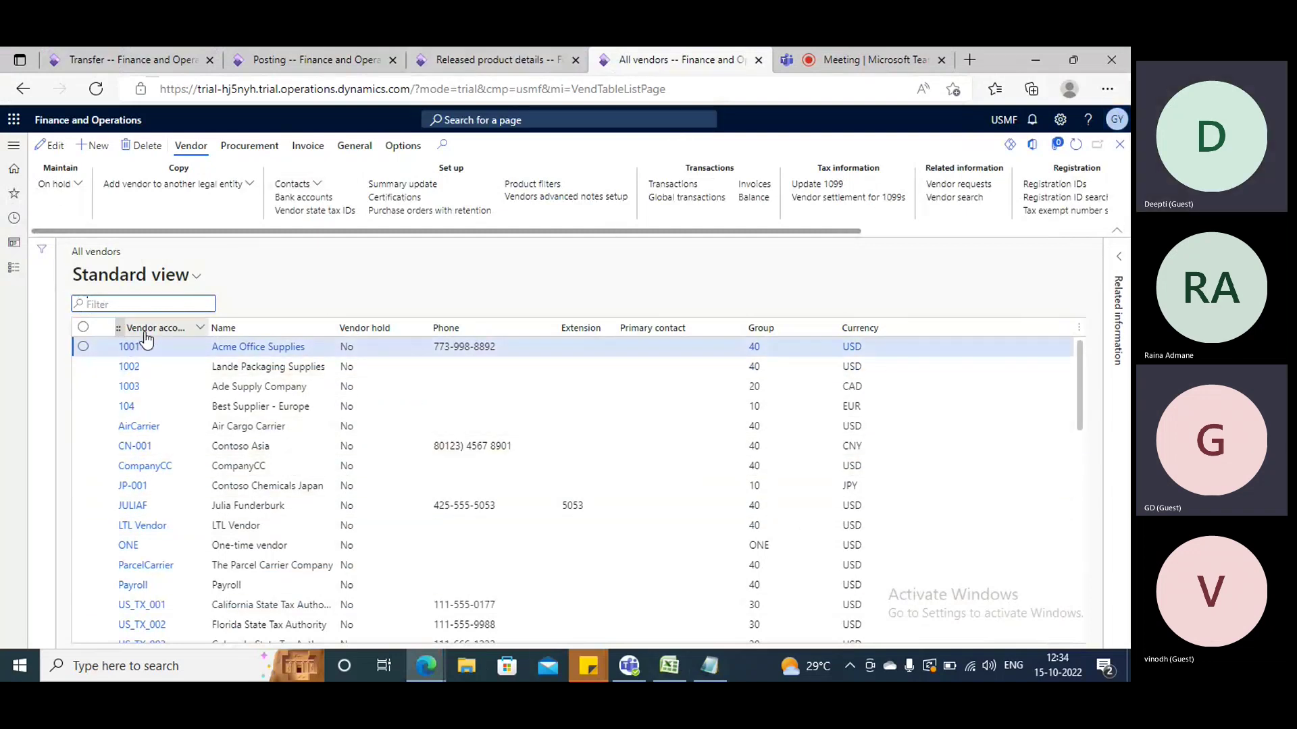
{"action": "key", "text": "alt+Tab"}
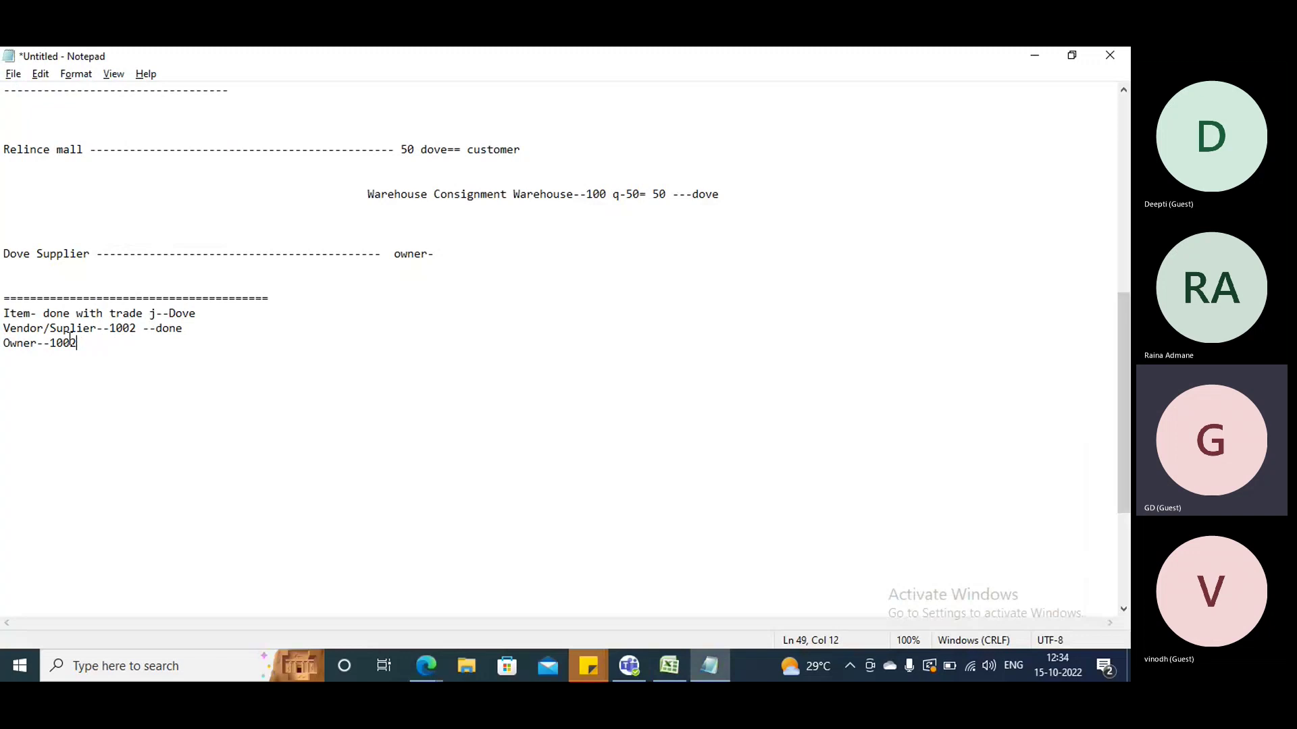
{"action": "left_click_drag", "start_coordinate": [52, 343], "coordinate": [80, 343]}
- Open the Inventory owners page from the Inventory management dimension setup in Finance and Operations
{"action": "key", "text": "alt+Tab"}
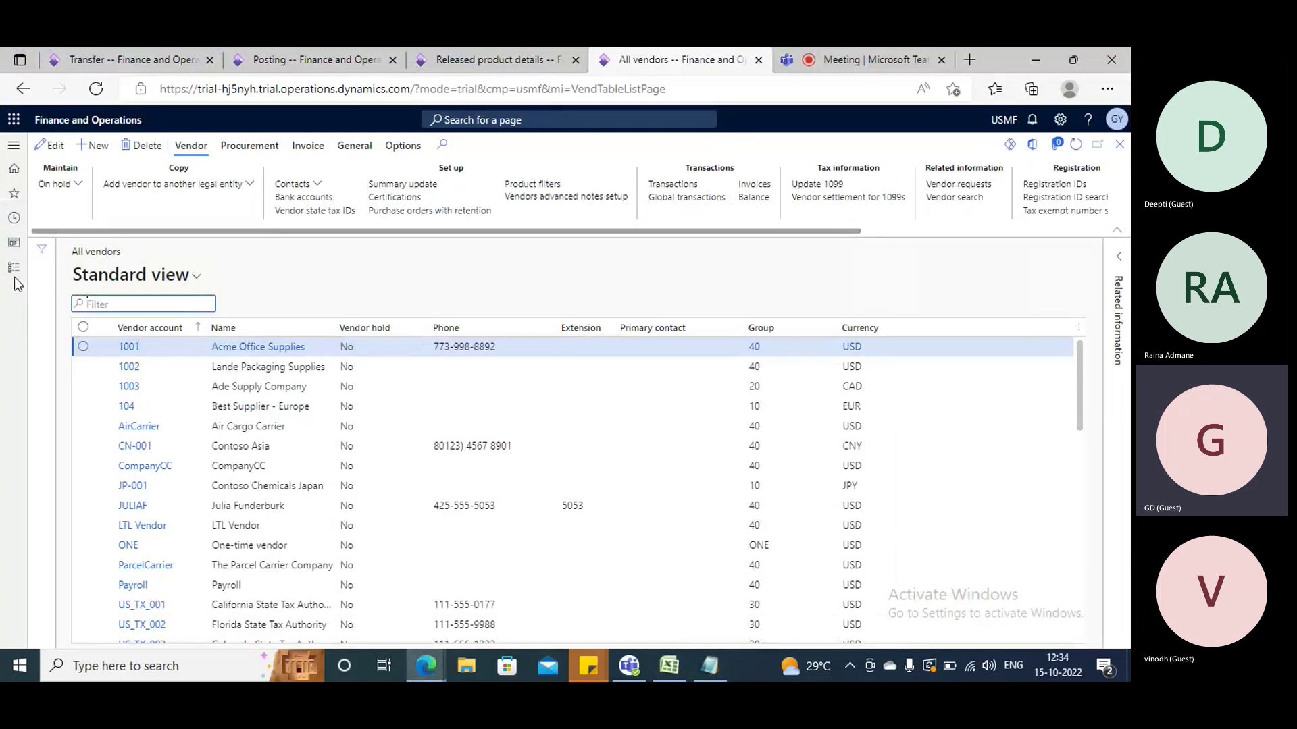
{"action": "left_click", "coordinate": [14, 269]}
{"action": "left_click", "coordinate": [59, 295]}
{"action": "scroll", "coordinate": [61, 337], "scroll_direction": "down", "scroll_amount": 5}
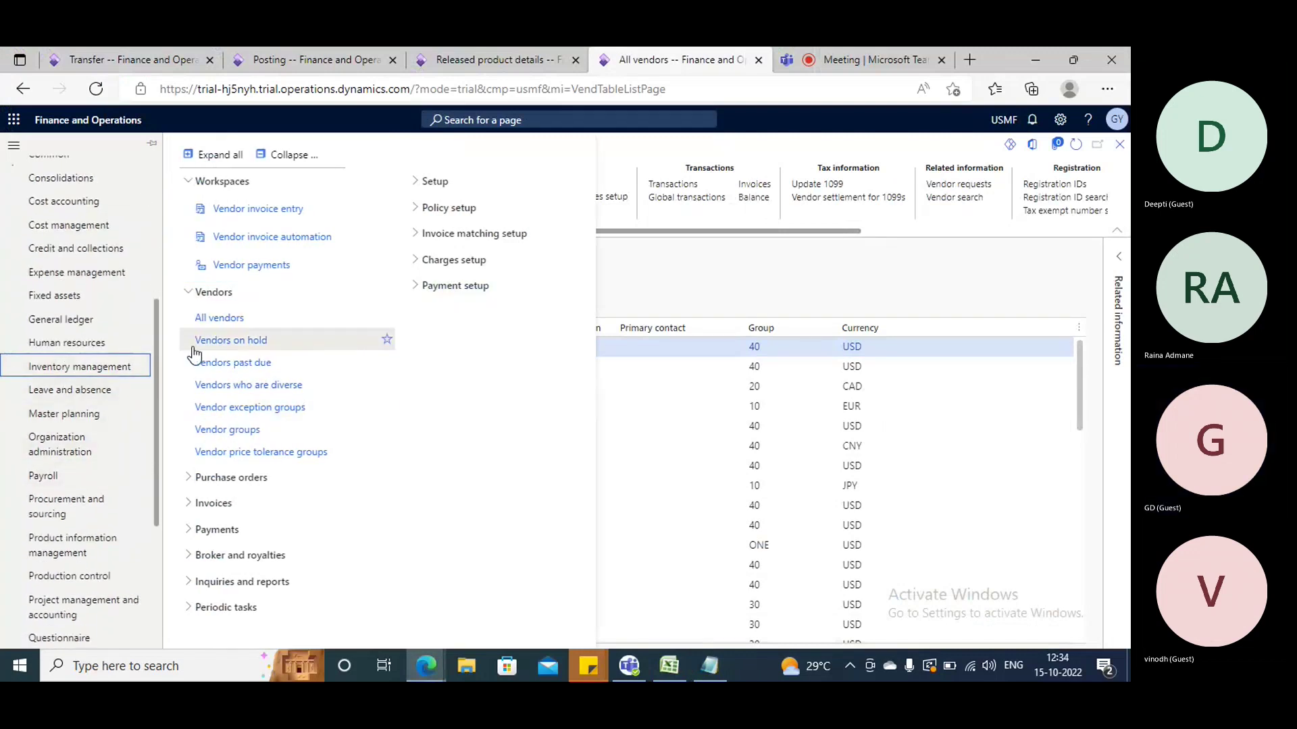
{"action": "left_click", "coordinate": [95, 373]}
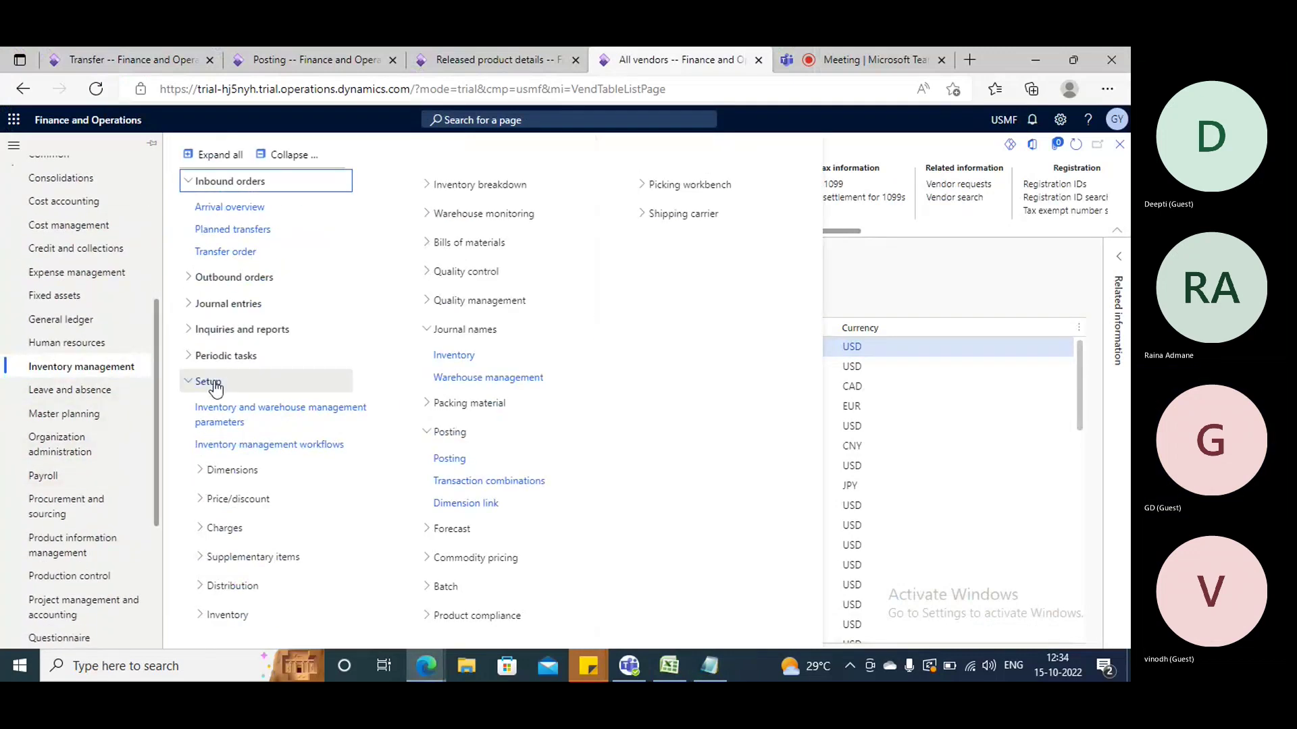
{"action": "left_click", "coordinate": [236, 472]}
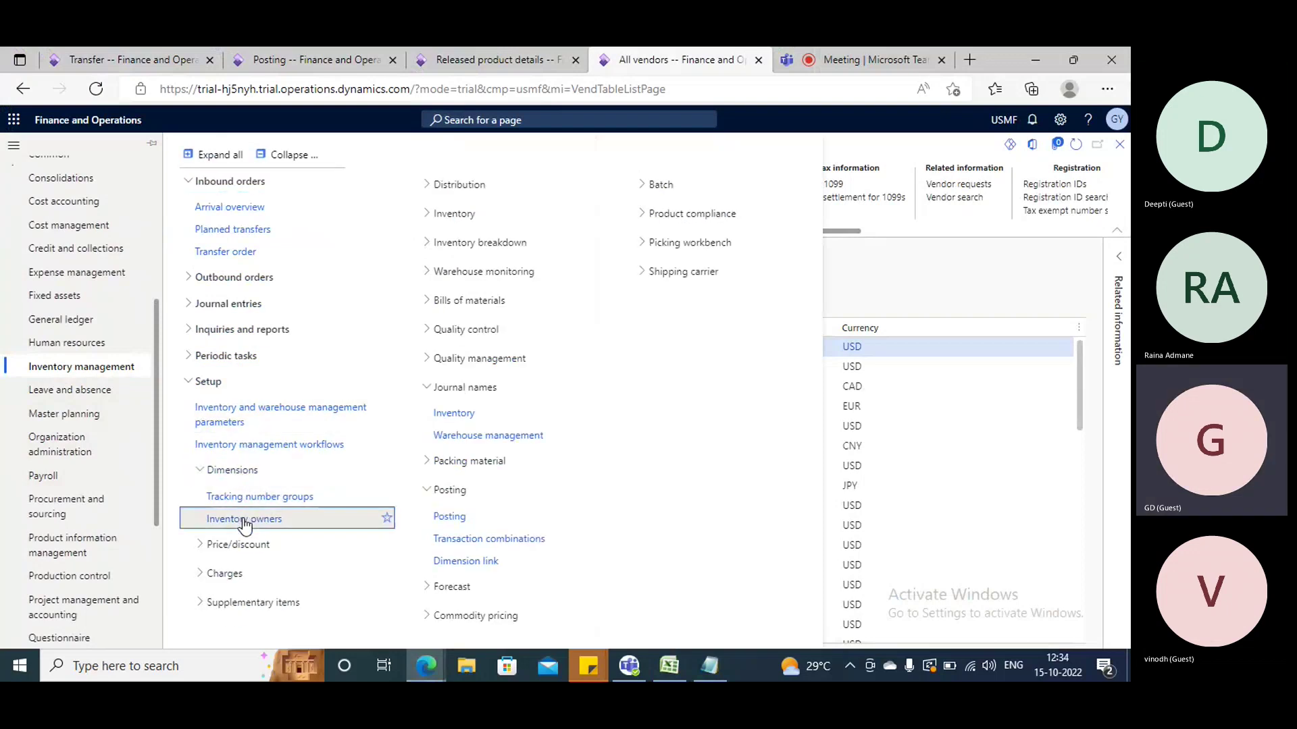
{"action": "left_click", "coordinate": [245, 520]}
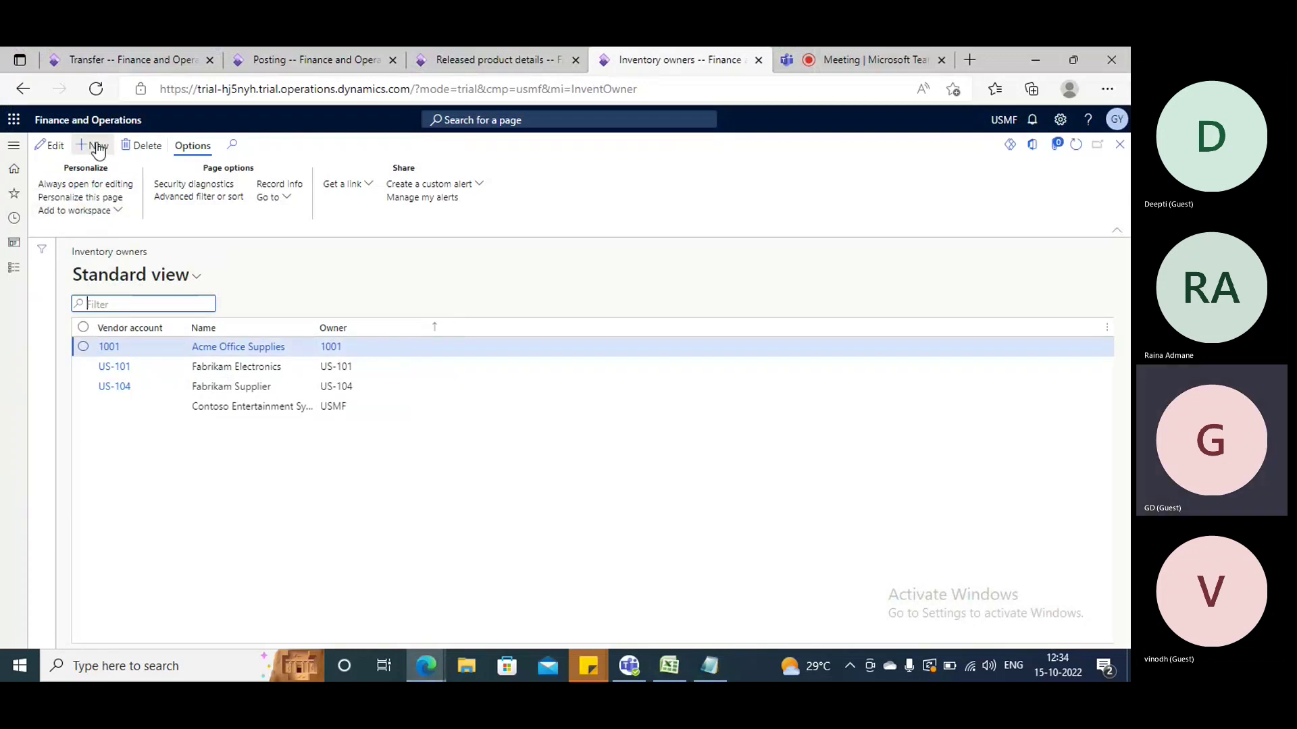
- Add an inventory owner record for the Lande Packaging Supplies vendor account, using the same account as the owner
{"action": "key", "text": "alt+n"}
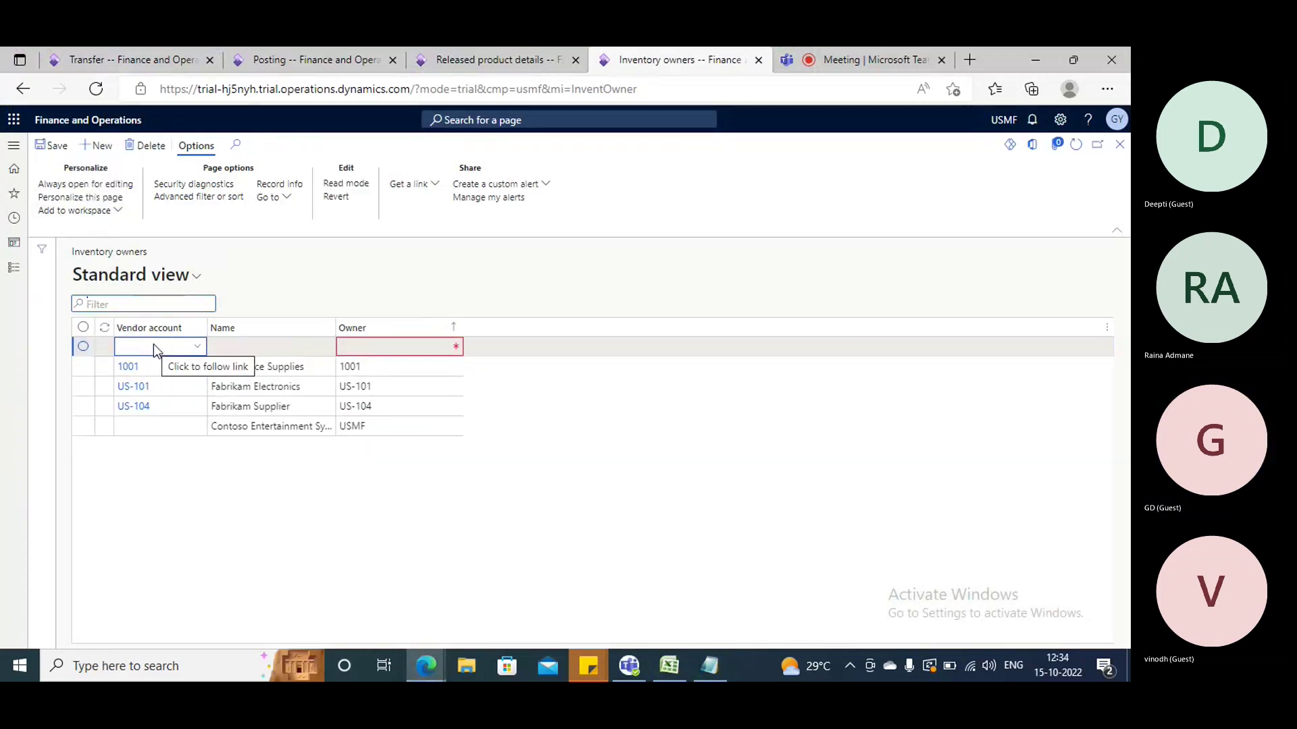
{"action": "type", "text": "1002"}
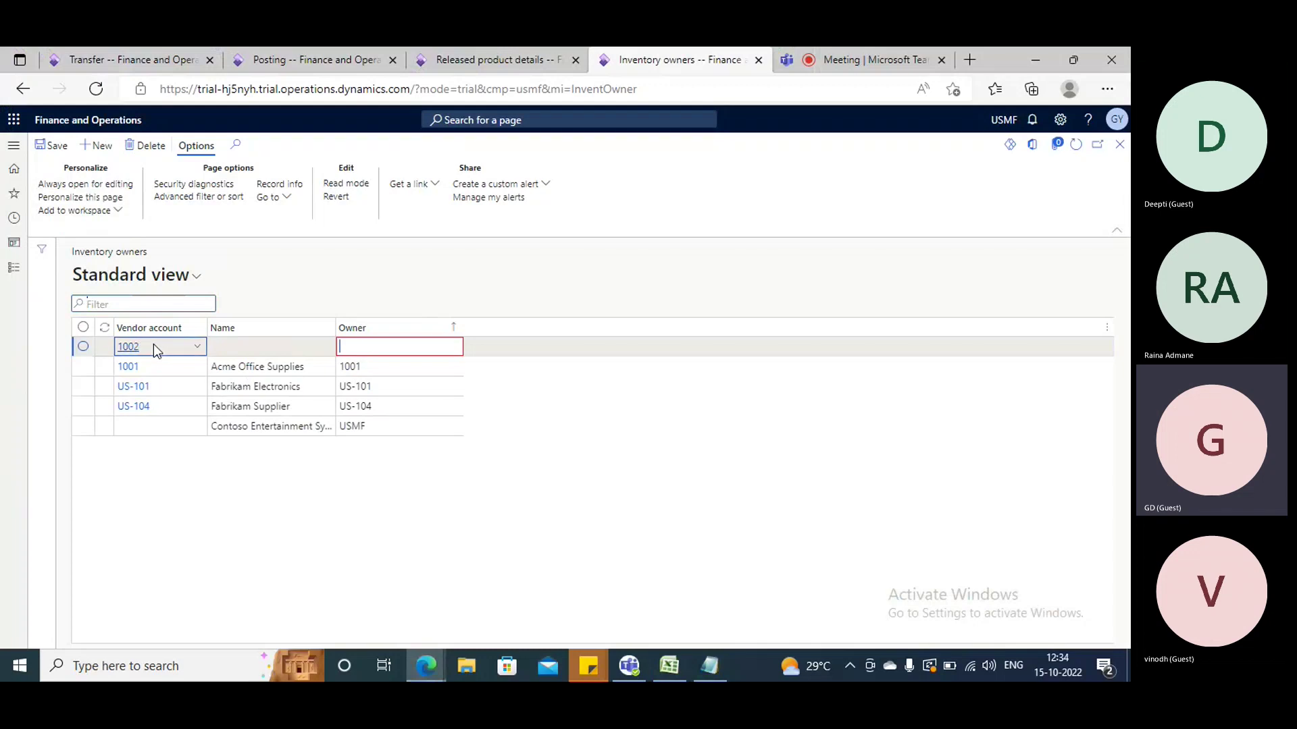
{"action": "key", "text": "Tab"}
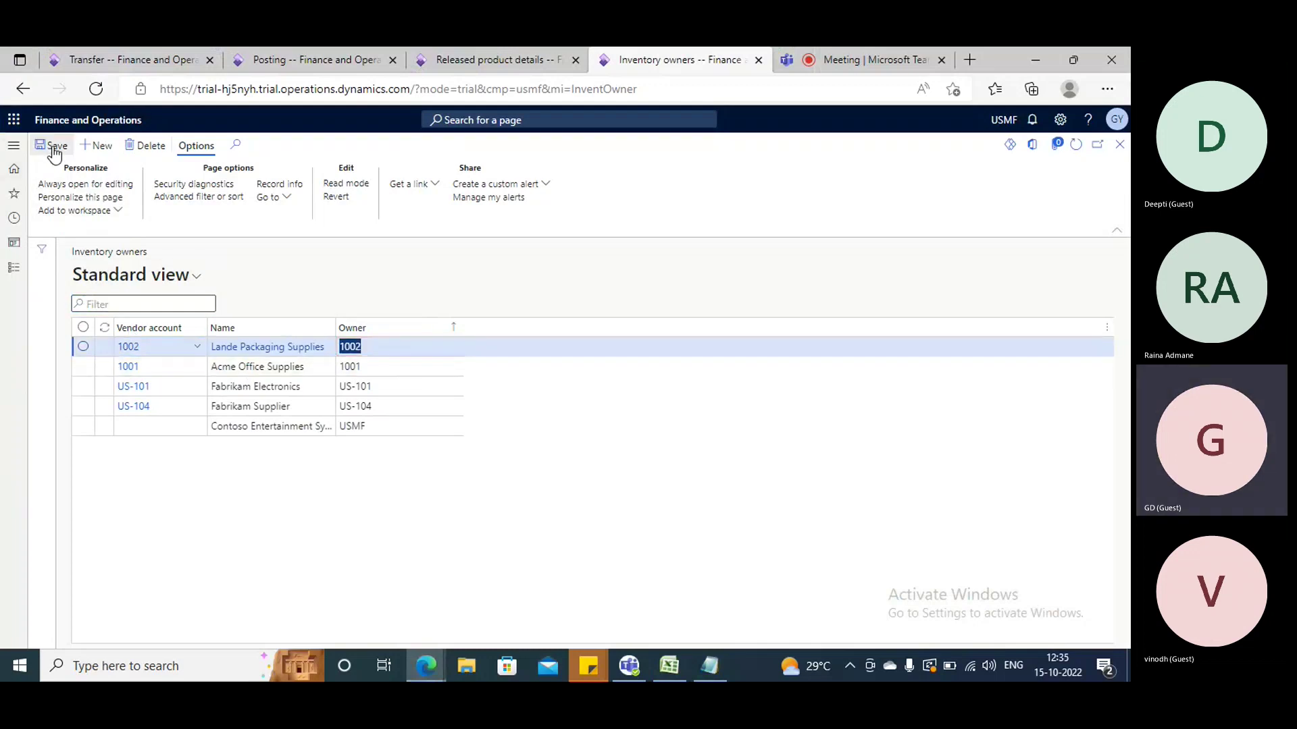
{"action": "left_click", "coordinate": [14, 267]}
- In the Notepad notes, insert "--Dove supplier" after the account on the Vendor/Suplier line
{"action": "left_click", "coordinate": [711, 665]}
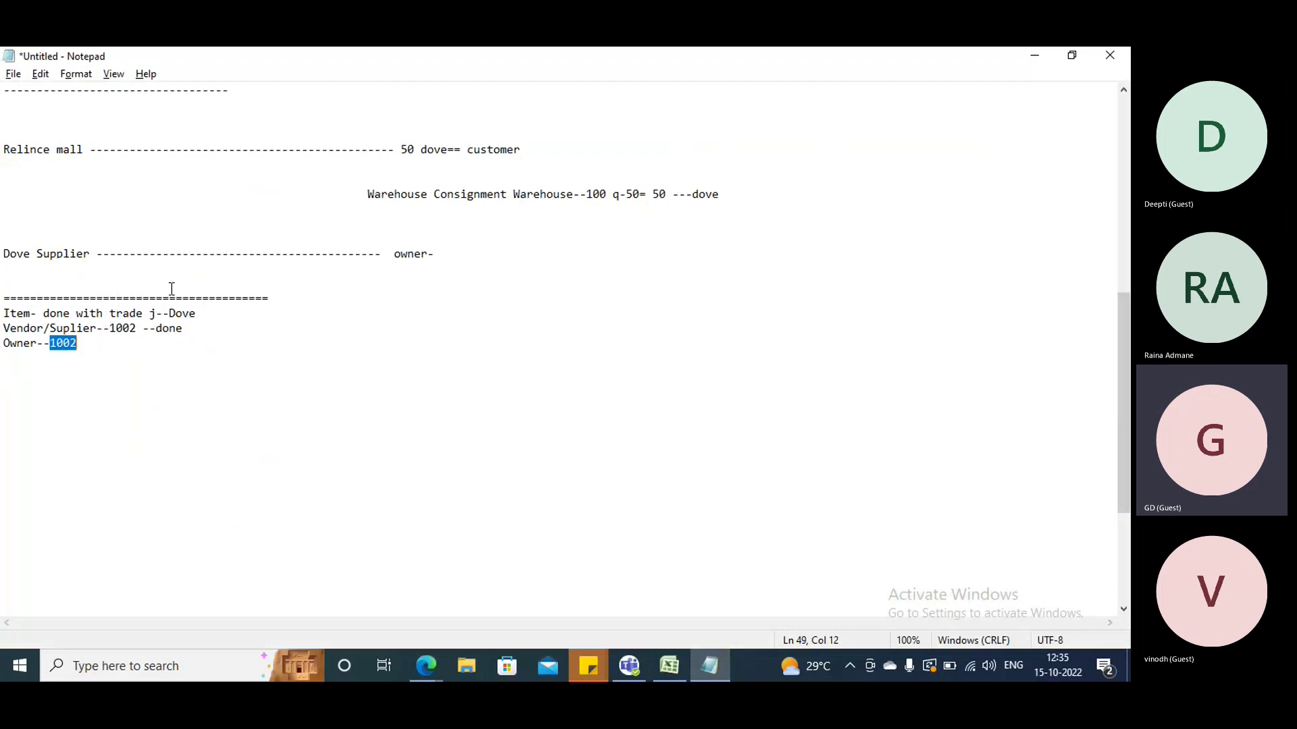
{"action": "left_click", "coordinate": [132, 328]}
{"action": "type", "text": "--Dove "}
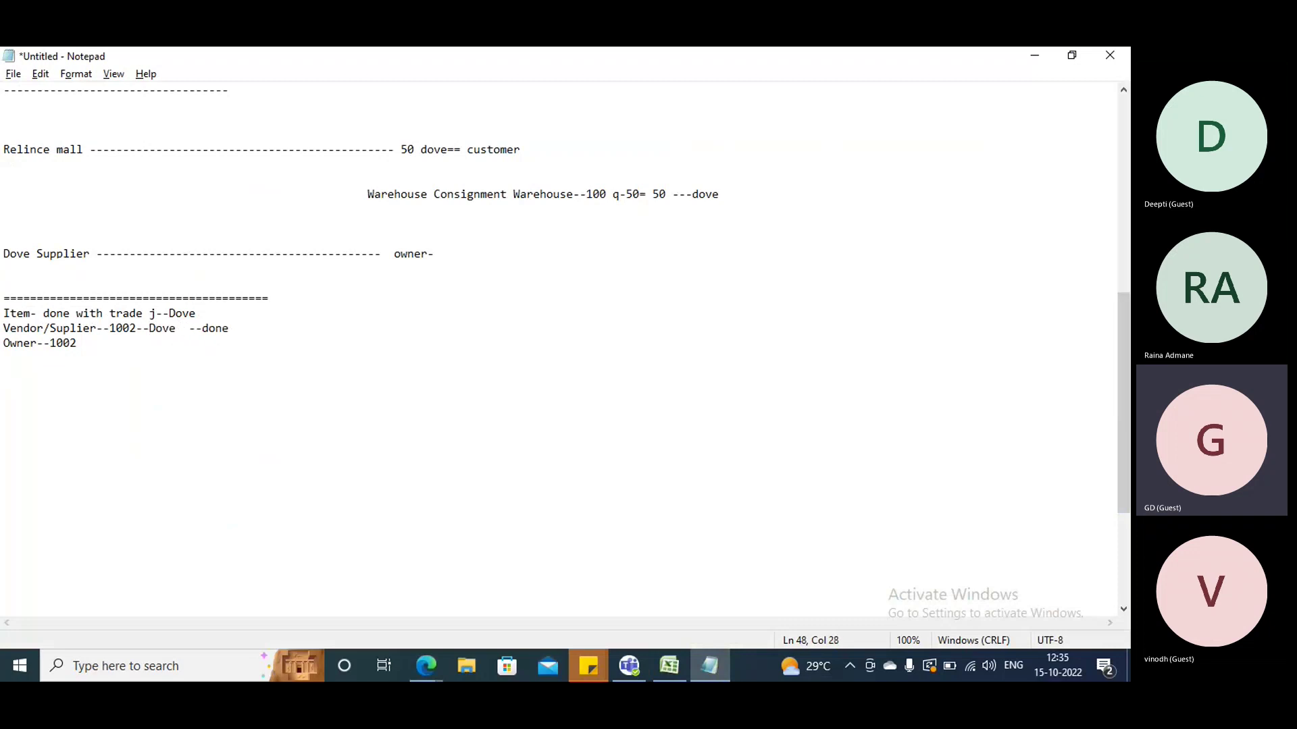
{"action": "type", "text": "supplier"}
- Highlight the Consignment Warehouse line for the 100 Dove items in the Notepad notes
{"action": "key", "text": "alt+Tab"}
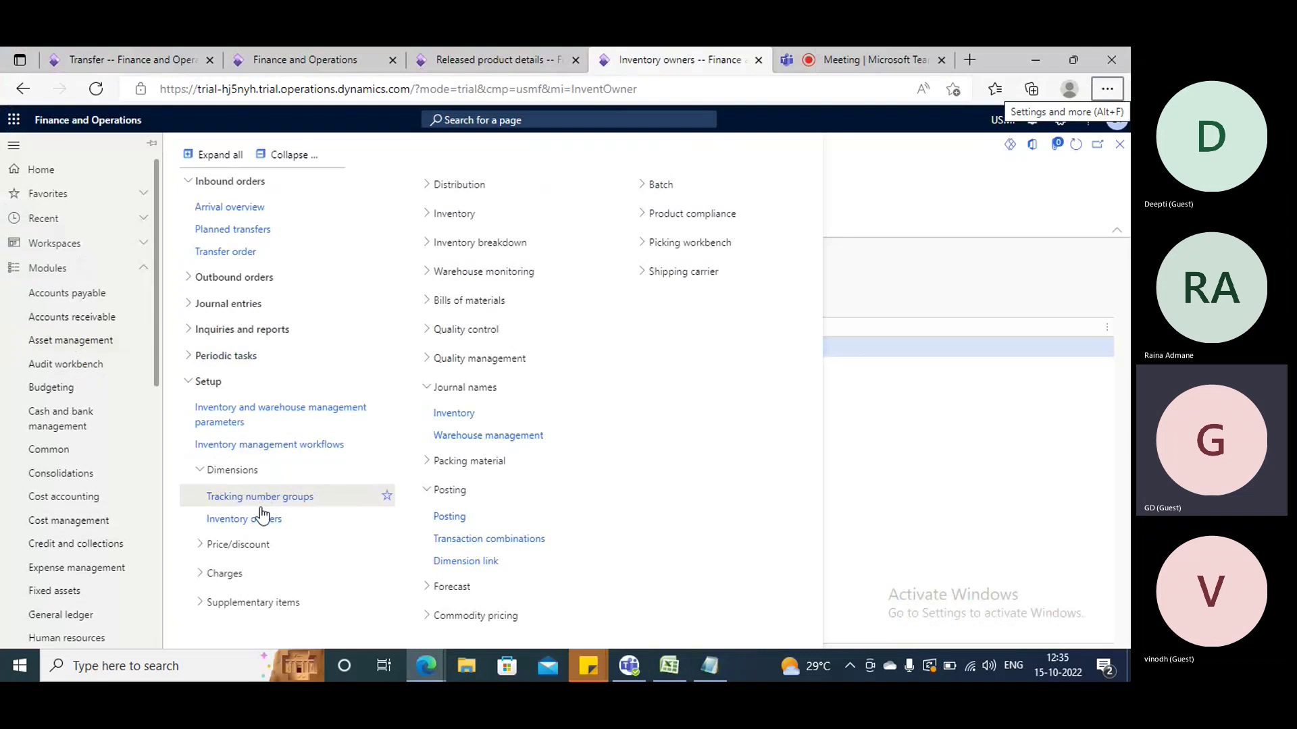
{"action": "scroll", "coordinate": [112, 458], "scroll_direction": "down", "scroll_amount": 3}
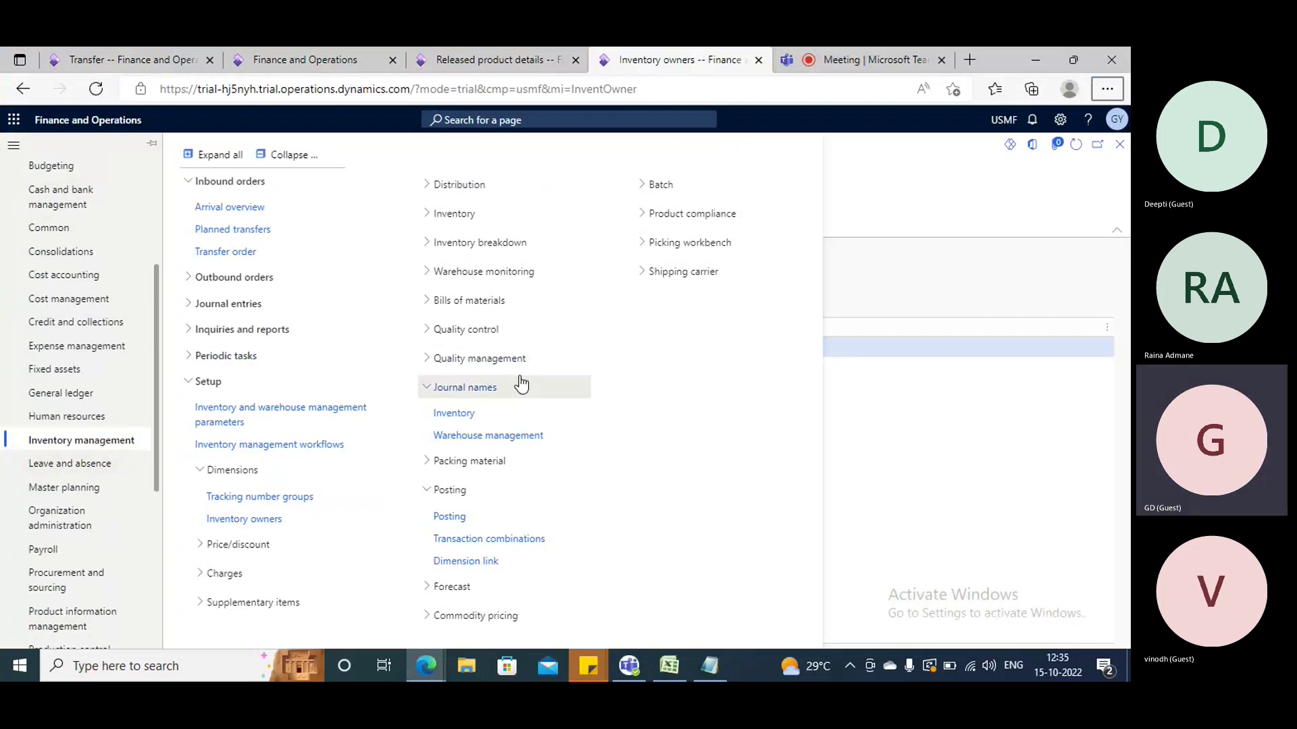
{"action": "key", "text": "alt+Tab"}
{"action": "left_click_drag", "start_coordinate": [358, 194], "coordinate": [737, 199]}
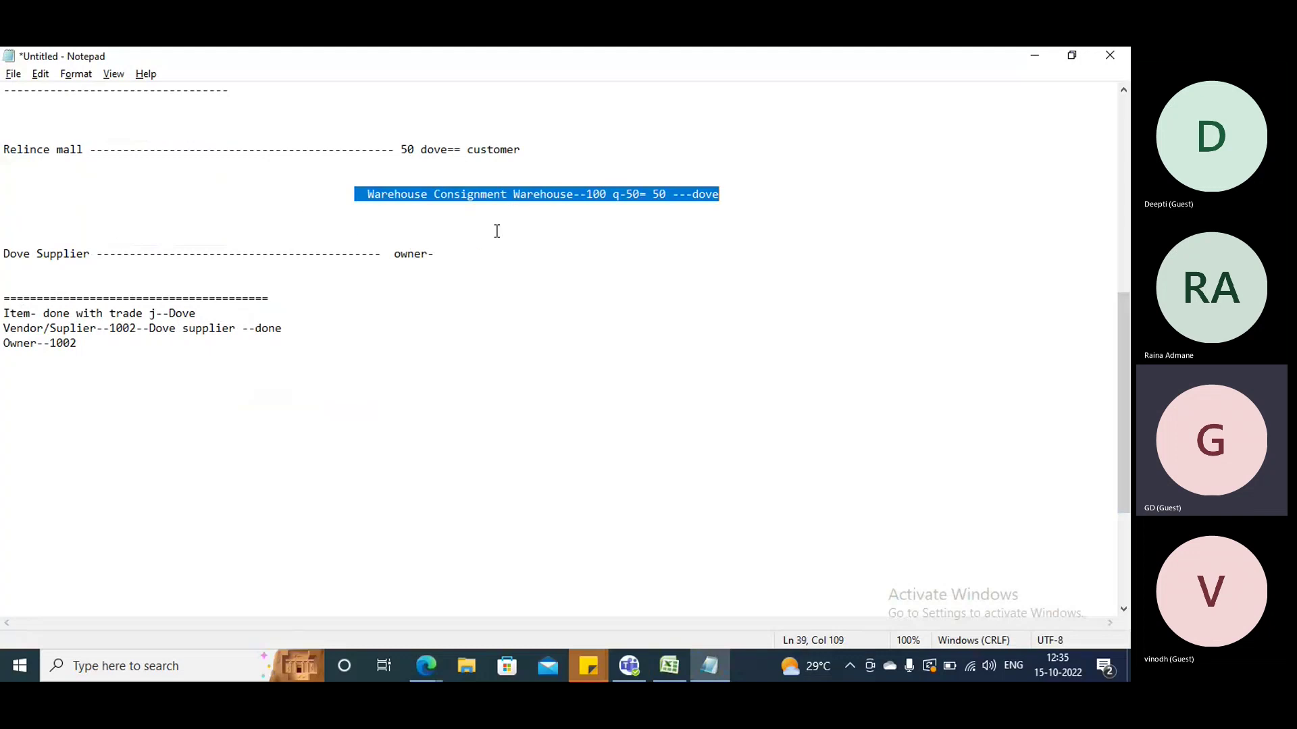
{"action": "left_click_drag", "start_coordinate": [360, 197], "coordinate": [721, 194]}
- Open the Consignment replenishment orders page of Procurement and sourcing in Finance and Operations
{"action": "key", "text": "alt+Tab"}
{"action": "scroll", "coordinate": [87, 476], "scroll_direction": "down", "scroll_amount": 3}
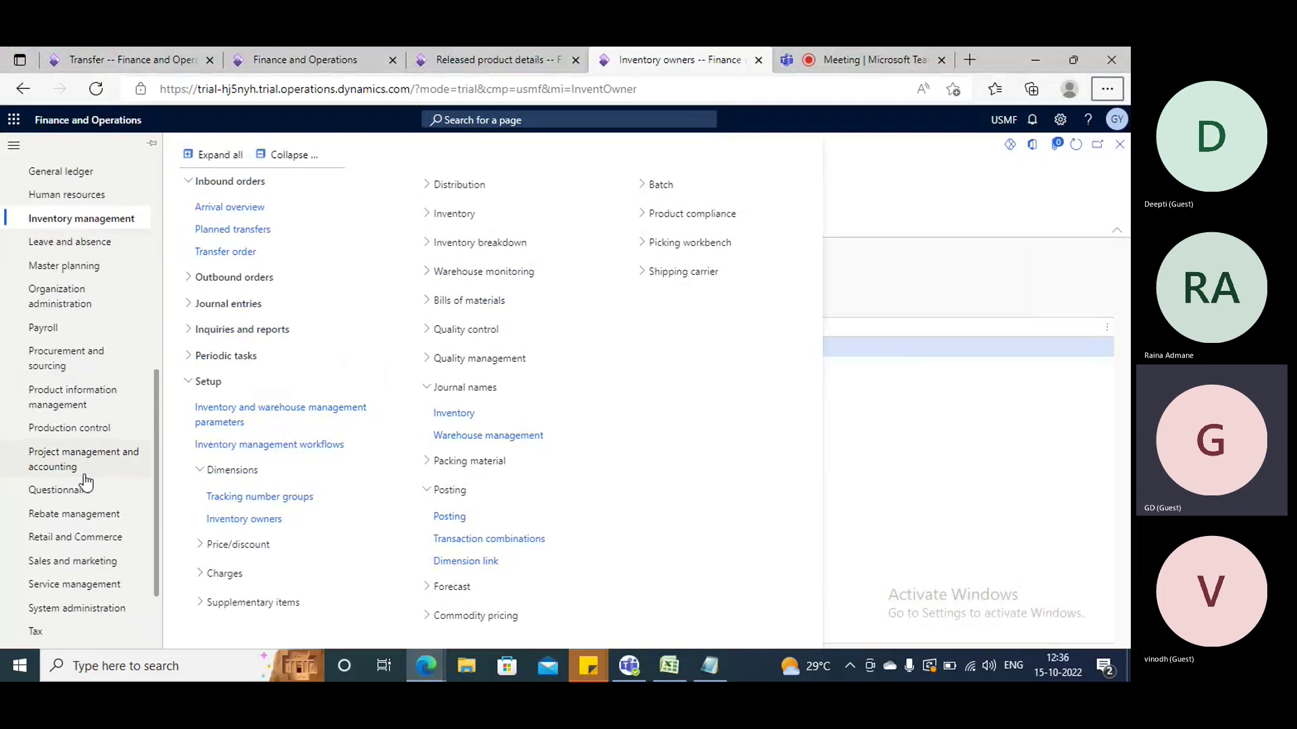
{"action": "scroll", "coordinate": [78, 493], "scroll_direction": "down", "scroll_amount": 1}
{"action": "left_click", "coordinate": [56, 289]}
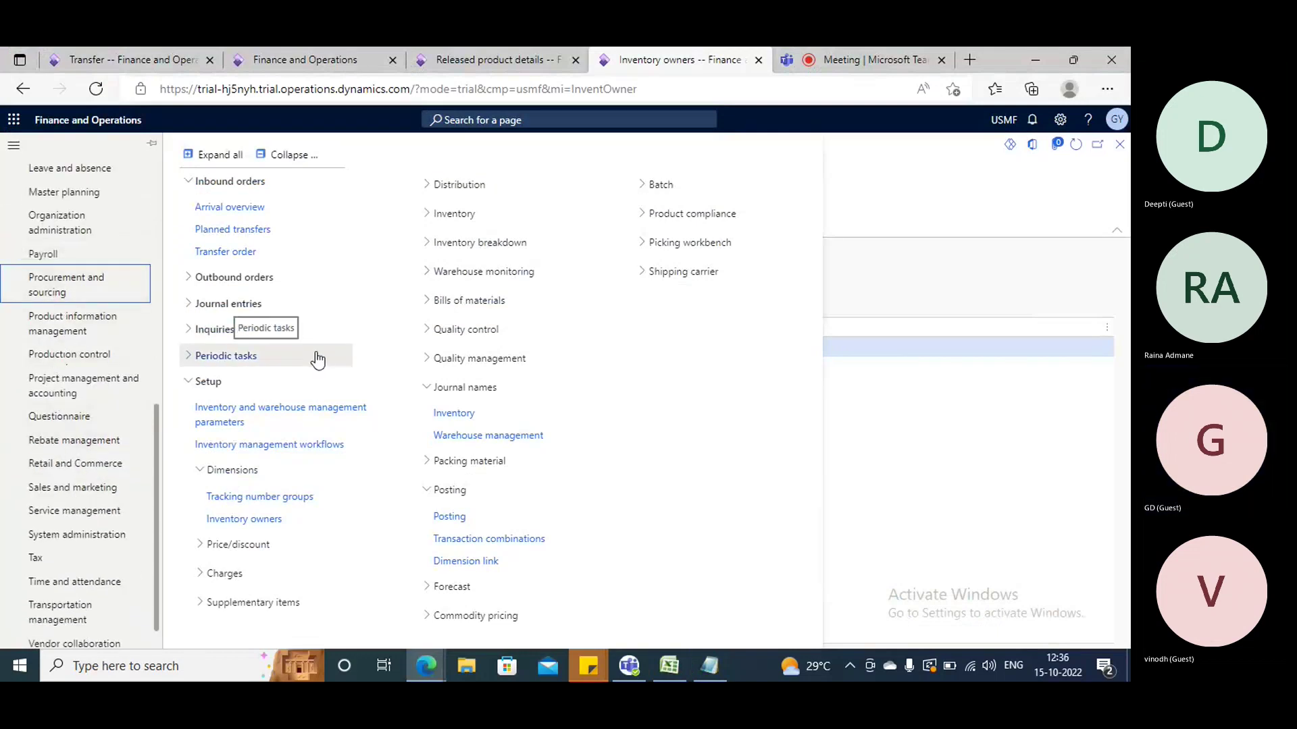
{"action": "left_click", "coordinate": [37, 280]}
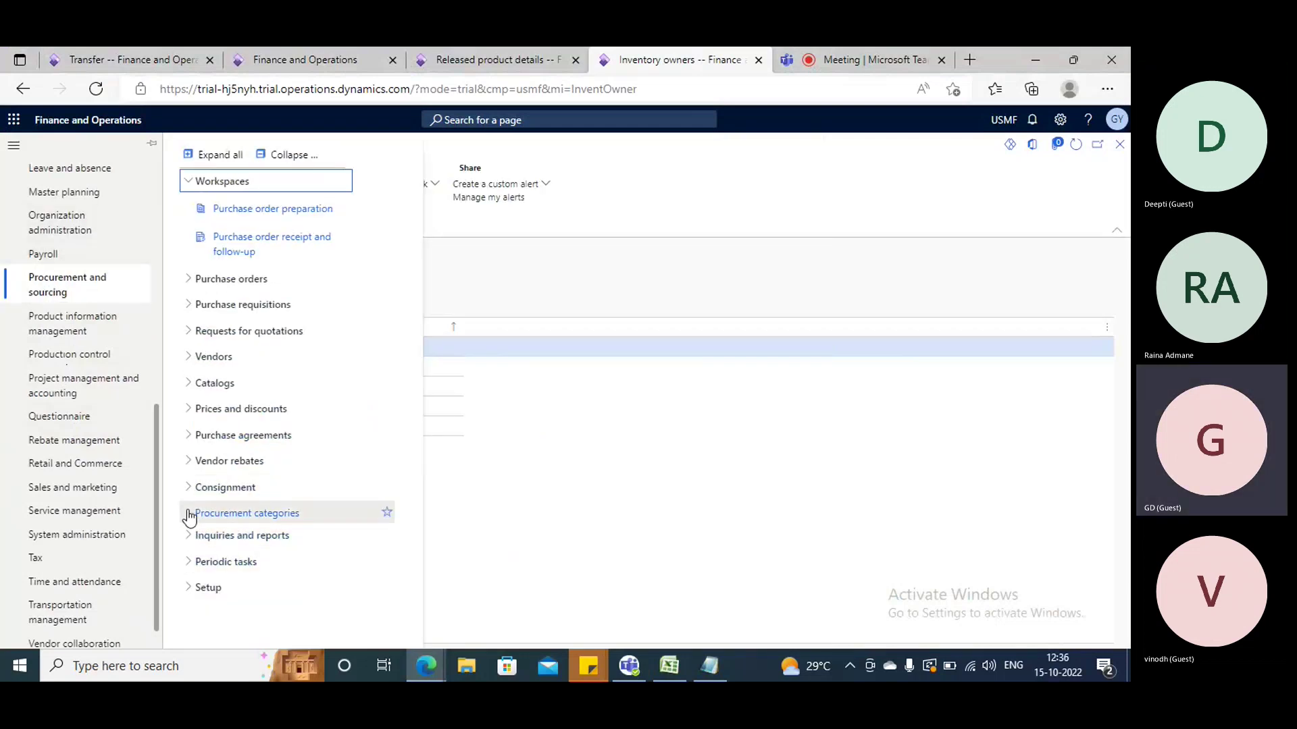
{"action": "left_click", "coordinate": [198, 489]}
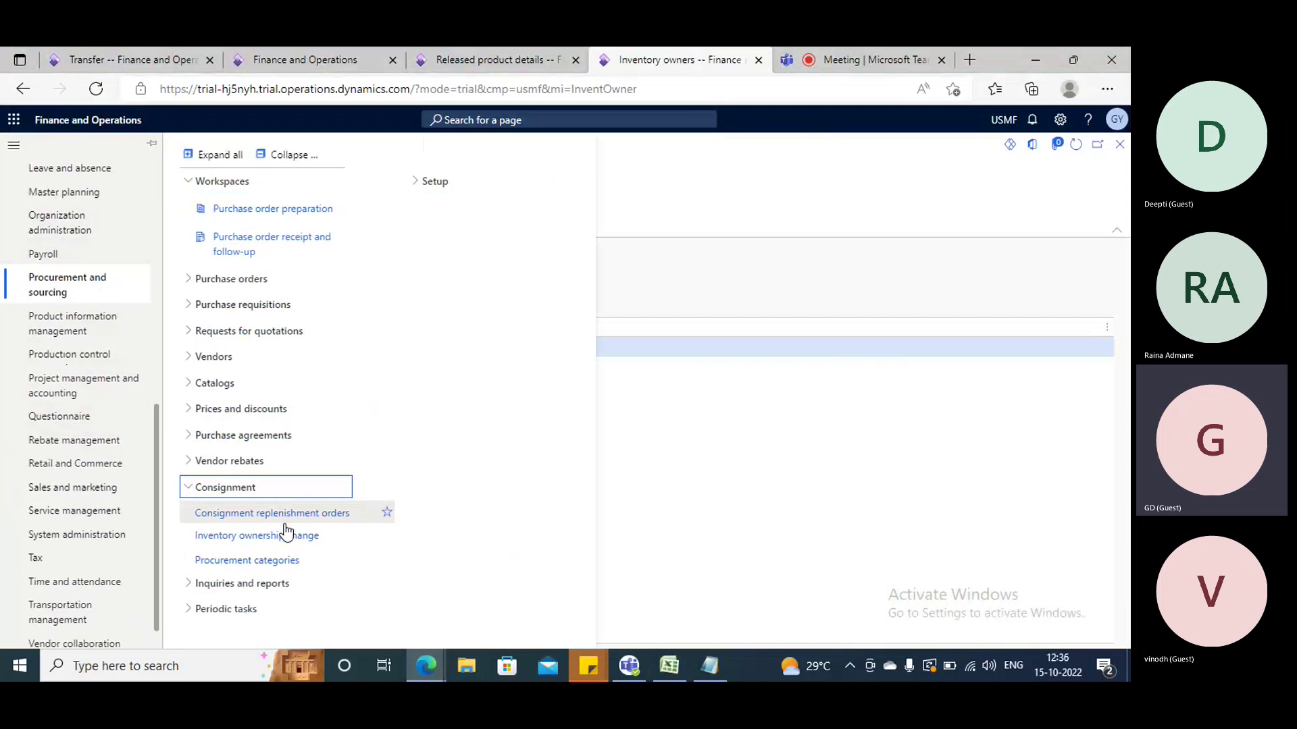
{"action": "left_click", "coordinate": [205, 516]}
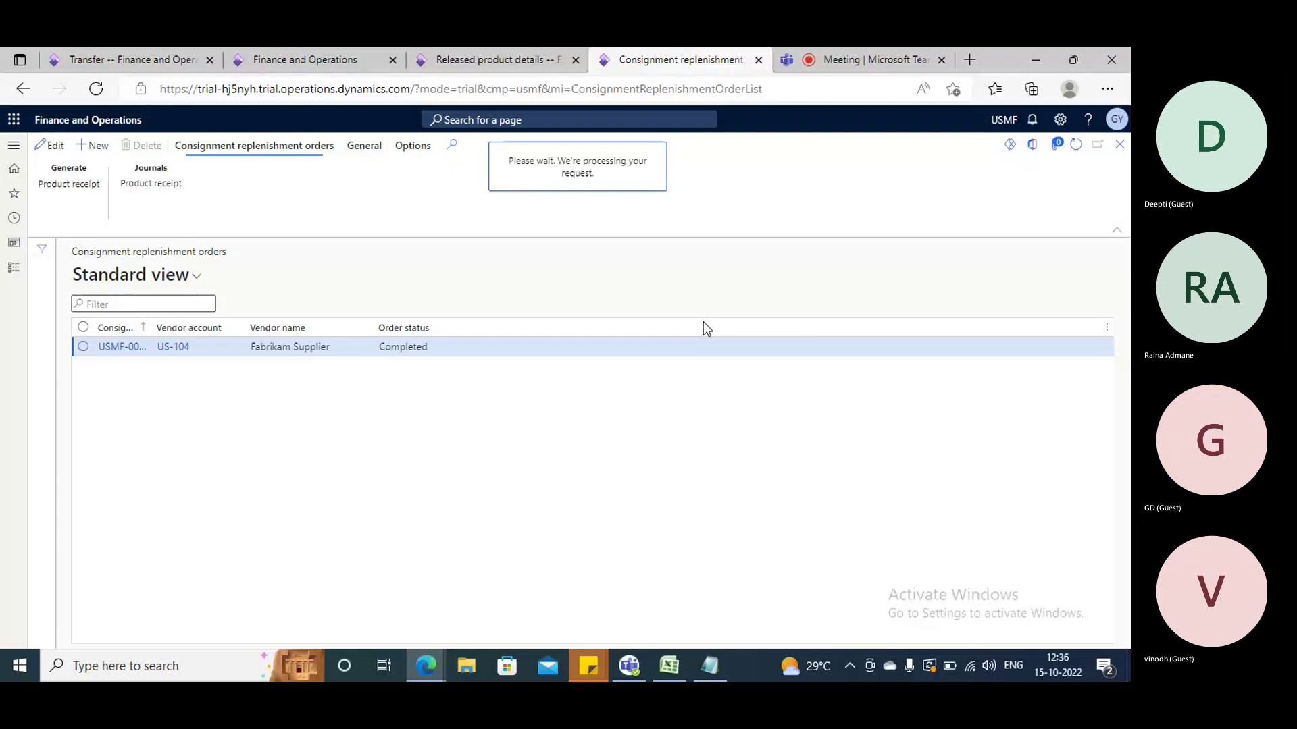
- Create a new consignment replenishment order for the Lande Packaging Supplies vendor account
{"action": "type", "text": "1"}
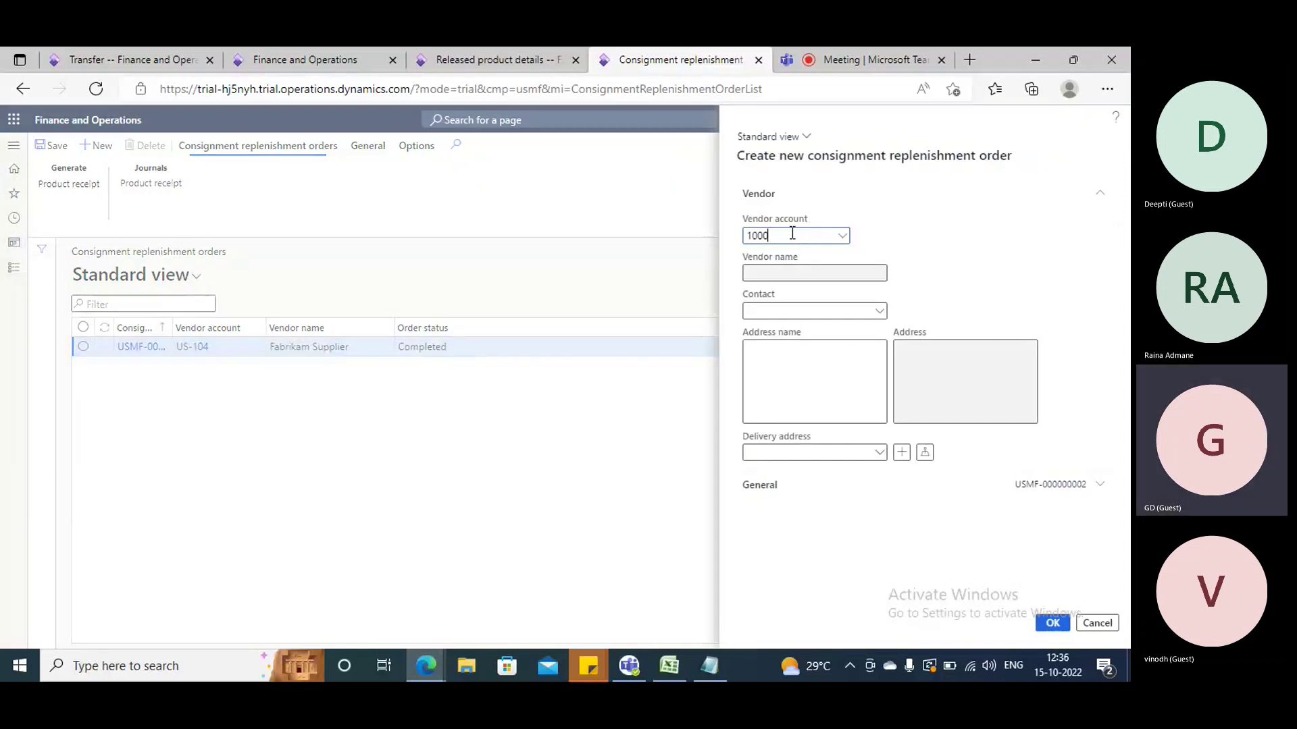
{"action": "type", "text": "002"}
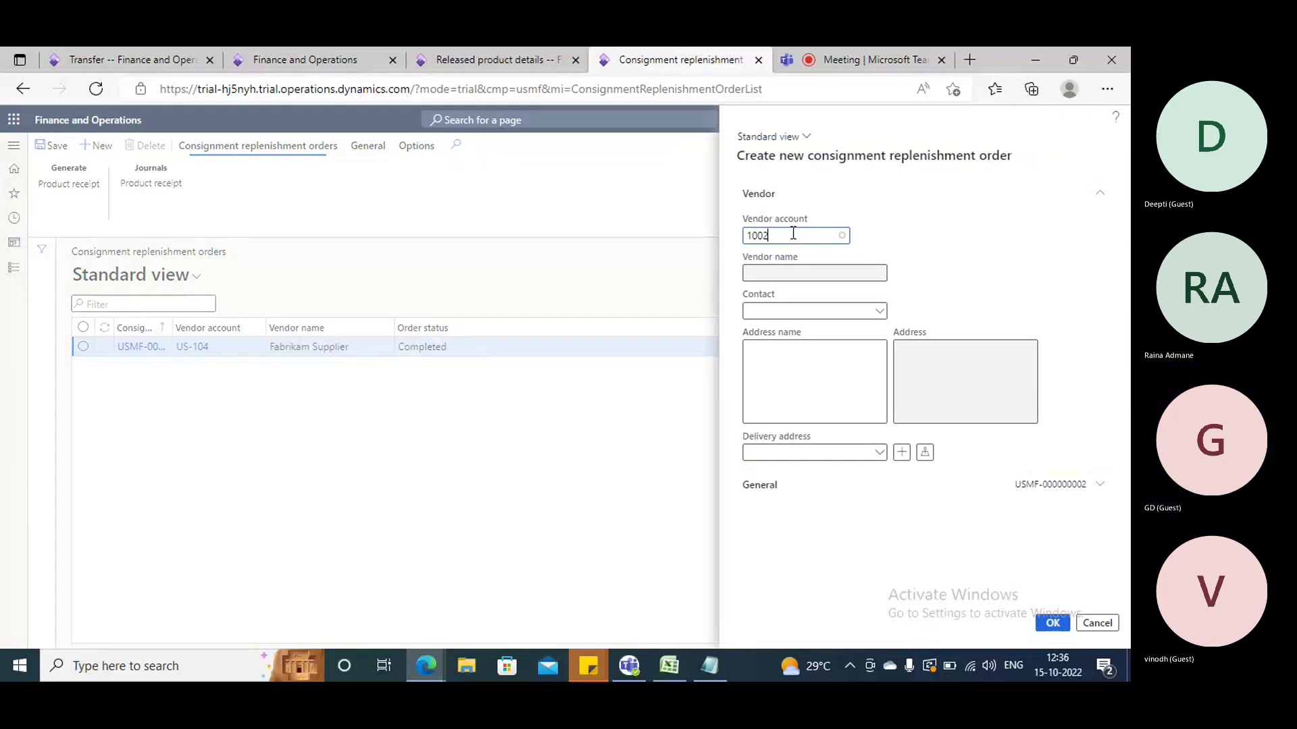
{"action": "key", "text": "Return"}
{"action": "key", "text": "alt+Tab"}
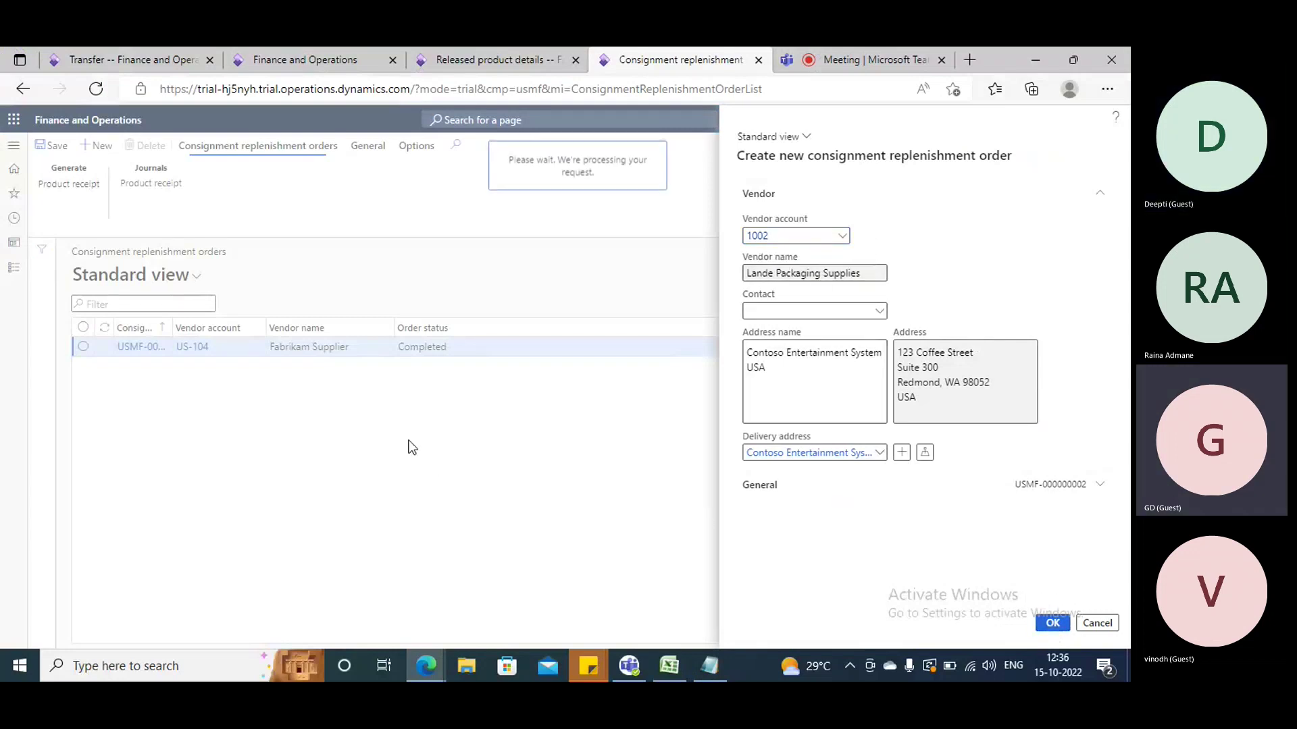
- Add a replenishment order line for Dove Soap with a quantity of 100 and save the order
{"action": "left_click", "coordinate": [103, 444]}
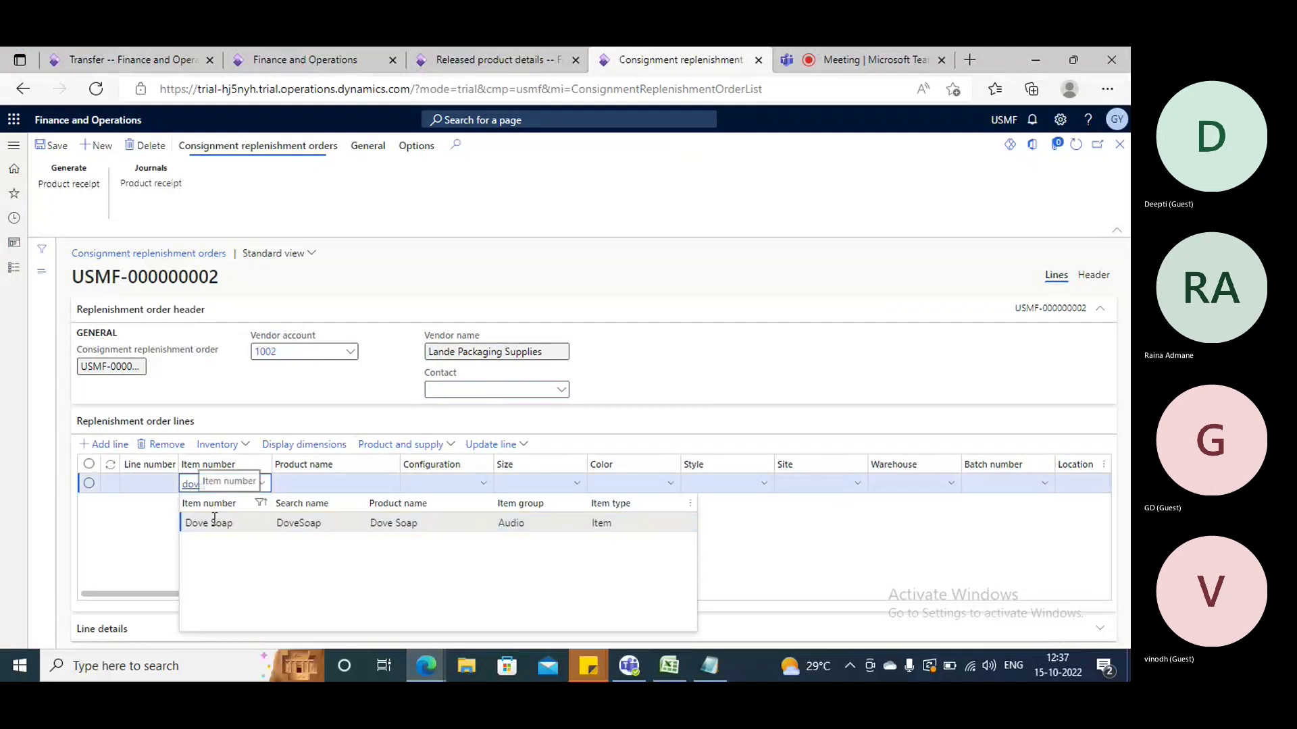
{"action": "left_click", "coordinate": [512, 523]}
{"action": "left_click", "coordinate": [441, 486]}
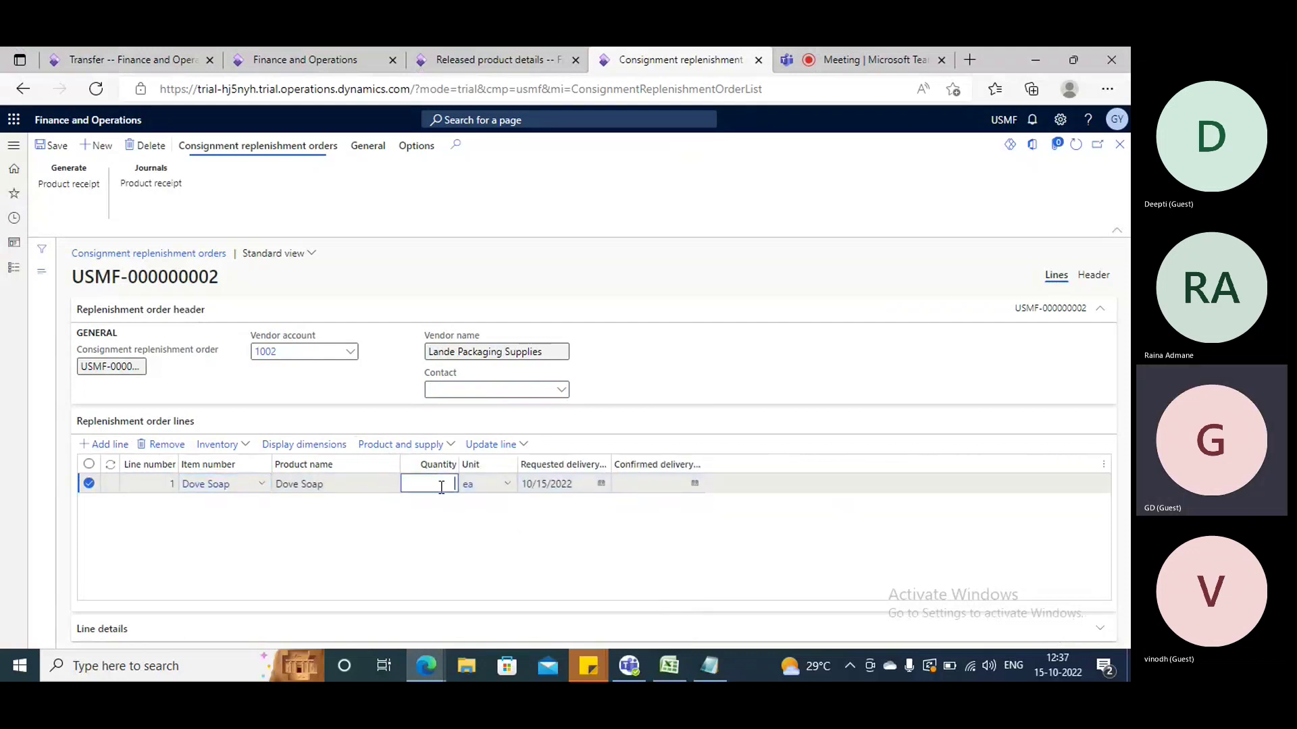
{"action": "type", "text": "100"}
{"action": "key", "text": "Tab"}
{"action": "key", "text": "Tab"}
{"action": "key", "text": "Tab"}
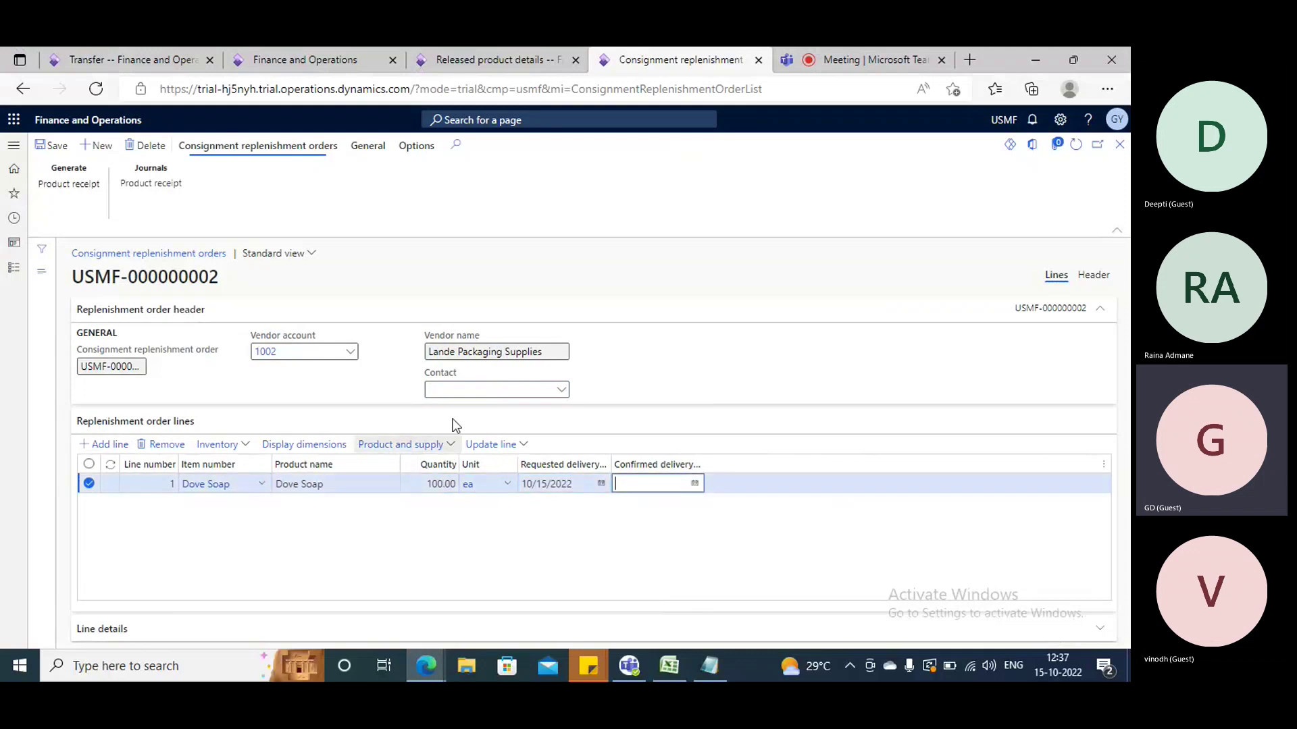
{"action": "left_click", "coordinate": [53, 146]}
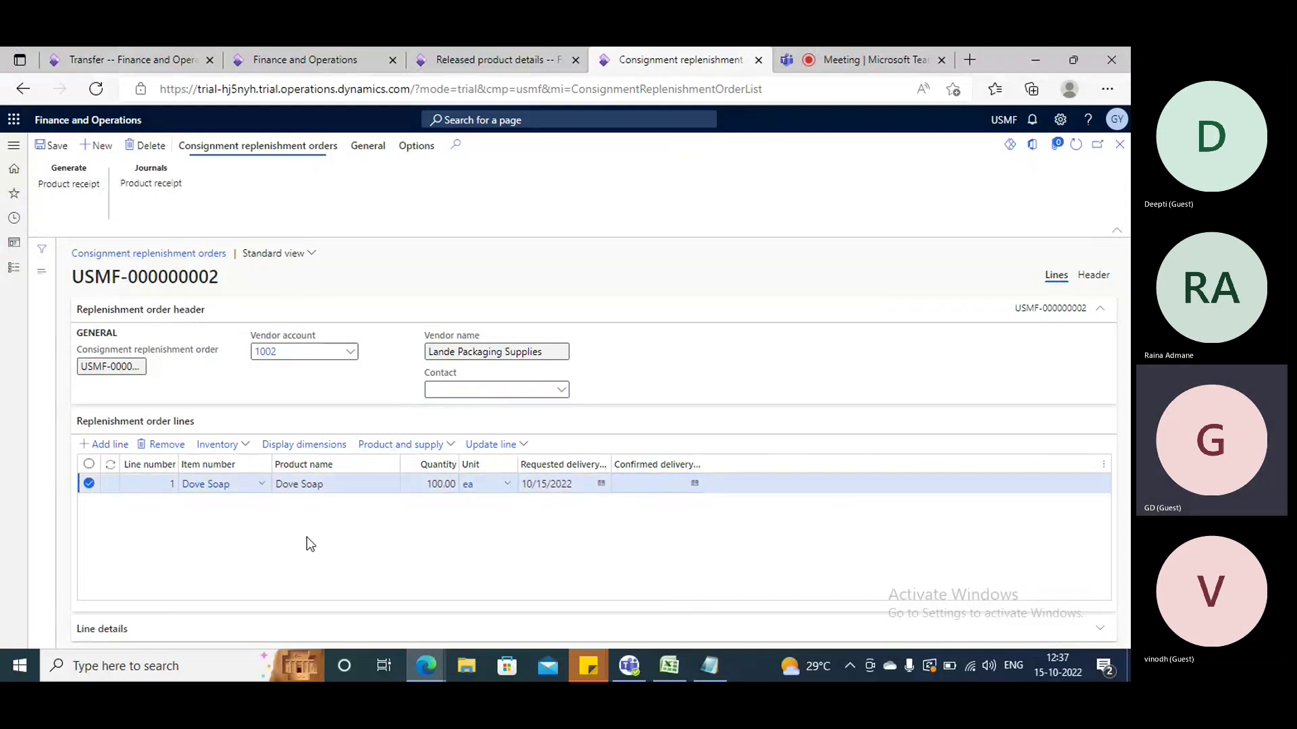
- Set the Dove Soap line's inventory dimensions to warehouse 24 on site 2, and save the replenishment order
{"action": "left_click", "coordinate": [98, 632]}
{"action": "left_click", "coordinate": [92, 635]}
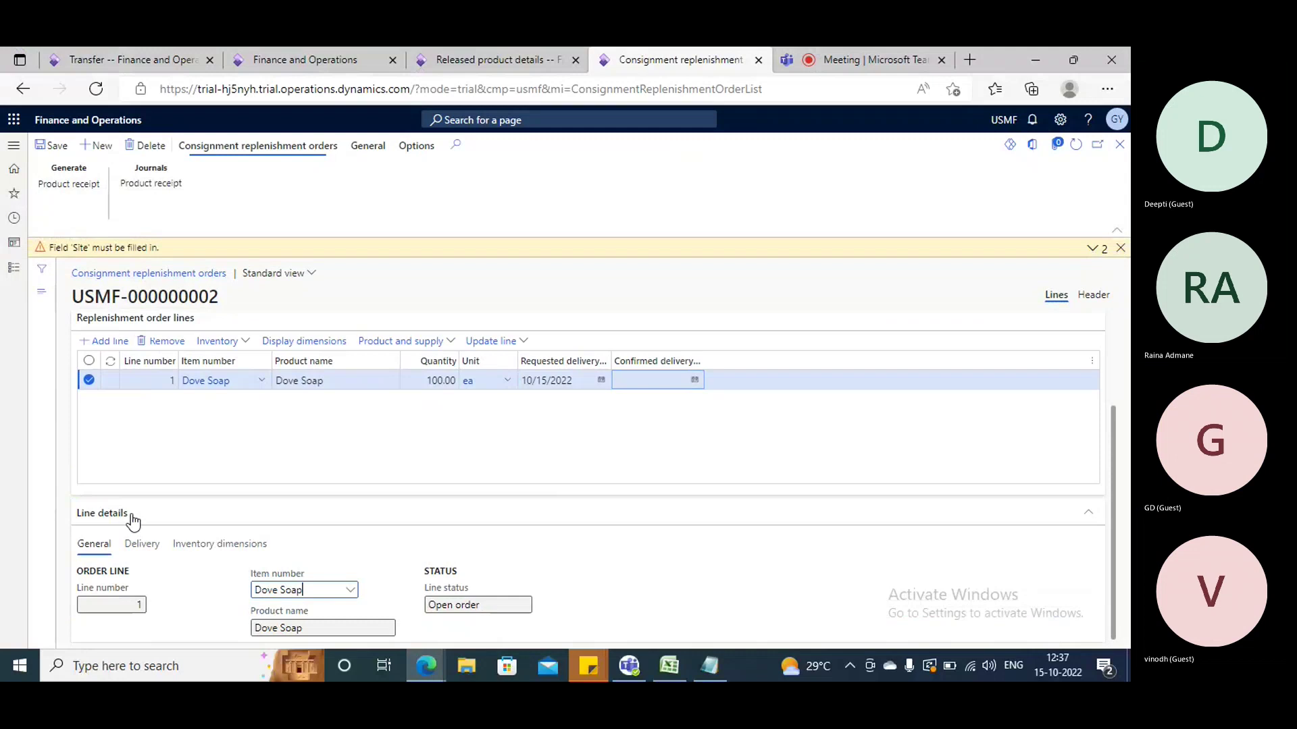
{"action": "left_click", "coordinate": [220, 544]}
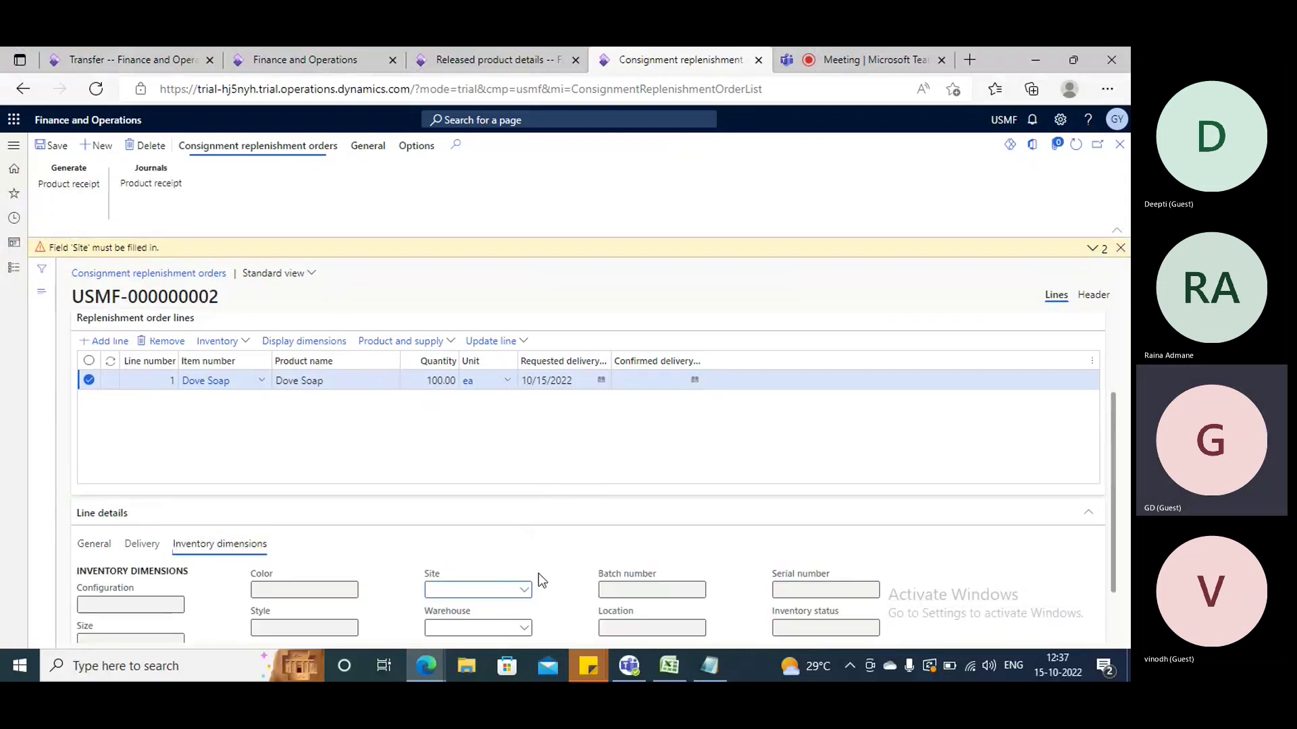
{"action": "scroll", "coordinate": [537, 574], "scroll_direction": "down", "scroll_amount": 1}
{"action": "left_click", "coordinate": [485, 554]}
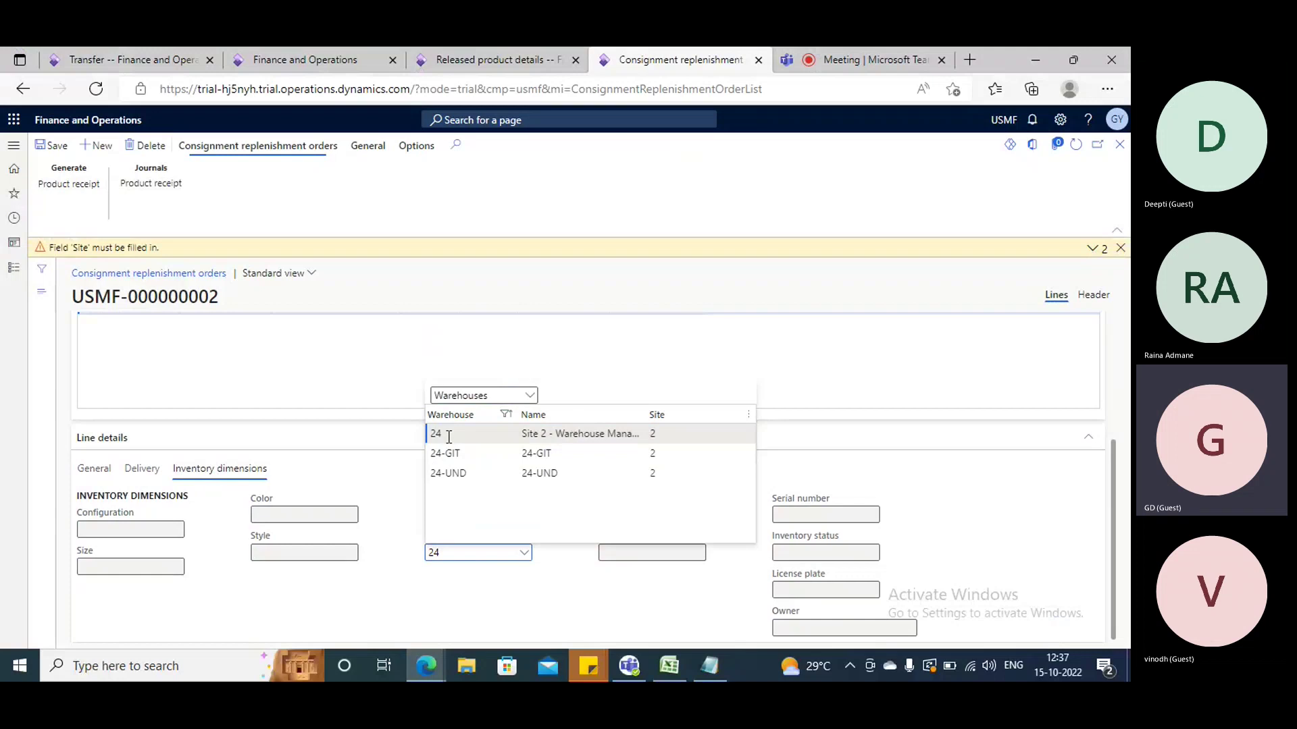
{"action": "left_click", "coordinate": [448, 434]}
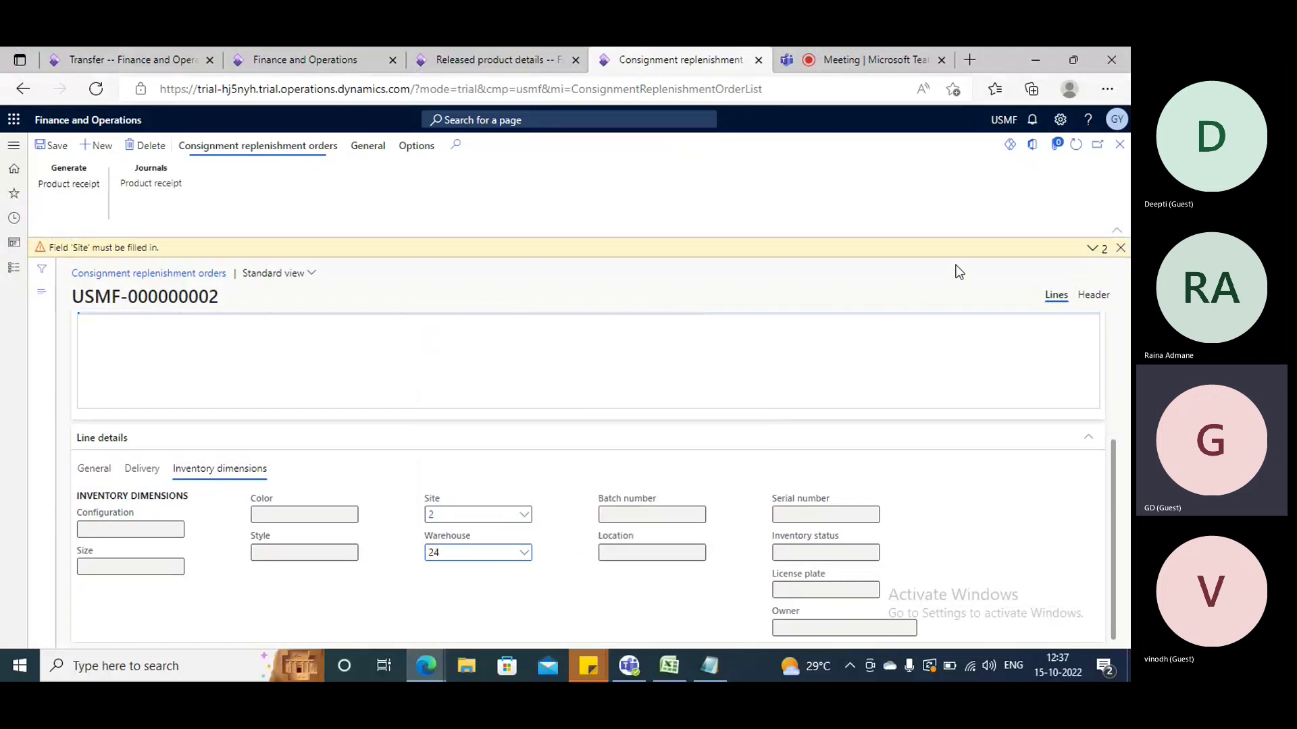
{"action": "left_click", "coordinate": [1119, 249]}
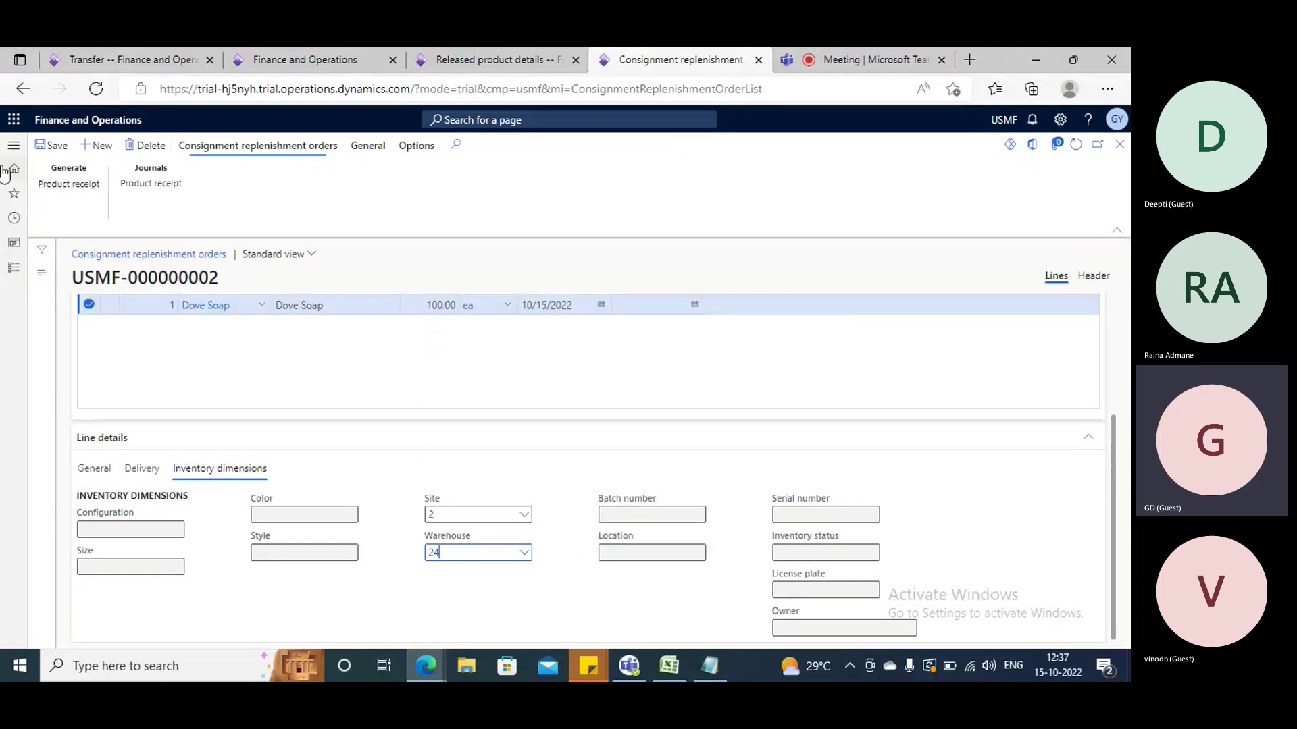
{"action": "left_click", "coordinate": [52, 145]}
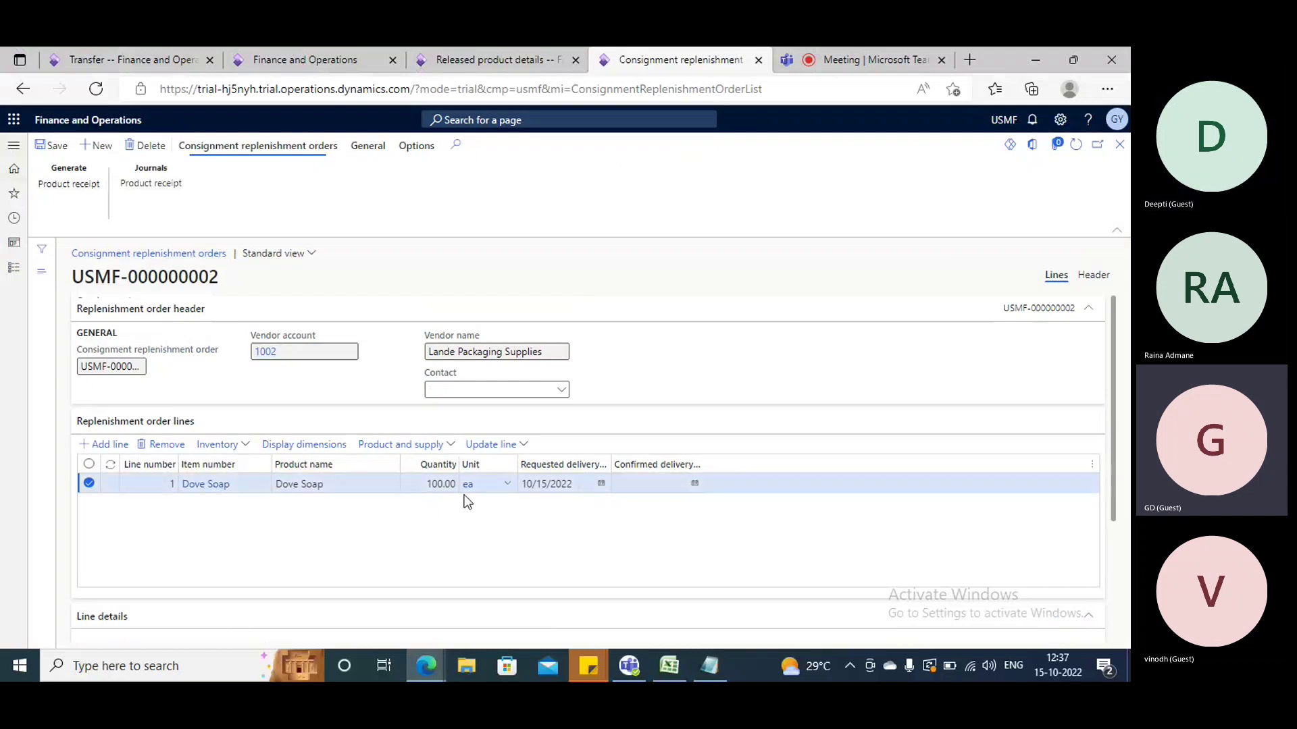
- Post the product receipt for the replenishment order with external product receipt A1111
{"action": "left_click", "coordinate": [67, 184]}
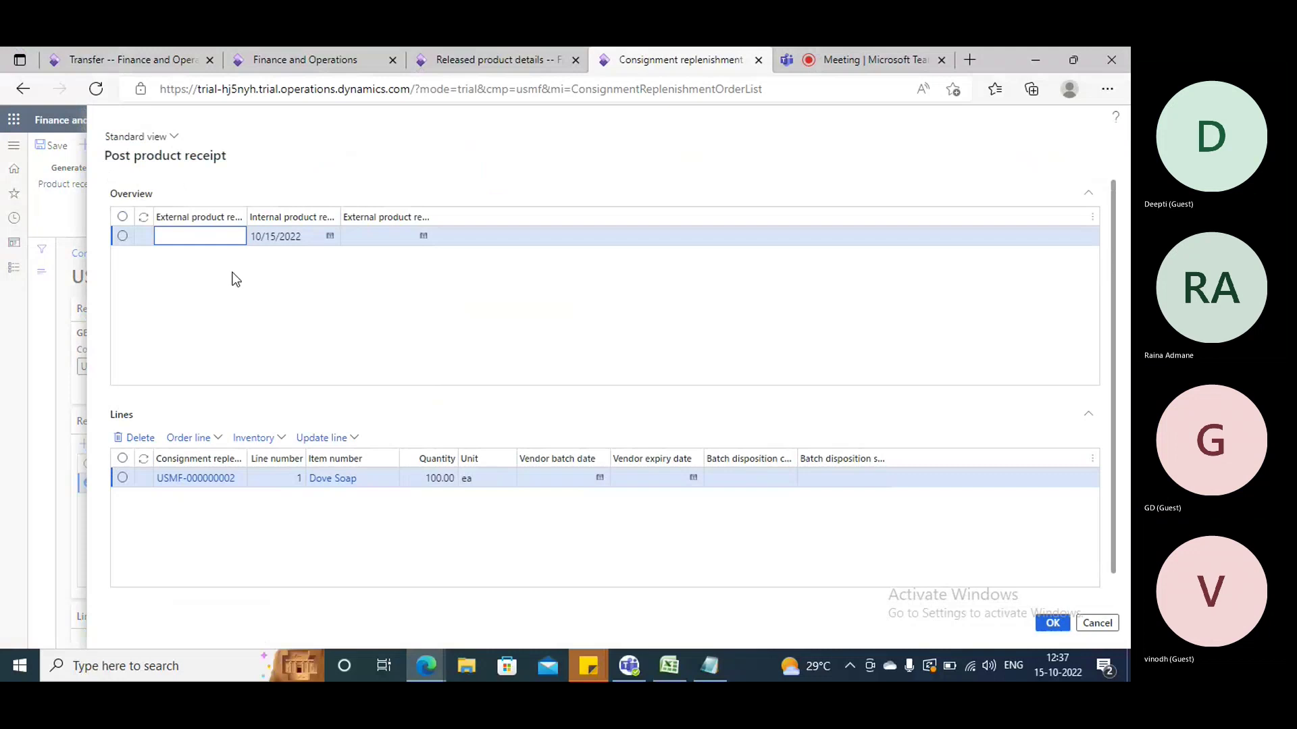
{"action": "type", "text": "as"}
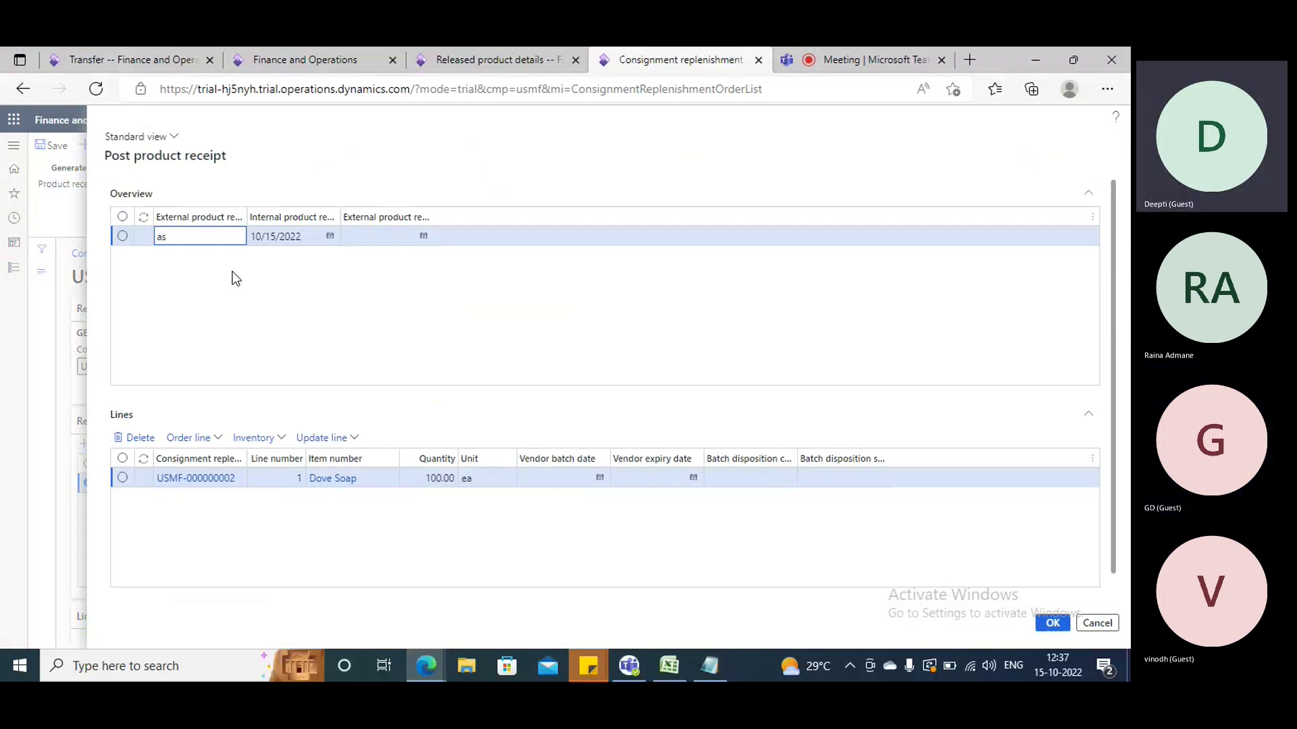
{"action": "type", "text": "A"}
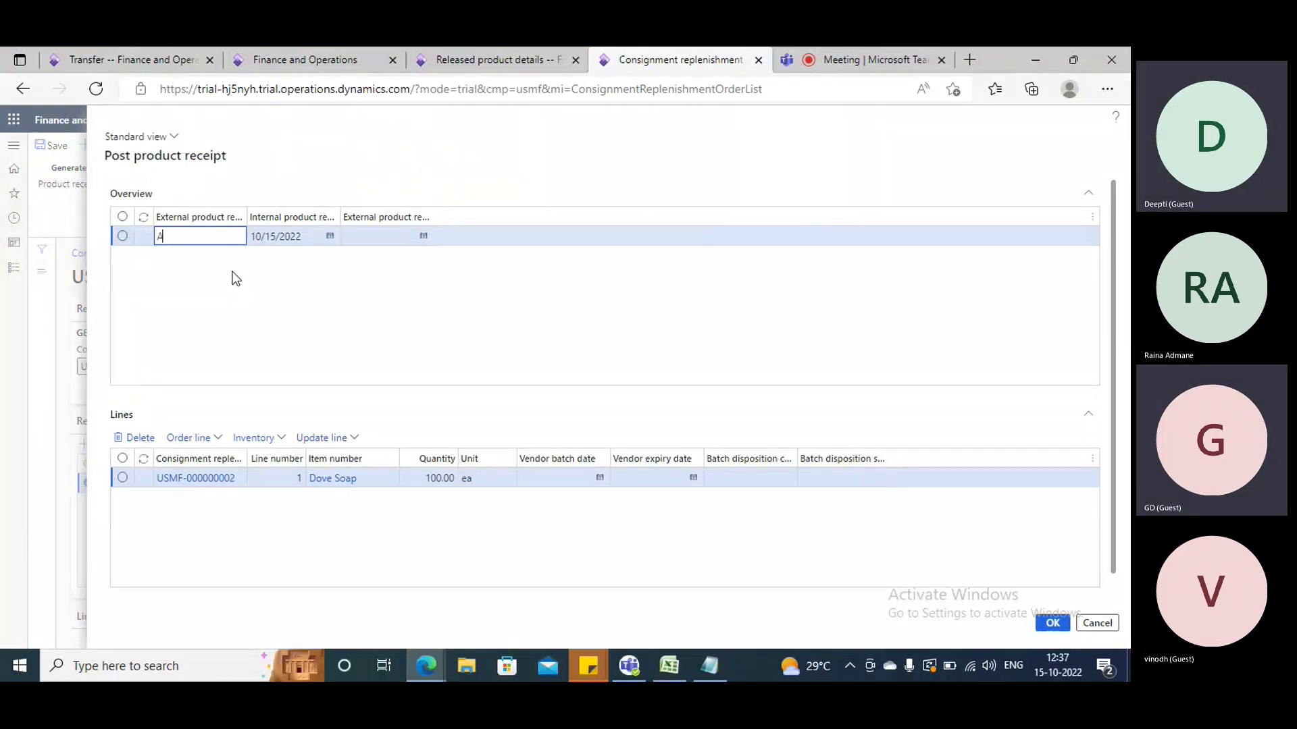
{"action": "type", "text": "1111"}
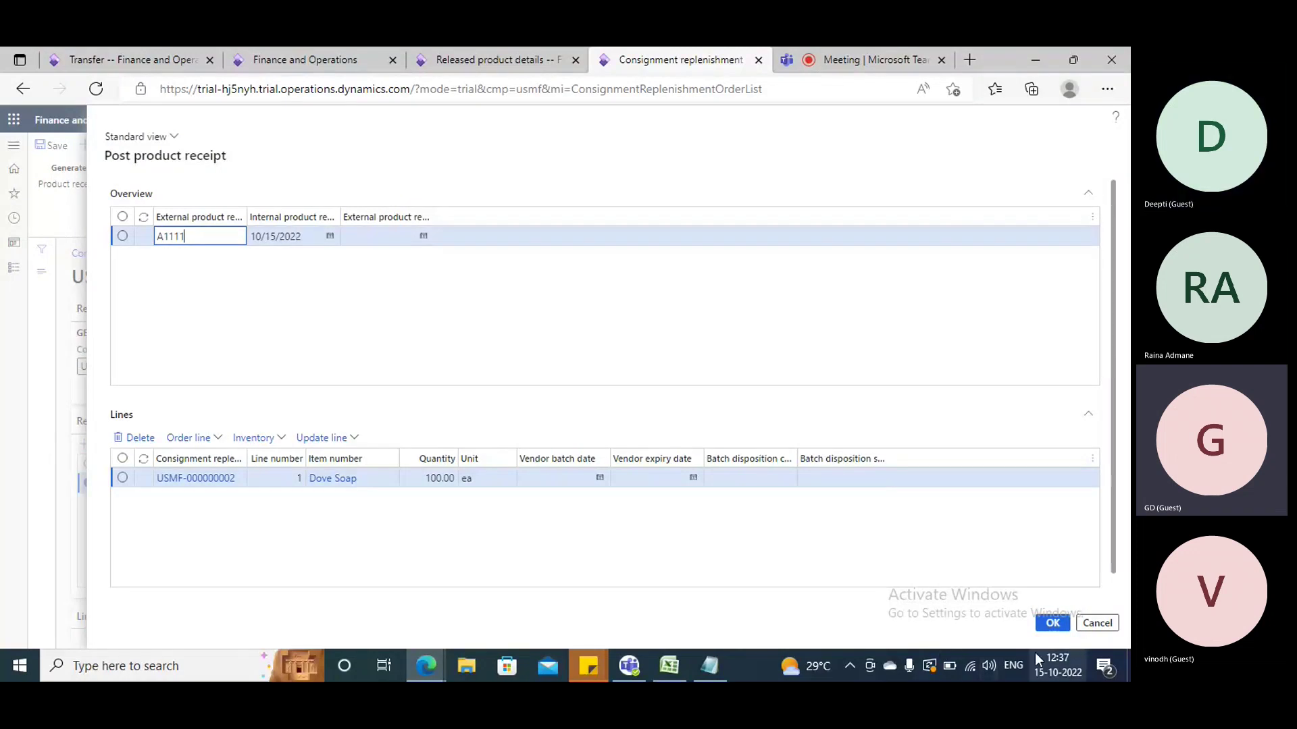
{"action": "left_click", "coordinate": [1052, 623]}
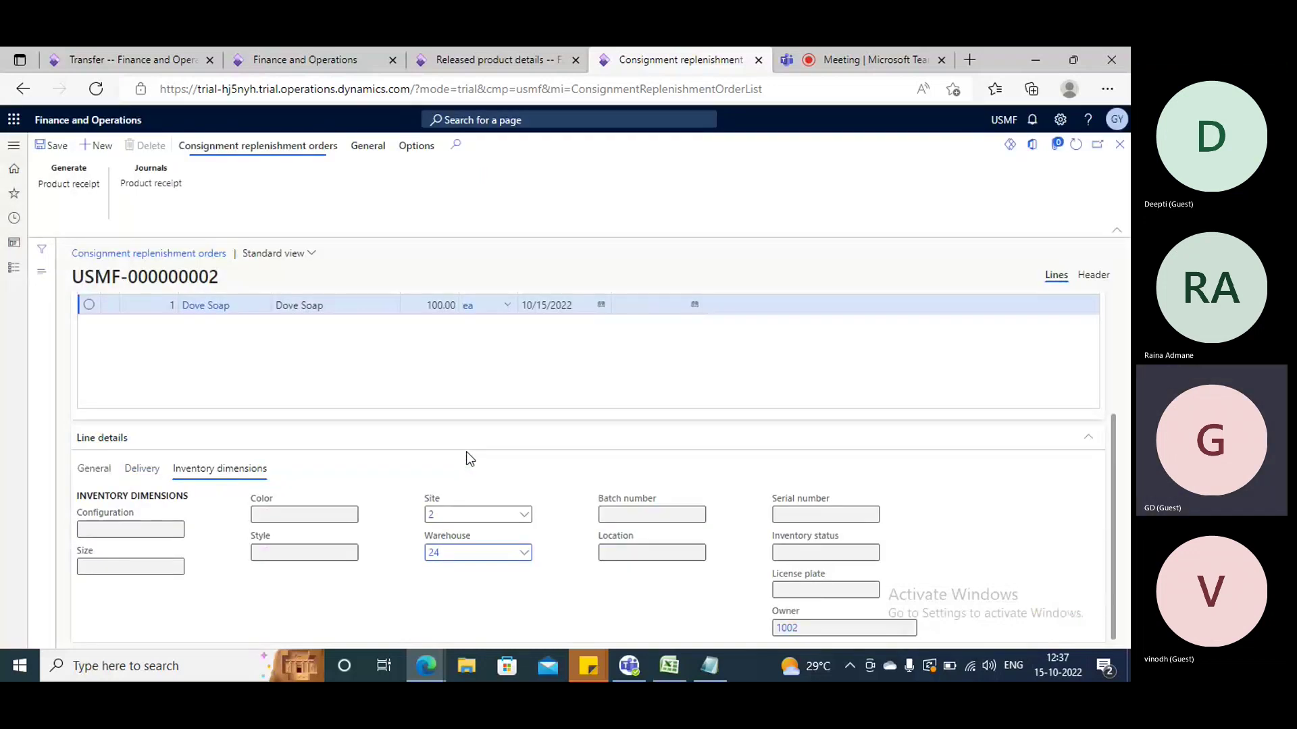
- Open the on-hand inventory list for the Dove Soap released product
{"action": "scroll", "coordinate": [194, 339], "scroll_direction": "up", "scroll_amount": 3}
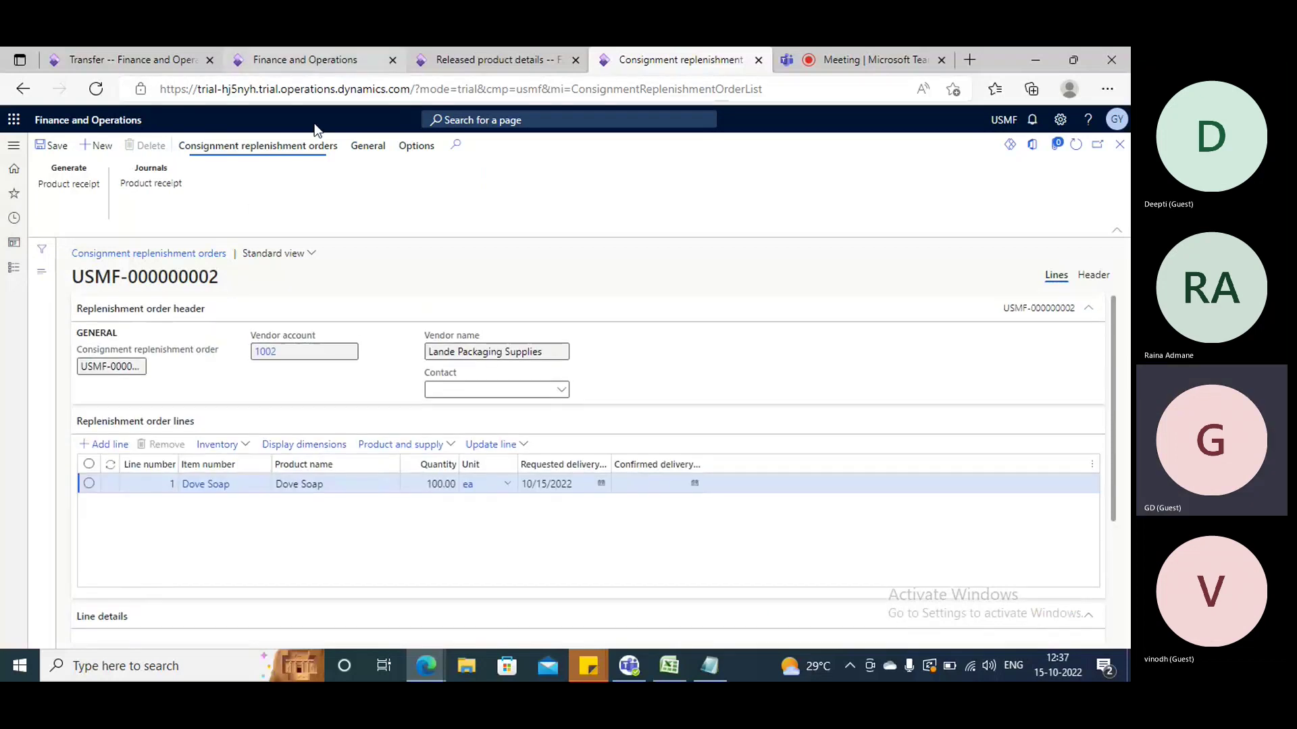
{"action": "left_click", "coordinate": [454, 63]}
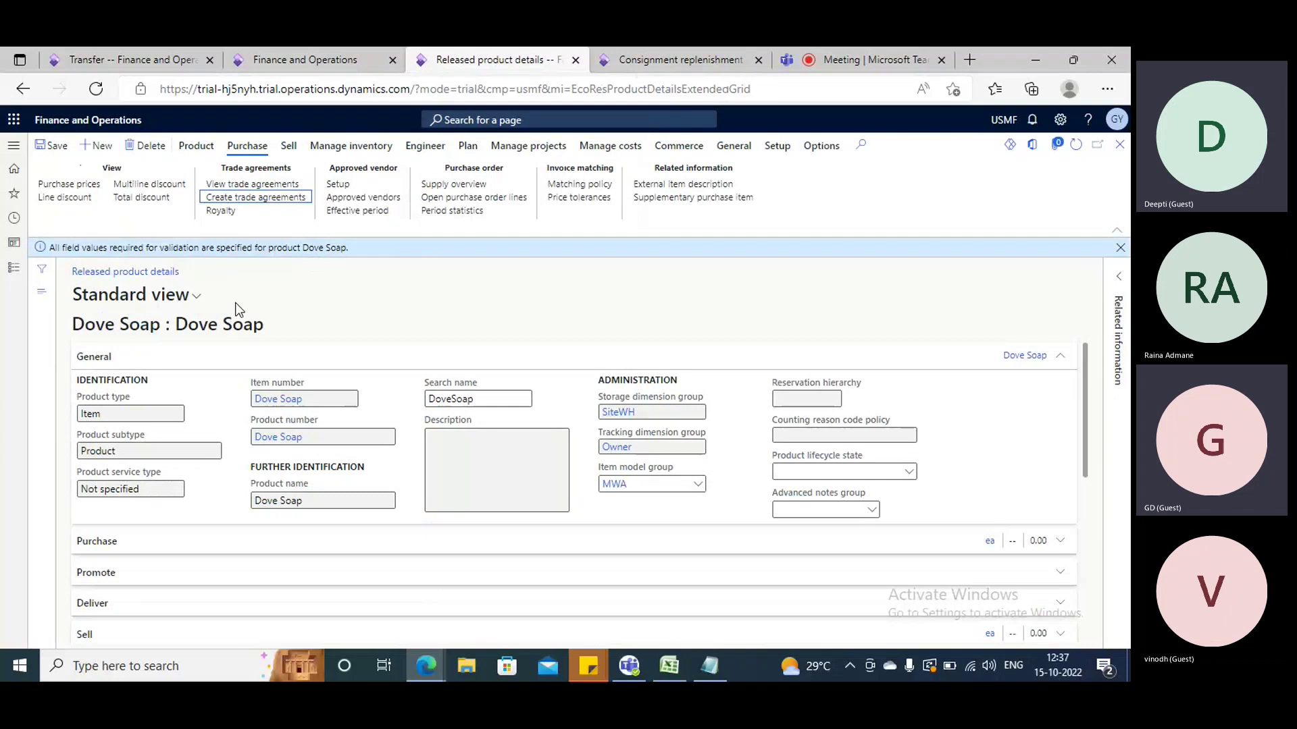
{"action": "left_click", "coordinate": [369, 151]}
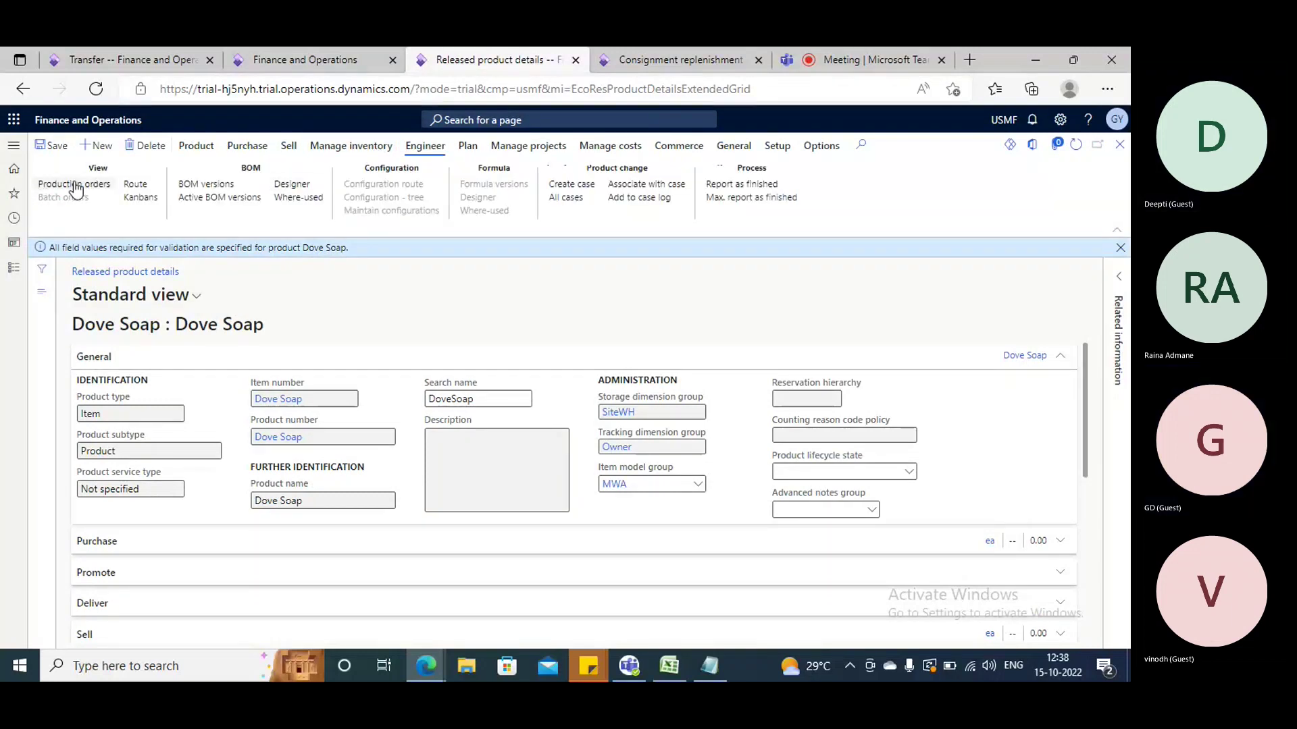
{"action": "left_click", "coordinate": [350, 146]}
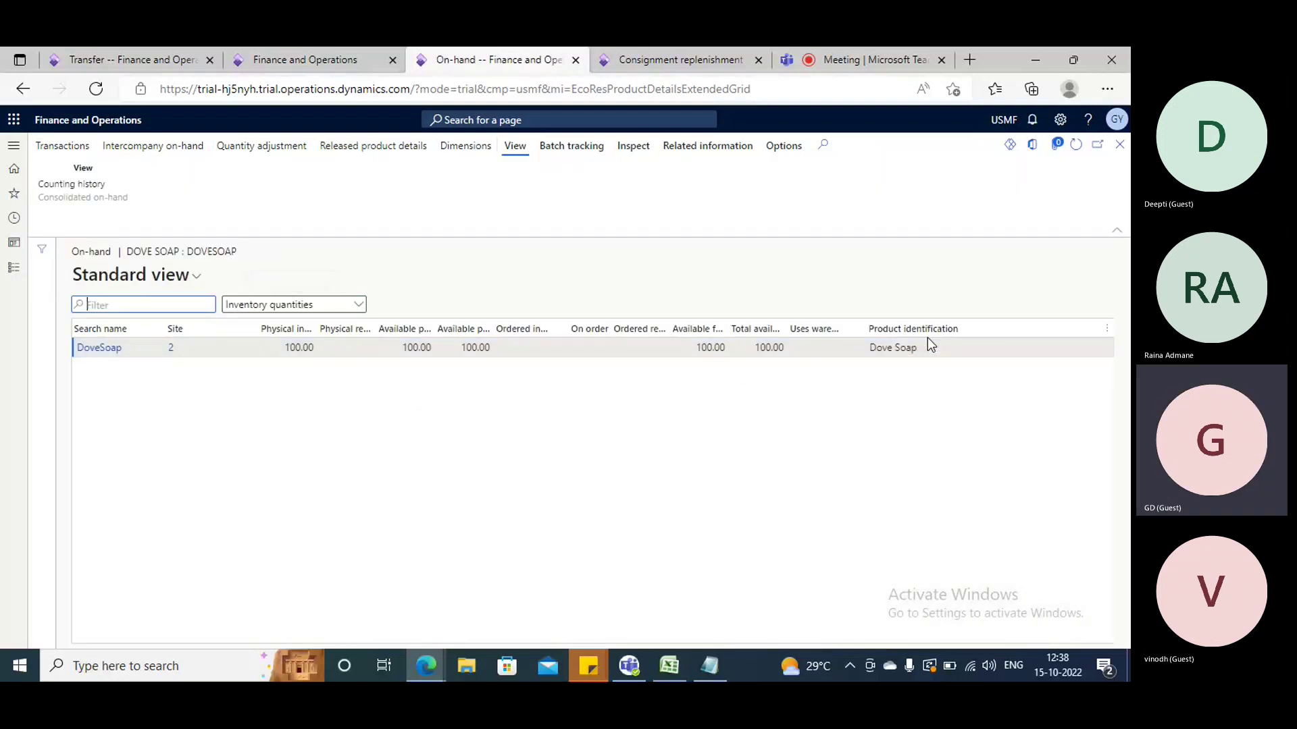
{"action": "left_click", "coordinate": [1108, 331]}
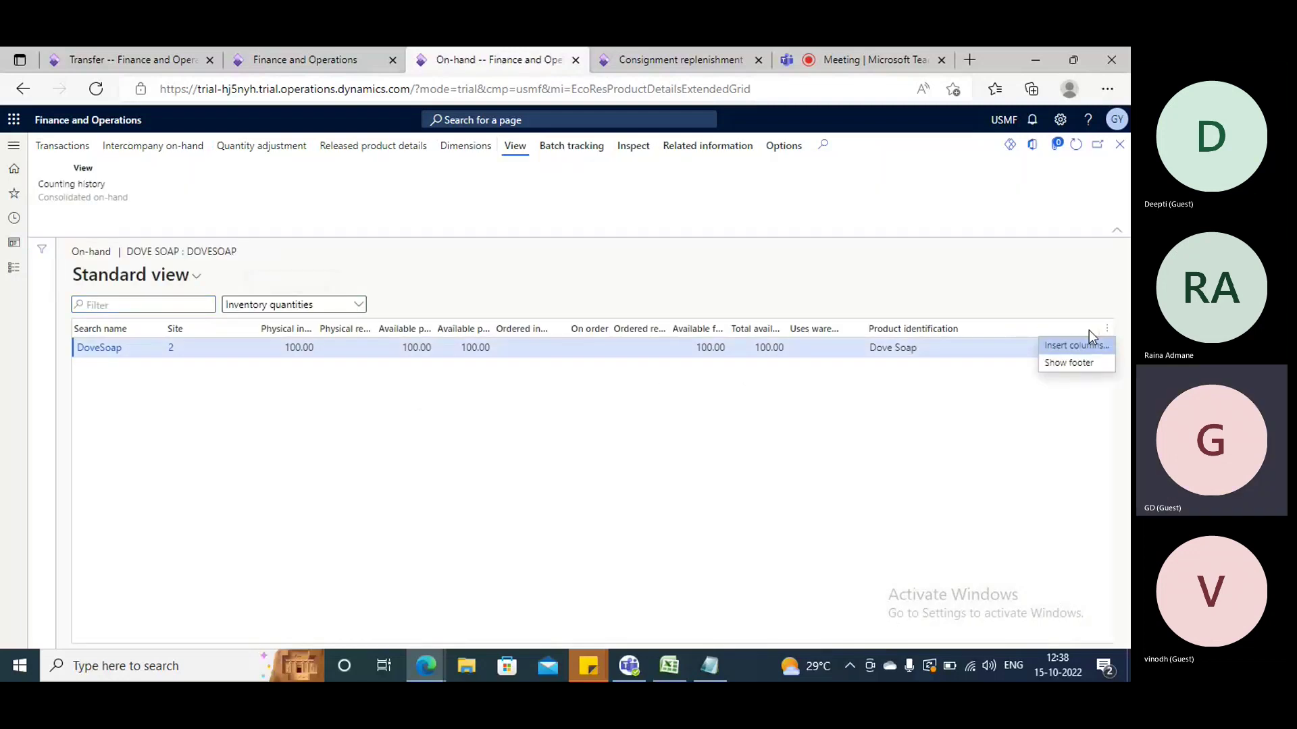
{"action": "key", "text": "Escape"}
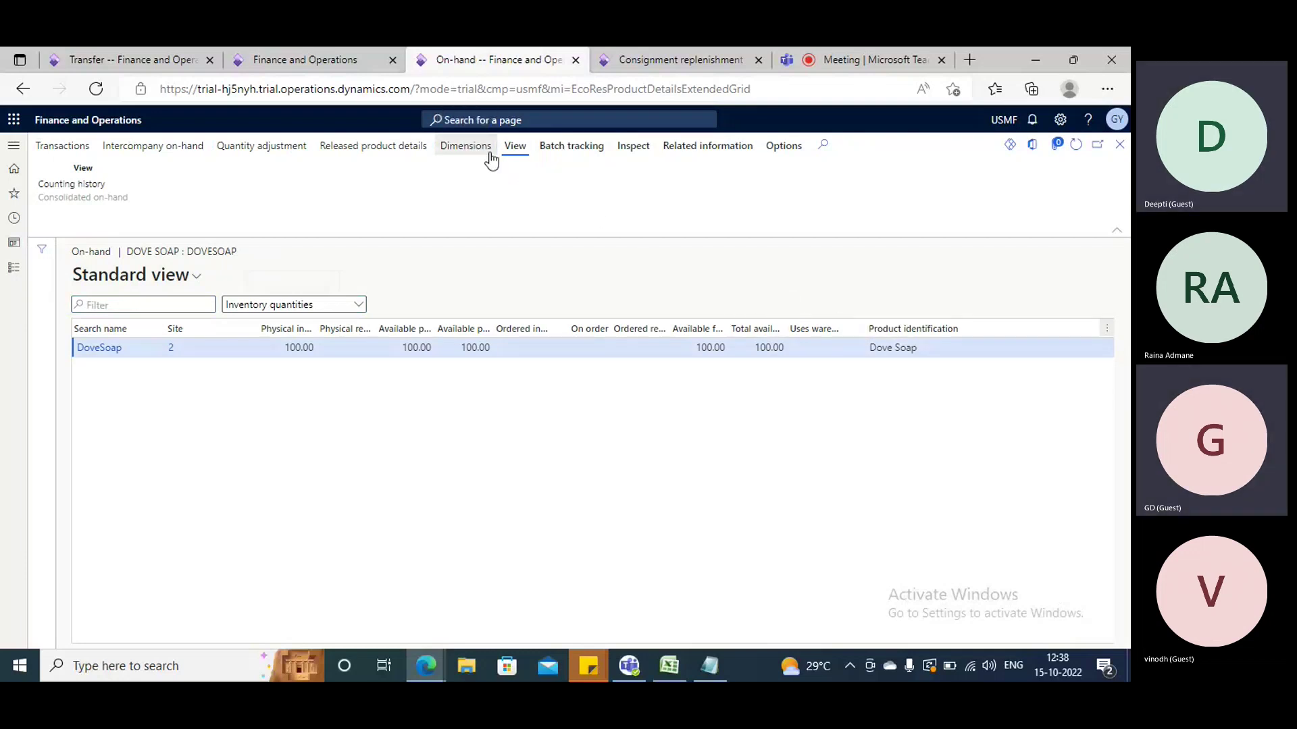
- Display the warehouse, location, owner and item number dimensions in the Dove Soap on-hand list, and save the setup
{"action": "left_click", "coordinate": [465, 146]}
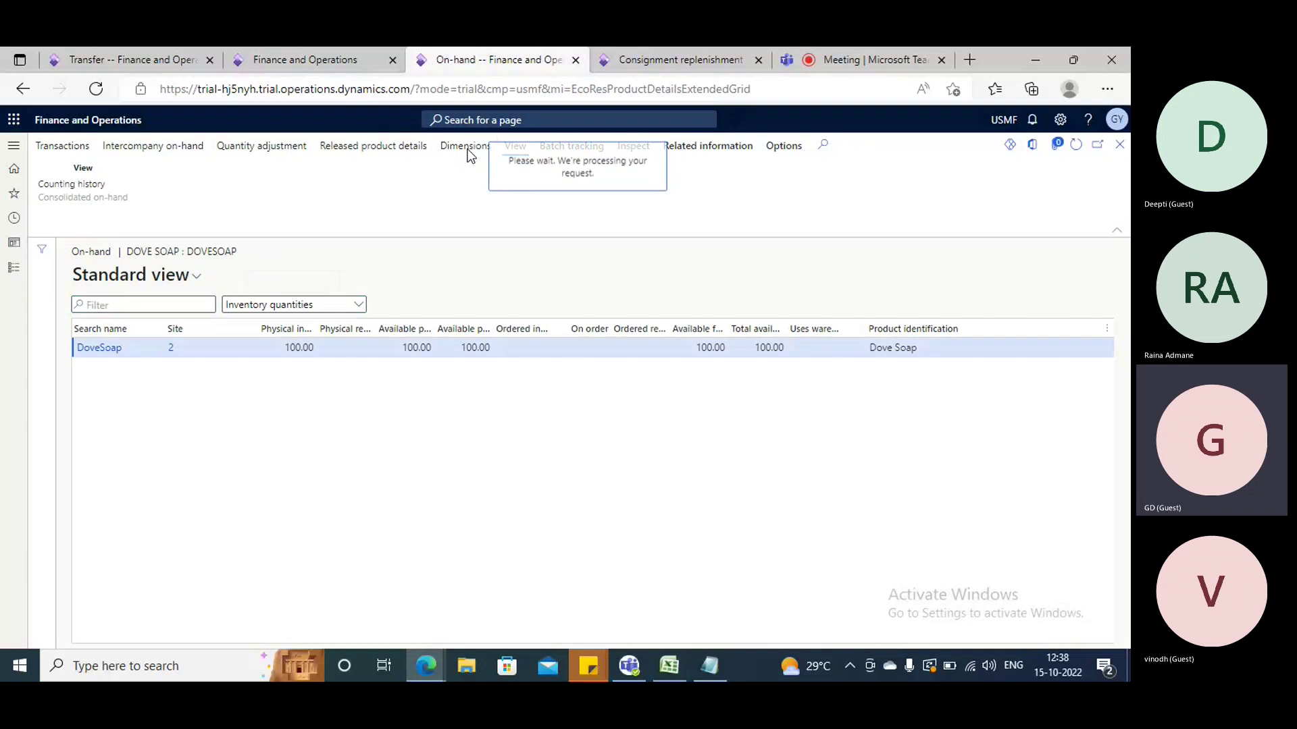
{"action": "left_click", "coordinate": [915, 342]}
{"action": "left_click", "coordinate": [914, 365]}
{"action": "left_click", "coordinate": [914, 507]}
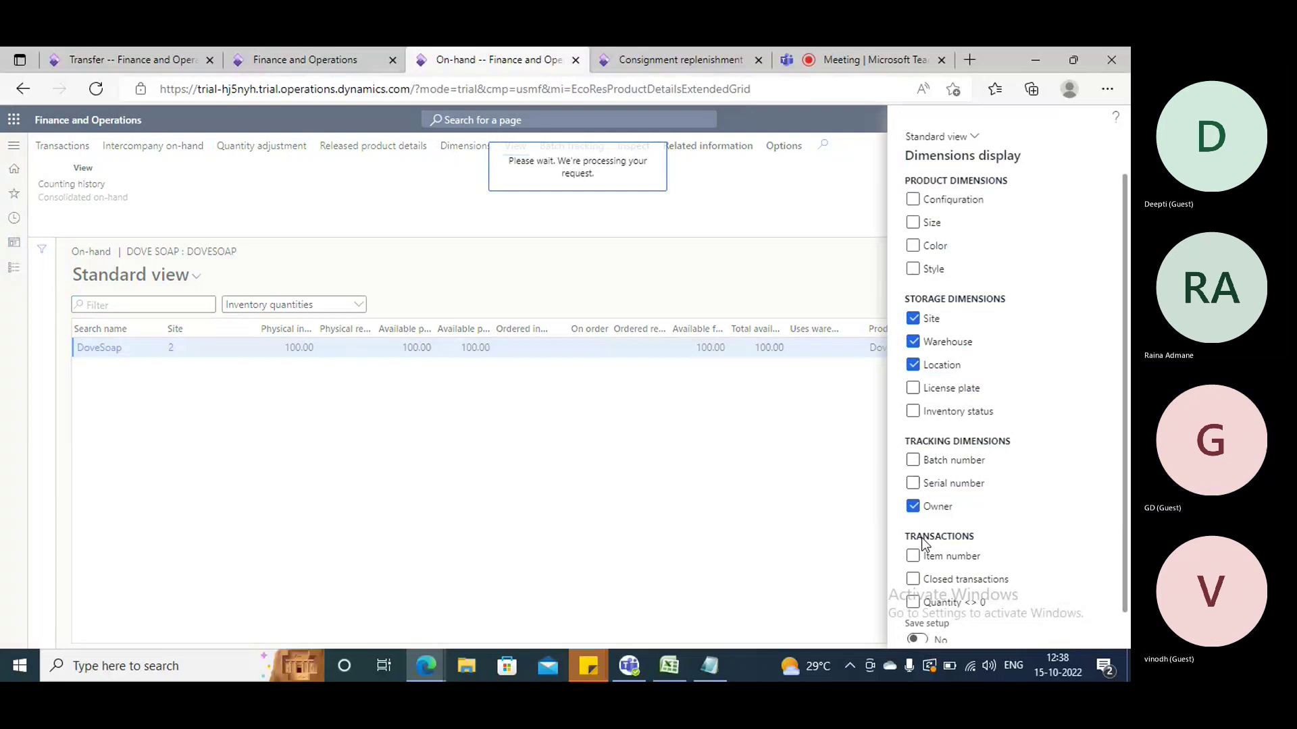
{"action": "left_click", "coordinate": [914, 555]}
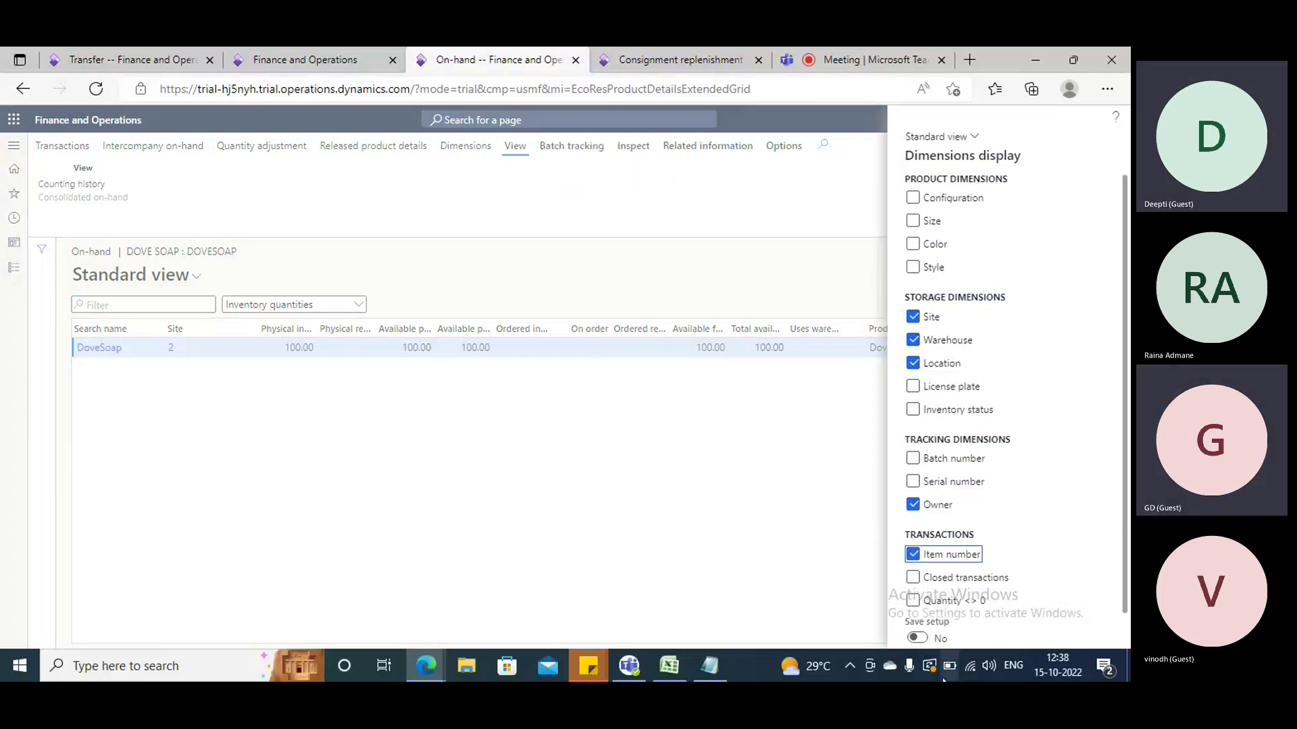
{"action": "left_click", "coordinate": [920, 638]}
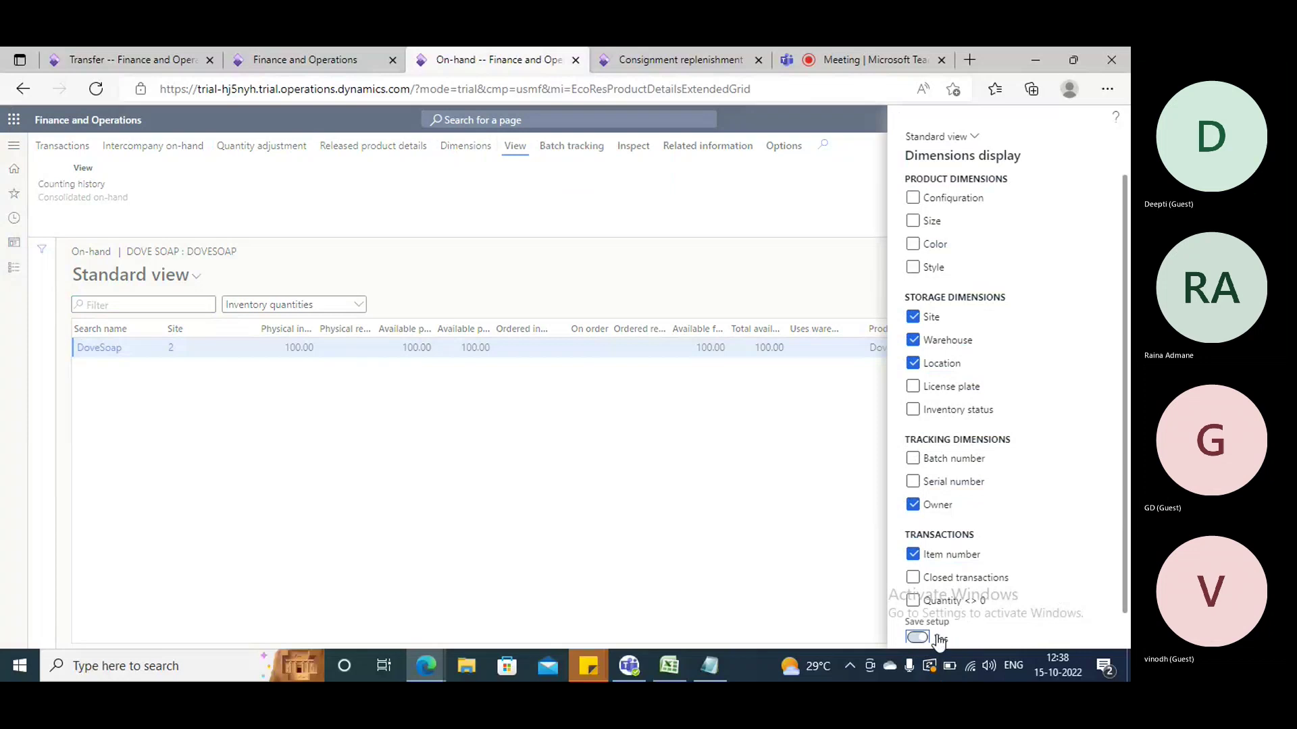
{"action": "scroll", "coordinate": [1012, 593], "scroll_direction": "down", "scroll_amount": 1}
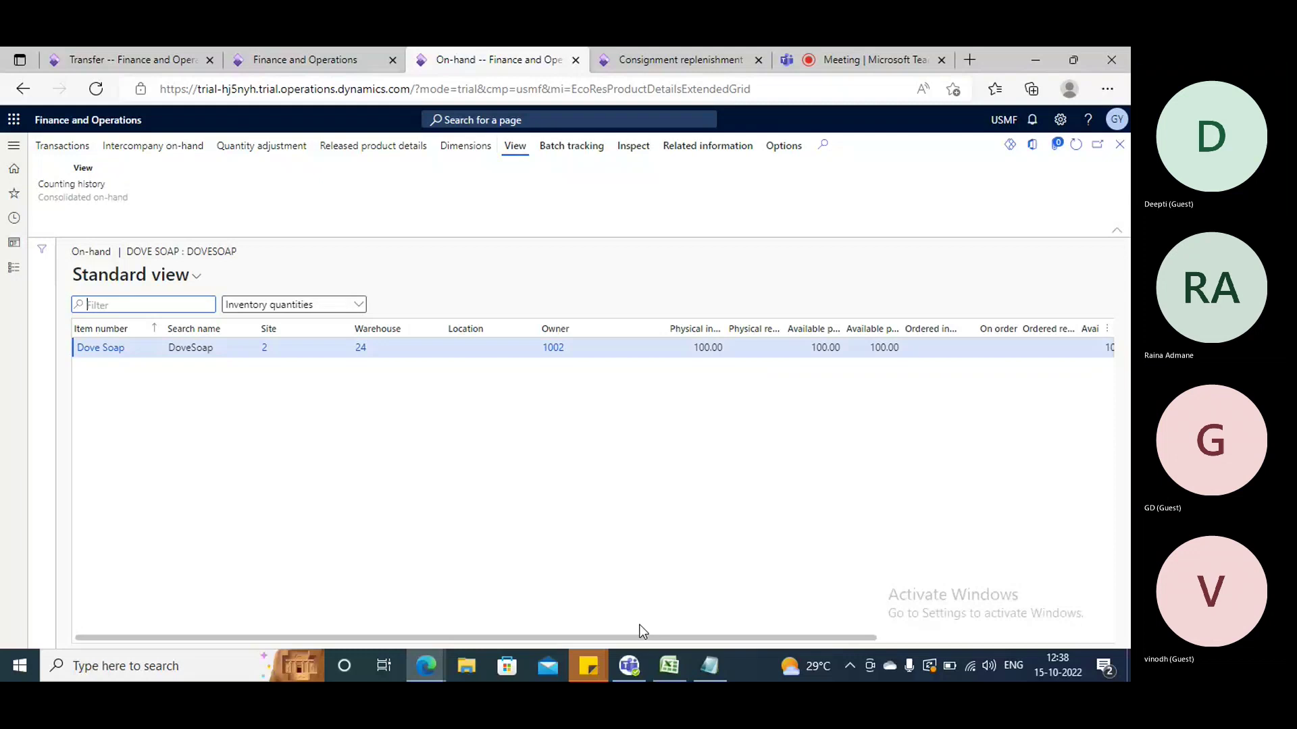
- Check the Dove Soap on-hand owner and quantity against the Notepad notes, and widen the Physical inventory column
{"action": "mouse_move", "coordinate": [640, 637]}
{"action": "left_mouse_down"}
{"action": "mouse_move", "coordinate": [753, 637]}
{"action": "mouse_move", "coordinate": [640, 635]}
{"action": "left_mouse_up"}
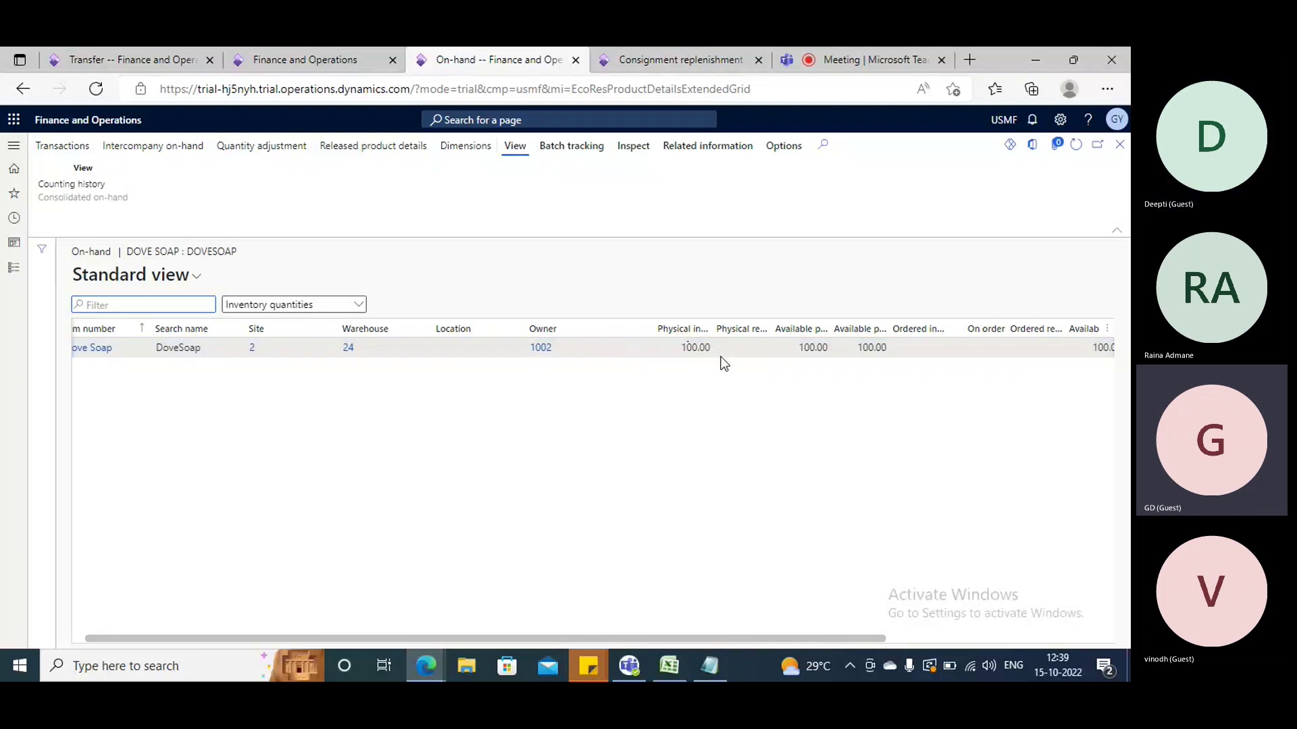
{"action": "left_click", "coordinate": [710, 667]}
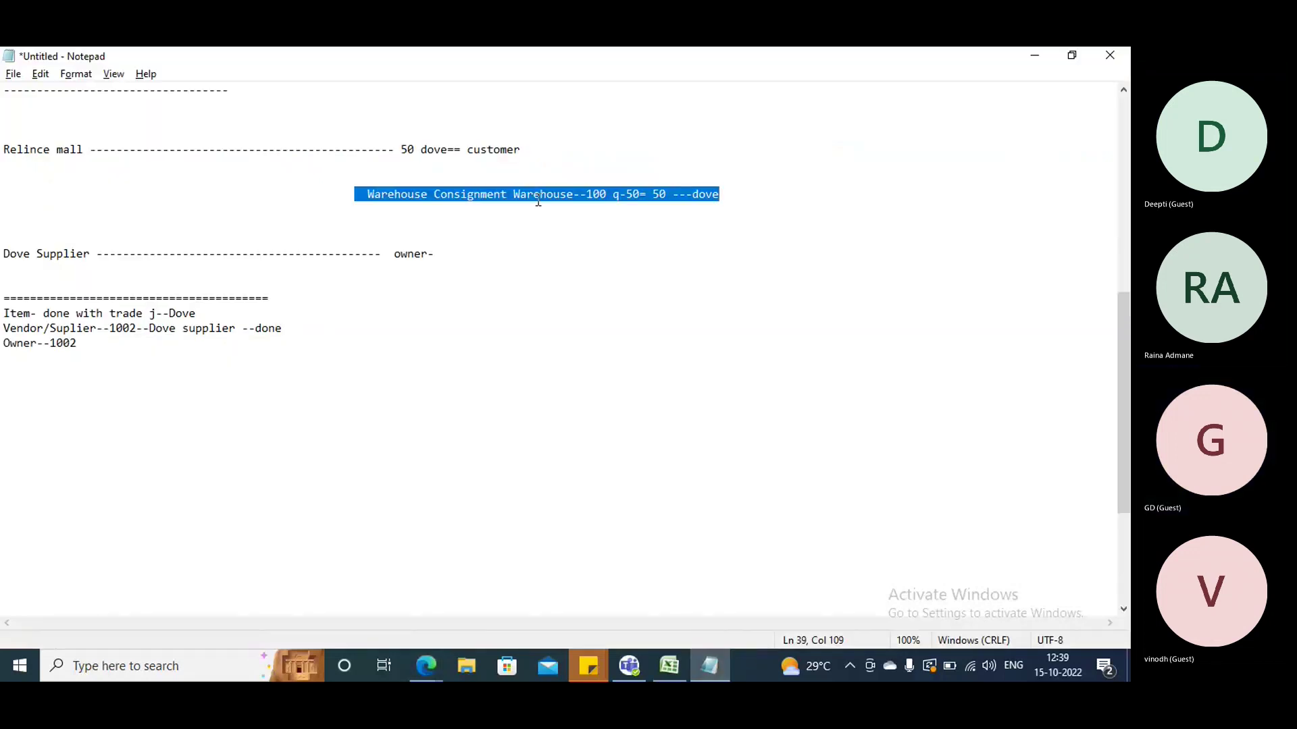
{"action": "key", "text": "alt+Tab"}
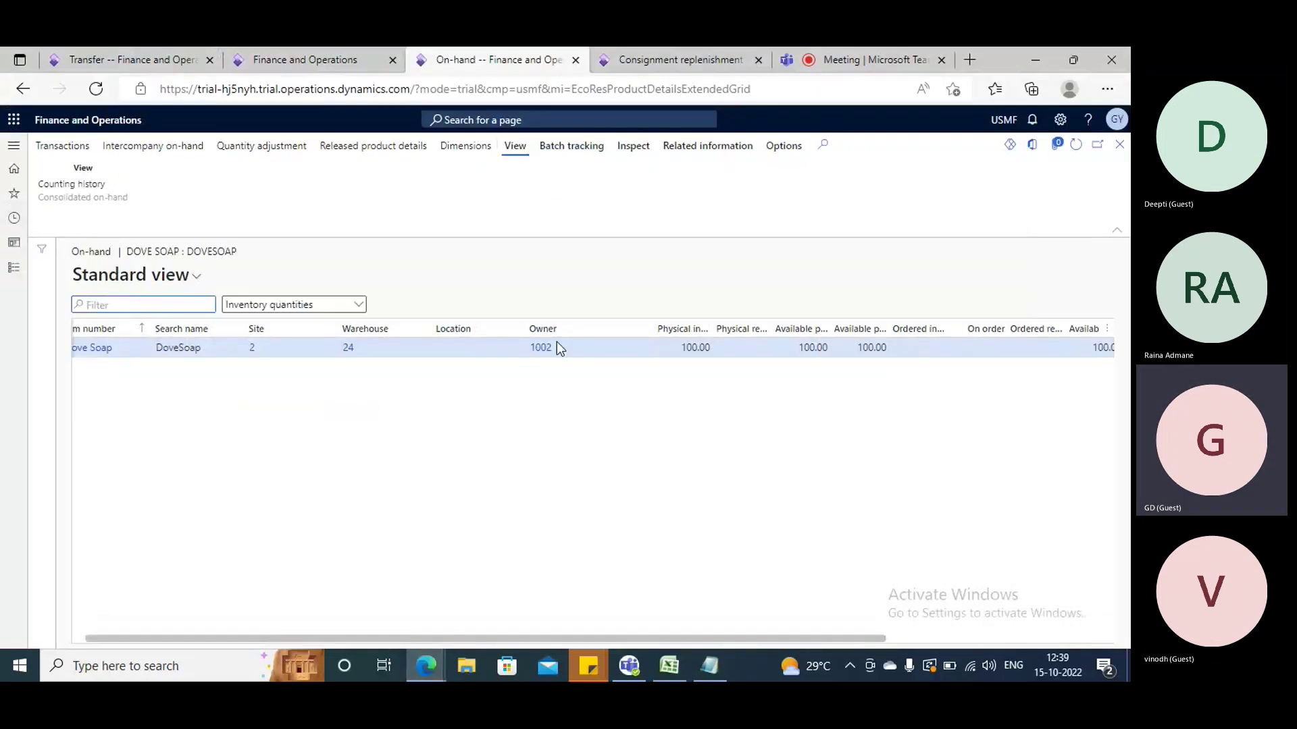
{"action": "left_click", "coordinate": [1119, 144]}
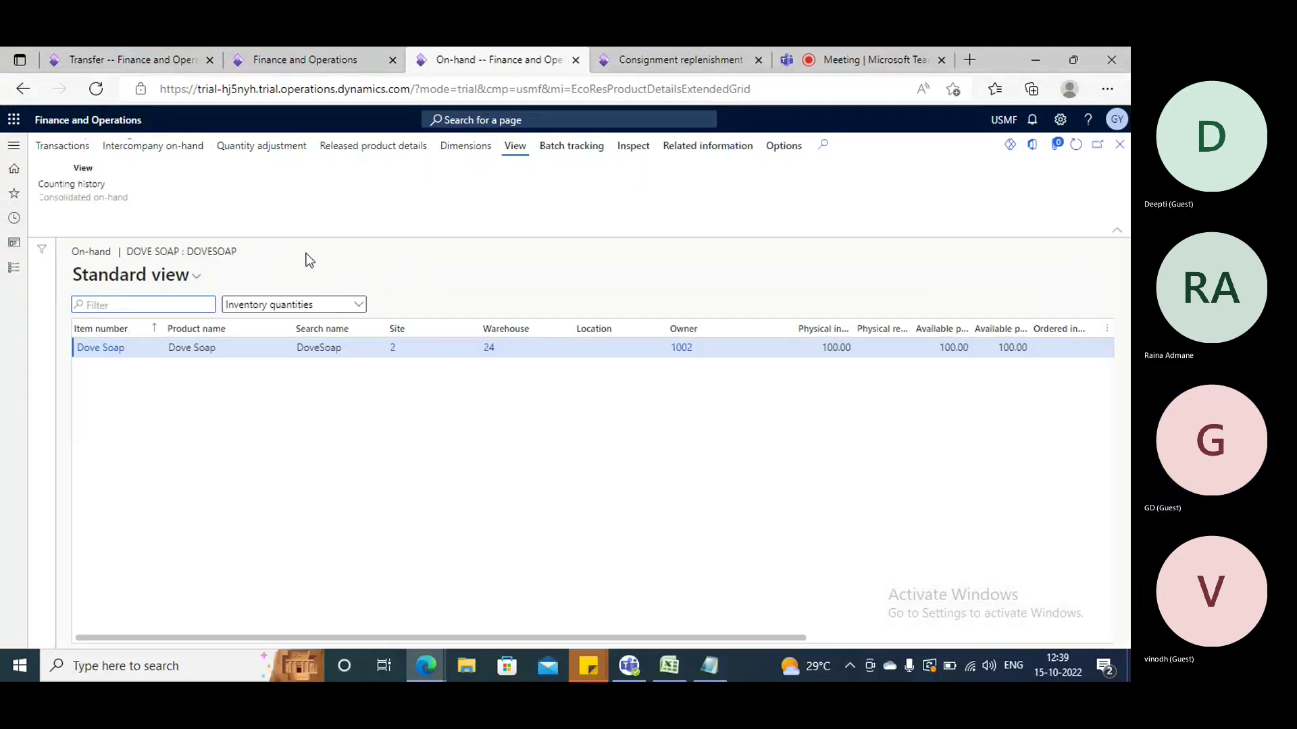
{"action": "left_click_drag", "start_coordinate": [854, 328], "coordinate": [914, 330]}
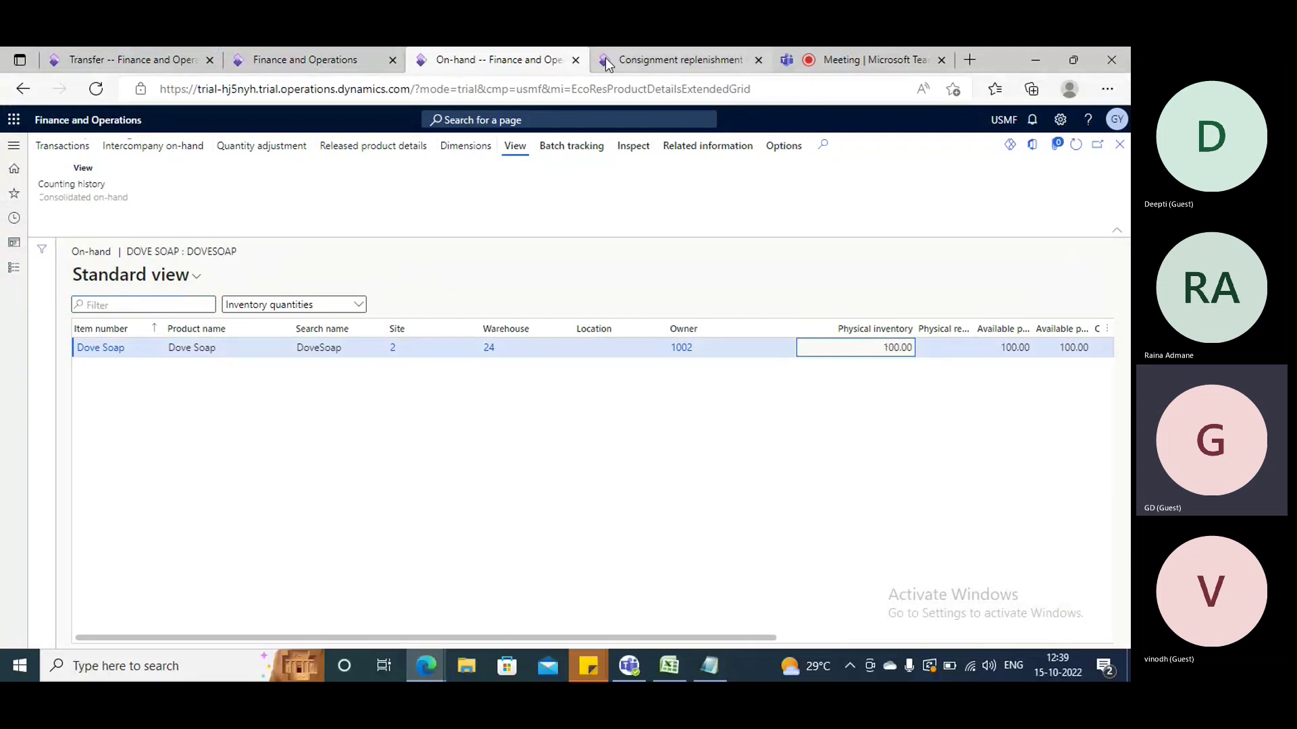
- Duplicate the on-hand browser tab and switch to the copy, keeping the original on-hand page open
{"action": "right_click", "coordinate": [513, 62]}
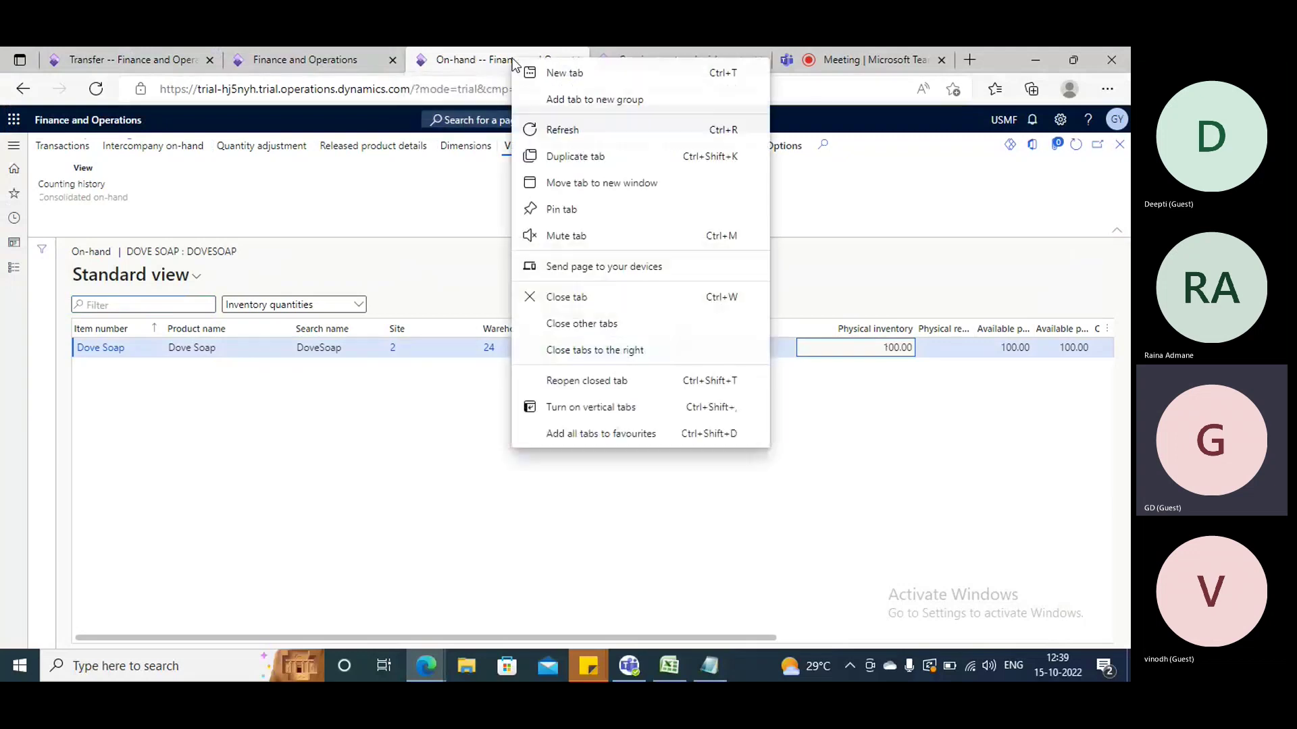
{"action": "left_click", "coordinate": [574, 156]}
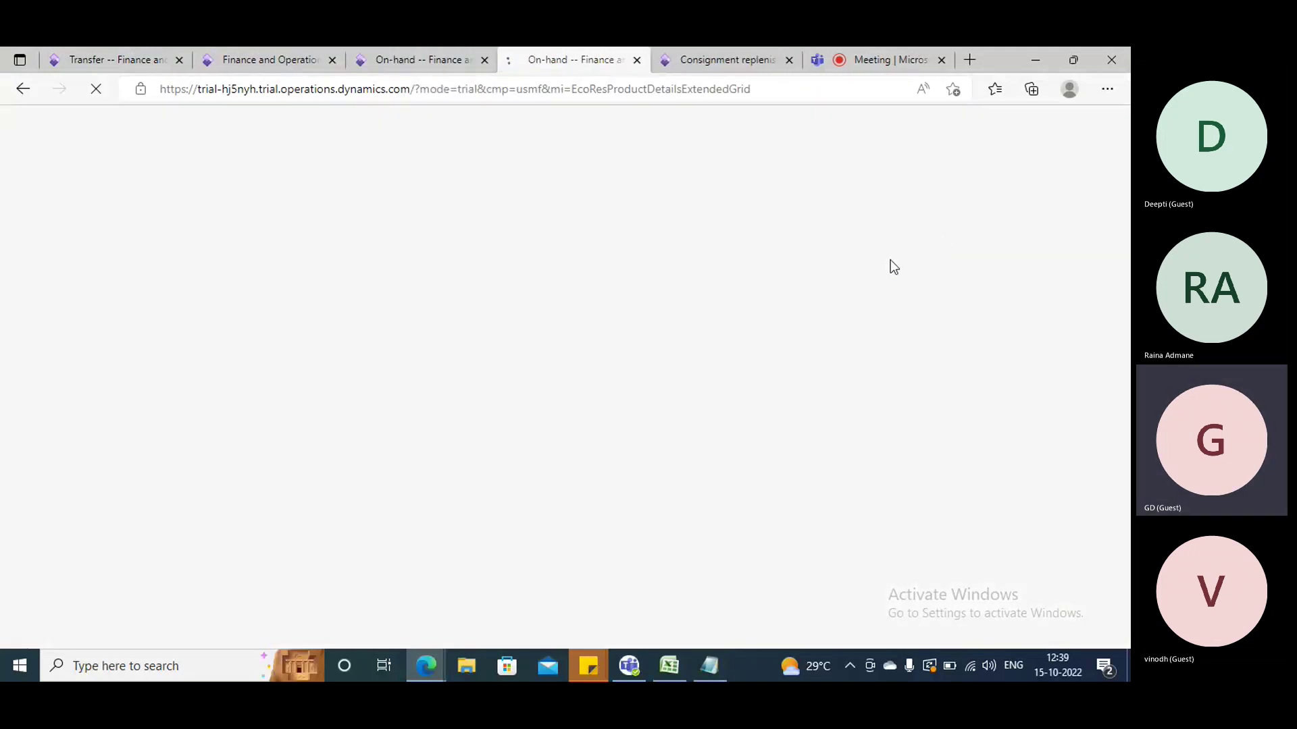
{"action": "left_click", "coordinate": [405, 54]}
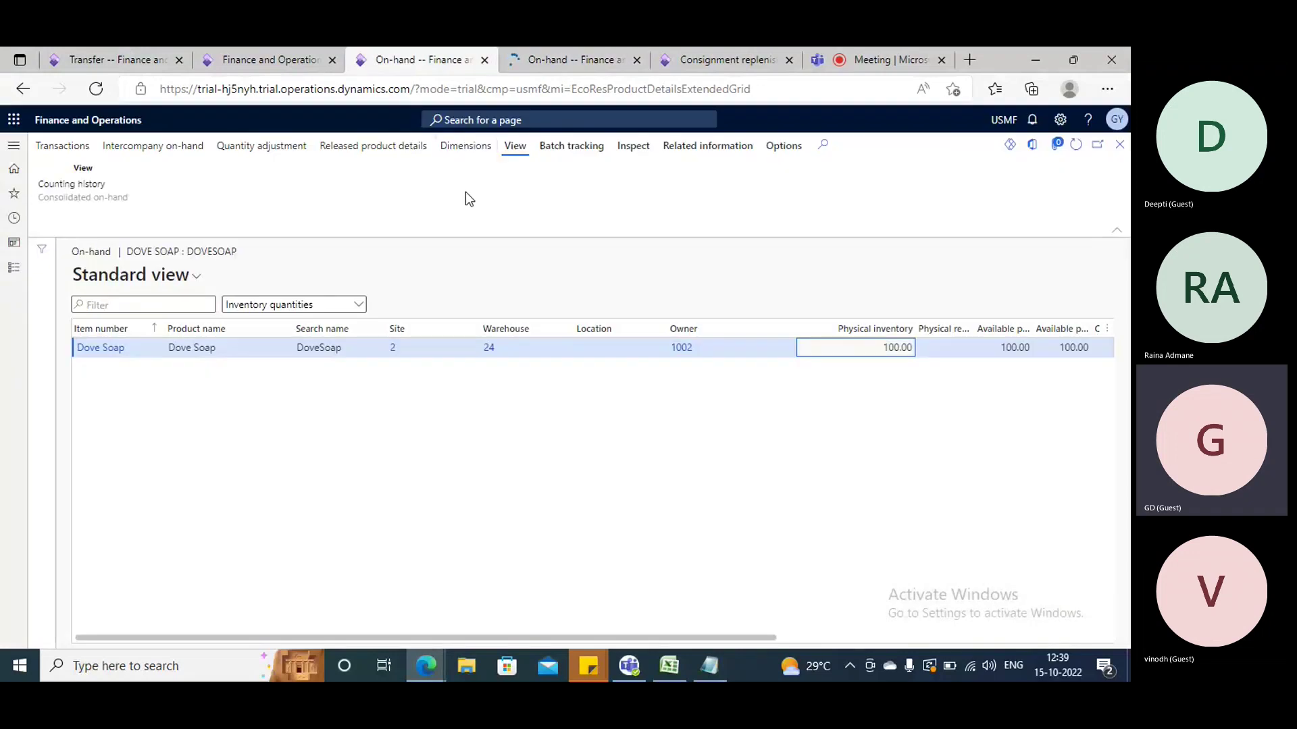
{"action": "left_click", "coordinate": [544, 51]}
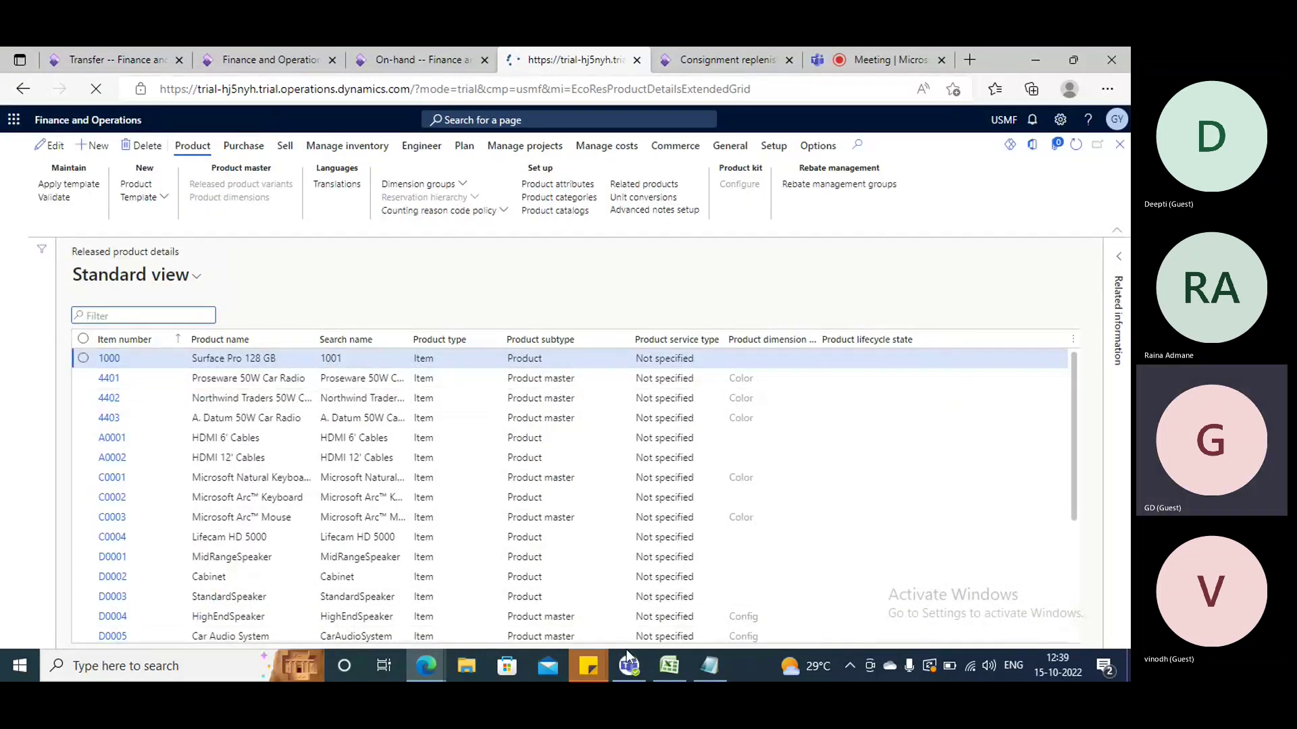
- Consult the Notepad notes, open the all sales orders list in Accounts receivable, and start a new sales order
{"action": "left_click", "coordinate": [695, 669]}
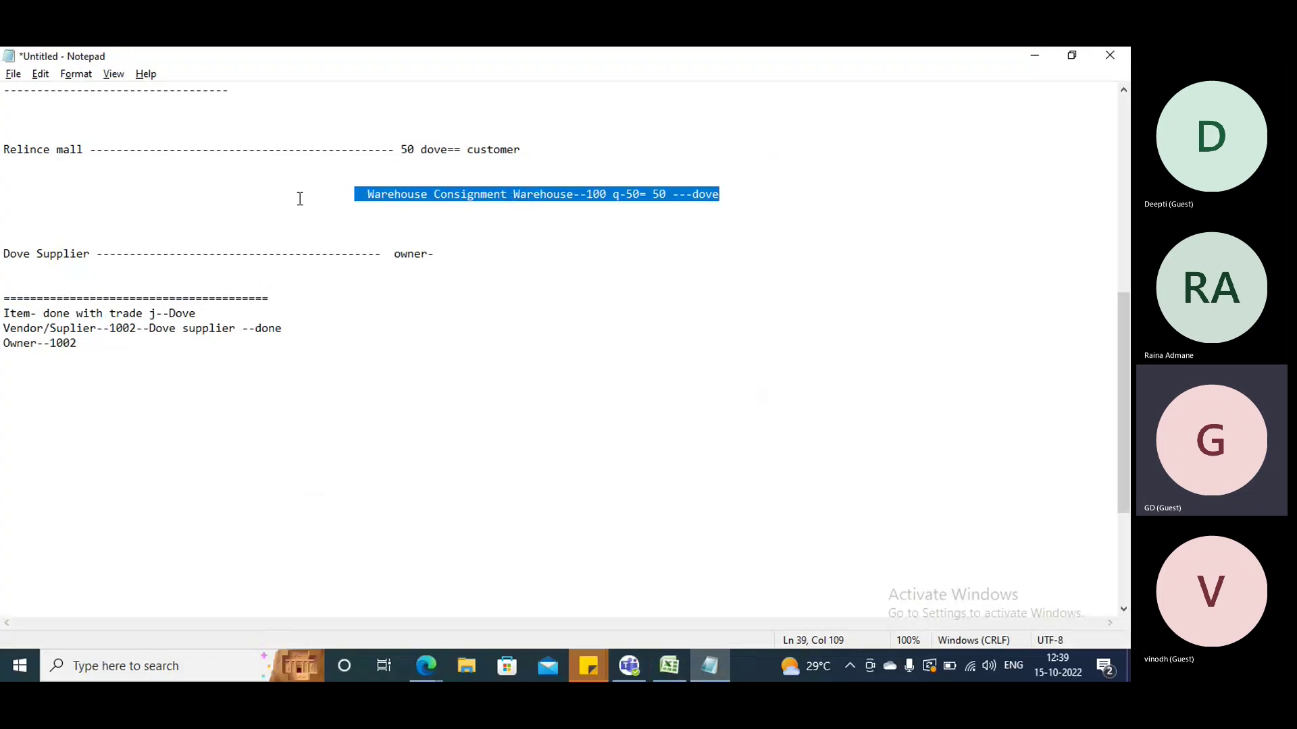
{"action": "key", "text": "alt+Tab"}
{"action": "left_click", "coordinate": [12, 270]}
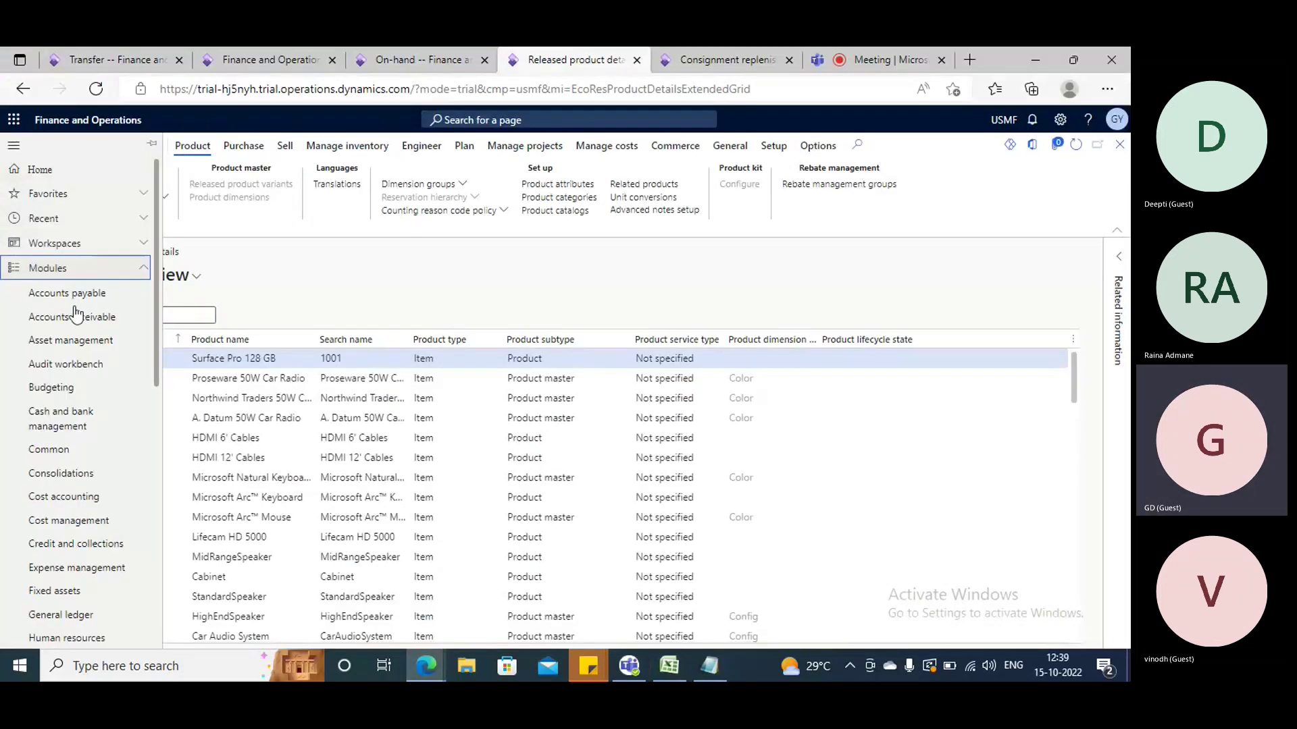
{"action": "left_click", "coordinate": [84, 316]}
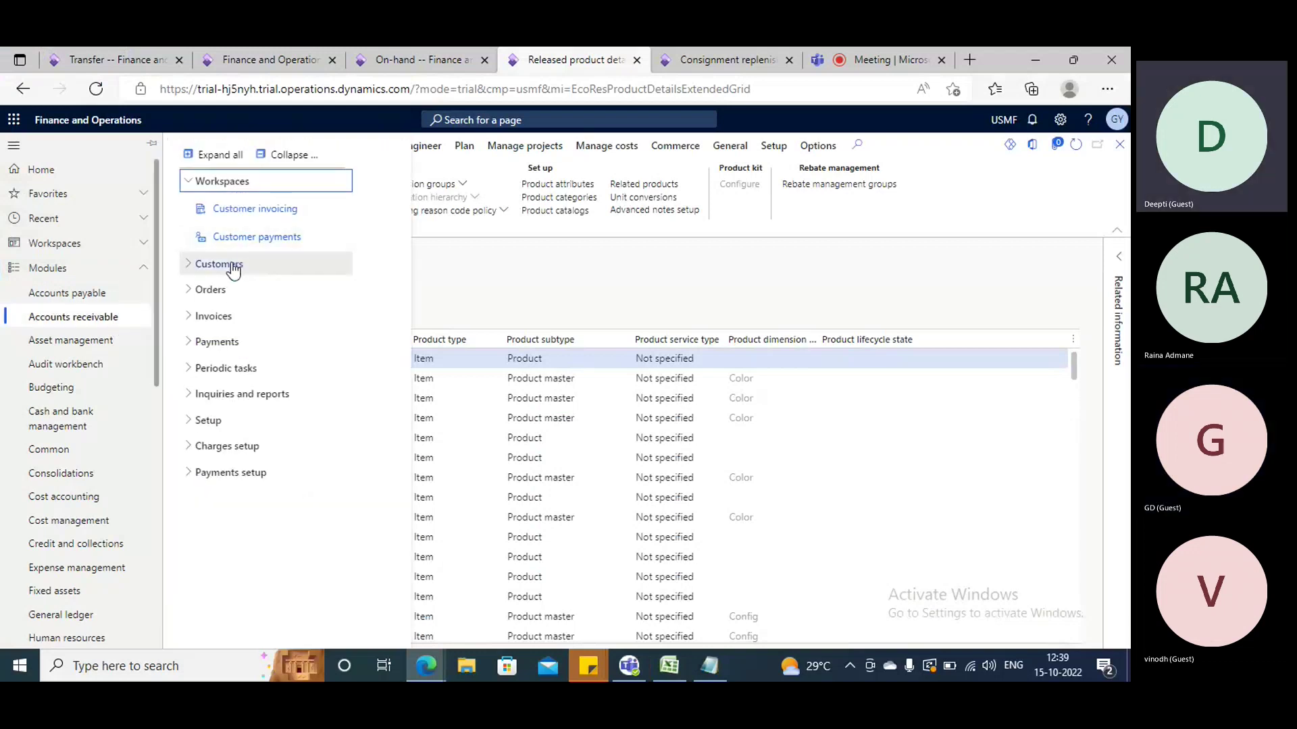
{"action": "left_click", "coordinate": [212, 289]}
{"action": "left_click", "coordinate": [230, 316]}
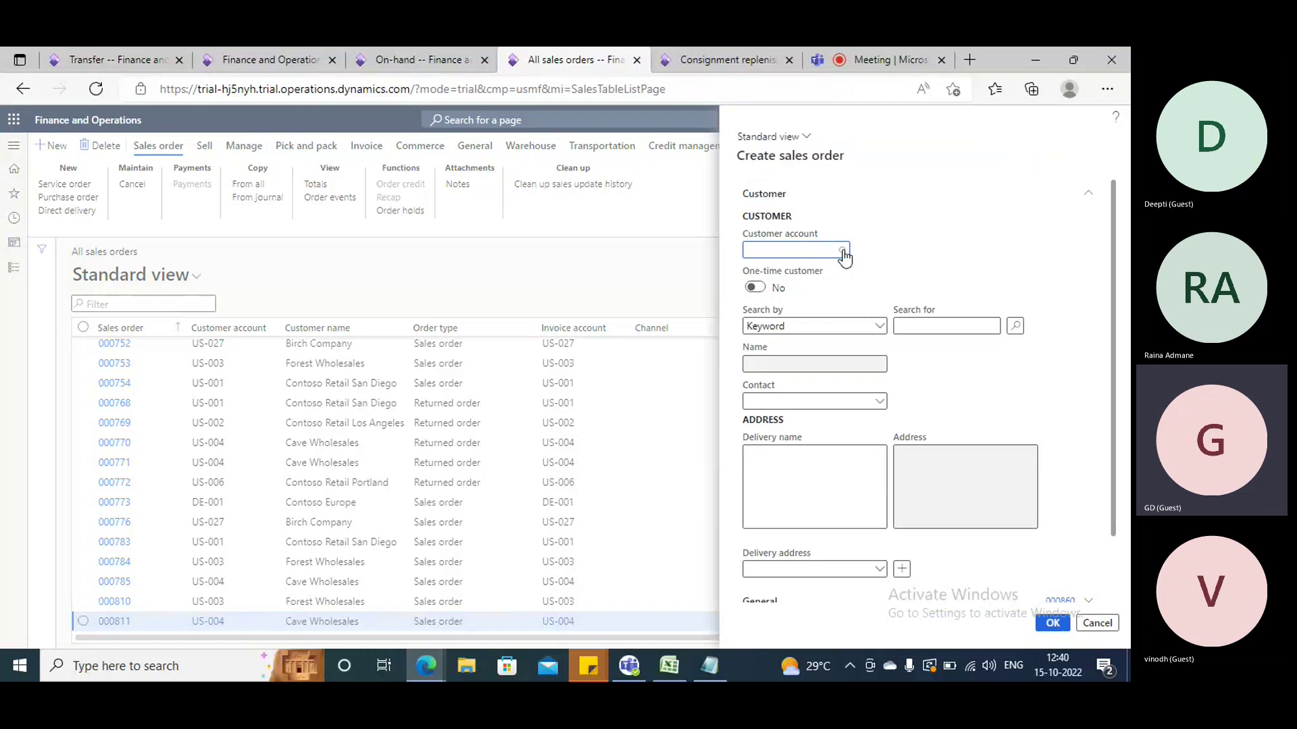
- Select Contoso Retail San Diego as the new sales order's customer and review its delivery details
{"action": "left_click", "coordinate": [843, 253]}
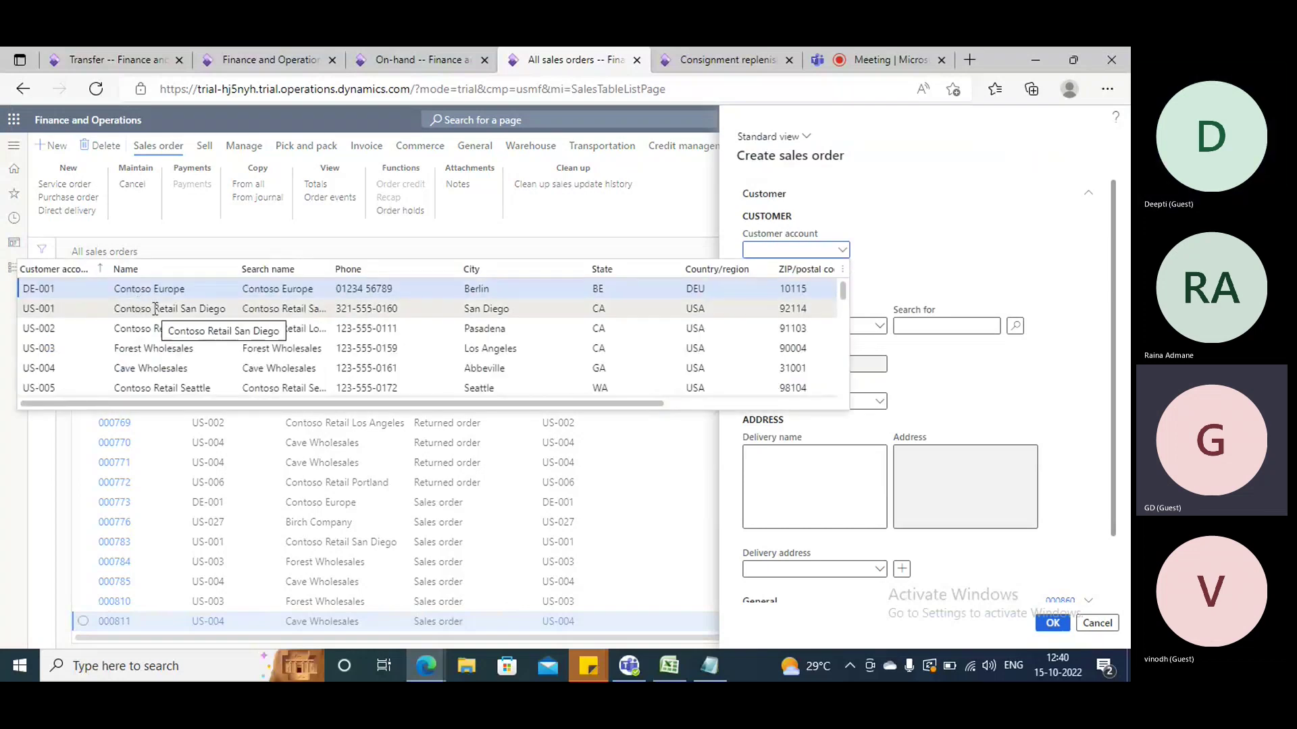
{"action": "key", "text": "Down"}
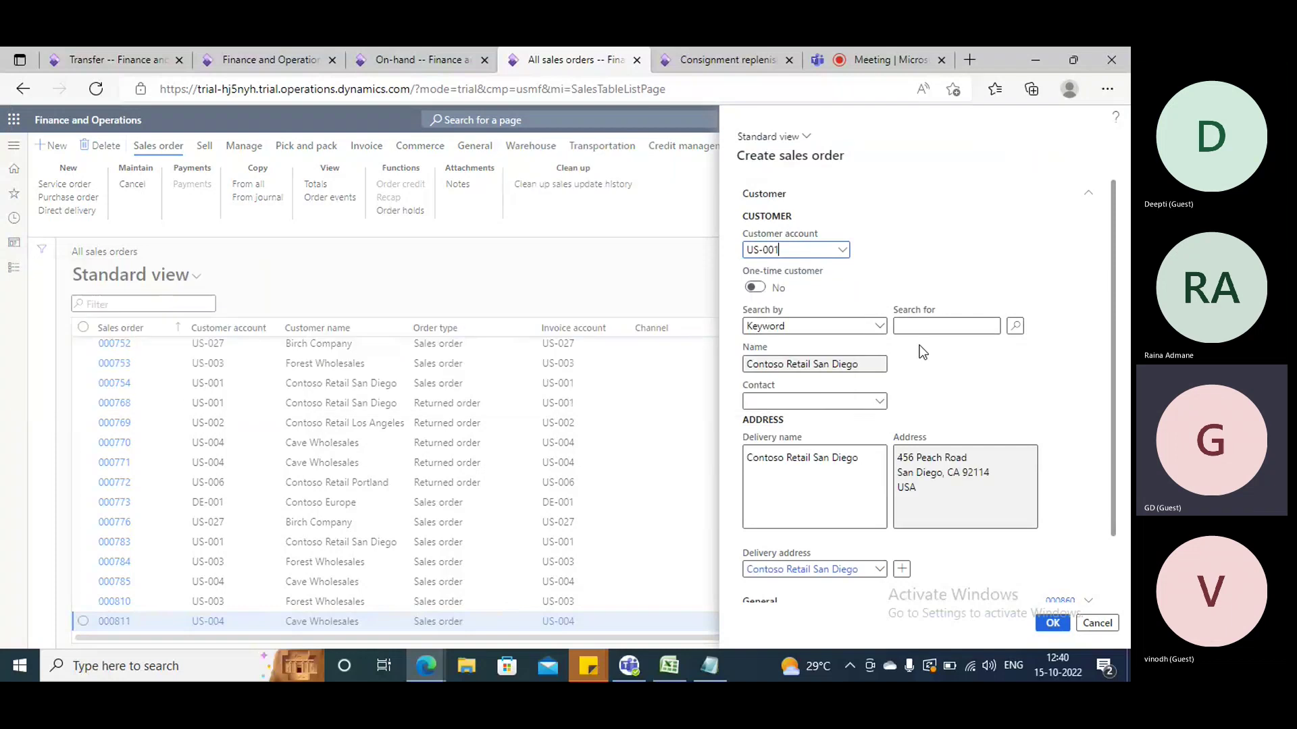
{"action": "scroll", "coordinate": [922, 352], "scroll_direction": "down", "scroll_amount": 1}
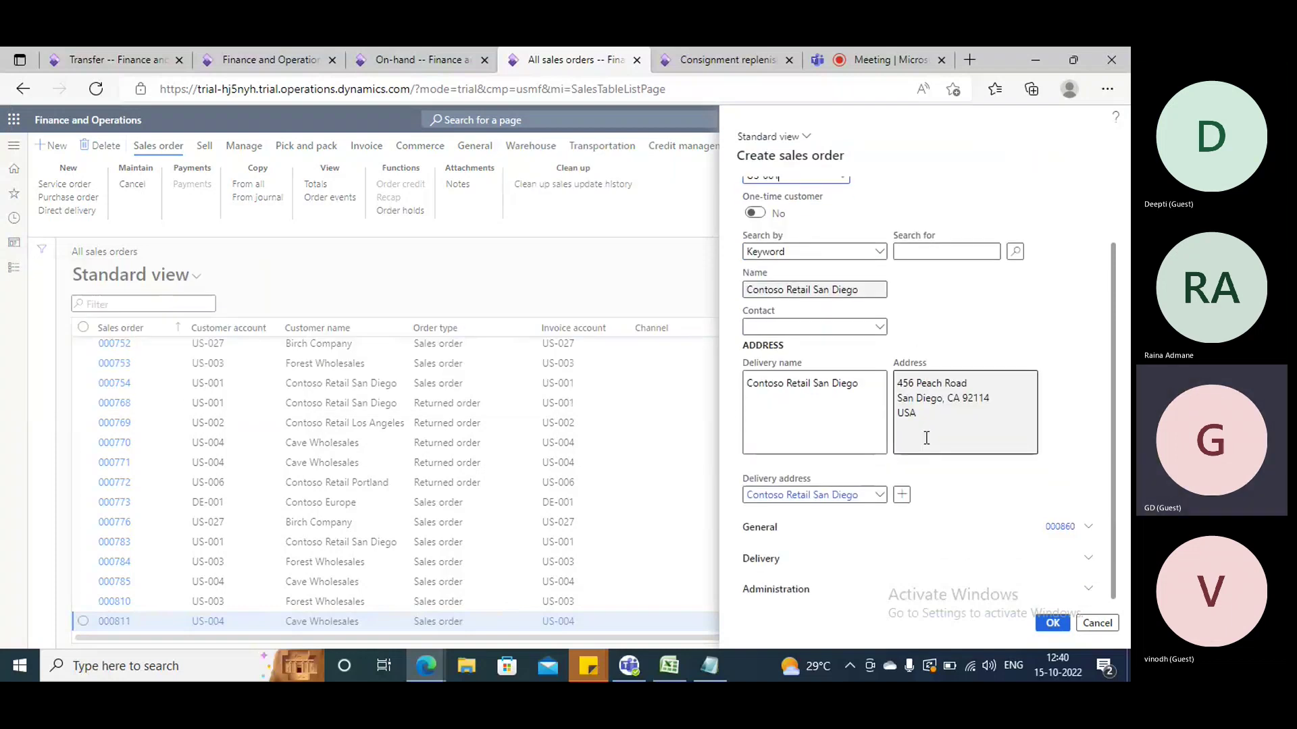
{"action": "left_click", "coordinate": [776, 559]}
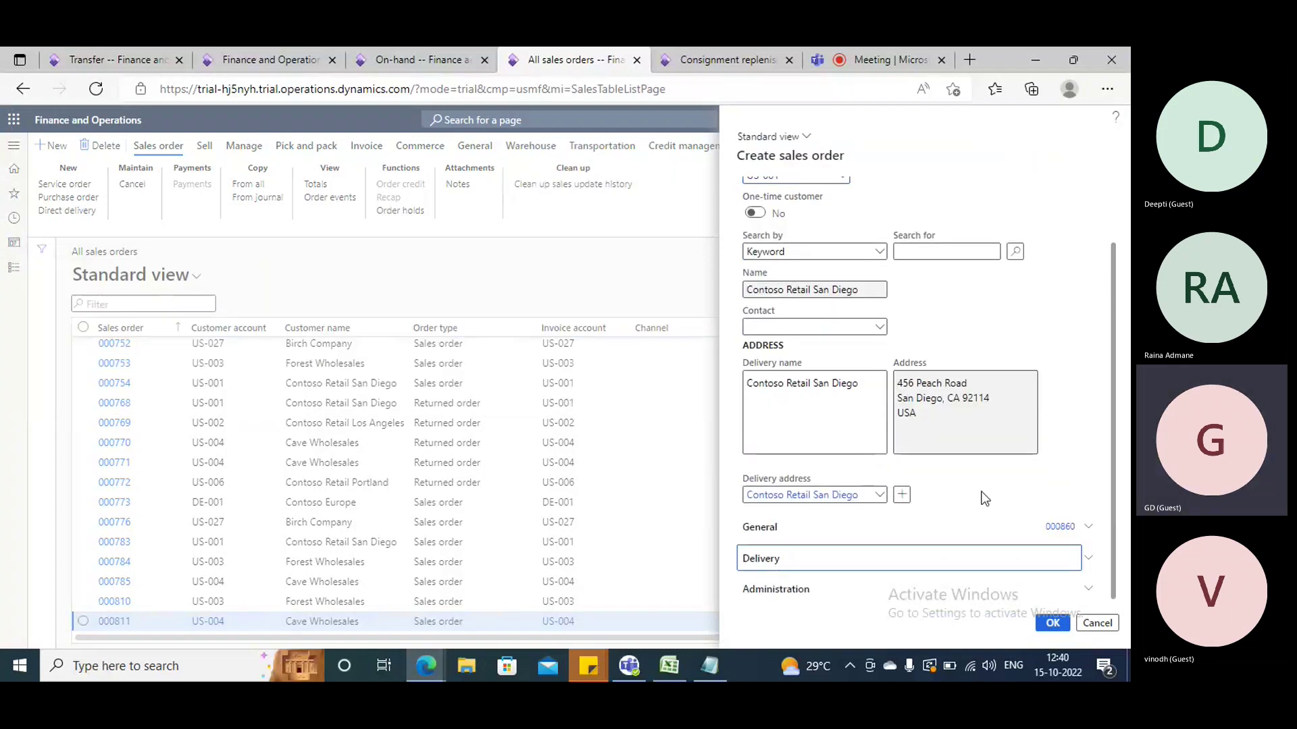
{"action": "scroll", "coordinate": [955, 453], "scroll_direction": "down", "scroll_amount": 1}
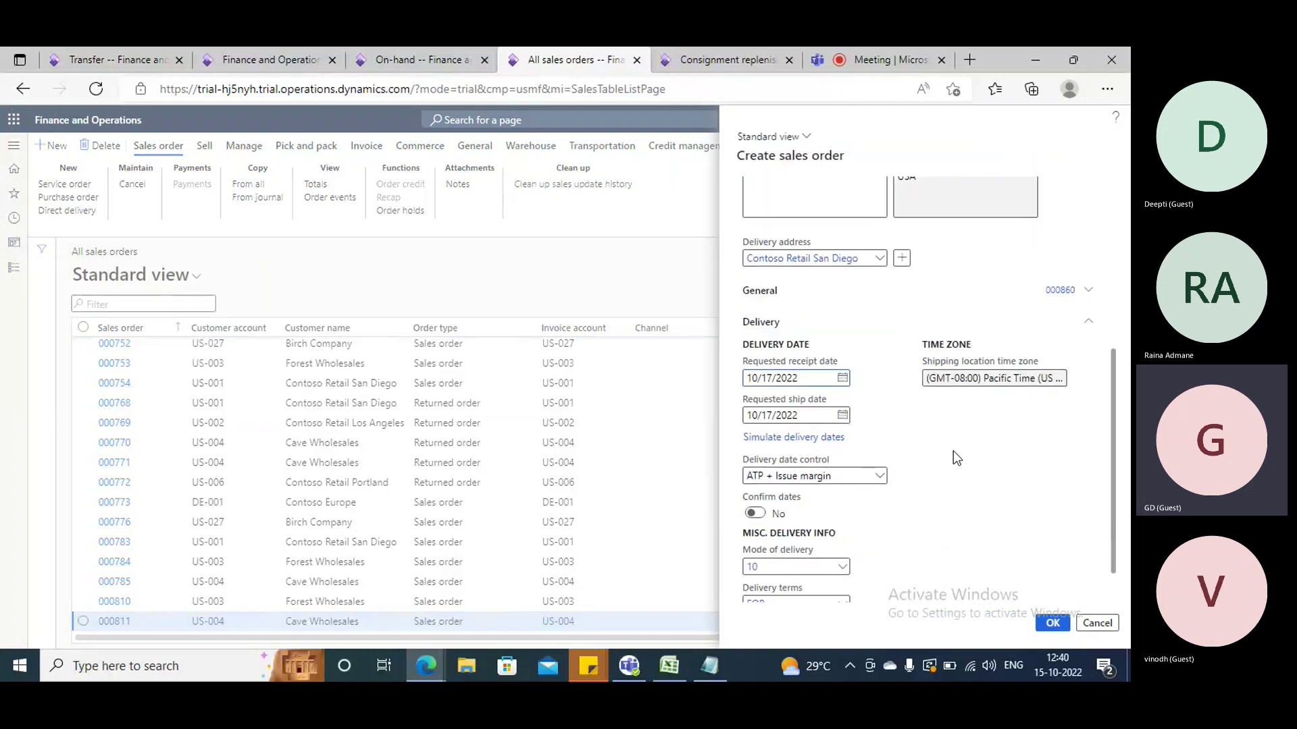
{"action": "left_click", "coordinate": [802, 603]}
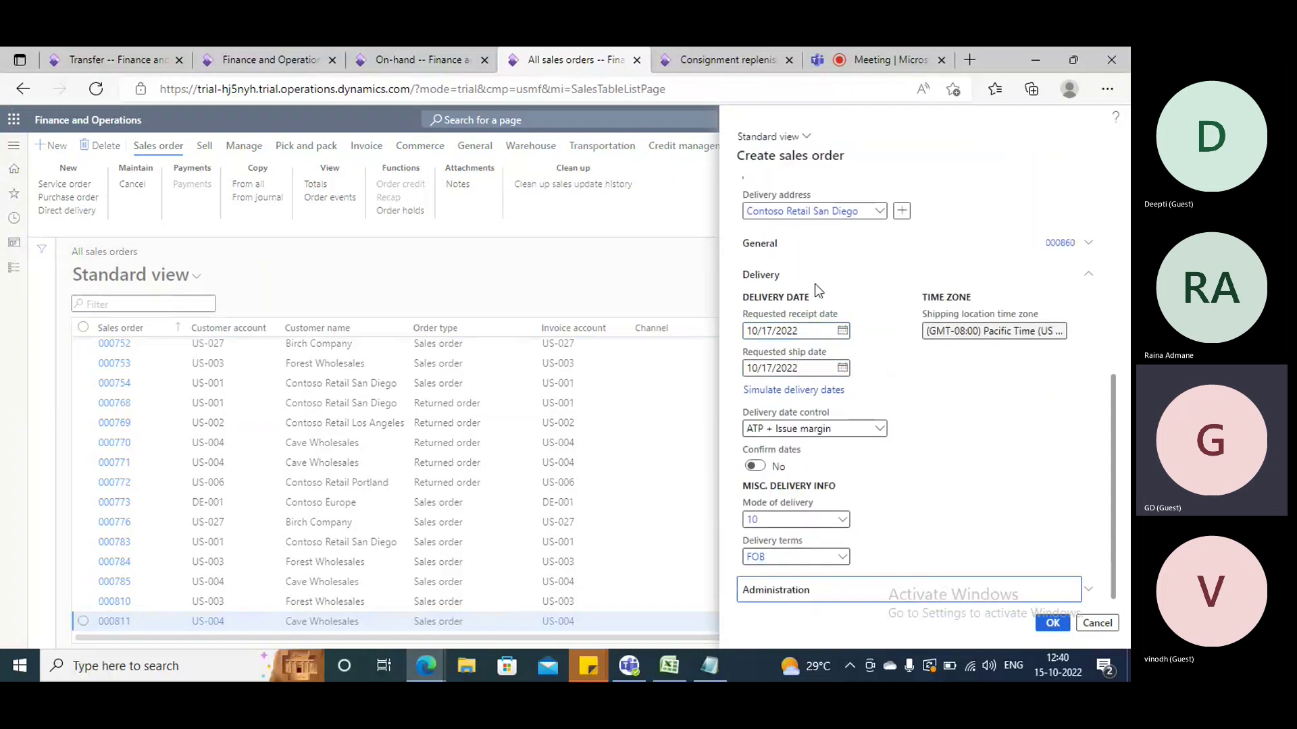
{"action": "scroll", "coordinate": [787, 302], "scroll_direction": "up", "scroll_amount": 4}
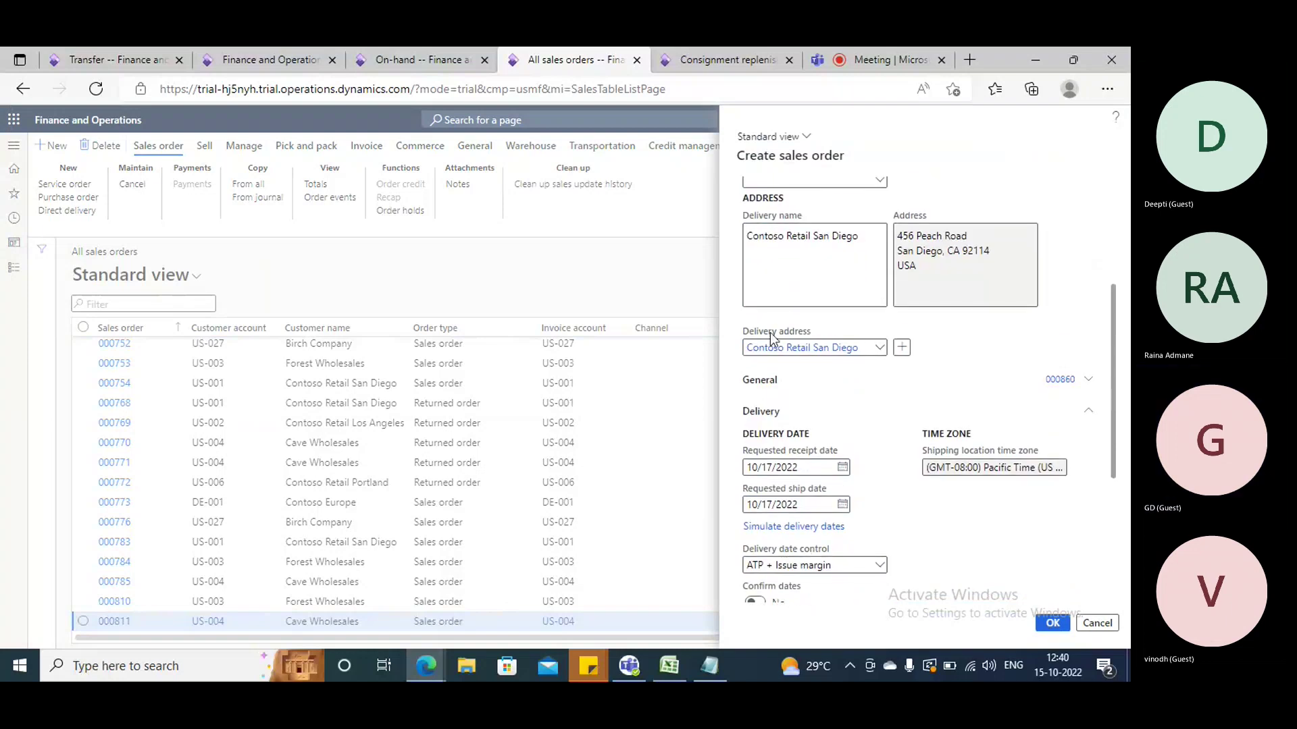
- Set the sales order's storage dimensions to site 2 and warehouse 24, and create the order
{"action": "left_click", "coordinate": [771, 382]}
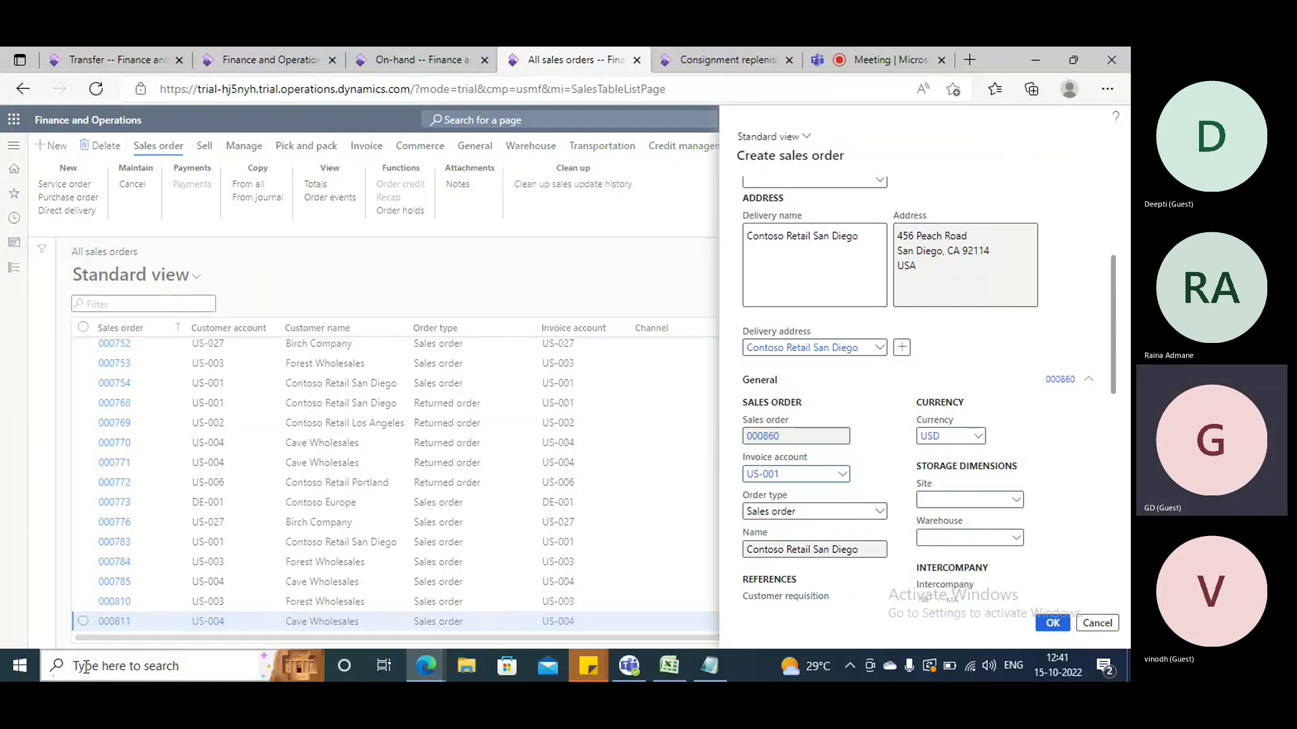
{"action": "left_click", "coordinate": [958, 539]}
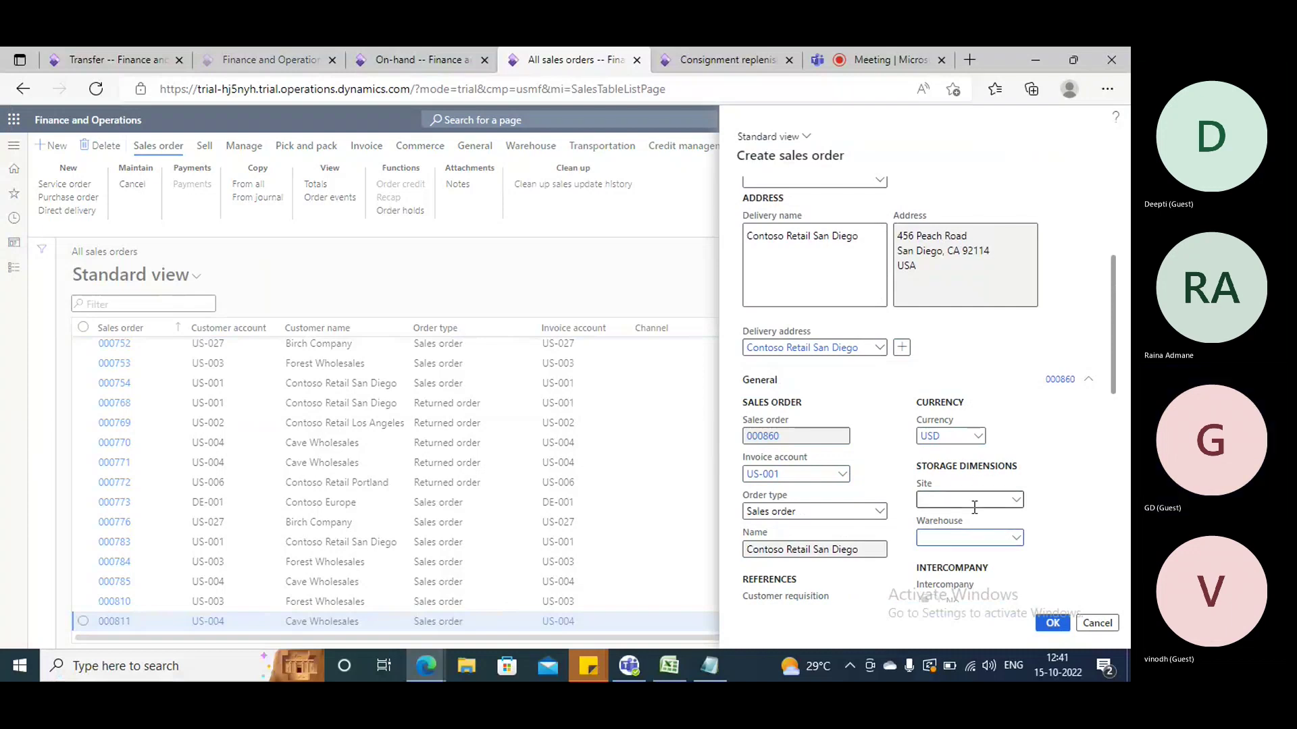
{"action": "type", "text": "24"}
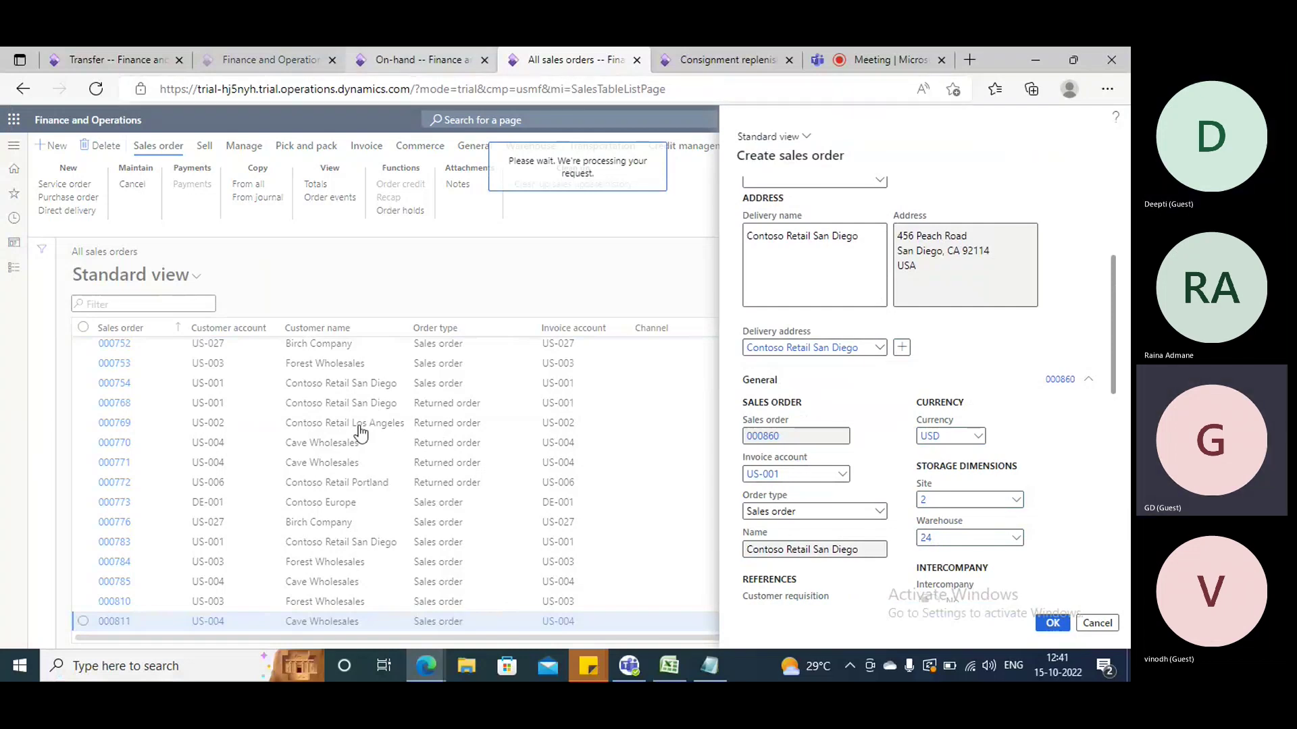
{"action": "left_click", "coordinate": [424, 61]}
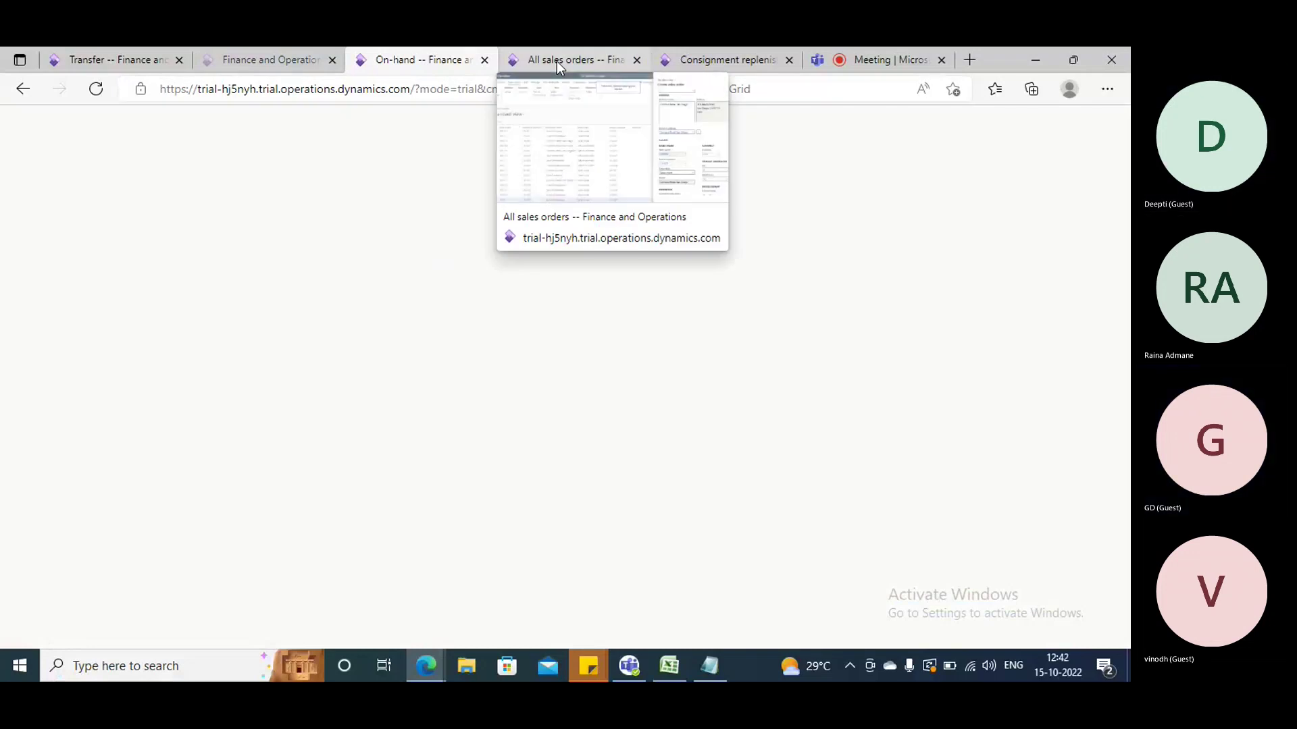
{"action": "left_click", "coordinate": [557, 61]}
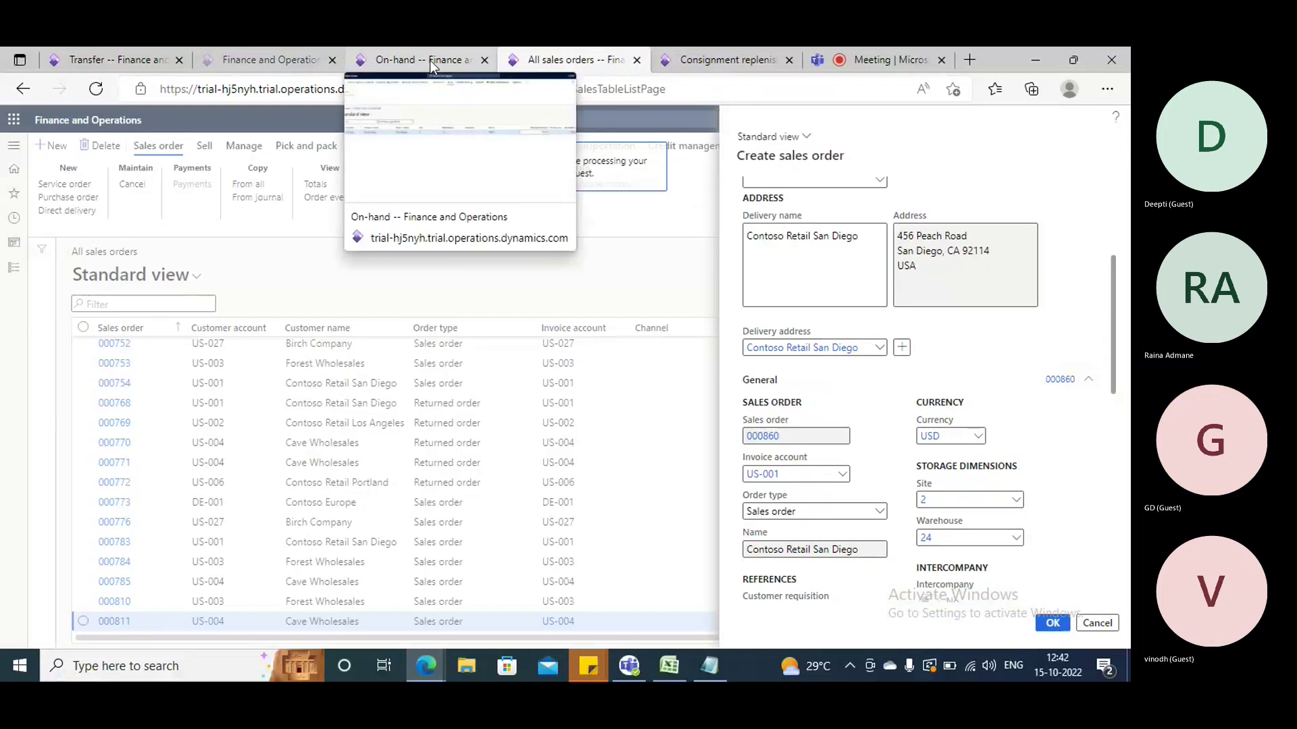
{"action": "left_click", "coordinate": [429, 60]}
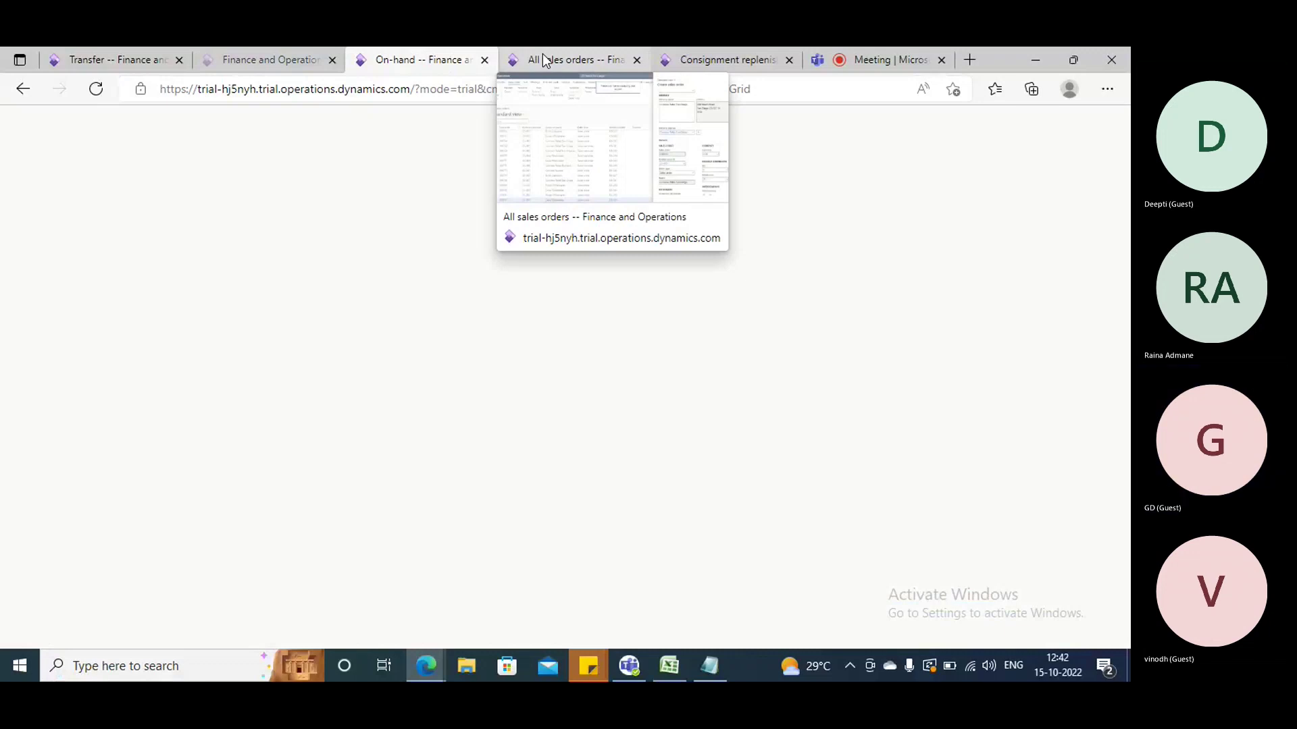
{"action": "left_click", "coordinate": [544, 61]}
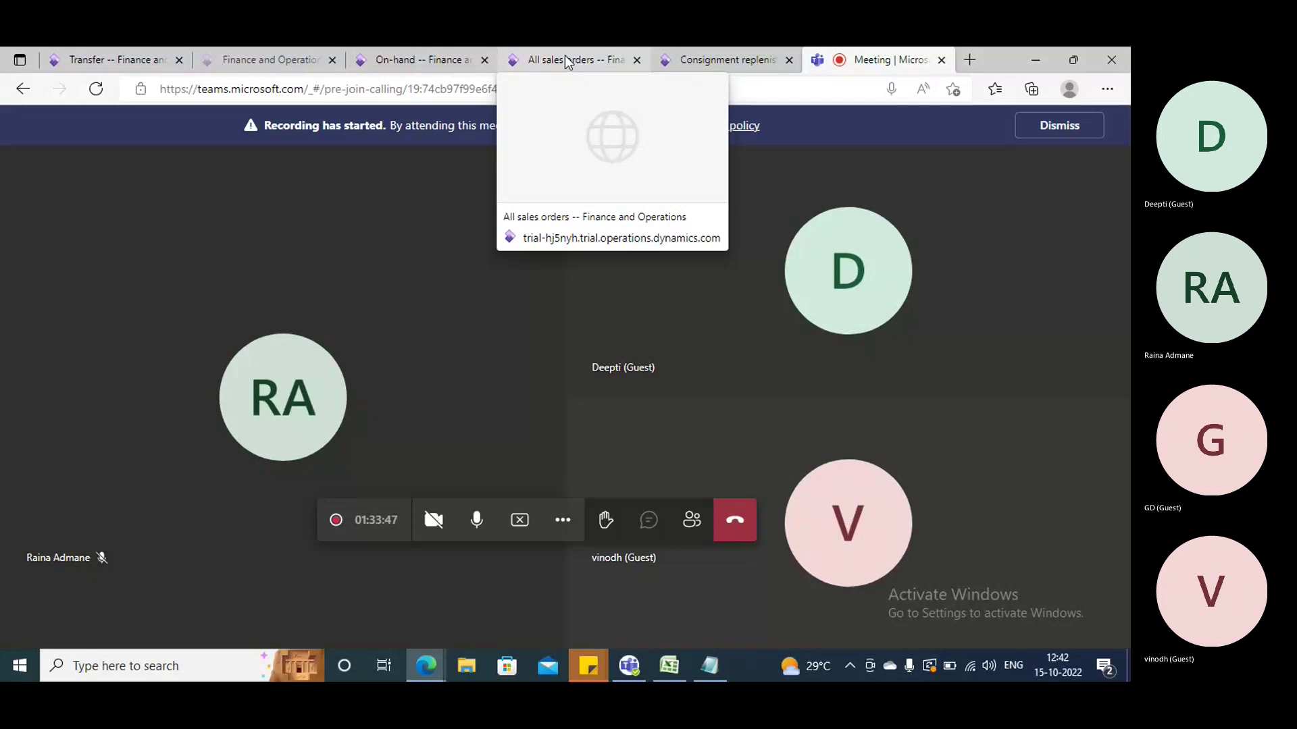
{"action": "left_click", "coordinate": [565, 58]}
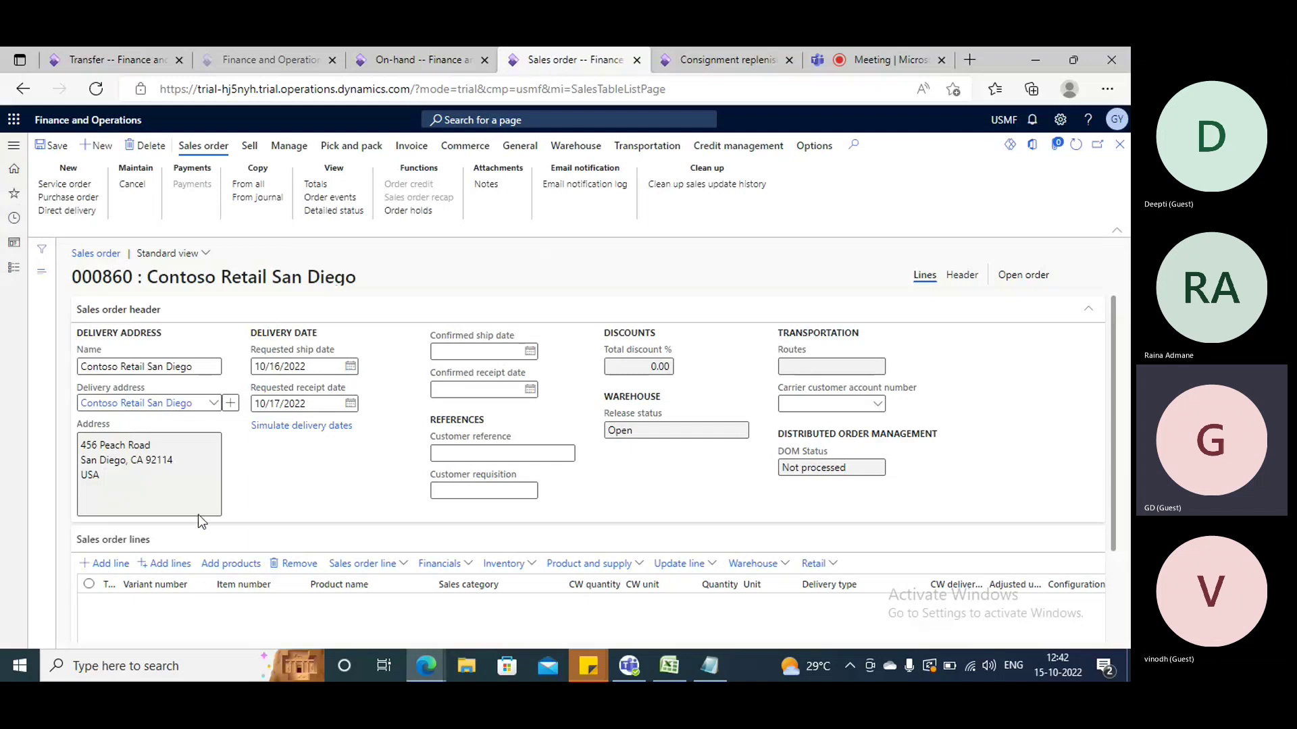
- Add a line to the Contoso Retail San Diego sales order and enter dove as its item number
{"action": "left_click", "coordinate": [123, 570]}
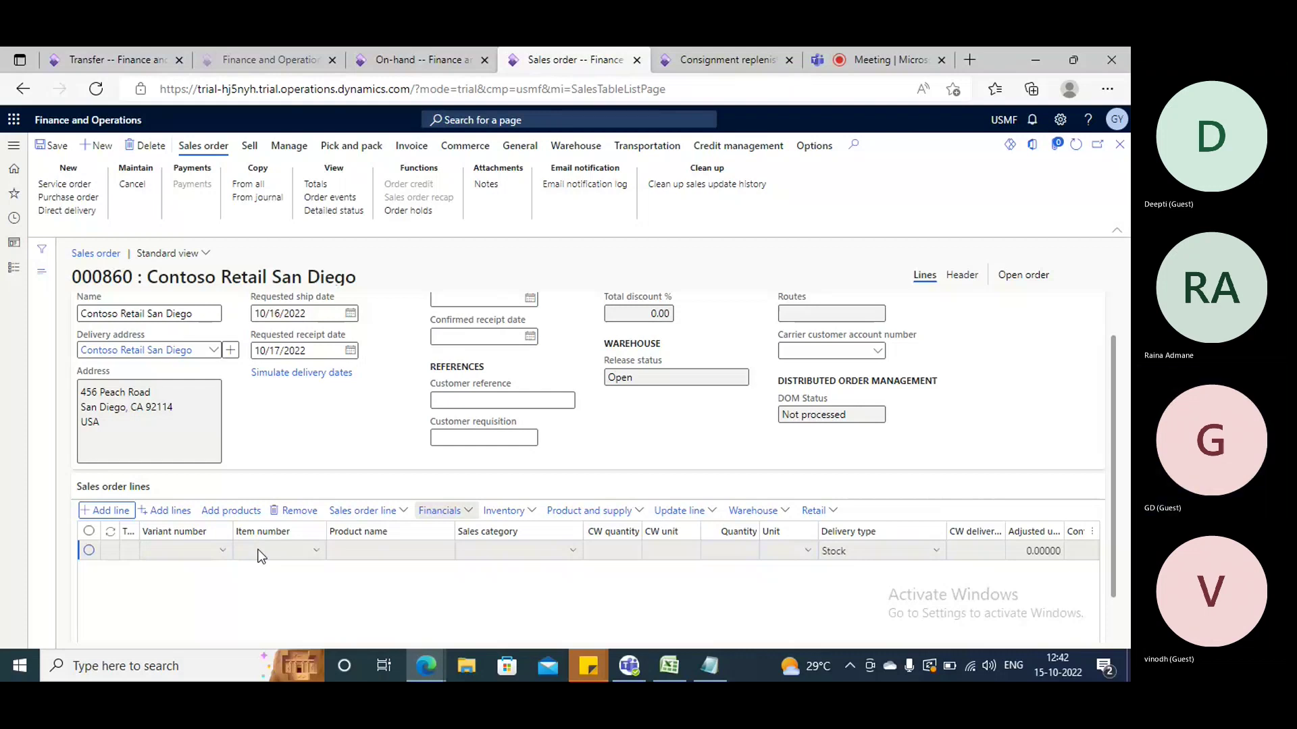
{"action": "left_click", "coordinate": [261, 551]}
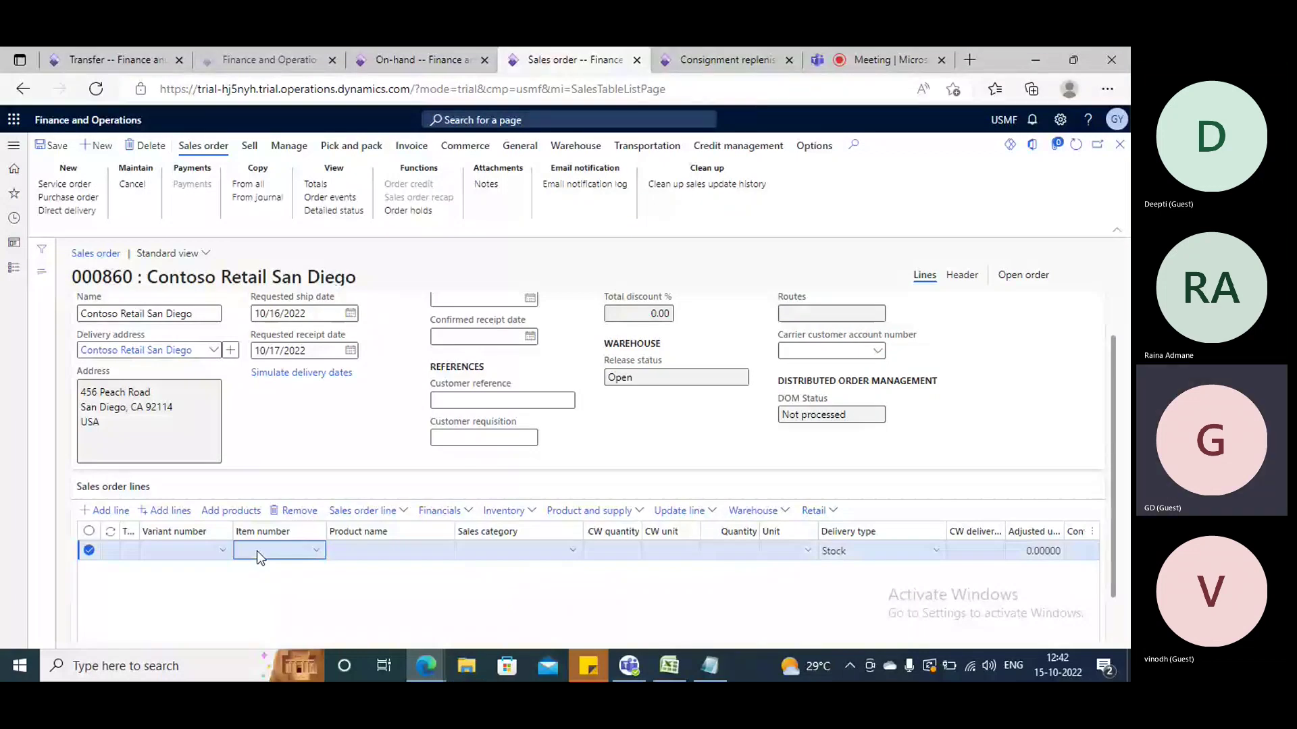
{"action": "left_click", "coordinate": [268, 552]}
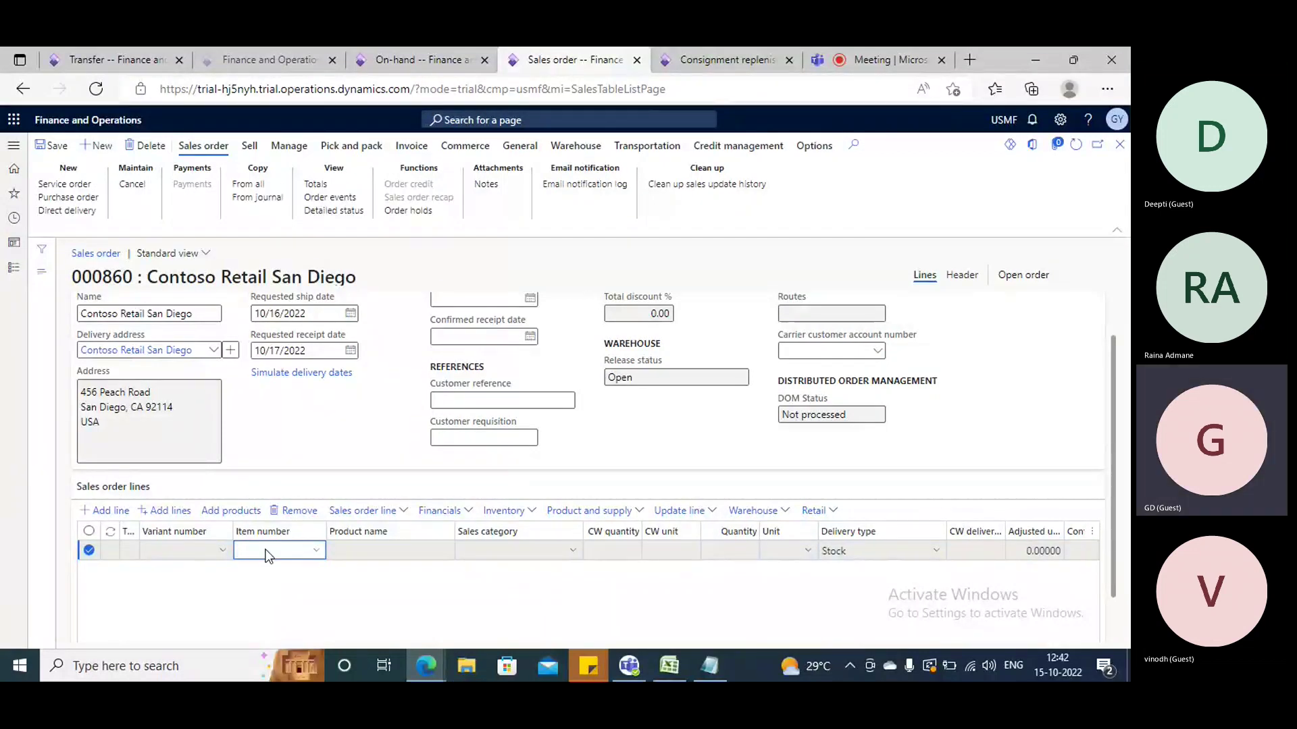
{"action": "type", "text": "dove"}
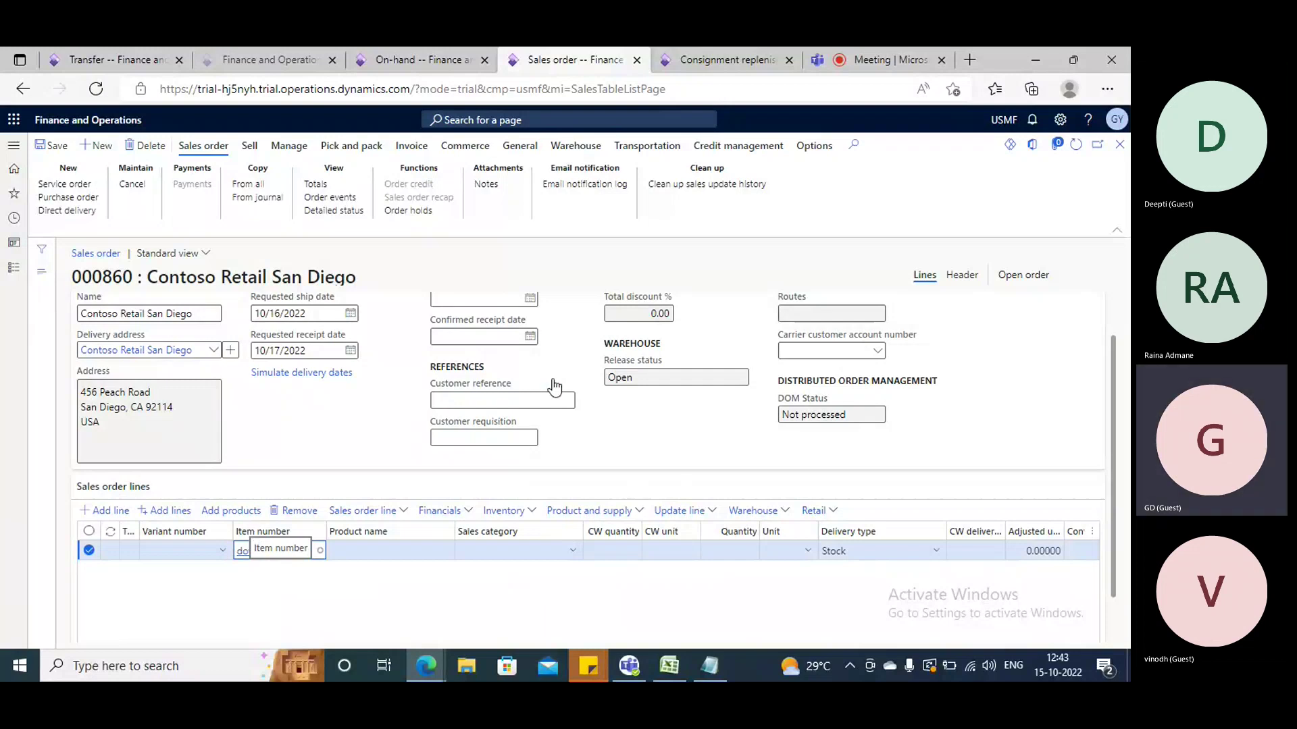
{"action": "left_click", "coordinate": [275, 62]}
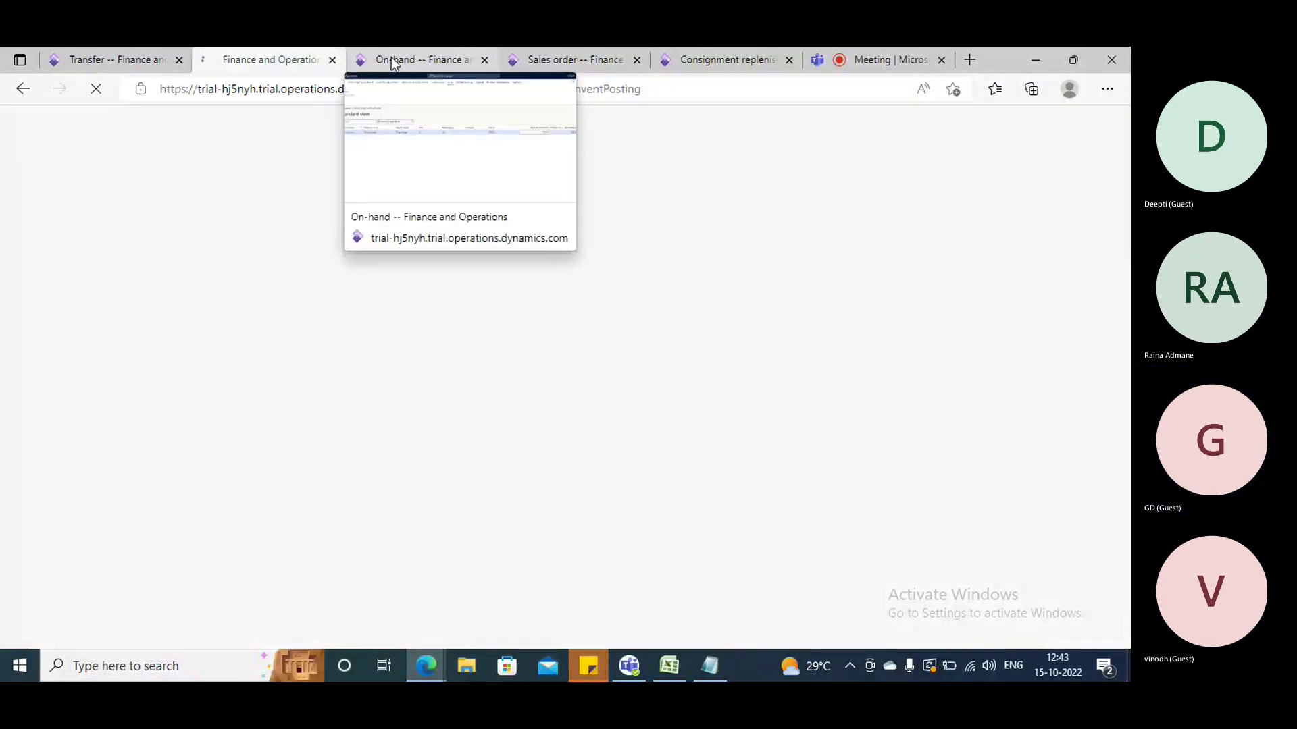
{"action": "left_click", "coordinate": [391, 58]}
{"action": "left_click", "coordinate": [560, 61]}
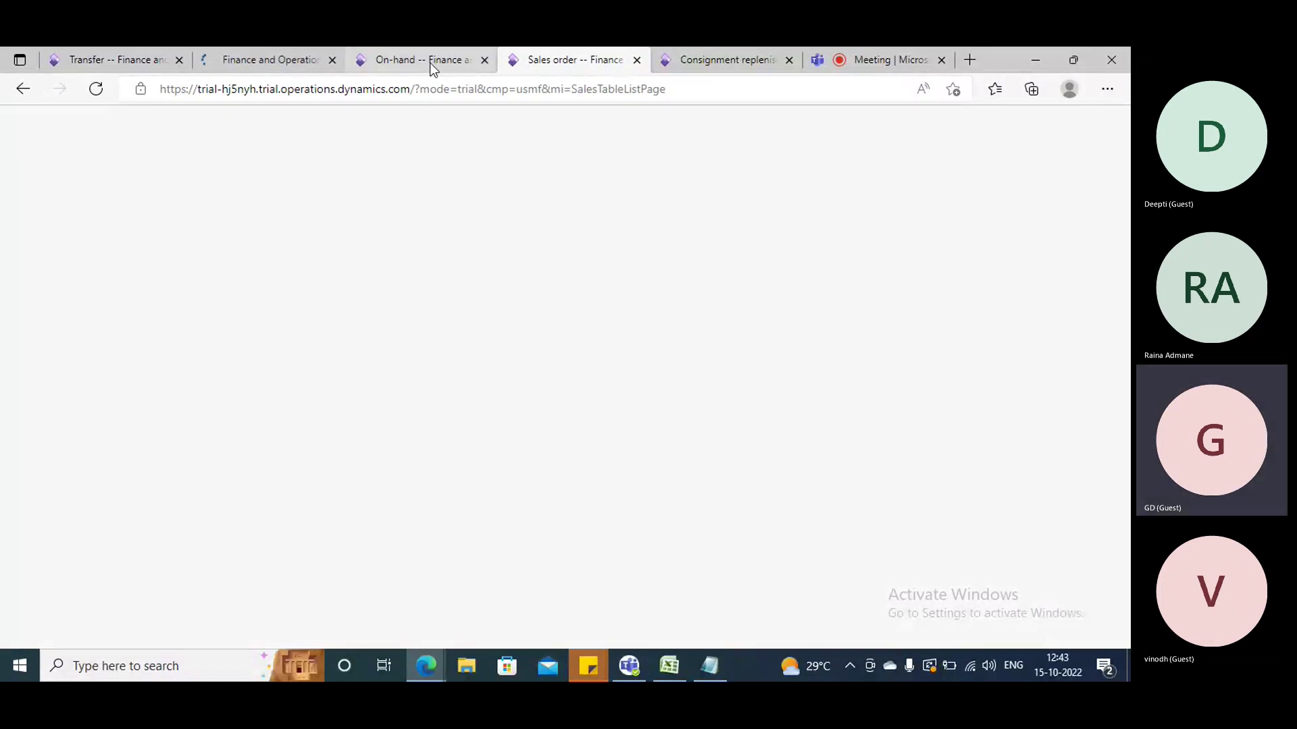
{"action": "mouse_move", "coordinate": [432, 67]}
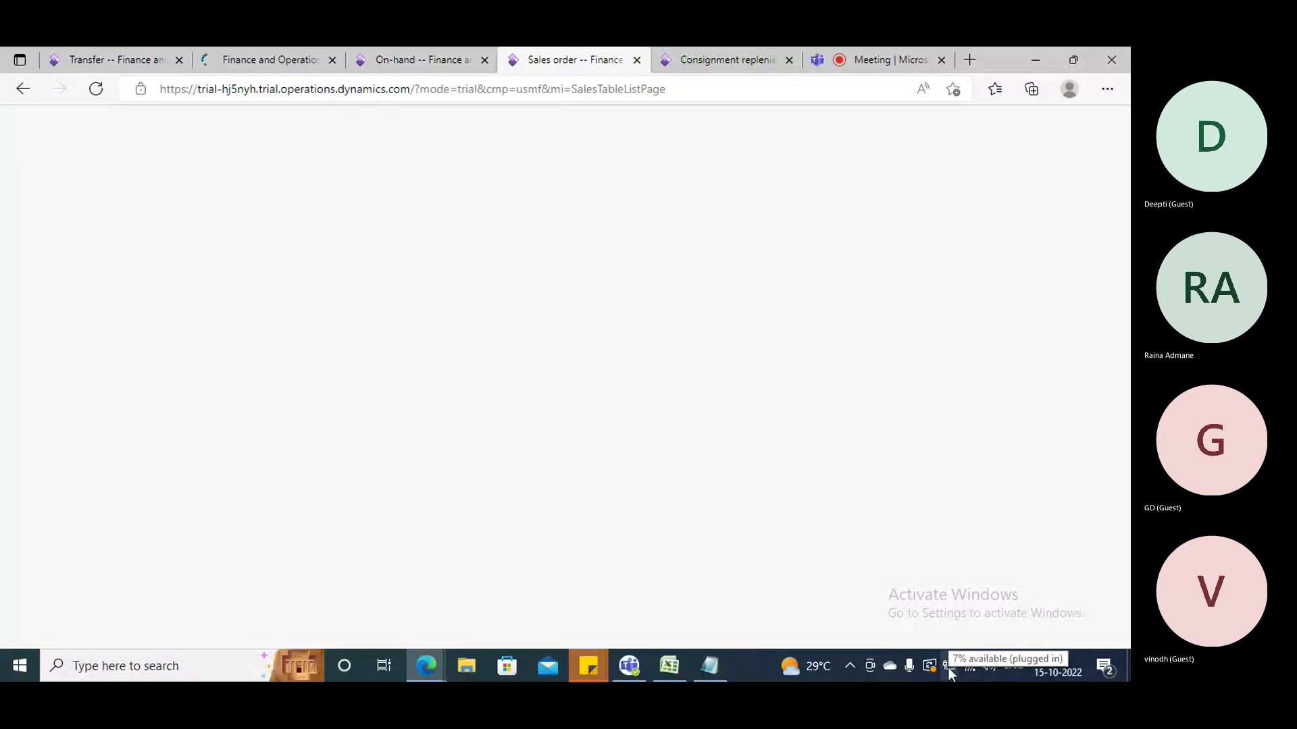
{"action": "left_click", "coordinate": [431, 59]}
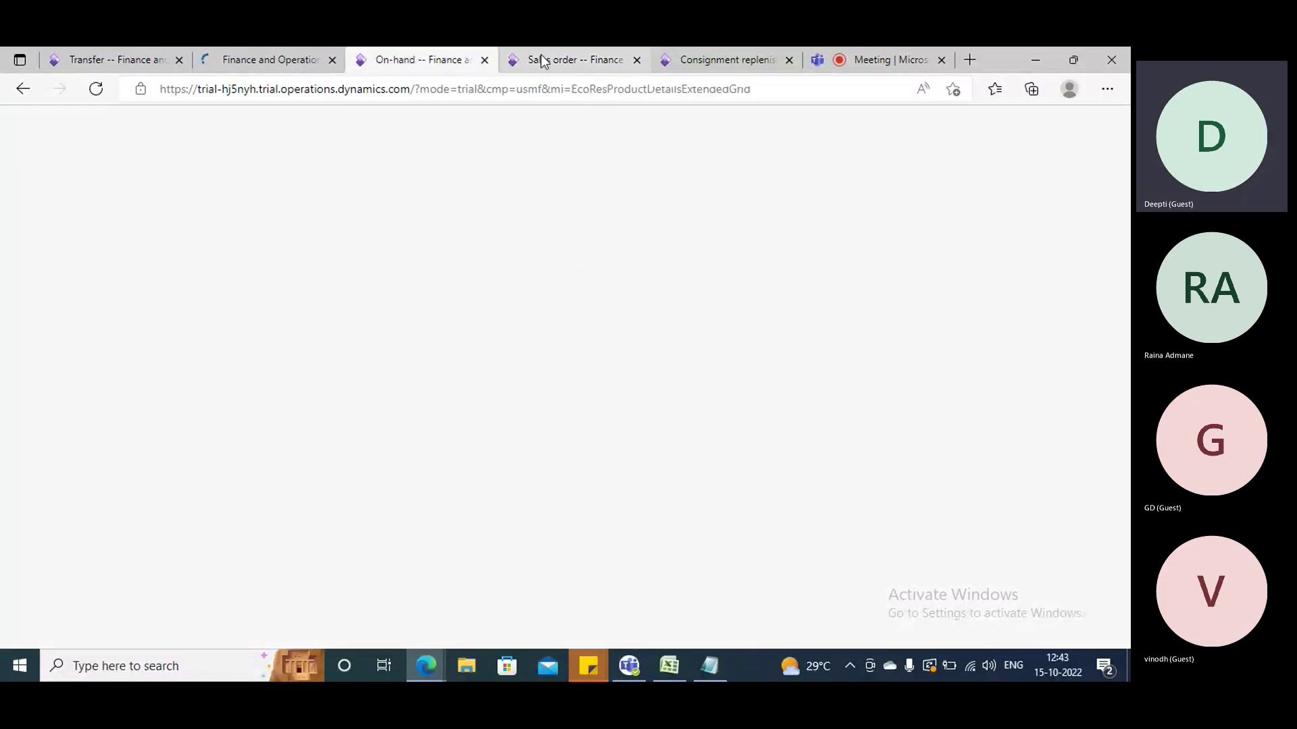
{"action": "left_click", "coordinate": [544, 62]}
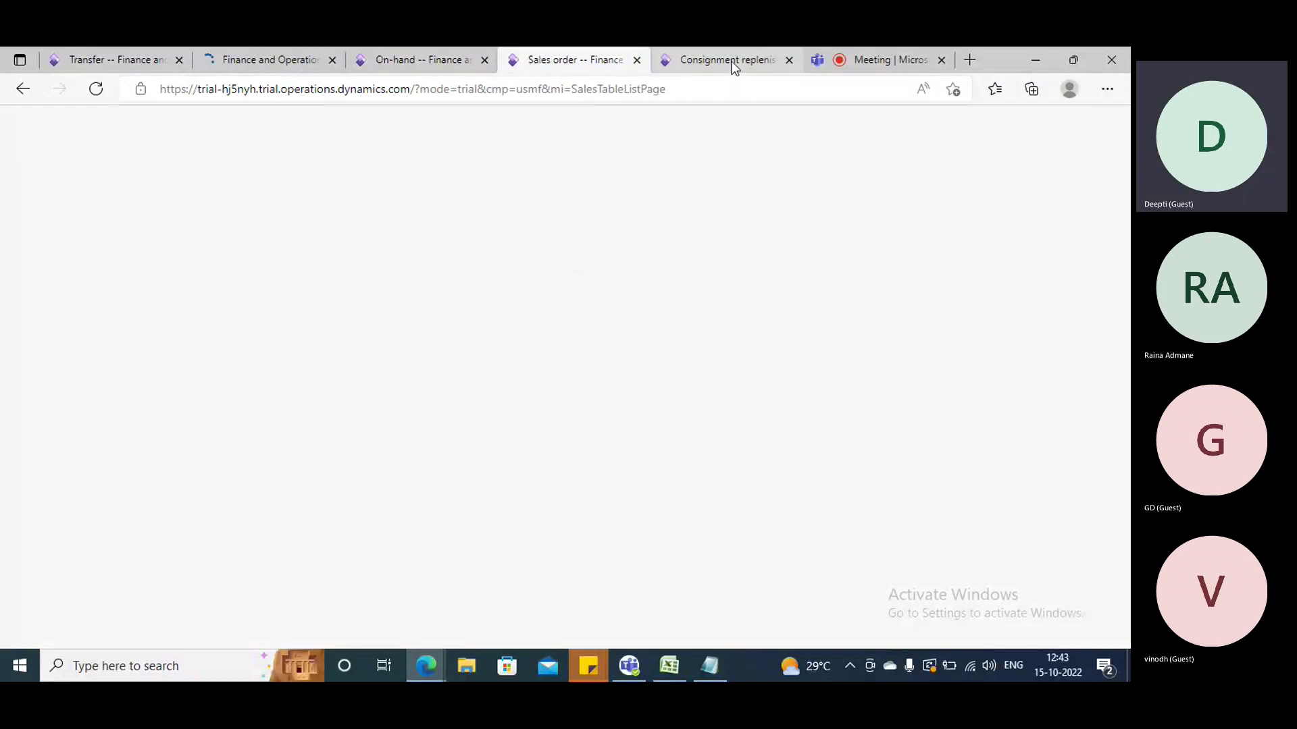
{"action": "left_click", "coordinate": [731, 62]}
{"action": "left_click", "coordinate": [270, 60]}
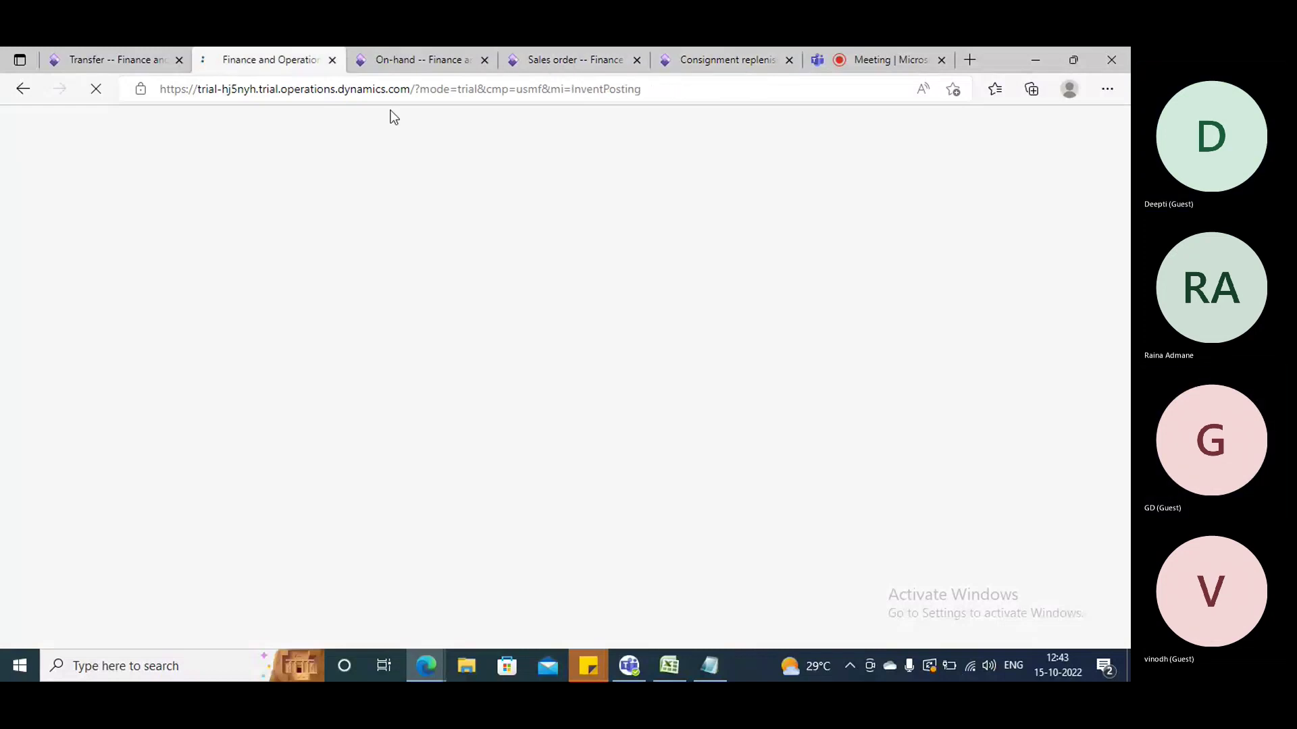
{"action": "key", "text": "ctrl+4"}
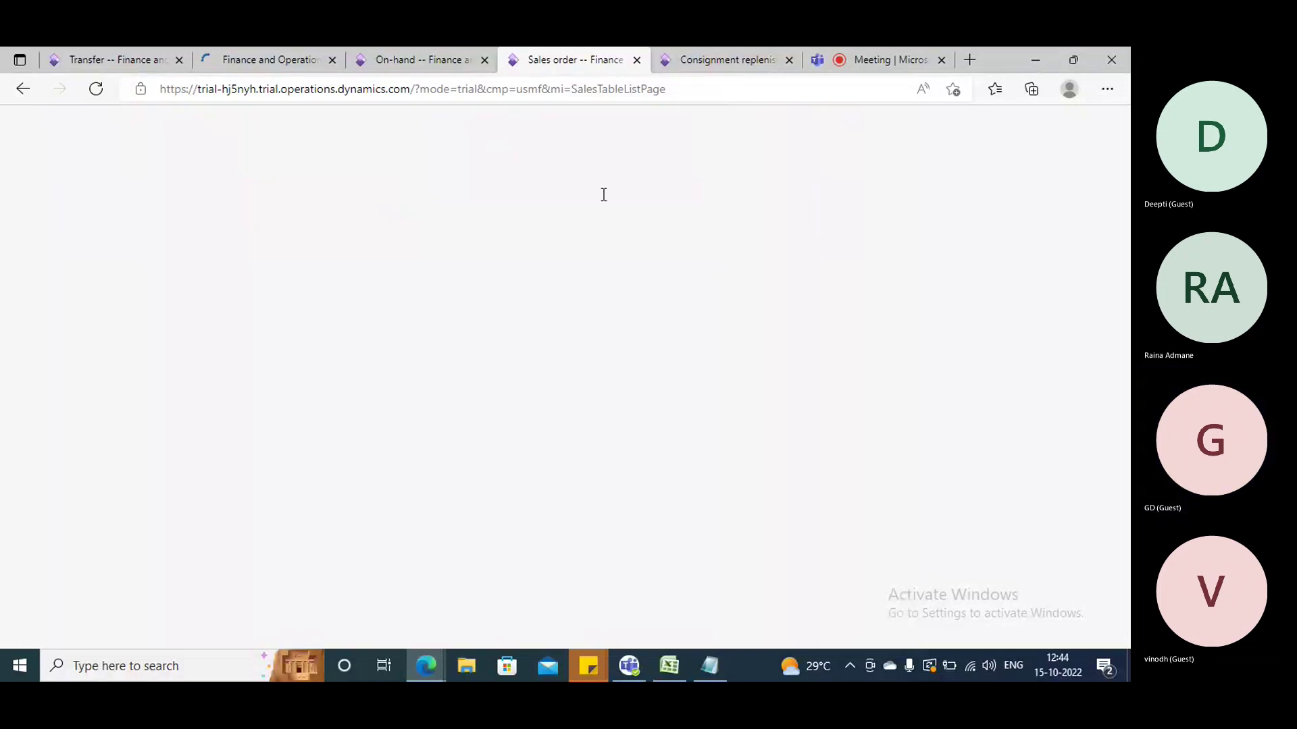
{"action": "left_click", "coordinate": [699, 57]}
{"action": "left_click", "coordinate": [473, 60]}
{"action": "left_click", "coordinate": [284, 59]}
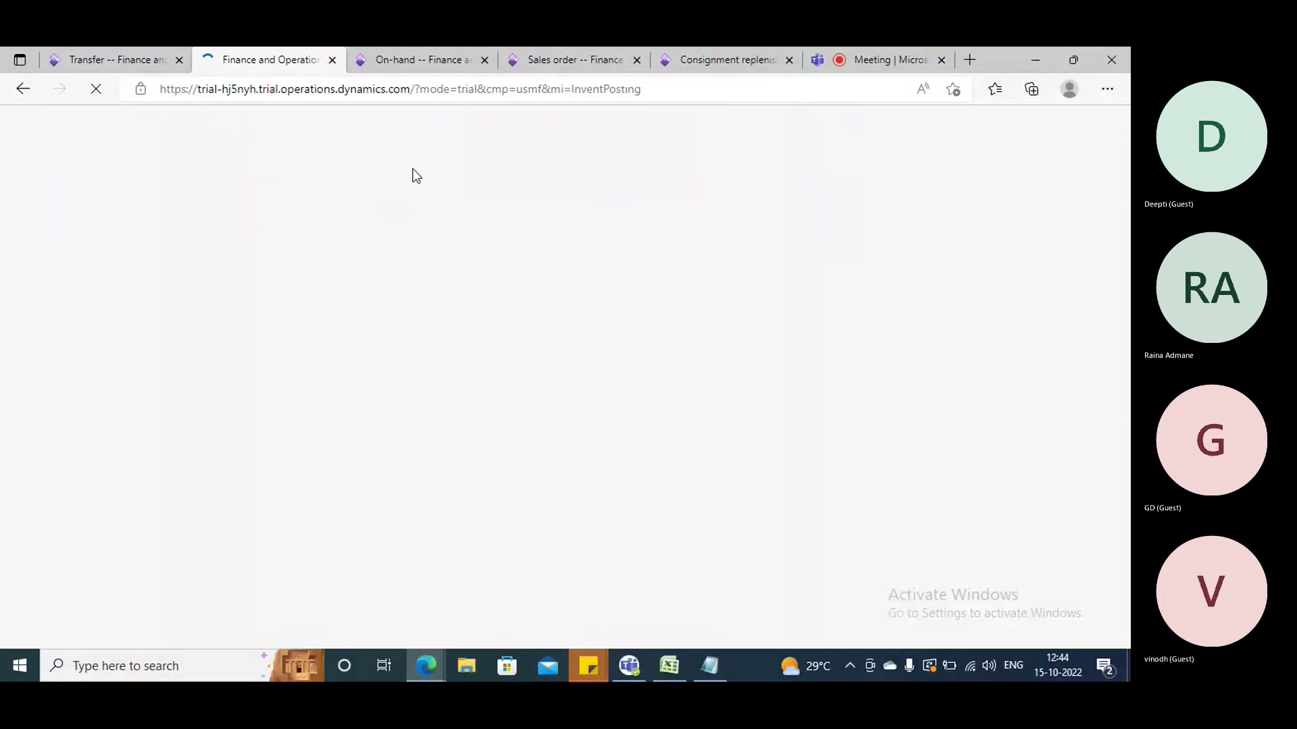
{"action": "left_click", "coordinate": [415, 62]}
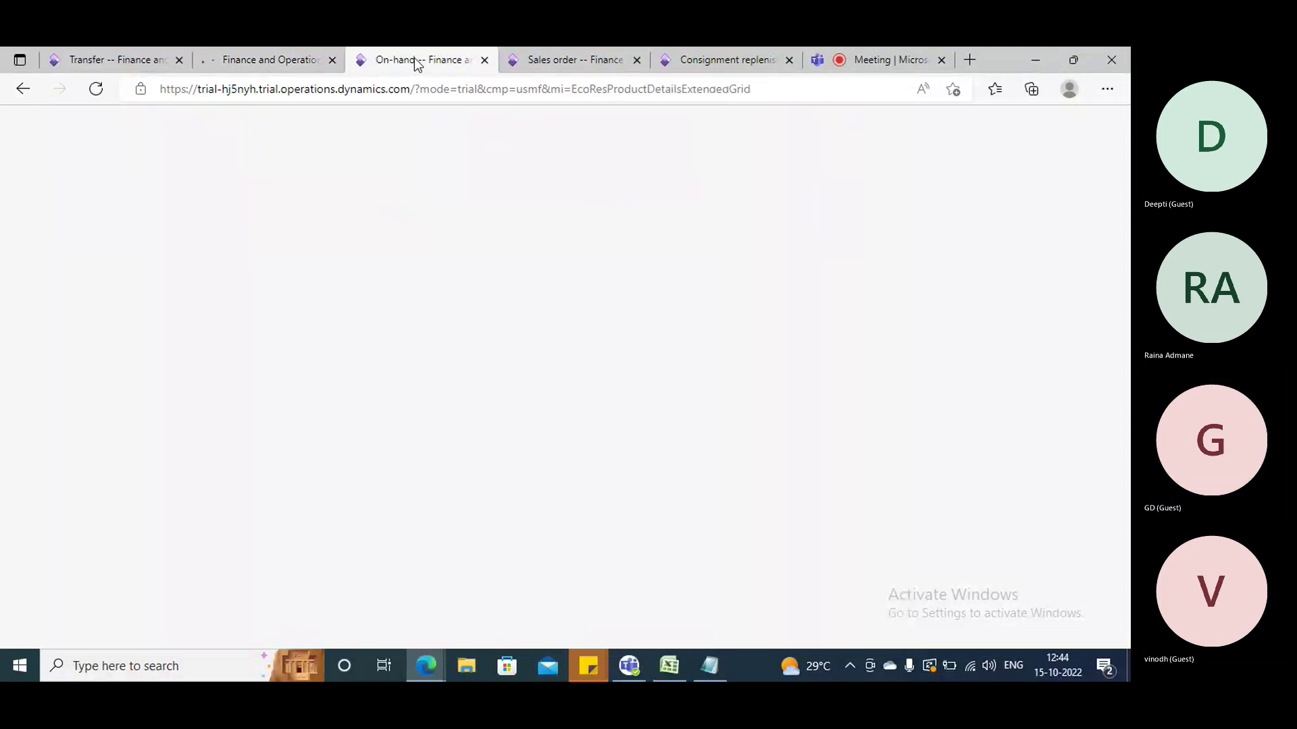
{"action": "left_click", "coordinate": [549, 62]}
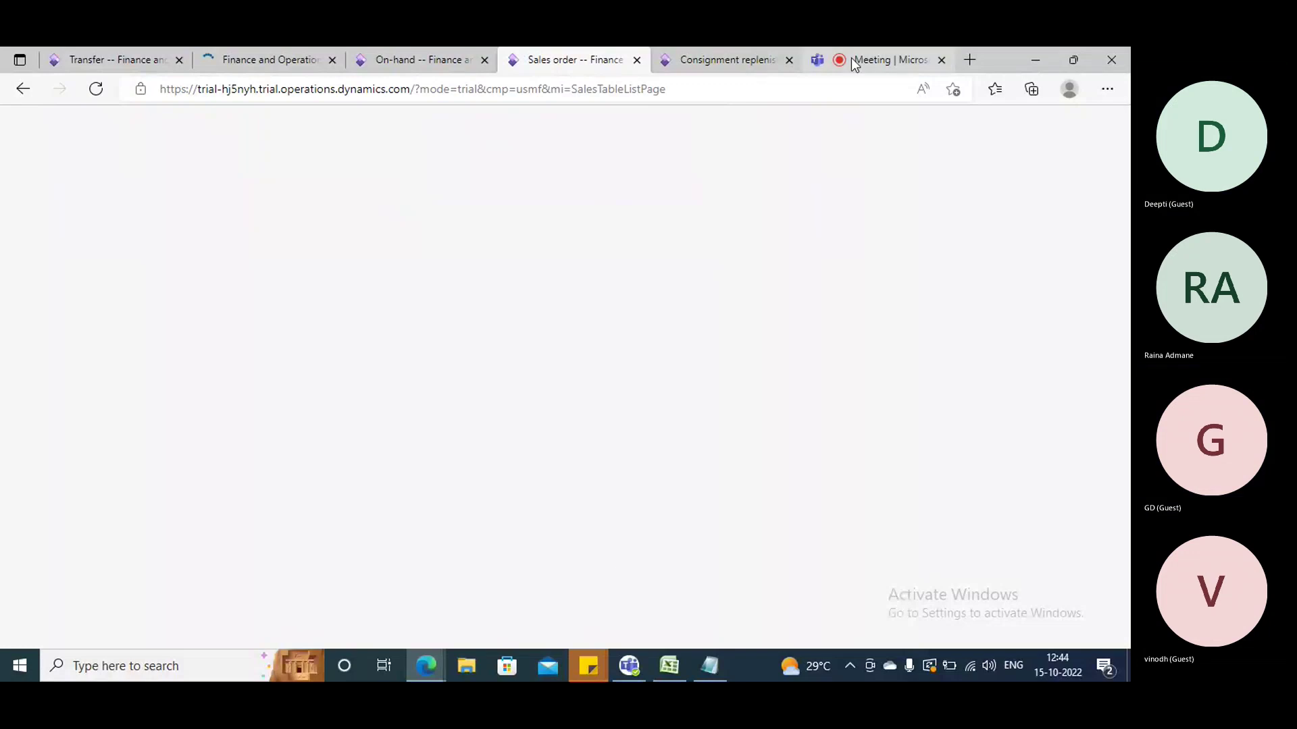
{"action": "left_click", "coordinate": [722, 61]}
{"action": "left_click", "coordinate": [560, 61]}
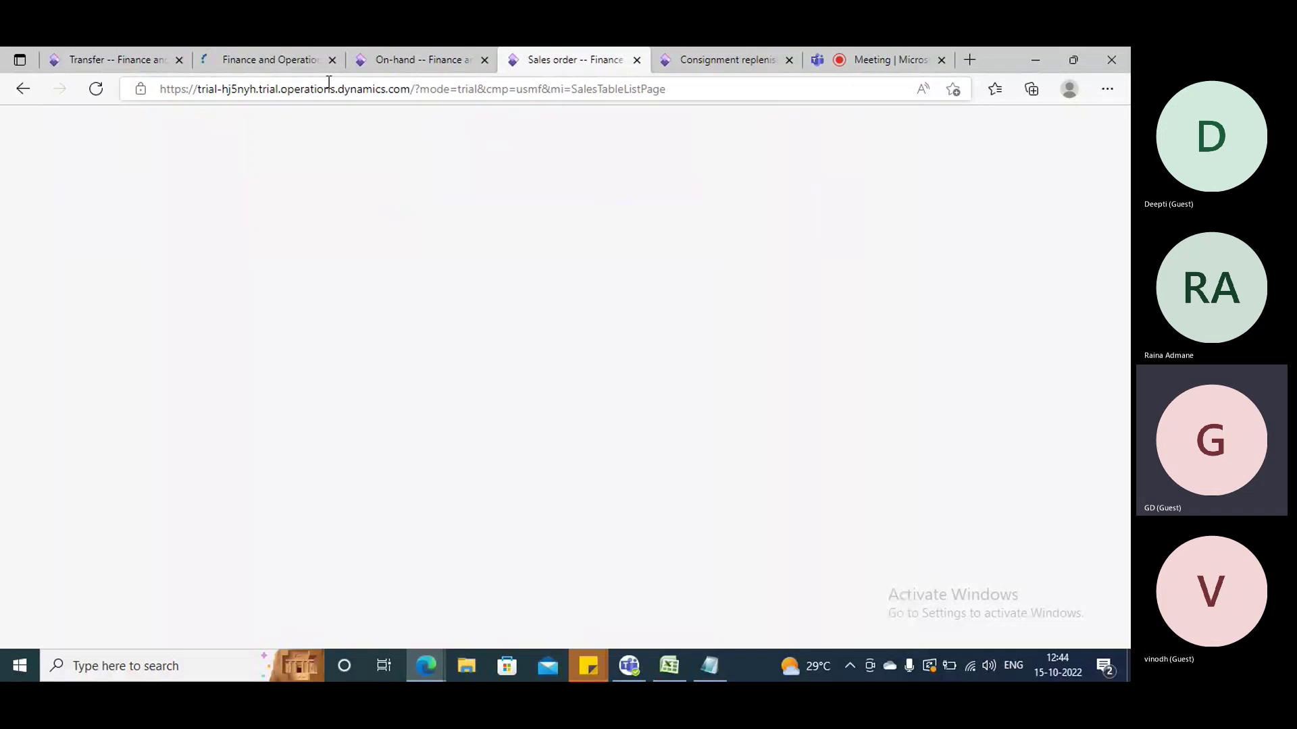
{"action": "left_click", "coordinate": [249, 60]}
{"action": "left_click", "coordinate": [415, 60]}
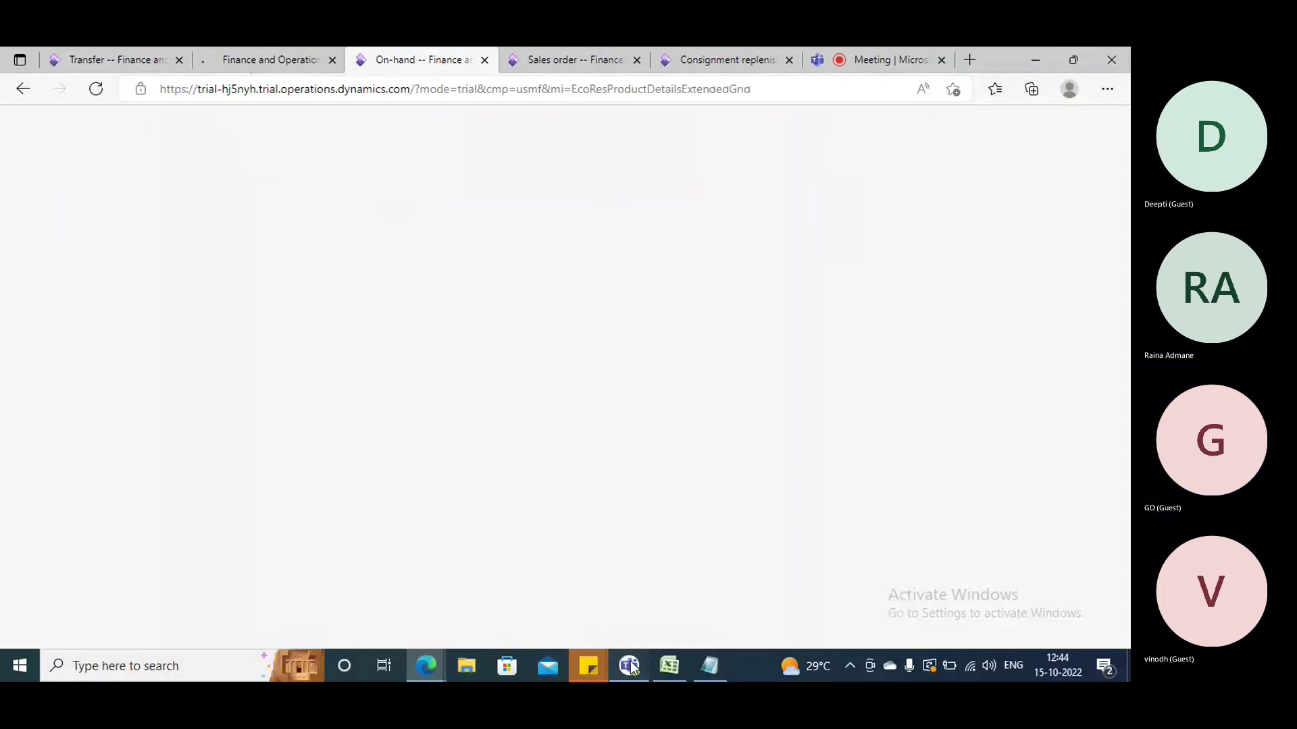
- Check the Teams desktop chat window and return to the running meeting in the browser
{"action": "left_click", "coordinate": [630, 667]}
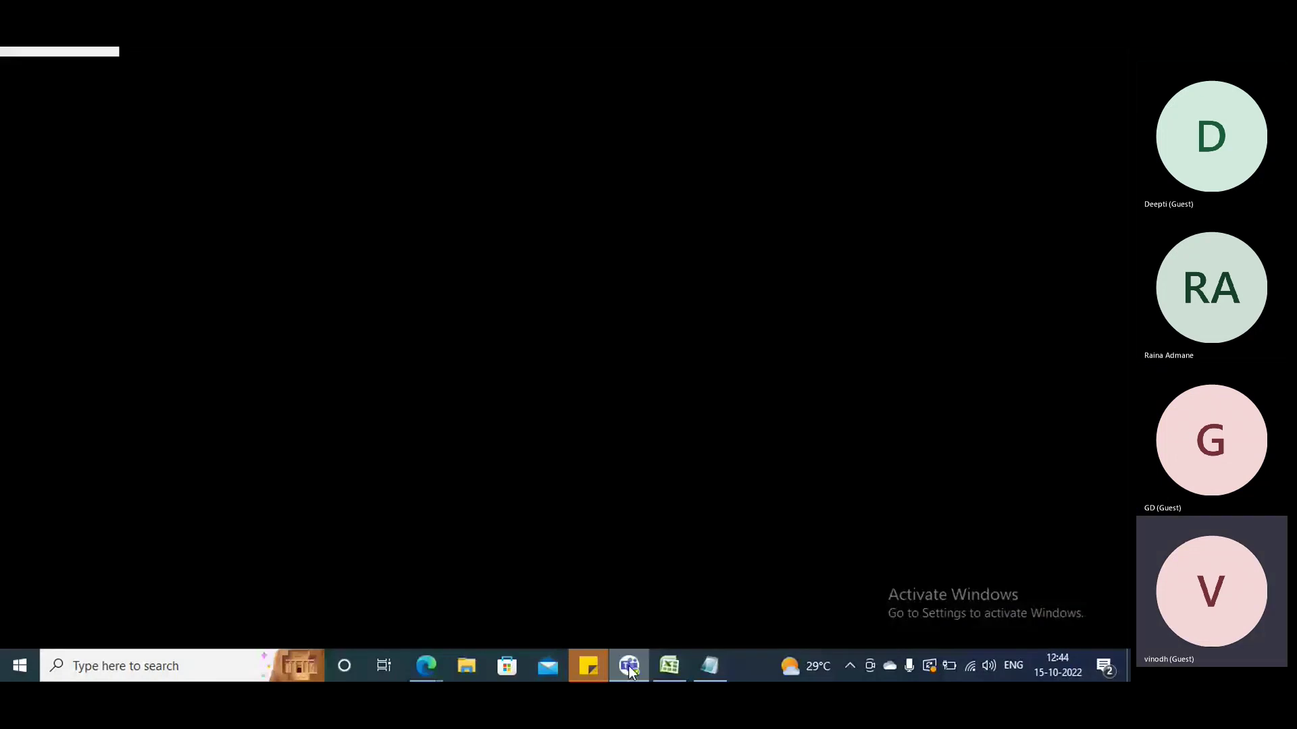
{"action": "left_click", "coordinate": [630, 669]}
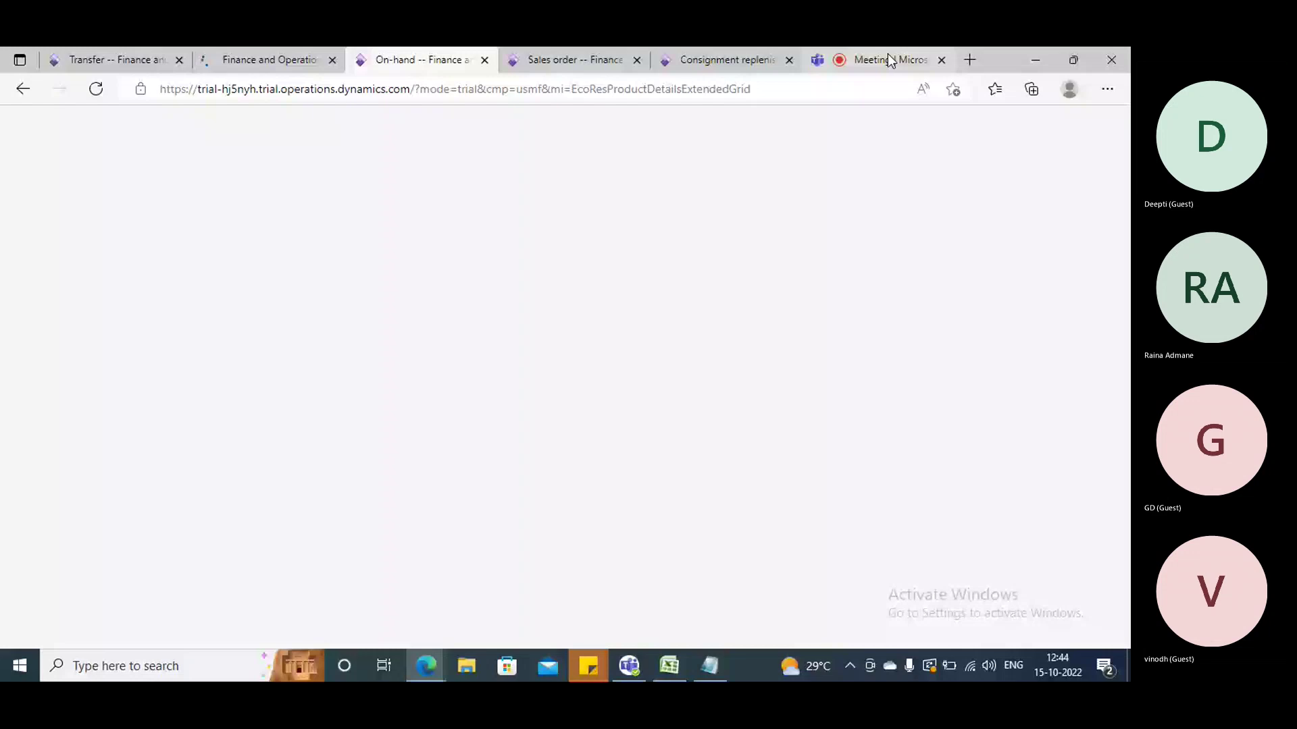
{"action": "key", "text": "alt+Tab"}
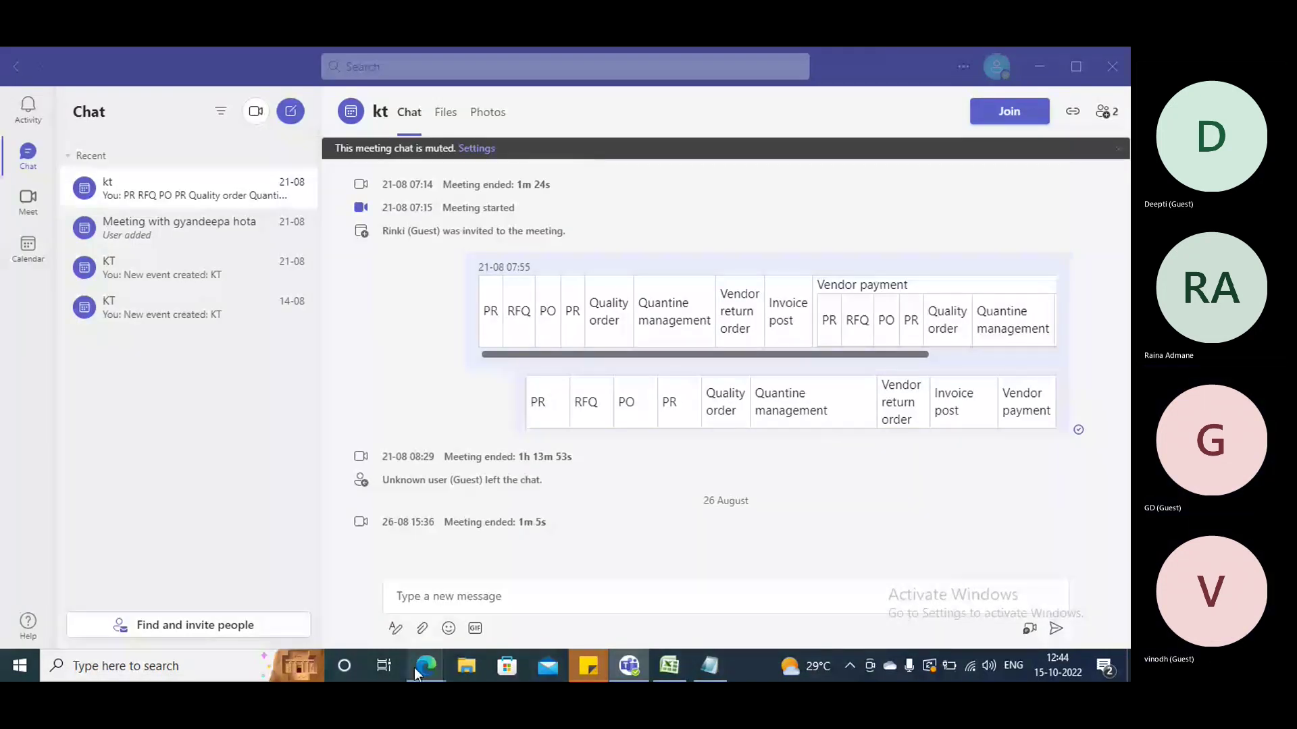
{"action": "left_click", "coordinate": [344, 589]}
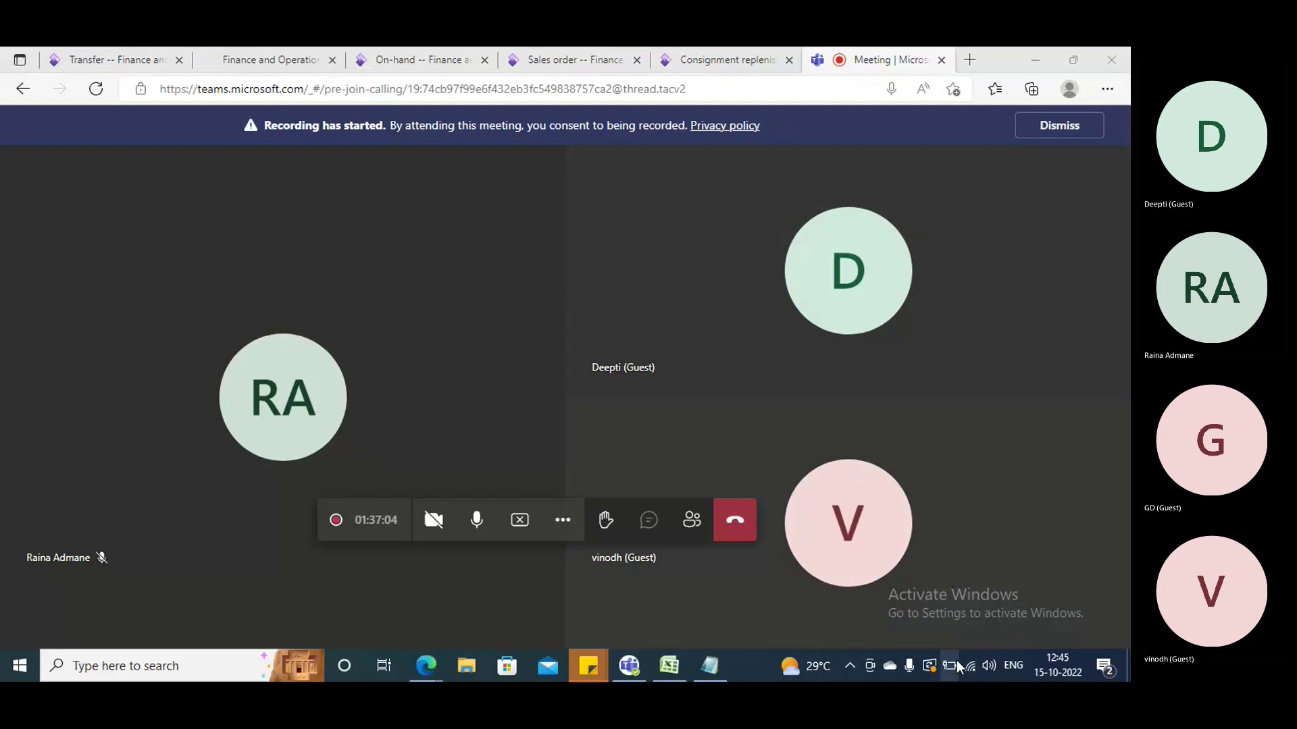
- Check the computer's battery status, return to the sales order page, and dismiss the low-battery warning
{"action": "left_click", "coordinate": [950, 663]}
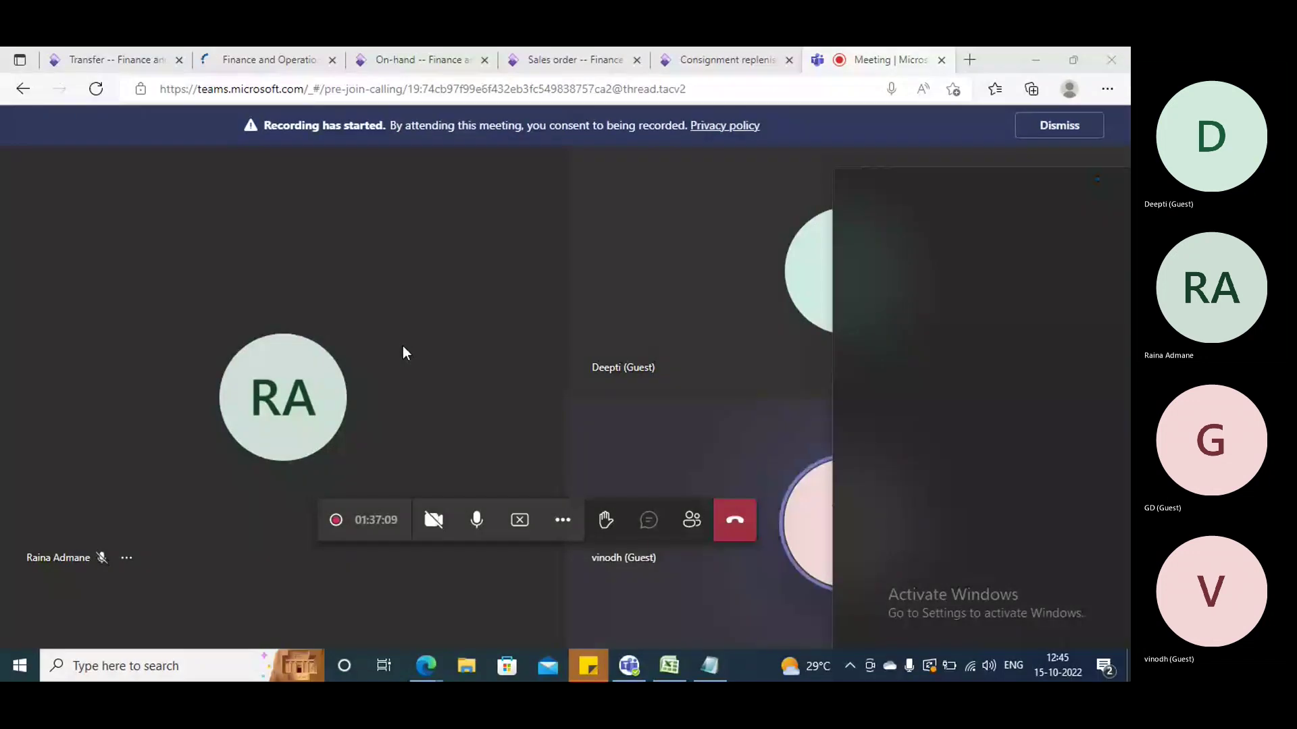
{"action": "left_click", "coordinate": [574, 60]}
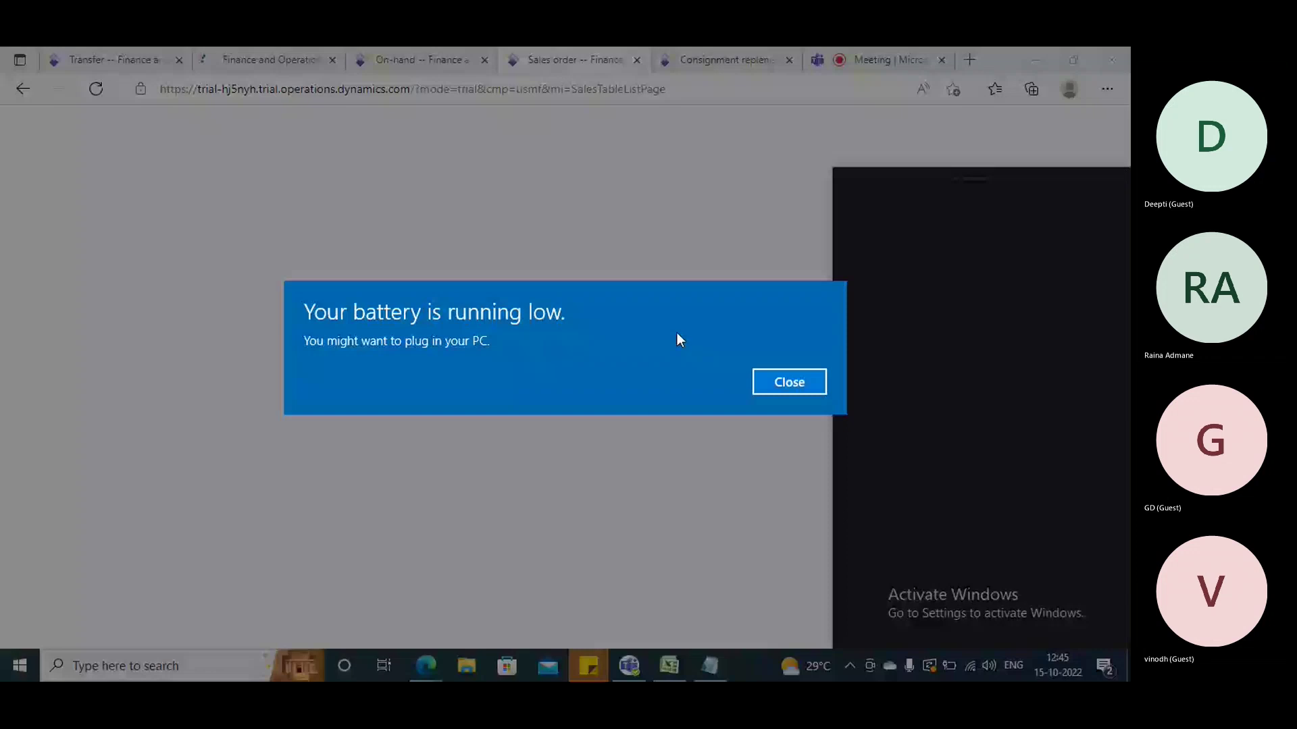
{"action": "left_click", "coordinate": [791, 381]}
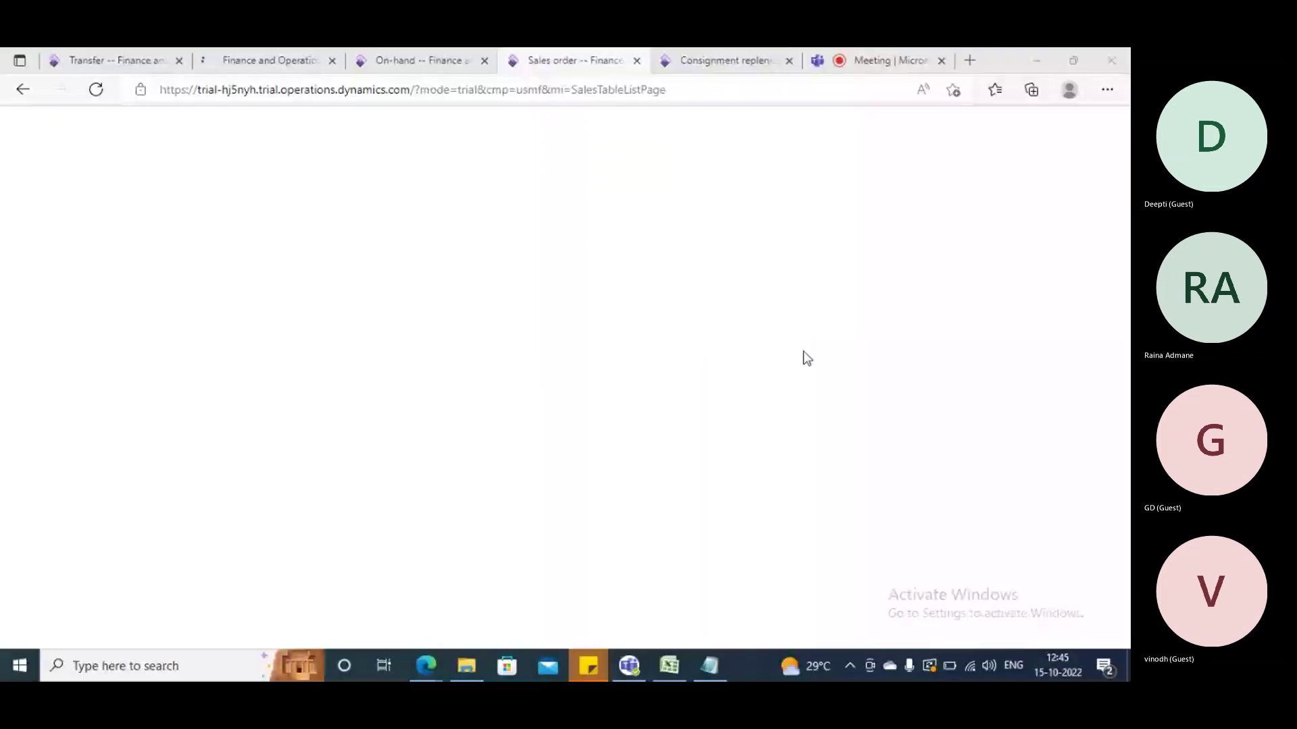
{"action": "left_click", "coordinate": [270, 60]}
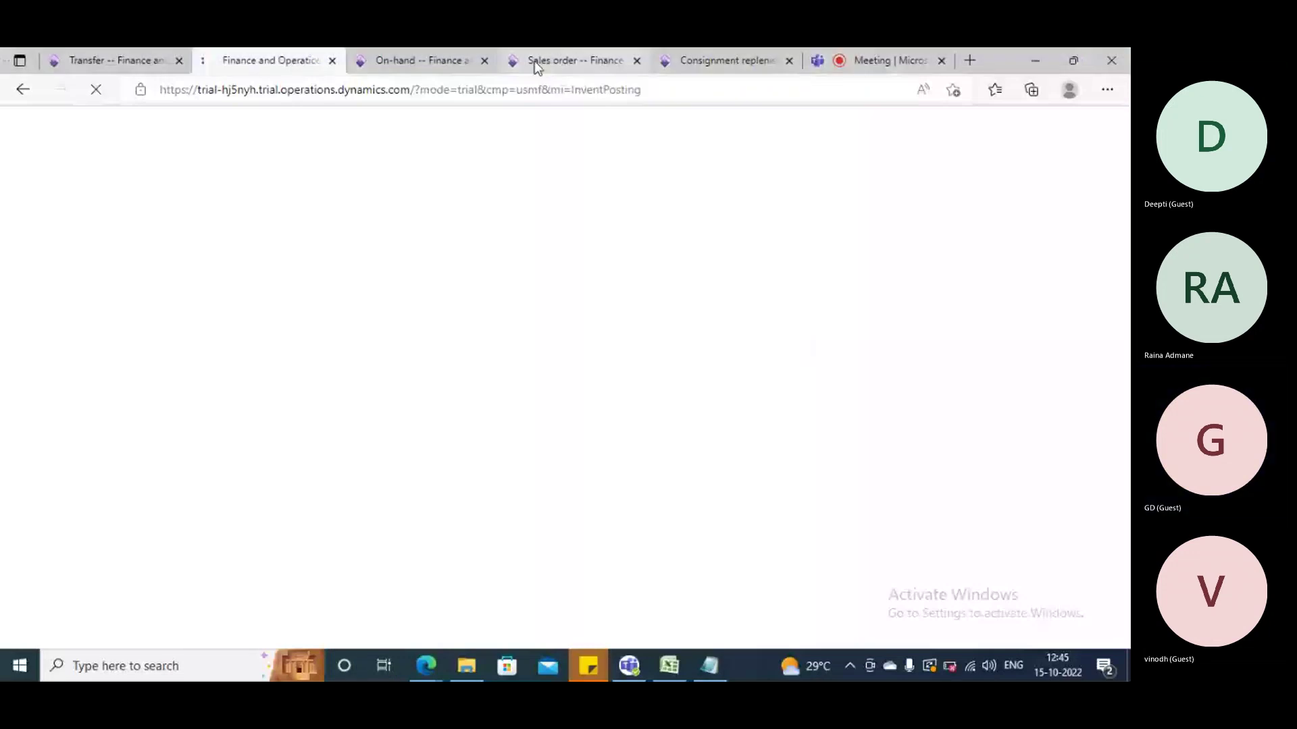
{"action": "left_click", "coordinate": [890, 60]}
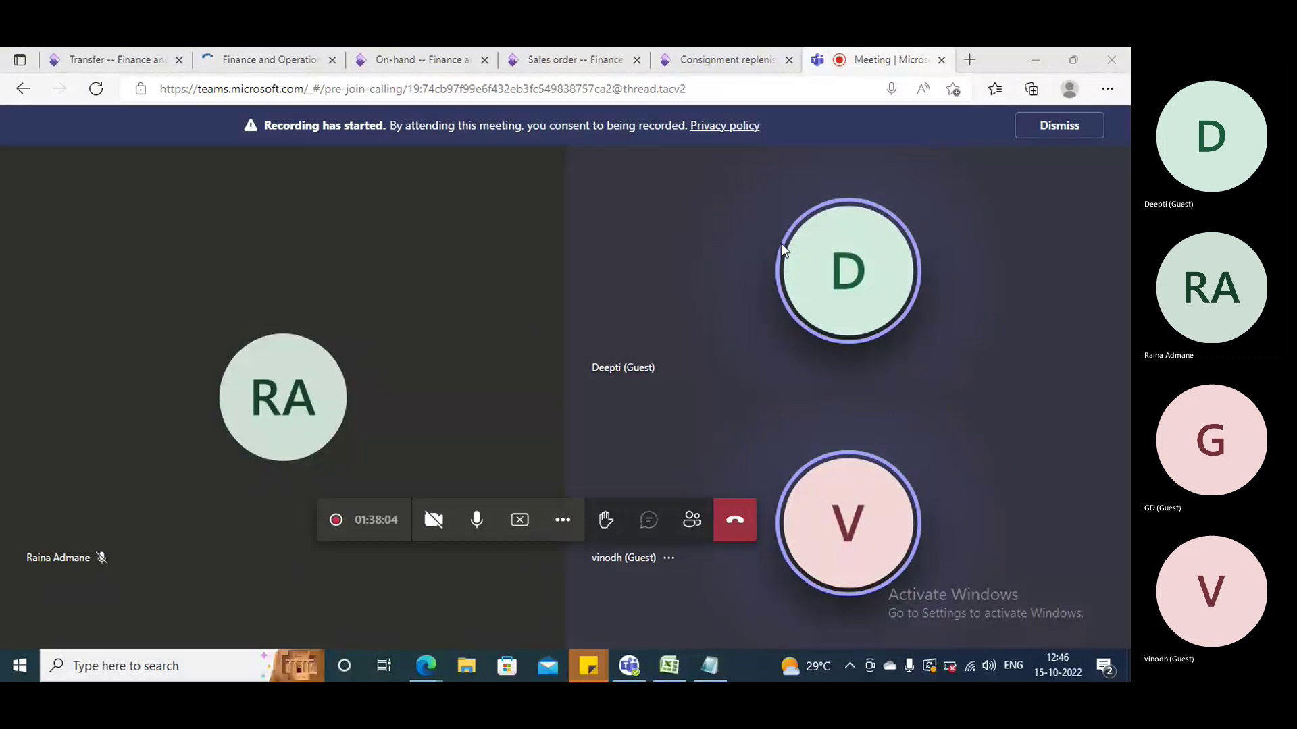
{"action": "left_click", "coordinate": [270, 58]}
{"action": "left_click", "coordinate": [861, 58]}
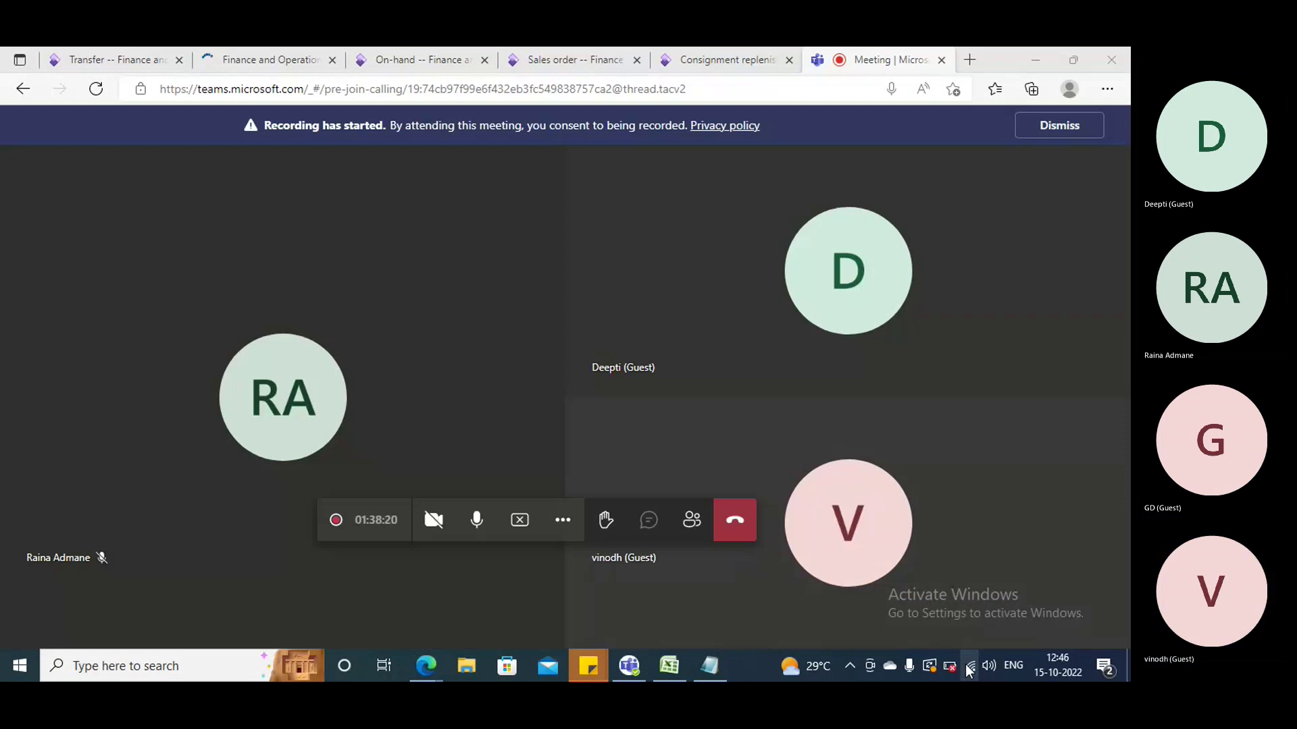
{"action": "right_click", "coordinate": [967, 666]}
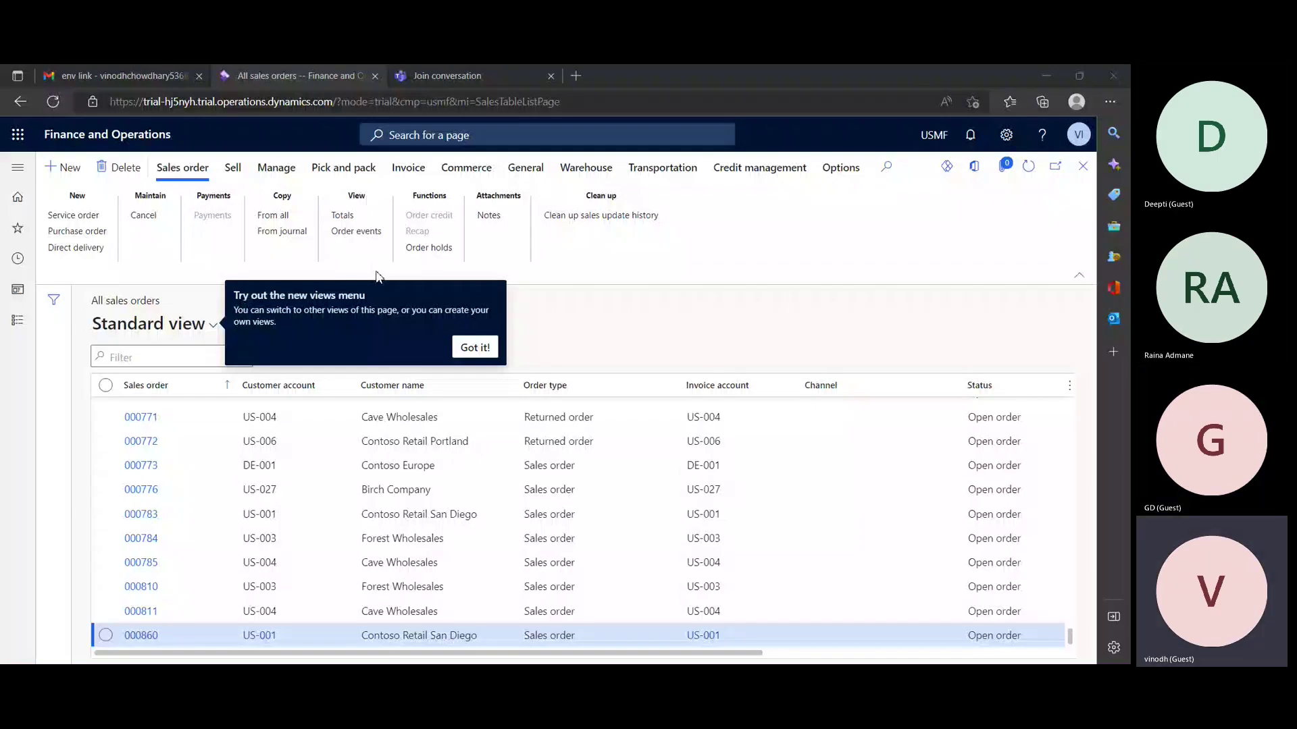
- Dismiss the new views menu tip on the all sales orders list
{"action": "left_click", "coordinate": [475, 348]}
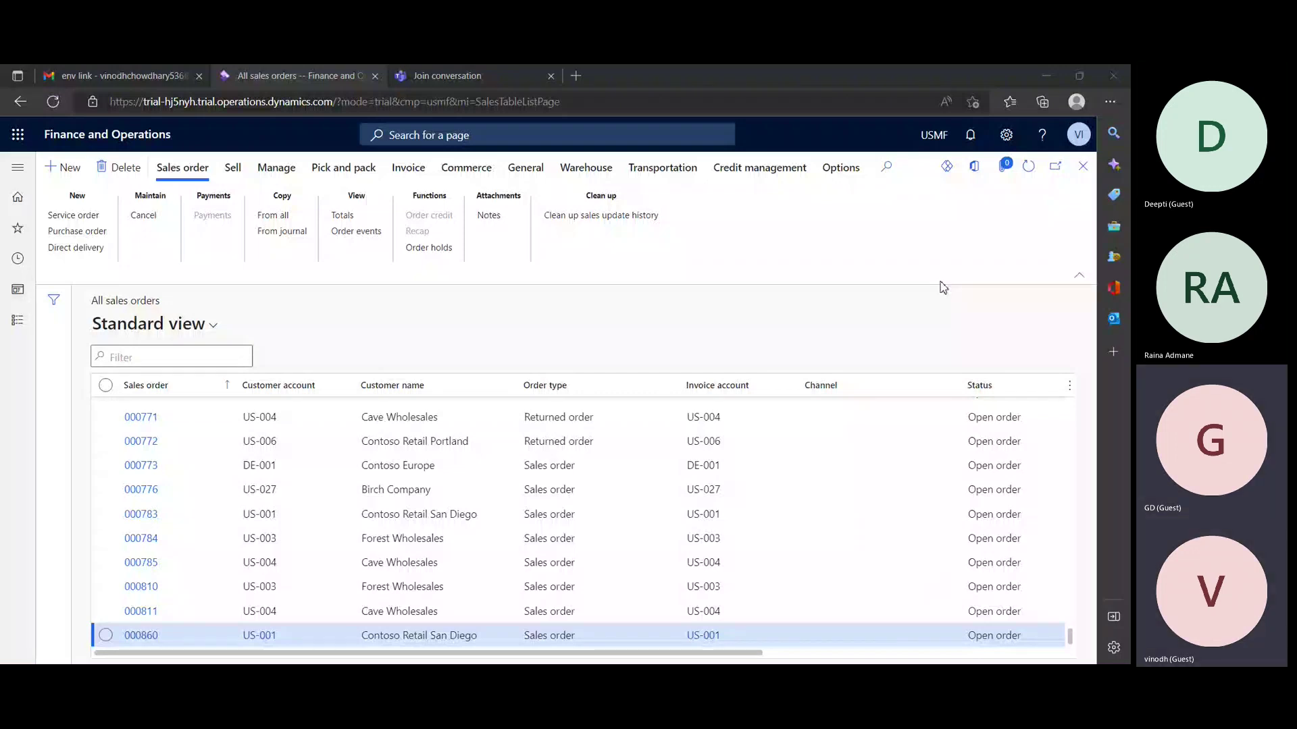
{"action": "mouse_move", "coordinate": [801, 438]}
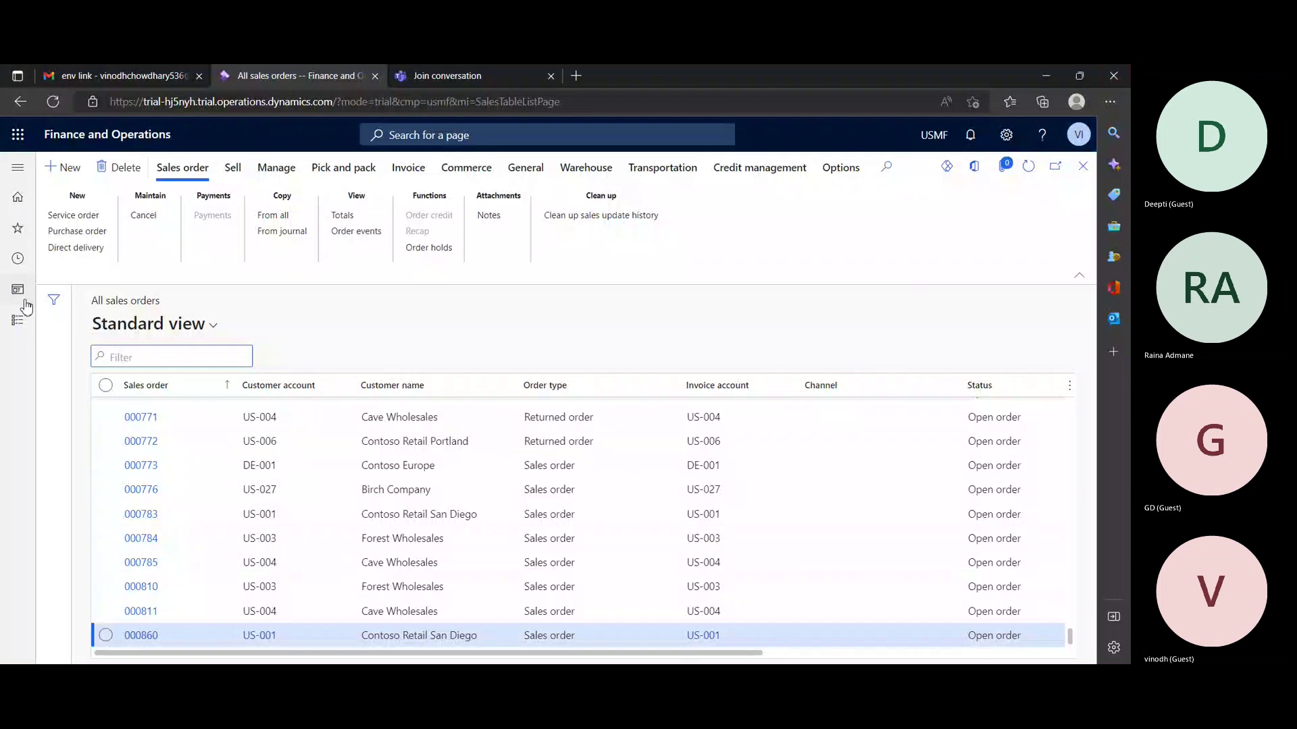
{"action": "left_click", "coordinate": [16, 323]}
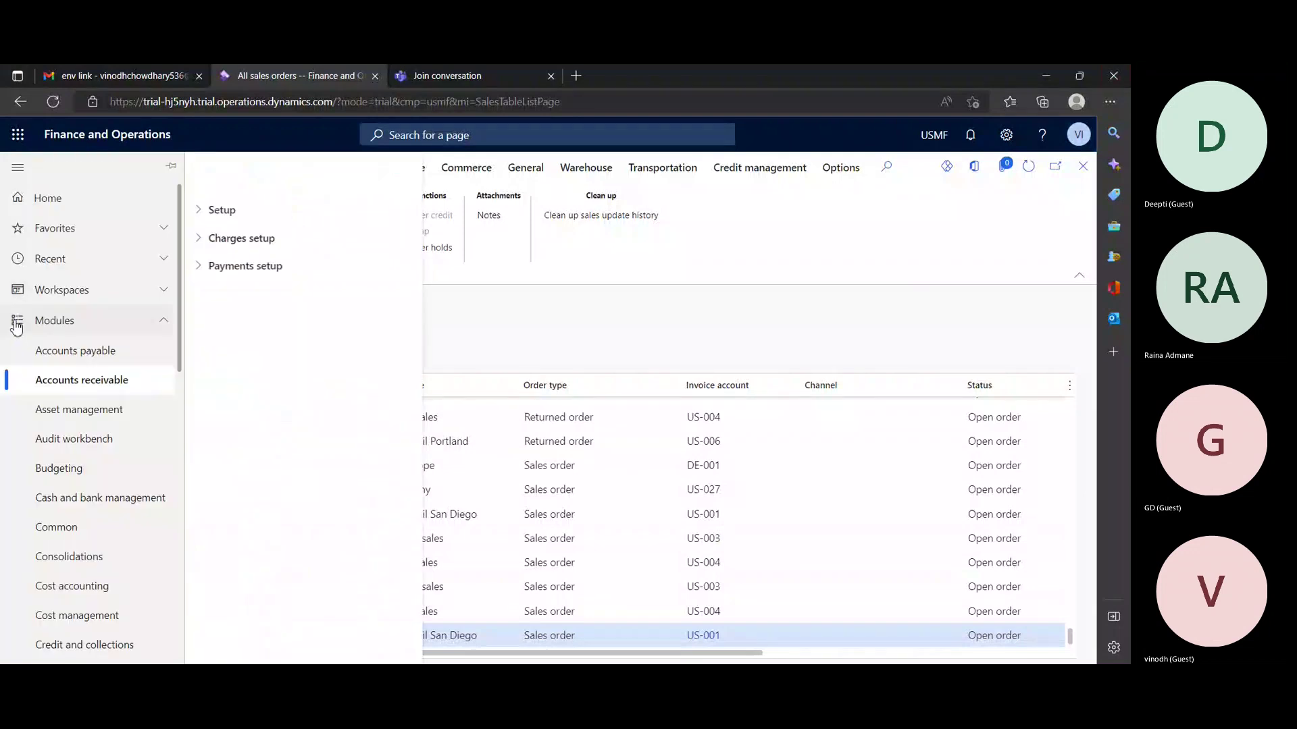
{"action": "left_click", "coordinate": [864, 228]}
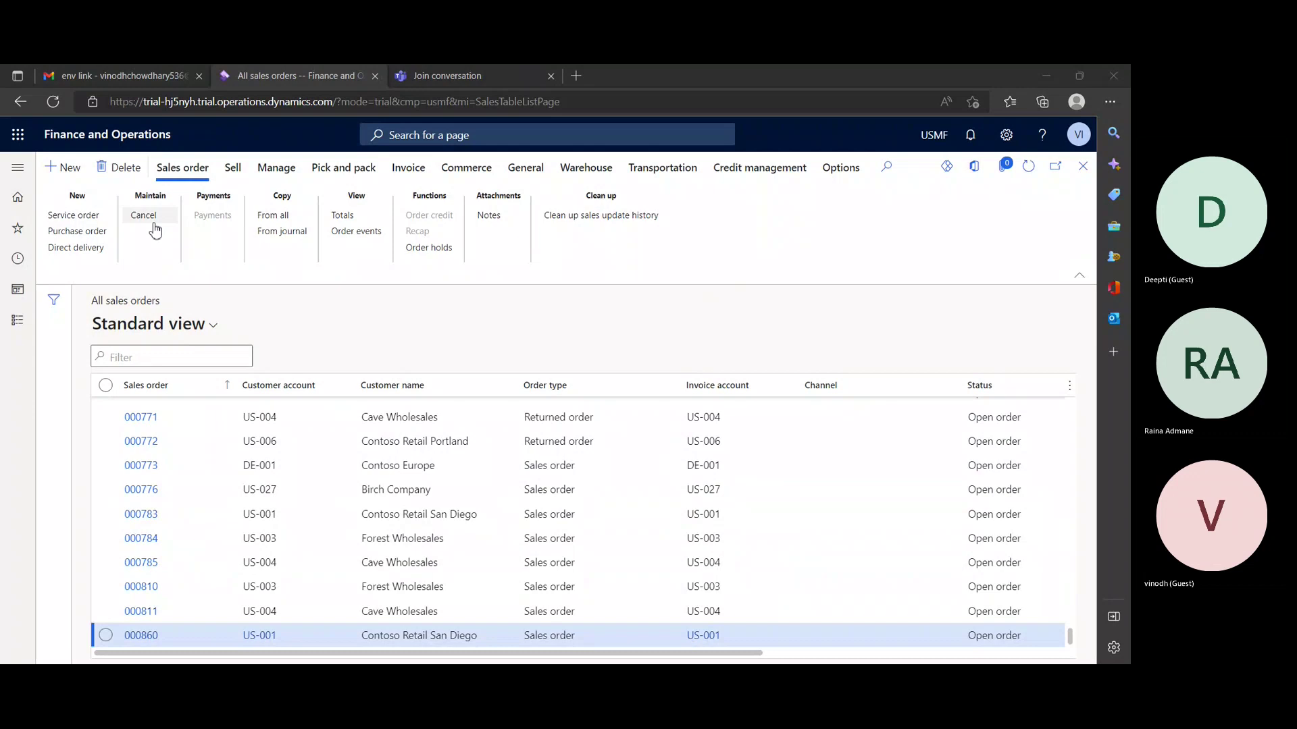
{"action": "left_click", "coordinate": [70, 170]}
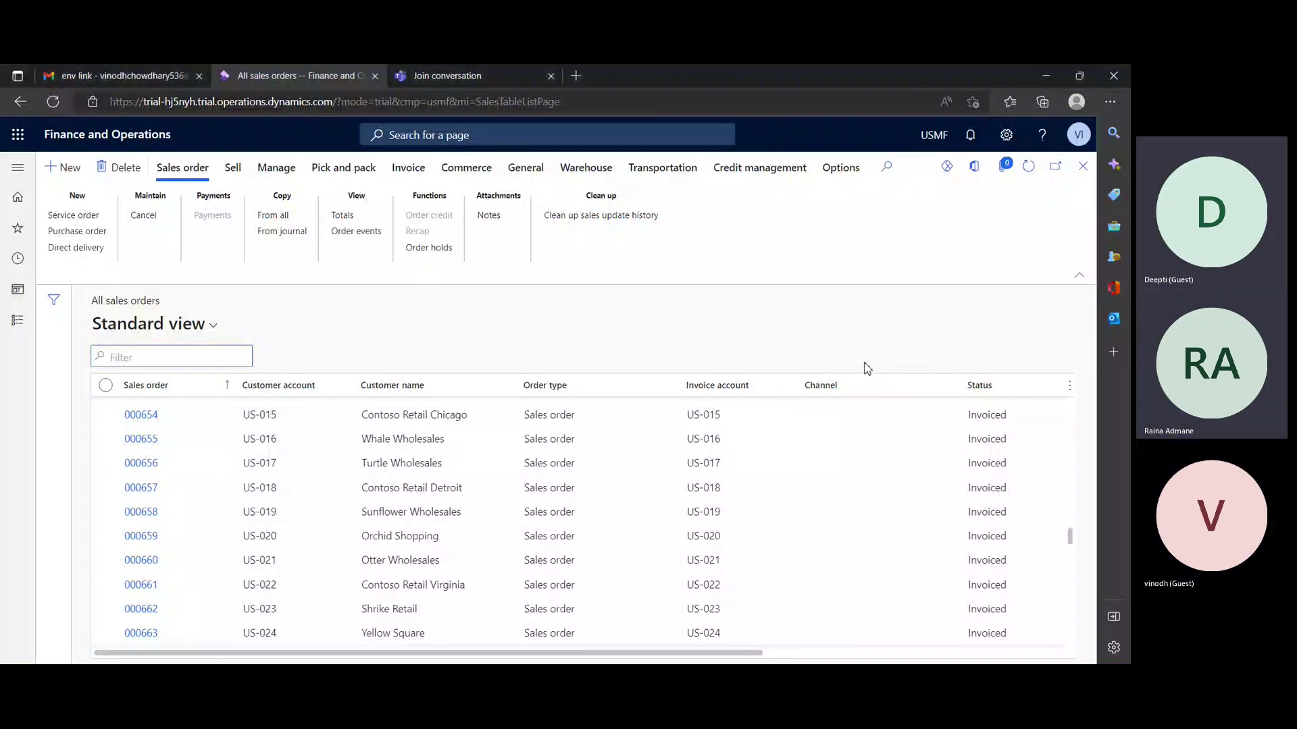
{"action": "left_click", "coordinate": [793, 665]}
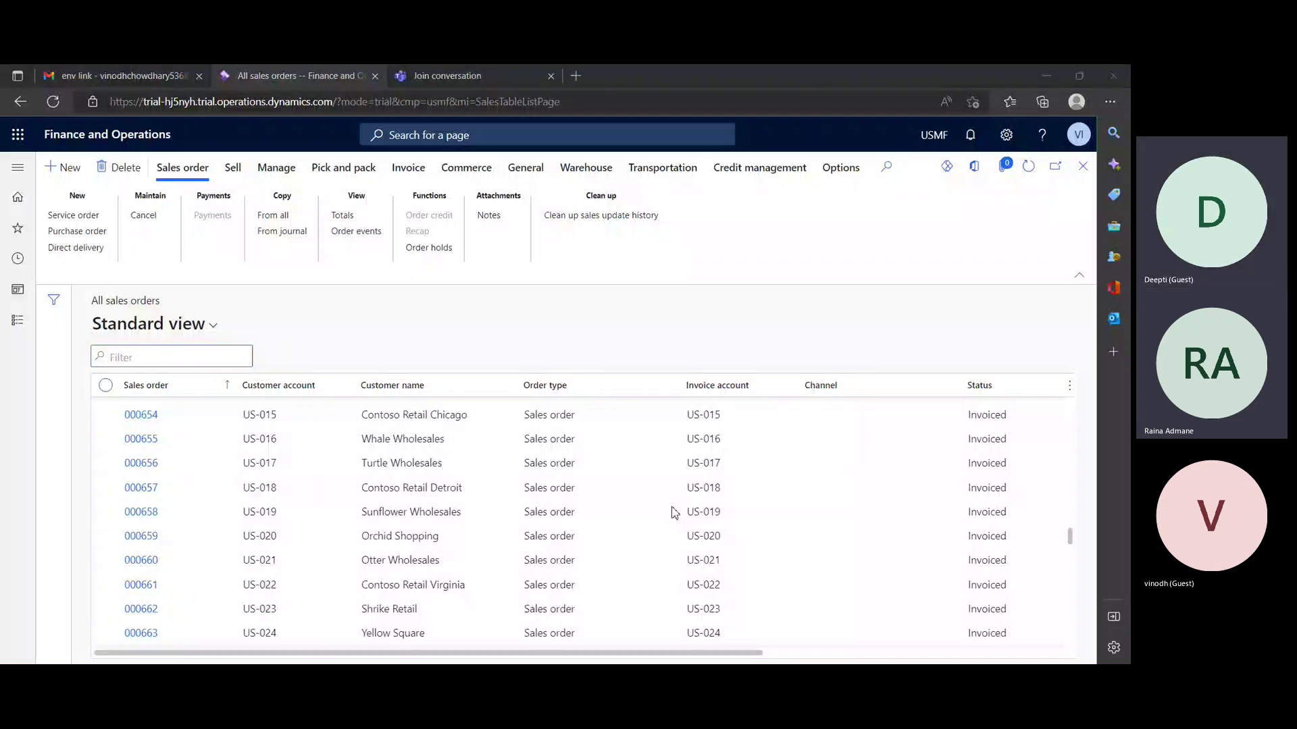